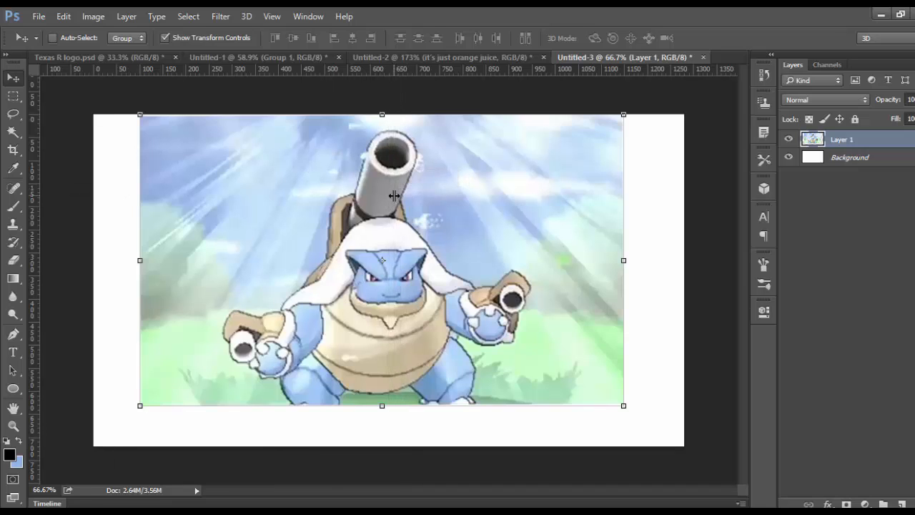
Place a vertical guide at the horizontal centre of the canvas and add a new empty layer above the picture layer.
click(13, 95)
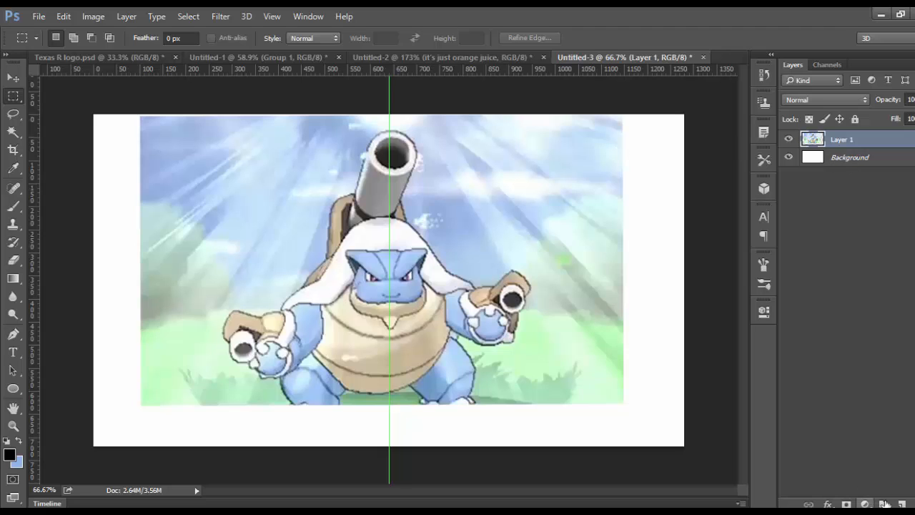
click(884, 504)
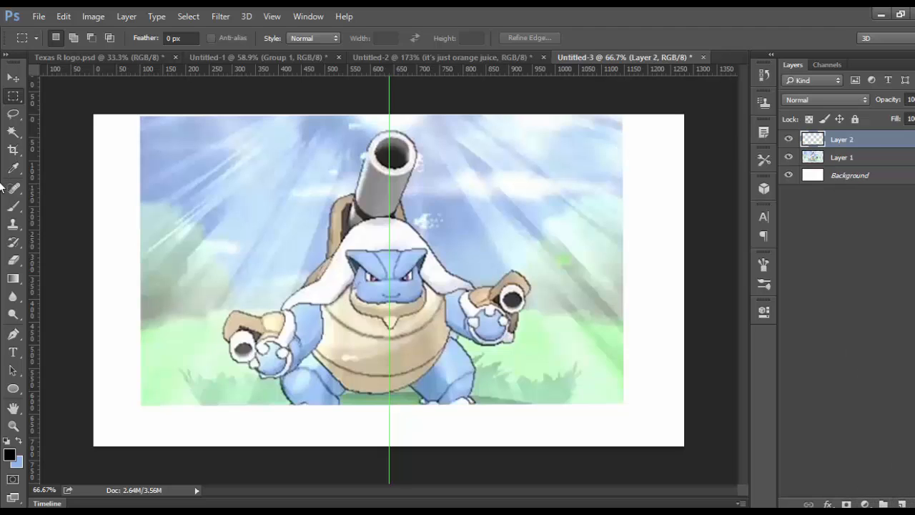
Set up the Pen tool in Shape mode with a black fill and no stroke.
click(13, 333)
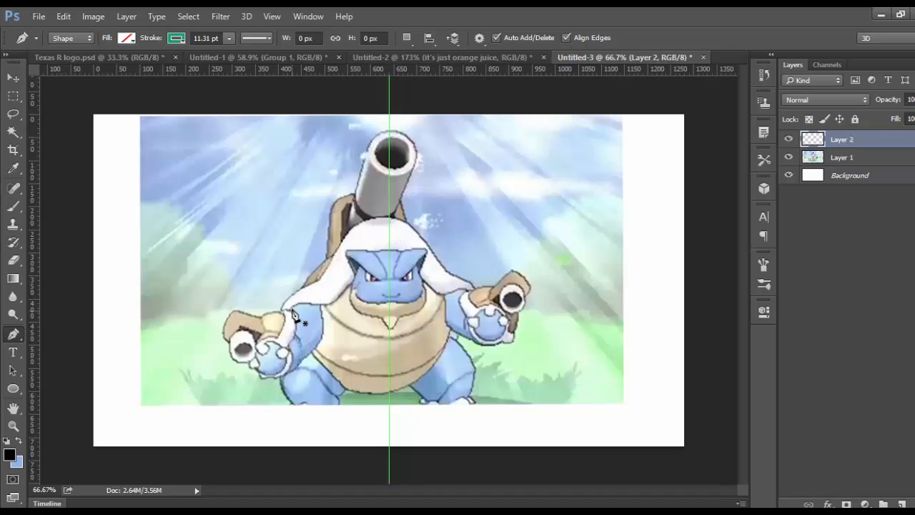
click(127, 38)
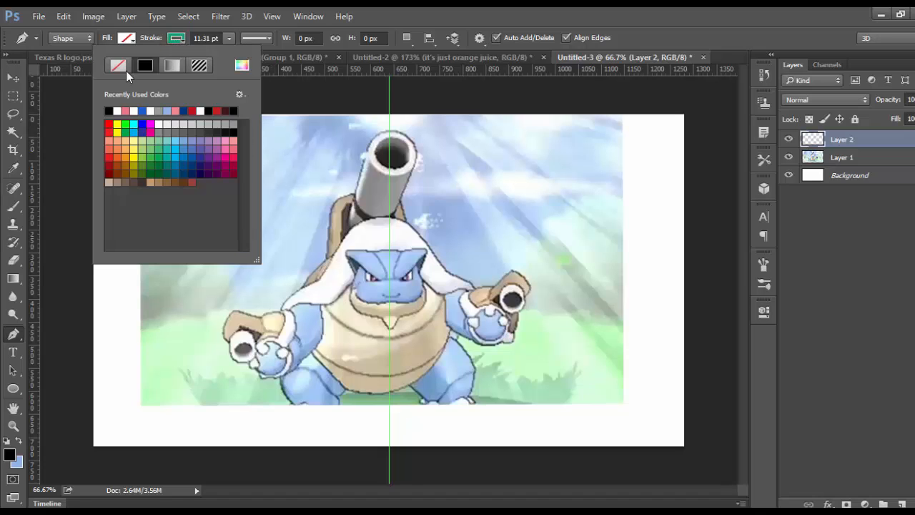
click(177, 38)
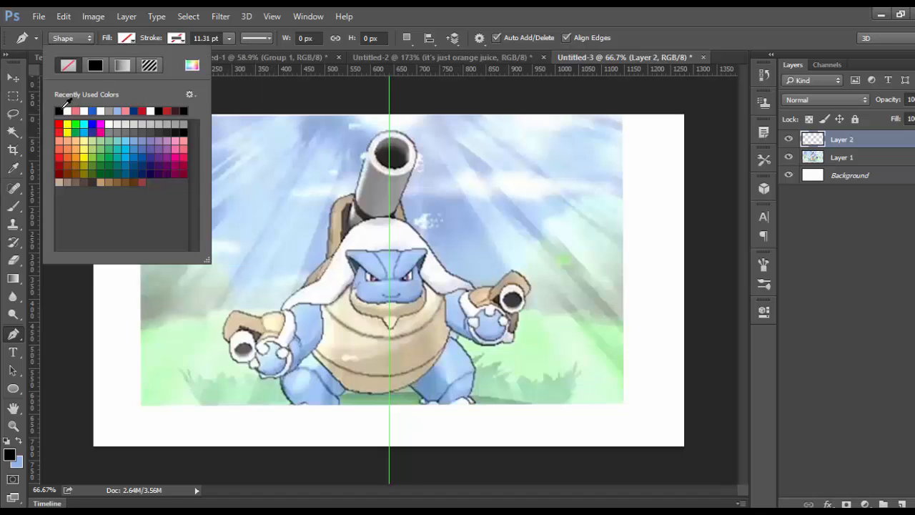
click(60, 110)
click(437, 14)
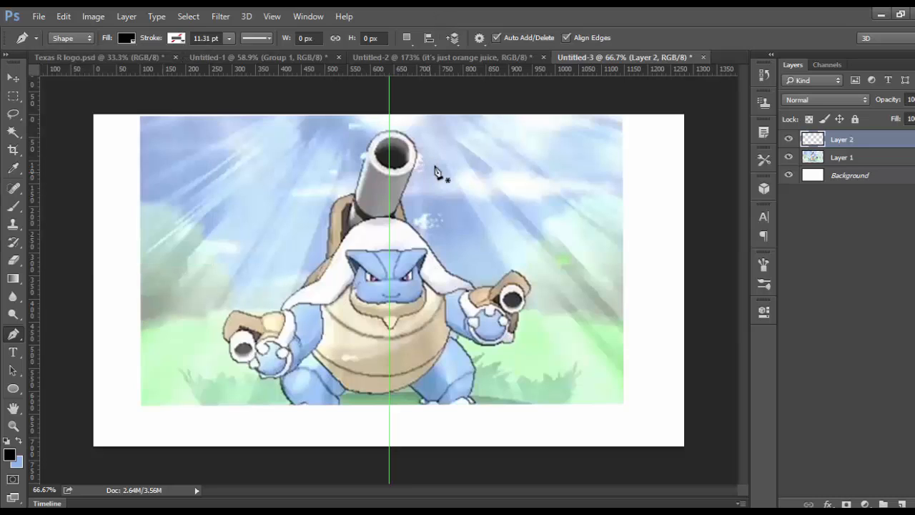
click(13, 77)
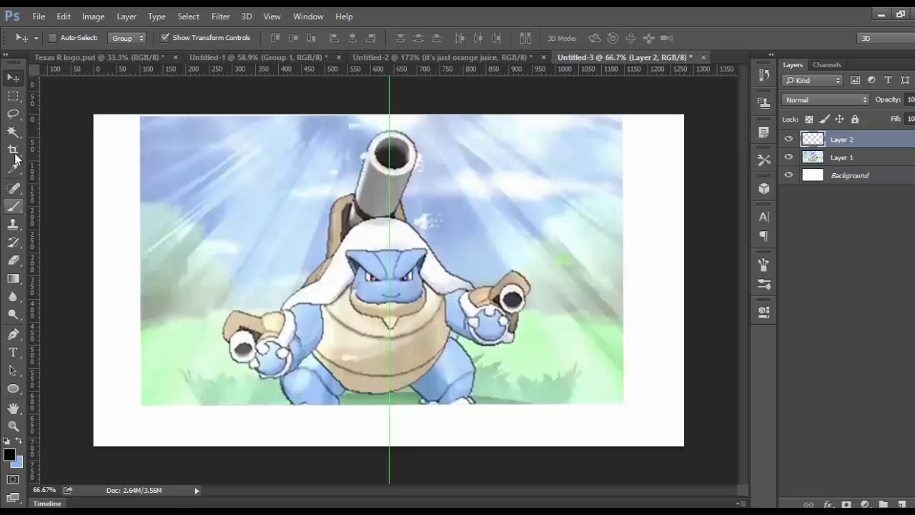
click(13, 96)
drag(93, 99, 787, 283)
click(708, 259)
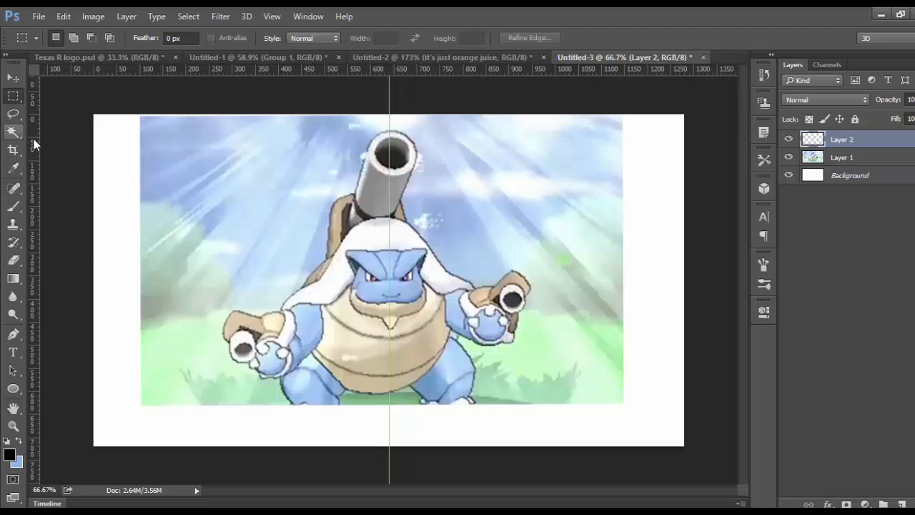
Draw a closed five-point black-filled Pen shape, about 204 by 360 px, beside the character's head and cannon.
click(18, 334)
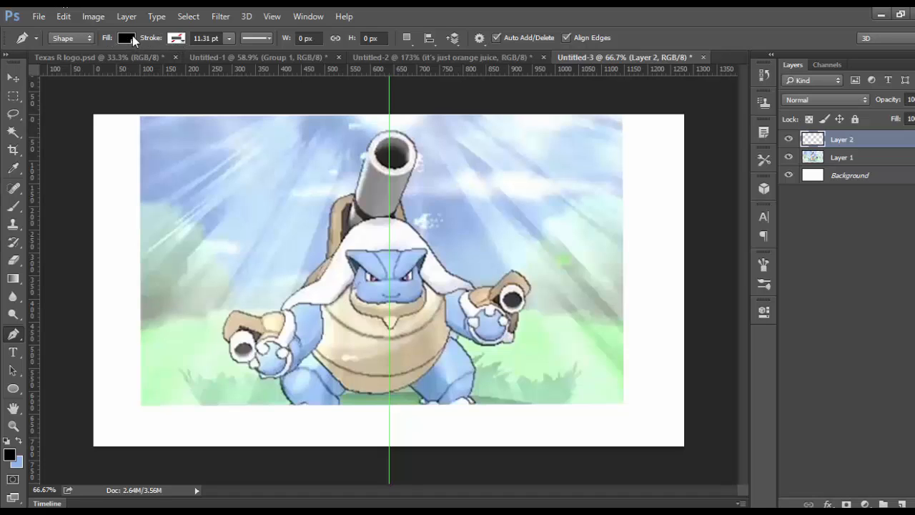
click(239, 263)
click(224, 234)
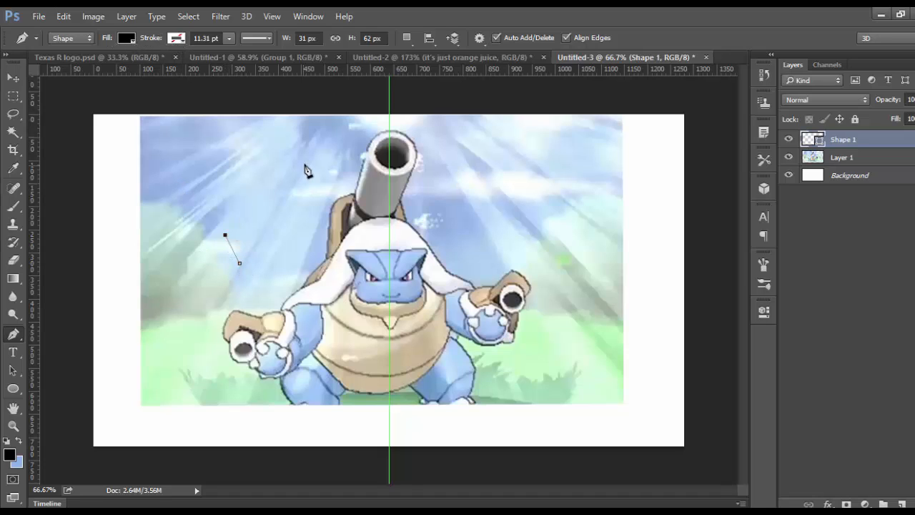
click(305, 164)
click(319, 331)
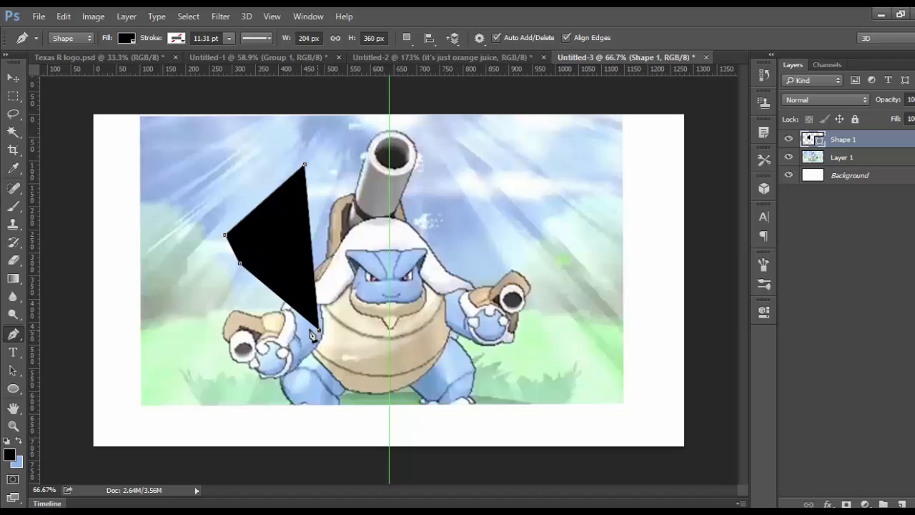
click(231, 297)
click(241, 265)
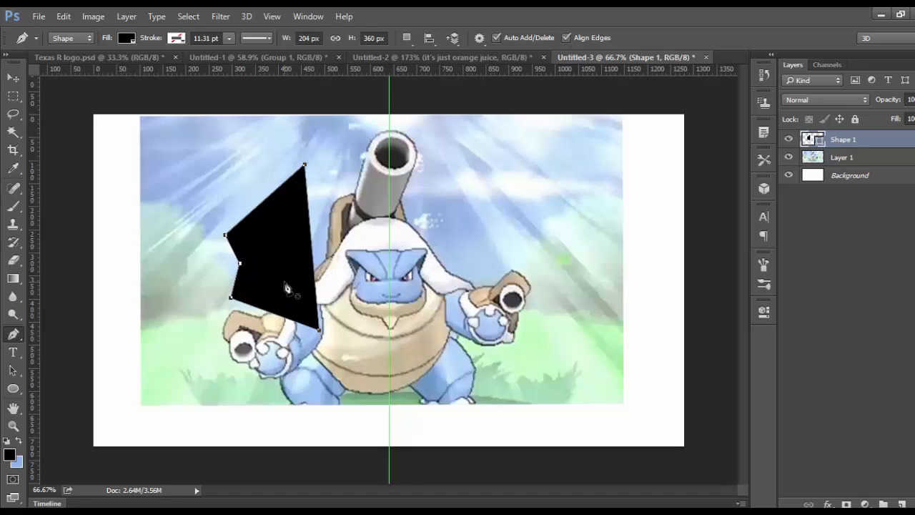
Undo the whole black-filled pen shape.
key(ctrl+alt+z)
key(ctrl+alt+z)
key(ctrl+alt+z)
key(ctrl+alt+z)
key(ctrl+alt+z)
key(ctrl+alt+z)
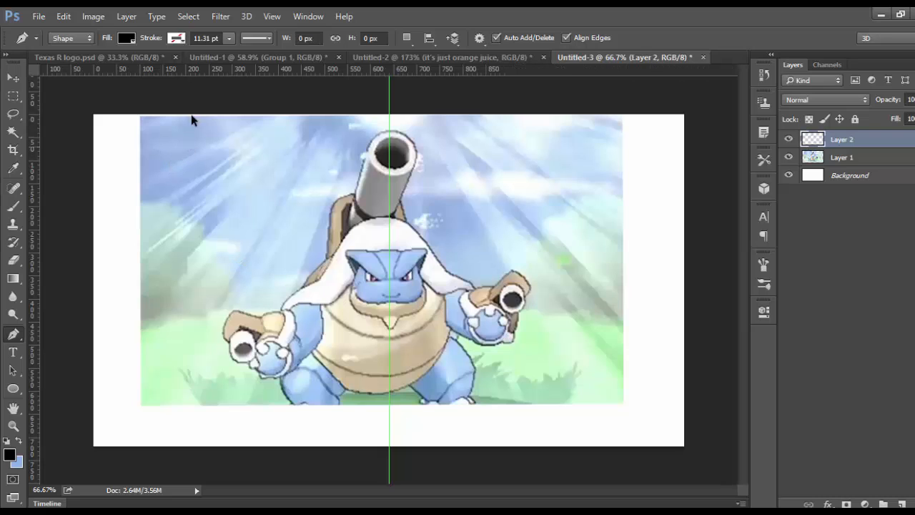
Set the Pen tool's stroke to black and its fill to none.
click(177, 40)
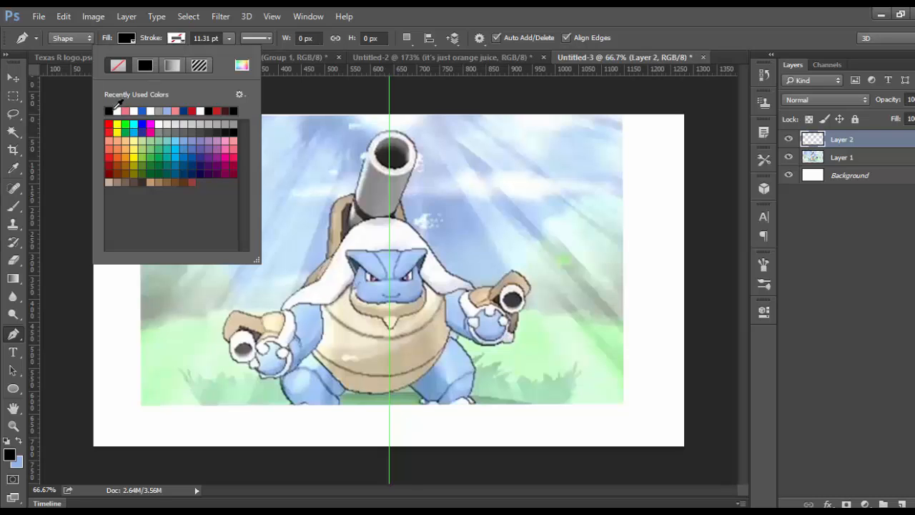
click(116, 111)
click(126, 39)
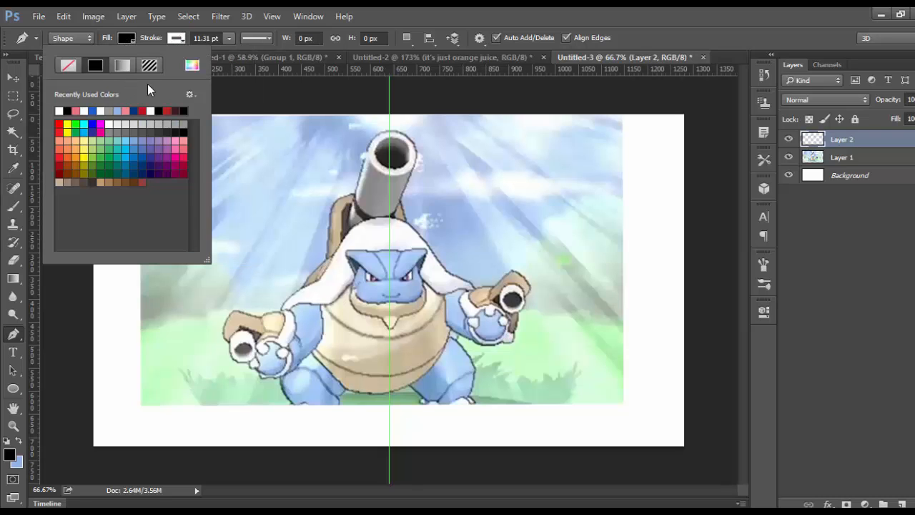
click(178, 36)
click(117, 111)
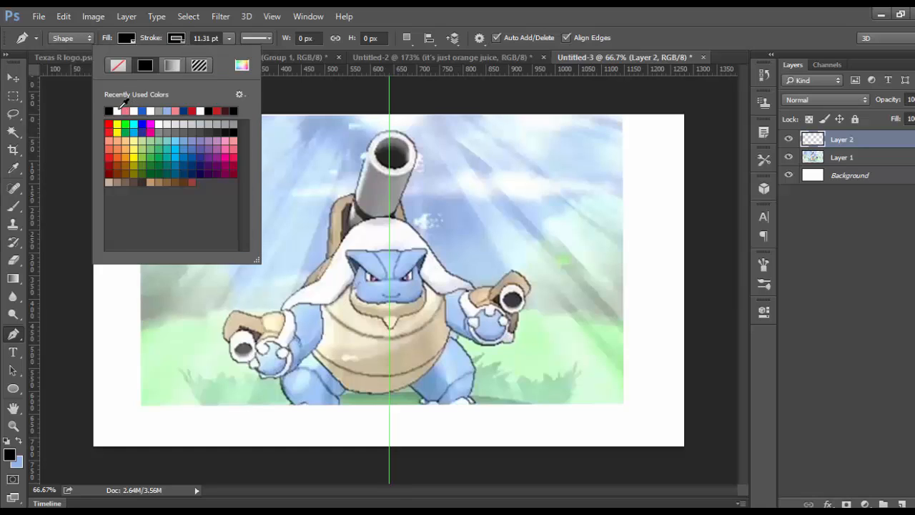
click(124, 38)
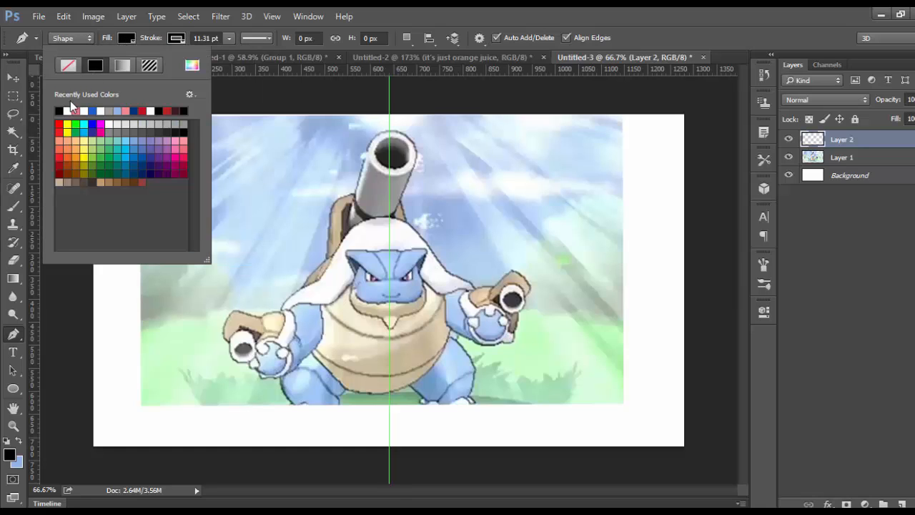
click(582, 22)
Draw an open zigzag path with the black 11.31 pt stroke across the picture, about 863 by 480 px.
click(192, 247)
click(180, 164)
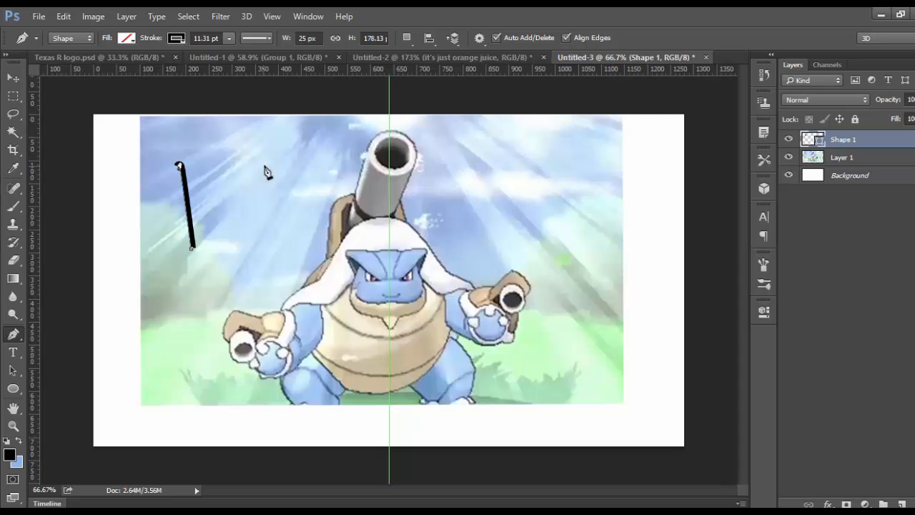
click(291, 168)
click(257, 335)
click(311, 189)
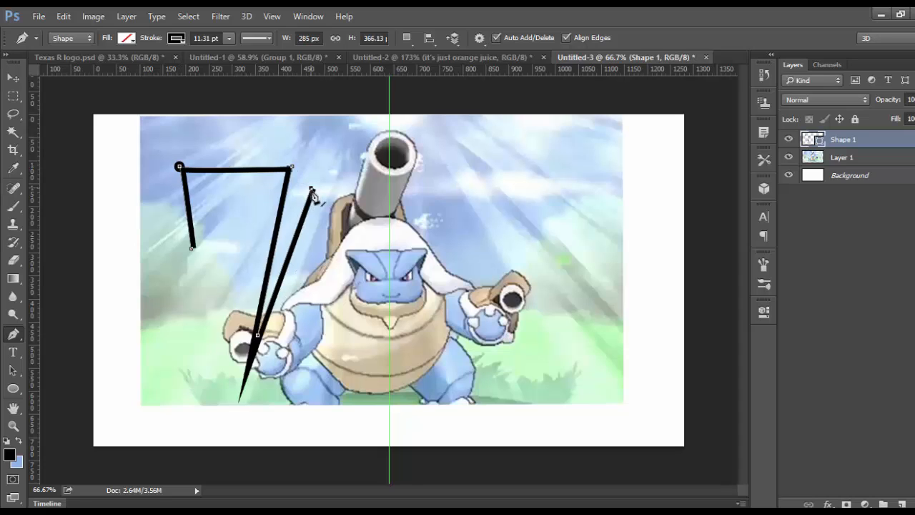
click(389, 242)
click(578, 193)
click(389, 165)
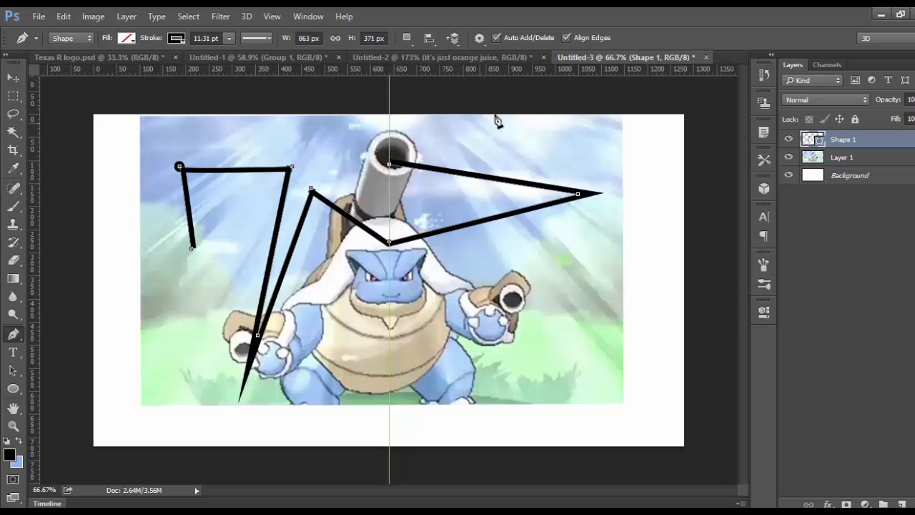
click(495, 114)
click(450, 173)
click(560, 157)
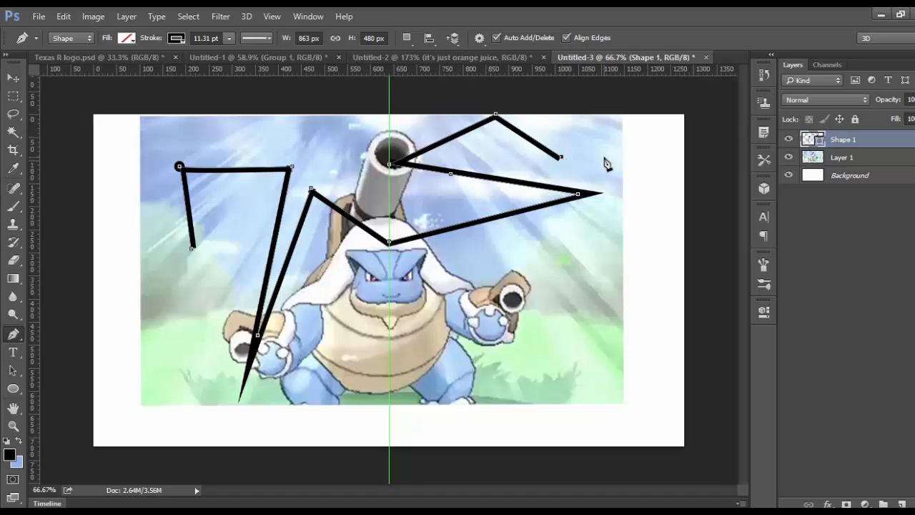
Undo the entire black zigzag path, back to the empty layer.
key(ctrl+alt+z)
key(ctrl+alt+z)
key(ctrl+alt+z)
key(ctrl+alt+z)
key(ctrl+alt+z)
key(ctrl+alt+z)
key(ctrl+alt+z)
key(ctrl+alt+z)
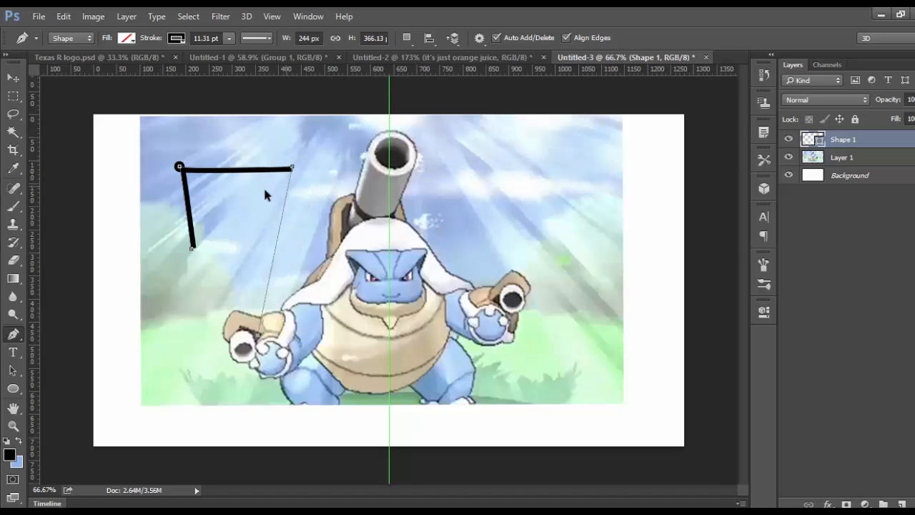
key(ctrl+alt+z)
key(ctrl+alt+z)
key(ctrl+alt+z)
key(ctrl+alt+z)
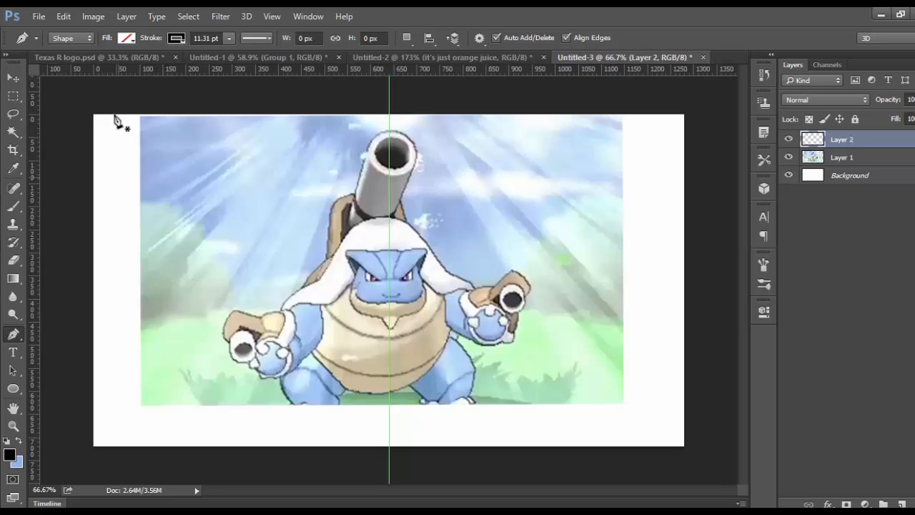
Set the Pen tool's fill to dark red from the recently used colours and its stroke to none.
click(126, 38)
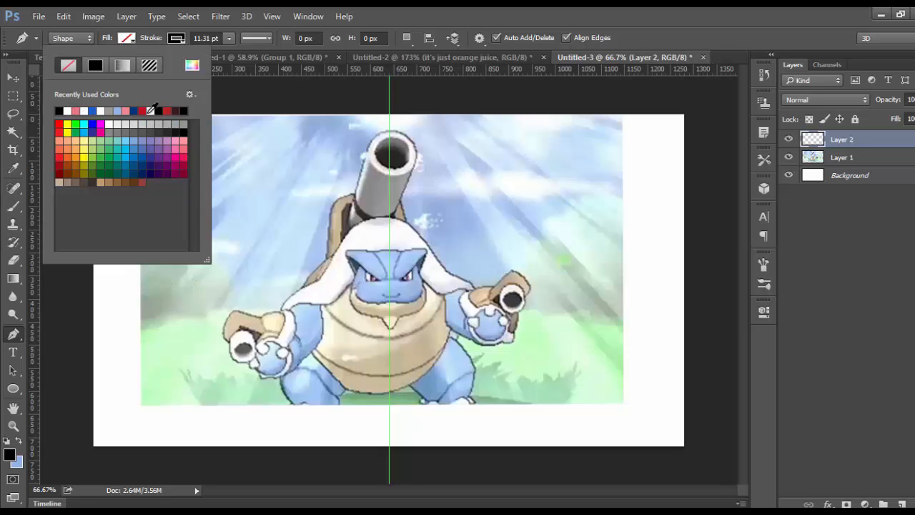
click(147, 112)
click(177, 38)
click(118, 65)
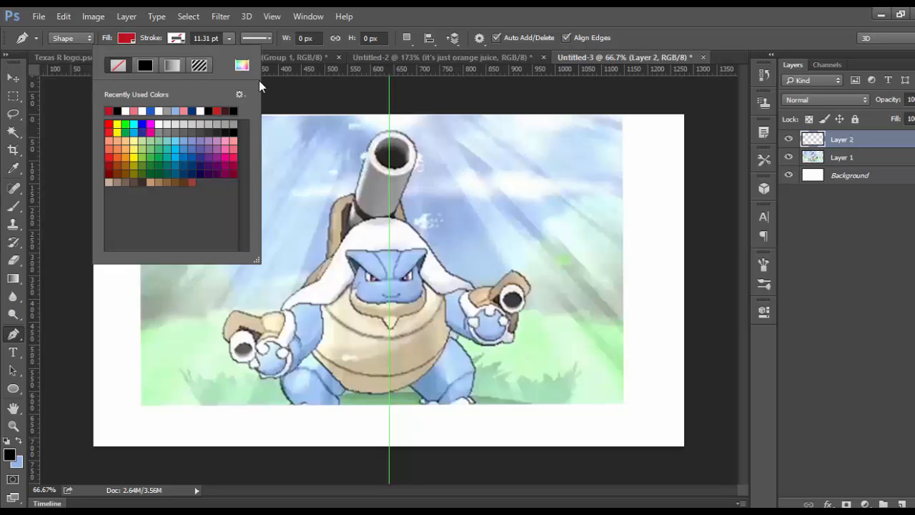
click(397, 17)
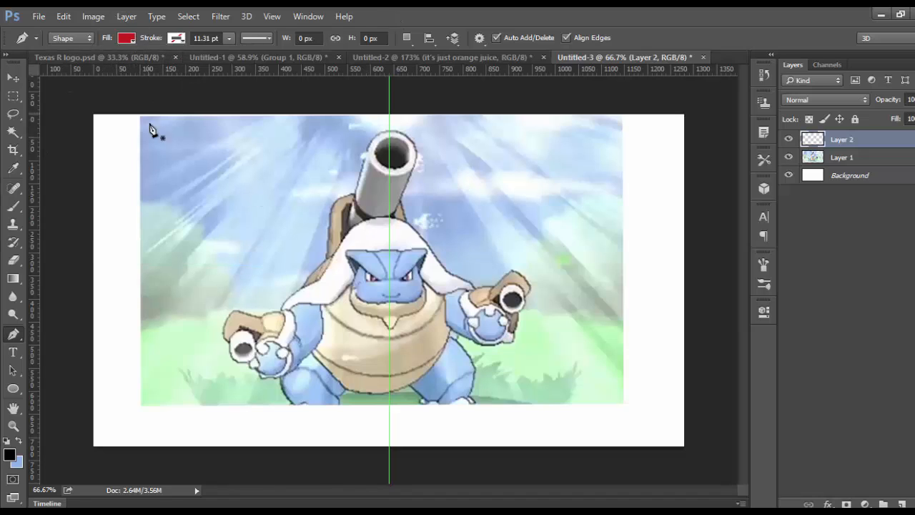
Lower the opacity of the empty Layer 2 to 66%.
scroll(383, 258, up, 2)
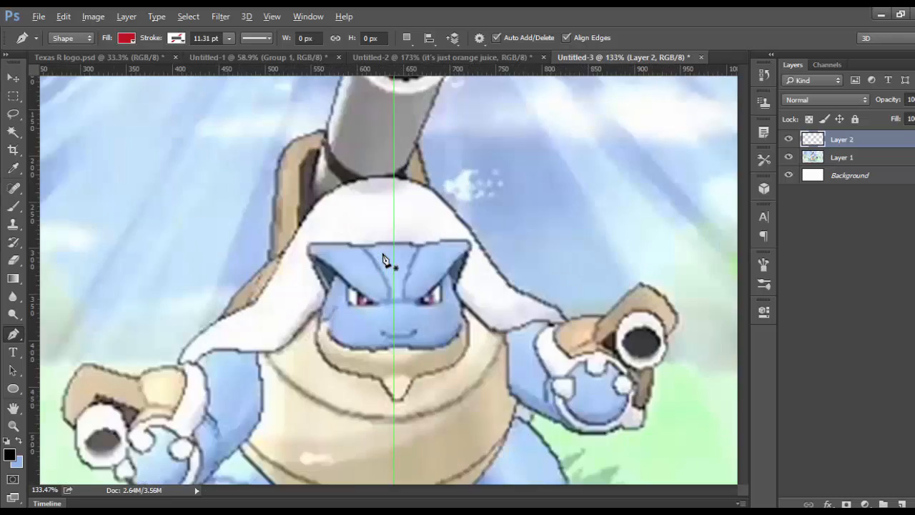
scroll(383, 259, down, 2)
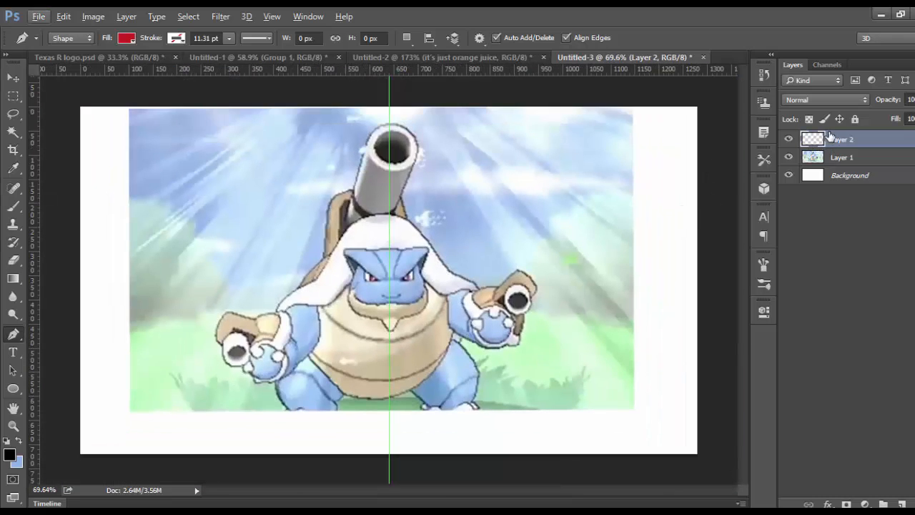
click(914, 99)
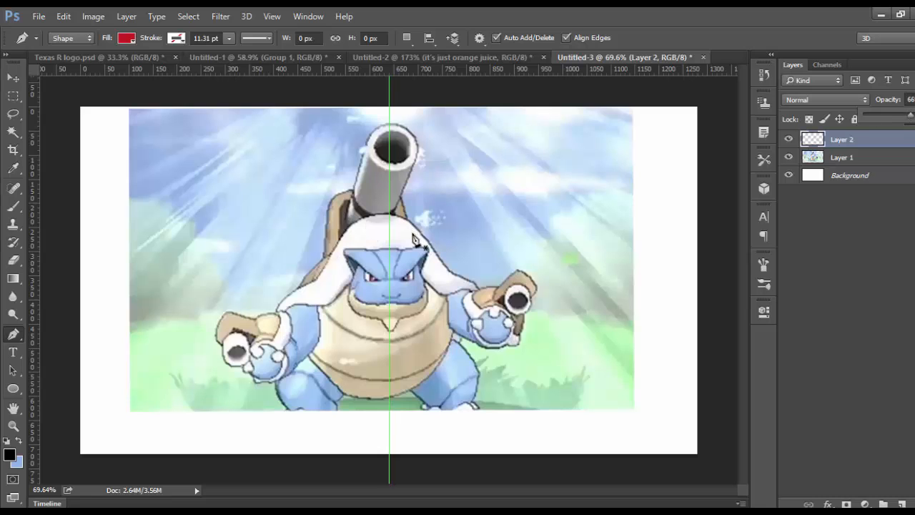
Draw a six-point semi-transparent red Pen shape over the side of the character's face, about 172 by 176 px.
scroll(413, 243, up, 3)
click(365, 255)
click(321, 254)
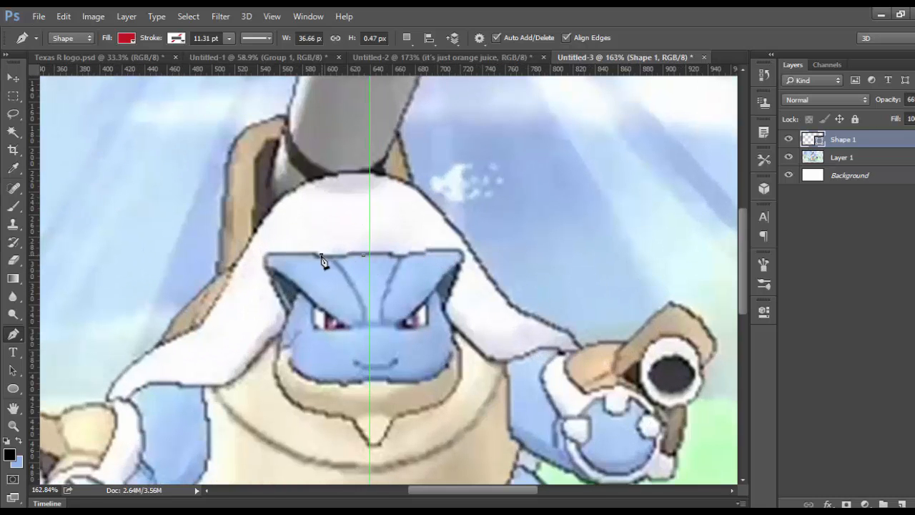
click(220, 220)
click(227, 326)
click(289, 417)
click(413, 407)
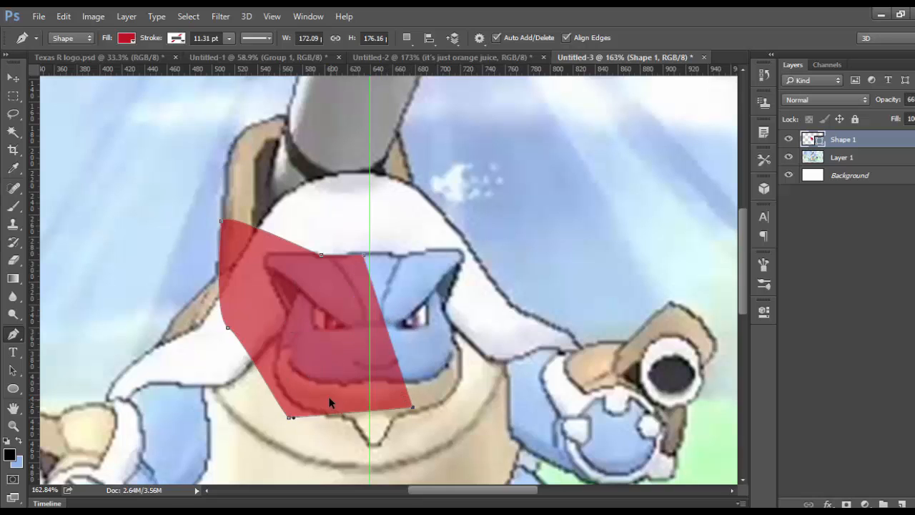
Undo the semi-transparent red shape over the face.
key(ctrl+alt+z)
key(ctrl+alt+z)
key(ctrl+alt+z)
key(ctrl+alt+z)
key(ctrl+alt+z)
key(ctrl+alt+z)
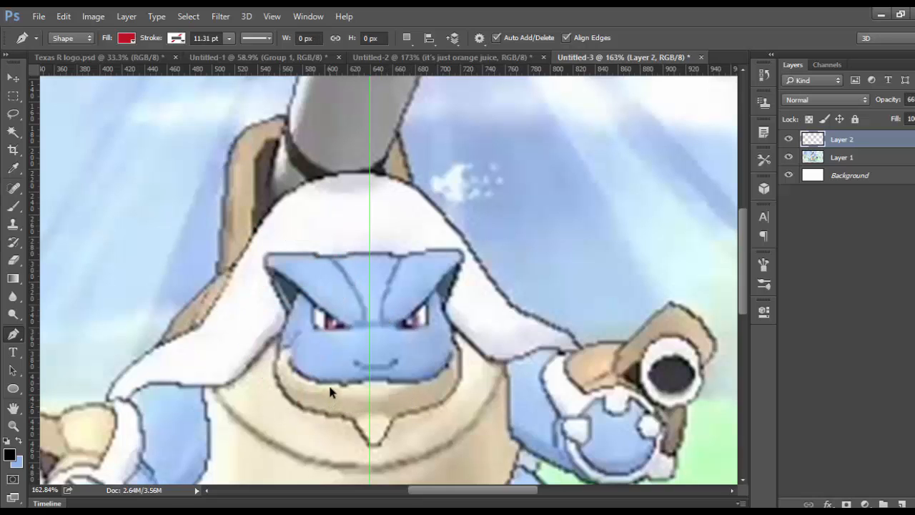
scroll(195, 191, down, 2)
click(13, 77)
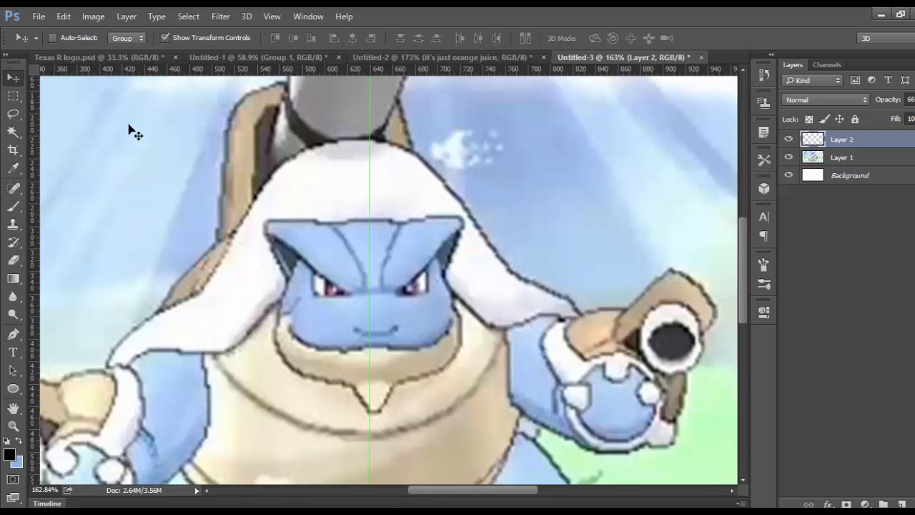
scroll(397, 223, up, 3)
scroll(397, 224, up, 1)
scroll(397, 224, down, 5)
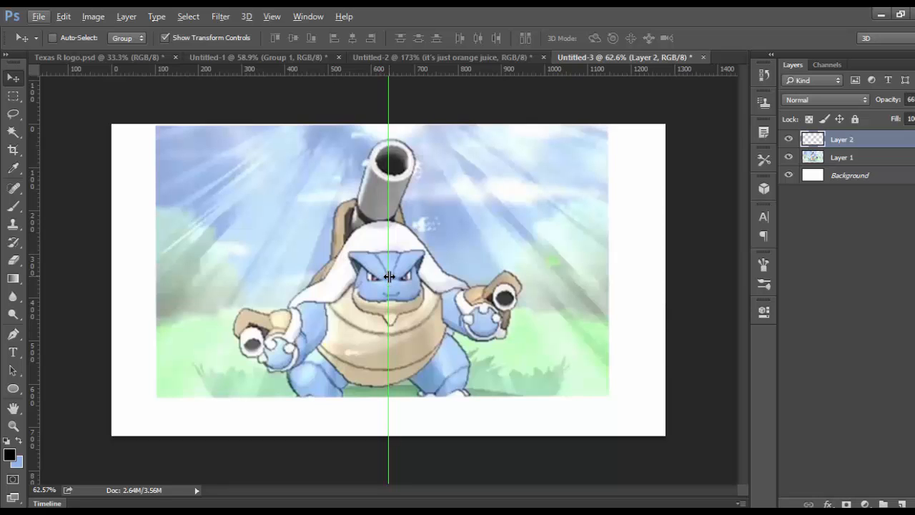
scroll(389, 276, up, 1)
scroll(389, 276, down, 2)
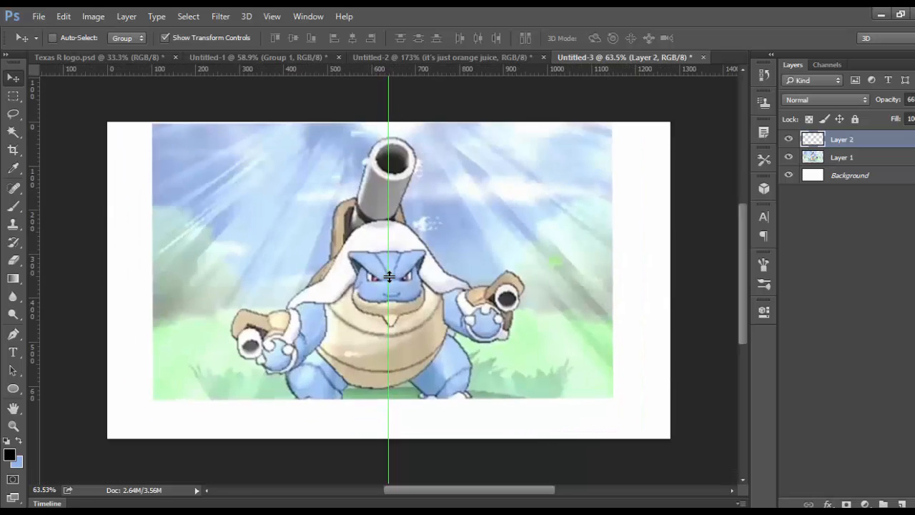
Hide the rulers and show them again around the canvas.
scroll(389, 276, up, 1)
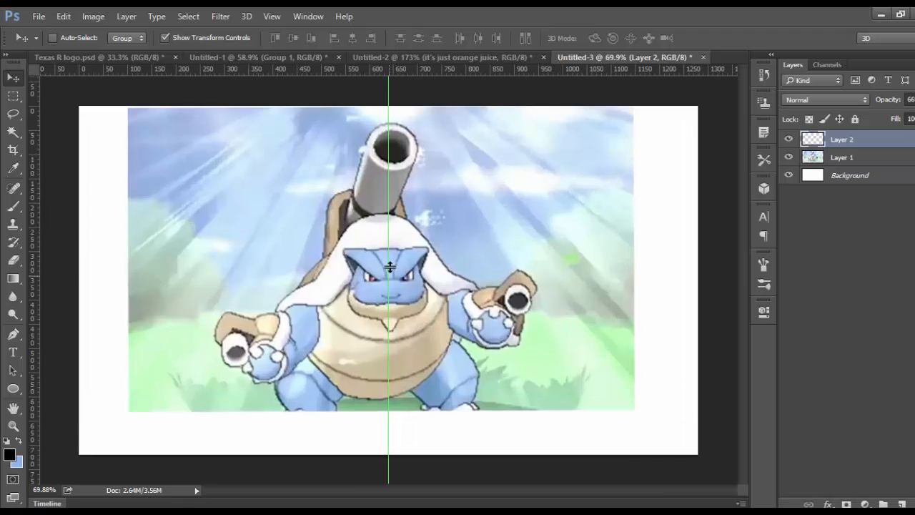
click(272, 16)
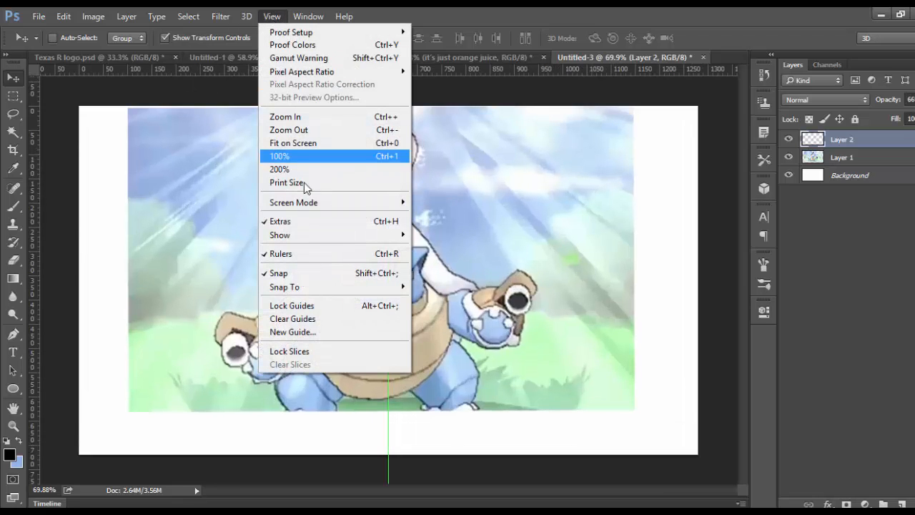
click(301, 255)
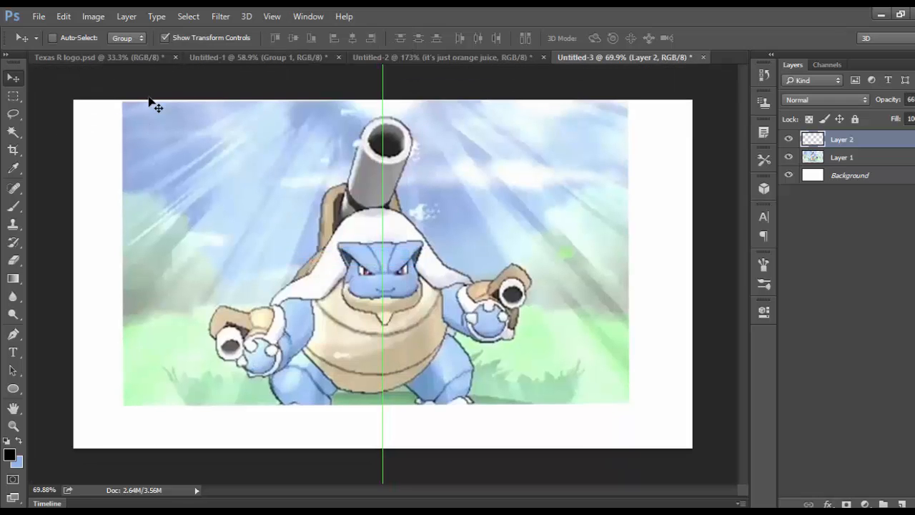
click(277, 21)
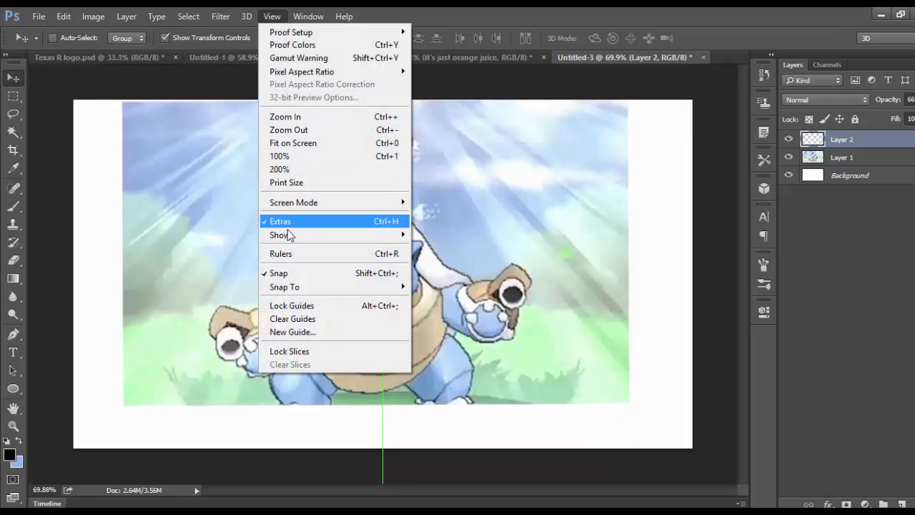
click(289, 253)
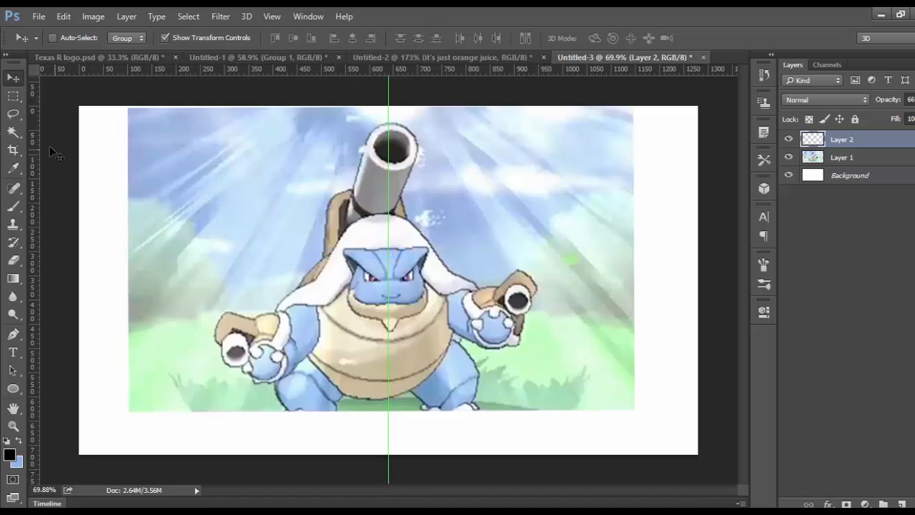
drag(31, 144, 25, 107)
click(23, 95)
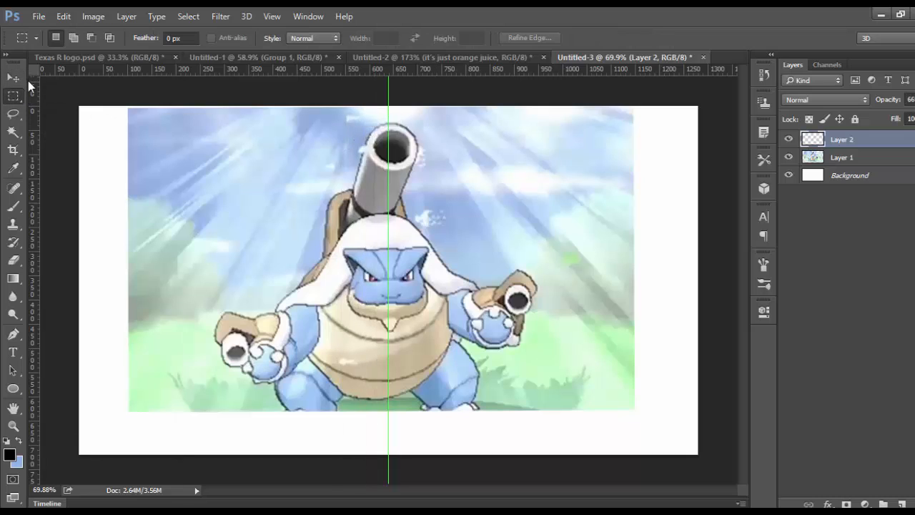
Try to trace the brow's upper edge with a curved Pen shape from the centre guide to its outer corner, about 95 px wide.
click(13, 333)
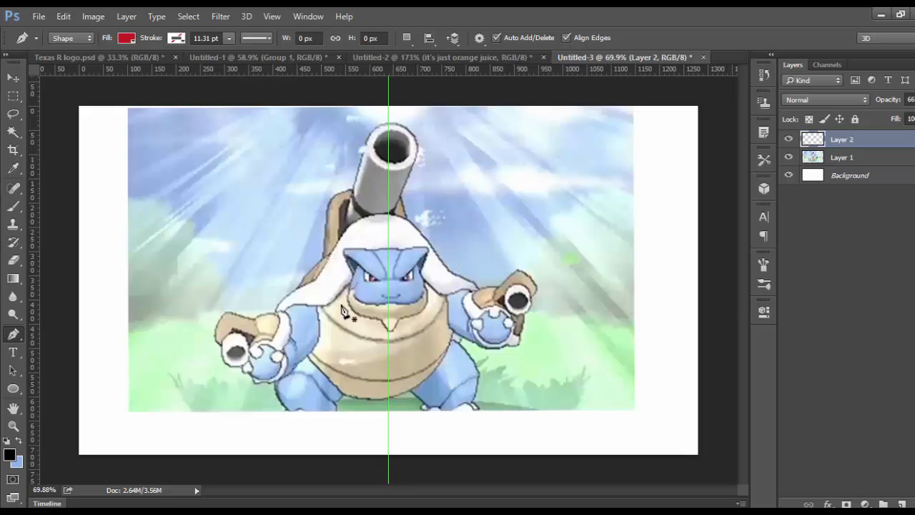
scroll(351, 314, up, 5)
scroll(384, 305, down, 5)
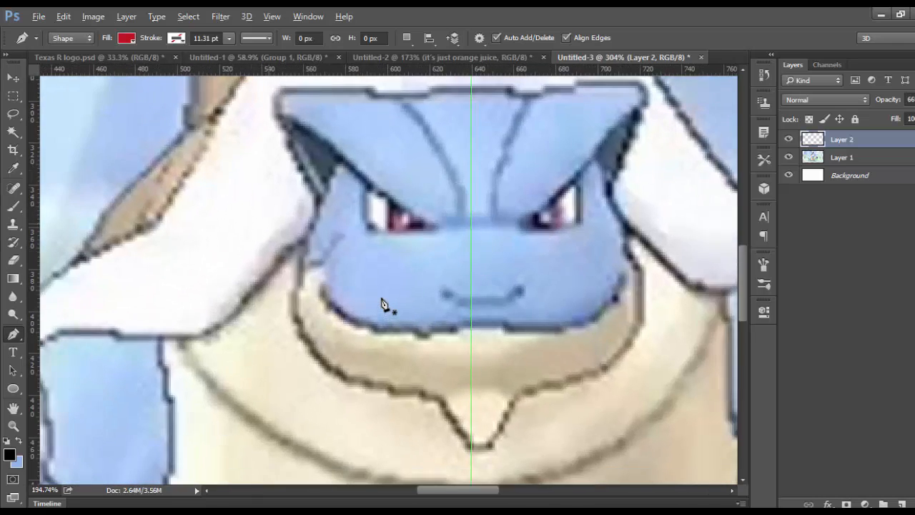
scroll(400, 298, up, 2)
scroll(414, 286, up, 4)
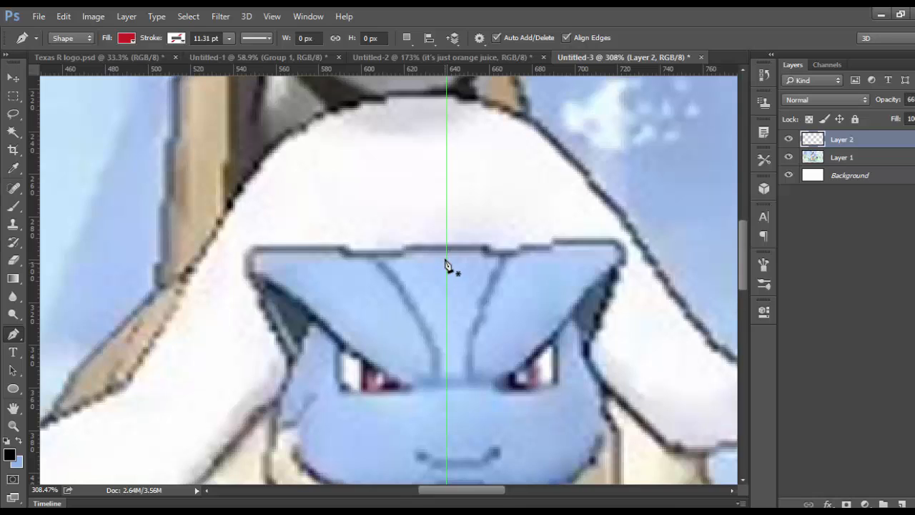
click(447, 251)
click(365, 260)
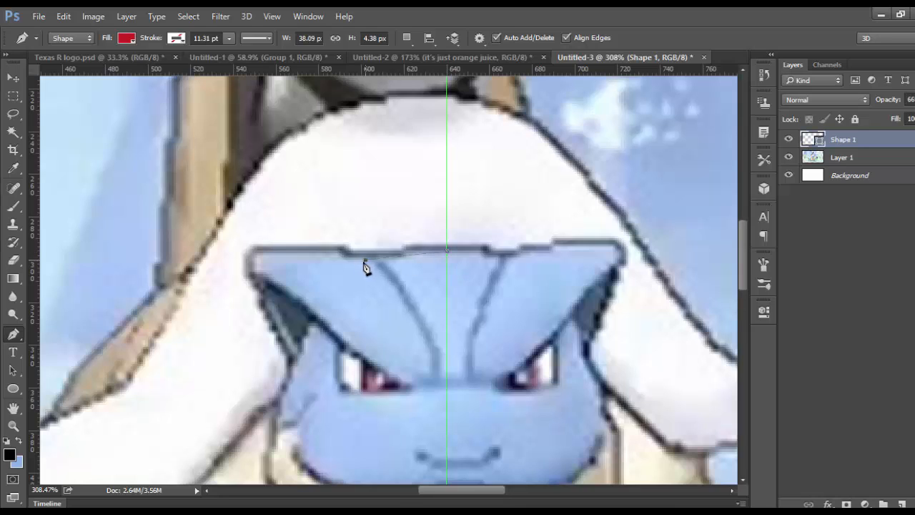
drag(348, 281, 346, 279)
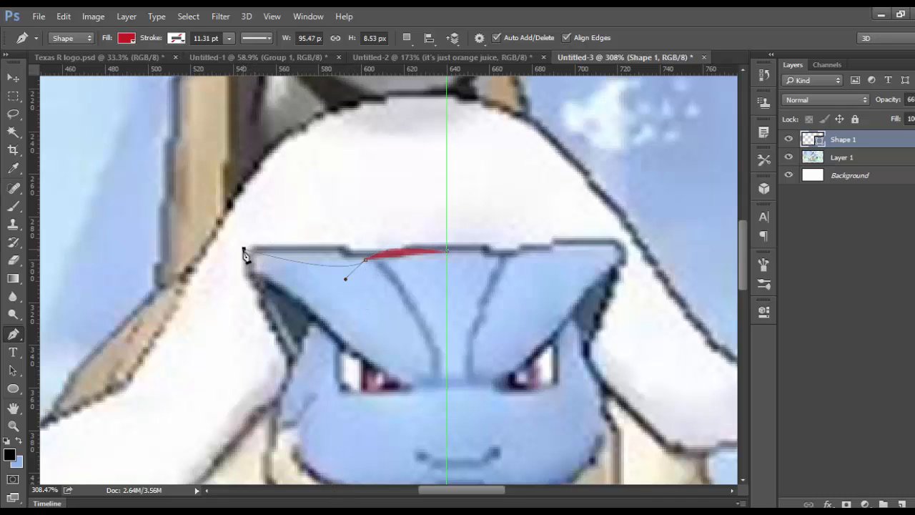
drag(243, 249, 230, 279)
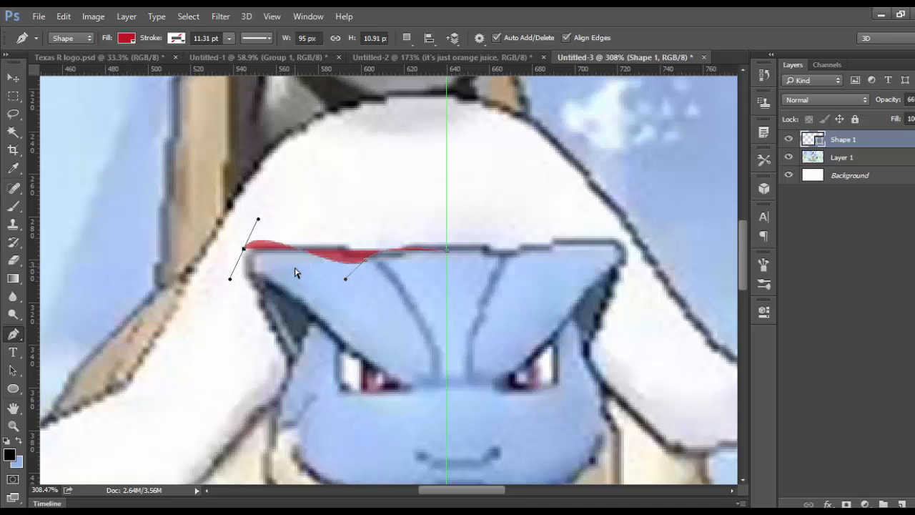
Undo the Pen segments along the brow back to the starting point on the centre guide.
key(ctrl+z)
scroll(340, 267, up, 2)
scroll(340, 268, down, 2)
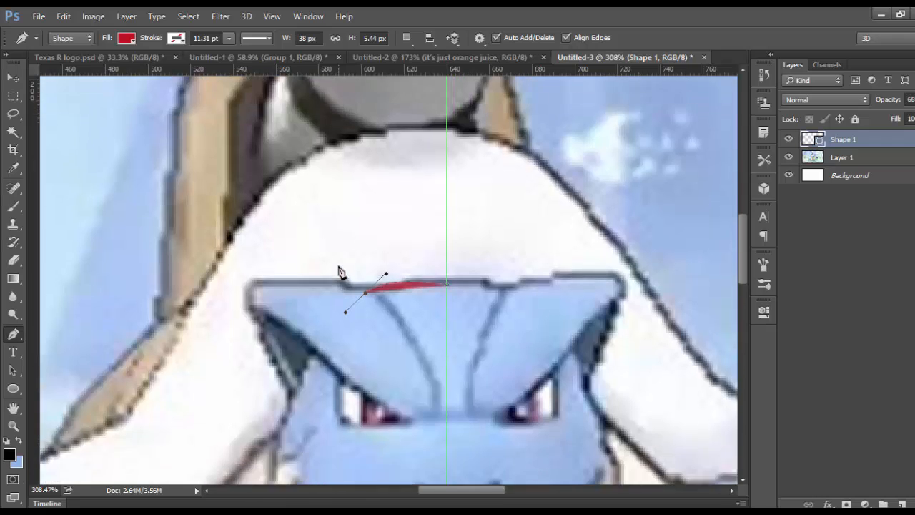
scroll(344, 276, up, 10)
scroll(344, 277, down, 7)
scroll(345, 277, up, 8)
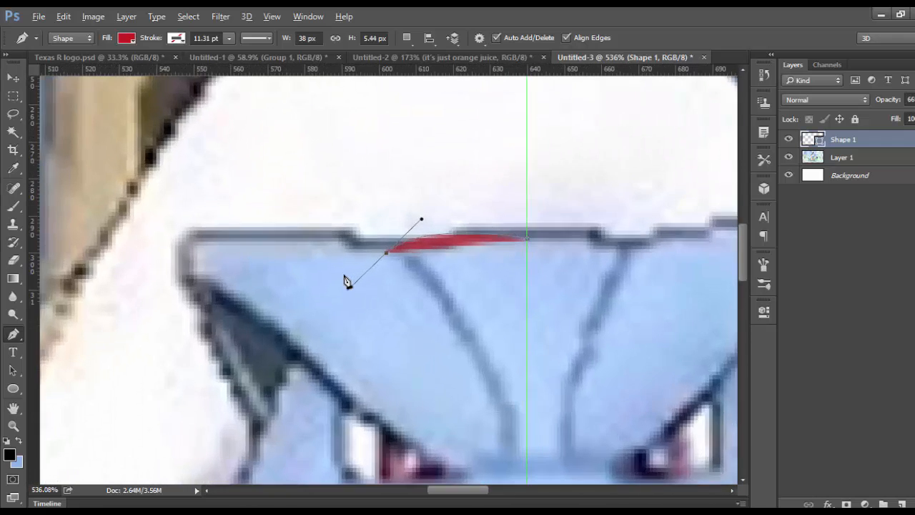
scroll(344, 277, down, 10)
key(ctrl+alt+z)
scroll(463, 266, down, 5)
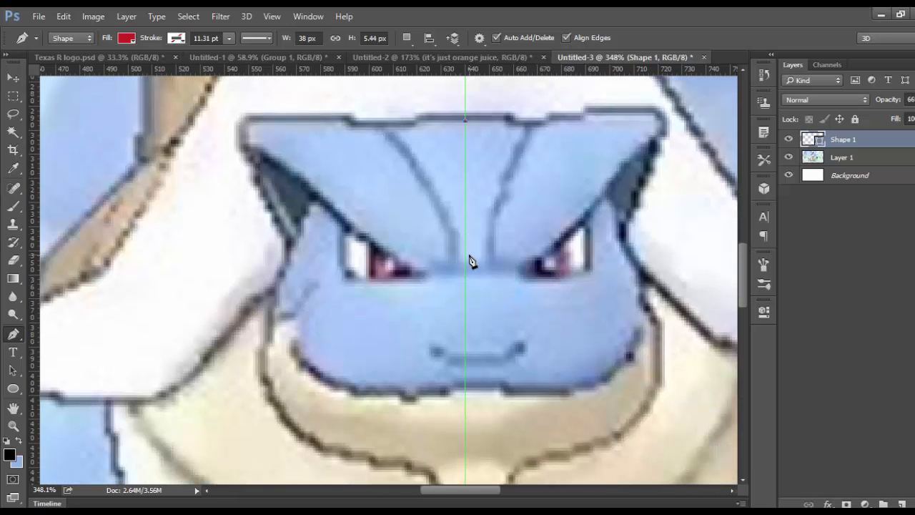
Move the Layer 1 picture slightly left to centre the face on the vertical guide.
scroll(471, 261, up, 1)
click(854, 160)
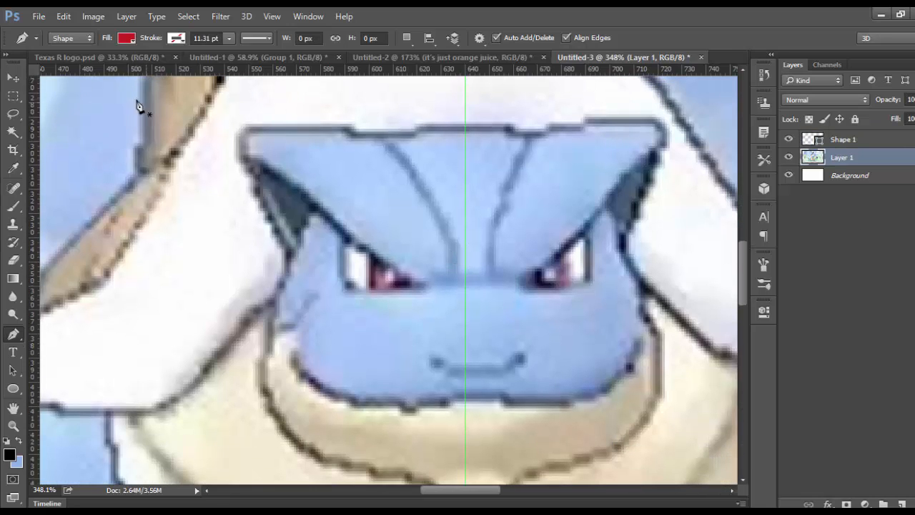
click(13, 77)
drag(651, 394, 643, 393)
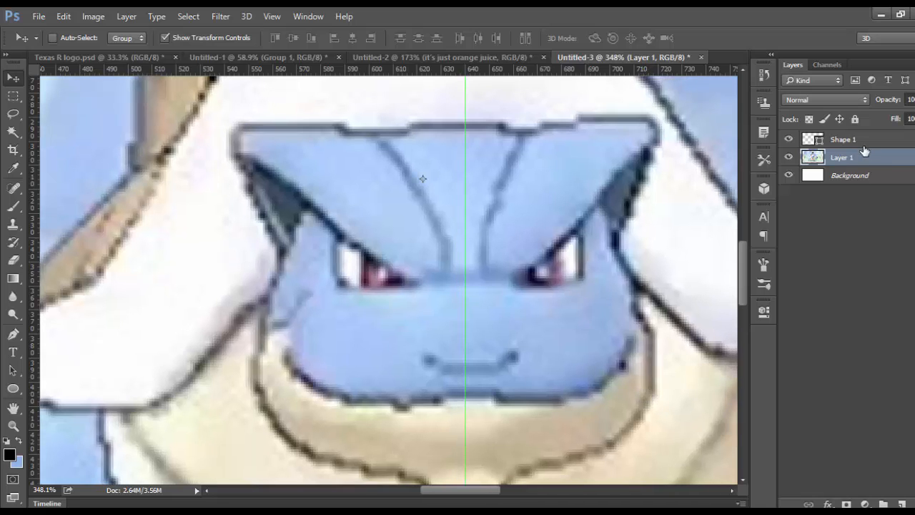
Try to continue the Shape 1 path with a curved Pen point on the brow's upper edge, and undo it.
click(855, 142)
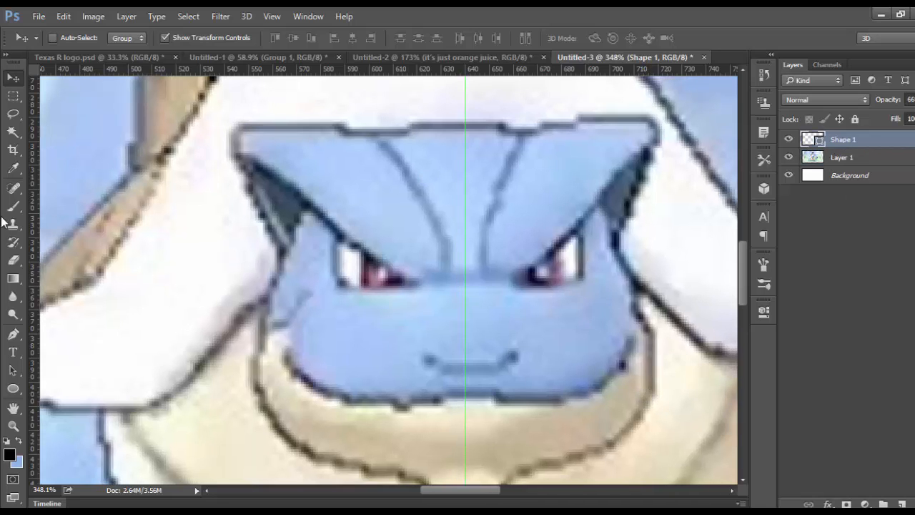
click(13, 333)
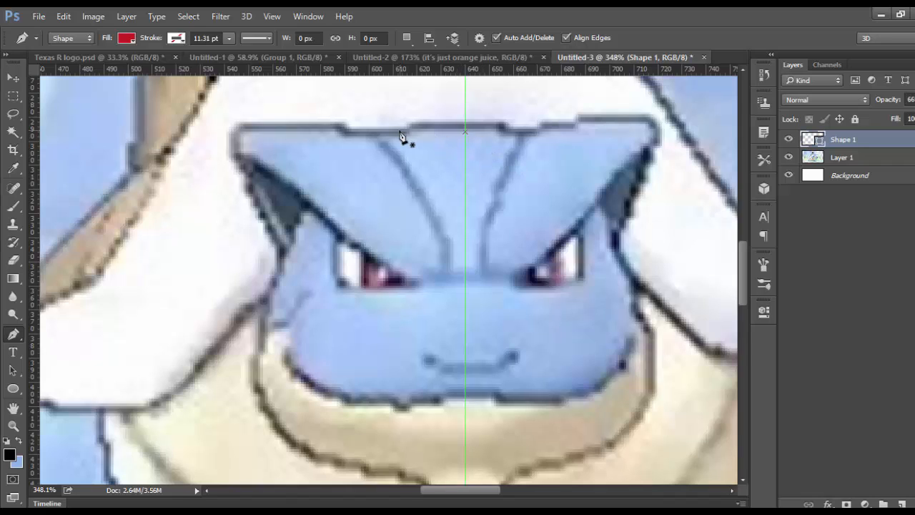
drag(407, 117, 379, 153)
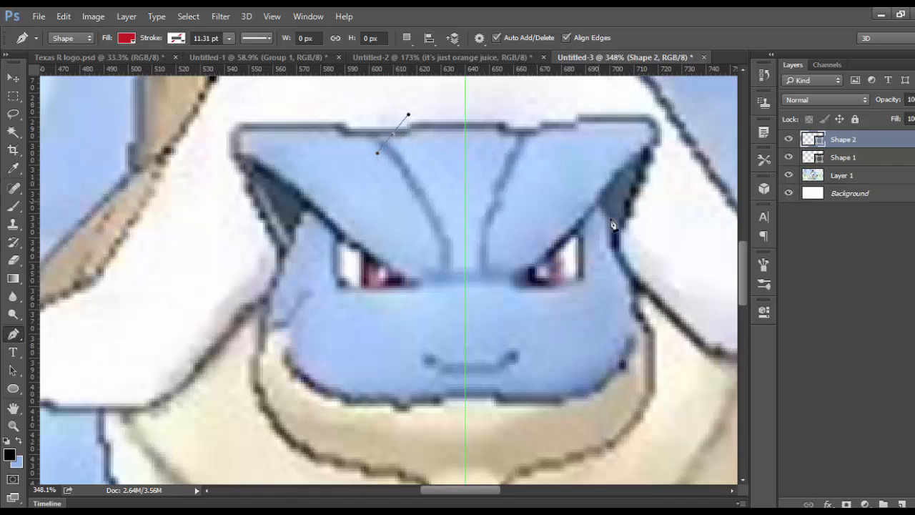
key(ctrl+z)
Delete the Shape 1 layer and add a new empty layer above Layer 1.
click(894, 139)
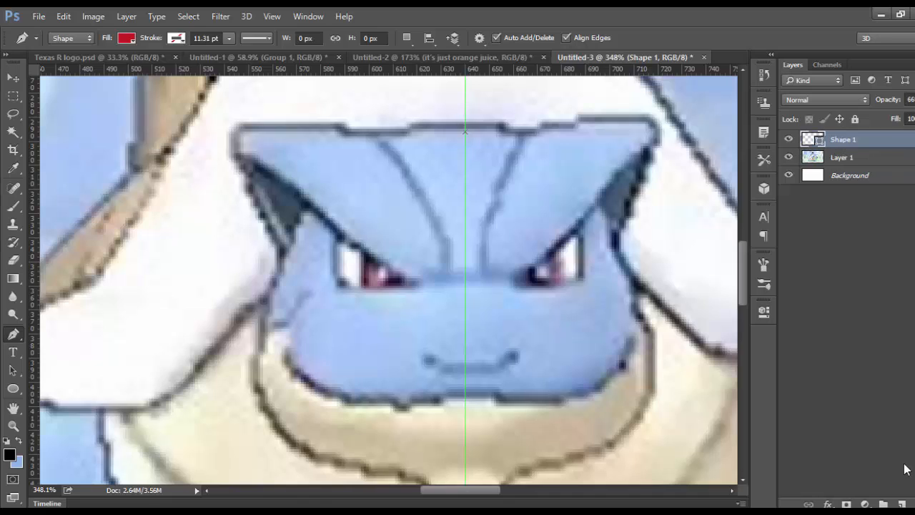
click(914, 504)
click(902, 504)
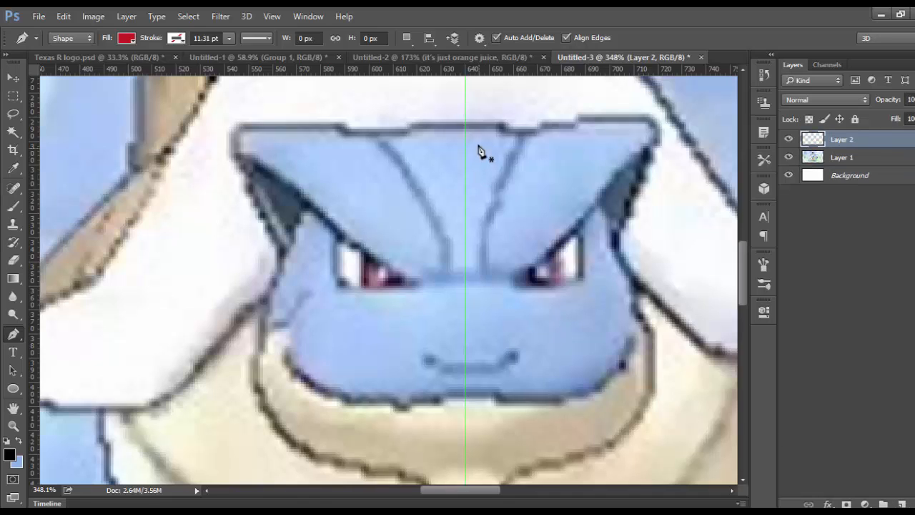
Start a red Pen shape where the brow's upper edge meets the centre guide, curving left to a second point, about 30 by 4 px.
click(465, 127)
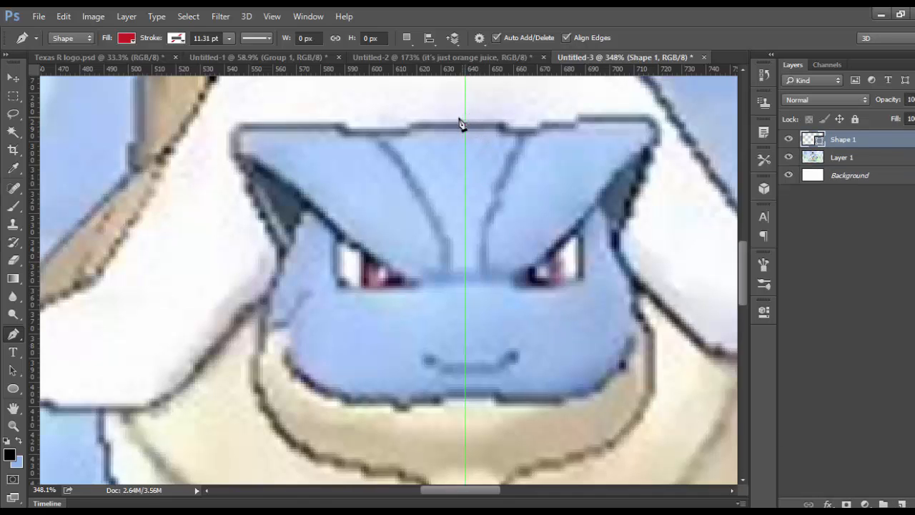
click(399, 141)
drag(391, 161, 371, 201)
key(Return)
key(ctrl+z)
drag(396, 137, 381, 167)
key(ctrl+z)
drag(394, 131, 365, 148)
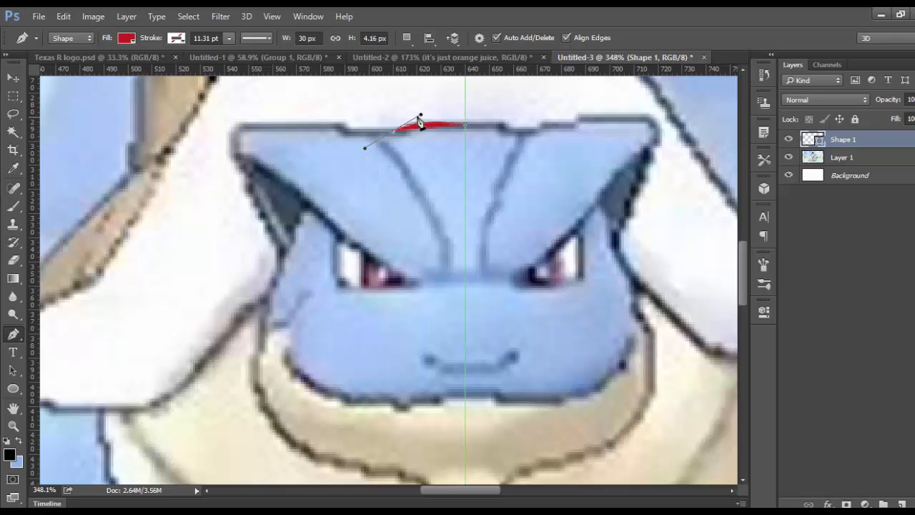
Remove the outgoing direction handle from the second anchor point of the brow shape.
scroll(363, 152, up, 5)
scroll(373, 155, up, 3)
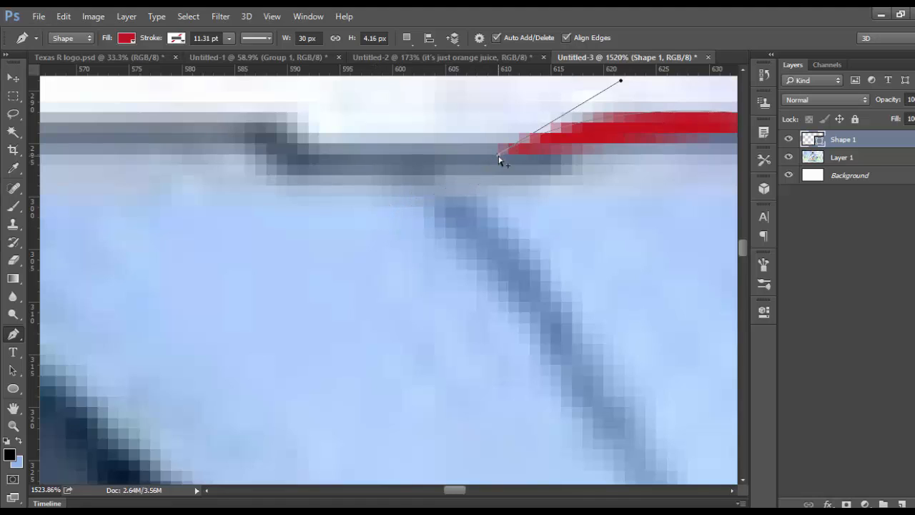
key(ctrl+alt+z)
scroll(487, 168, down, 5)
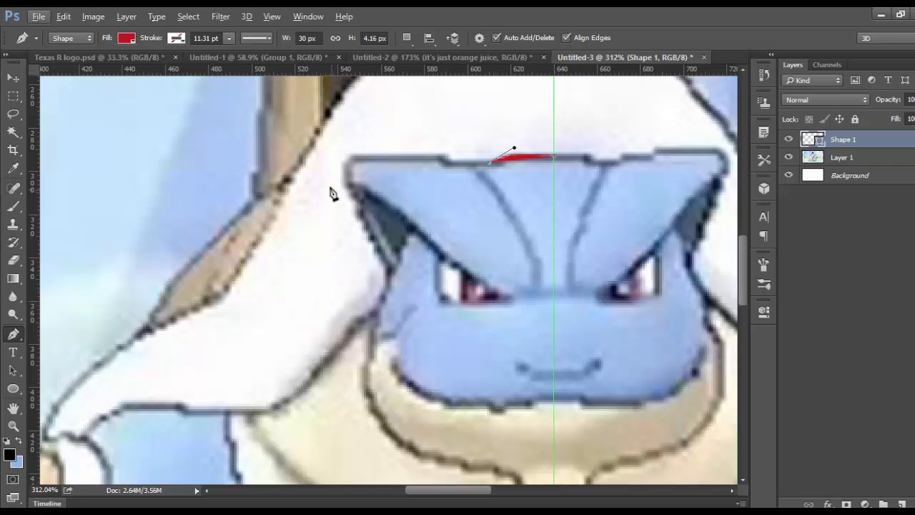
Extend the Pen shape around the brow's outer left corner, about 98 by 23 px, and set the Shape 1 layer's opacity to 41%.
drag(344, 163, 330, 189)
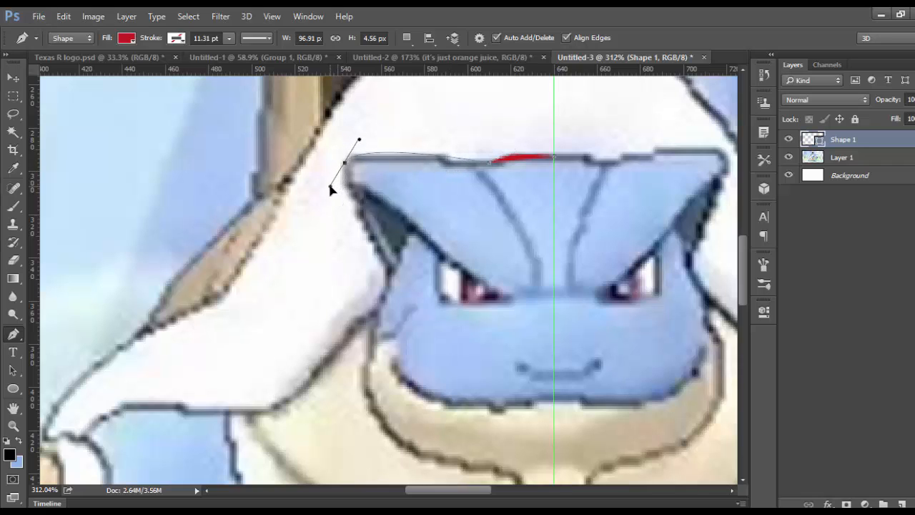
alt+click(341, 167)
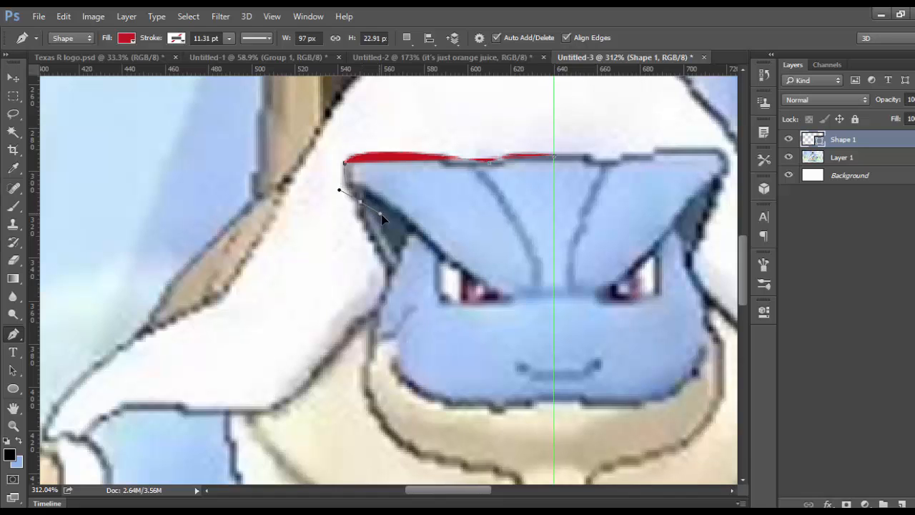
drag(381, 214, 360, 202)
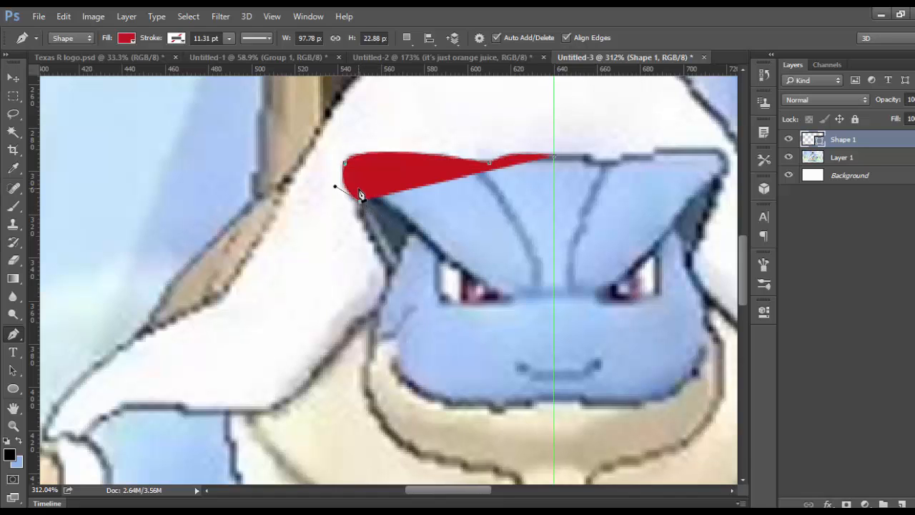
click(358, 191)
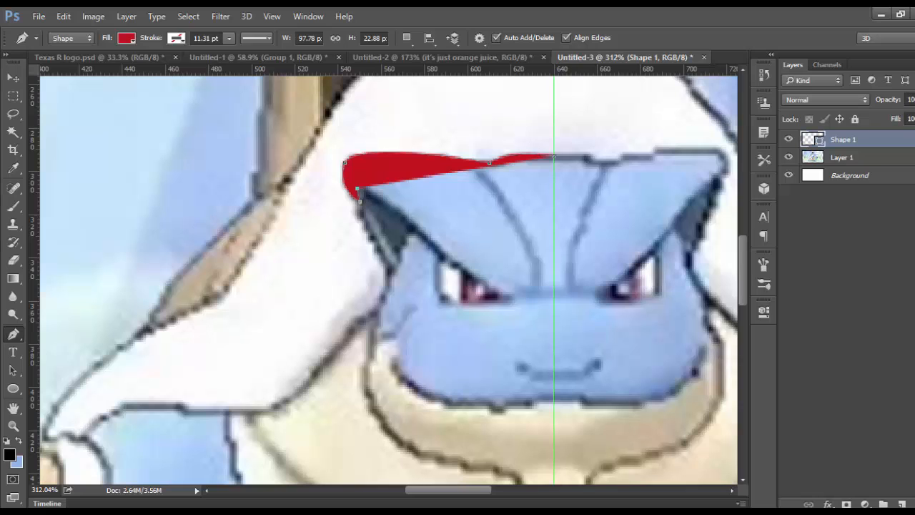
click(914, 100)
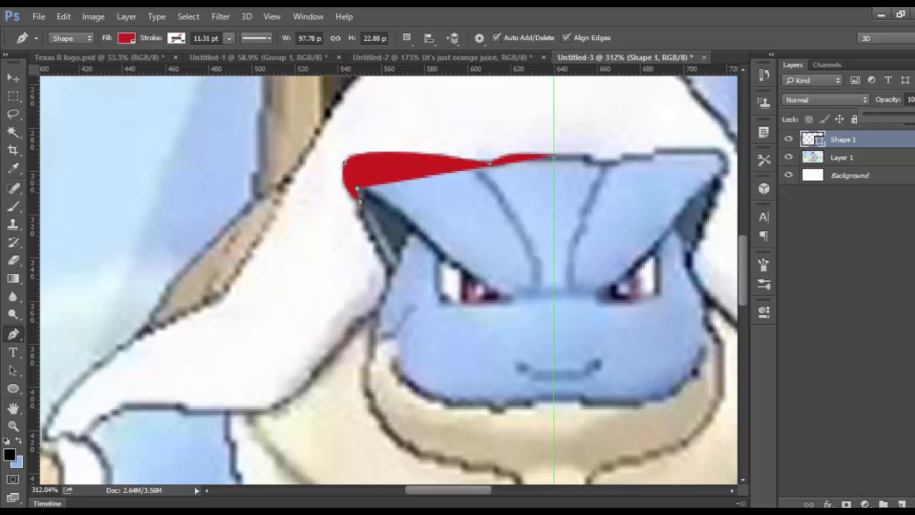
drag(906, 118, 903, 118)
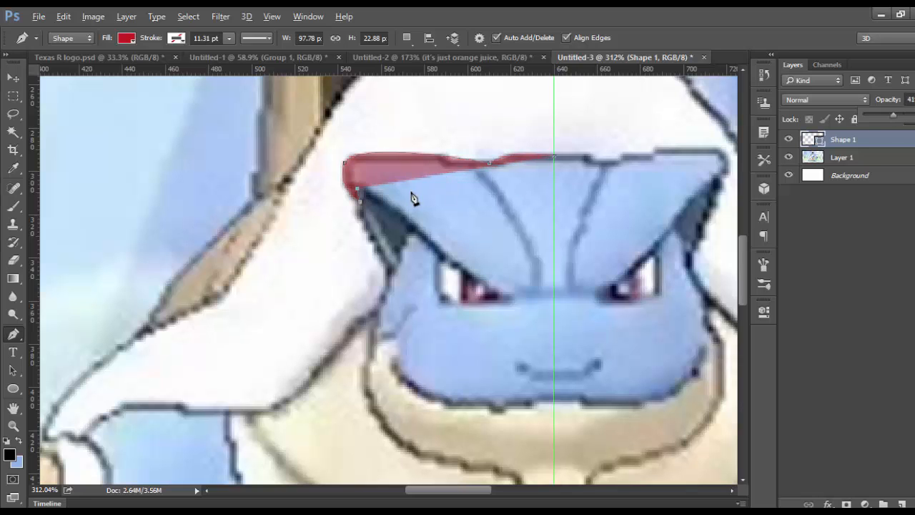
scroll(413, 198, up, 5)
mouse_move(338, 203)
mouse_down()
mouse_move(379, 254)
mouse_move(345, 201)
mouse_up()
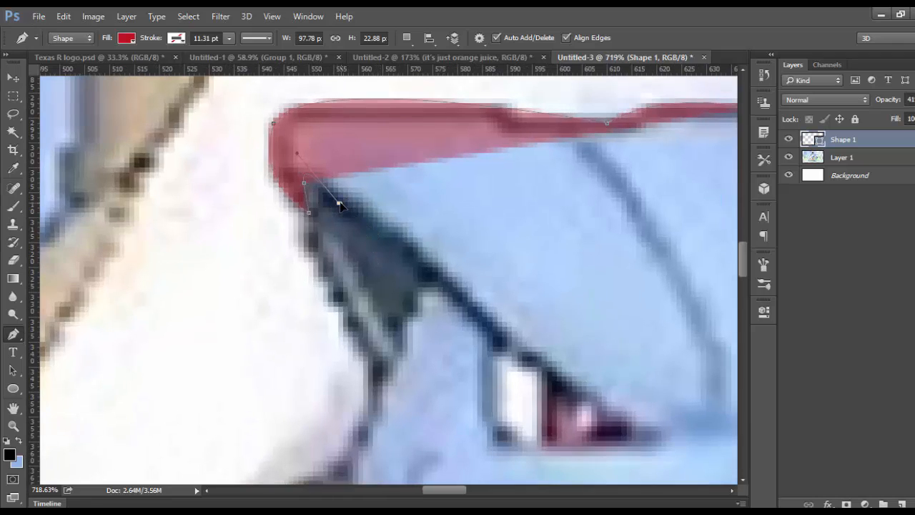
scroll(339, 203, down, 10)
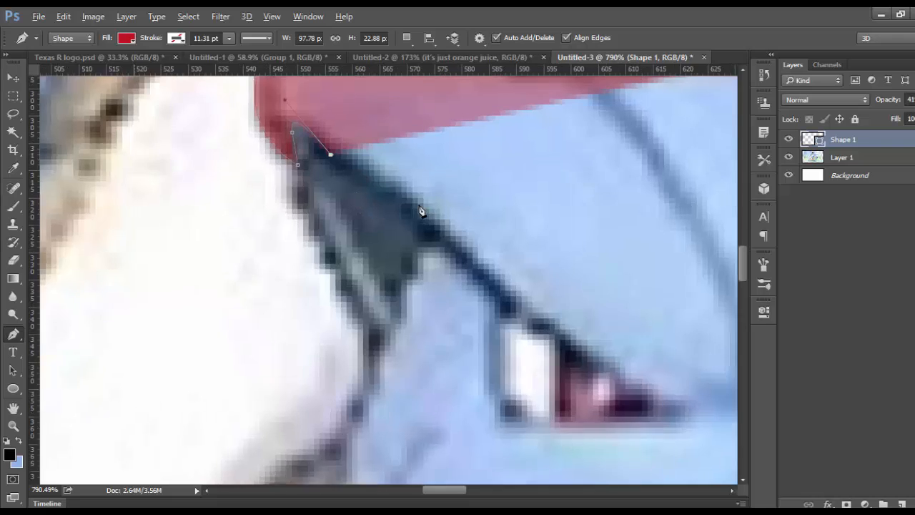
scroll(445, 241, up, 4)
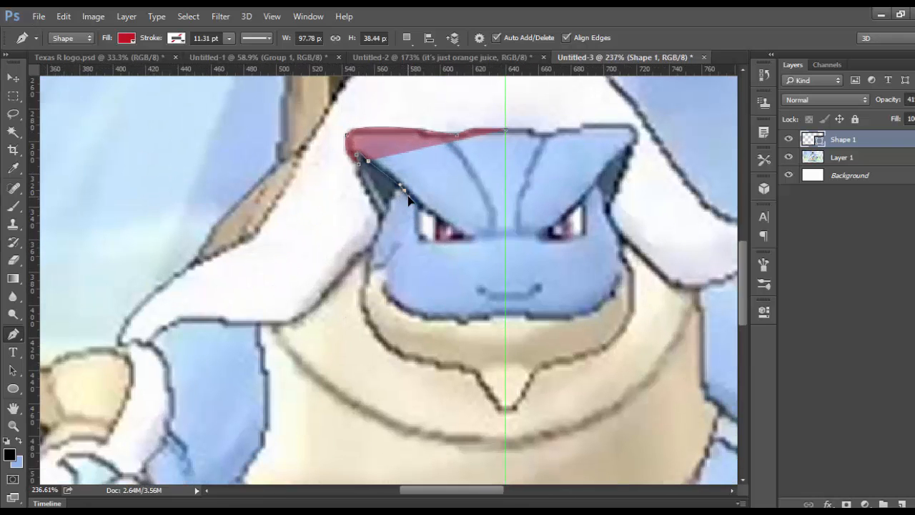
click(405, 191)
drag(409, 201, 408, 204)
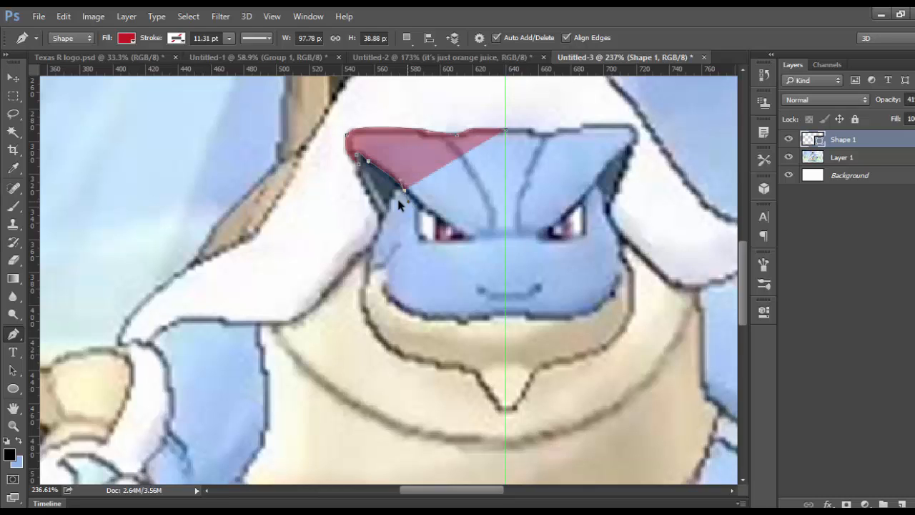
key(ctrl+alt+z)
key(ctrl+alt+z)
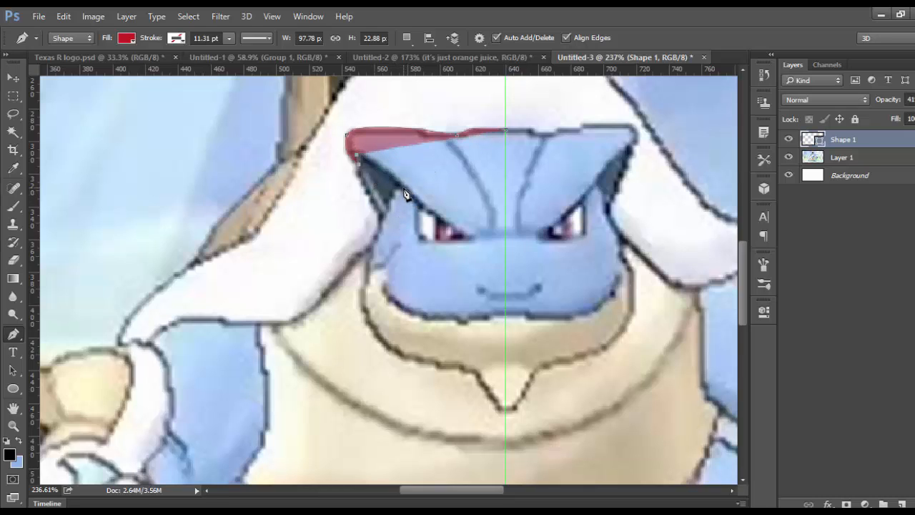
click(405, 190)
drag(404, 190, 402, 195)
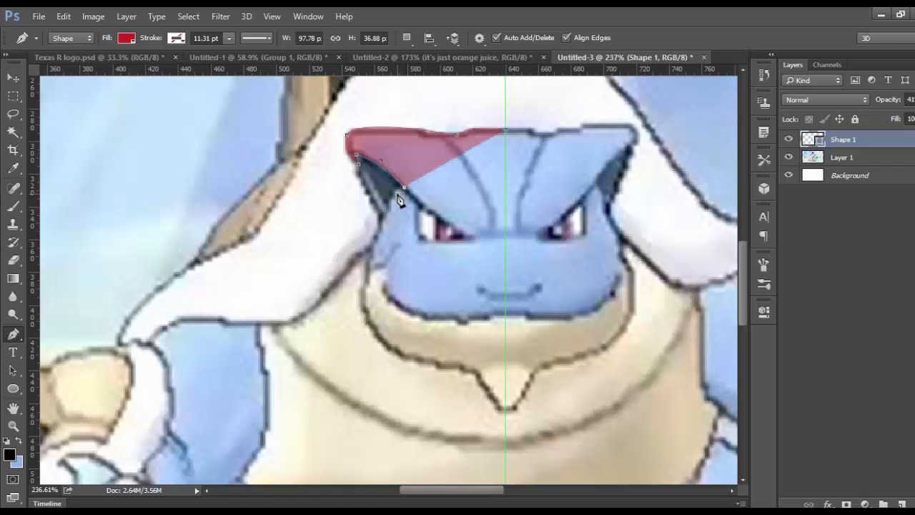
scroll(399, 201, up, 3)
key(ctrl+alt+z)
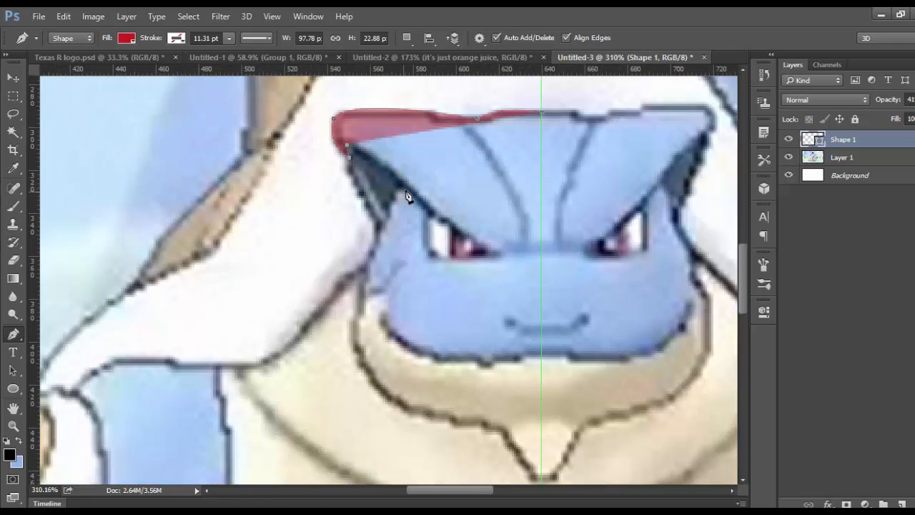
Extend the red Pen shape along the brow's lower edge to the dark patch's inner corner and down the cheek, about 98 by 94 px.
drag(405, 186, 400, 207)
drag(363, 311, 369, 361)
drag(363, 312, 414, 303)
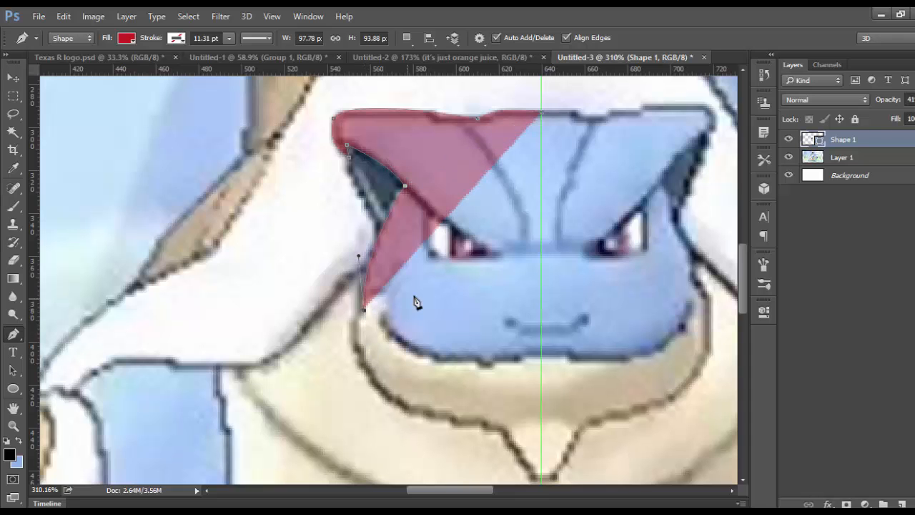
Curve the red shape under the chin to the centre guide and close it at its starting point, about 98 by 128 px.
scroll(415, 302, down, 5)
scroll(419, 300, up, 4)
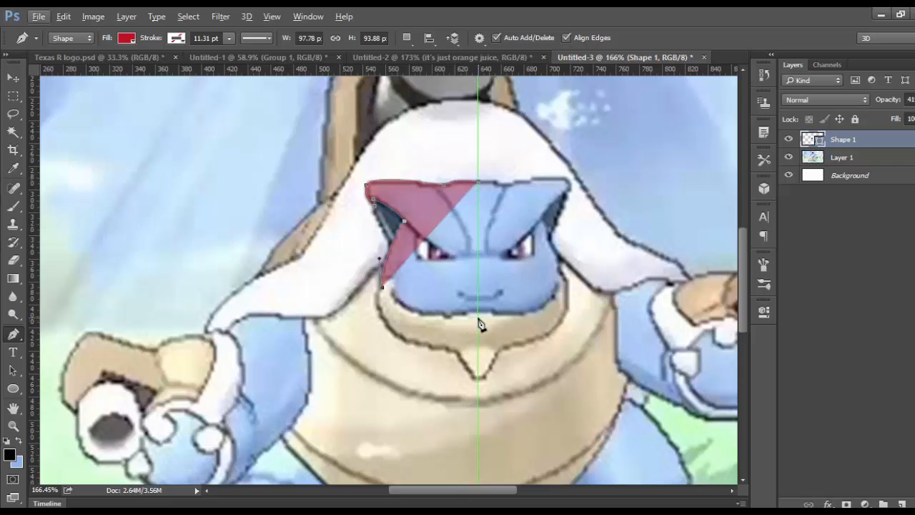
drag(479, 318, 550, 286)
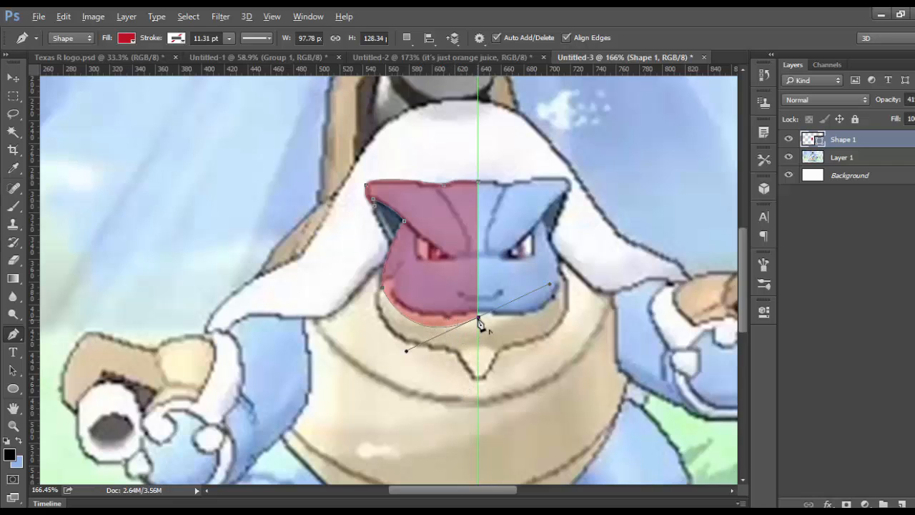
click(479, 184)
scroll(529, 197, down, 1)
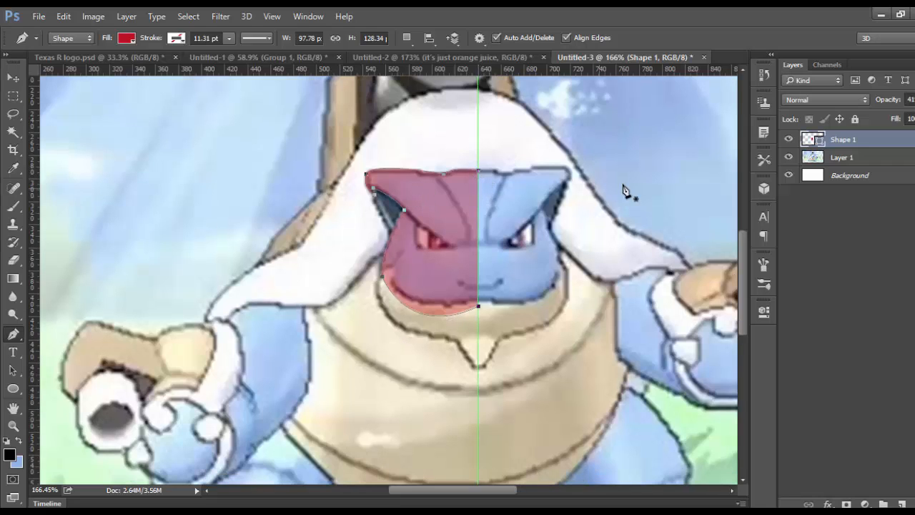
Hide Layer 1 to examine the red half-face shape on its own, and show Layer 1 again.
click(788, 158)
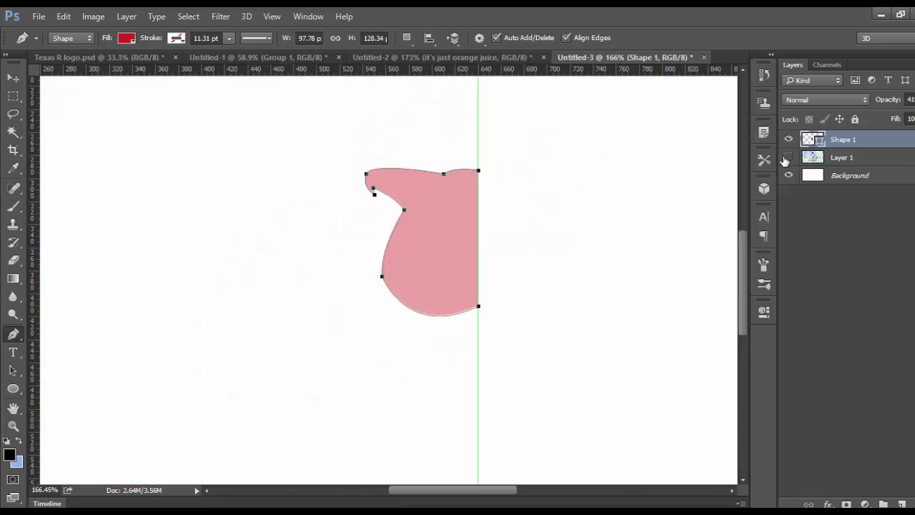
click(12, 95)
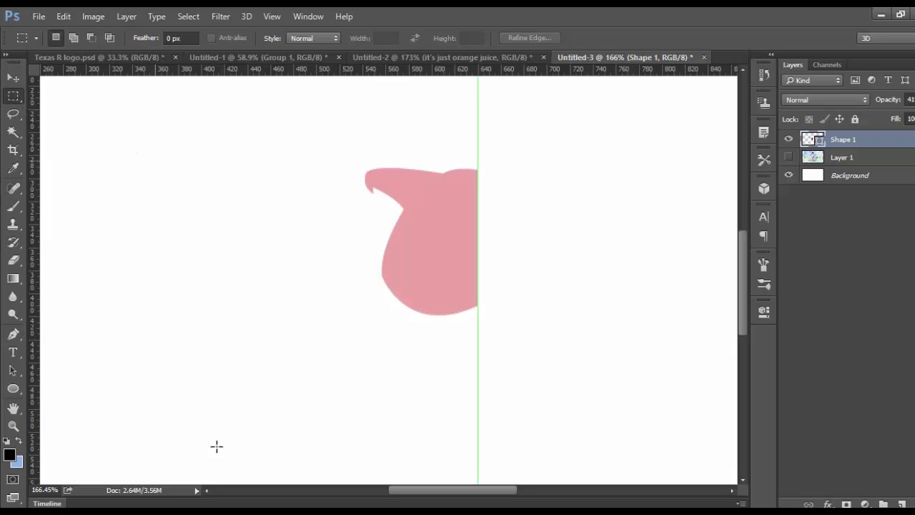
scroll(496, 245, down, 4)
scroll(502, 201, up, 6)
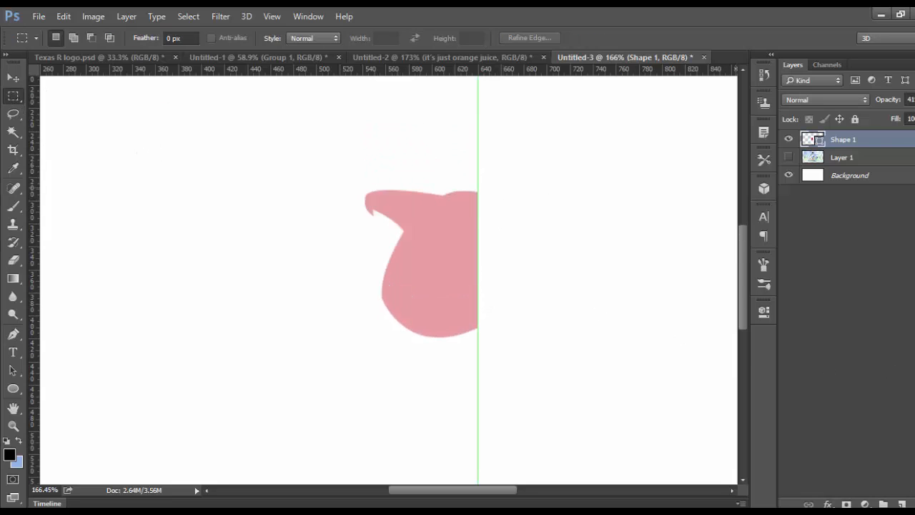
click(913, 100)
drag(913, 116, 878, 145)
click(833, 157)
click(788, 158)
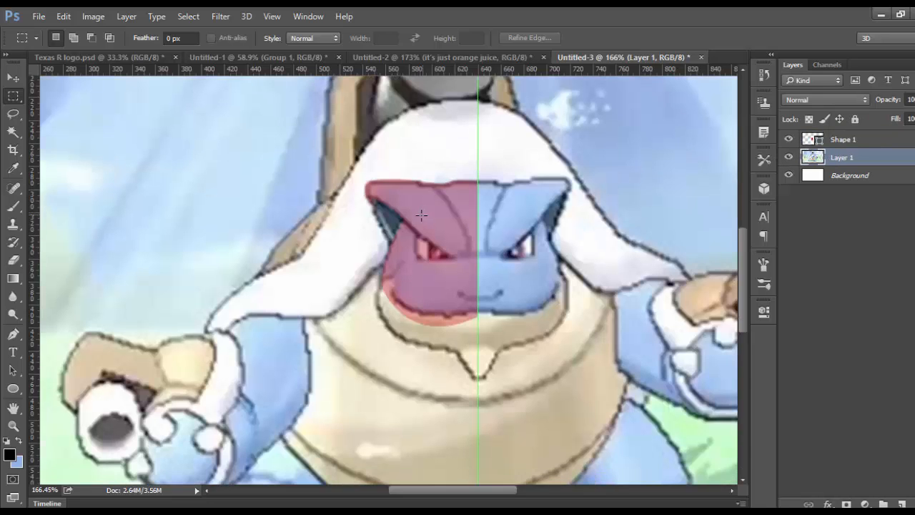
Set the foreground colour to a teal green with a hue of 162°.
scroll(363, 226, down, 2)
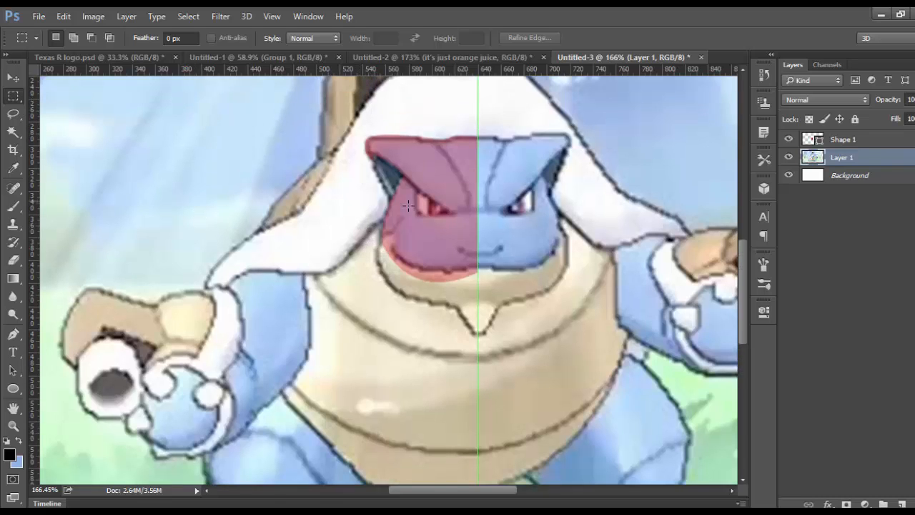
scroll(397, 292, down, 1)
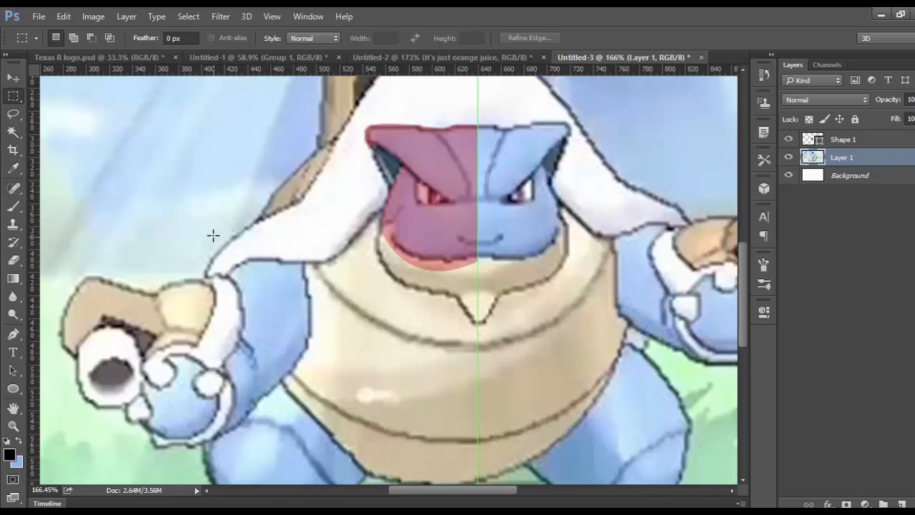
click(10, 456)
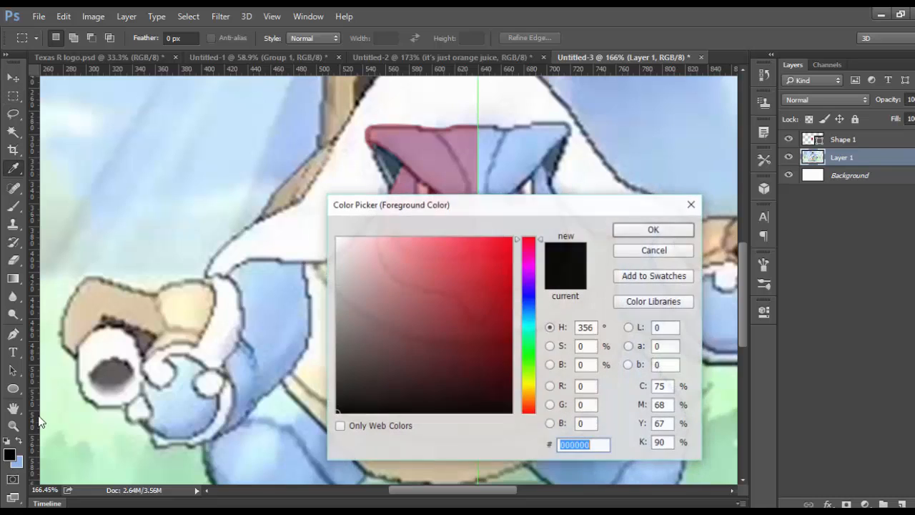
click(535, 334)
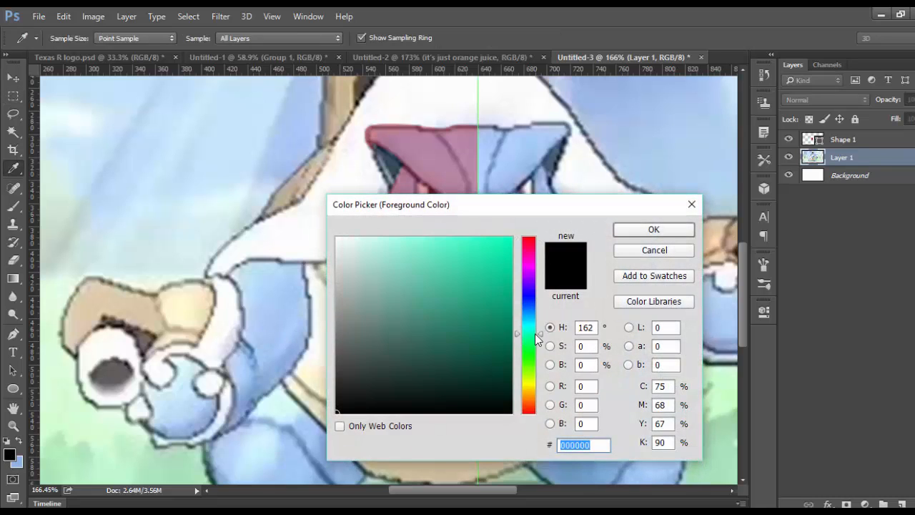
drag(491, 289, 485, 281)
click(617, 230)
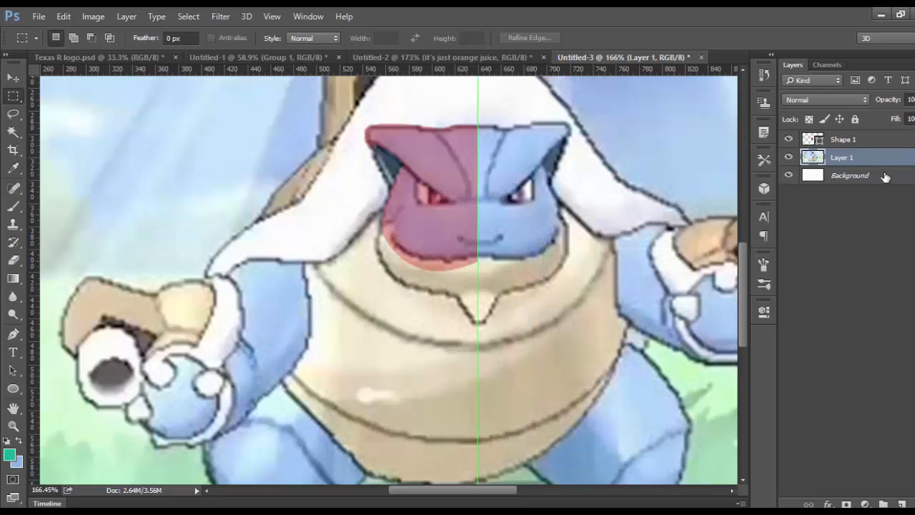
Add a new layer above Shape 1 and start a teal Pen shape from the chin's edge at the centre guide, about 13 by 5 px.
click(884, 148)
click(903, 504)
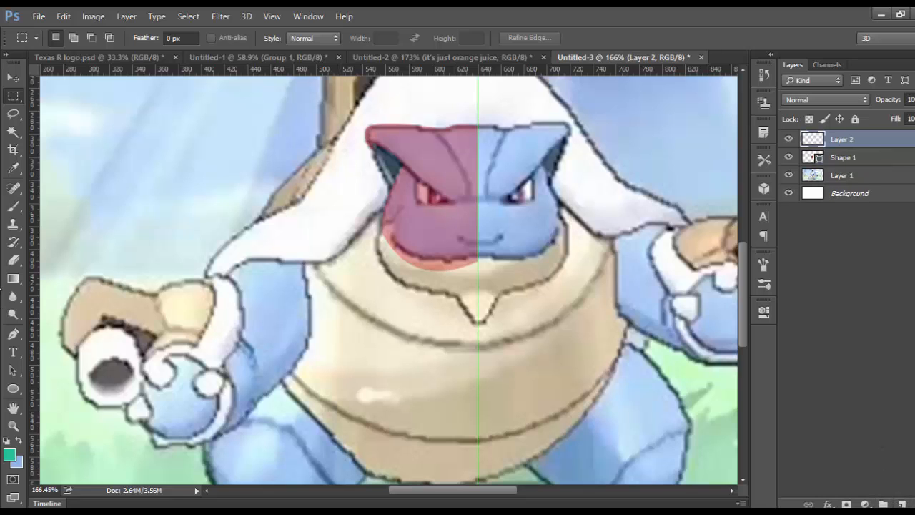
click(13, 334)
scroll(330, 314, up, 10)
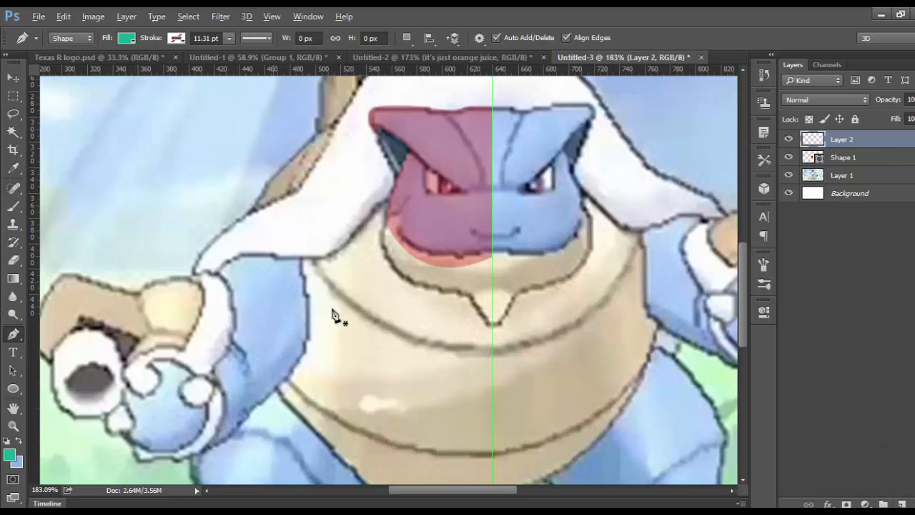
drag(442, 492, 476, 492)
scroll(746, 279, up, 3)
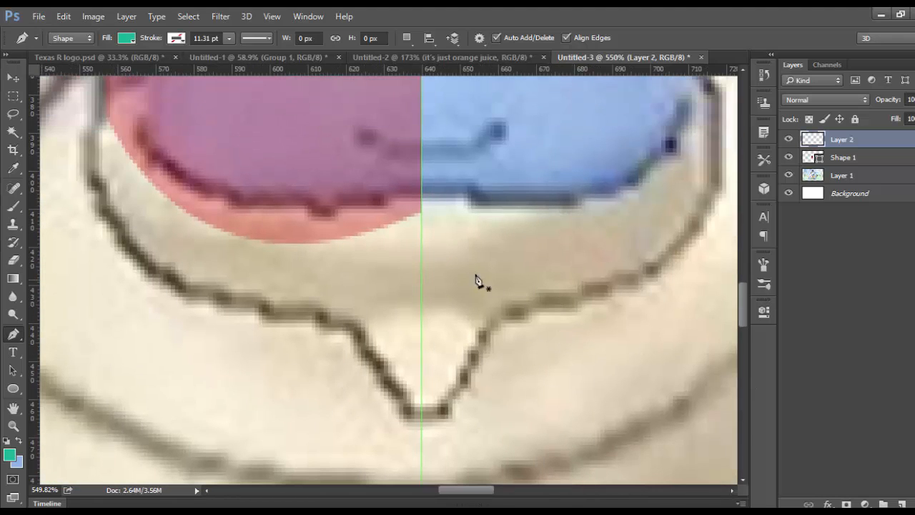
click(419, 193)
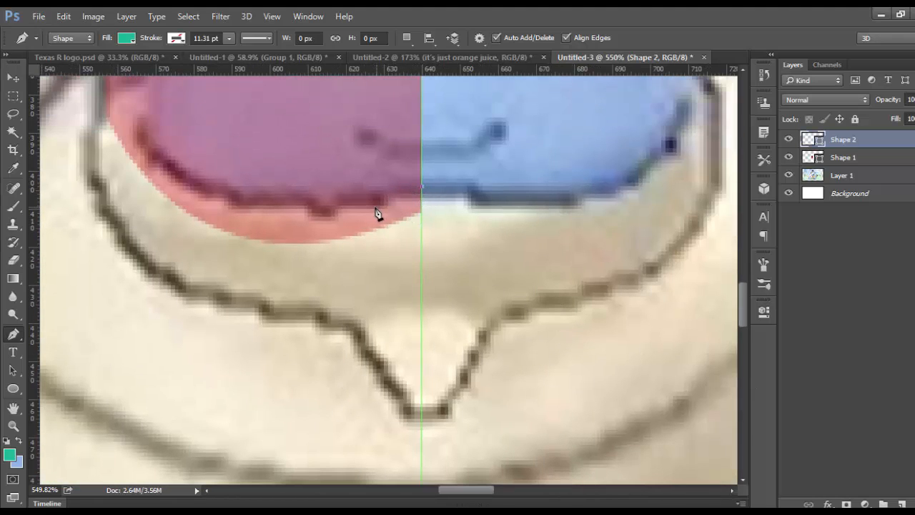
click(372, 192)
click(374, 206)
Extend the teal shape along the jaw's lower outline and up to the cheek, about 75 by 27 px.
scroll(374, 210, down, 3)
scroll(327, 255, up, 5)
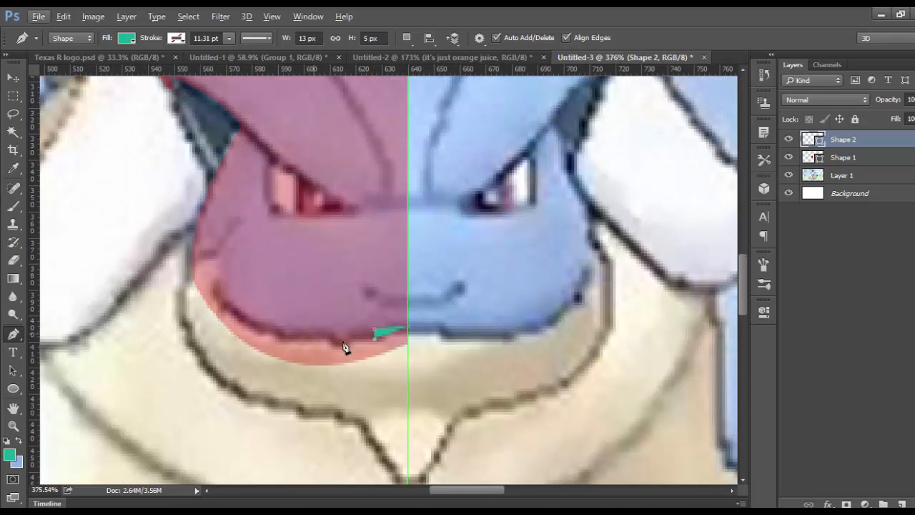
mouse_move(339, 344)
mouse_down()
mouse_move(333, 366)
mouse_move(336, 348)
mouse_up()
click(334, 335)
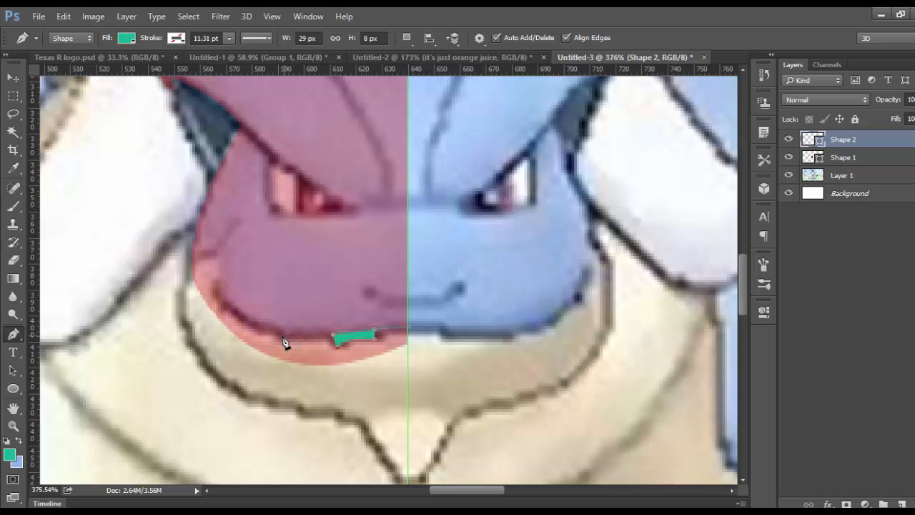
drag(280, 333, 279, 343)
drag(213, 285, 213, 241)
click(213, 282)
click(226, 278)
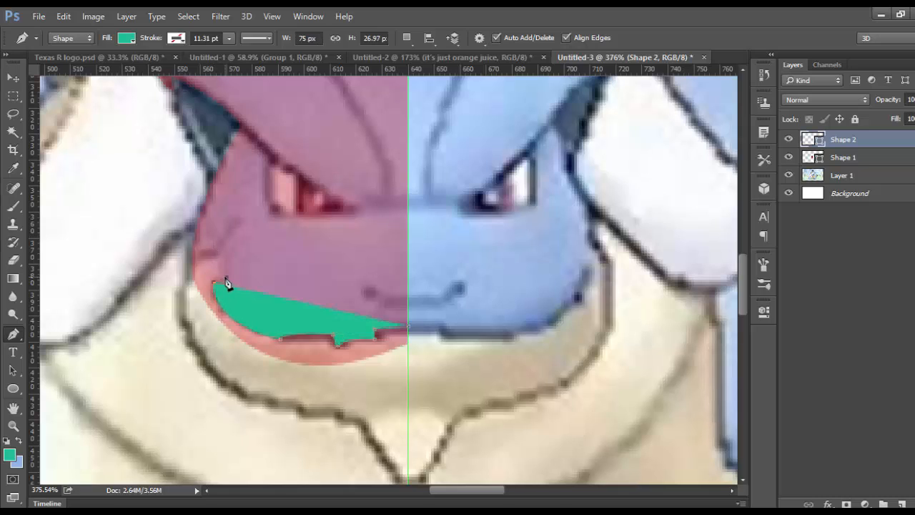
Set the Shape 2 layer's opacity to 34% and extend the shape over the collar's upper end to its outer edge, about 87 by 36 px.
click(914, 100)
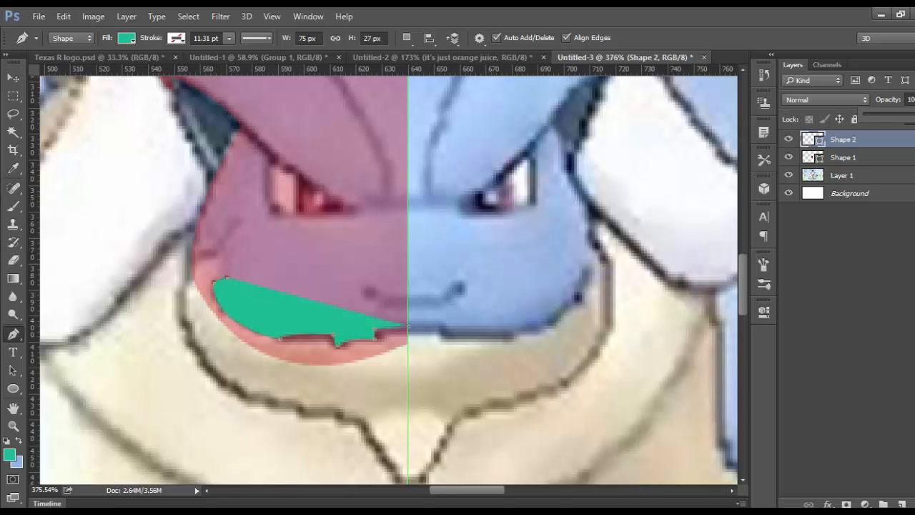
drag(889, 116, 888, 116)
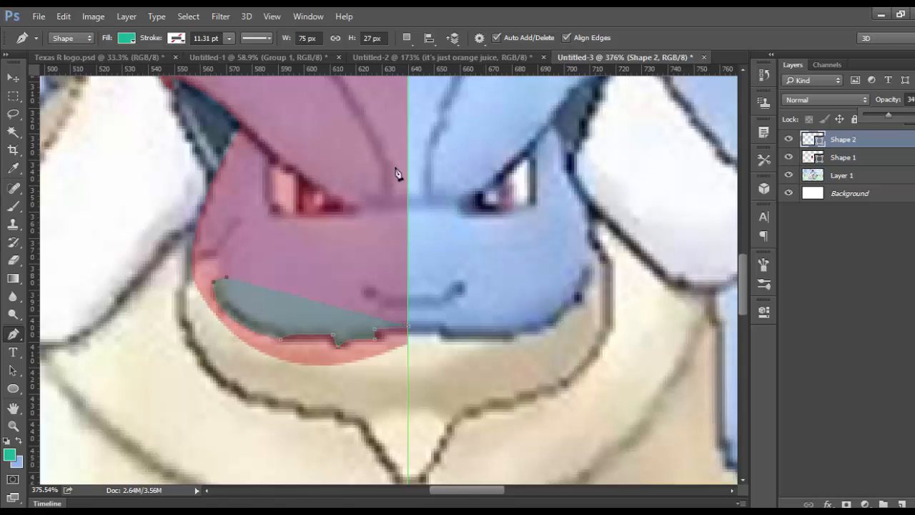
click(219, 256)
scroll(259, 251, down, 2)
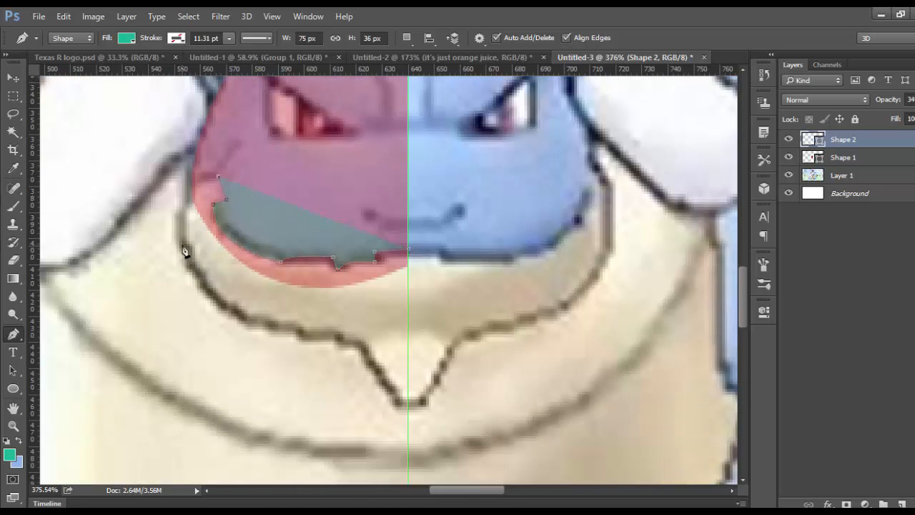
drag(186, 270, 185, 247)
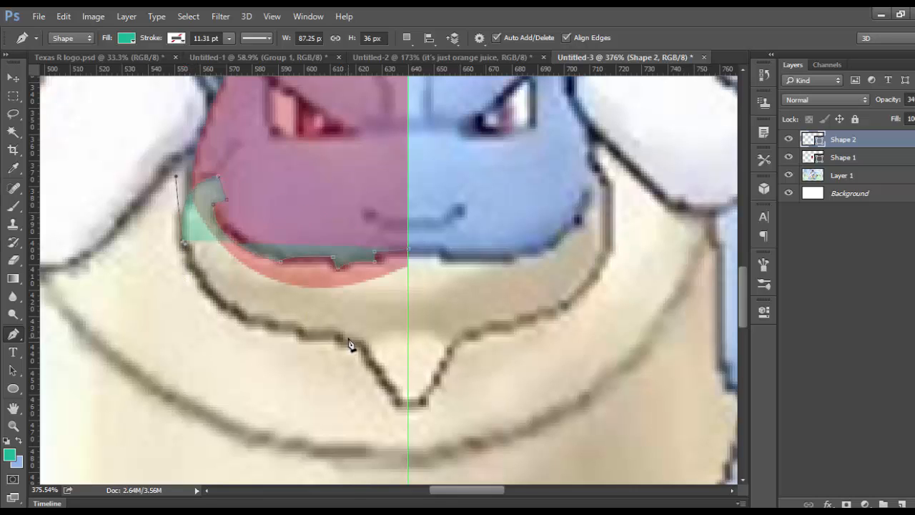
Trace the collar's lower edge to its pointed tip at the centre guide and close the teal shape, about 87 by 90 px.
drag(350, 339, 513, 386)
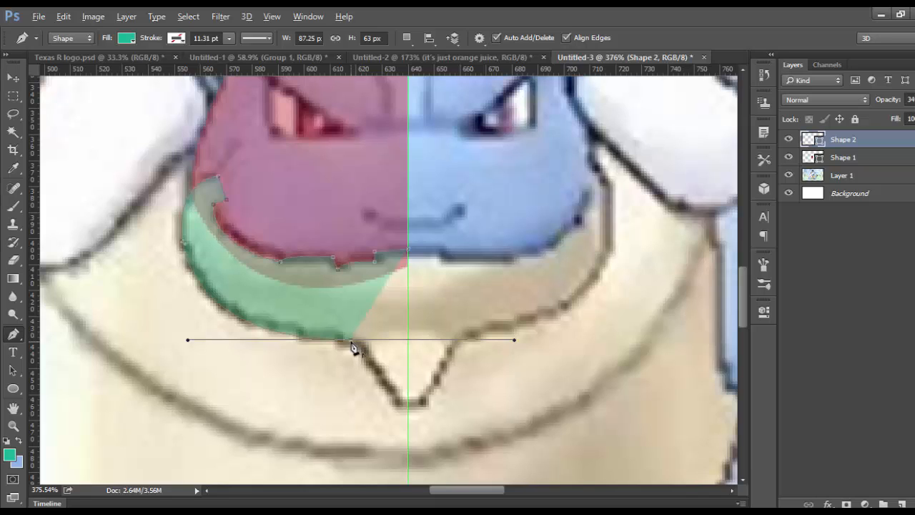
click(352, 344)
click(398, 409)
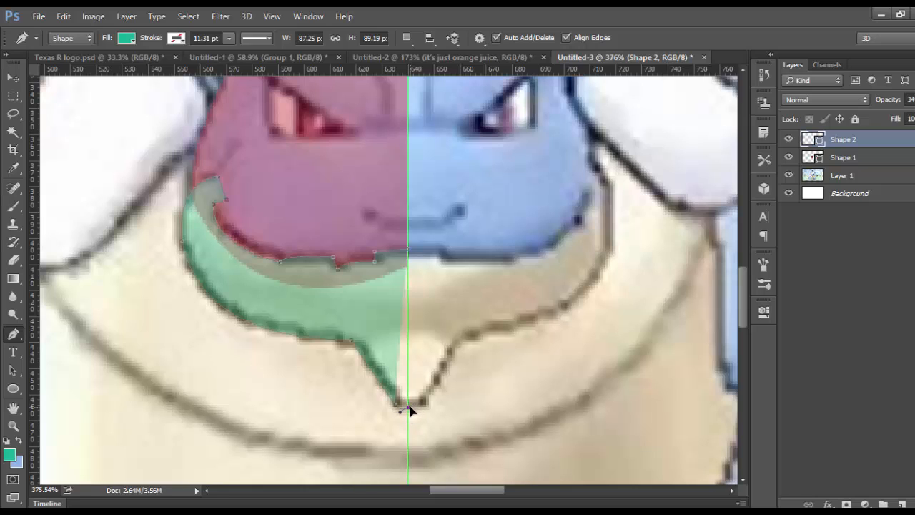
click(408, 406)
click(409, 250)
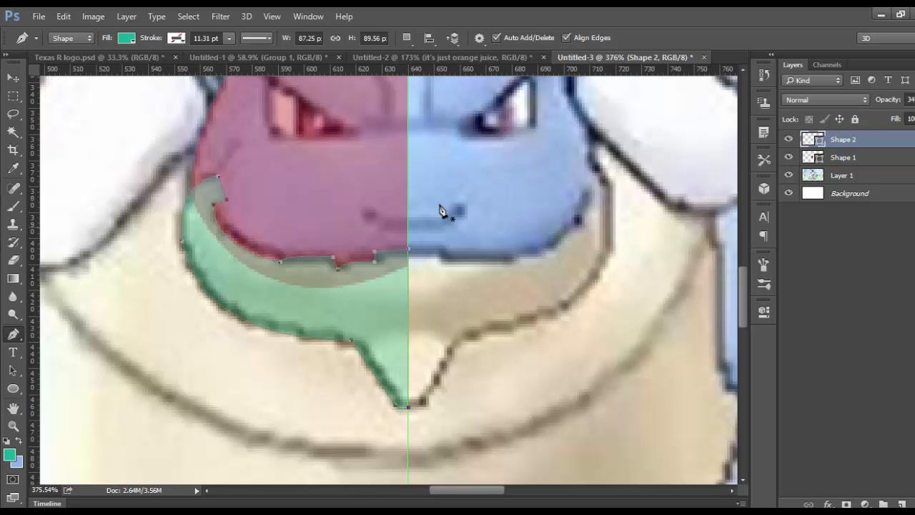
Raise the Shape 1 and Shape 2 layers to full opacity to check the traced shapes, and return them to 34%.
shift+click(879, 155)
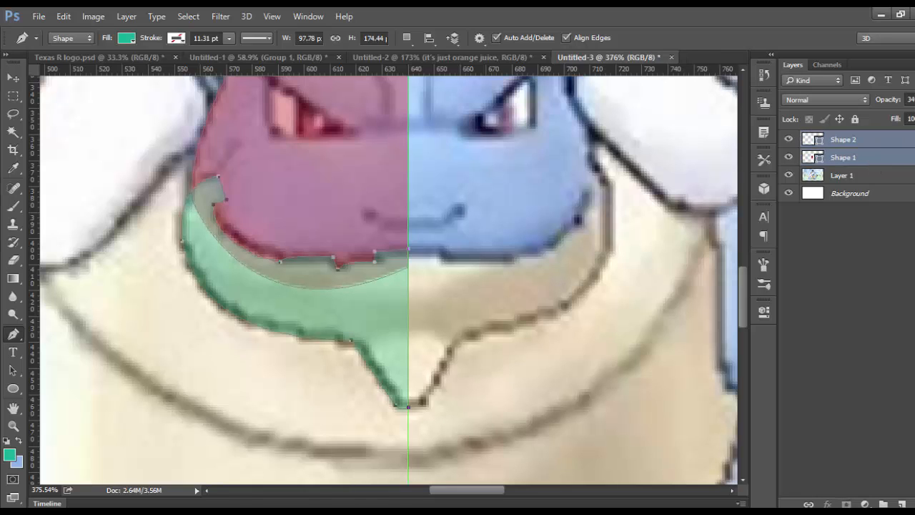
click(914, 99)
drag(898, 115, 914, 115)
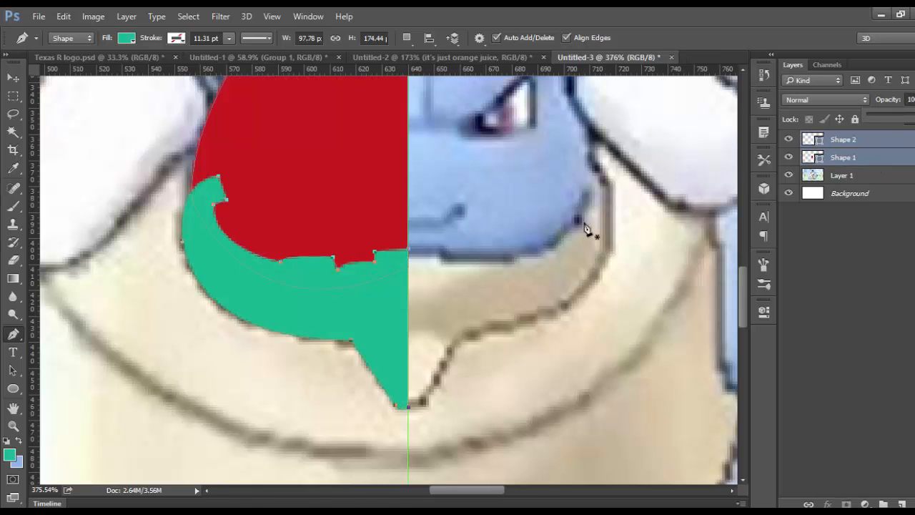
scroll(585, 227, up, 2)
click(13, 99)
scroll(634, 283, down, 1)
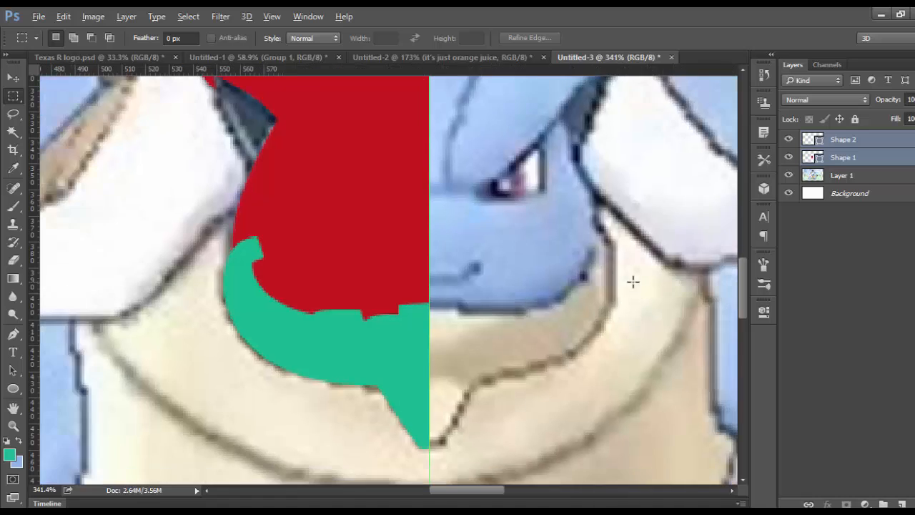
scroll(622, 286, down, 15)
scroll(629, 279, up, 8)
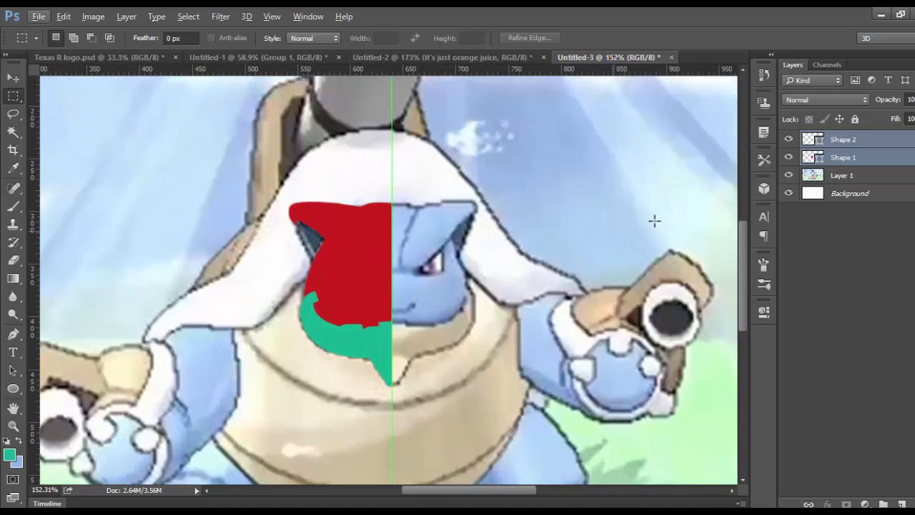
scroll(372, 326, up, 3)
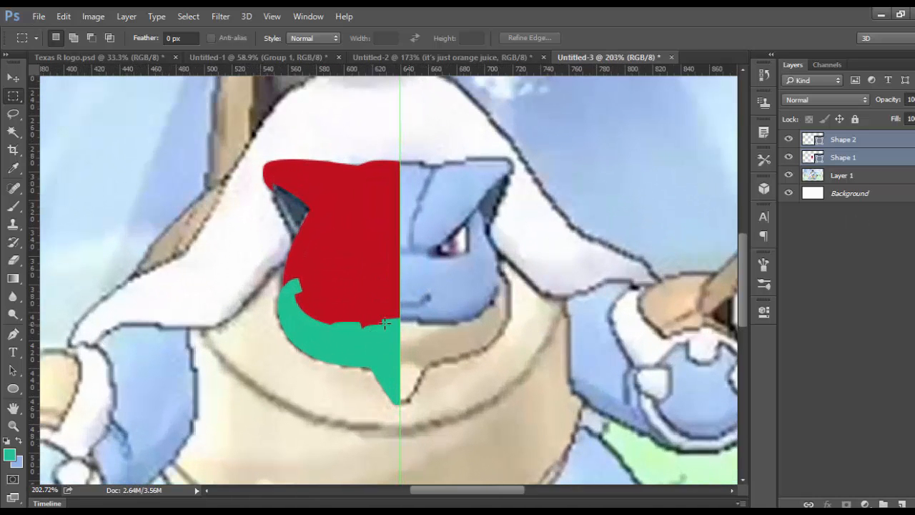
key(3)
key(4)
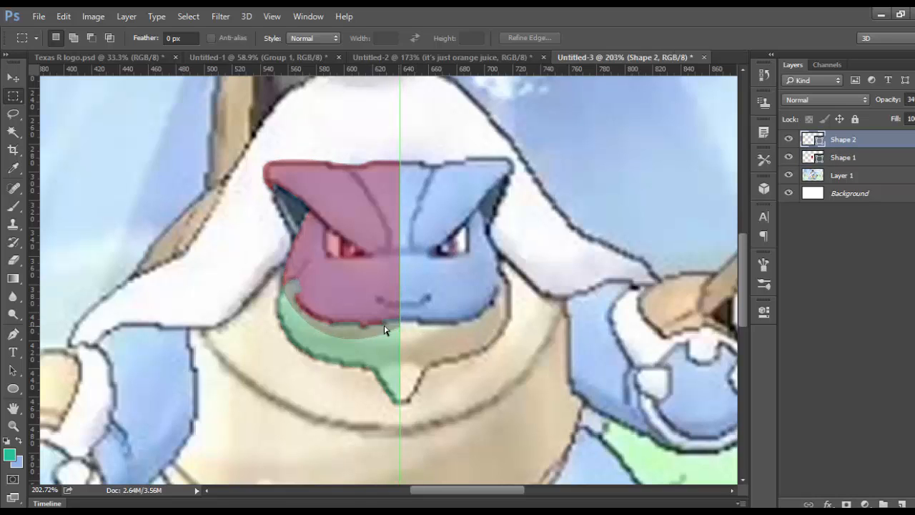
Undo the teal collar shape back to its first small segment at the chin beside the centre guide.
key(ctrl+alt+z)
key(ctrl+alt+z)
key(ctrl+alt+z)
key(ctrl+alt+z)
key(ctrl+alt+z)
key(ctrl+alt+z)
key(ctrl+alt+z)
key(ctrl+alt+z)
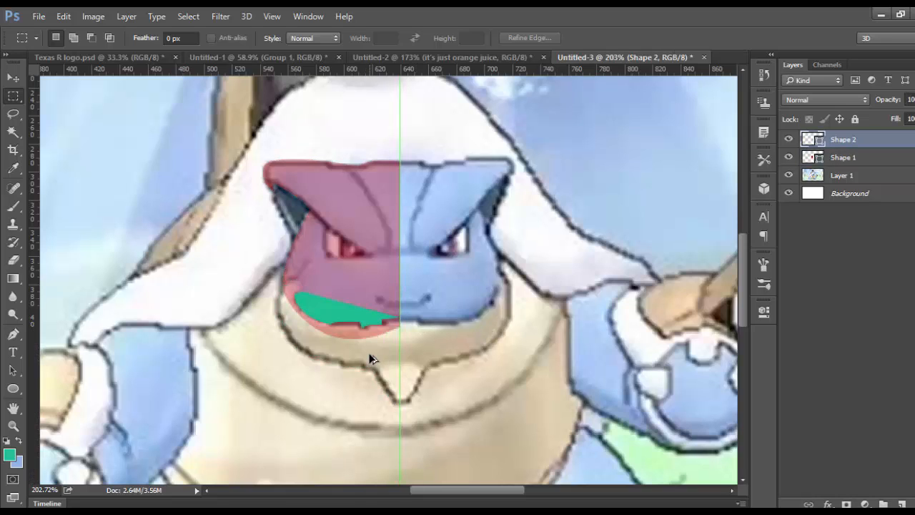
key(ctrl+alt+z)
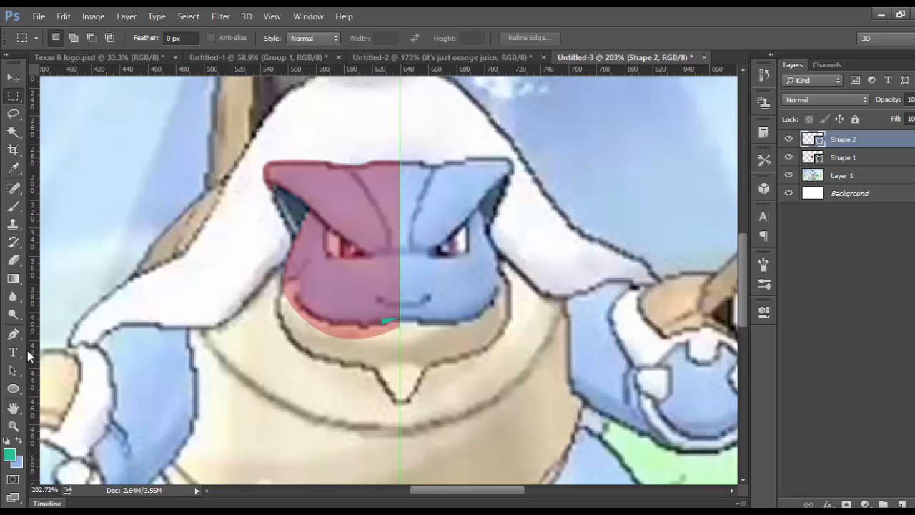
Retrace the jaw's lower outline as one smooth teal curve from the chin segment up to the cheek, about 74 by 27 px.
click(13, 334)
scroll(338, 324, up, 3)
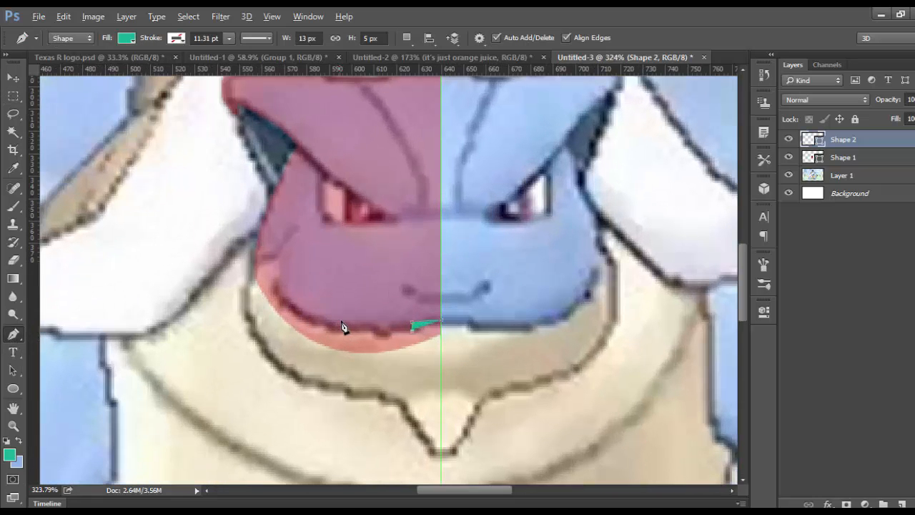
key(alt)
drag(275, 284, 272, 223)
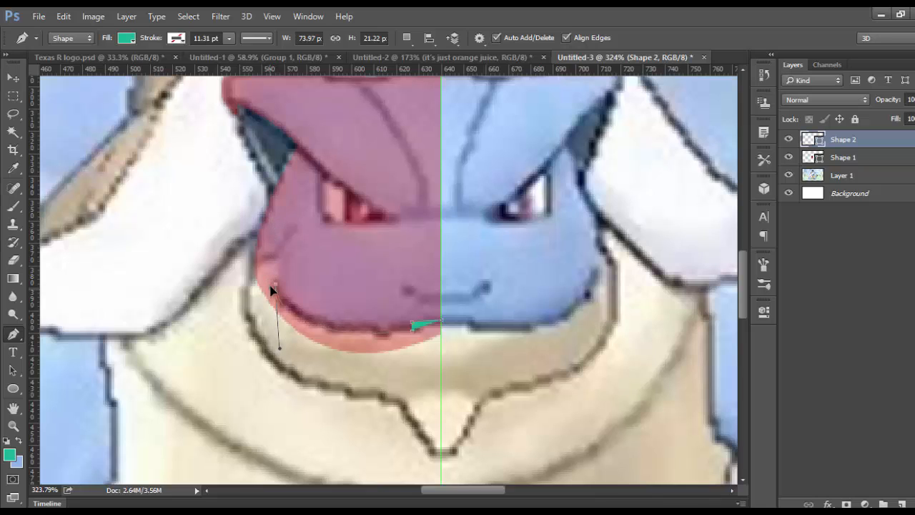
click(277, 259)
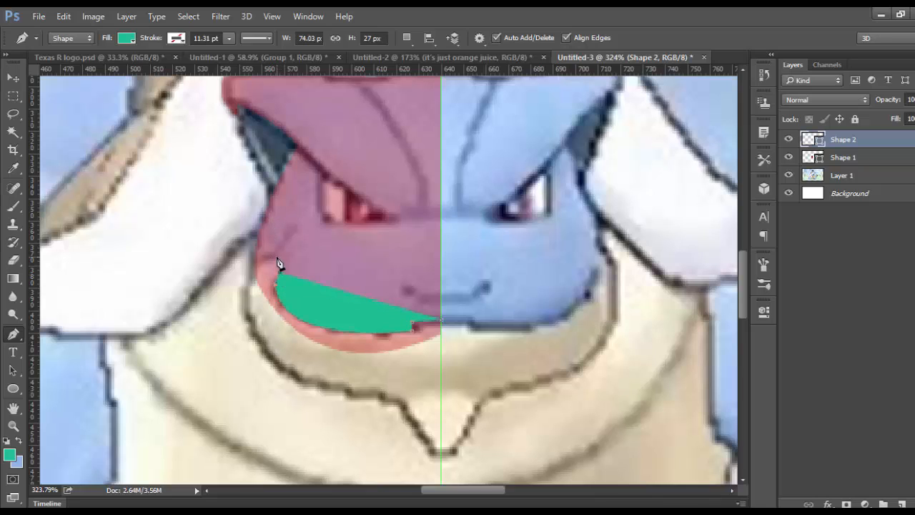
Extend the teal shape around the collar's outer and lower edge to its pointed tip and close it, about 88 by 90 px.
drag(248, 365, 251, 369)
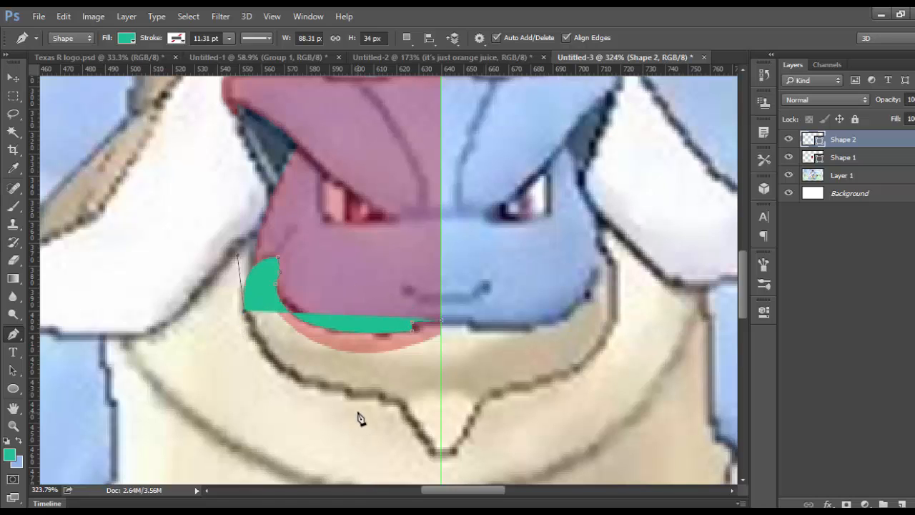
drag(401, 406, 553, 405)
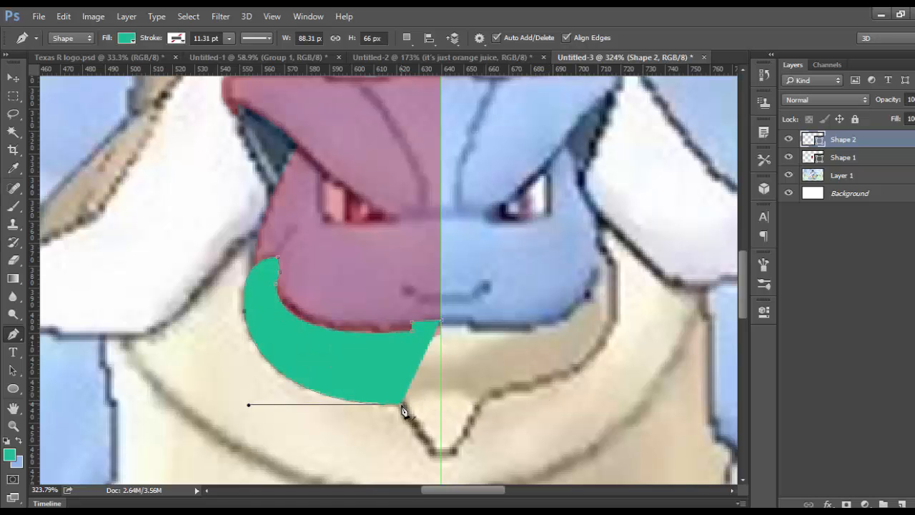
scroll(422, 407, down, 3)
click(433, 383)
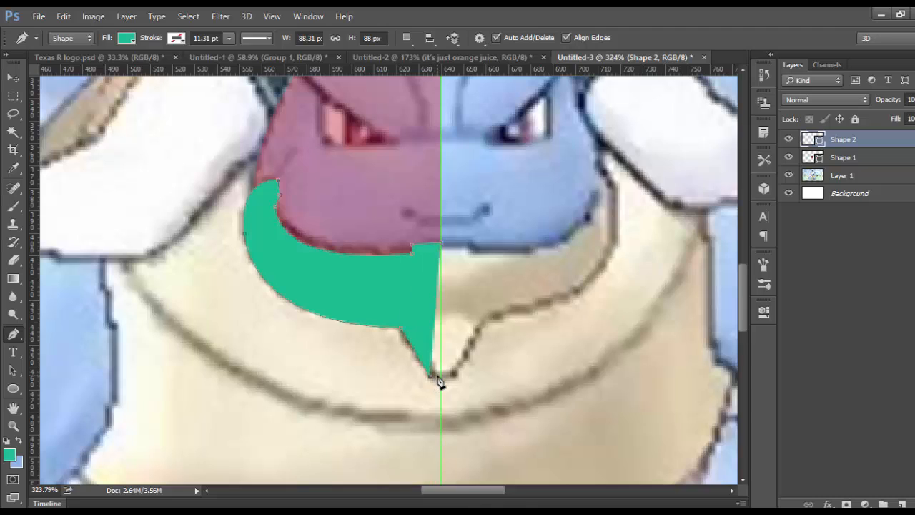
click(441, 379)
click(441, 243)
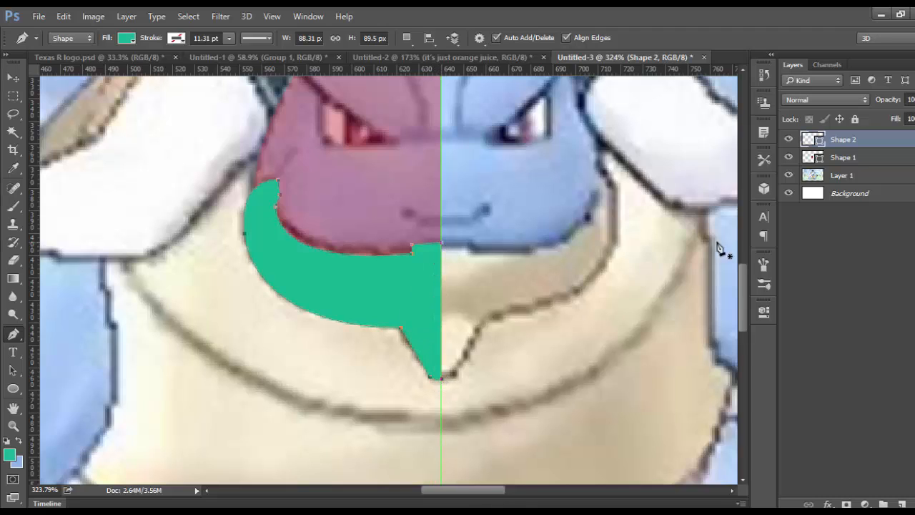
Set the Shape 1 and Shape 2 layers to full opacity.
shift+click(900, 157)
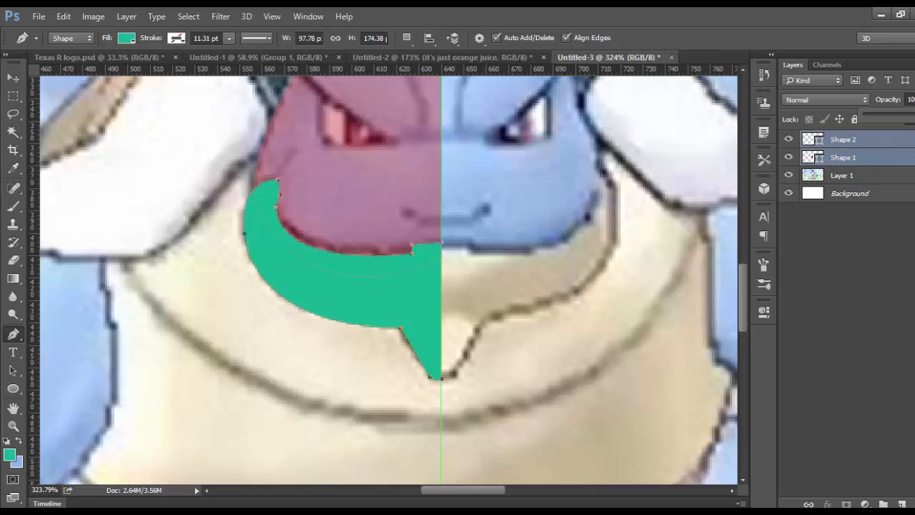
click(914, 123)
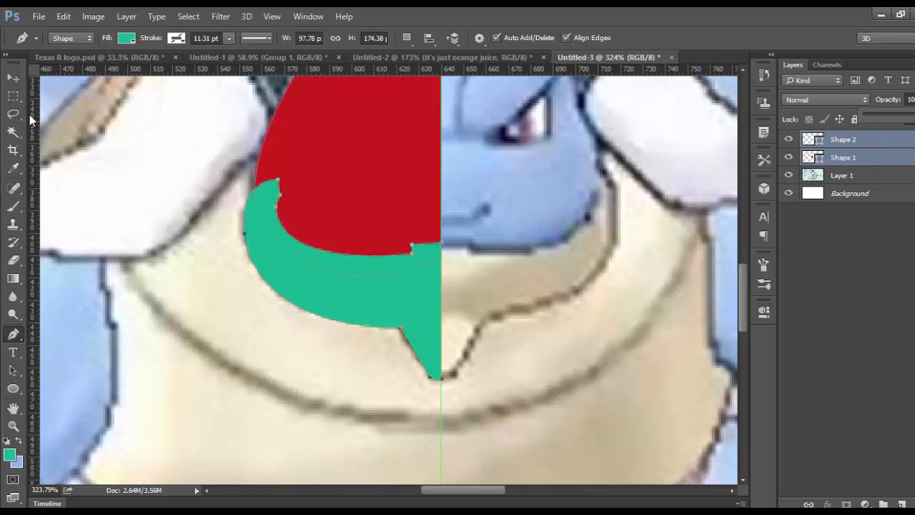
click(13, 95)
scroll(480, 229, down, 8)
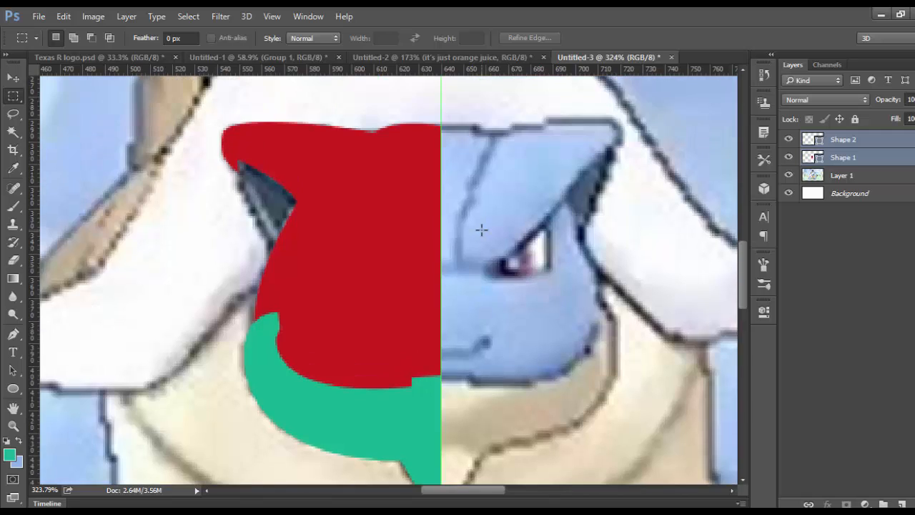
scroll(481, 229, down, 2)
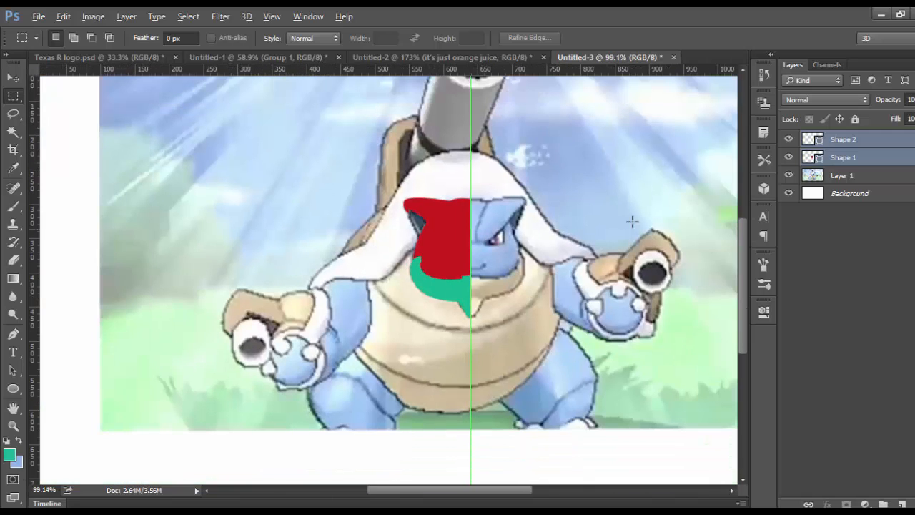
Hide the Layer 1 reference image briefly to examine the traced shapes on their own, and show it again.
click(789, 176)
click(789, 176)
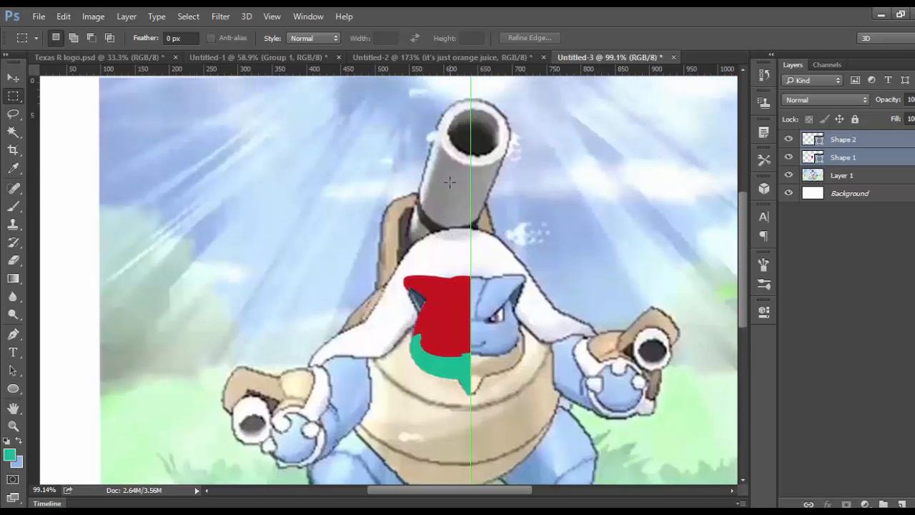
scroll(450, 181, up, 4)
scroll(457, 195, down, 9)
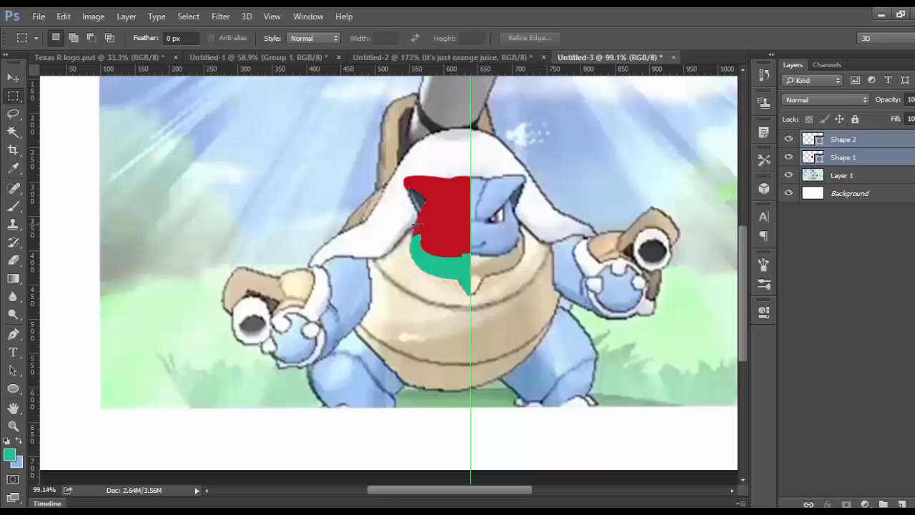
On a new layer above Layer 1, trace half of the white hood as a yellow Pen shape, about 238 by 216 px.
scroll(439, 209, up, 5)
click(9, 455)
click(654, 229)
click(902, 505)
key(p)
click(499, 157)
click(299, 217)
click(210, 321)
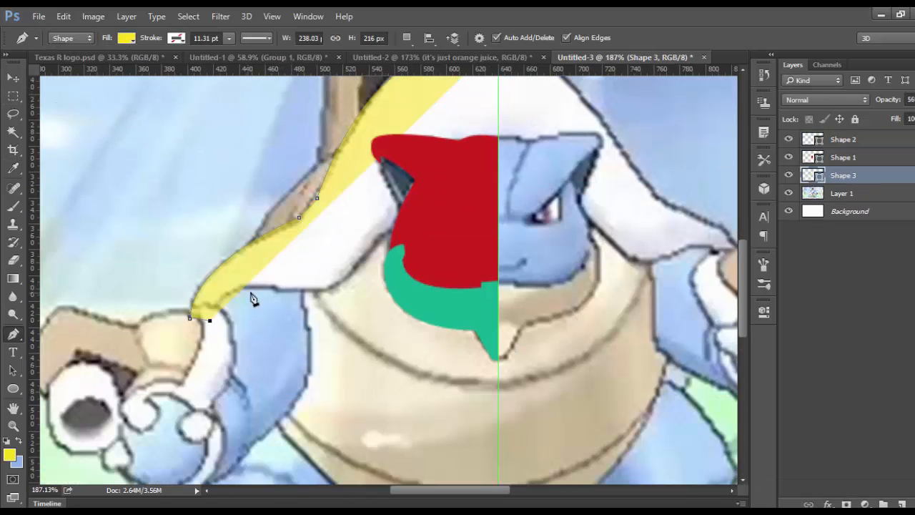
click(326, 290)
click(499, 226)
click(498, 126)
Trace half of the belly shell as a magenta Pen shape on a new layer and place that layer below Shape 3.
scroll(425, 213, down, 5)
click(902, 504)
click(363, 426)
click(249, 360)
drag(257, 292, 244, 280)
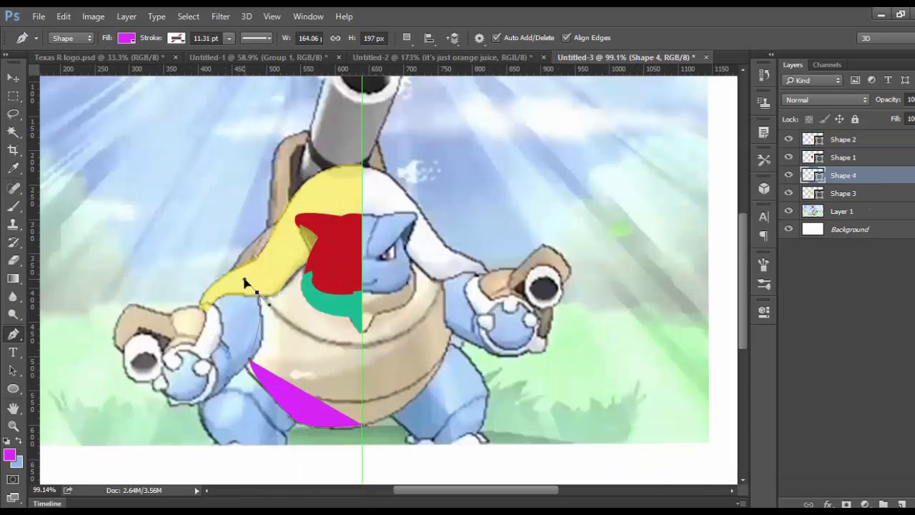
click(363, 268)
drag(844, 175, 860, 200)
Trace the arm cannon's brown housing as an orange Pen shape on a new layer above Shape 4, about 132 by 71 px.
scroll(179, 343, up, 5)
click(902, 504)
click(9, 455)
key(p)
click(358, 252)
drag(410, 324, 369, 359)
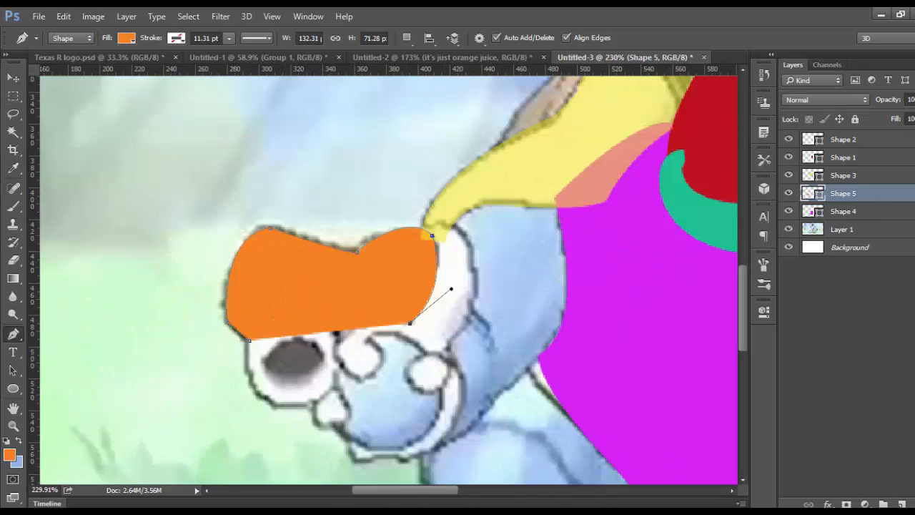
click(250, 341)
Trace the white wrist cuff's outer edge as a red-orange shape at 30% opacity, about 84 by 153 px.
key(m)
click(10, 455)
key(p)
click(417, 204)
drag(363, 441, 230, 434)
key(3)
scroll(483, 407, up, 5)
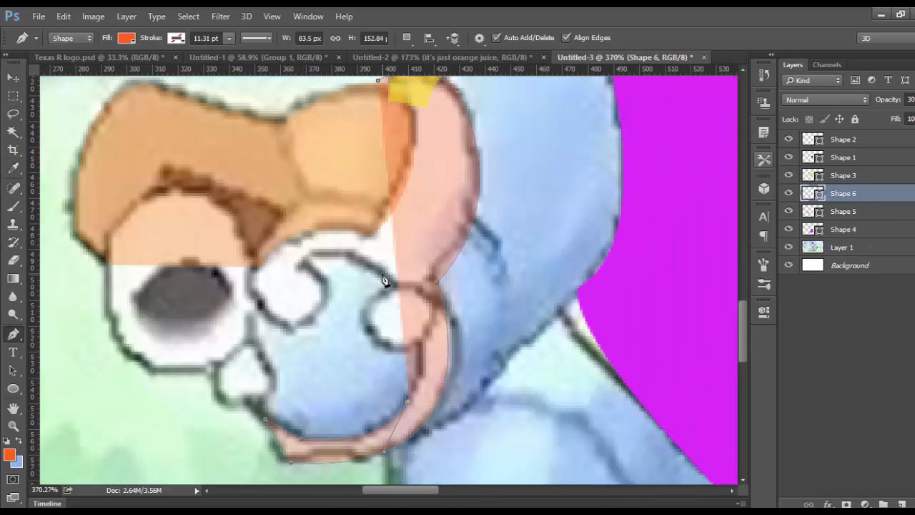
Trace the wrist cuff's inner edge around the fist and close the red-orange shape at the cuff's upper end.
click(383, 276)
scroll(336, 243, up, 1)
drag(336, 240, 391, 266)
scroll(379, 258, up, 3)
click(380, 166)
Pick cyan as the foreground colour and start tracing the arm and fist as a Pen shape directly above Layer 1.
scroll(380, 215, down, 5)
key(m)
click(9, 455)
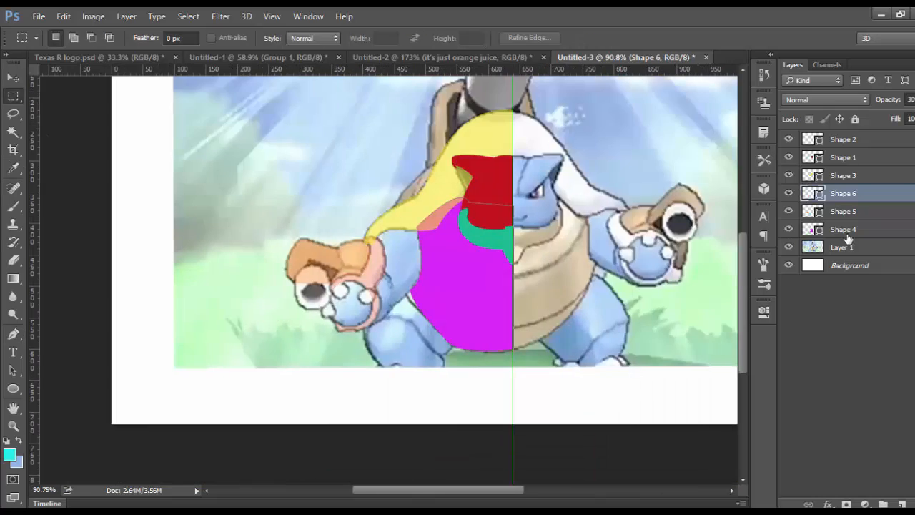
click(847, 247)
scroll(467, 283, up, 5)
key(p)
click(341, 154)
scroll(301, 329, down, 2)
drag(230, 342, 216, 341)
Set the arm shape's opacity to 40%, complete its outline at the shoulder and fill it with cyan.
key(4)
drag(342, 133, 419, 147)
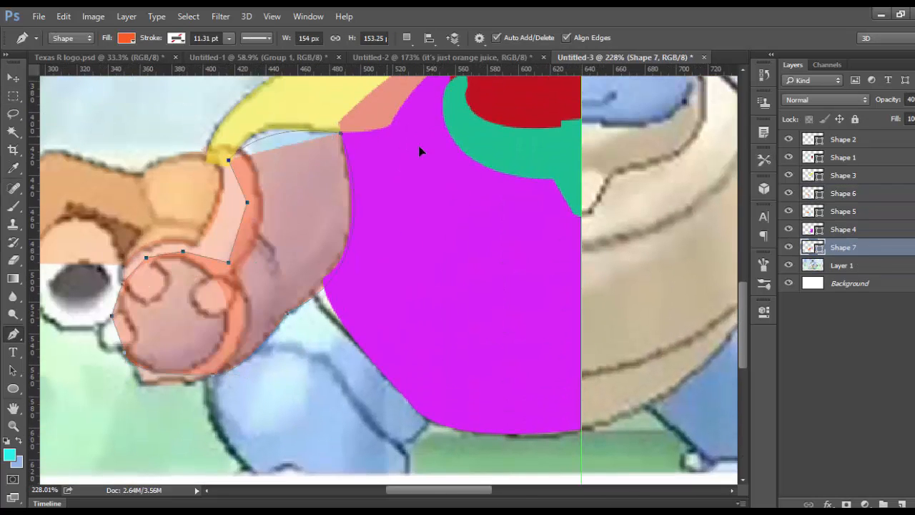
click(126, 38)
key(m)
Set all shape layers to full opacity and move Shape 5 and Shape 6 above Shape 3.
shift+click(843, 140)
key(0)
click(789, 265)
drag(846, 202, 854, 171)
click(789, 265)
Recolour the face light blue, the collar cream, the belly beige and the hood white with colours sampled from the image.
key(i)
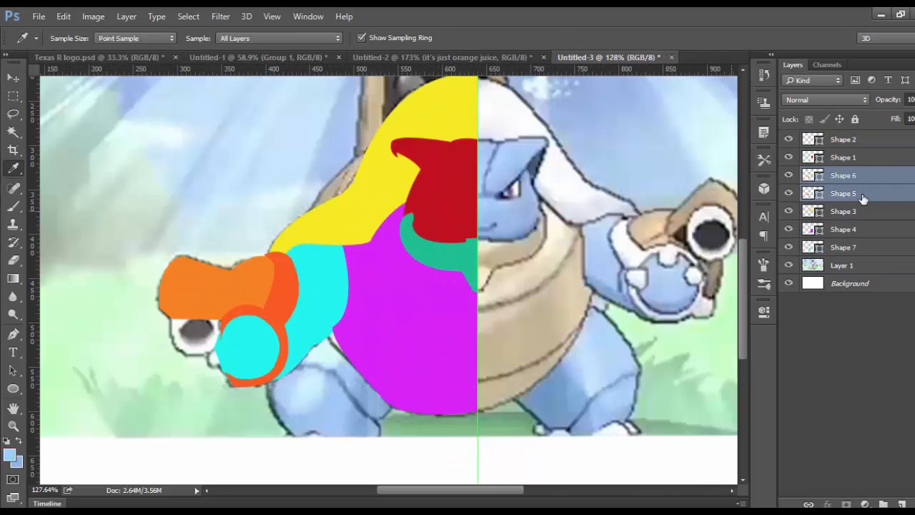
click(844, 157)
click(844, 140)
scroll(501, 271, down, 1)
click(844, 228)
click(13, 334)
click(126, 38)
scroll(501, 214, up, 2)
click(844, 211)
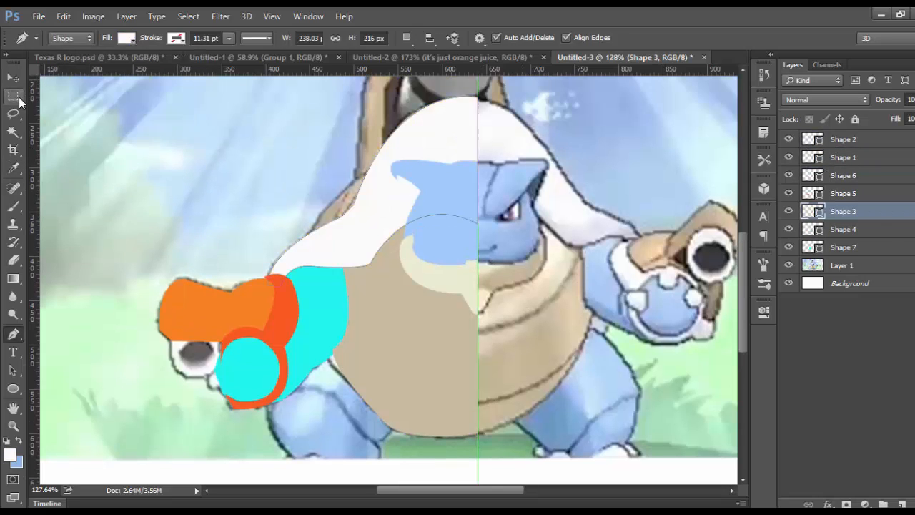
Recolour the arm and fist shape light blue and the cannon housing shape brown with colours sampled from the image.
click(14, 96)
scroll(457, 286, down, 4)
click(788, 193)
click(789, 193)
click(844, 247)
click(843, 193)
click(9, 454)
click(788, 211)
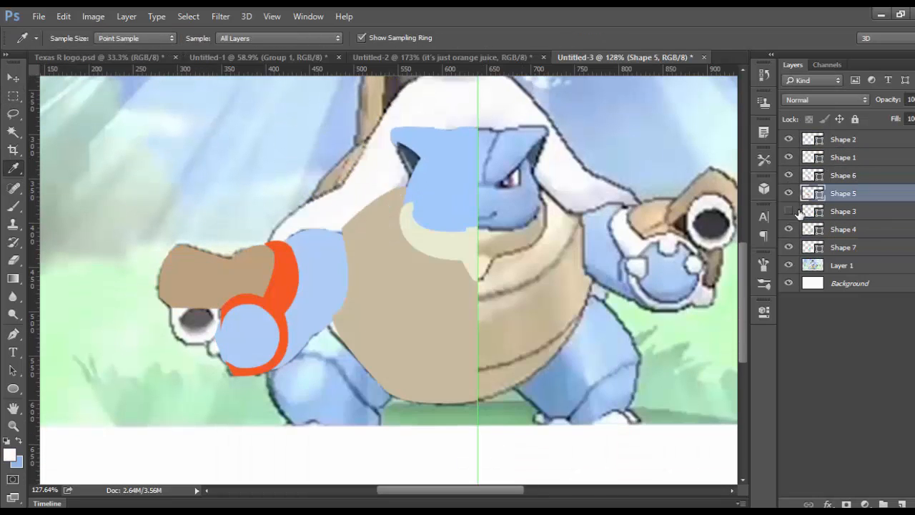
click(789, 211)
Convert the Background into a regular layer and fill it with a vertical dark grey to black gradient.
scroll(457, 286, down, 5)
click(788, 265)
click(849, 283)
double_click(850, 283)
key(g)
drag(394, 157, 394, 403)
click(788, 265)
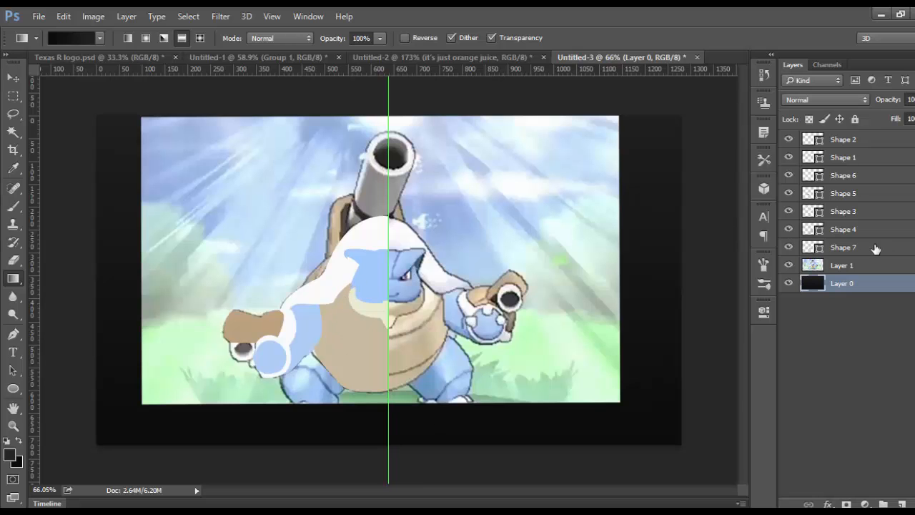
Sample the arm's light blue and trace the leg as a Pen shape directly above Layer 1, extending just below the image's edge.
key(i)
click(309, 325)
click(842, 265)
key(p)
click(417, 407)
click(303, 410)
key(m)
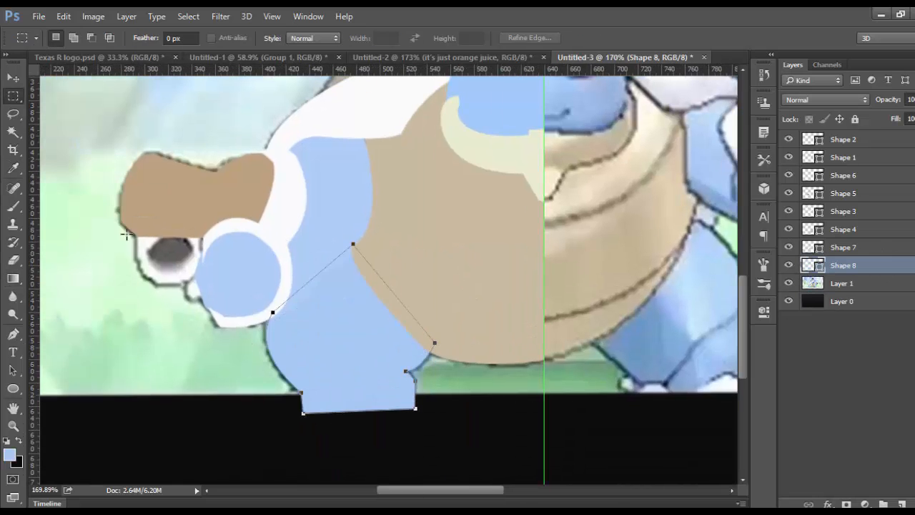
Trace the arm cannon's muzzle as a white Pen shape on a new layer above Shape 5.
click(844, 193)
scroll(169, 336, up, 6)
click(901, 504)
click(13, 168)
click(13, 334)
click(206, 294)
key(ctrl+alt+z)
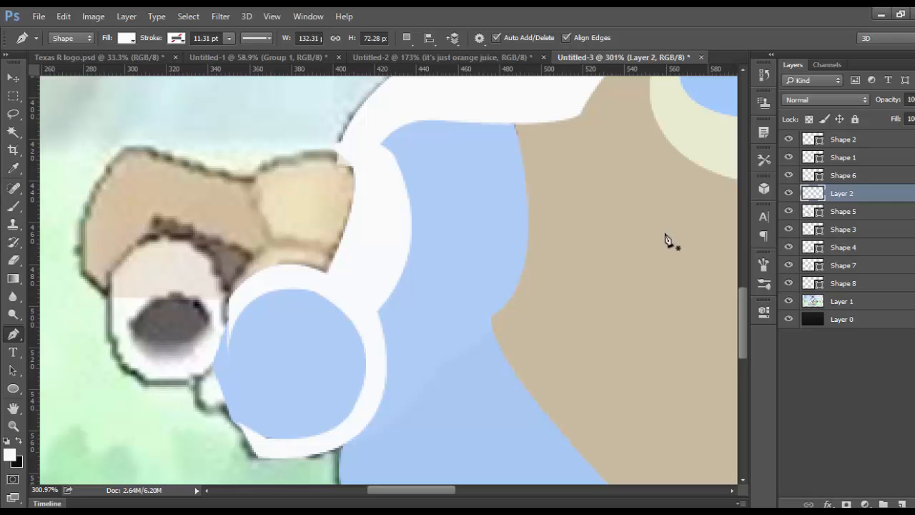
click(229, 345)
click(108, 273)
click(228, 346)
drag(110, 304, 223, 382)
On a new layer between Shape 9 and Shape 5, trace the dark recess around the muzzle in a sampled brown.
click(844, 230)
click(902, 504)
click(13, 168)
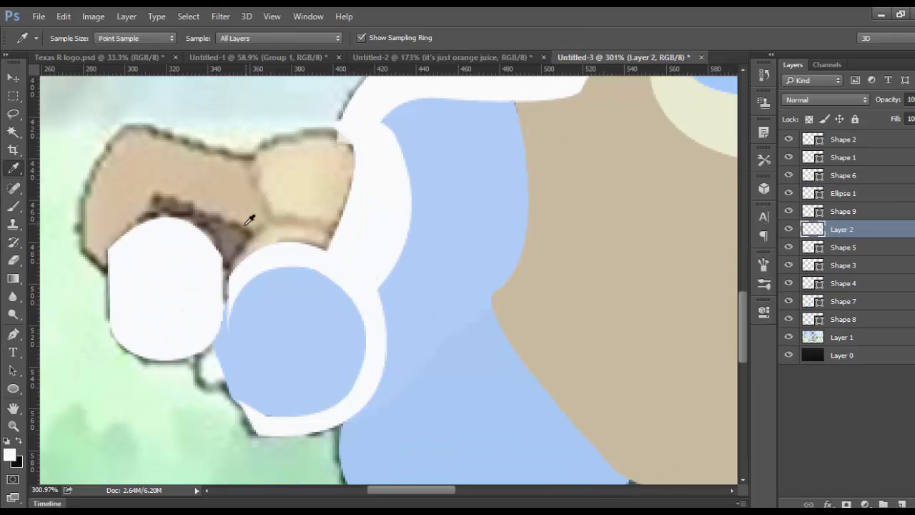
click(236, 241)
click(13, 334)
click(219, 300)
key(m)
Trace the hand's three claws as light grey Pen shapes above Shape 2.
click(843, 140)
scroll(178, 415, up, 5)
key(p)
click(282, 374)
click(331, 188)
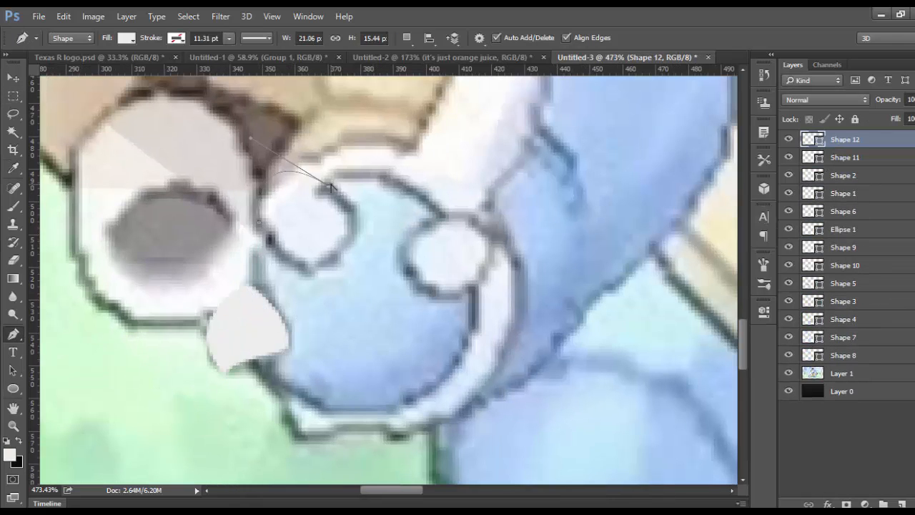
click(404, 254)
drag(474, 286, 524, 258)
click(491, 248)
Trace the visible shell beside and above the white collar as two Pen shapes in a sampled tan, directly above Layer 1.
scroll(491, 248, down, 8)
click(13, 168)
click(842, 391)
scroll(499, 350, up, 3)
drag(517, 202, 562, 204)
click(552, 196)
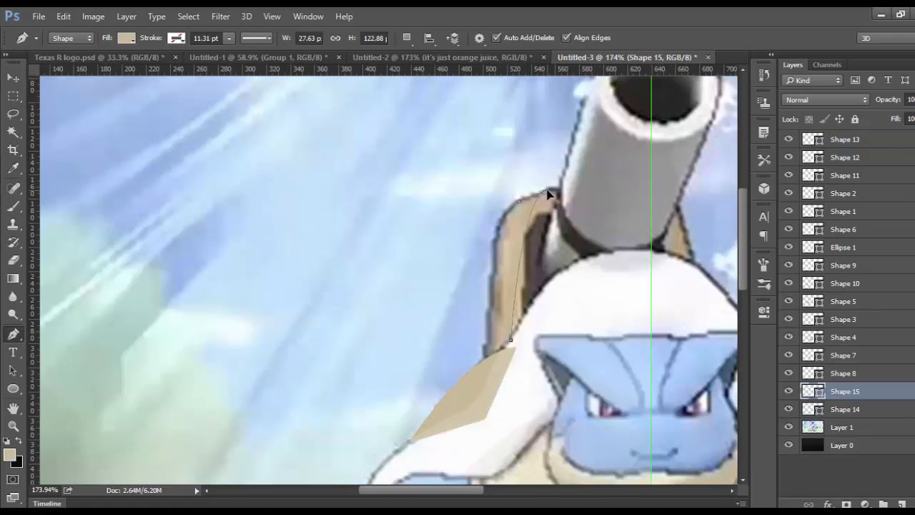
click(318, 295)
drag(422, 187, 483, 212)
click(302, 319)
Set all the shape layers from Shape 14 up to Shape 13 to 100% opacity and check them against Layer 1.
scroll(341, 315, down, 4)
key(m)
click(844, 409)
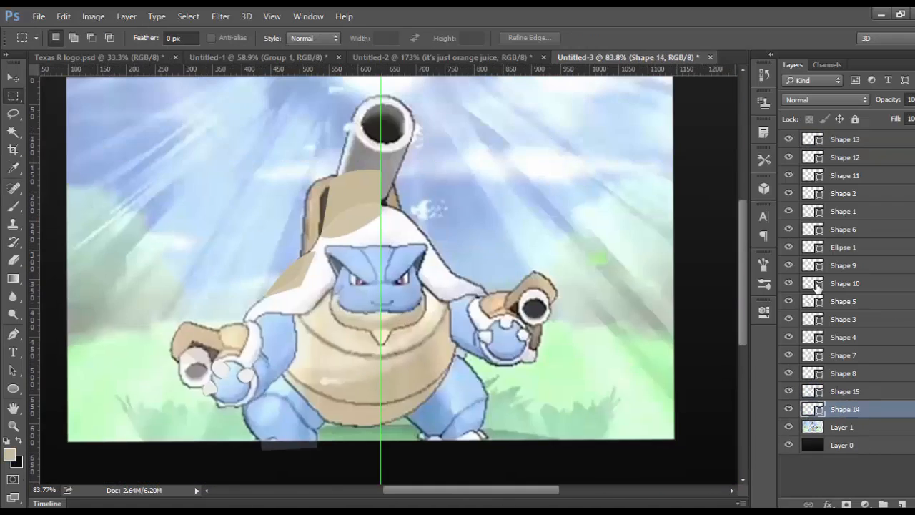
shift+click(844, 139)
key(0)
click(788, 428)
click(788, 427)
Trace three white toe claws along the foot's lower edge as separate Pen shapes above all other layers.
click(902, 504)
scroll(271, 447, up, 6)
key(p)
click(291, 376)
drag(231, 363, 215, 370)
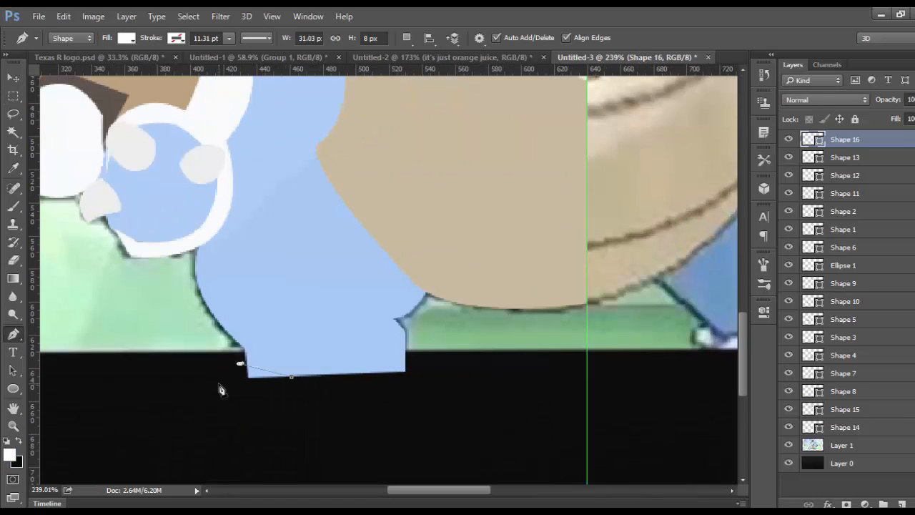
click(202, 386)
click(291, 376)
click(291, 377)
click(399, 376)
key(v)
key(p)
click(388, 357)
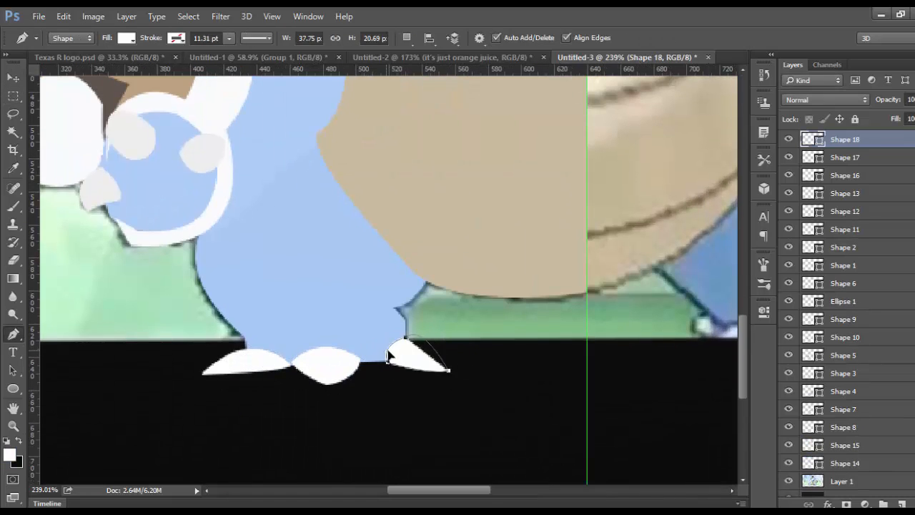
Identify the face shape, Shape 1, by its visibility and rename its layer as head.
scroll(464, 366, down, 5)
key(m)
click(722, 505)
scroll(442, 197, up, 7)
scroll(789, 343, down, 1)
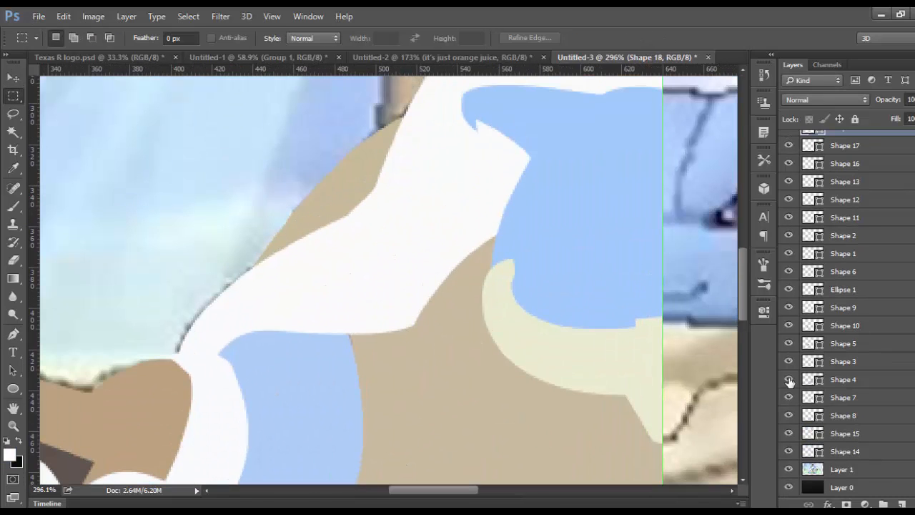
click(789, 253)
click(789, 254)
double_click(842, 254)
text(heaf)
key(Return)
double_click(856, 254)
key(Escape)
double_click(838, 254)
text(head)
key(Return)
Trace the dark recess at the upper side of the face in a sampled dark blue on a new layer below head.
click(901, 504)
click(9, 455)
click(554, 257)
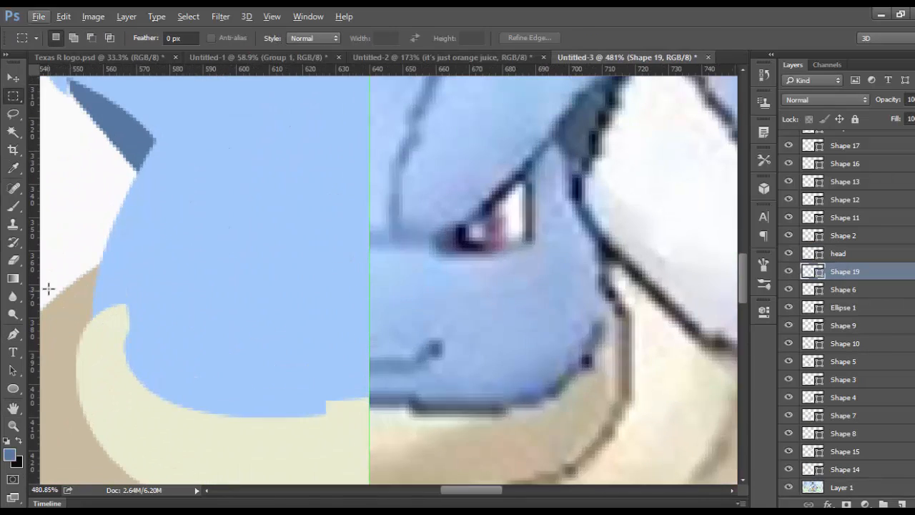
Trace the white of the reference image's eye as a closed white Pen shape.
click(436, 231)
click(527, 249)
click(436, 231)
scroll(358, 204, up, 1)
key(m)
Draw the iris as an ellipse in a sampled purple on a new layer clipped to the eye white.
click(902, 504)
key(i)
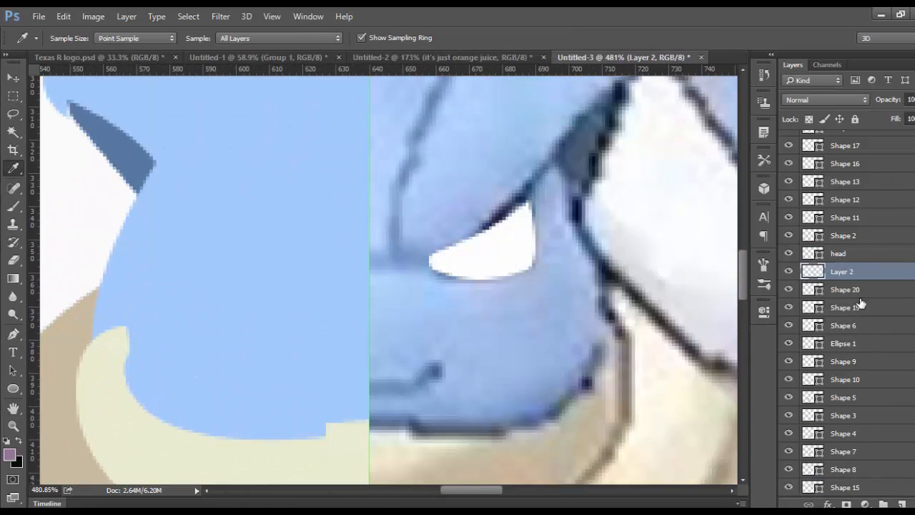
key(ctrl+alt+g)
click(789, 290)
click(789, 290)
key(v)
Add a black pupil ellipse clipped to the eye white and a small white highlight ellipse over it.
click(902, 504)
alt+click(819, 281)
drag(429, 231, 485, 285)
scroll(458, 250, up, 1)
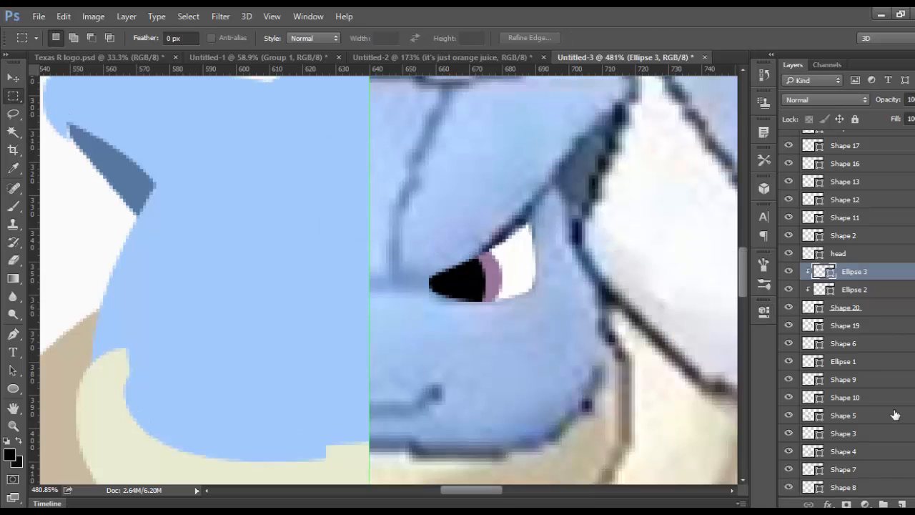
click(902, 504)
drag(443, 255, 473, 286)
Flip the eye's layers horizontally and place them on the traced half of the face.
shift+click(846, 326)
key(v)
drag(464, 241, 231, 241)
Bring the eye's layers to the top of the layer stack, group them and name the group eyes.
drag(851, 289, 851, 132)
key(ctrl+g)
double_click(840, 138)
text(eyes)
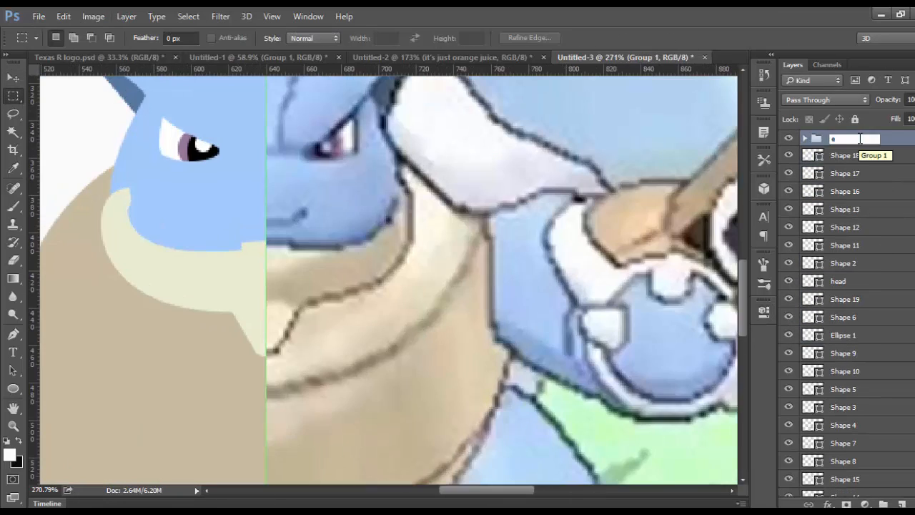
key(Return)
Examine the whole traced half against the untraced half of the reference image.
scroll(427, 466, down, 6)
drag(512, 490, 541, 491)
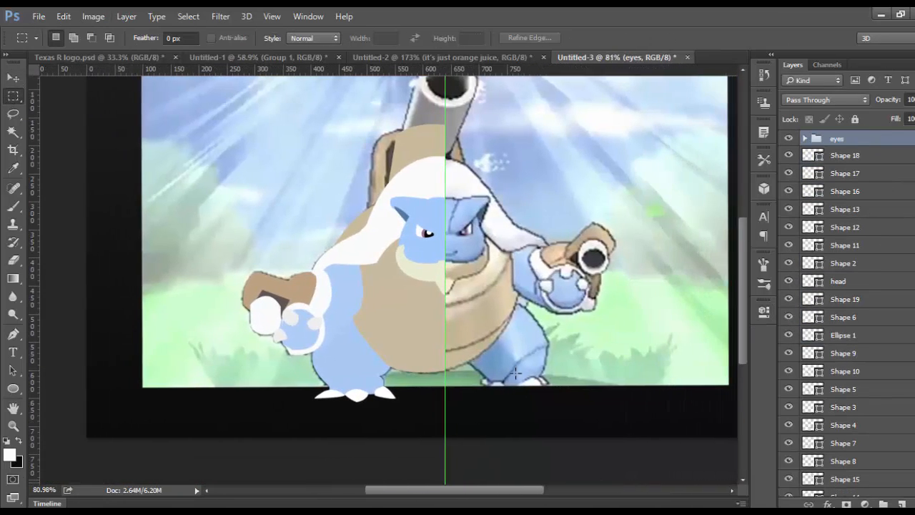
scroll(512, 304, up, 2)
scroll(511, 304, up, 2)
scroll(501, 276, down, 13)
scroll(345, 278, up, 11)
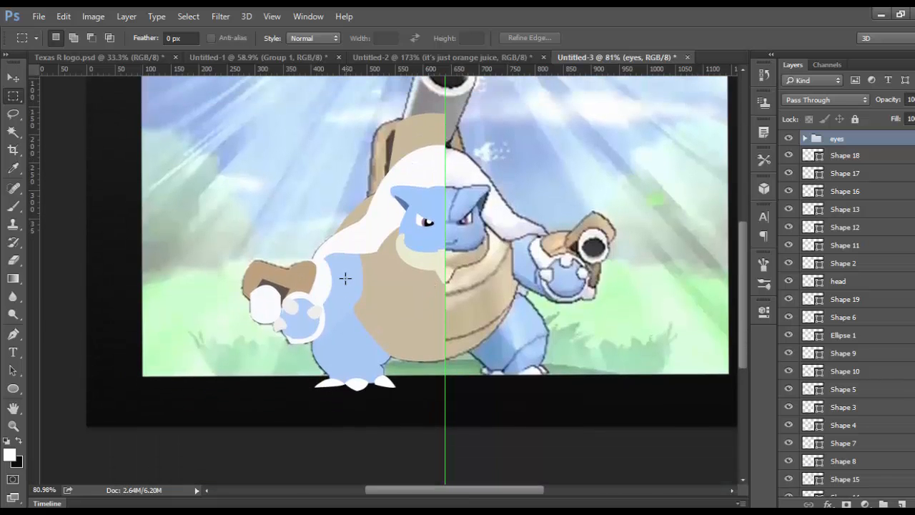
scroll(345, 278, down, 7)
scroll(346, 278, up, 5)
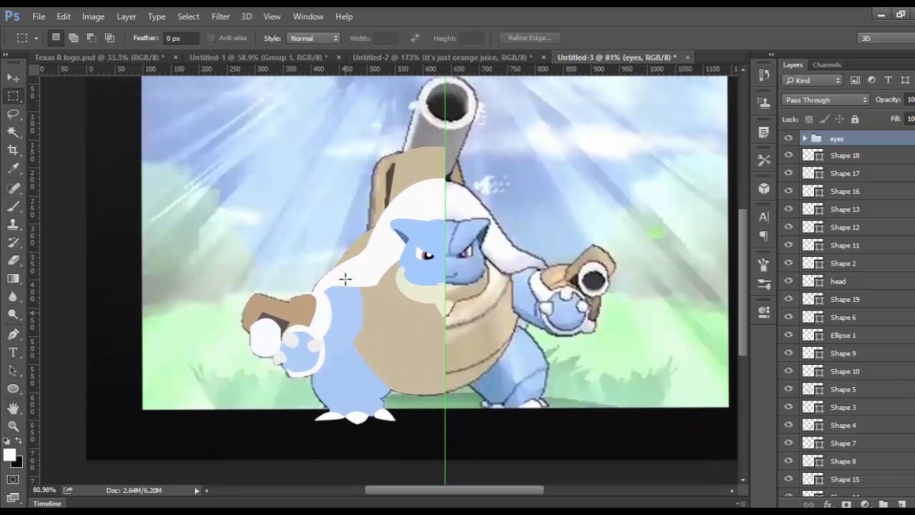
scroll(366, 281, down, 2)
scroll(797, 400, down, 3)
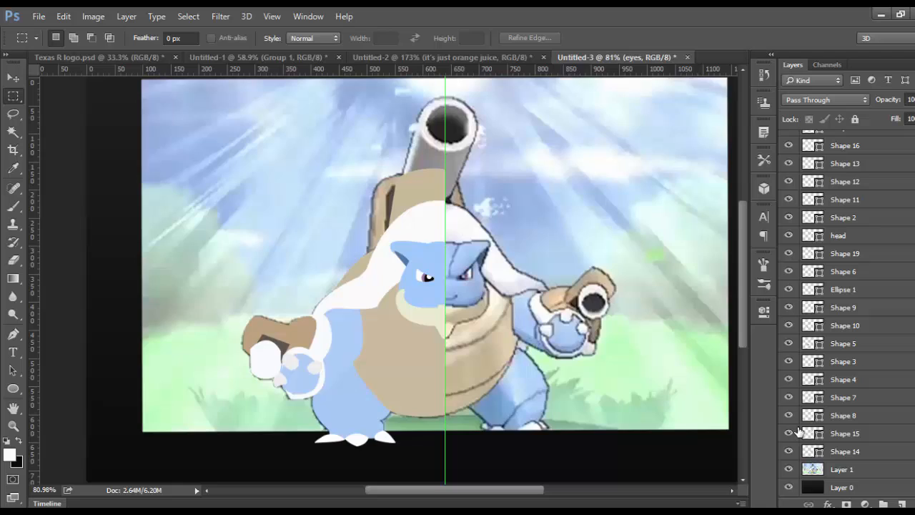
Hide and reshow Layer 1 and Layer 0 to check the traced shapes with and without the reference and background.
click(790, 470)
scroll(433, 245, down, 5)
scroll(451, 236, up, 3)
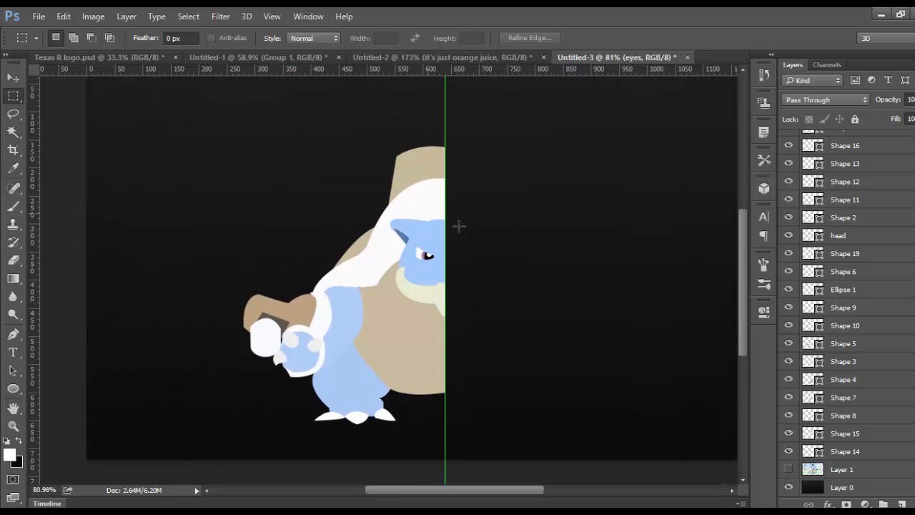
click(789, 470)
scroll(433, 160, up, 2)
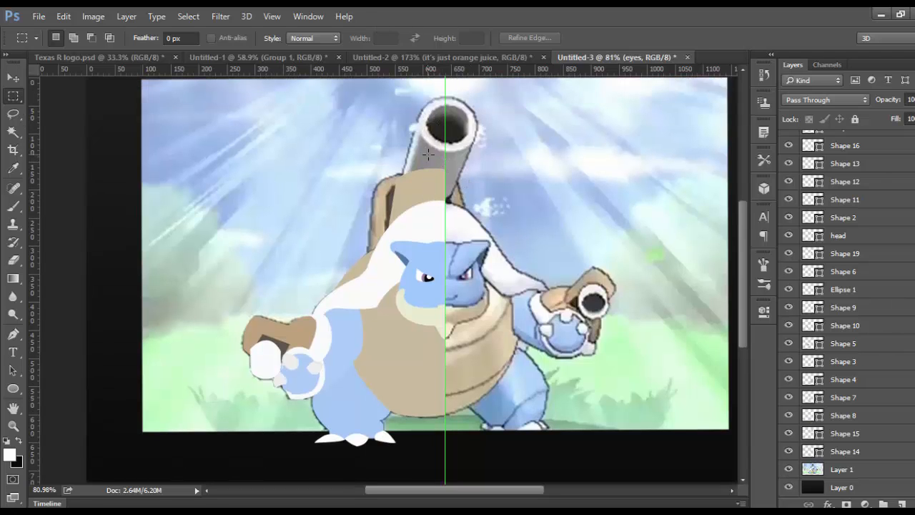
scroll(443, 149, down, 5)
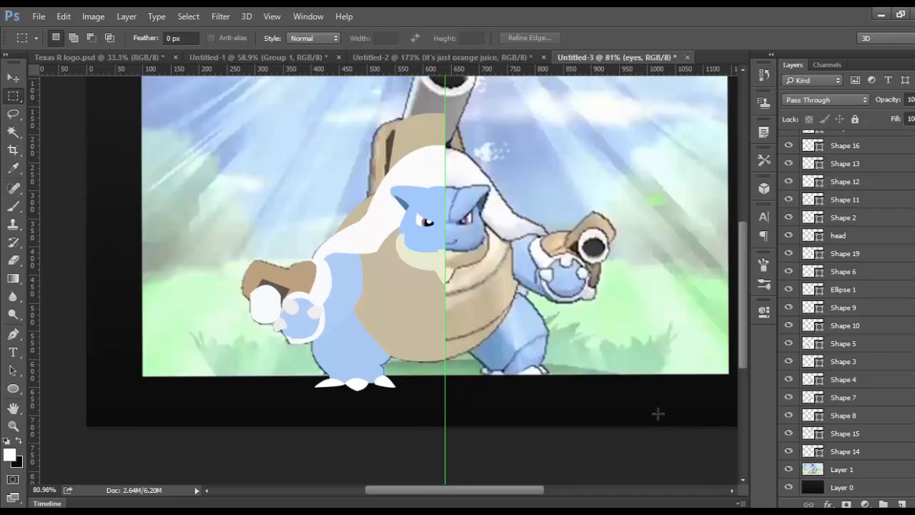
click(789, 487)
click(790, 487)
click(788, 469)
click(789, 470)
click(789, 470)
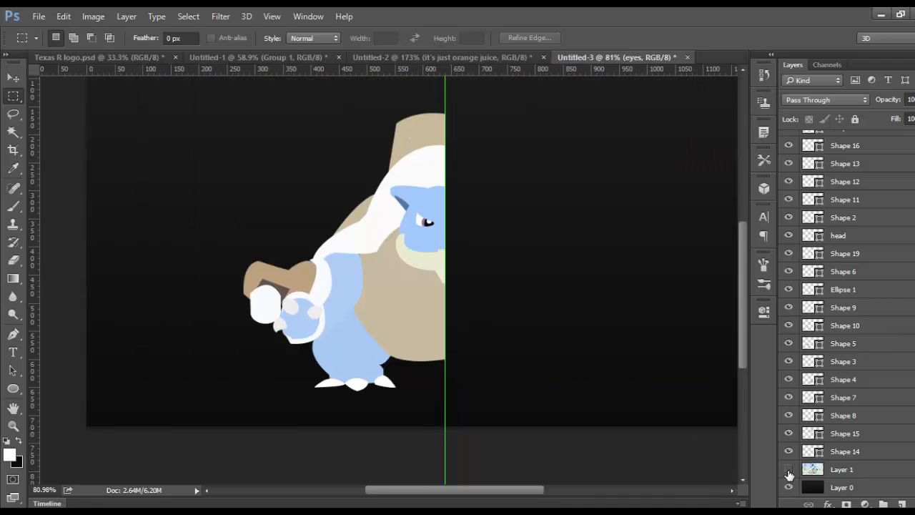
click(789, 470)
Inspect the traced arm, hand, leg and belly up close for details still missing from the original.
scroll(387, 333, down, 1)
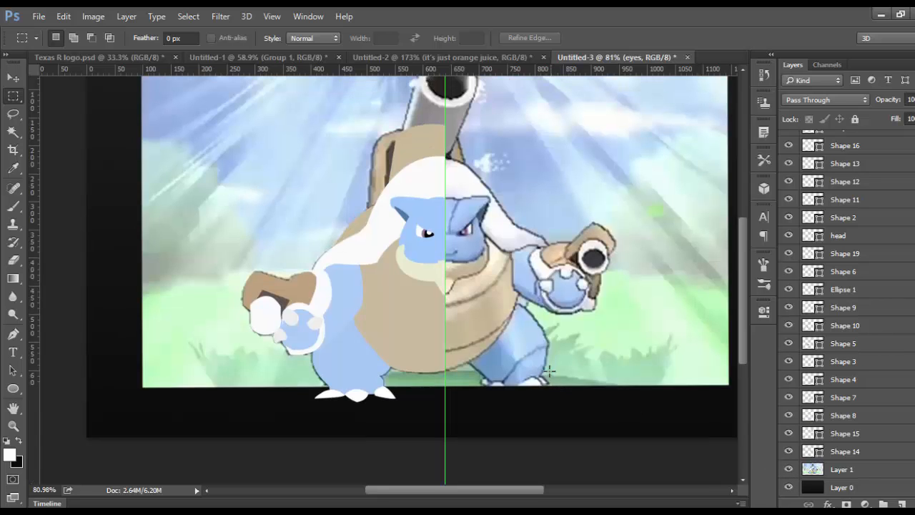
scroll(281, 308, down, 1)
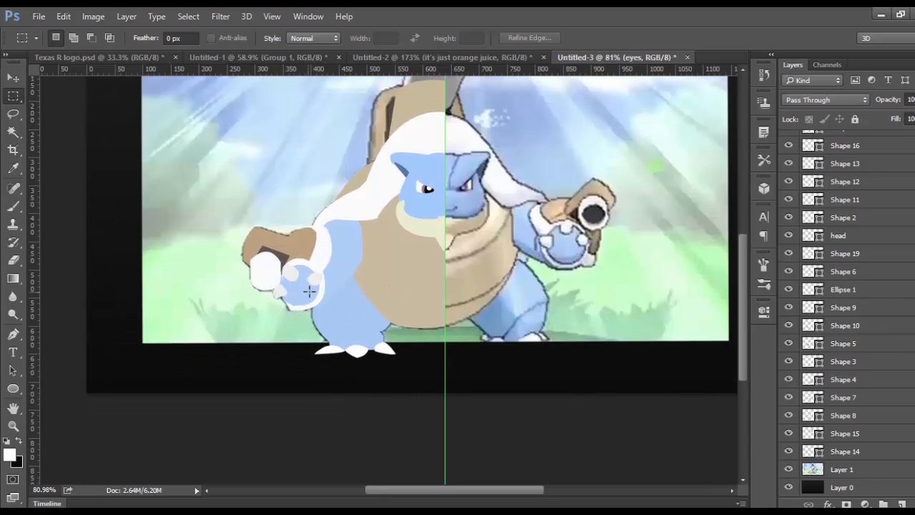
scroll(309, 291, up, 5)
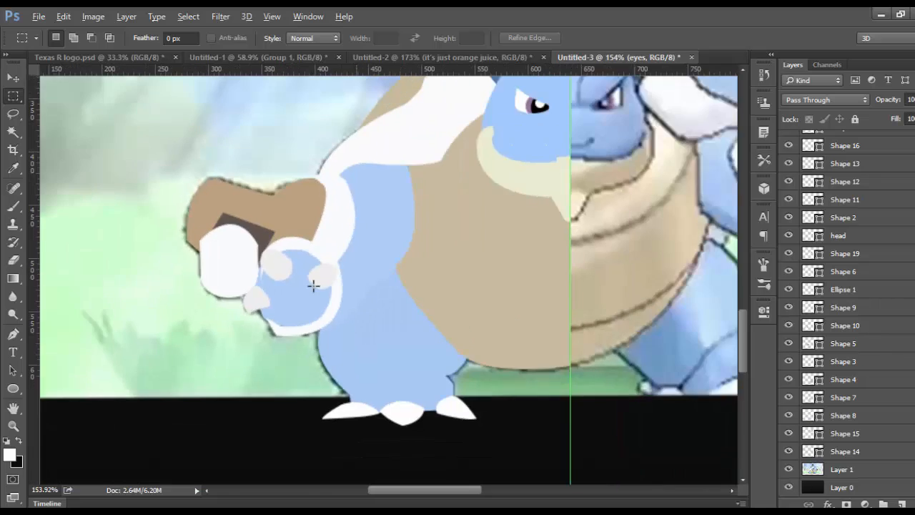
scroll(322, 281, up, 4)
scroll(324, 286, down, 7)
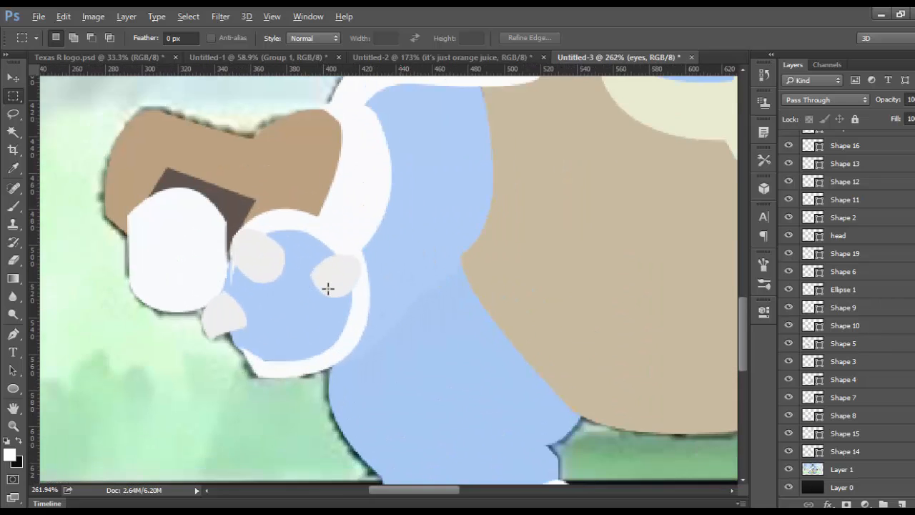
scroll(414, 260, up, 3)
scroll(359, 327, up, 4)
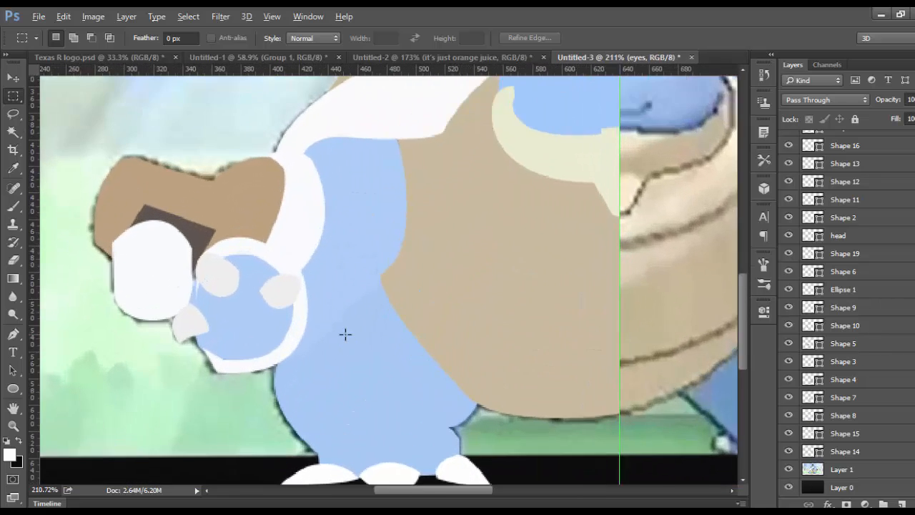
scroll(372, 294, down, 5)
scroll(389, 243, up, 1)
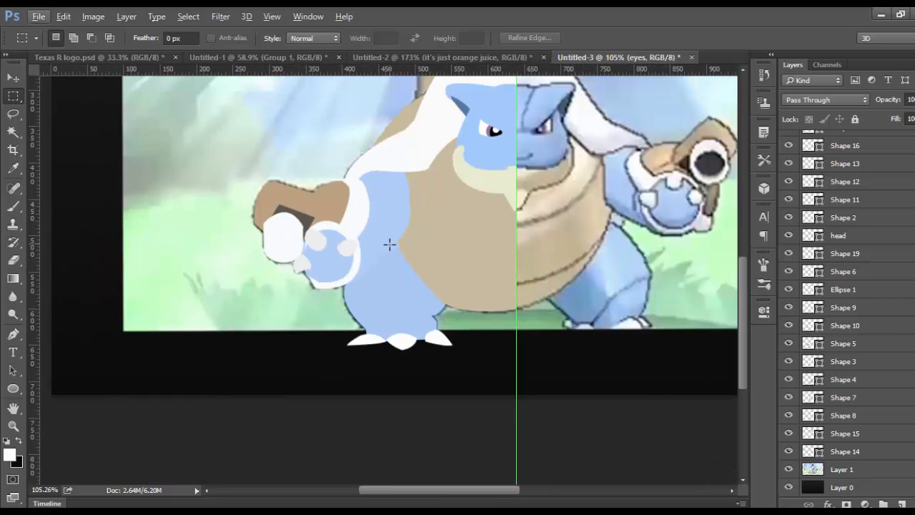
scroll(392, 211, up, 3)
scroll(530, 275, up, 1)
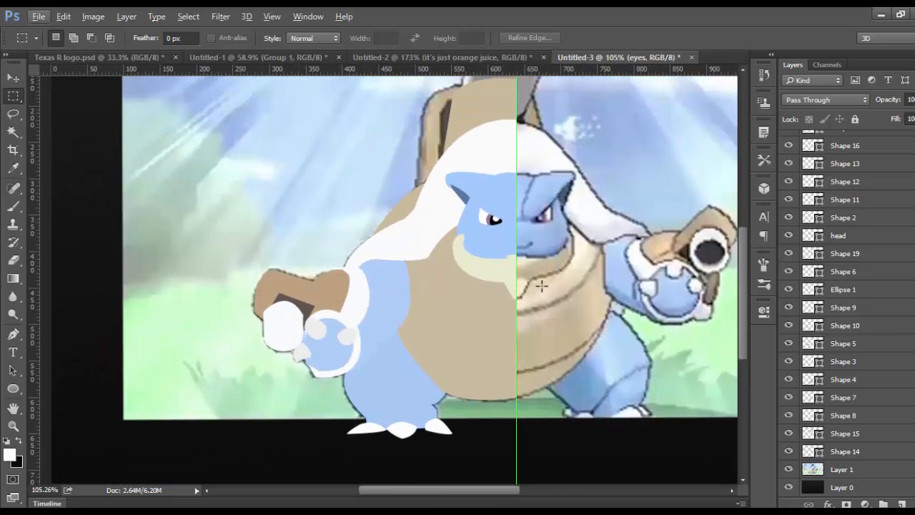
Toggle Shape 14's visibility to identify the shell piece and rename its layer as shell small.
scroll(615, 314, down, 2)
click(789, 452)
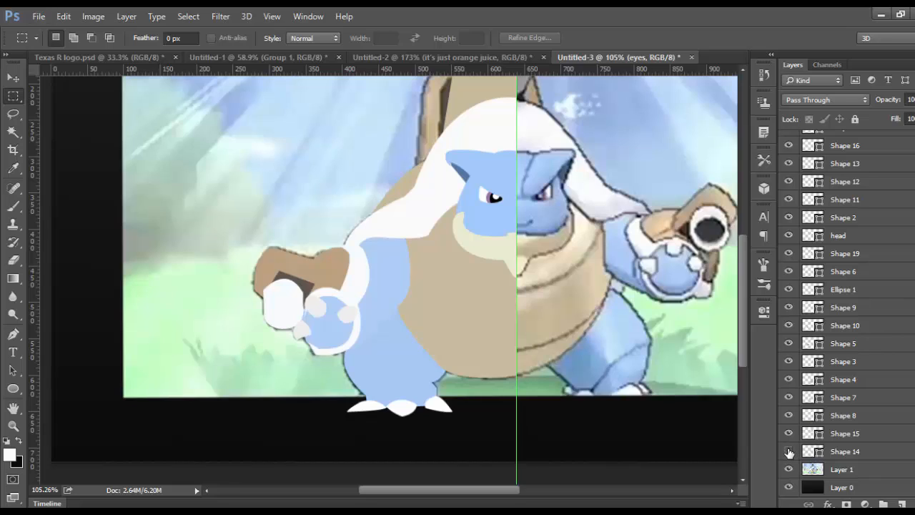
click(790, 452)
click(790, 452)
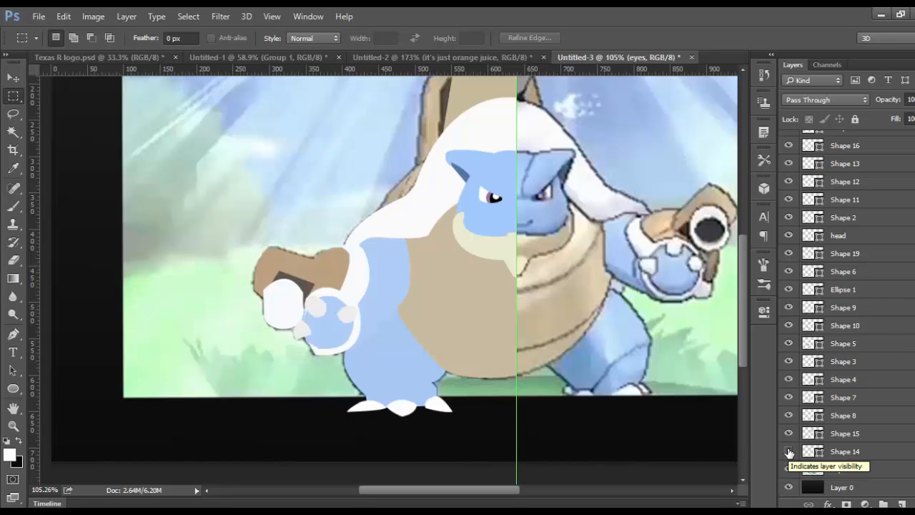
click(789, 452)
click(827, 451)
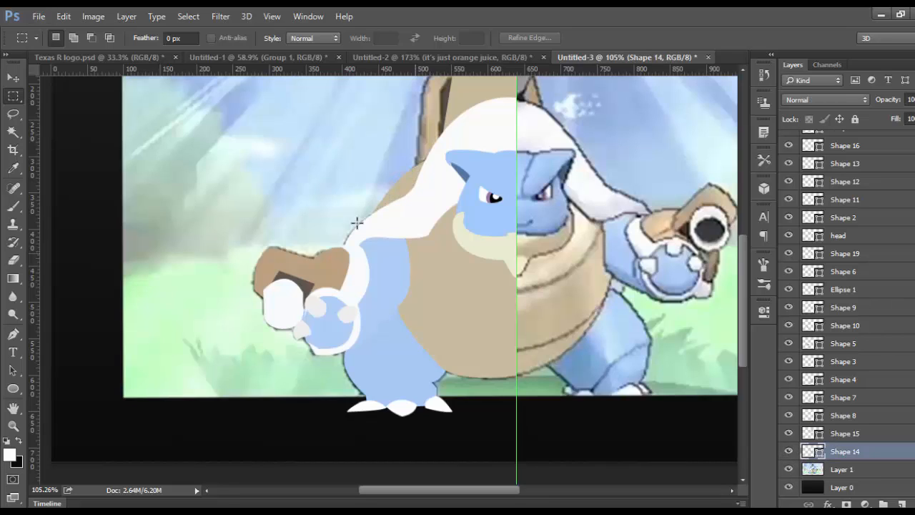
click(789, 452)
click(790, 451)
double_click(841, 452)
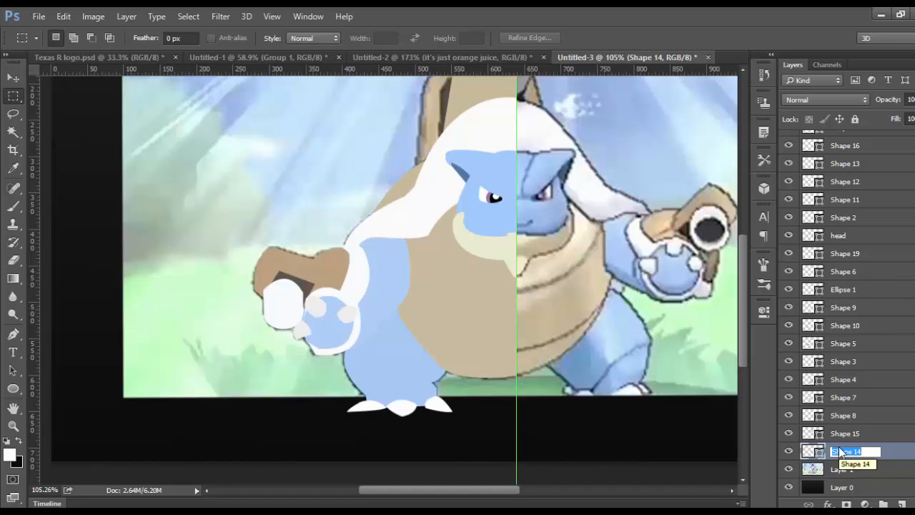
text(sh)
text(ell small)
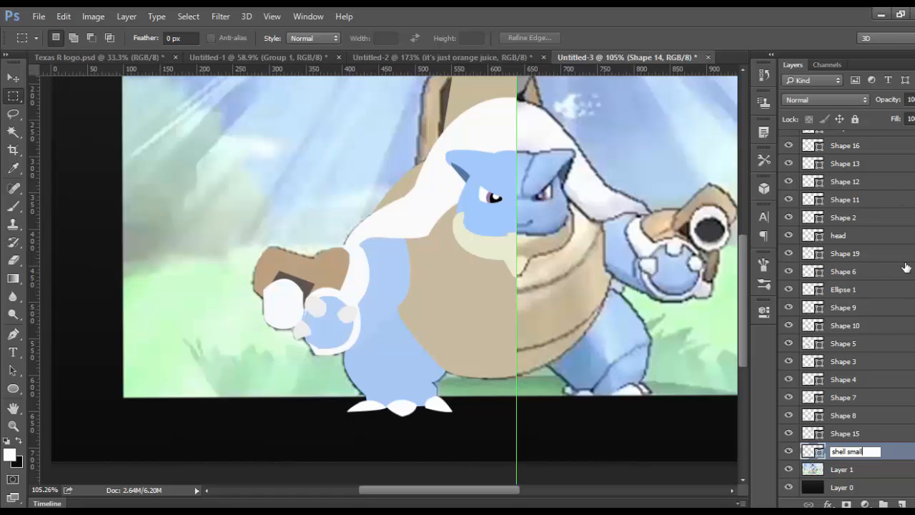
key(Return)
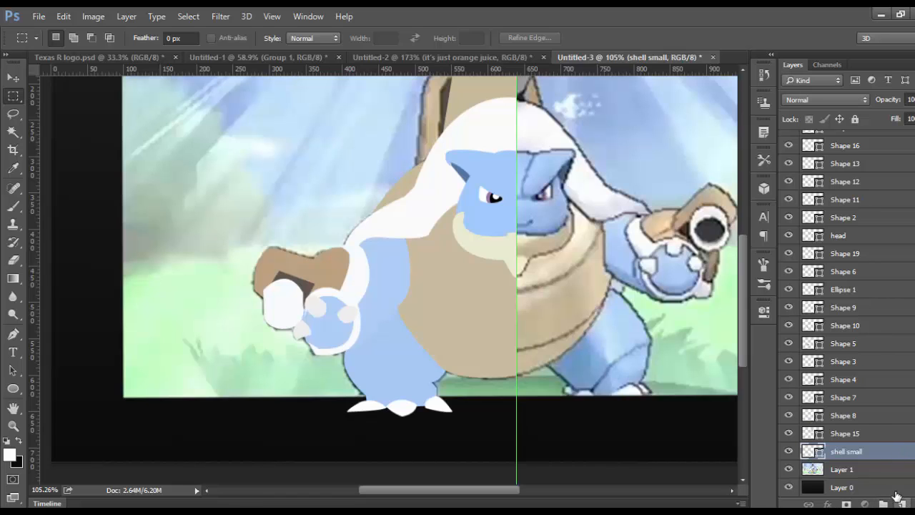
Add a new layer directly above shell small and clip it to that shell piece.
click(902, 503)
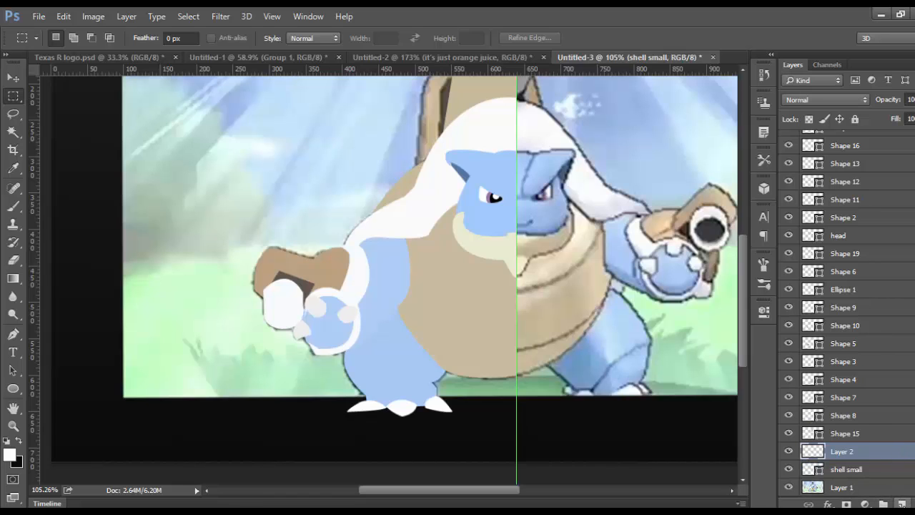
right_click(871, 456)
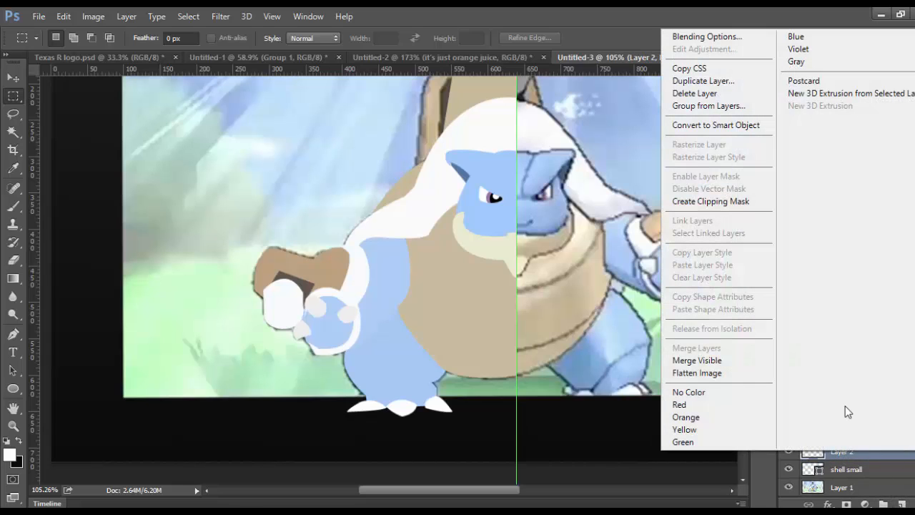
click(715, 202)
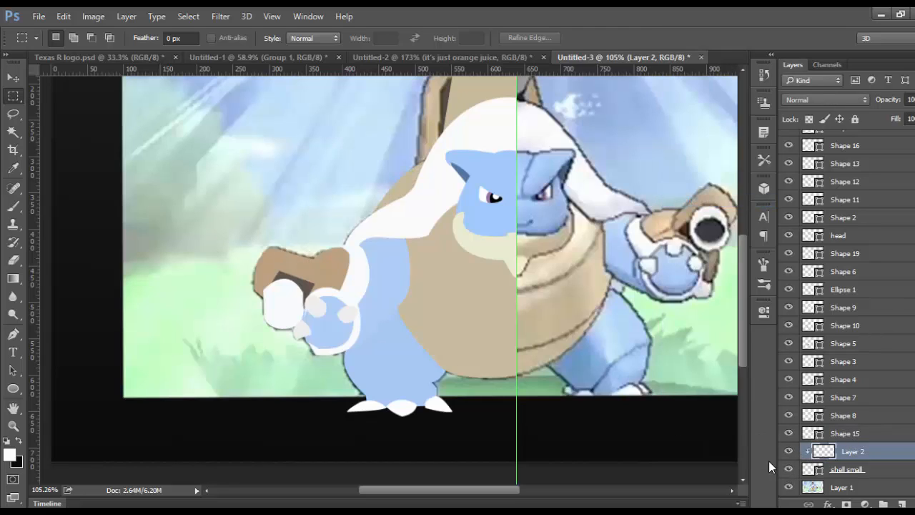
Draw a narrow curved shape filled with black 000000 across the small shell piece, about 12 px wide and 58 px tall.
click(14, 338)
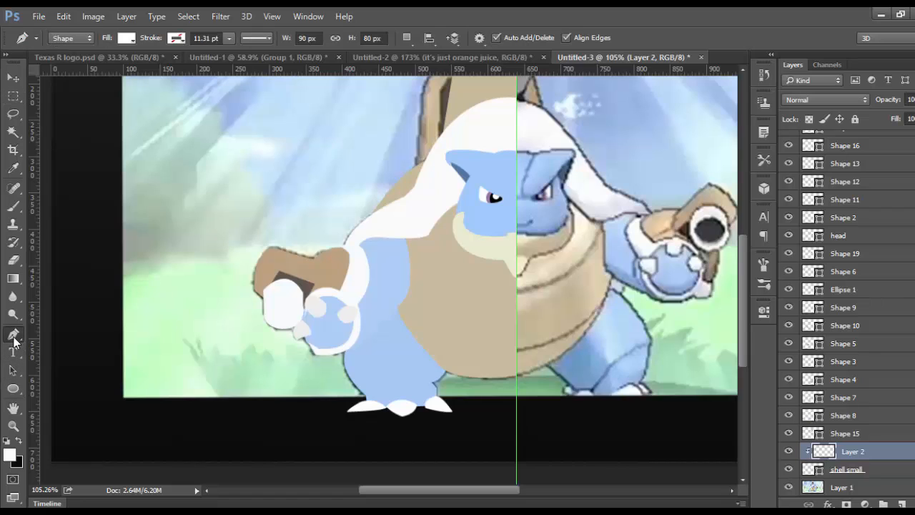
click(10, 460)
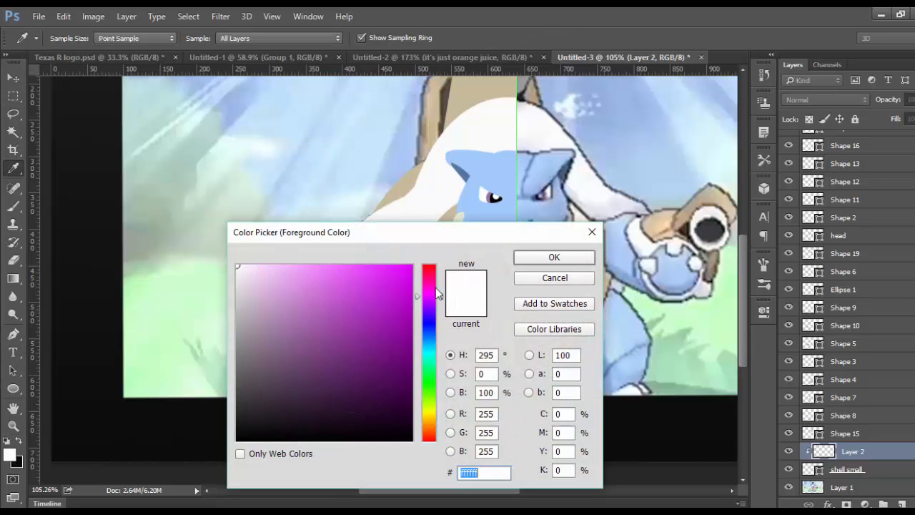
text(000000)
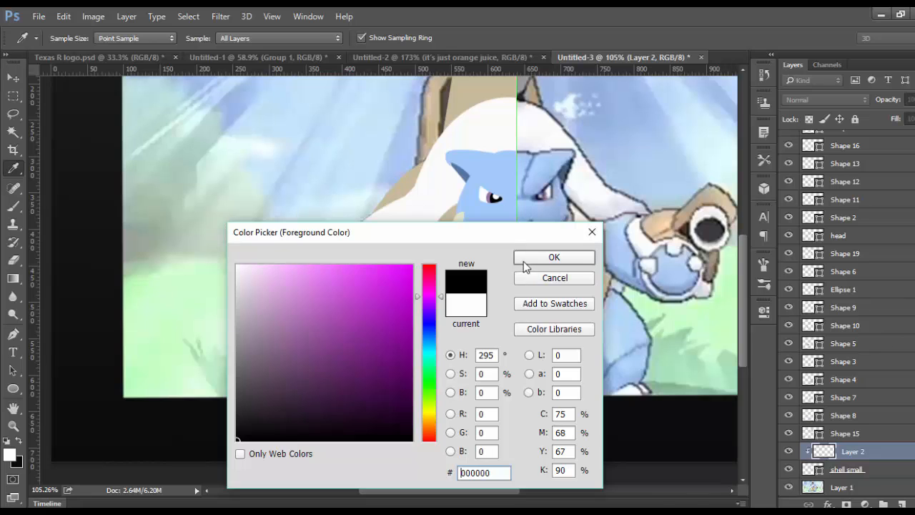
click(523, 261)
scroll(427, 192, up, 5)
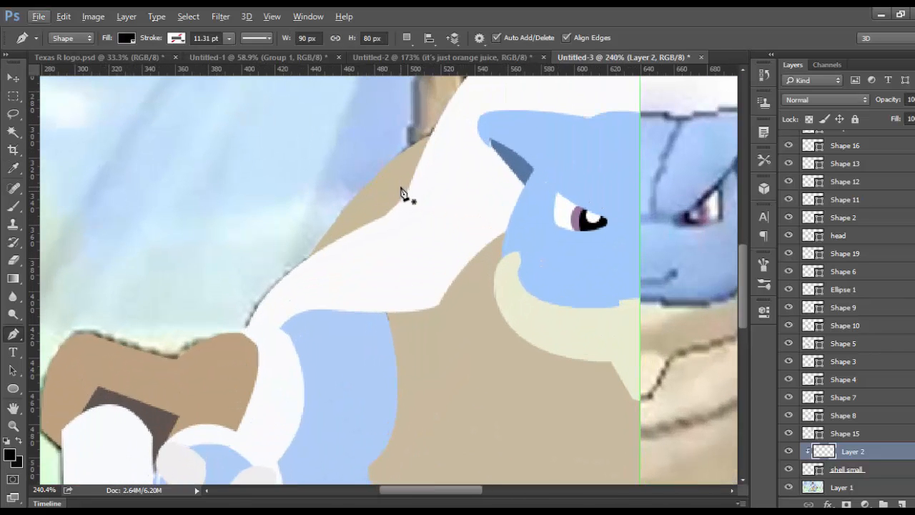
click(377, 221)
drag(397, 143, 403, 129)
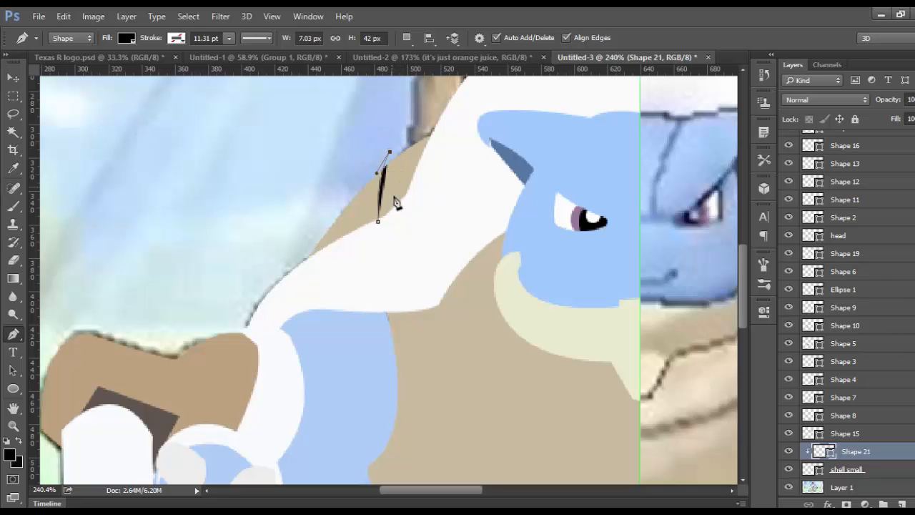
drag(394, 242, 407, 262)
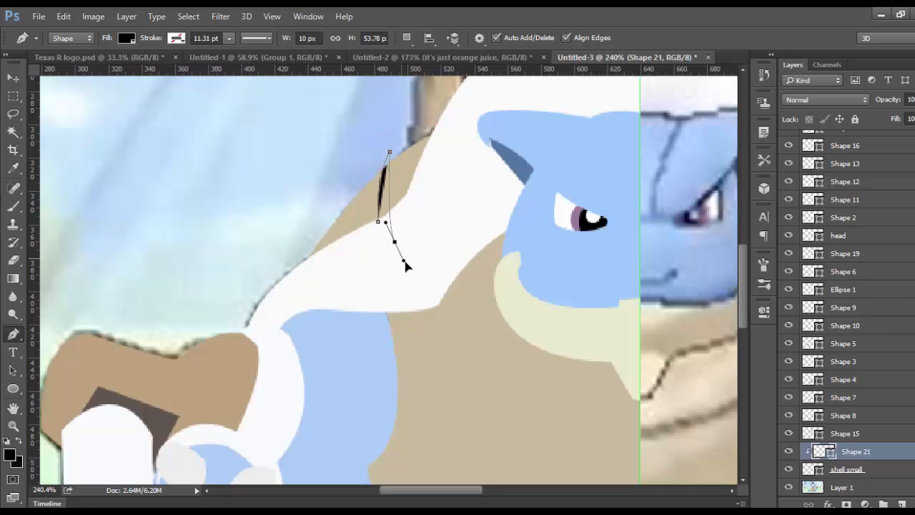
click(380, 221)
Lower the opacity of the black shell stripe to 21% and deselect the Pen tool.
click(913, 102)
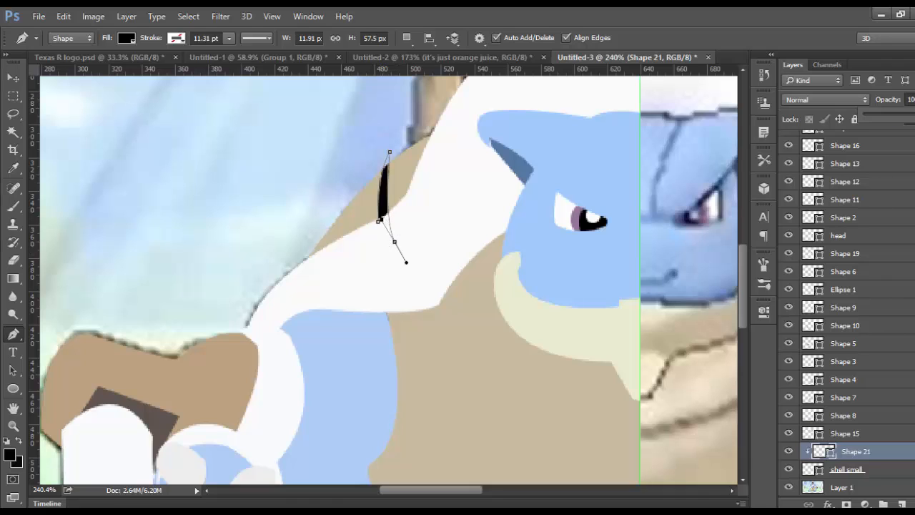
drag(908, 116, 881, 119)
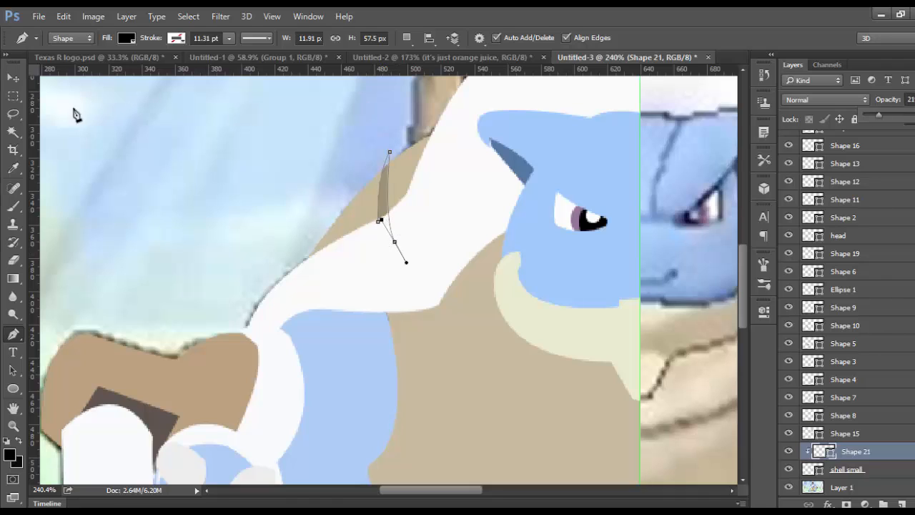
click(13, 95)
Examine the cannon, shell, arm and leg against the original for the next part that needs shading.
scroll(122, 168, down, 5)
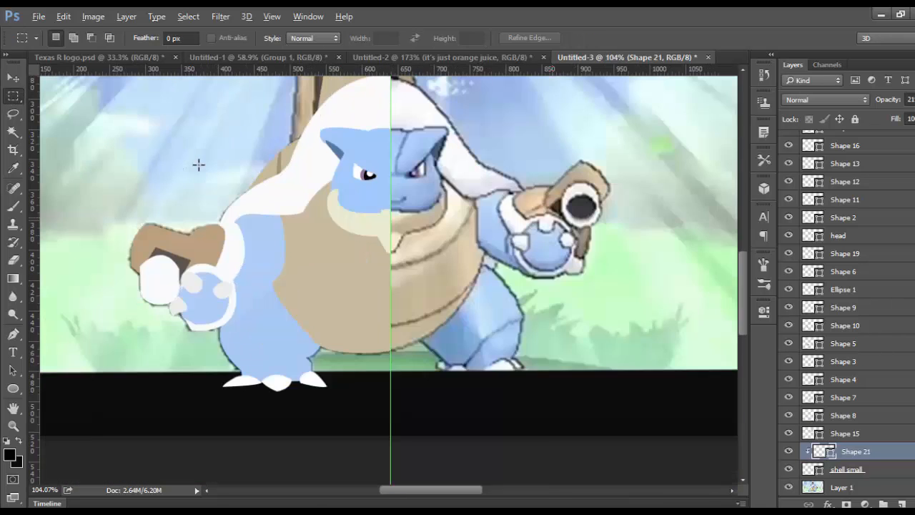
scroll(199, 167, down, 3)
scroll(199, 170, up, 4)
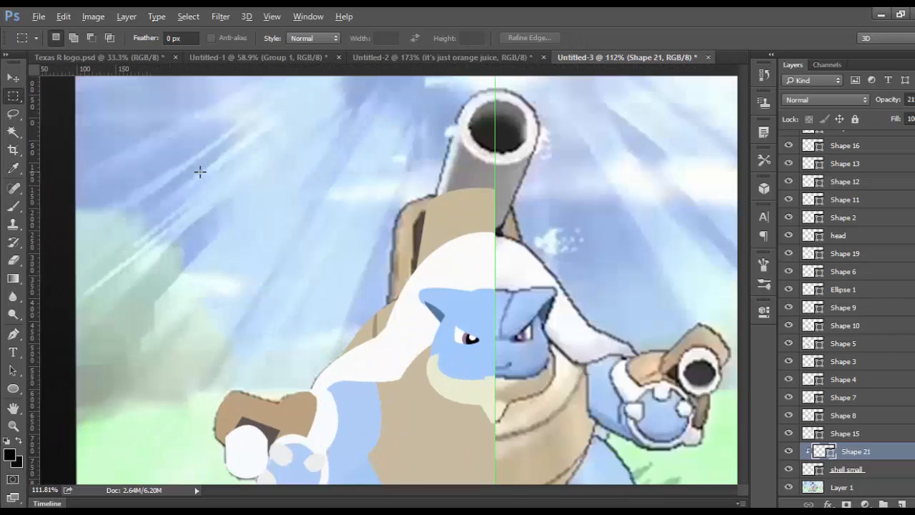
scroll(200, 172, up, 1)
scroll(286, 185, down, 9)
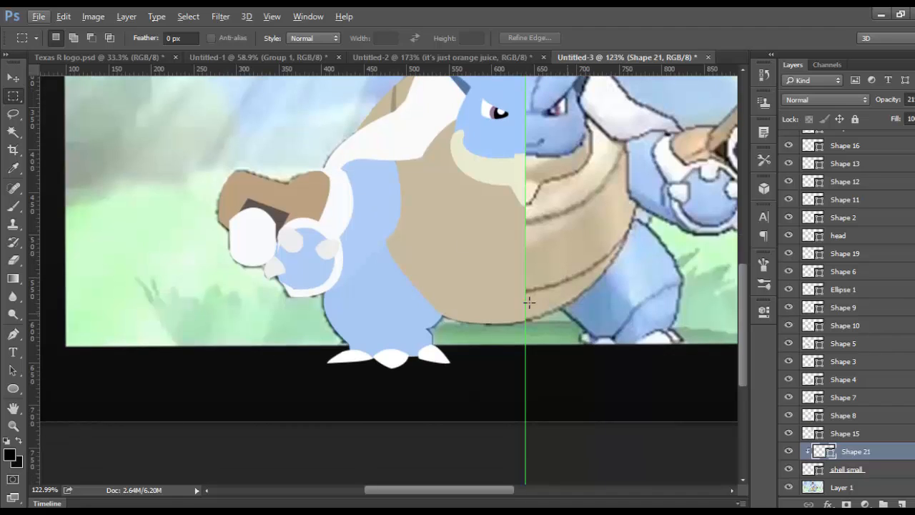
scroll(802, 475, down, 1)
scroll(797, 457, up, 2)
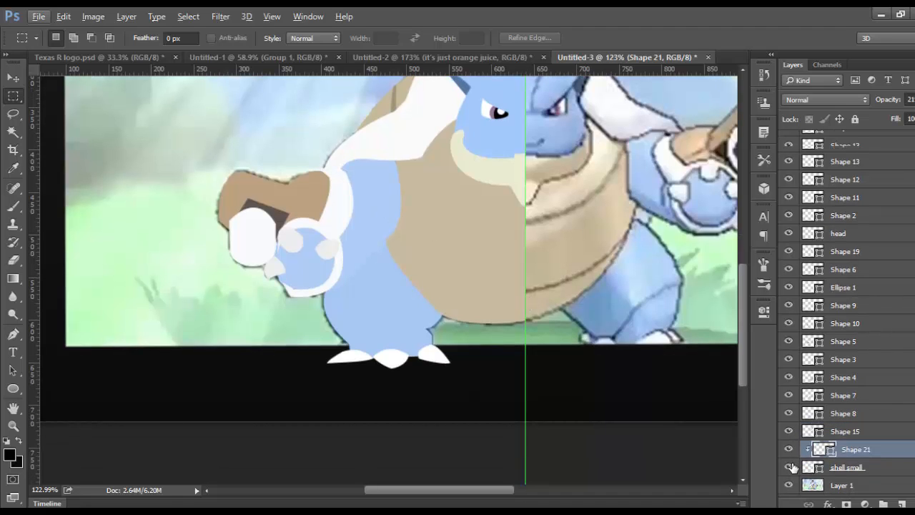
Toggle the visibility of the lower shape layers to identify the leg, and rename the Shape 8 layer as leg.
click(789, 430)
click(791, 431)
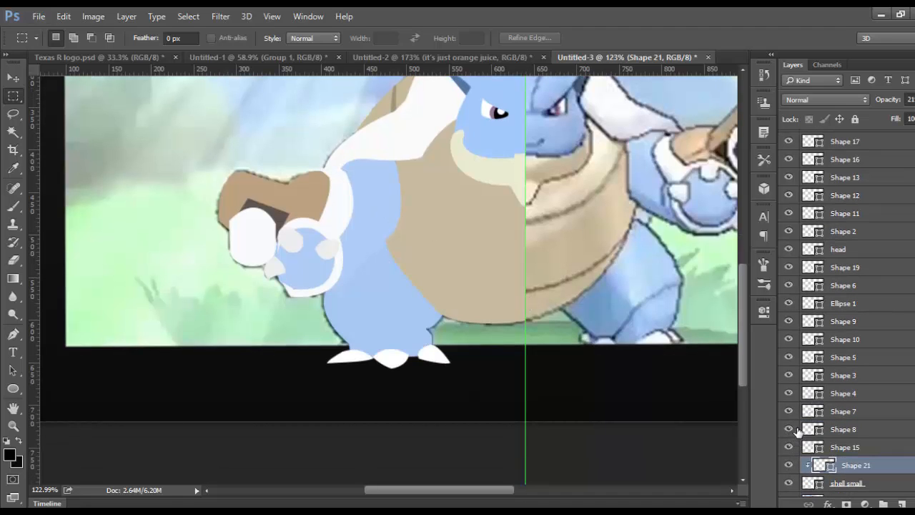
click(849, 430)
click(790, 430)
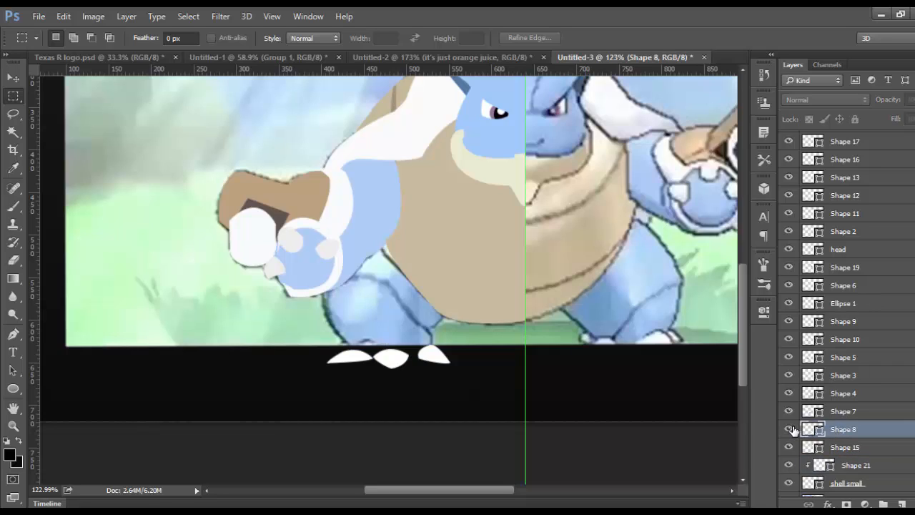
double_click(846, 429)
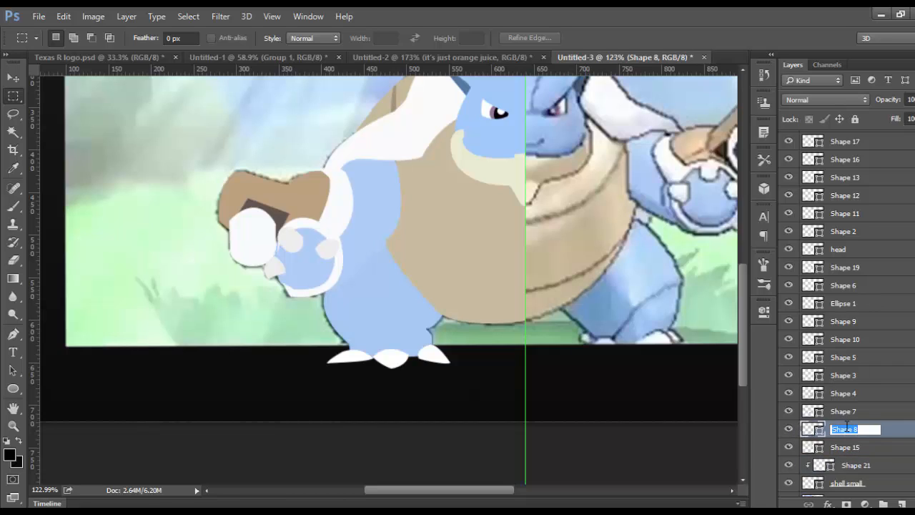
text(leg)
key(Return)
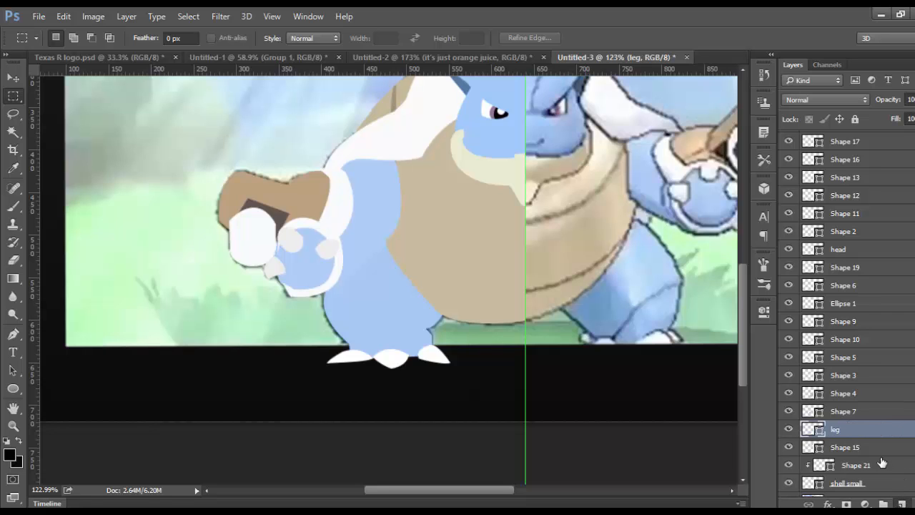
Add a new layer directly above leg and clip it to the leg shape.
key(ctrl+shift+alt+n)
right_click(874, 429)
key(Escape)
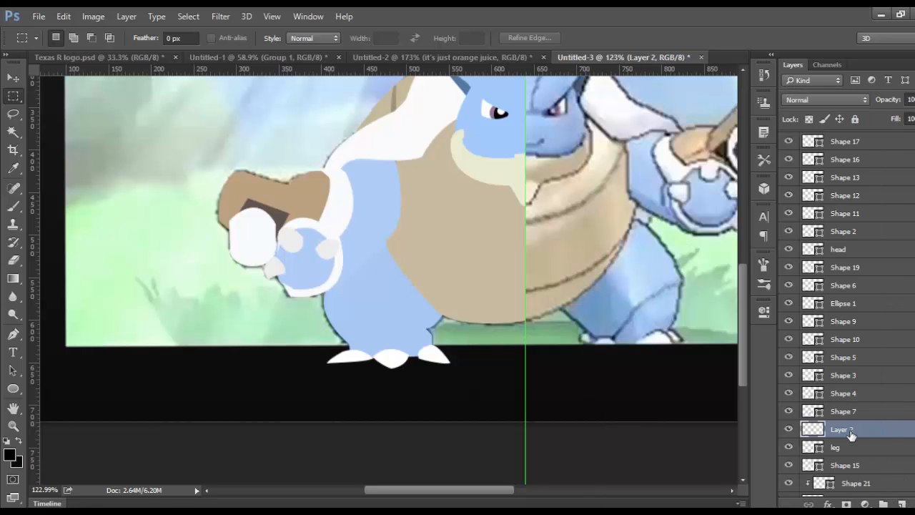
right_click(851, 432)
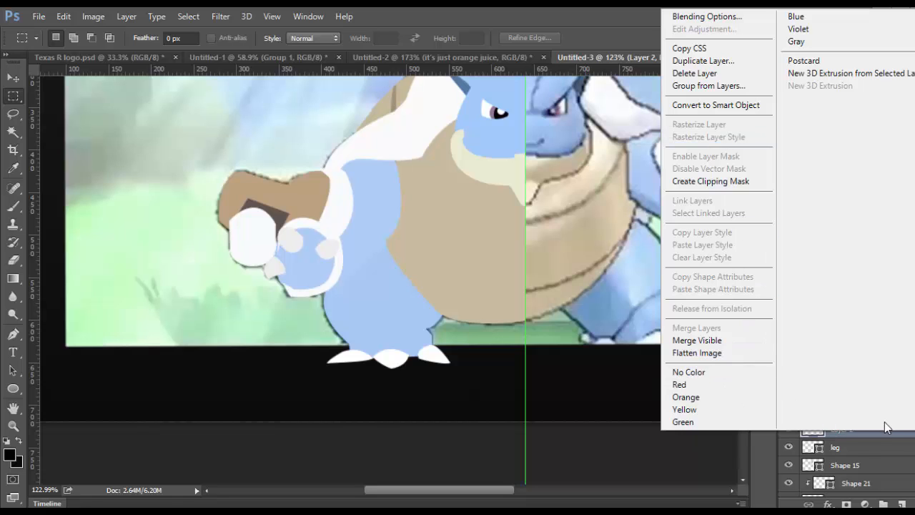
right_click(882, 436)
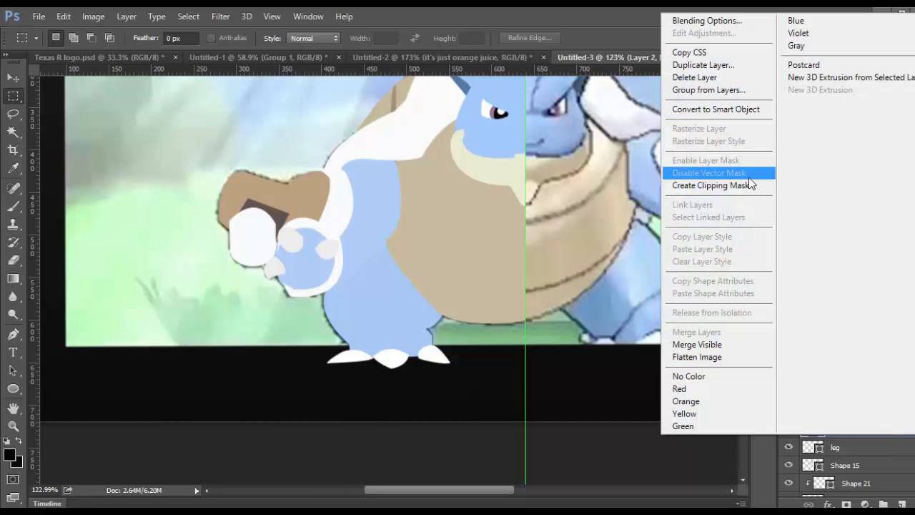
click(750, 185)
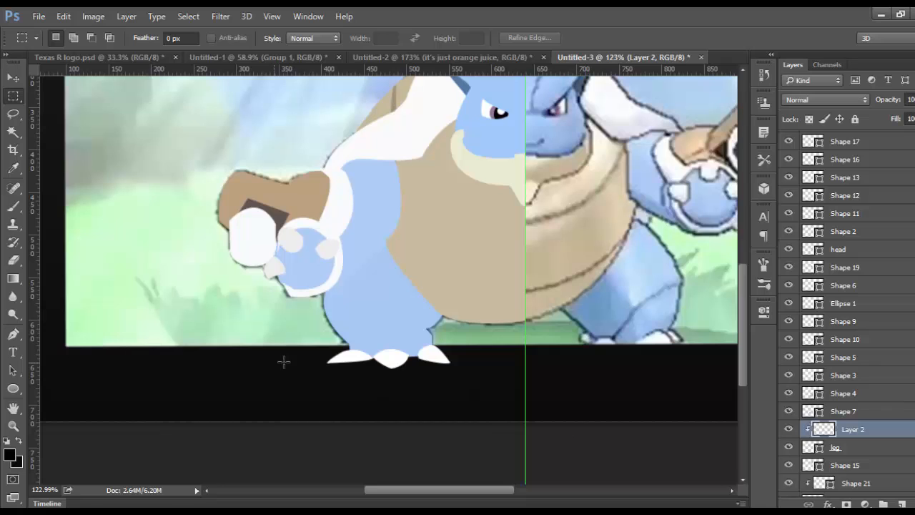
Draw a closed black Pen shape, about 127 by 162 px, shading the leg's outer edge from the toes up to the belly.
scroll(401, 352, up, 3)
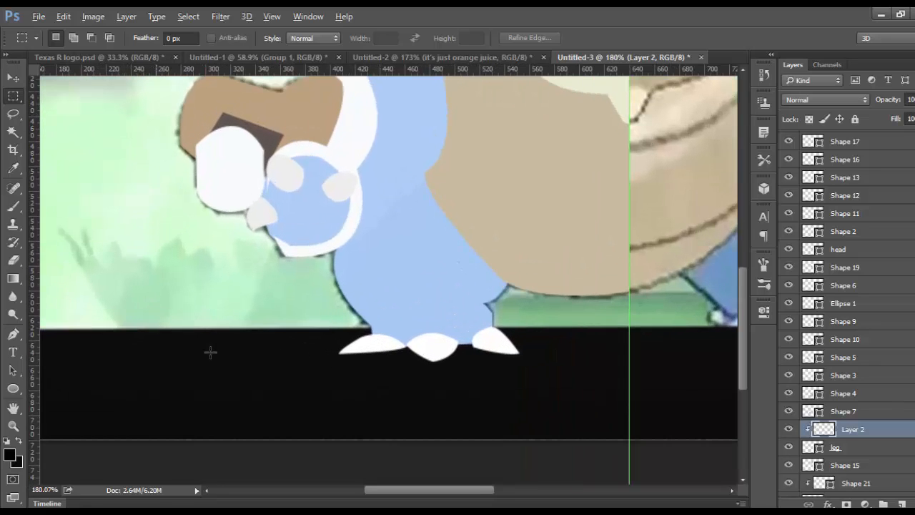
click(13, 334)
scroll(386, 369, up, 2)
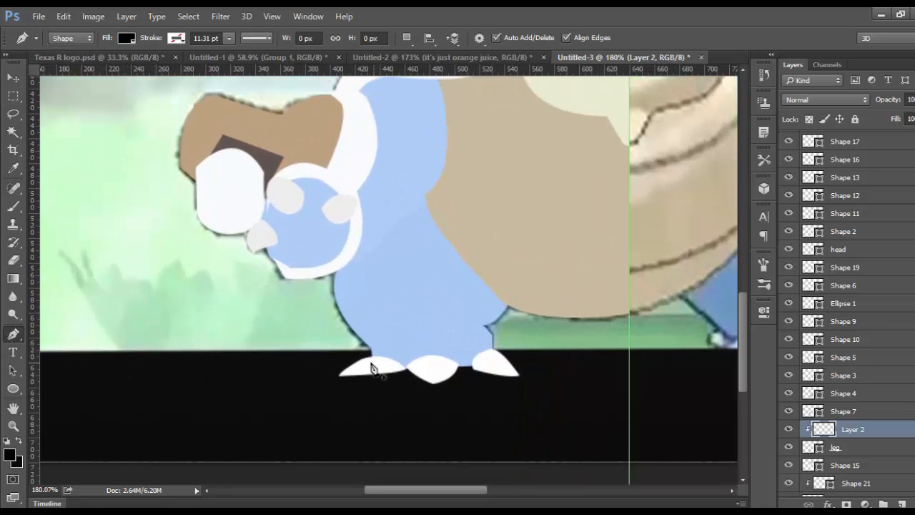
scroll(371, 363, up, 3)
click(384, 354)
click(384, 330)
scroll(391, 316, up, 1)
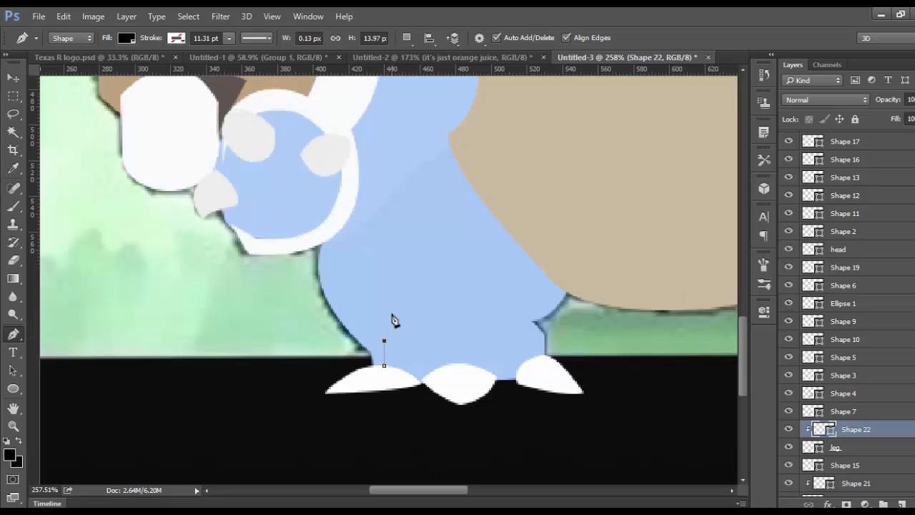
scroll(393, 319, up, 5)
drag(346, 299, 377, 240)
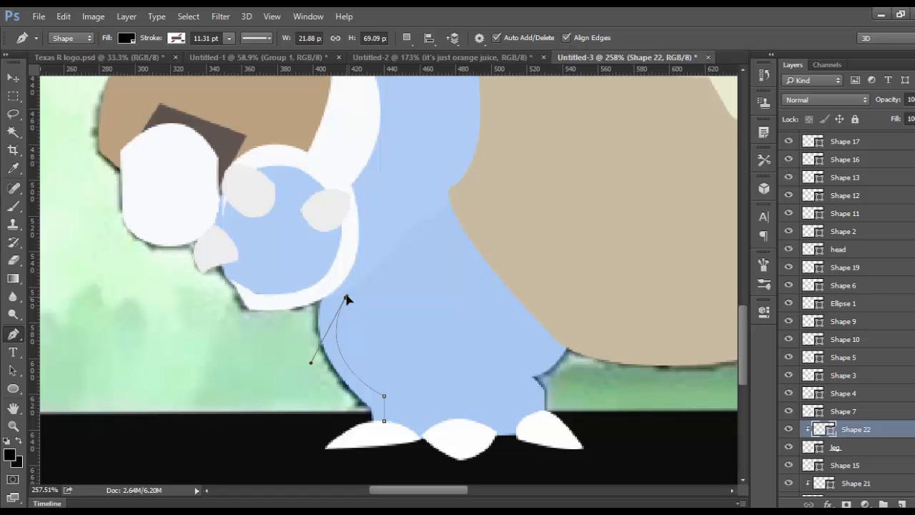
mouse_move(412, 232)
mouse_down()
mouse_move(414, 188)
mouse_move(427, 184)
mouse_move(412, 233)
mouse_up()
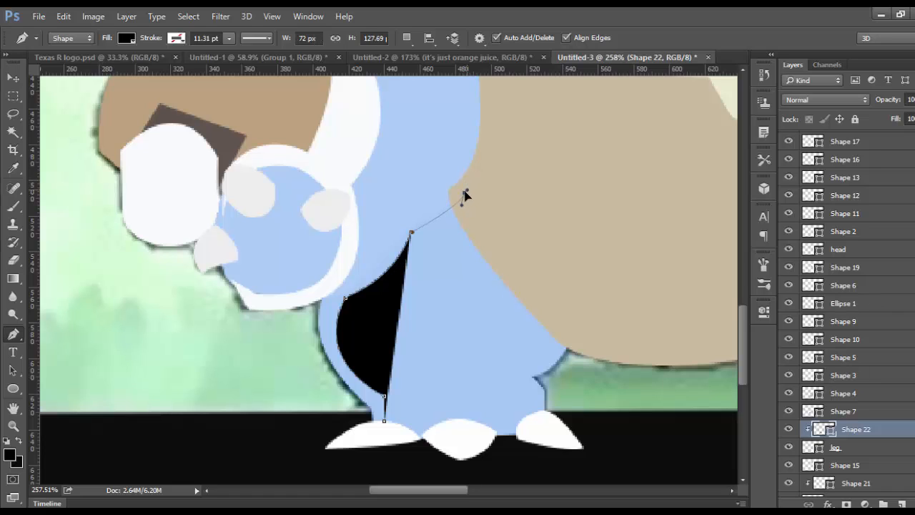
drag(465, 192, 465, 192)
click(448, 168)
click(295, 182)
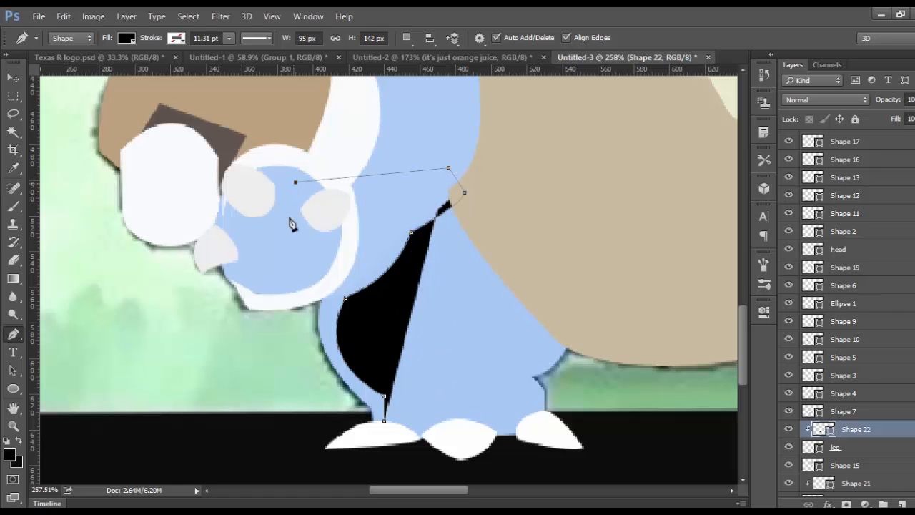
click(238, 372)
click(352, 456)
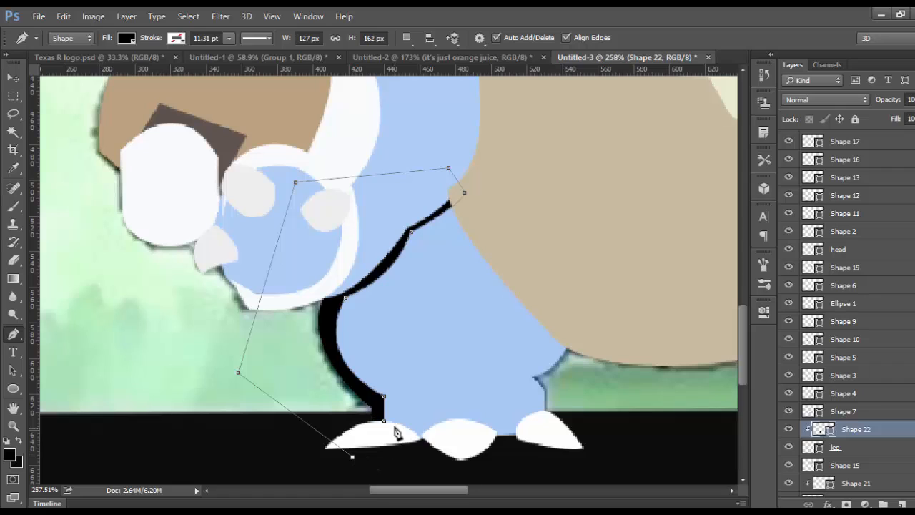
click(384, 422)
Set the leg shadow's opacity to 12% and check it with more of the figure in view.
mouse_move(912, 100)
mouse_down()
mouse_move(909, 114)
mouse_move(873, 114)
mouse_up()
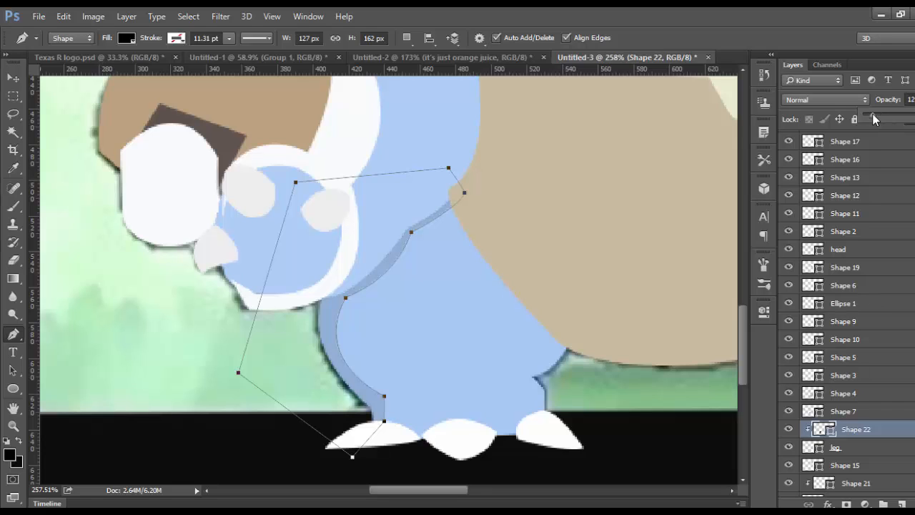
click(13, 96)
scroll(530, 240, up, 3)
scroll(539, 249, down, 5)
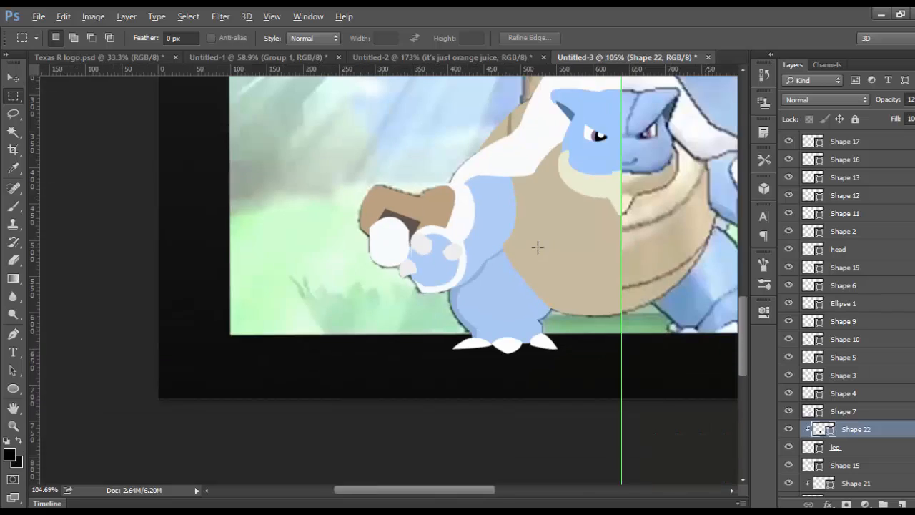
Inspect the leg shadow up close and reduce its opacity to 4%.
scroll(485, 226, up, 2)
scroll(535, 235, up, 5)
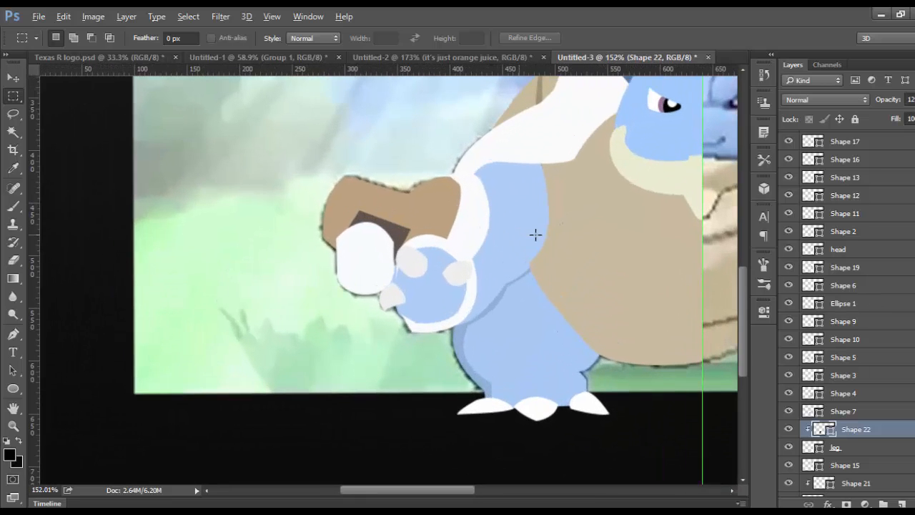
scroll(621, 261, down, 1)
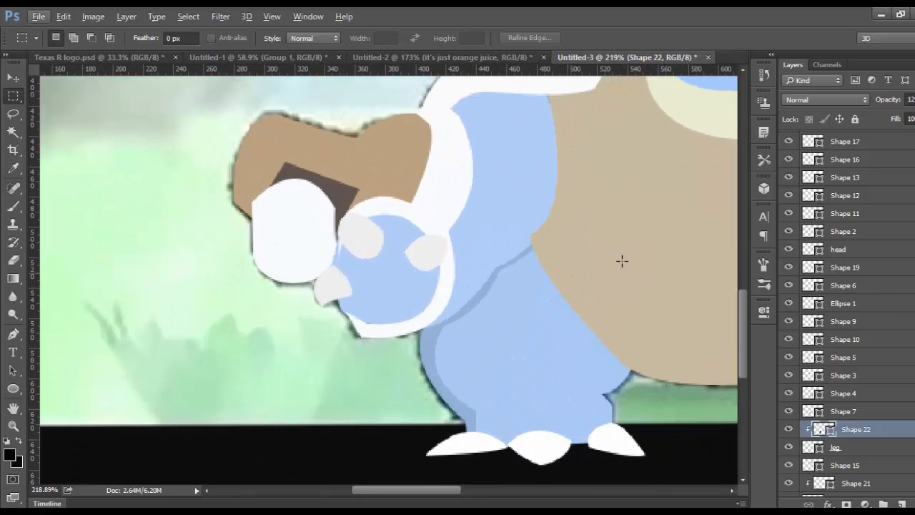
click(914, 100)
drag(876, 112, 870, 117)
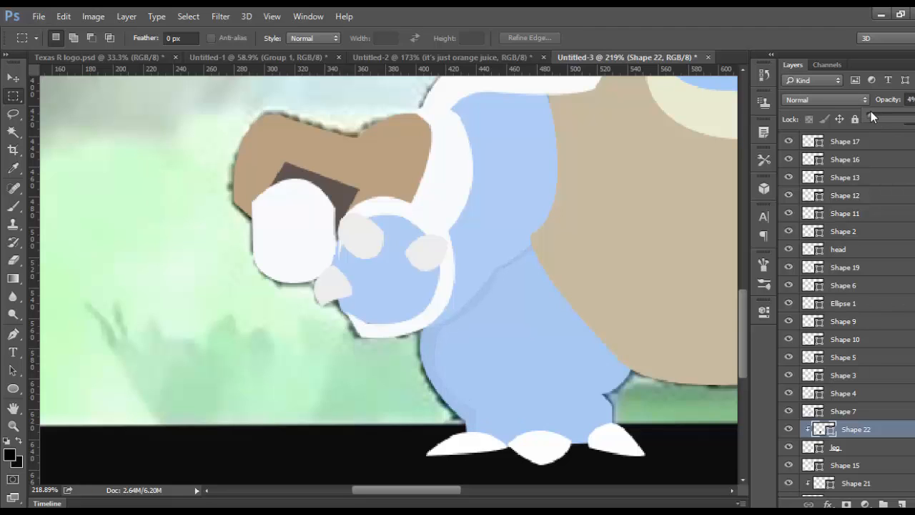
Compare the leg with the original artwork beneath it, then add a layer above the leg shadow and clip it to the leg shape.
scroll(628, 248, down, 2)
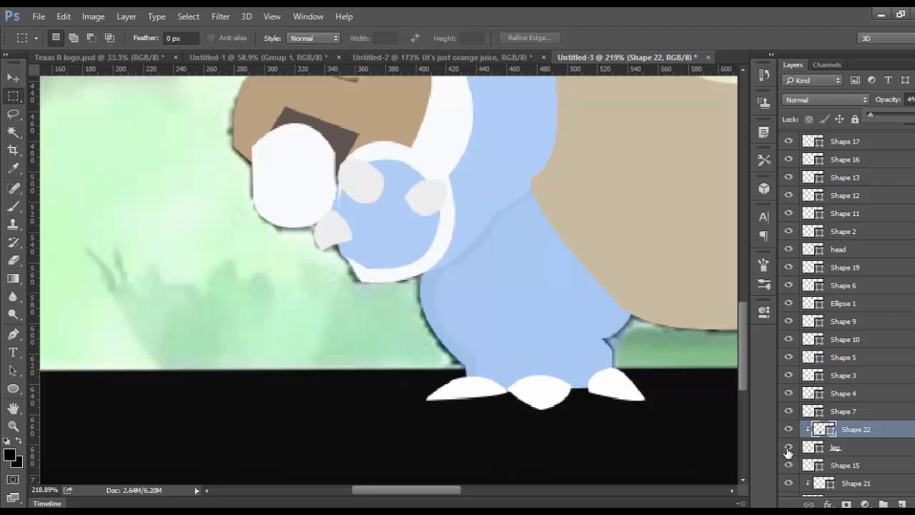
click(789, 447)
click(788, 447)
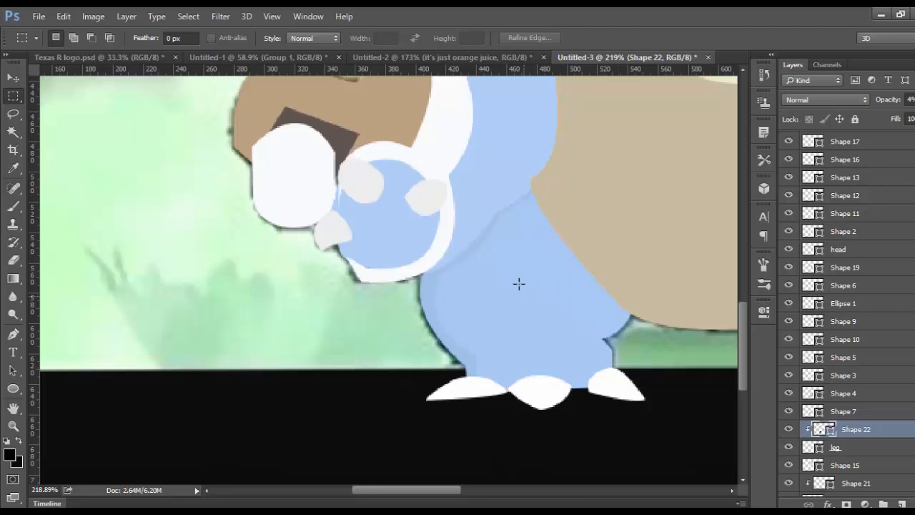
click(13, 334)
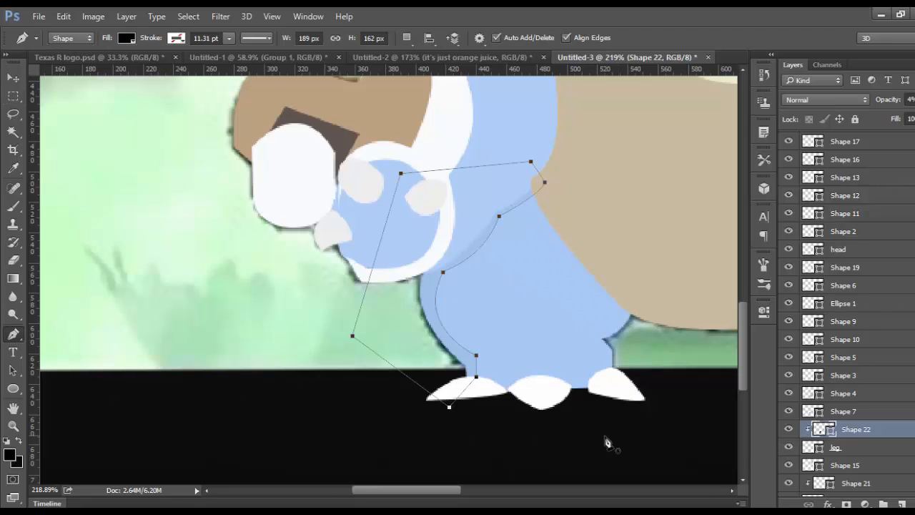
click(904, 505)
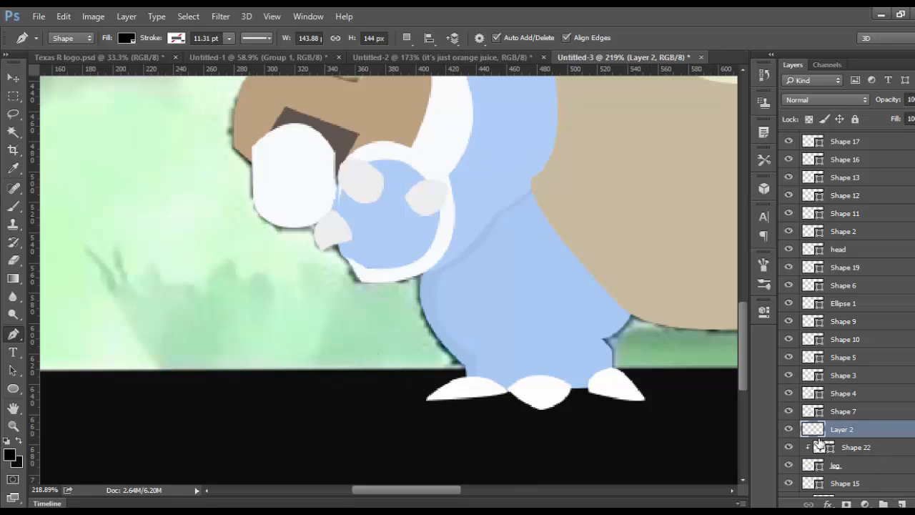
scroll(837, 422, down, 3)
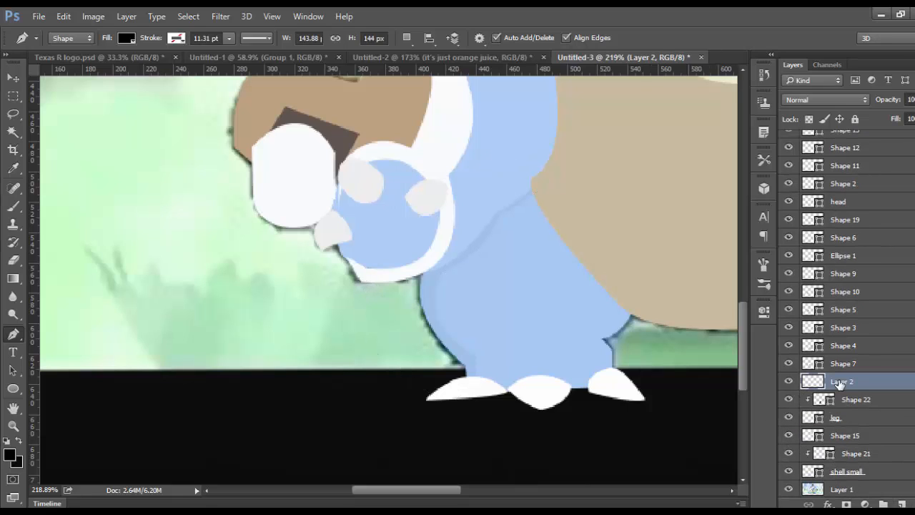
mouse_move(840, 384)
mouse_down()
mouse_move(844, 406)
mouse_move(848, 382)
mouse_up()
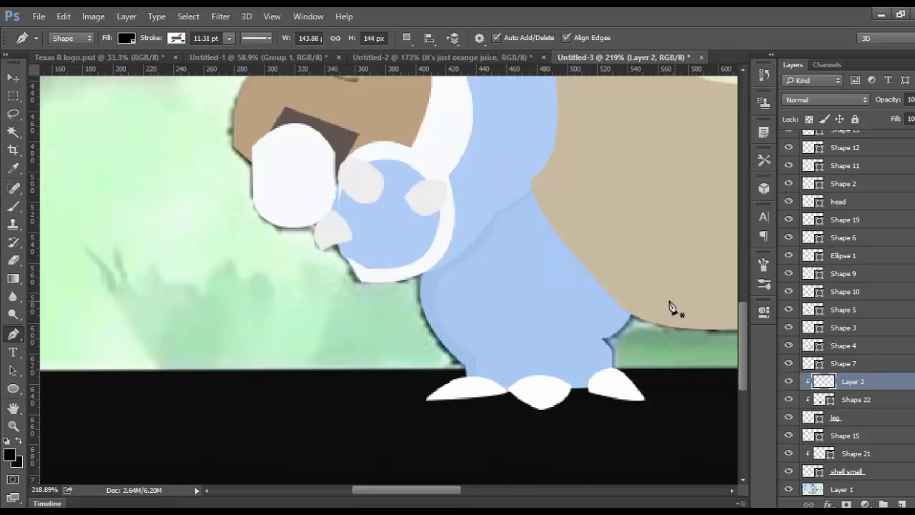
Draw a black Pen curve along the leg's crease from the heel notch up to the hand, returning just above it to the bend.
scroll(670, 307, up, 2)
click(575, 358)
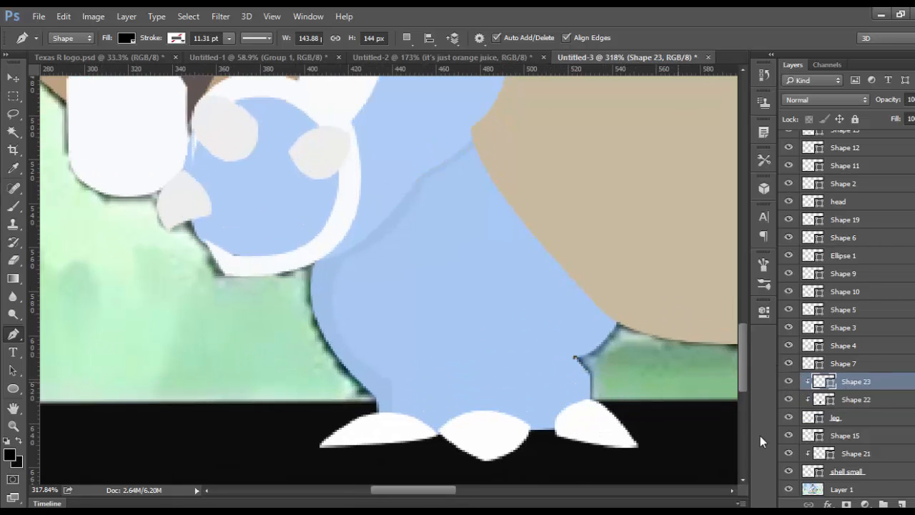
click(788, 417)
click(789, 417)
drag(486, 267, 479, 224)
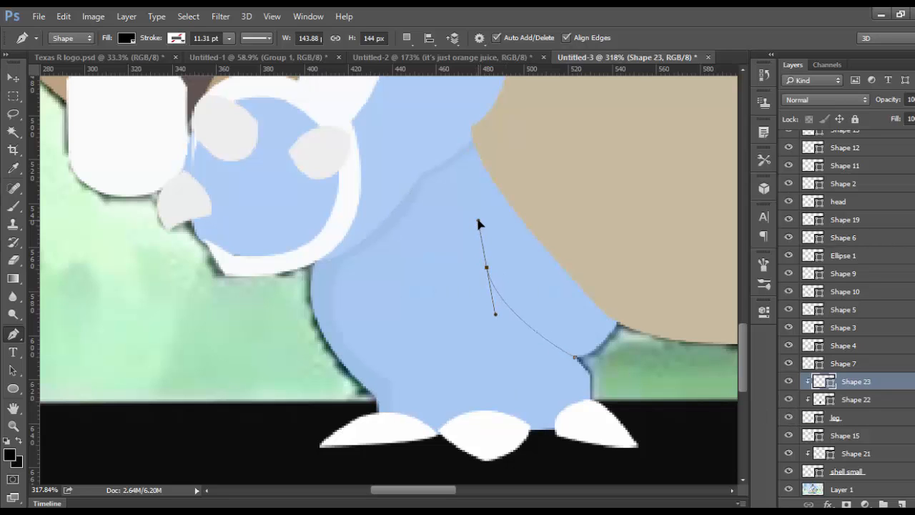
click(789, 417)
click(789, 418)
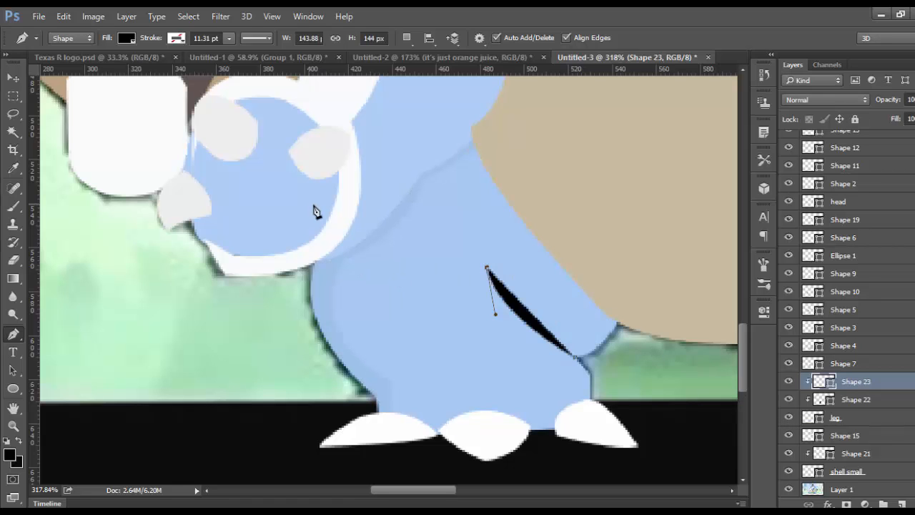
mouse_move(351, 241)
mouse_down()
mouse_move(303, 268)
mouse_move(297, 295)
mouse_move(280, 288)
mouse_up()
alt+click(350, 241)
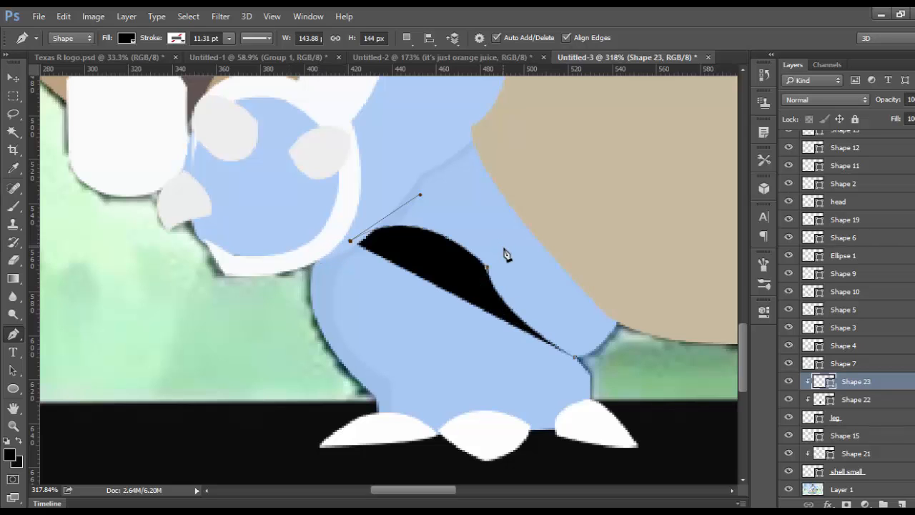
mouse_move(491, 261)
mouse_down()
mouse_move(552, 326)
mouse_move(582, 339)
mouse_move(510, 278)
mouse_move(554, 341)
mouse_move(593, 356)
mouse_up()
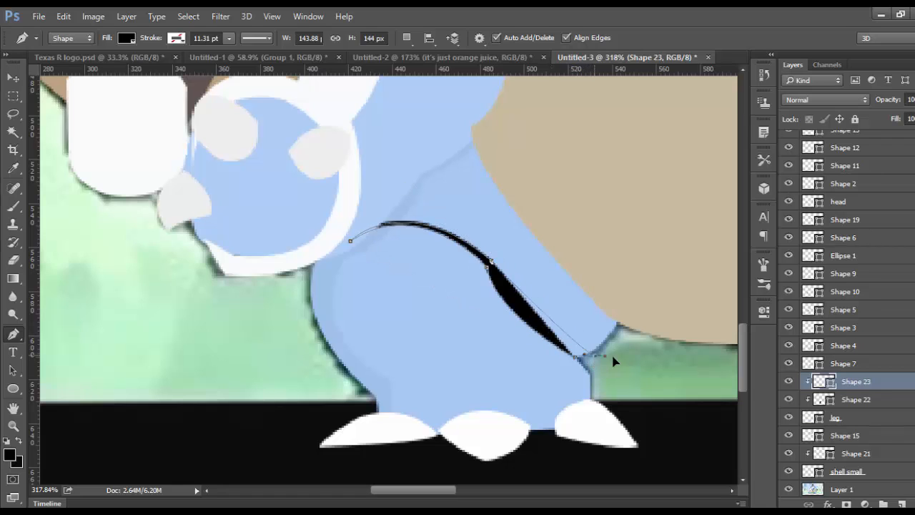
drag(645, 365, 688, 400)
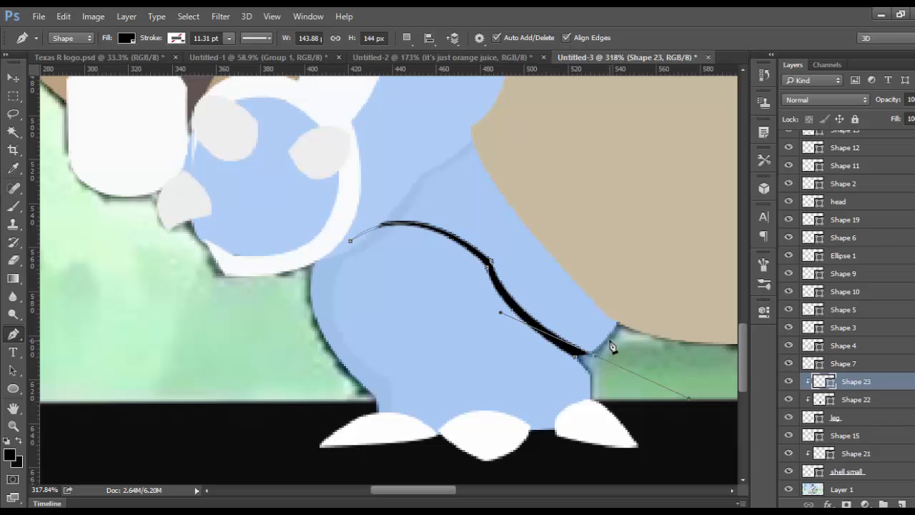
scroll(611, 347, up, 3)
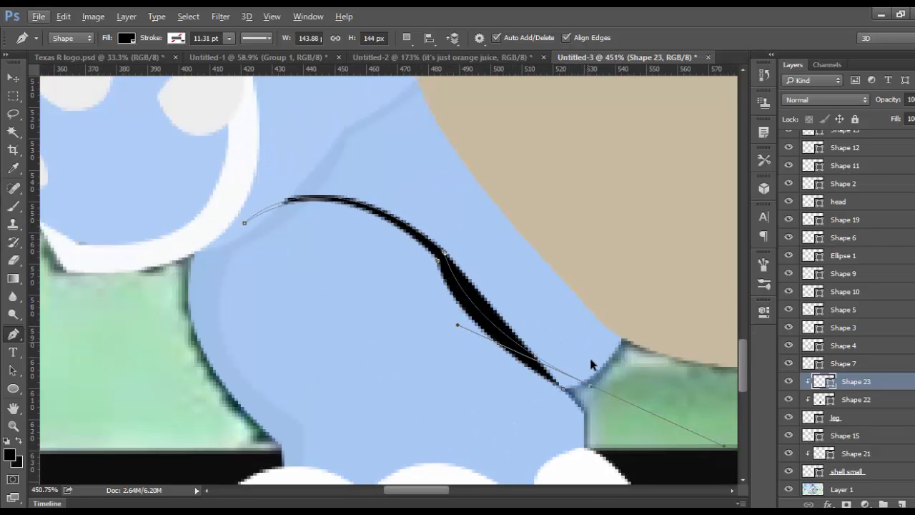
key(ctrl+z)
drag(577, 389, 643, 430)
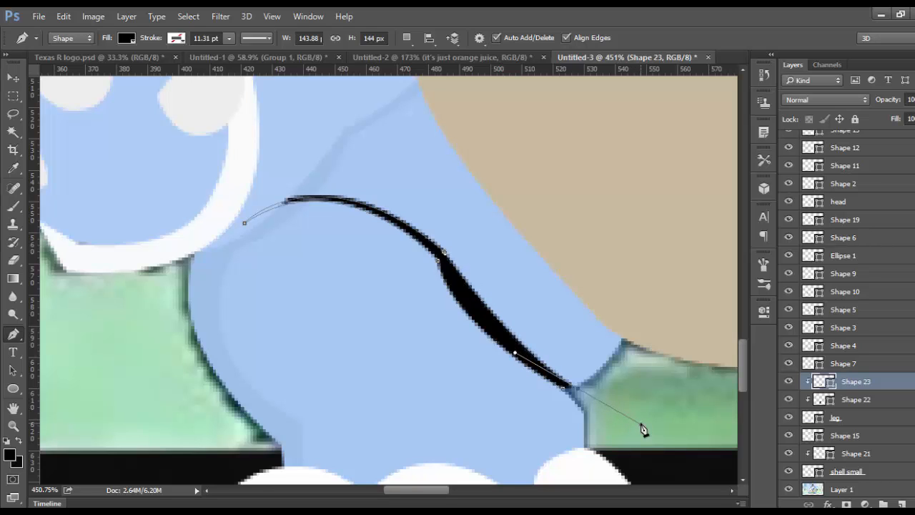
scroll(641, 424, up, 1)
key(ctrl+z)
Continue the crease's upper edge from the bend down to the heel notch and close the path as a thin black line.
click(597, 390)
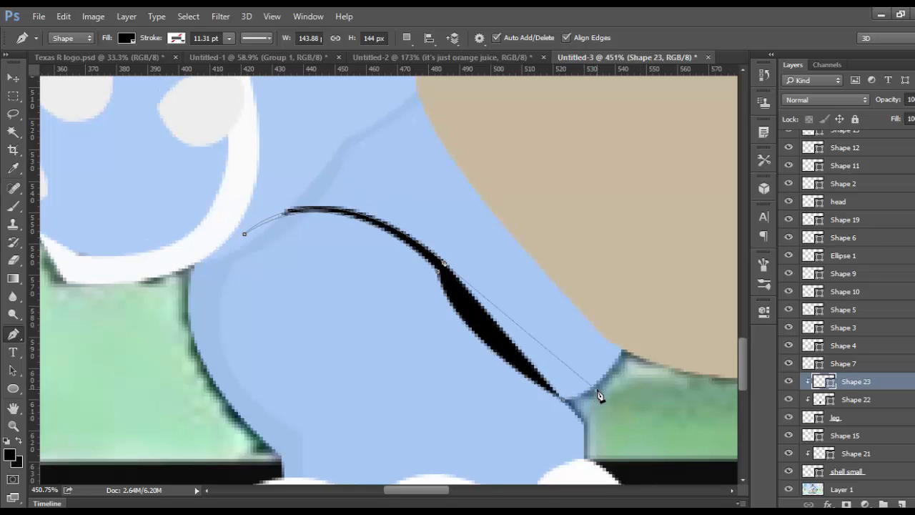
drag(599, 396, 719, 424)
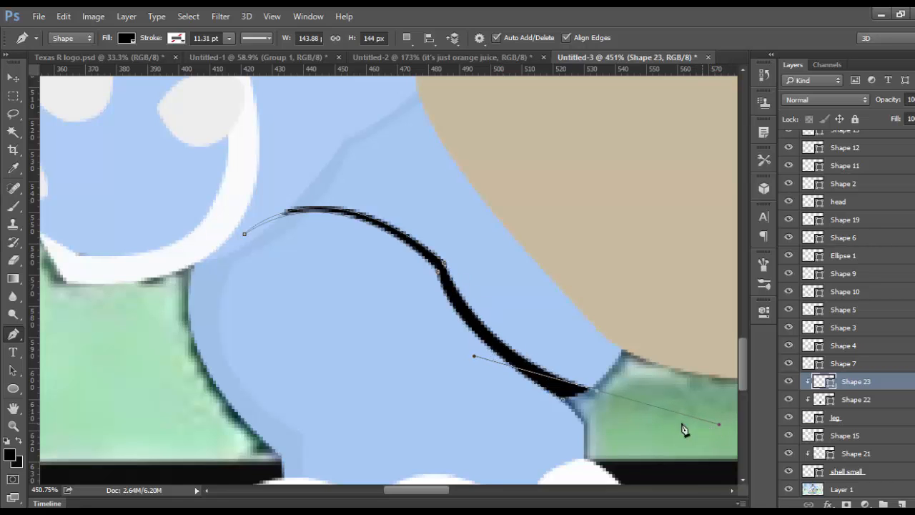
scroll(608, 386, down, 5)
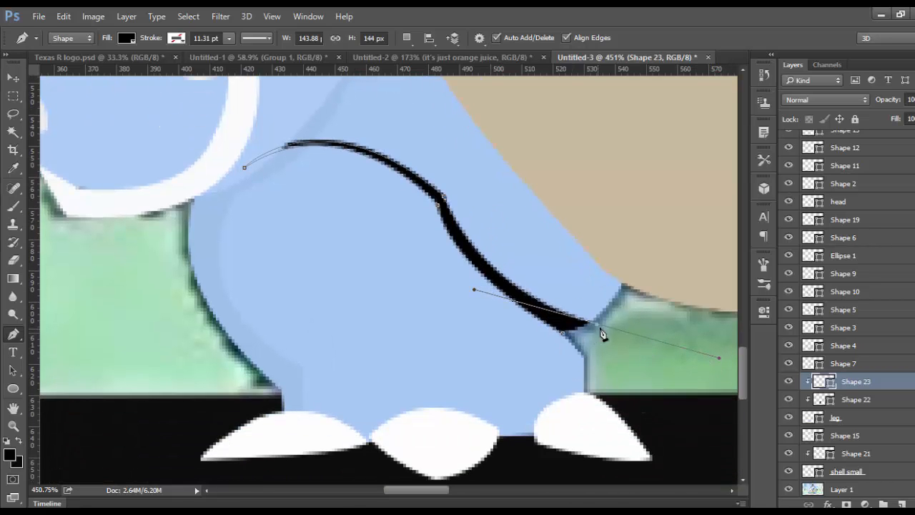
mouse_move(601, 335)
mouse_down()
mouse_move(593, 323)
mouse_move(665, 349)
mouse_move(705, 382)
mouse_up()
scroll(629, 370, up, 1)
scroll(596, 359, down, 2)
click(563, 323)
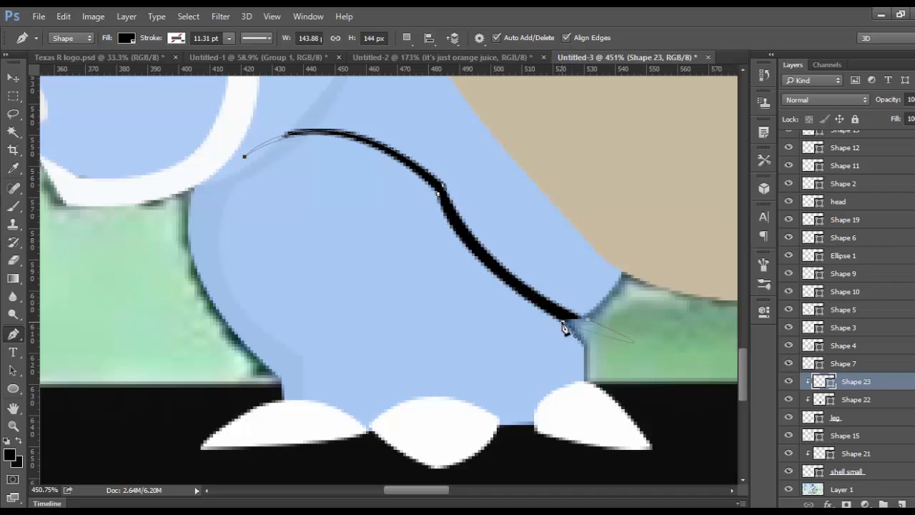
Set the leg crease line's opacity to 21% and deselect its path outline for a clear view.
click(914, 99)
drag(914, 115, 879, 110)
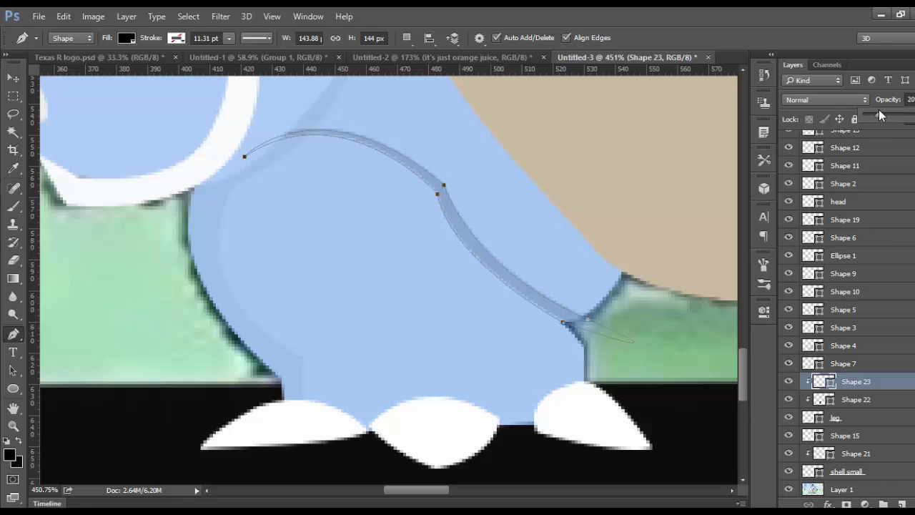
click(17, 97)
scroll(307, 153, up, 2)
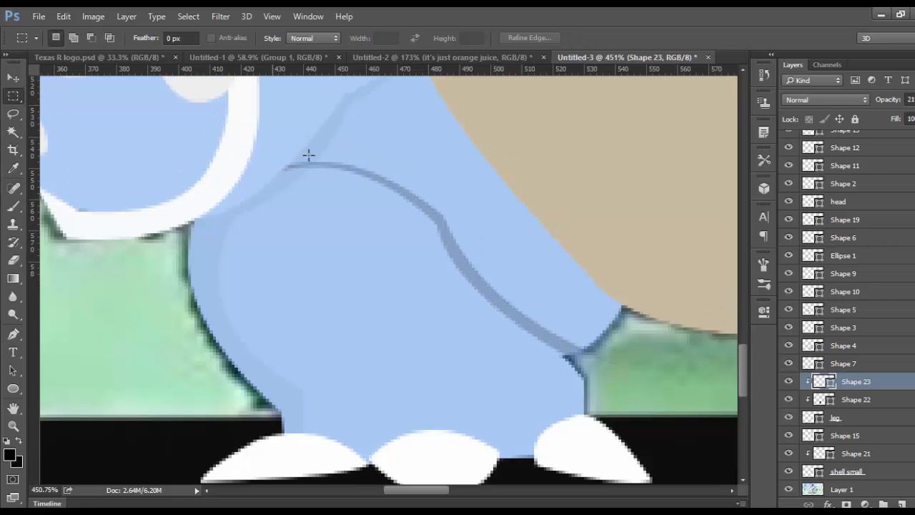
Examine the traced half of the figure against the original half, checking the leg shading and crease.
scroll(471, 156, down, 5)
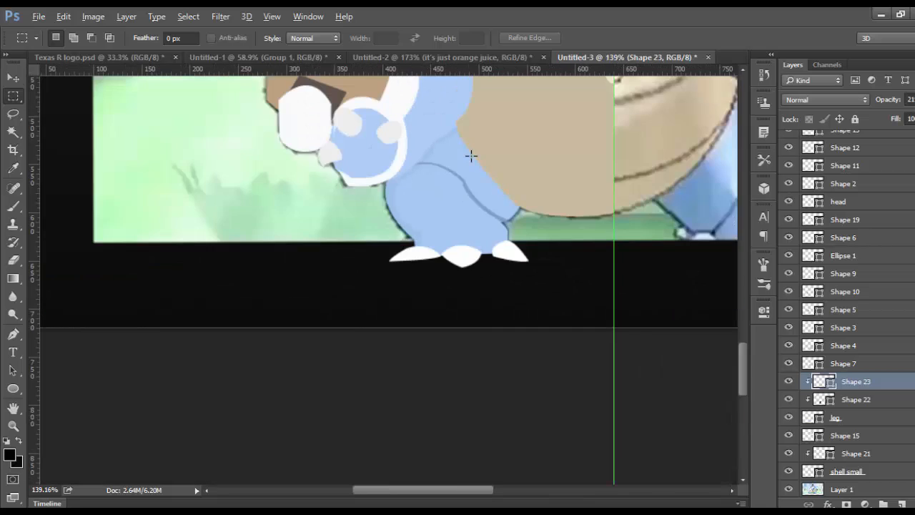
key(super)
scroll(471, 156, up, 3)
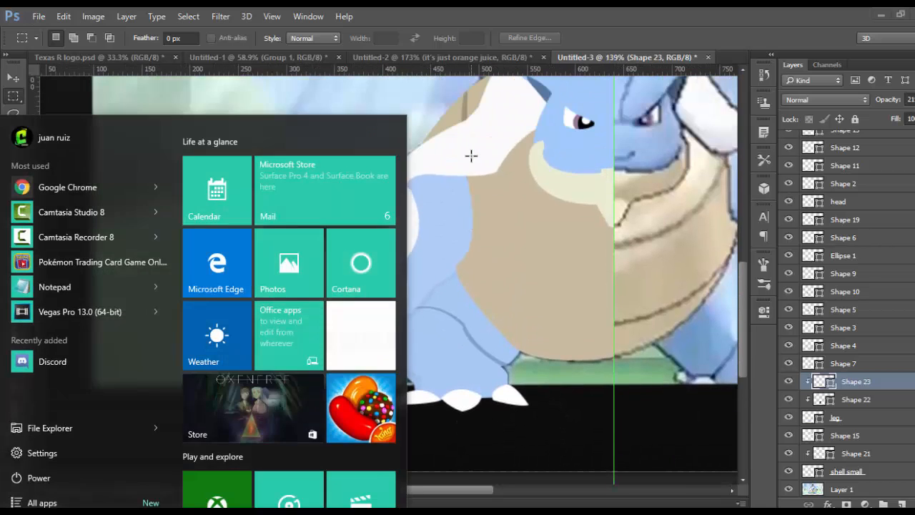
click(533, 156)
scroll(533, 157, up, 3)
scroll(533, 157, down, 1)
scroll(489, 186, down, 5)
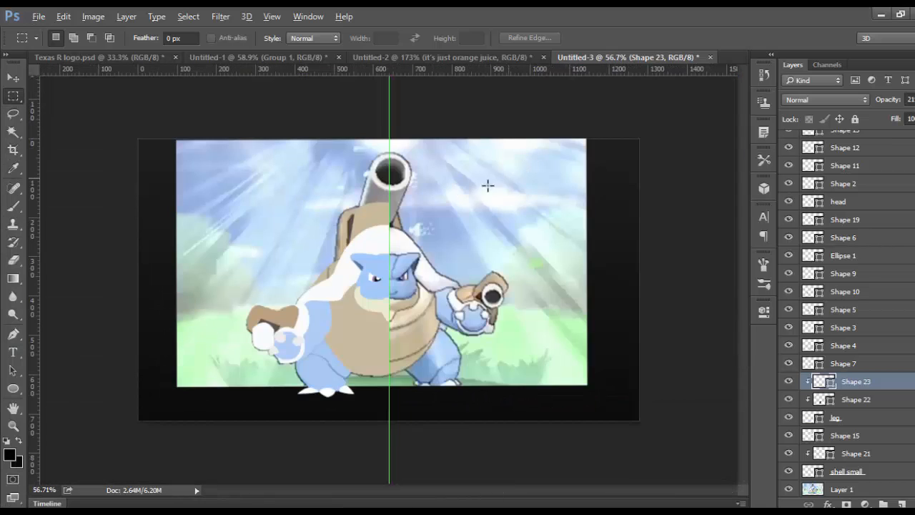
scroll(293, 318, up, 4)
scroll(293, 317, up, 3)
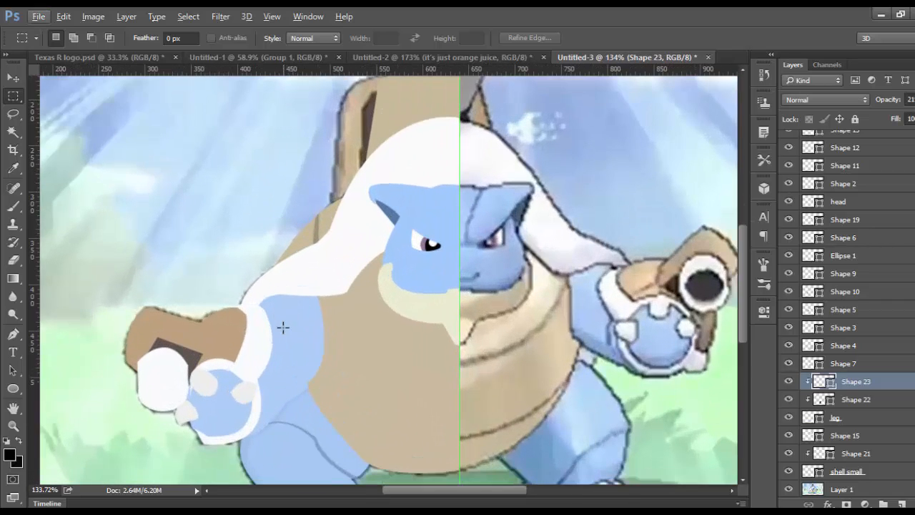
scroll(234, 319, up, 1)
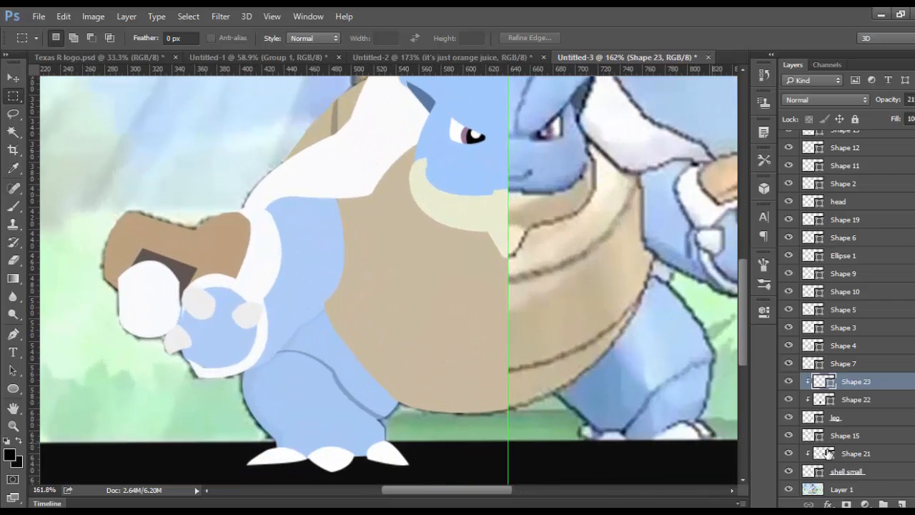
Identify the arm shape by toggling its visibility and rename its layer from Shape 7 to arm.
click(789, 363)
click(790, 364)
double_click(836, 365)
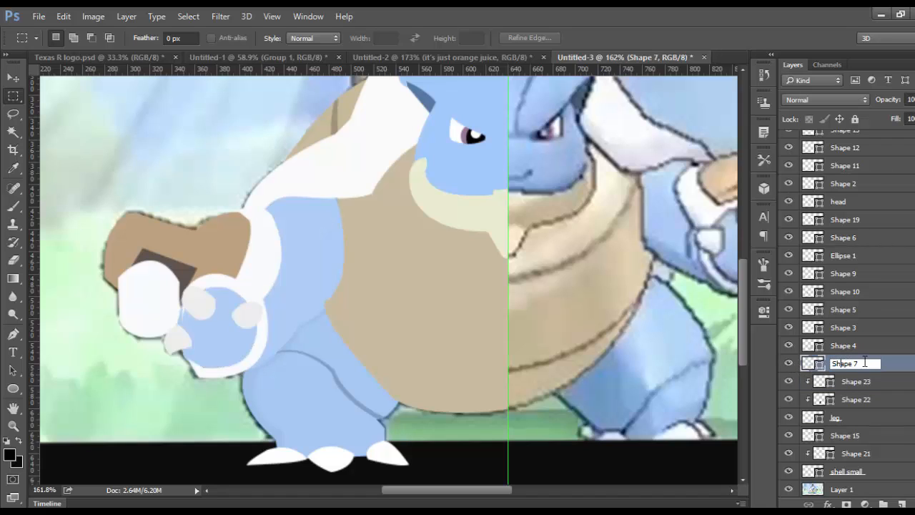
drag(865, 362, 765, 363)
text(arm)
key(Return)
Add a new layer directly above arm and clip it to the arm shape.
click(901, 504)
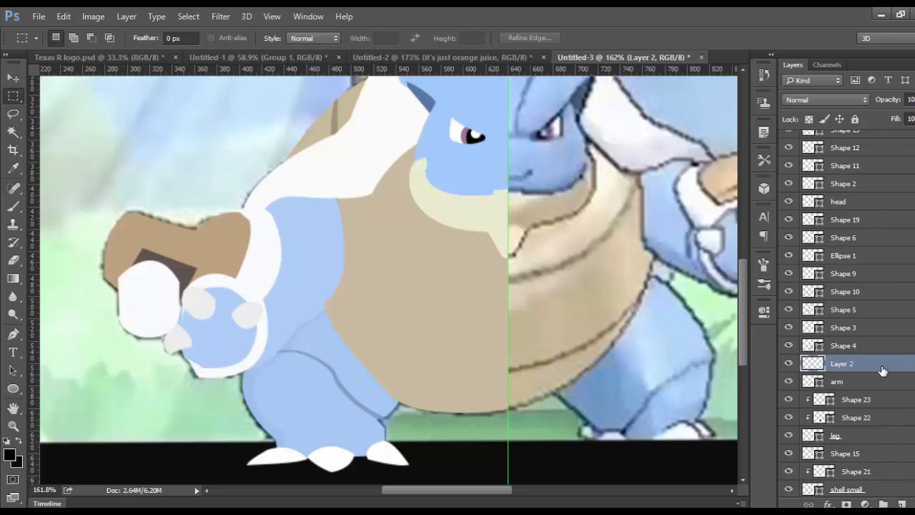
right_click(880, 365)
click(669, 264)
Start a black Pen tool shape on the layer clipped to arm, curving its inner edge over the blue hand area between the claws.
scroll(93, 352, up, 1)
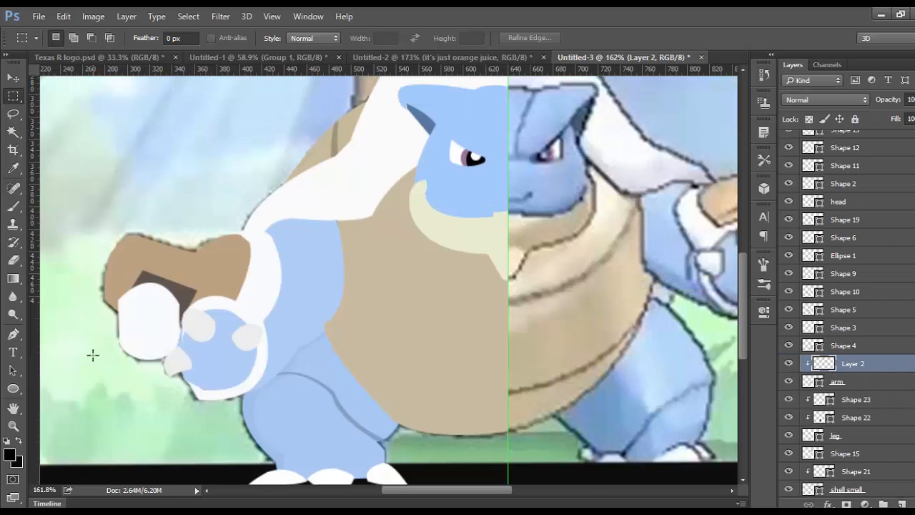
scroll(94, 344, up, 1)
scroll(95, 345, up, 2)
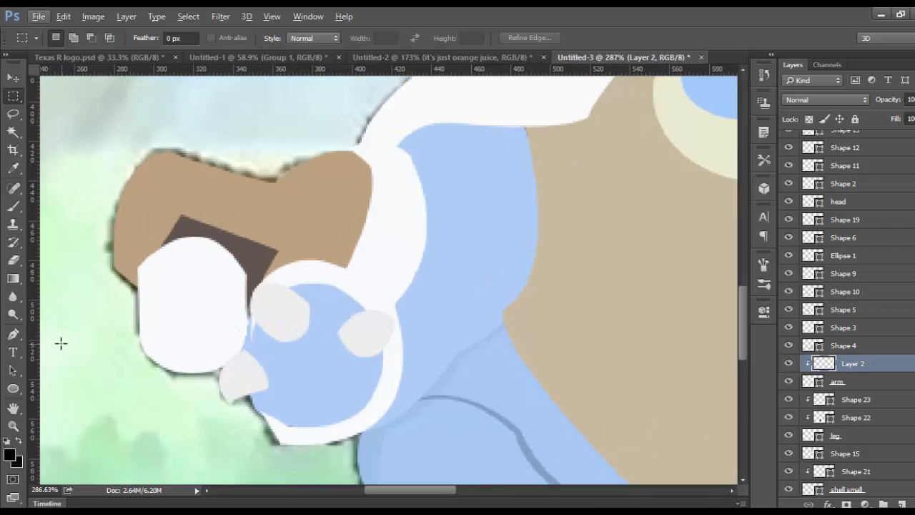
click(13, 334)
scroll(370, 407, up, 2)
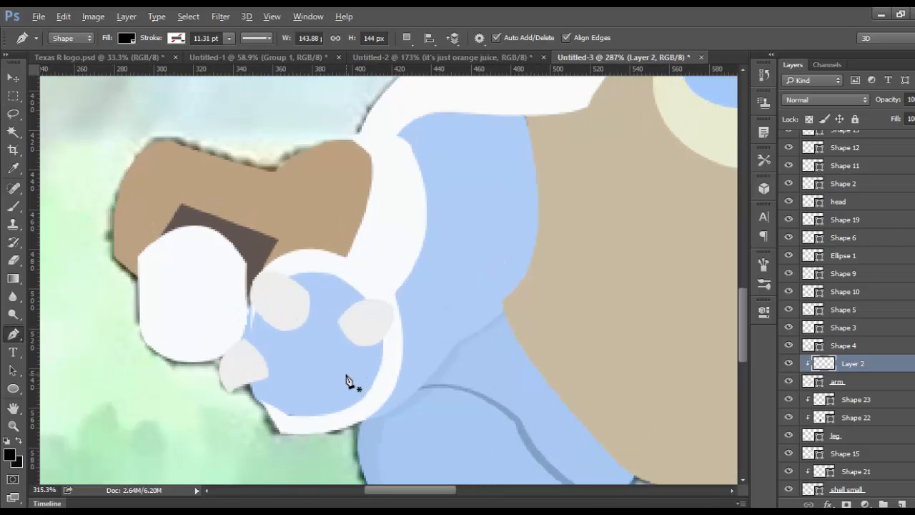
click(379, 401)
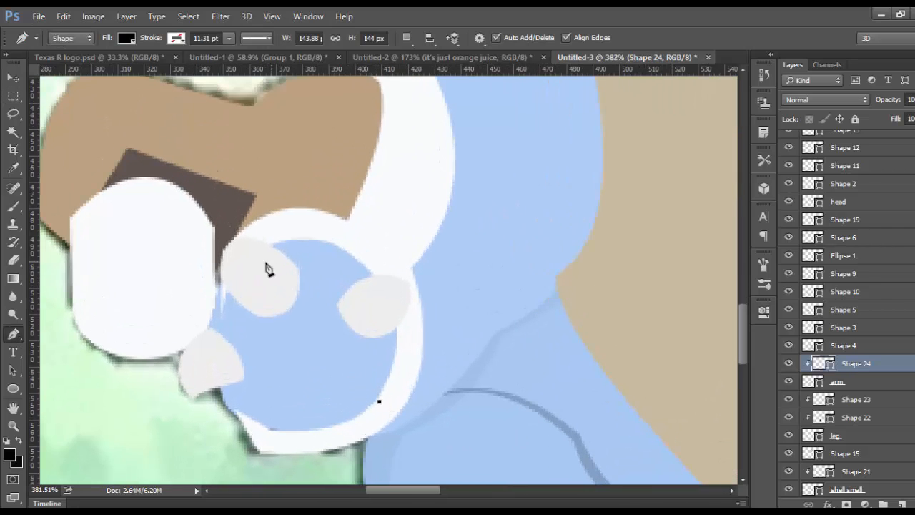
drag(223, 322, 176, 460)
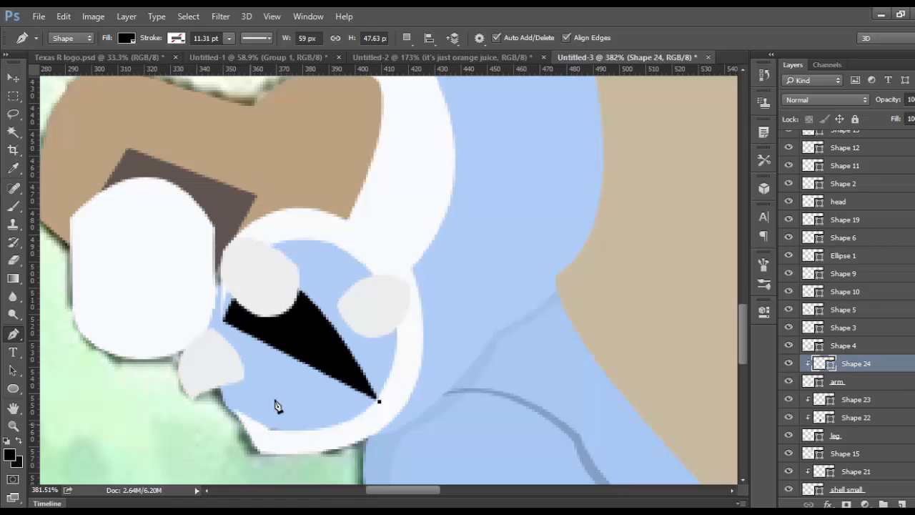
key(ctrl+z)
drag(334, 273, 313, 256)
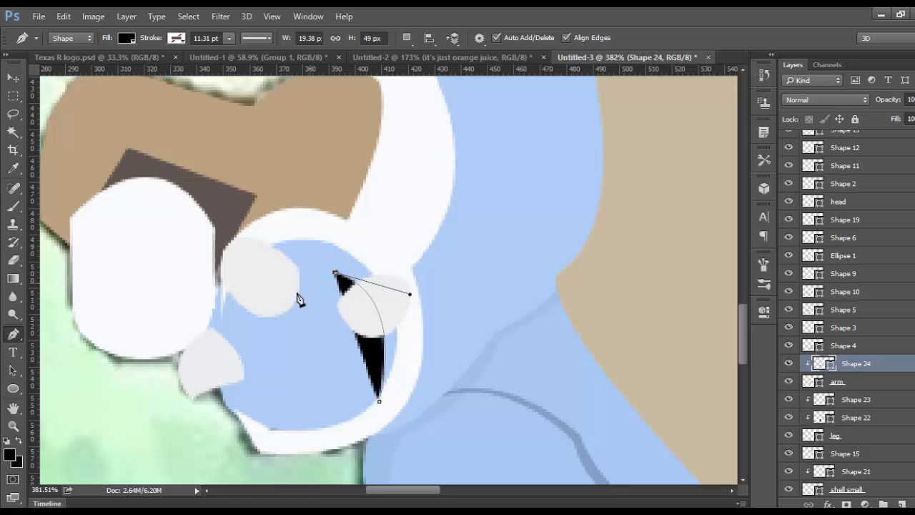
drag(225, 335, 218, 366)
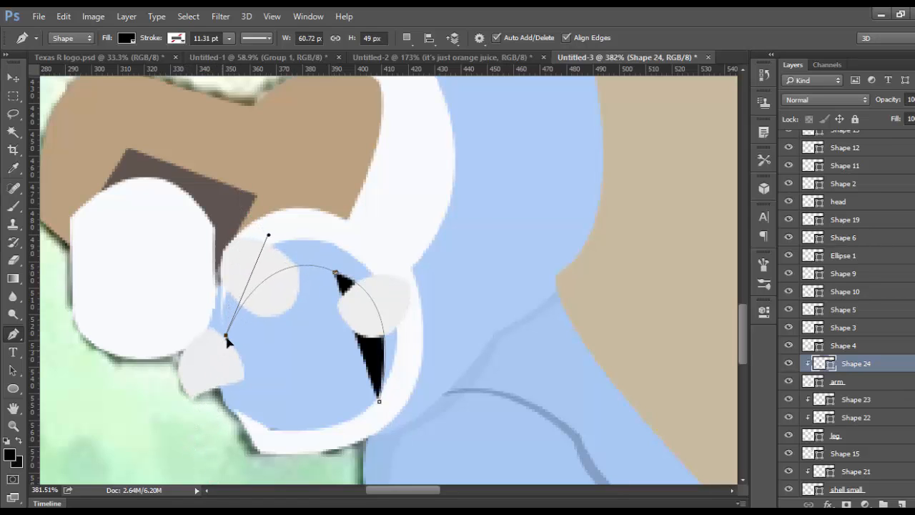
Close the hand shading shape around the outer rim of the blue area, making it about 75 by 68 px.
drag(234, 254, 361, 237)
click(406, 280)
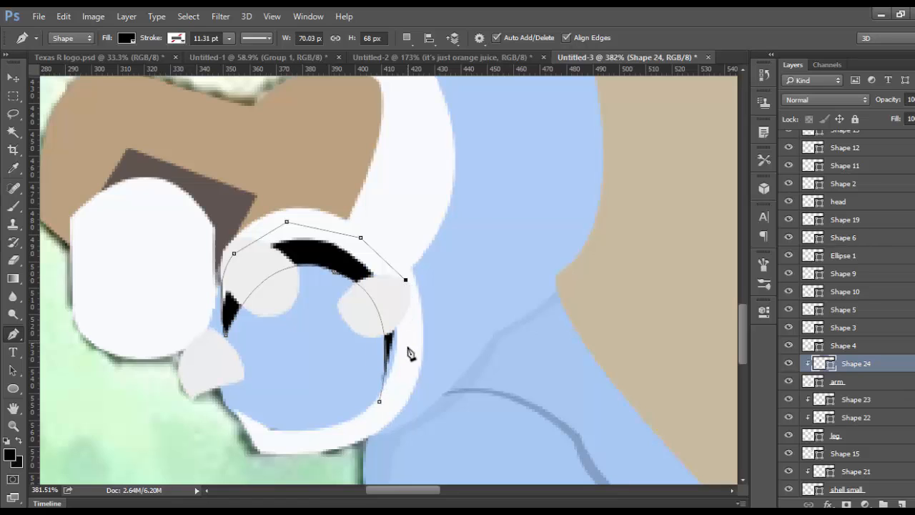
scroll(408, 321, up, 2)
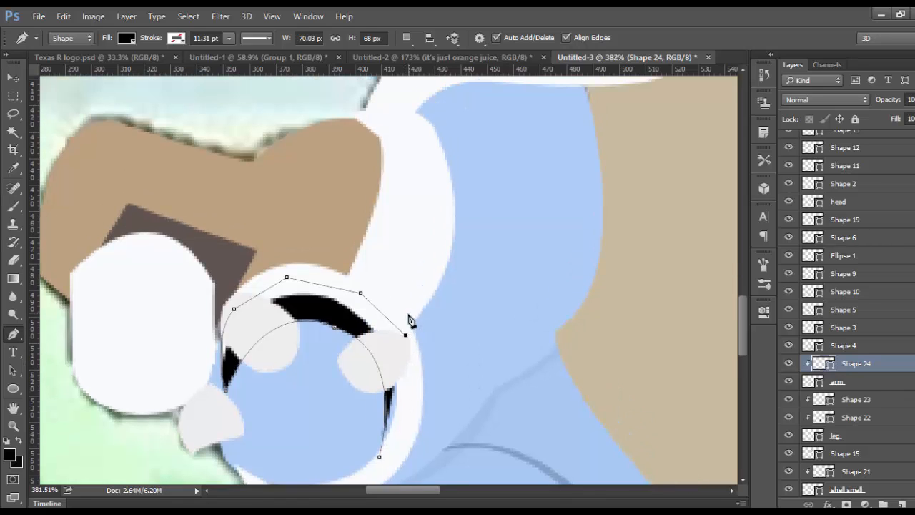
click(379, 459)
drag(379, 457, 311, 474)
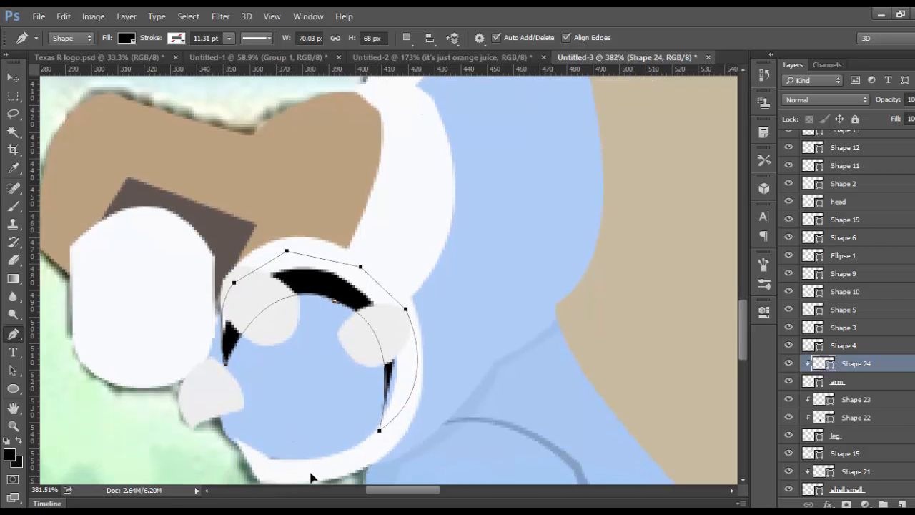
scroll(386, 371, down, 4)
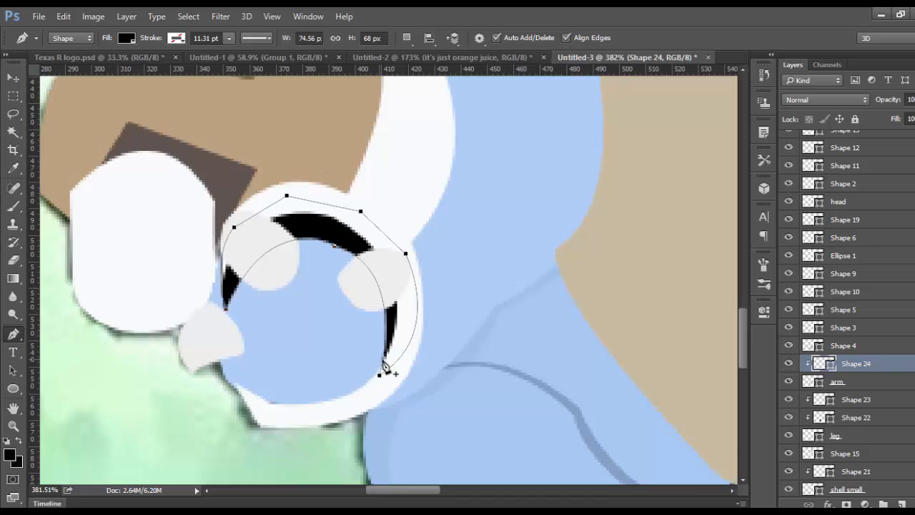
scroll(424, 236, down, 1)
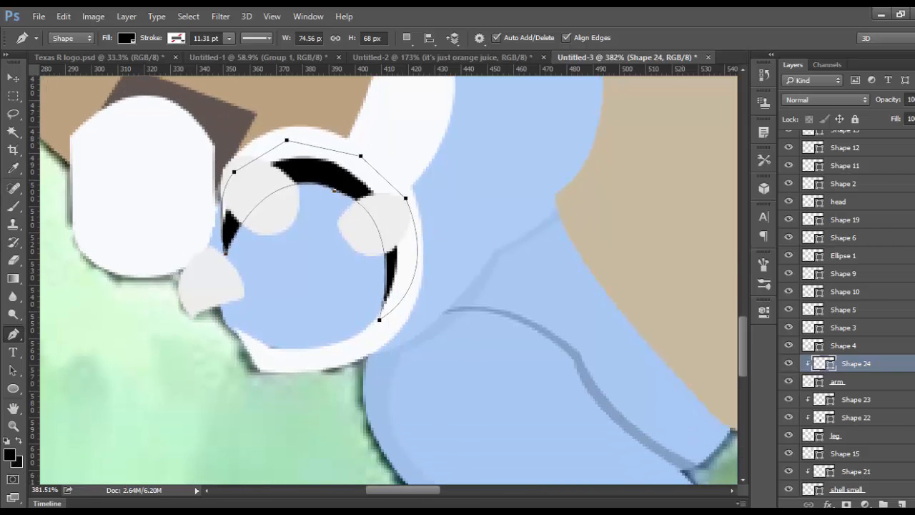
Set the hand shading's opacity to 6% and hide its path outline.
key(2)
key(5)
click(914, 99)
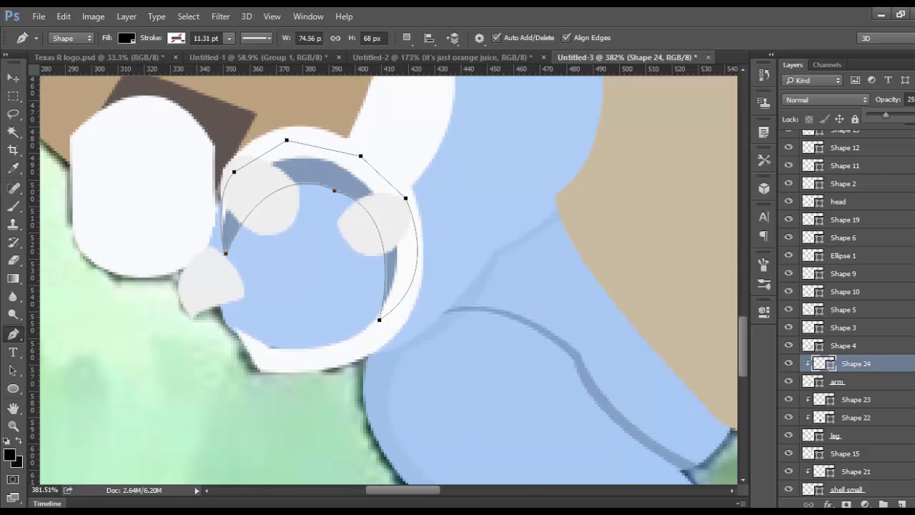
drag(881, 118, 871, 118)
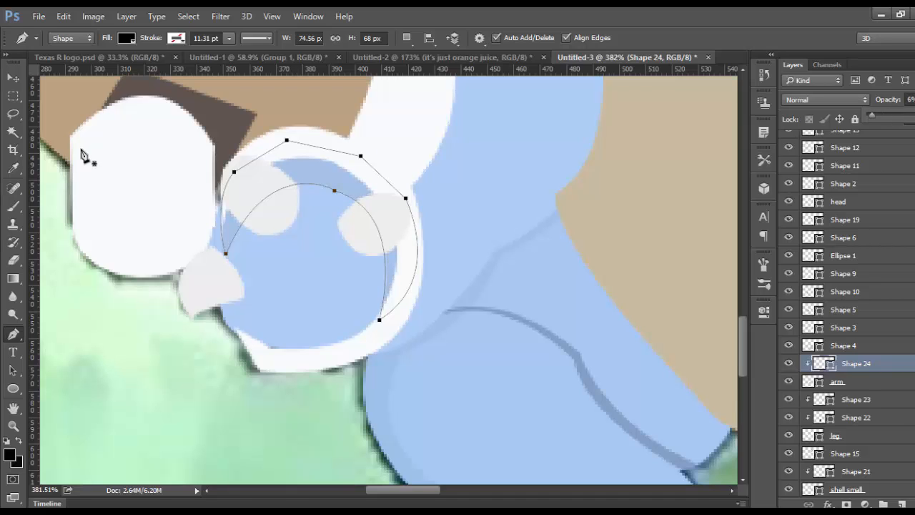
click(14, 95)
Examine the hand shading's contrast against the blue hand area, the arm and the nearby leg shading.
scroll(206, 207, down, 3)
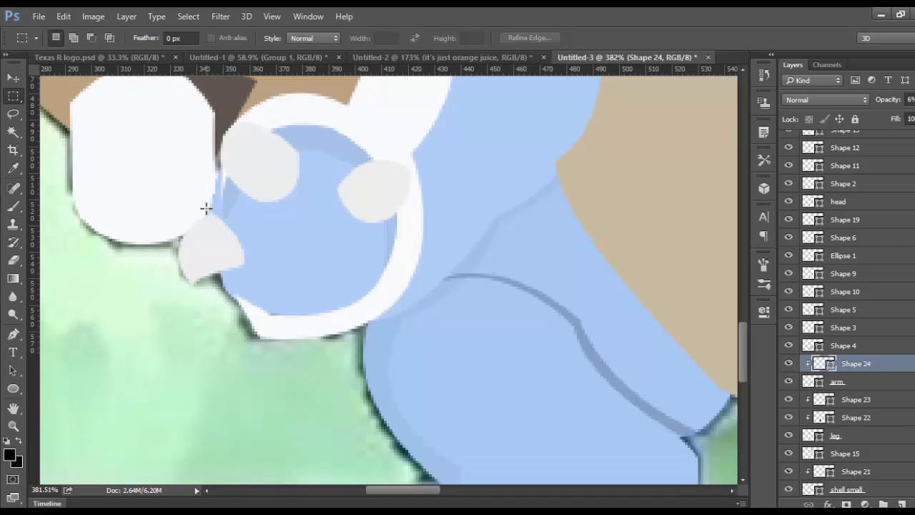
scroll(215, 228, up, 4)
scroll(227, 264, down, 3)
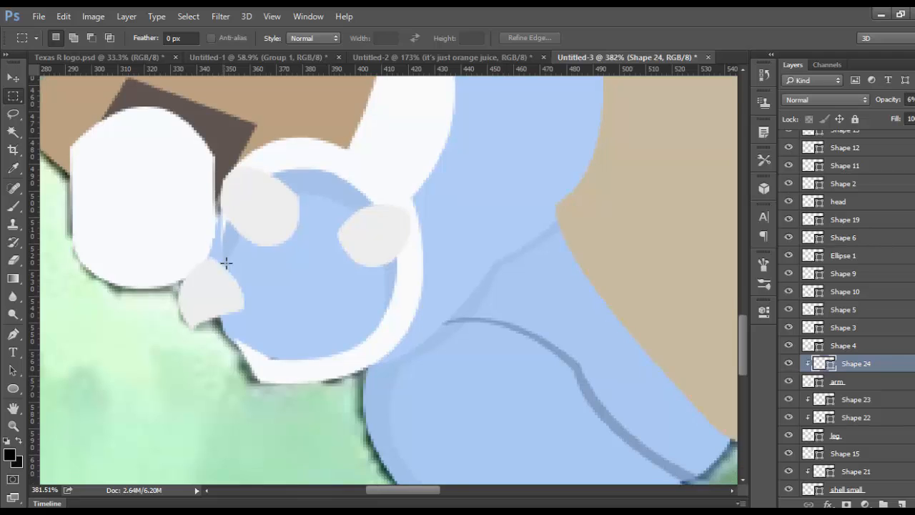
scroll(370, 357, up, 4)
scroll(370, 357, down, 4)
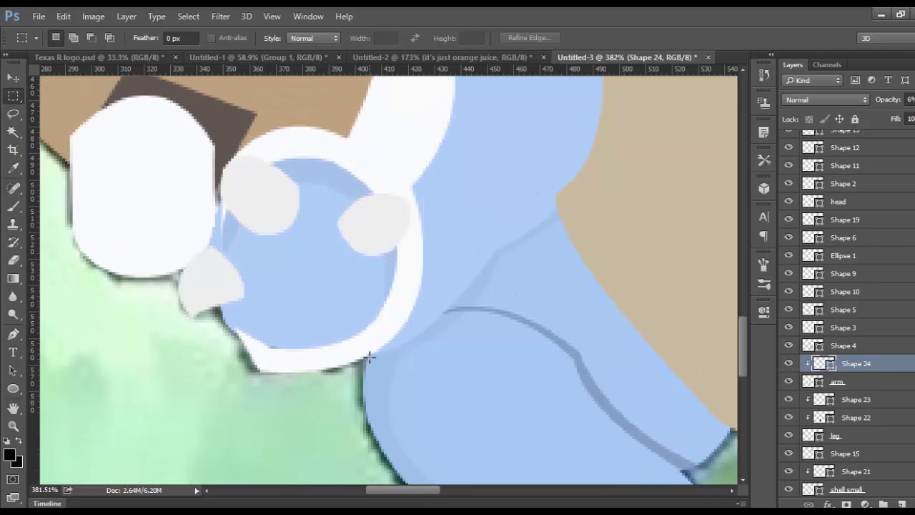
scroll(440, 347, down, 2)
scroll(458, 336, up, 5)
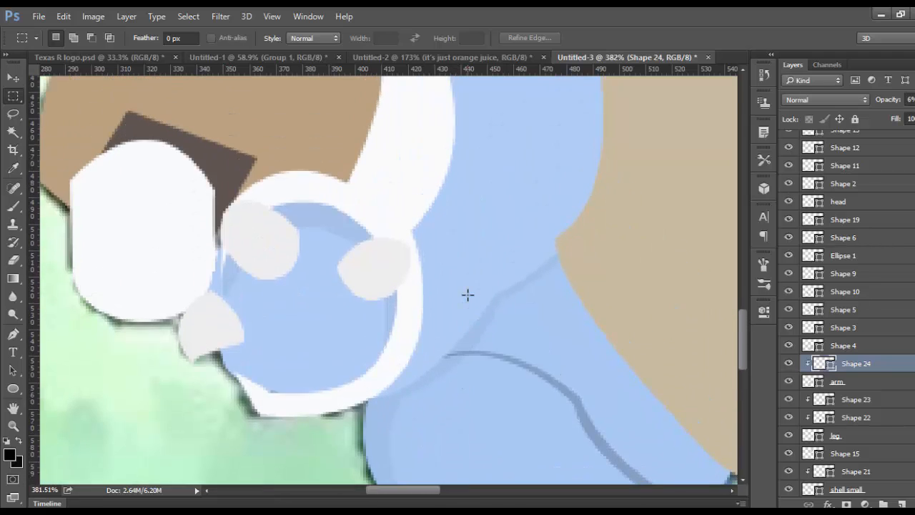
scroll(467, 296, up, 2)
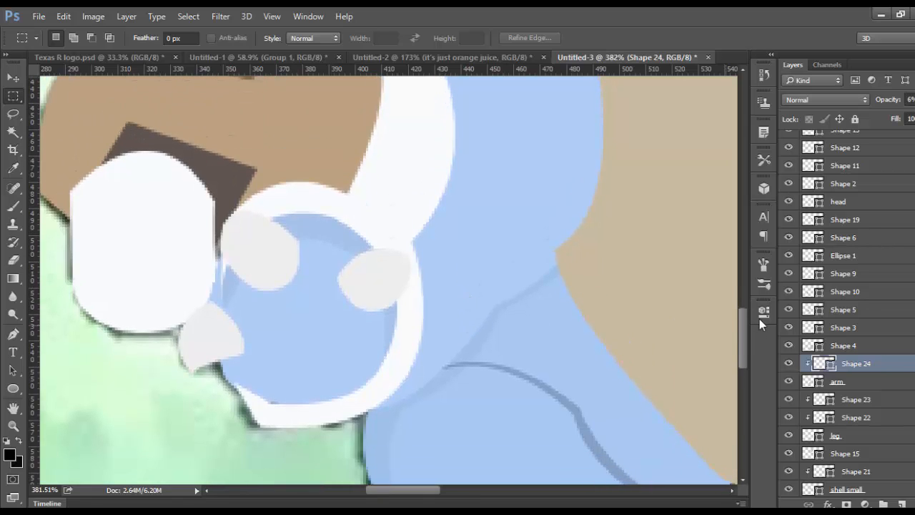
Add a new layer directly above arm, beneath the hand shading and clipped to the arm shape.
click(878, 381)
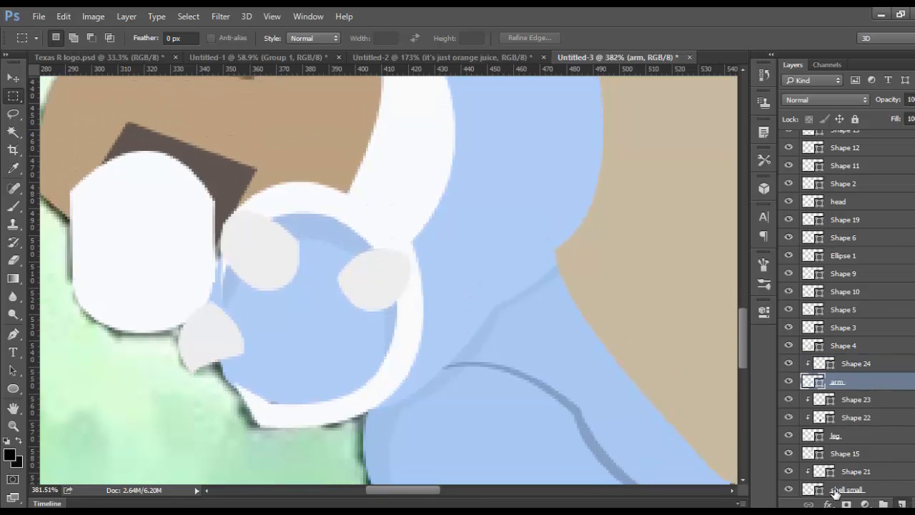
key(ctrl+shift+alt+n)
scroll(437, 309, up, 2)
scroll(423, 262, up, 8)
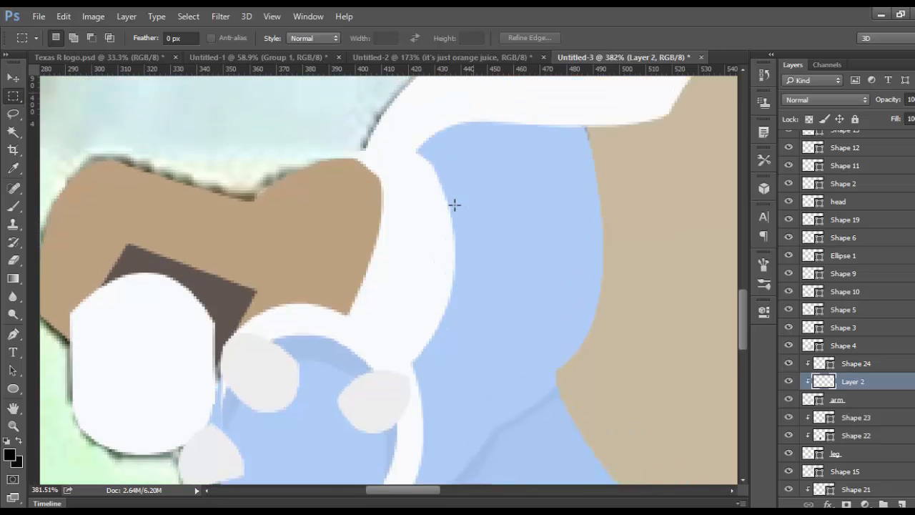
scroll(453, 205, down, 8)
Start a black Pen tool shape along the hand's white rim, curving about 64 px up to the white arm band with a corner point.
click(15, 334)
scroll(224, 321, down, 1)
scroll(224, 322, down, 2)
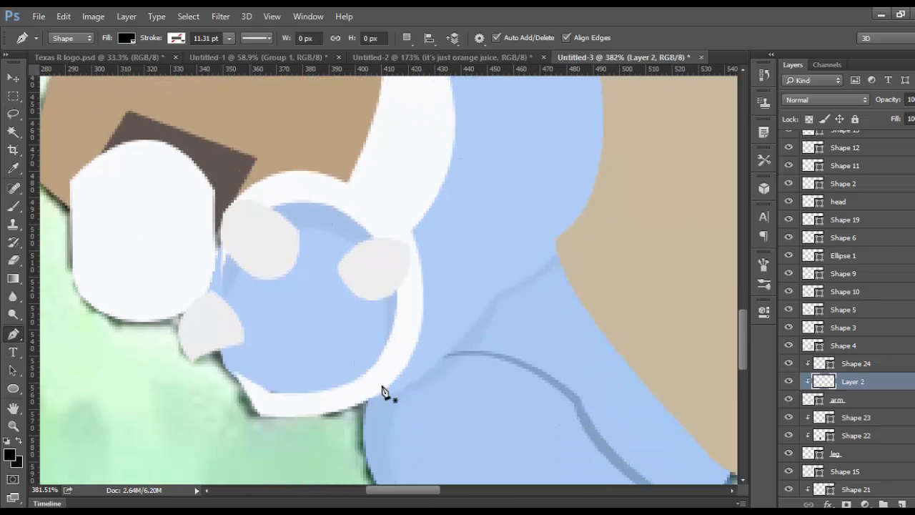
click(384, 406)
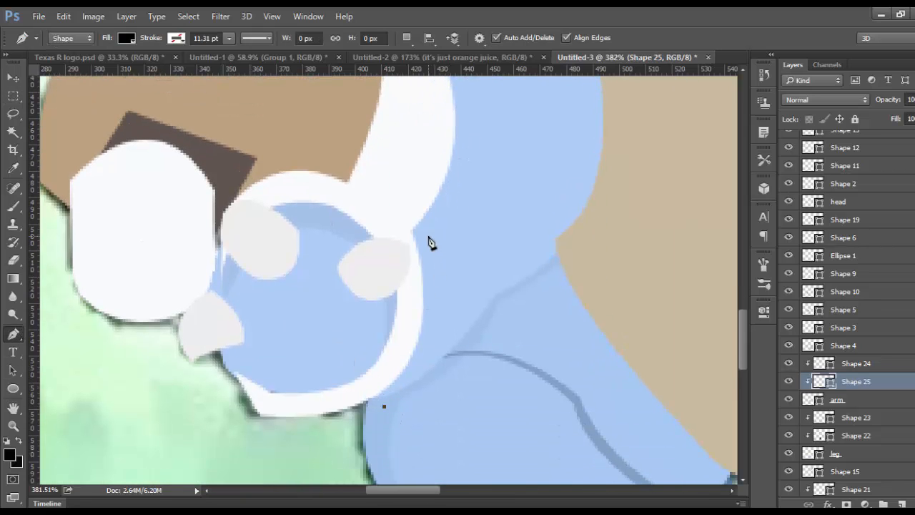
drag(429, 237, 404, 116)
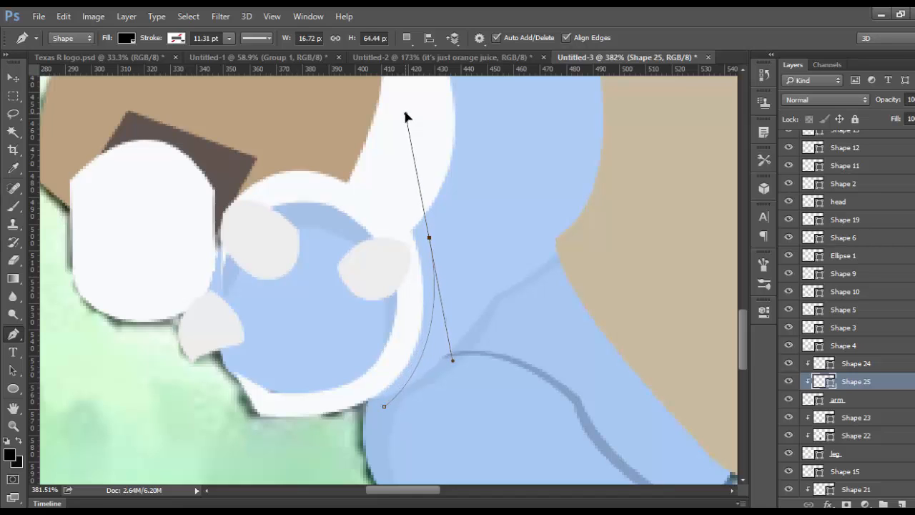
alt+click(429, 237)
scroll(499, 208, up, 4)
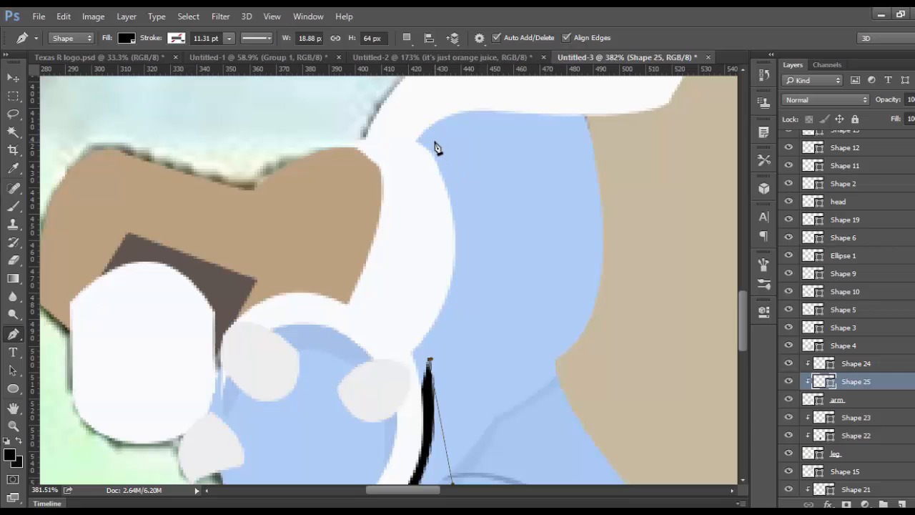
drag(438, 142, 352, 108)
scroll(443, 151, down, 4)
key(ctrl+z)
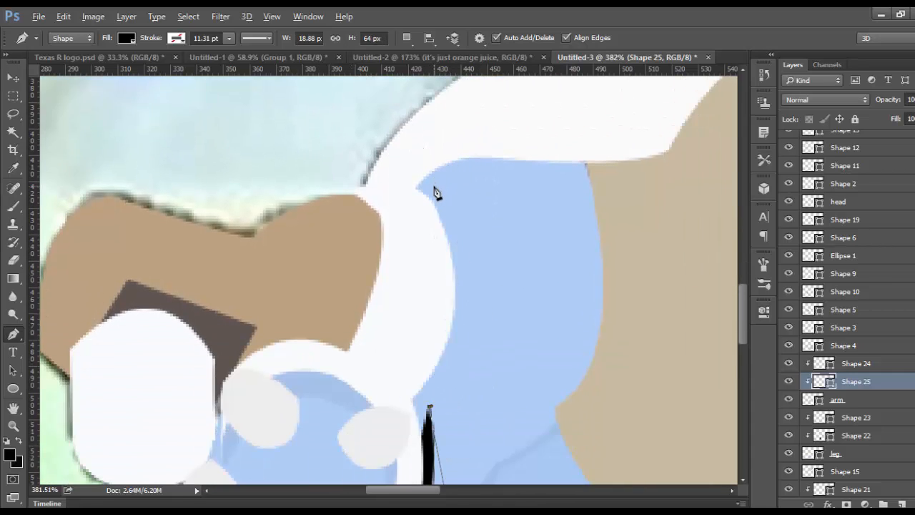
Continue the arm shading outline in a curve along the white arm band up to the shoulder, about 150 px tall overall.
scroll(436, 191, down, 1)
scroll(438, 190, up, 3)
scroll(438, 190, down, 3)
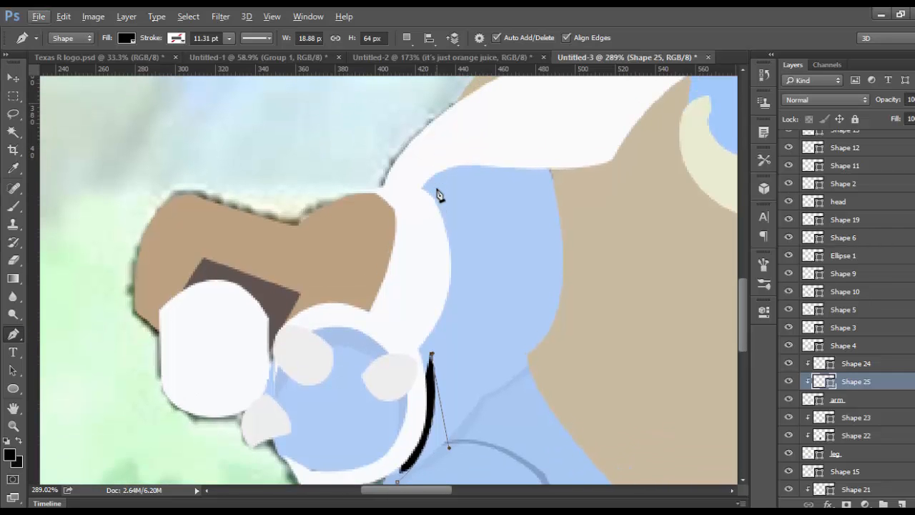
scroll(438, 190, up, 4)
scroll(438, 191, down, 5)
scroll(439, 195, up, 4)
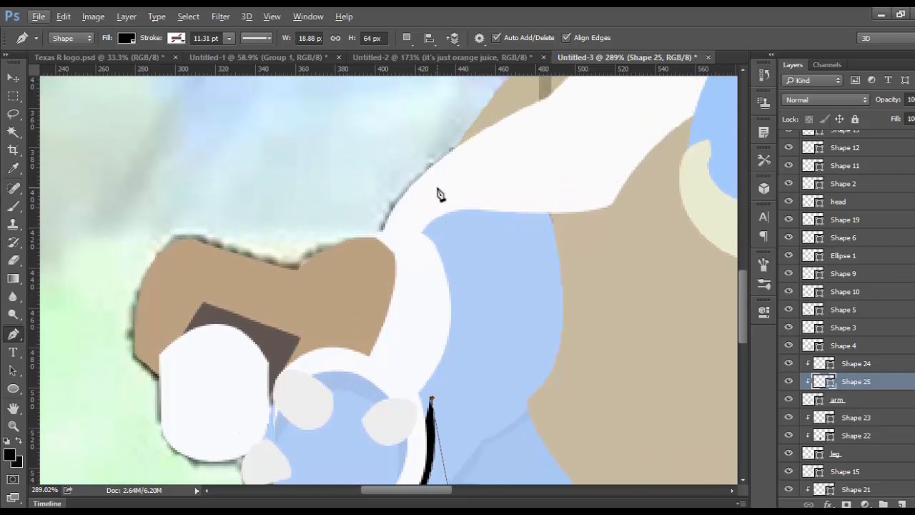
scroll(436, 196, up, 1)
scroll(438, 200, down, 5)
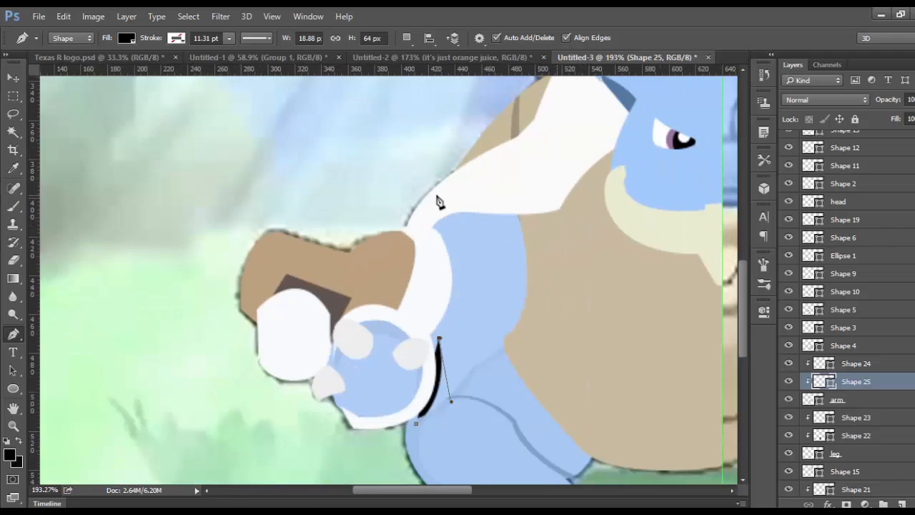
scroll(442, 225, up, 2)
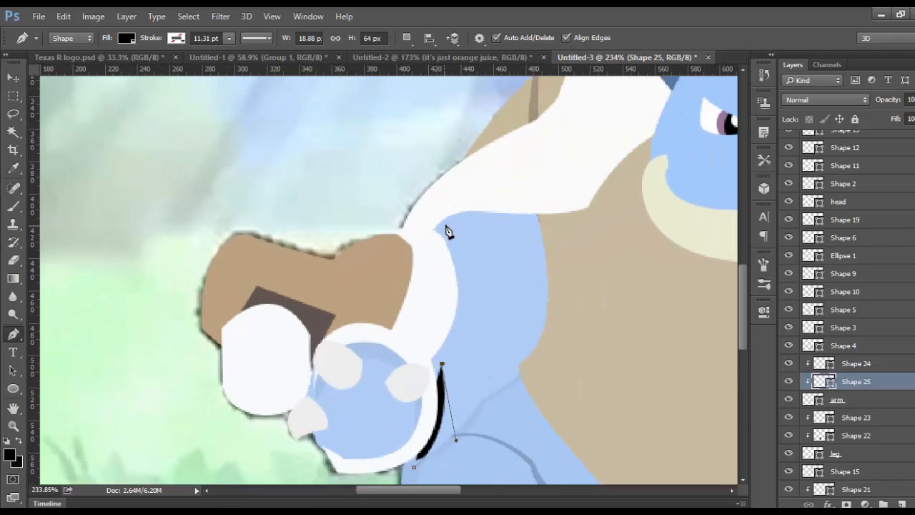
drag(447, 224, 400, 148)
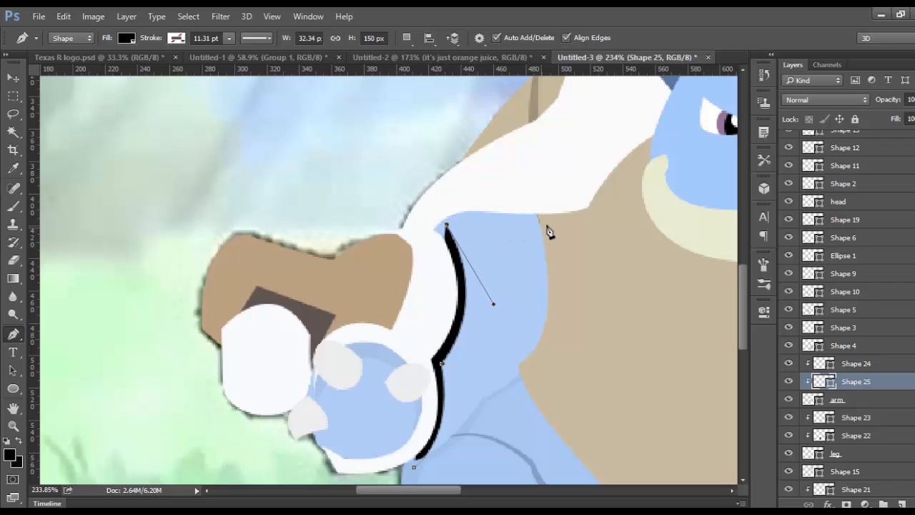
Continue the arm shading outline along the underside of the white shell band past the arm's outer edge, about 97 px wide overall.
drag(548, 224, 602, 240)
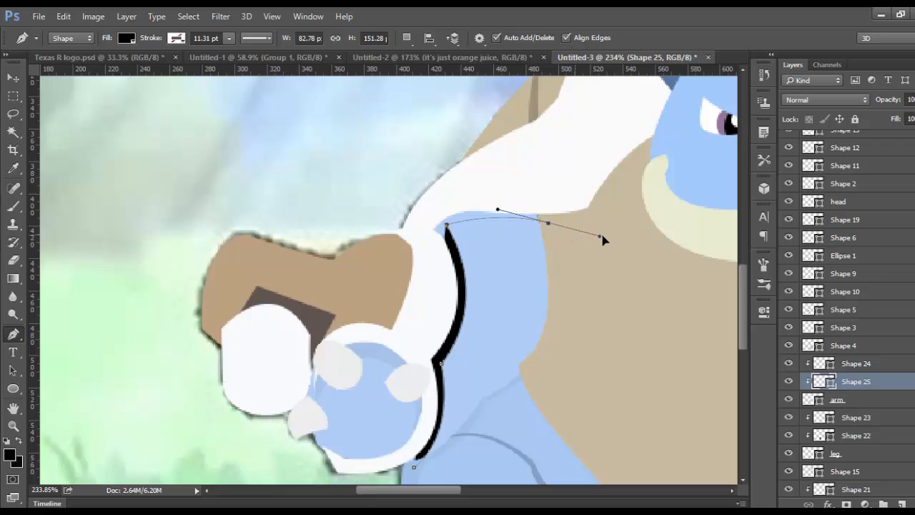
key(ctrl+z)
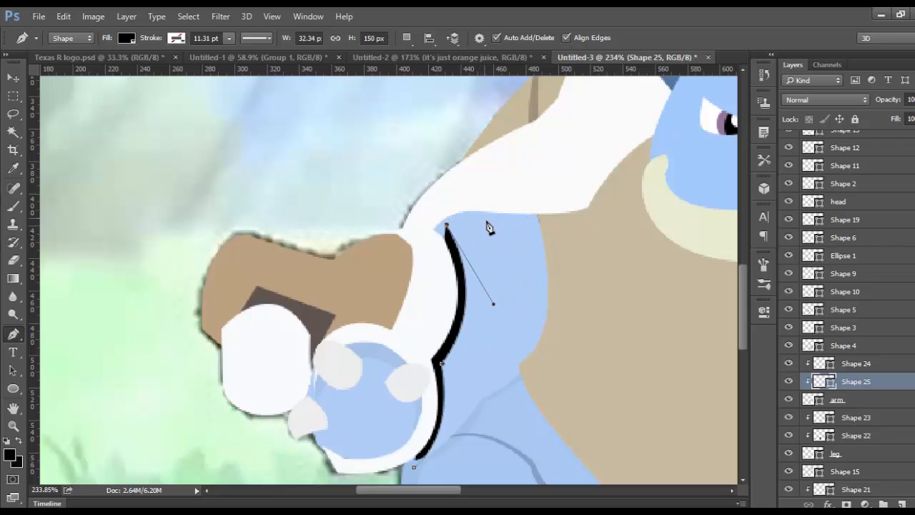
mouse_move(488, 224)
mouse_down()
mouse_move(504, 233)
mouse_move(490, 225)
mouse_up()
drag(570, 218, 581, 217)
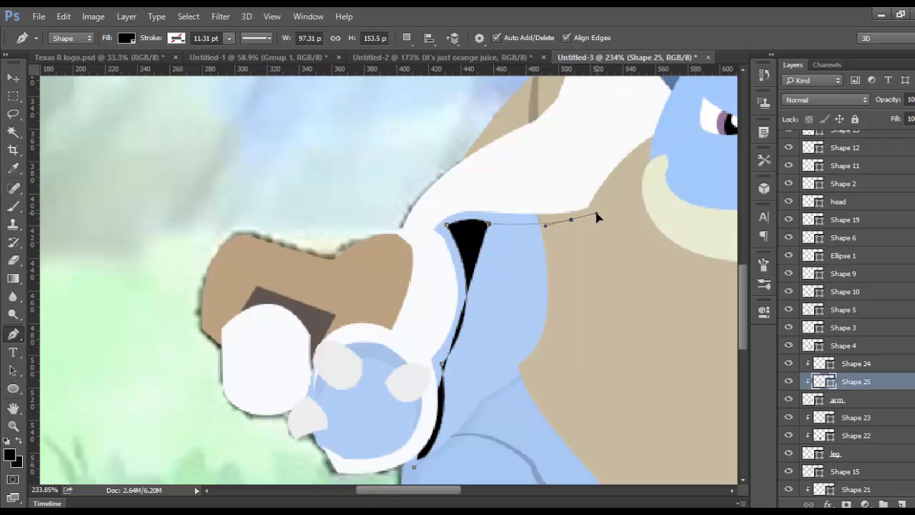
click(565, 194)
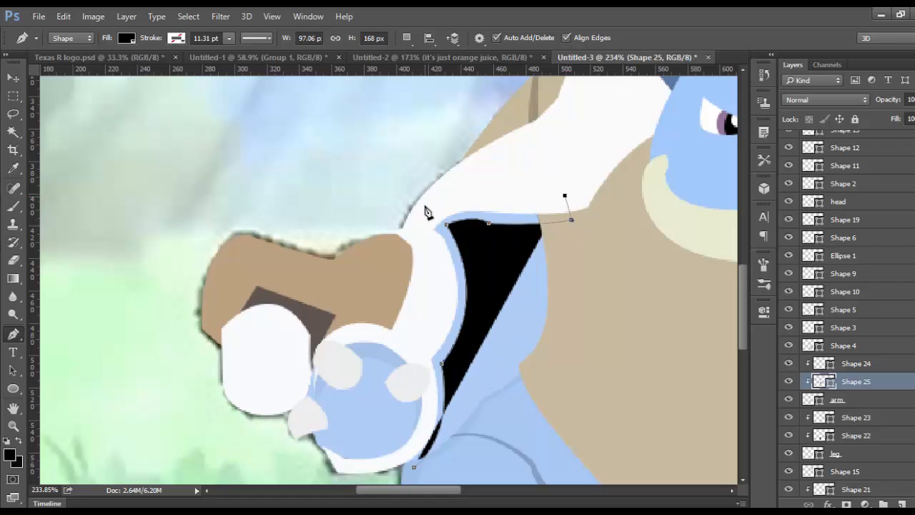
Run the outline back inside the white shell band, arm band and hand rim and close it, about 100 by 169 px overall.
drag(427, 211, 424, 238)
click(427, 279)
click(424, 330)
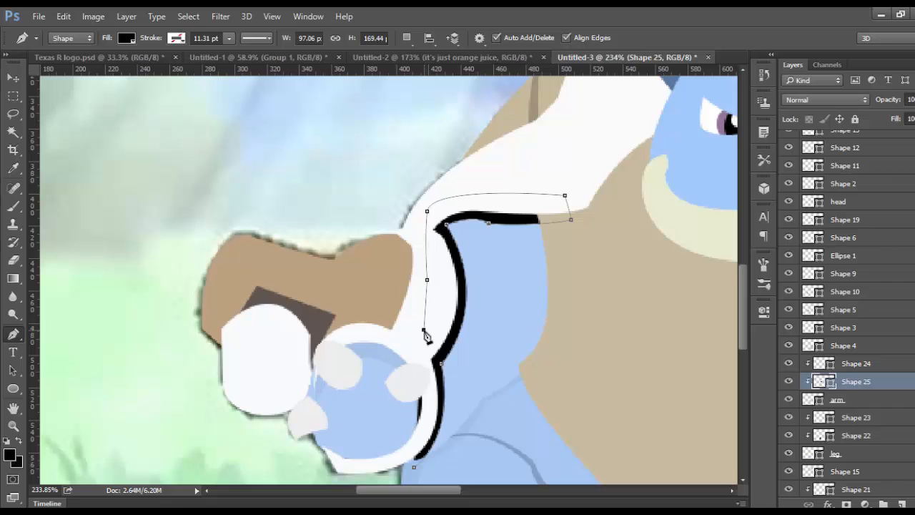
click(422, 359)
click(430, 399)
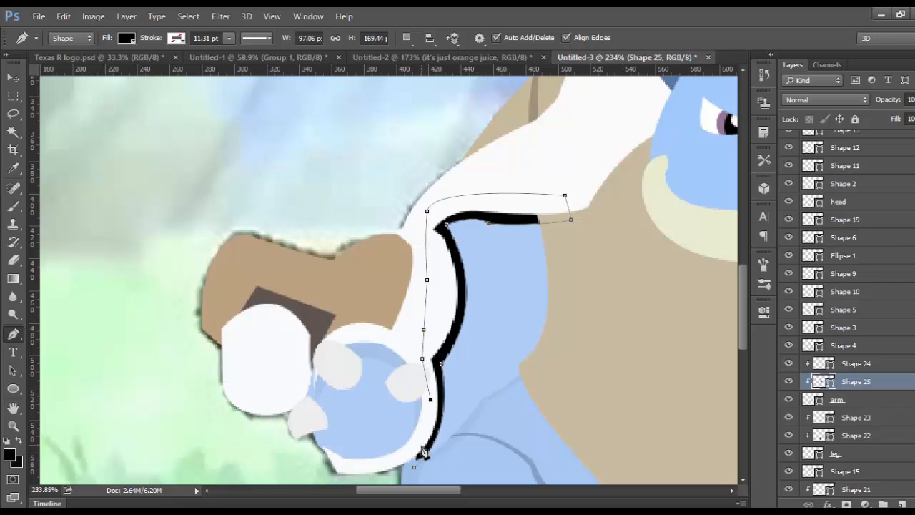
scroll(413, 447, down, 2)
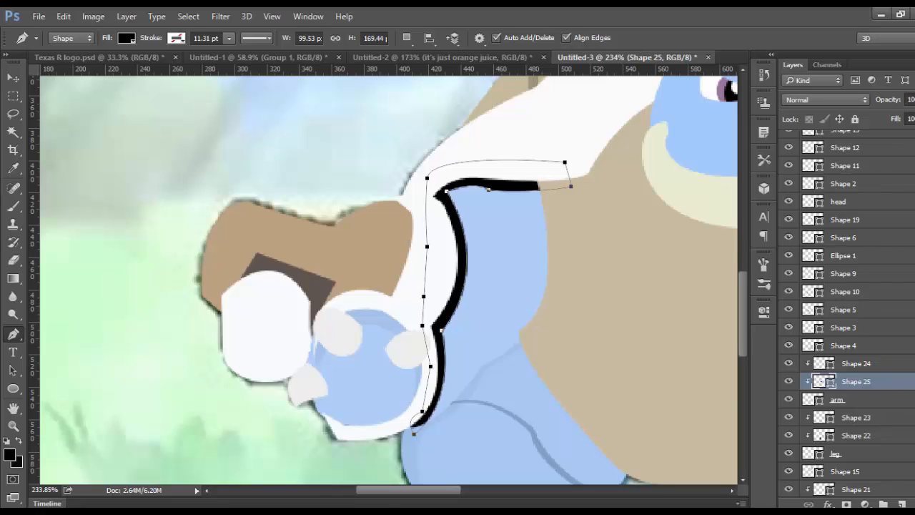
Lower the arm shading's opacity to 4% and check it against the arm and leg without the path outline.
click(914, 99)
drag(914, 115, 867, 112)
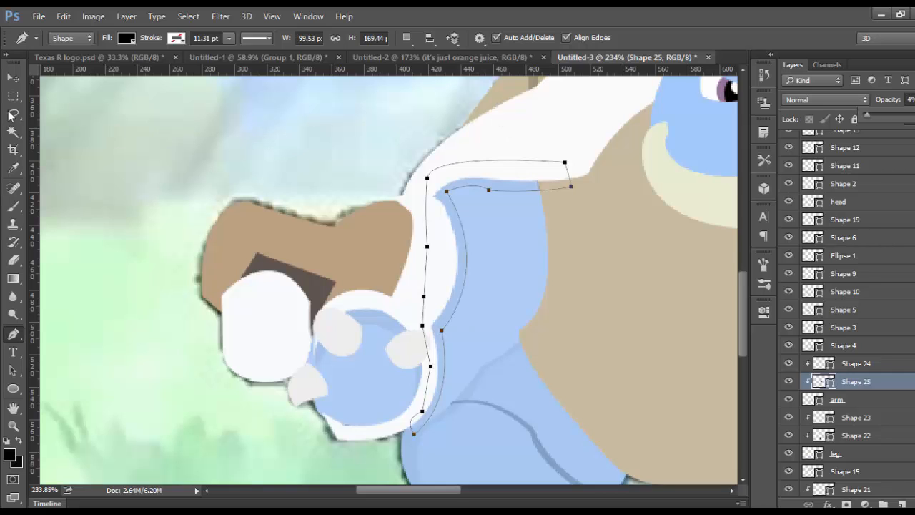
click(13, 96)
scroll(143, 112, down, 5)
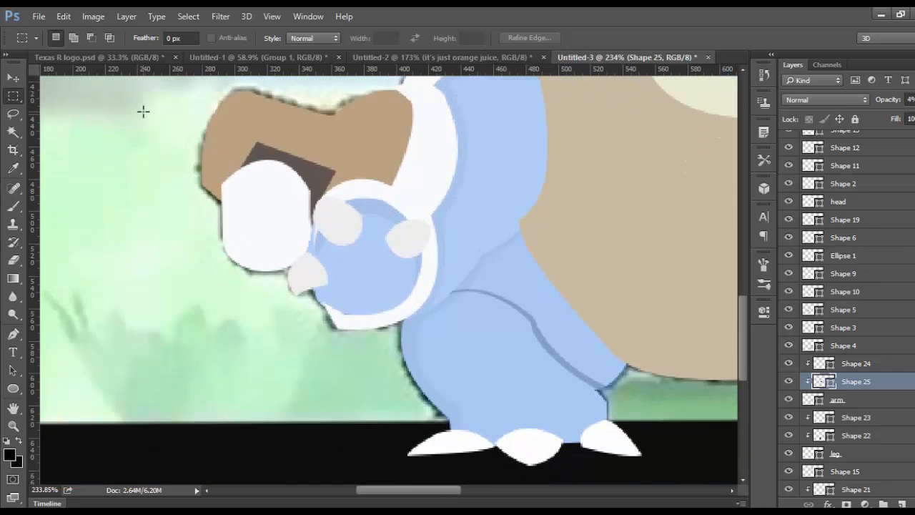
scroll(143, 111, up, 6)
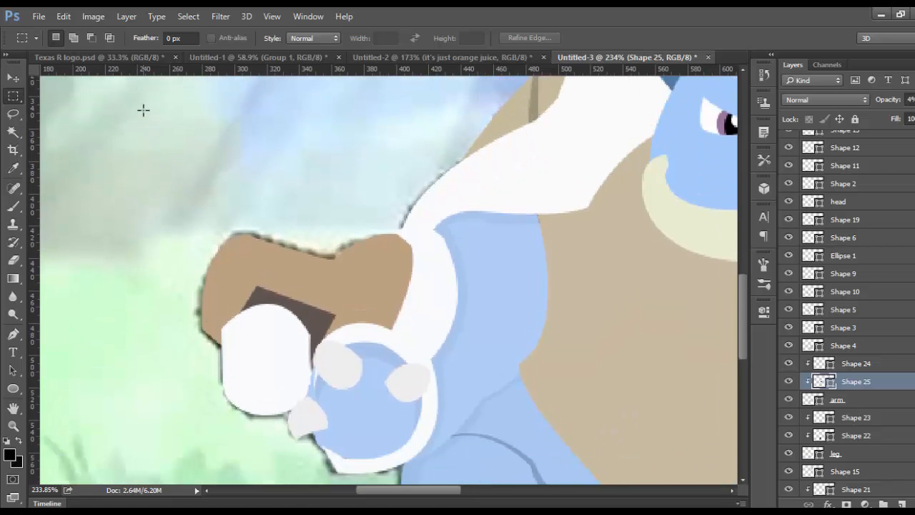
scroll(272, 292, down, 5)
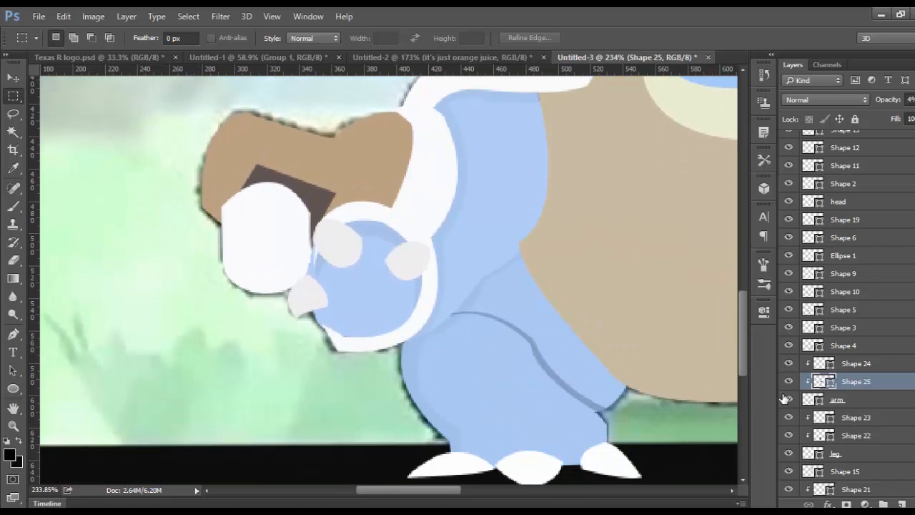
Add a new layer directly above arm, beneath the arm shading and clipped to the arm shape.
click(789, 399)
click(788, 399)
click(846, 403)
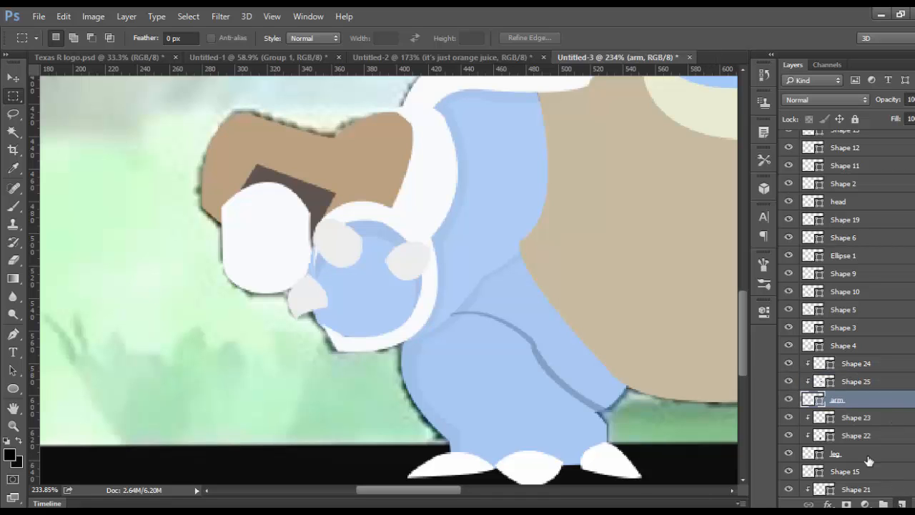
key(ctrl+shift+alt+n)
scroll(587, 165, up, 2)
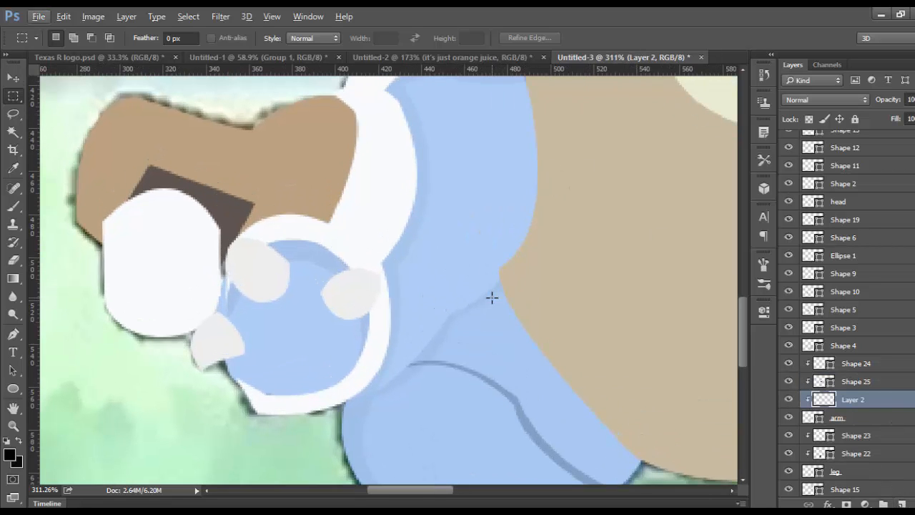
scroll(497, 306, down, 1)
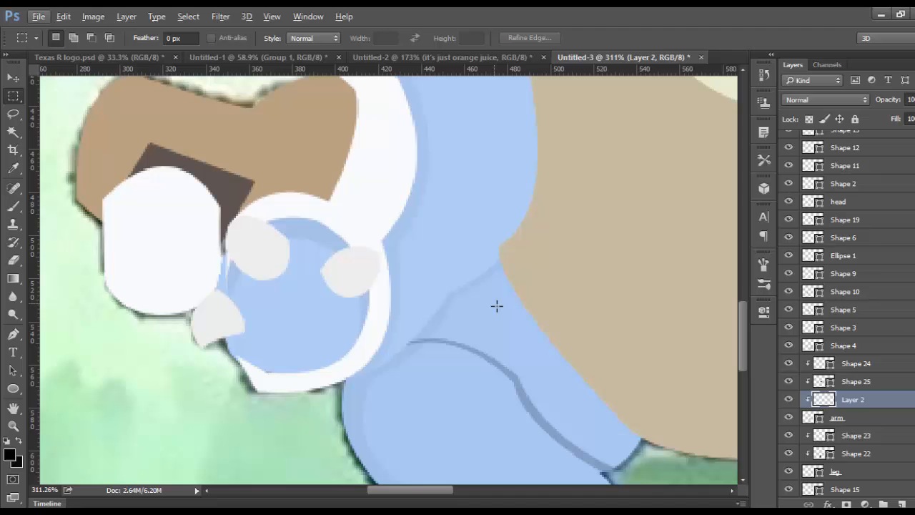
click(789, 417)
click(788, 417)
Draw a thin black Pen tool crescent as the elbow crease, curving from the hand's white rim to the leg, about 45 by 44 px.
click(15, 335)
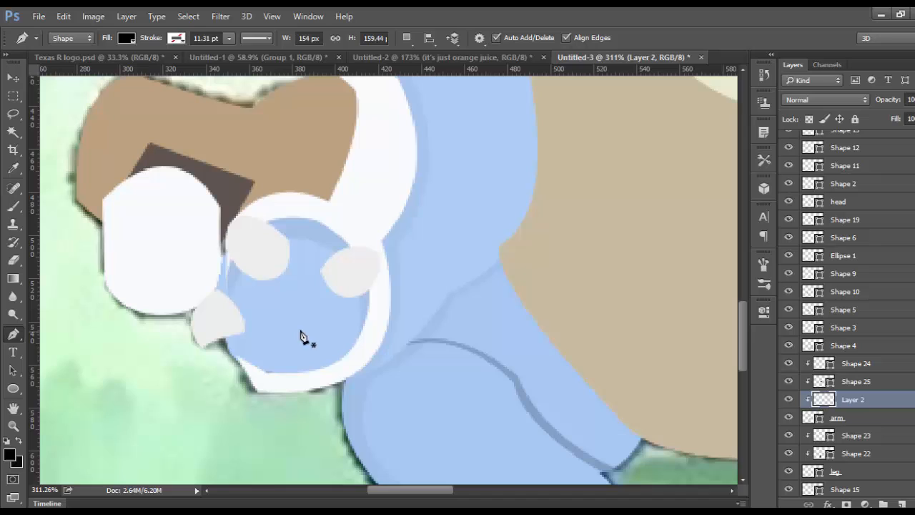
click(451, 308)
drag(355, 215, 273, 222)
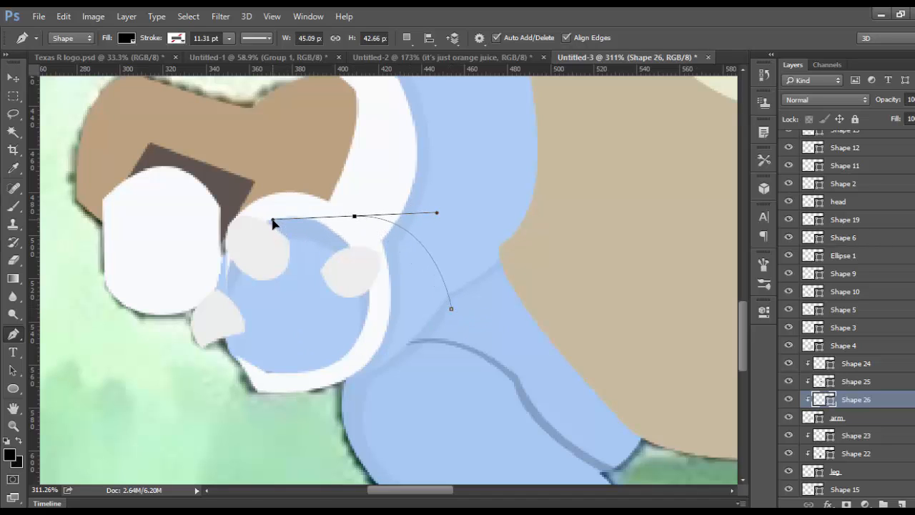
alt+click(353, 216)
click(451, 309)
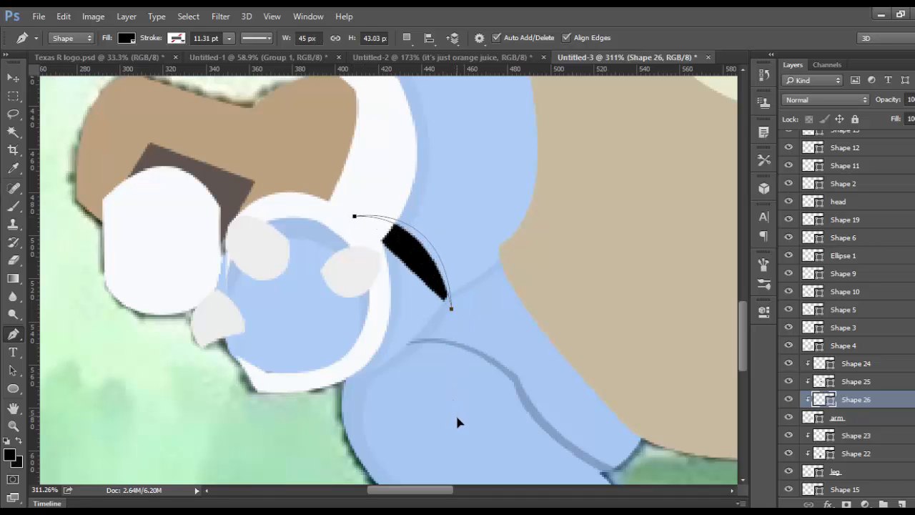
drag(456, 416, 456, 417)
scroll(465, 401, down, 2)
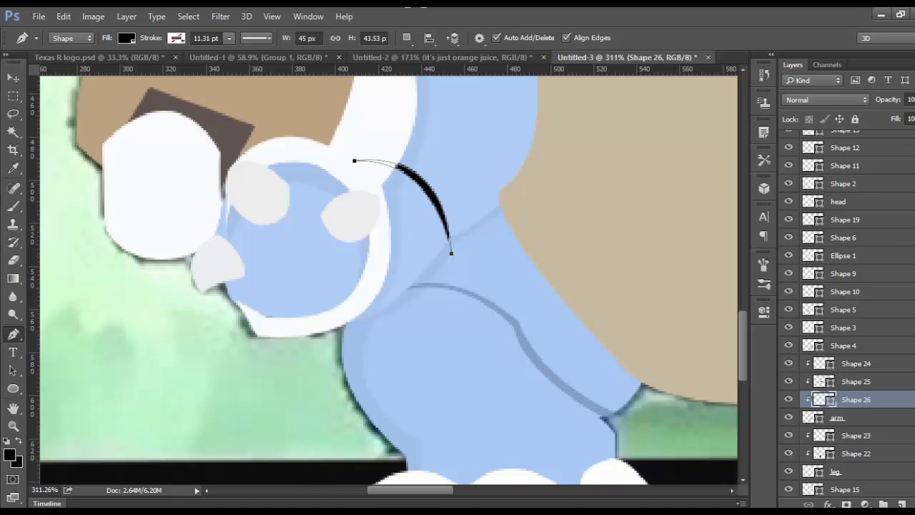
Lower the elbow crease's opacity to 21% and check it on the arm without the path outline.
click(914, 99)
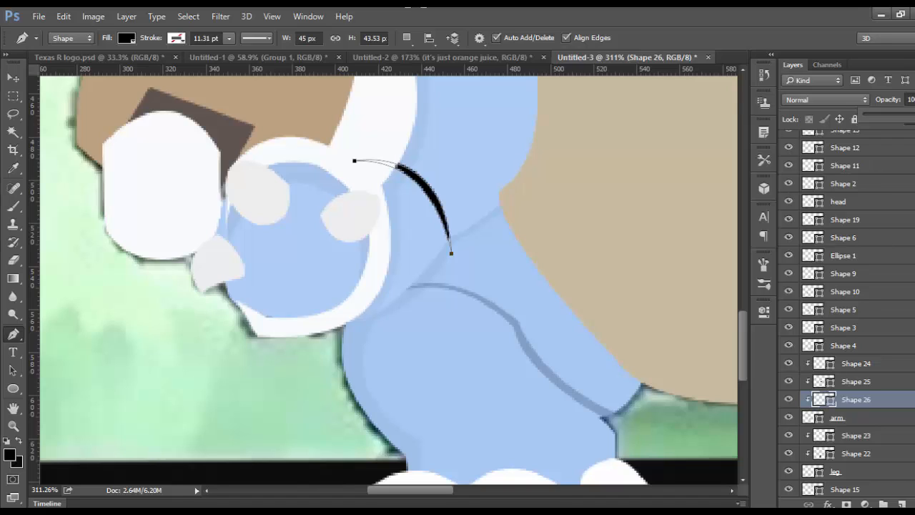
mouse_move(906, 118)
mouse_down()
mouse_move(873, 111)
mouse_move(879, 117)
mouse_up()
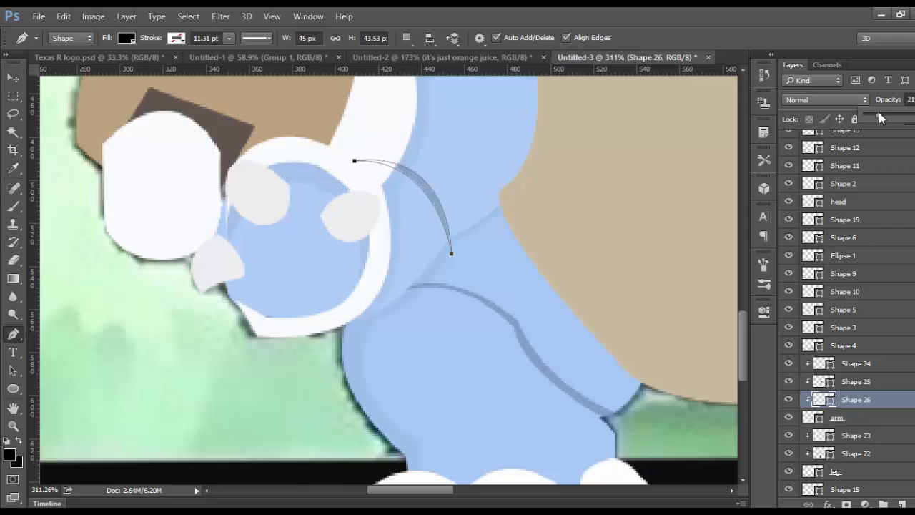
click(13, 96)
scroll(307, 178, up, 3)
scroll(336, 161, up, 2)
scroll(344, 152, down, 8)
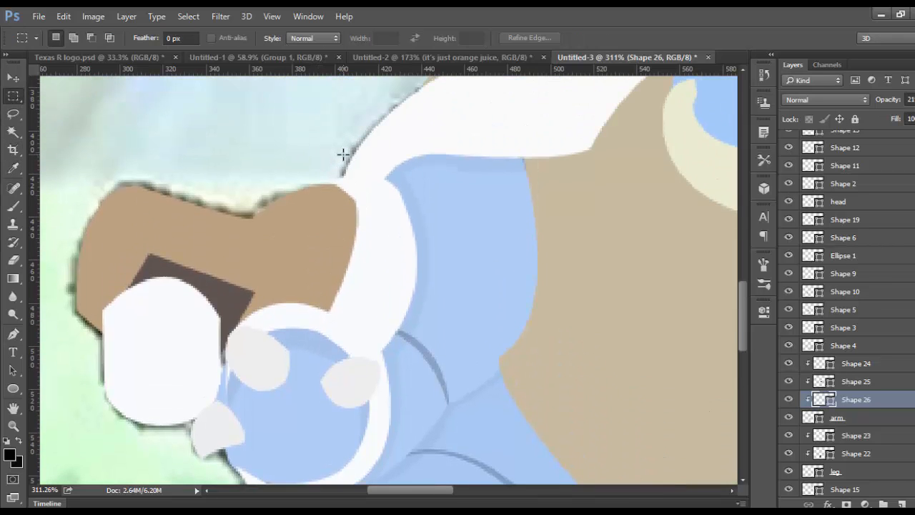
Examine the traced half-figure against the dark background with the reference image layer hidden, and show the reference again.
scroll(346, 156, down, 1)
scroll(374, 179, up, 2)
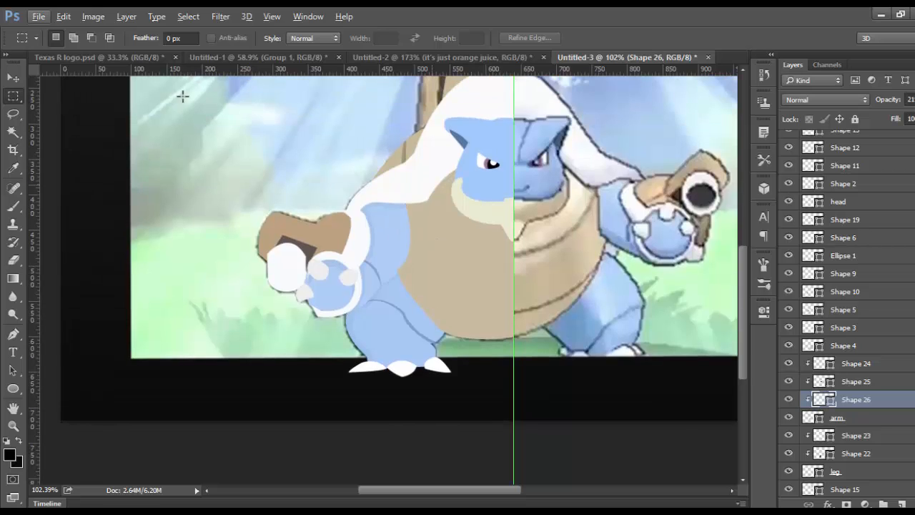
scroll(248, 205, up, 1)
scroll(820, 400, down, 2)
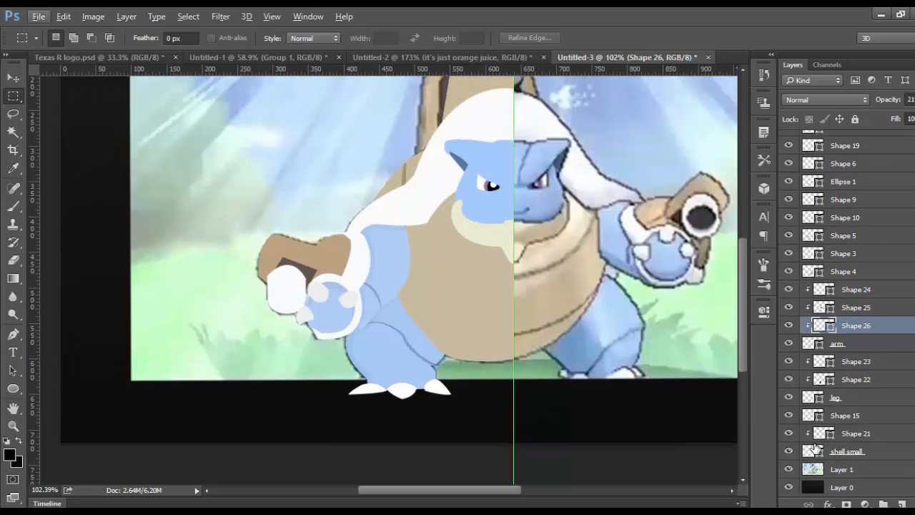
click(788, 469)
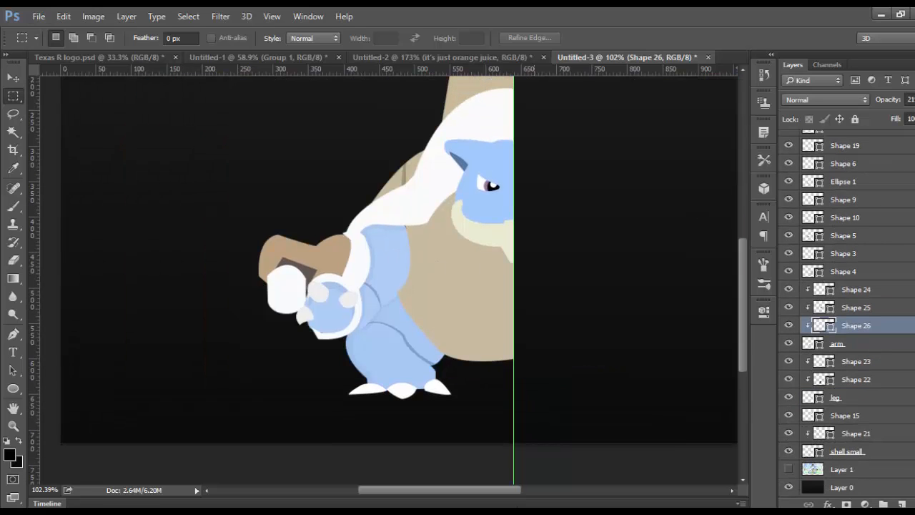
scroll(501, 322, up, 3)
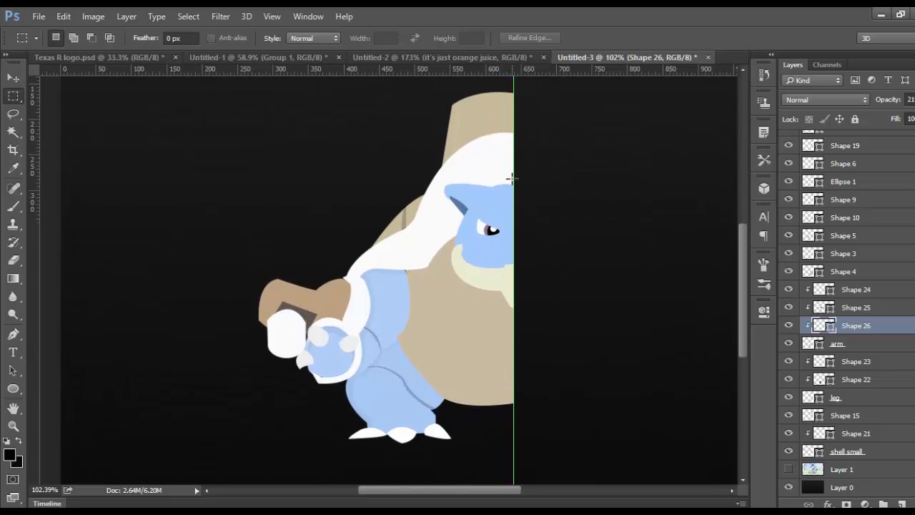
scroll(544, 214, down, 5)
scroll(545, 216, up, 8)
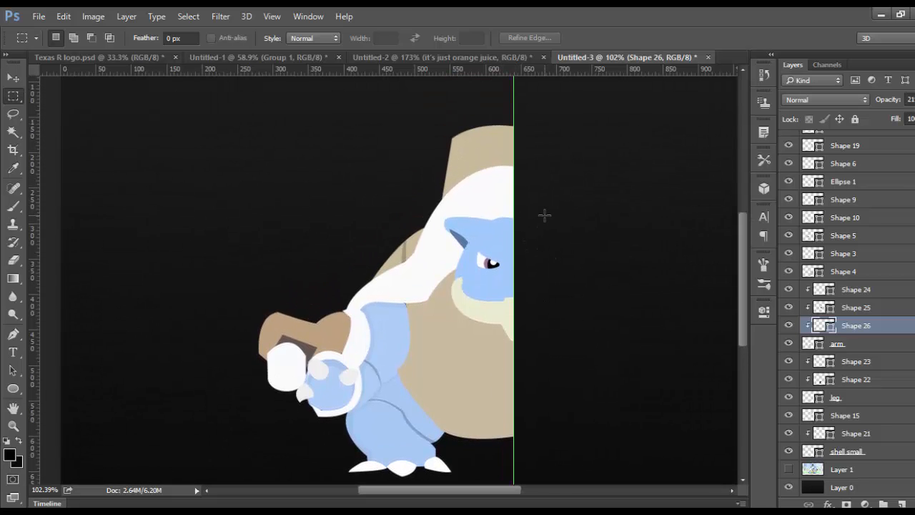
scroll(545, 215, down, 3)
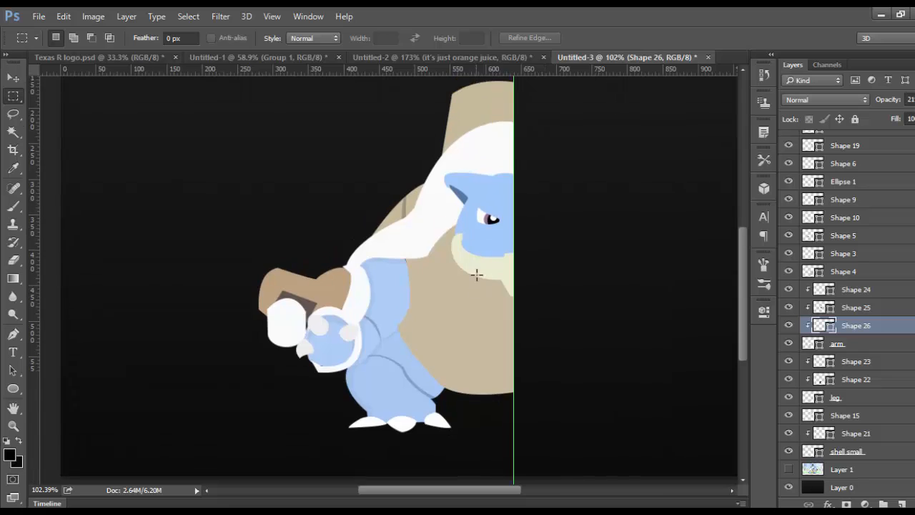
scroll(476, 274, down, 3)
click(789, 470)
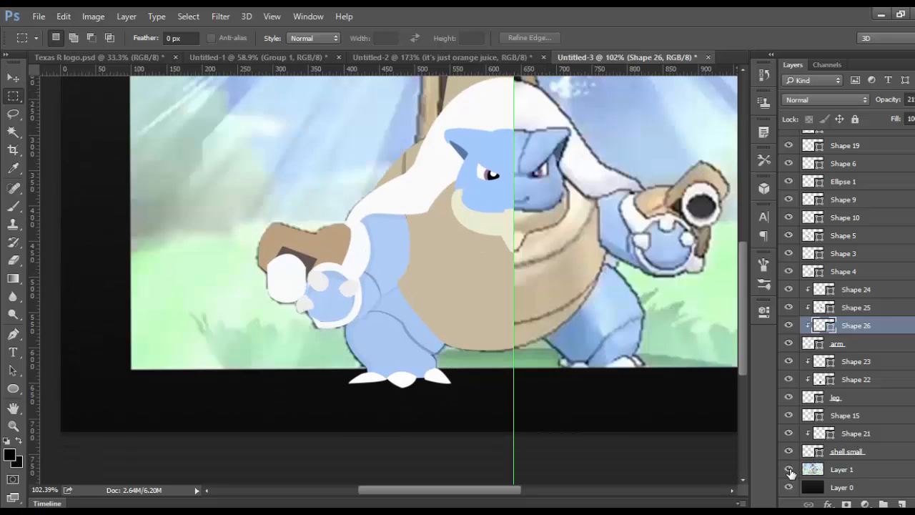
scroll(239, 303, up, 5)
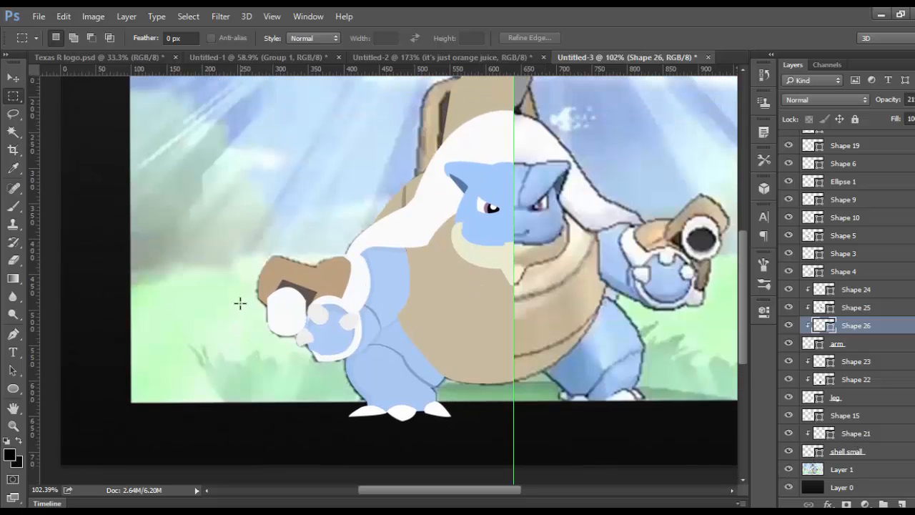
Identify the beige belly shape's layer by toggling its visibility, and rename it as stomach.
scroll(239, 303, down, 2)
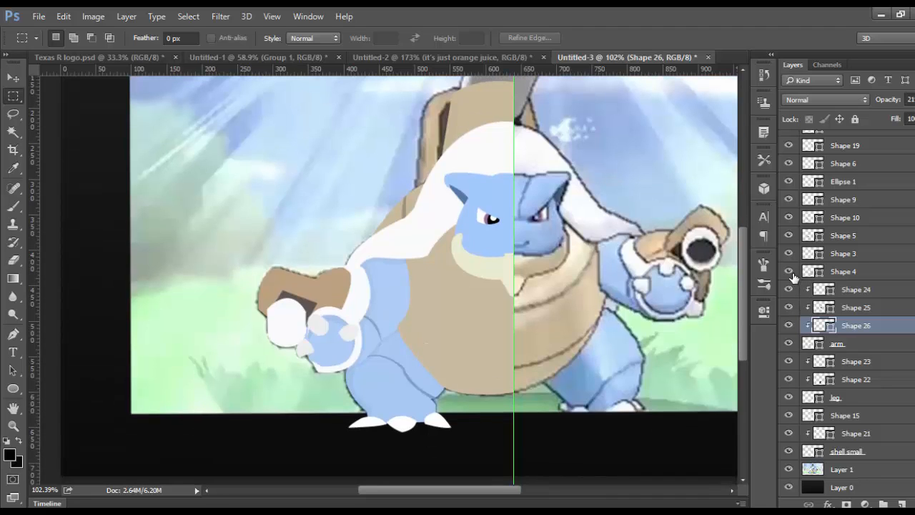
click(790, 273)
click(790, 272)
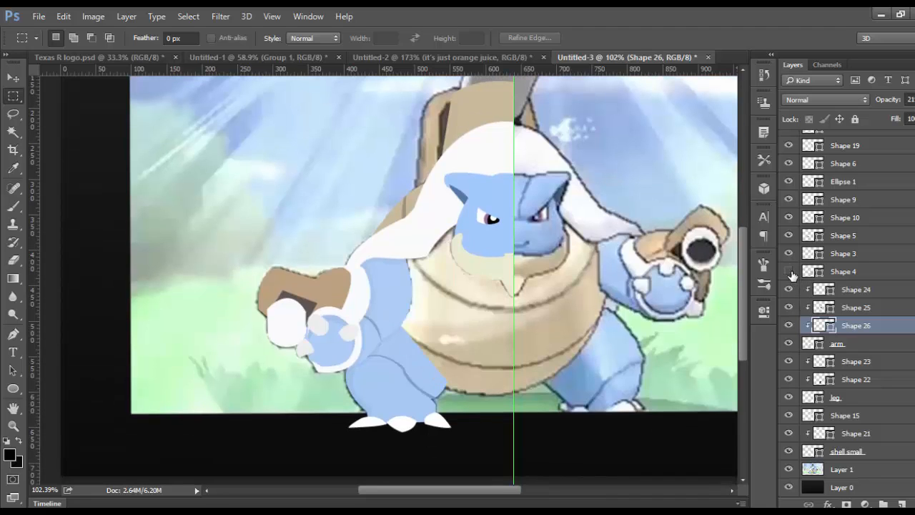
click(790, 273)
click(790, 273)
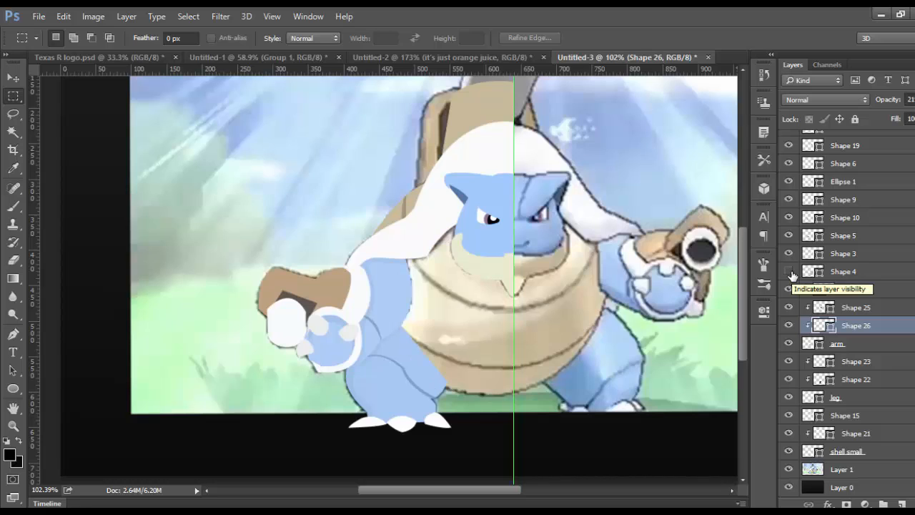
click(790, 273)
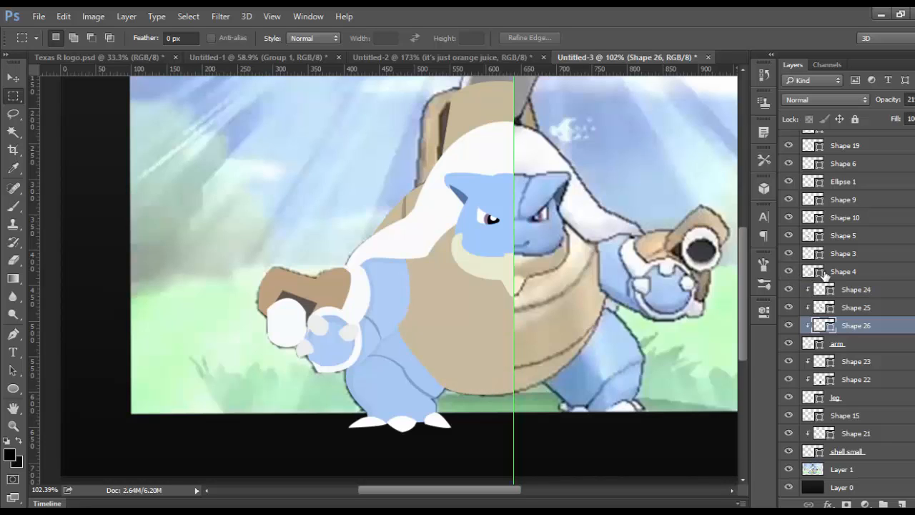
click(829, 272)
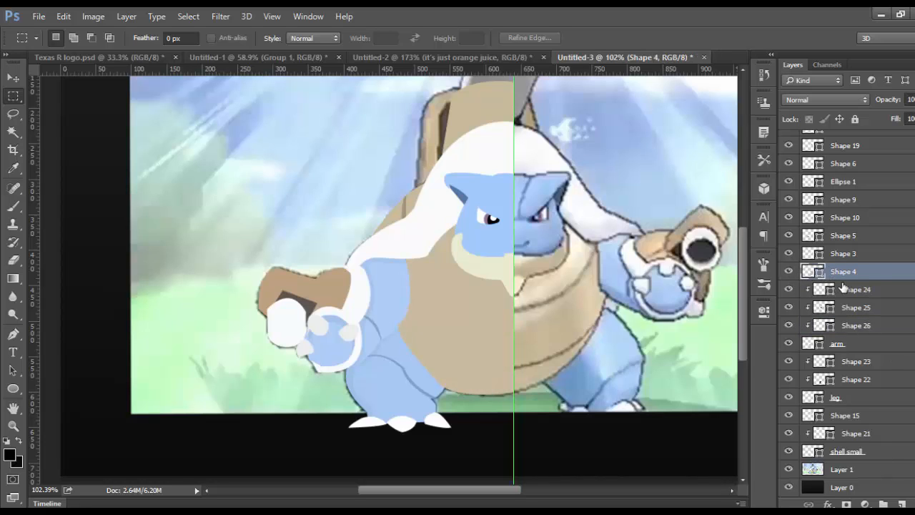
double_click(844, 271)
text(stomach)
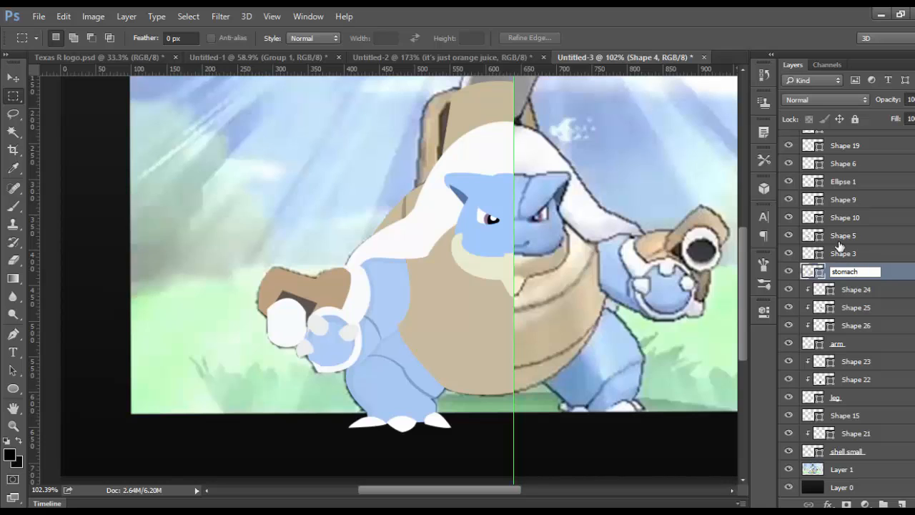
Add a new empty layer directly above the stomach layer and make it a clipping mask on the stomach shape.
key(Return)
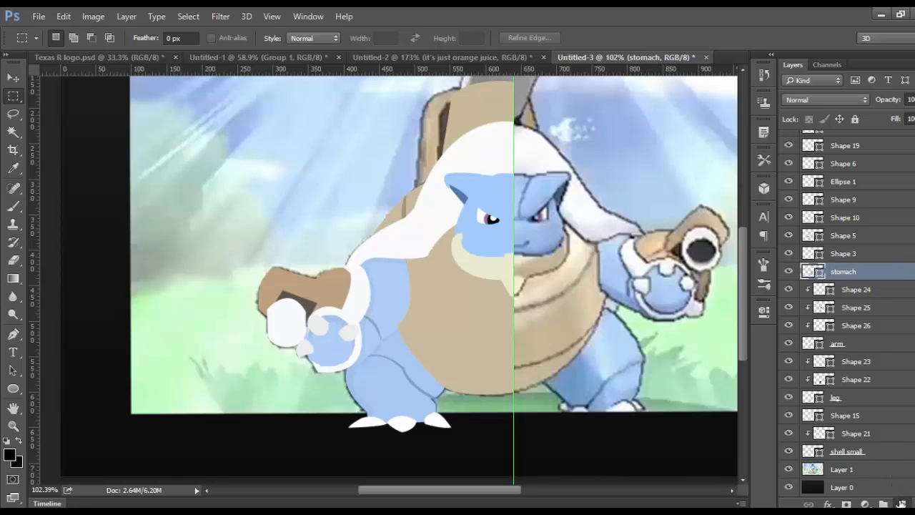
click(901, 504)
right_click(851, 272)
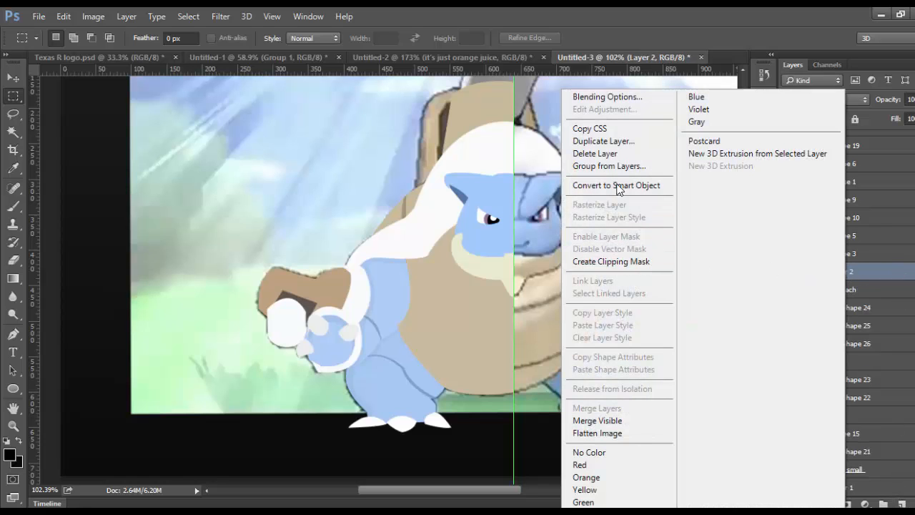
click(622, 261)
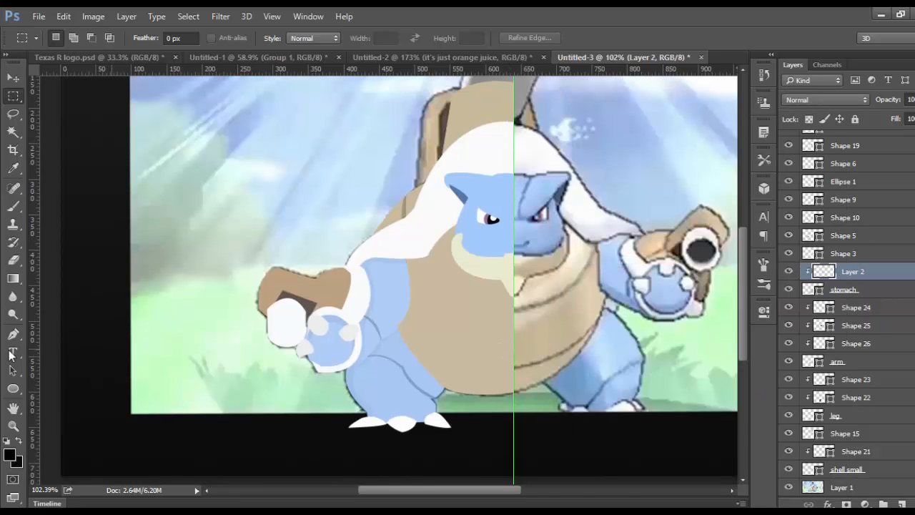
Start a black Pen tool crease across the lower stomach, curving from the arm down to the vertical centre guide, about 168 by 61 px.
click(13, 334)
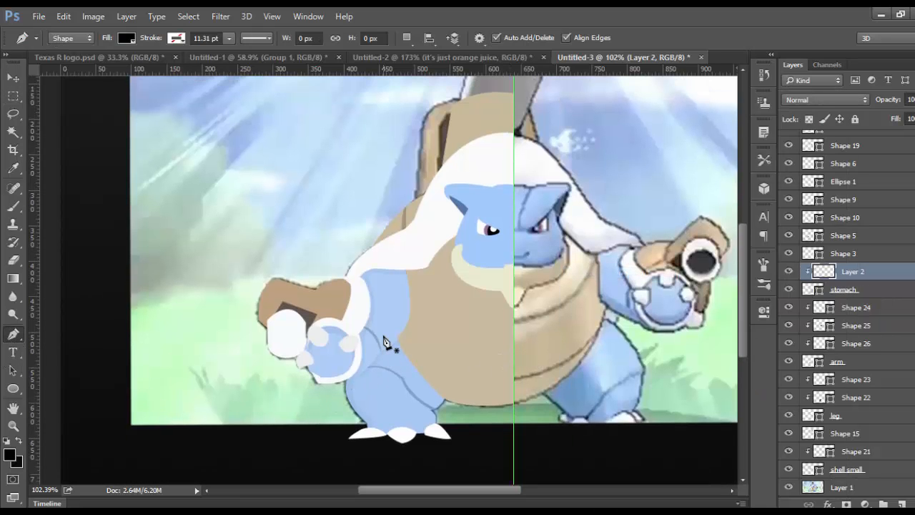
scroll(383, 328, down, 4)
scroll(386, 321, up, 5)
scroll(390, 318, down, 2)
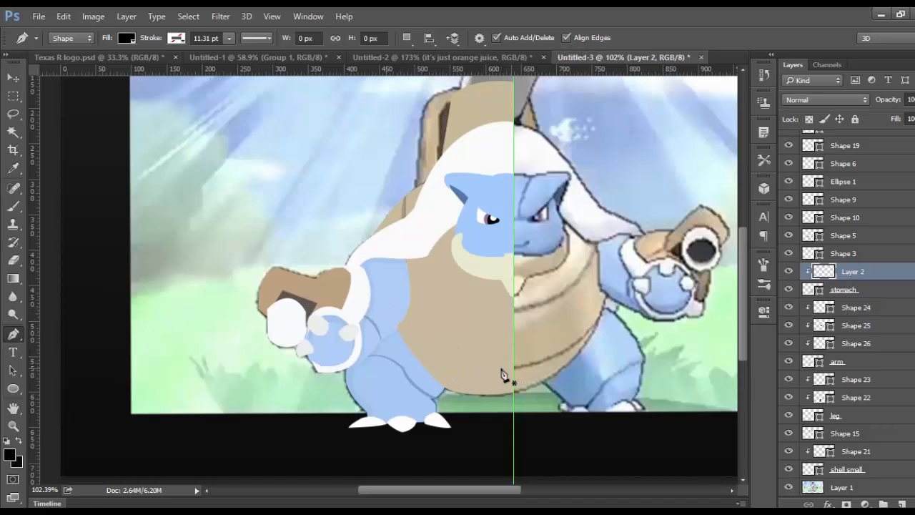
click(394, 319)
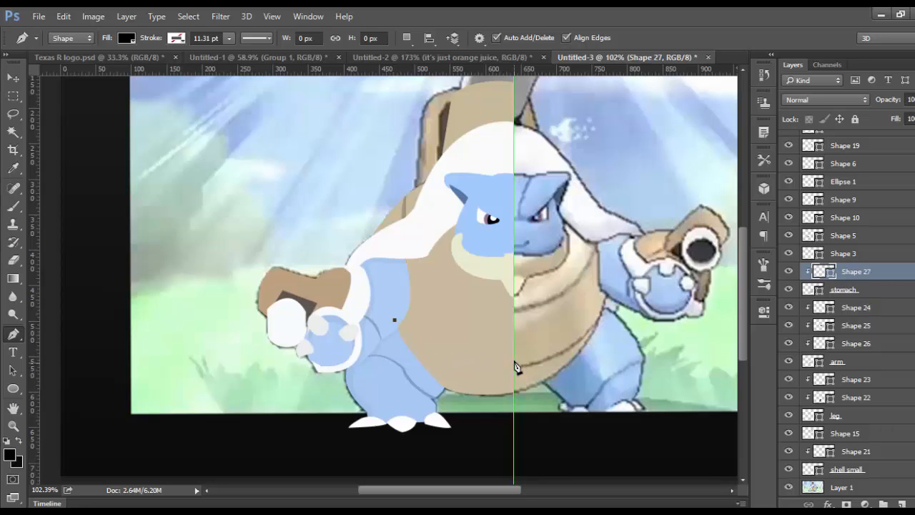
mouse_move(514, 360)
mouse_down()
mouse_move(576, 358)
mouse_move(607, 341)
mouse_move(518, 370)
mouse_move(512, 350)
mouse_up()
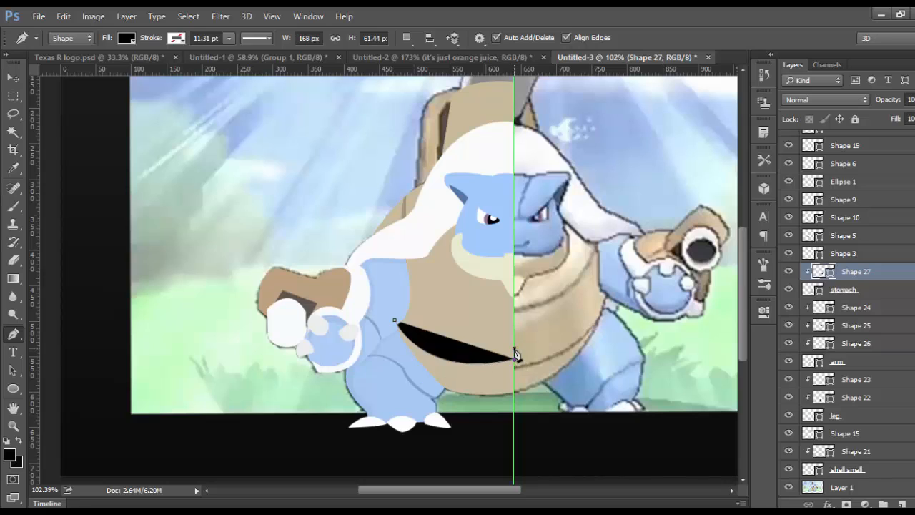
Close the black crease shape across the lower stomach with a curved upper edge.
drag(397, 324, 338, 265)
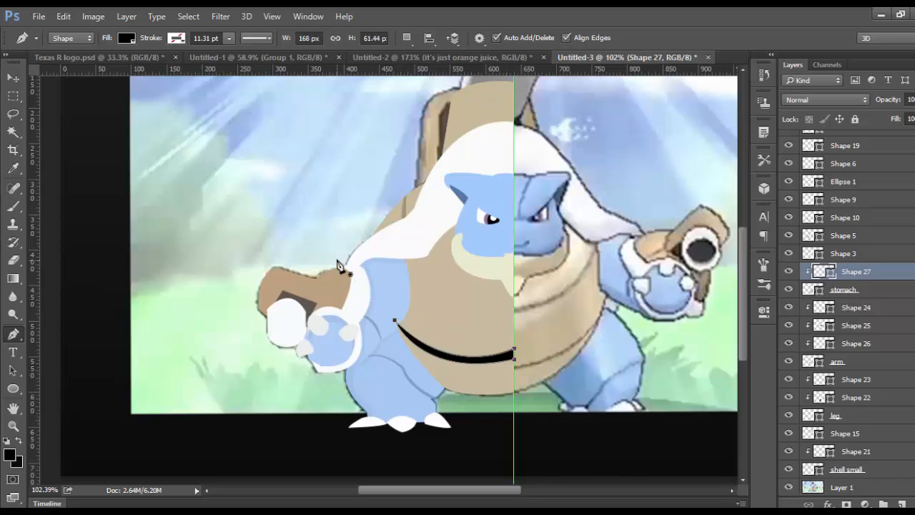
click(20, 98)
click(12, 78)
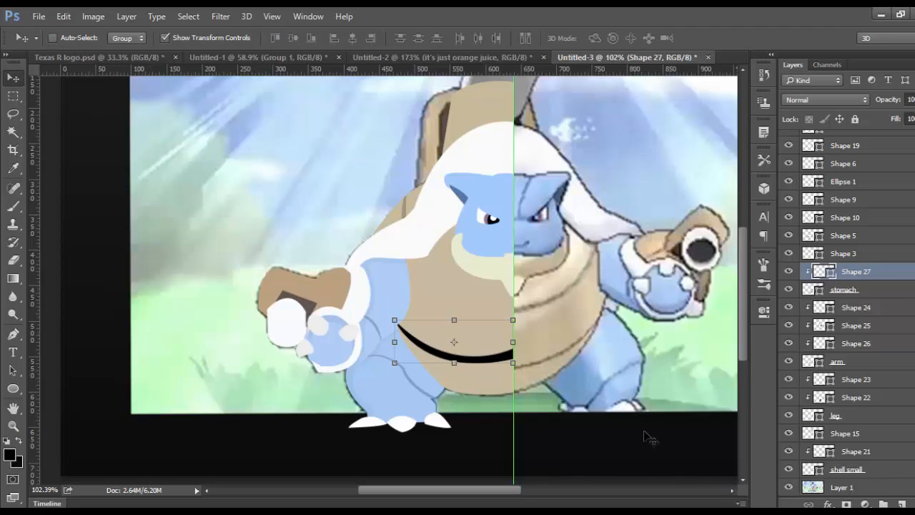
Duplicate the crease shape, unclip the copy from the stomach, flip it horizontally, and align it across the centre guide.
drag(487, 336, 530, 336)
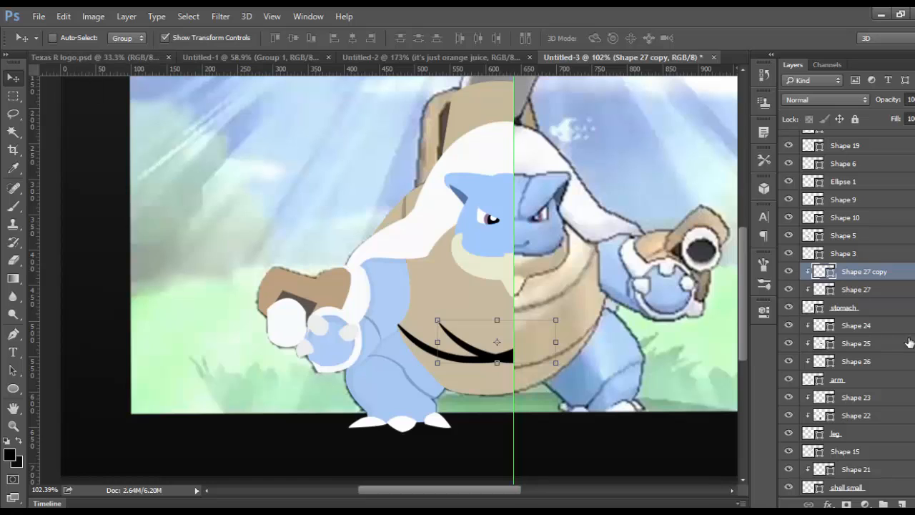
drag(871, 272, 868, 244)
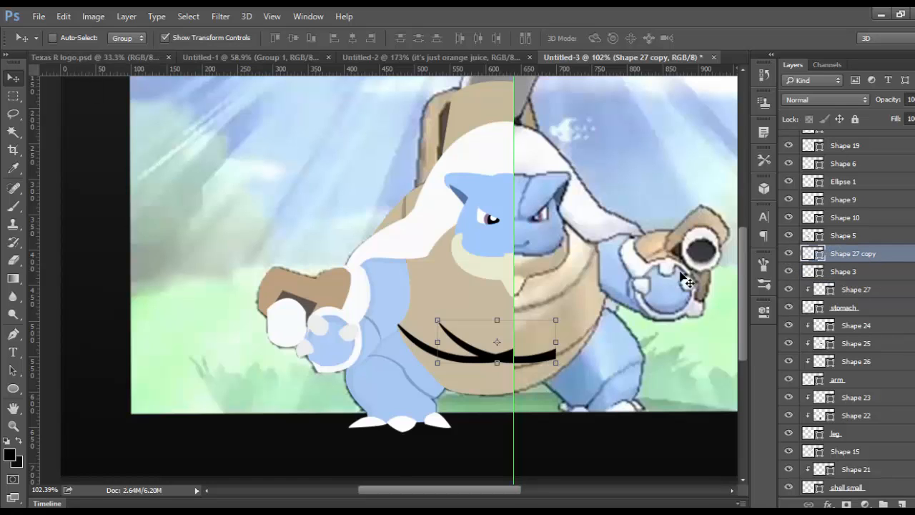
click(63, 16)
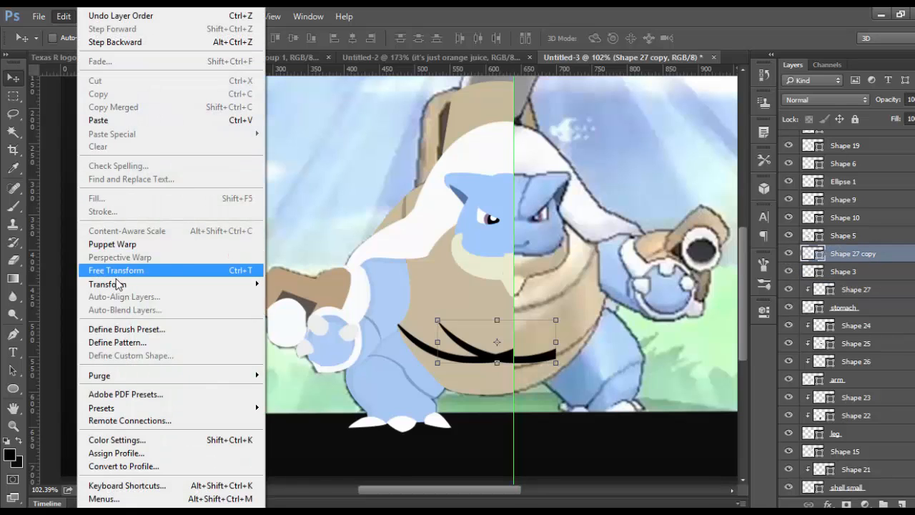
mouse_move(114, 283)
click(373, 432)
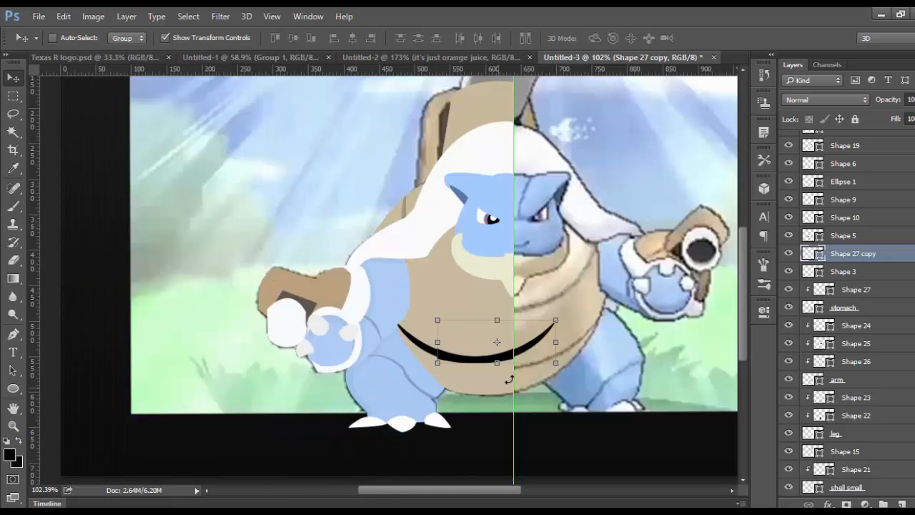
mouse_move(517, 340)
mouse_down()
mouse_move(605, 336)
mouse_move(583, 350)
mouse_move(522, 352)
mouse_up()
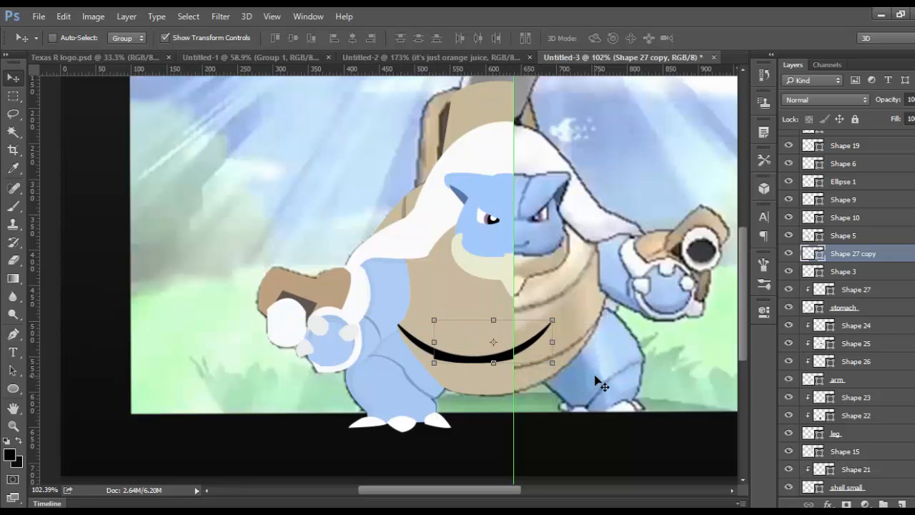
Undo the mirrored copy and the drawing of the stomach crease shape.
key(ctrl+alt+z)
key(ctrl+alt+z)
key(ctrl+alt+z)
key(ctrl+alt+z)
key(ctrl+alt+z)
key(ctrl+alt+z)
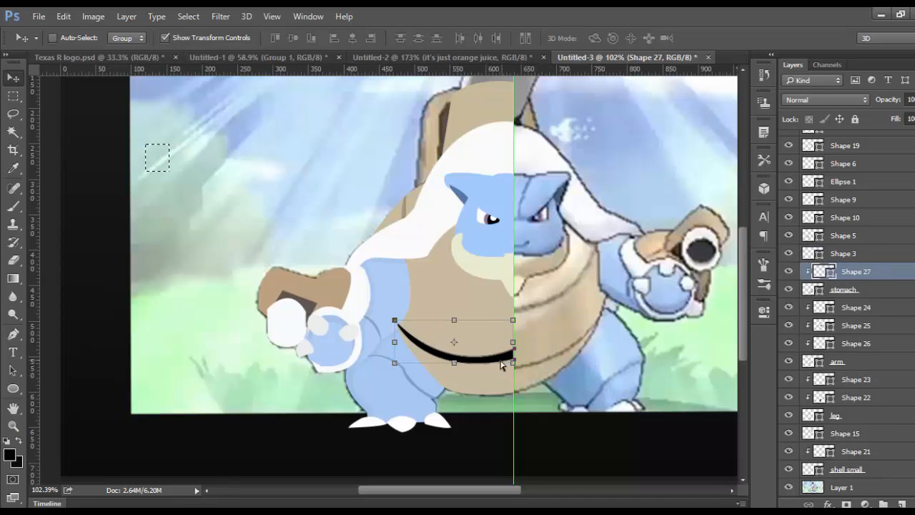
key(ctrl+alt+z)
key(ctrl+alt+z)
key(ctrl+alt+z)
key(ctrl+alt+z)
key(ctrl+alt+z)
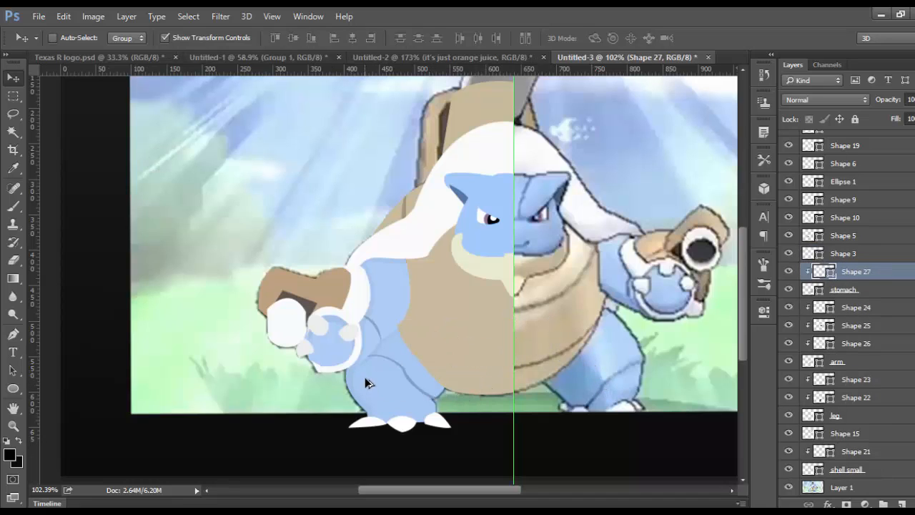
Draw the crease's curved lower edge with the Pen tool from the stomach's outer edge to the centre guide, about 169 px wide and 66 px high.
click(10, 338)
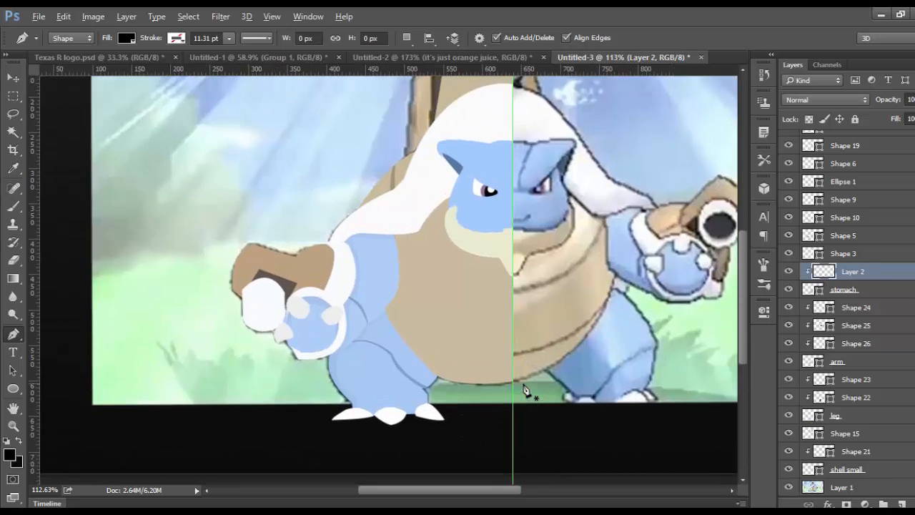
scroll(524, 390, up, 1)
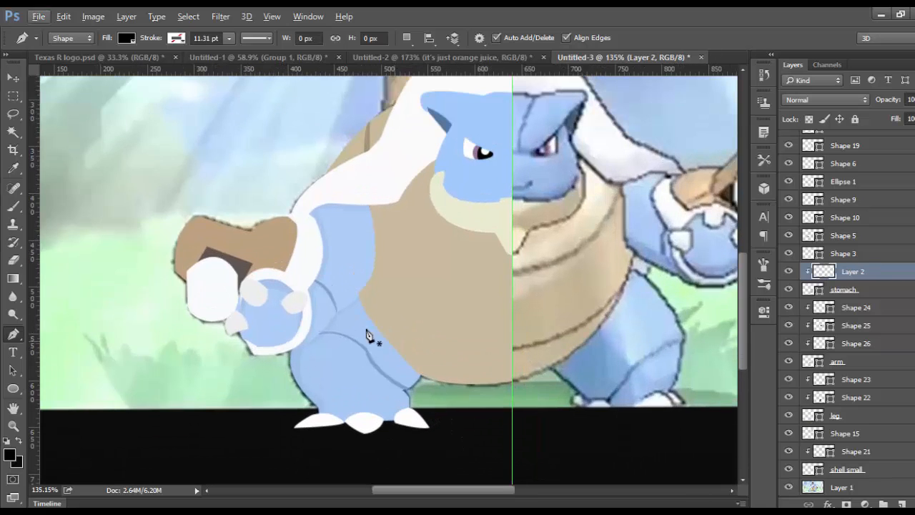
click(354, 286)
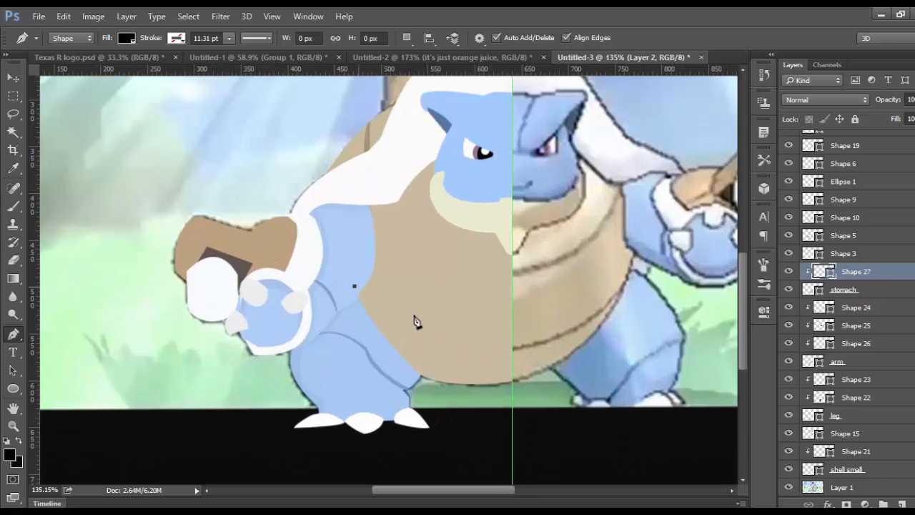
click(512, 349)
drag(539, 354, 661, 344)
scroll(522, 357, up, 5)
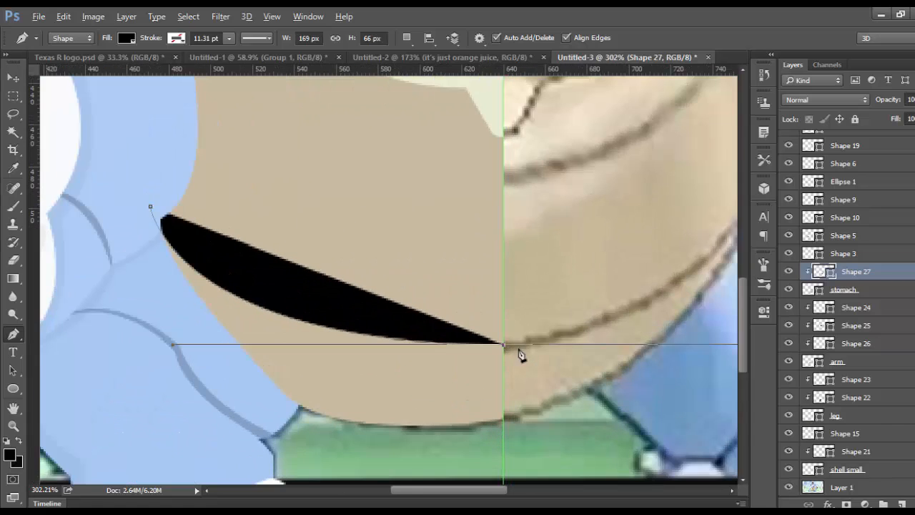
Add a corner point on the centre guide just above the curve's end and close the path as a thin black crease.
click(503, 332)
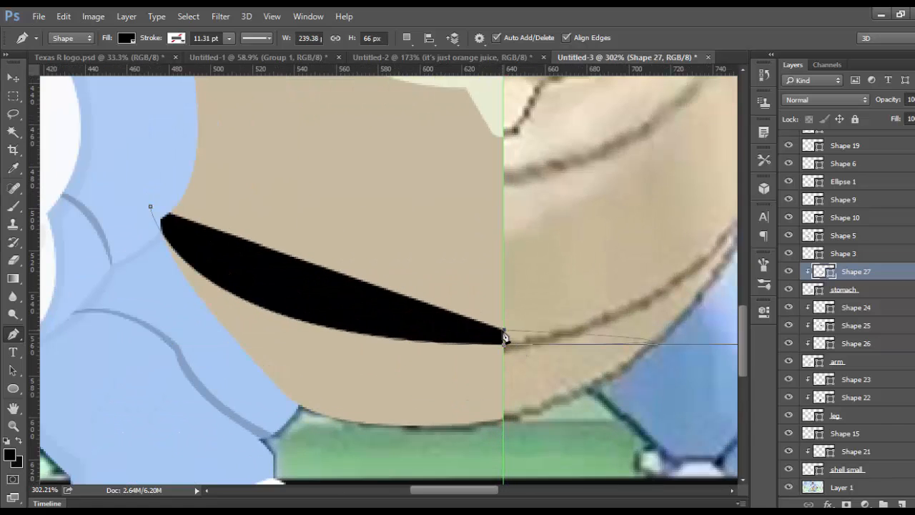
key(ctrl+z)
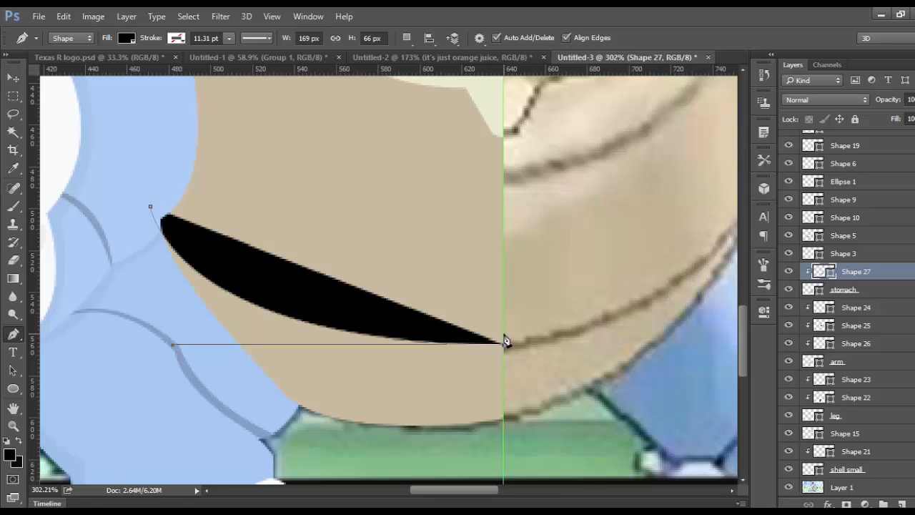
click(504, 336)
scroll(341, 347, up, 6)
scroll(187, 333, down, 1)
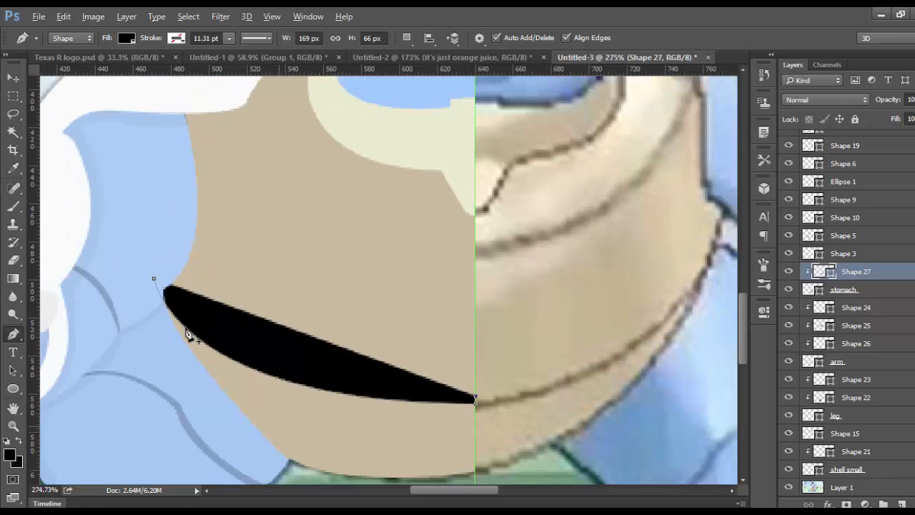
scroll(187, 334, down, 3)
click(163, 282)
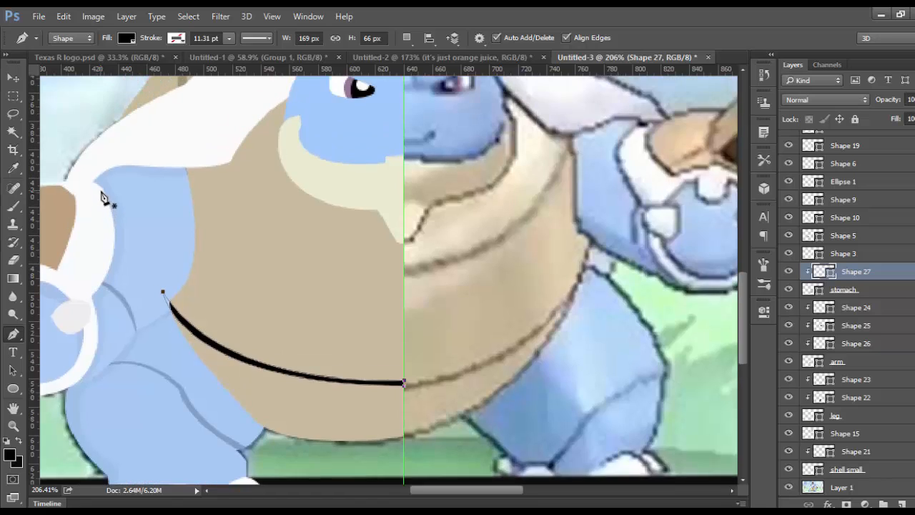
Lower the opacity of the crease shape (Shape 27) to about 46%.
scroll(107, 202, down, 2)
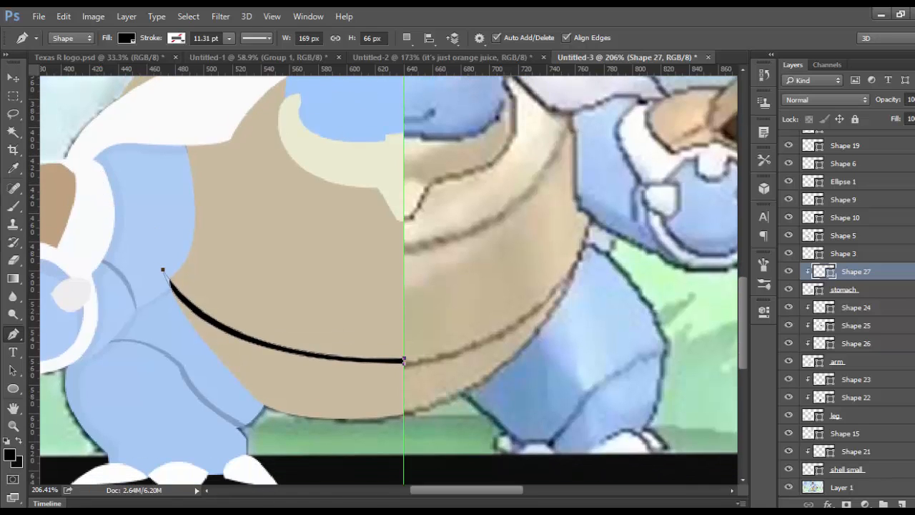
click(914, 100)
drag(914, 119, 900, 118)
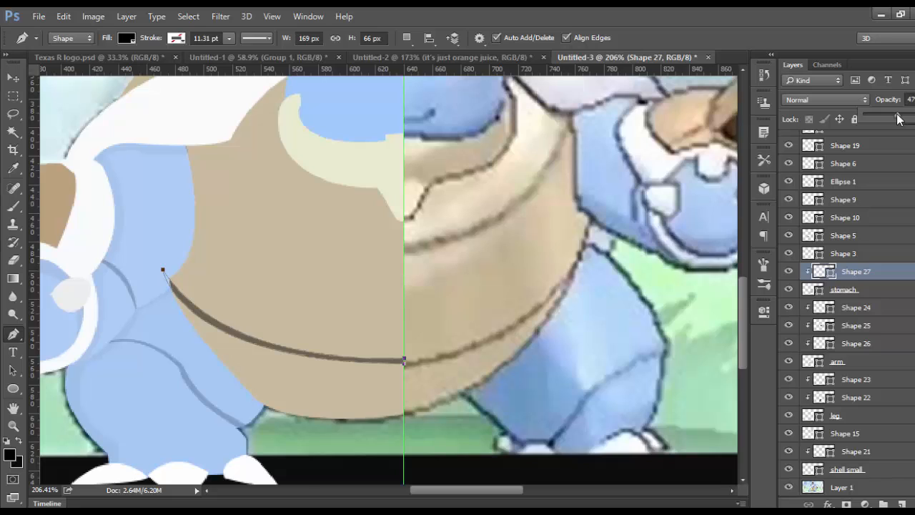
click(13, 96)
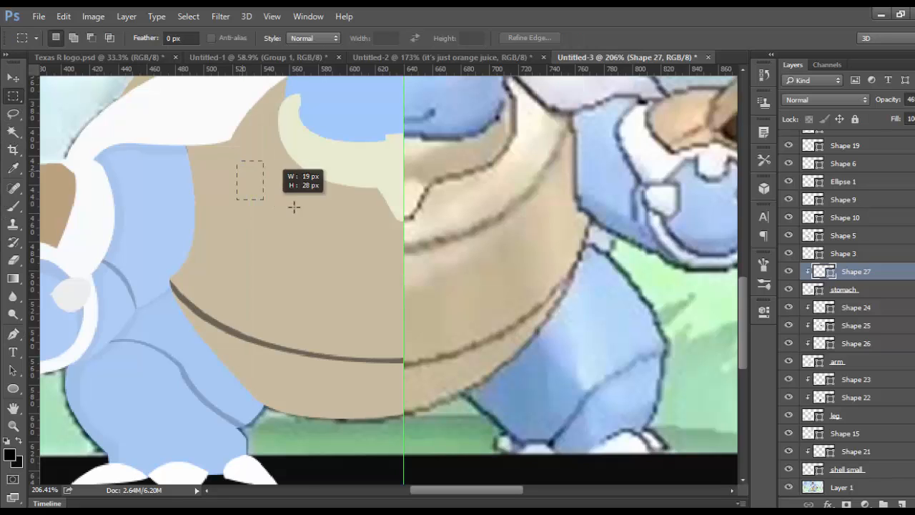
click(13, 333)
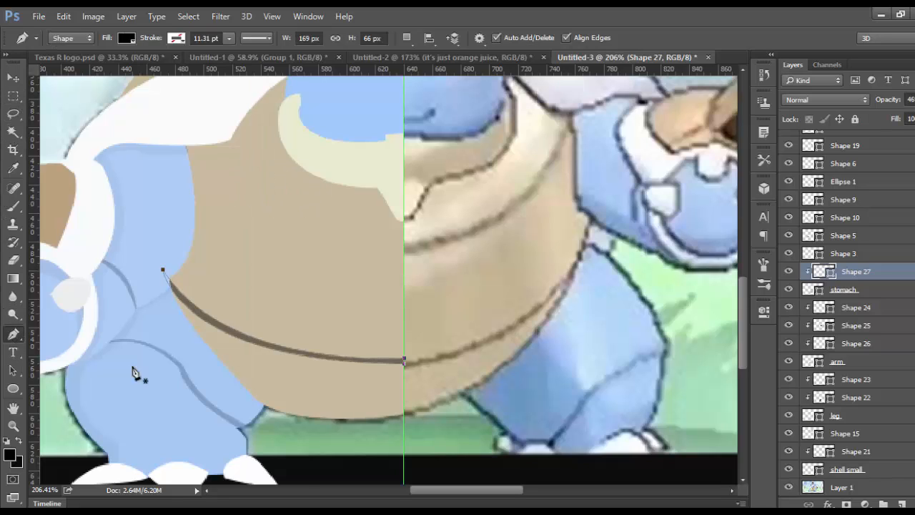
click(906, 295)
click(901, 504)
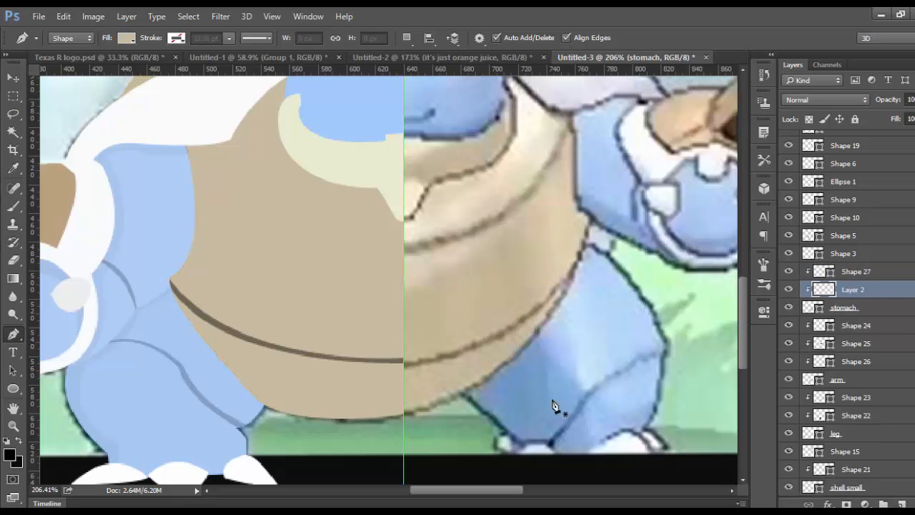
scroll(323, 273, up, 2)
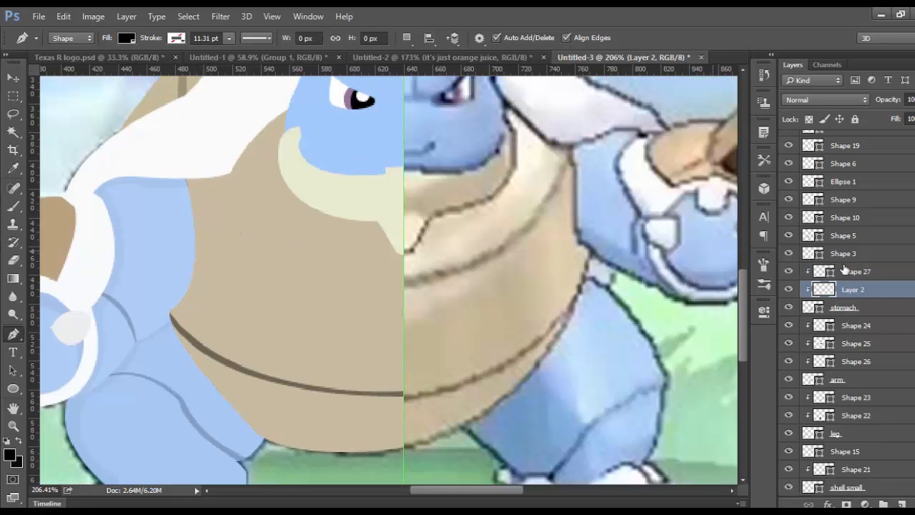
click(848, 276)
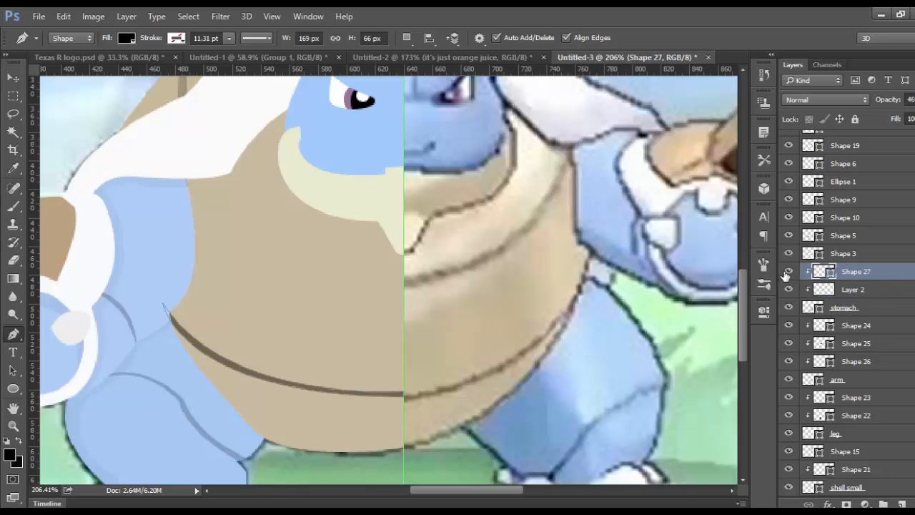
click(816, 288)
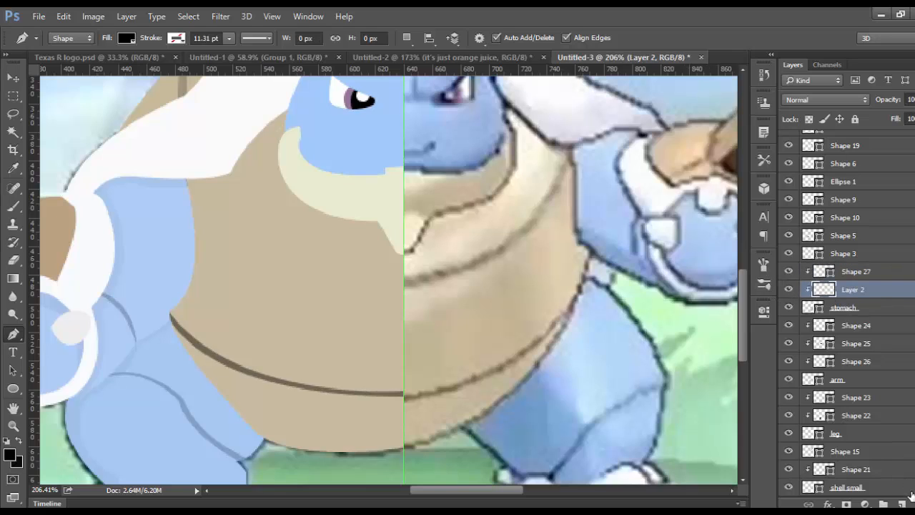
key(Delete)
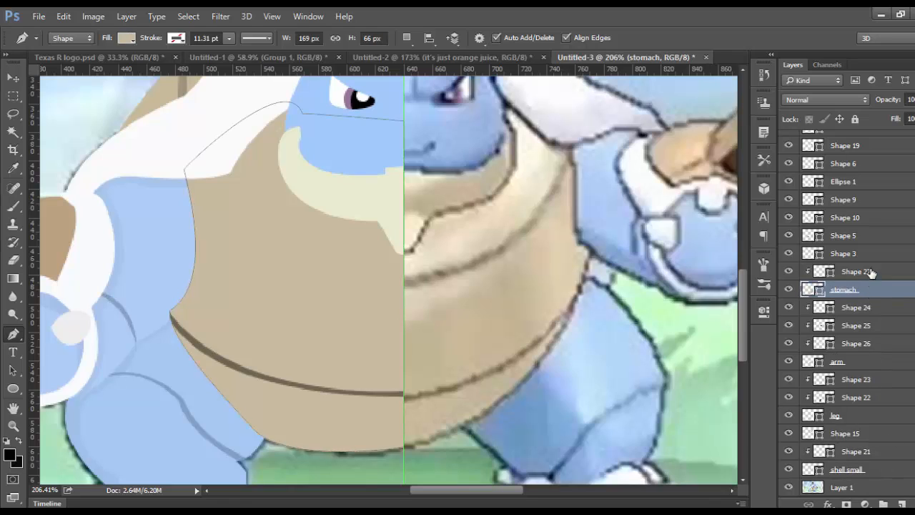
Duplicate the crease line and move the copy up across the upper stomach, in line with the reference's upper crease.
click(871, 272)
click(11, 80)
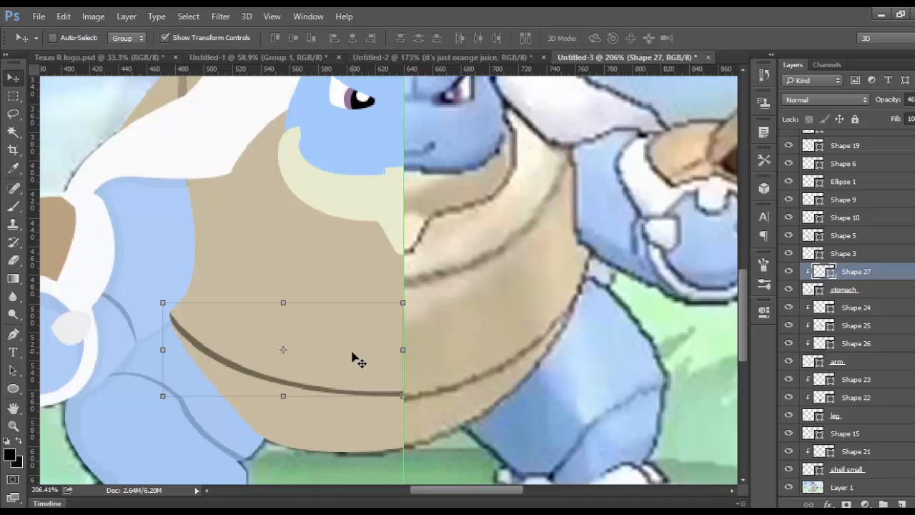
drag(351, 366, 358, 255)
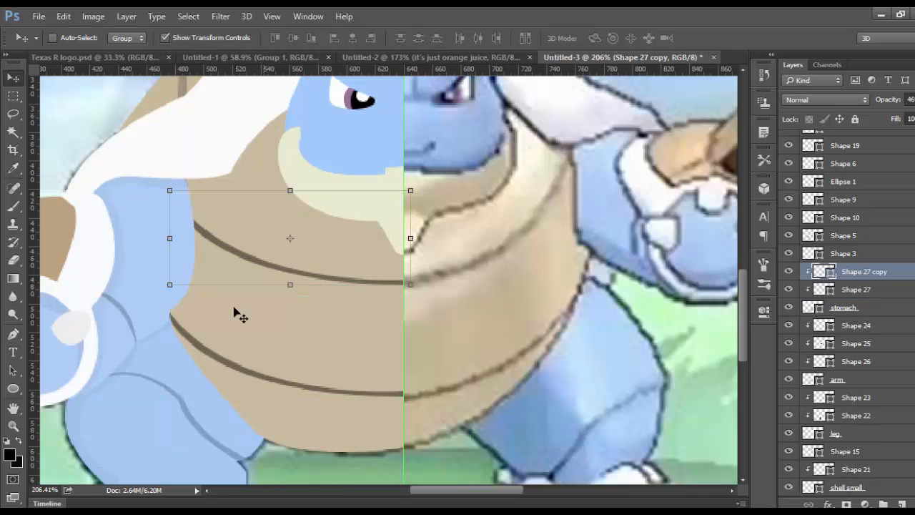
click(12, 95)
scroll(266, 208, down, 1)
scroll(267, 208, up, 2)
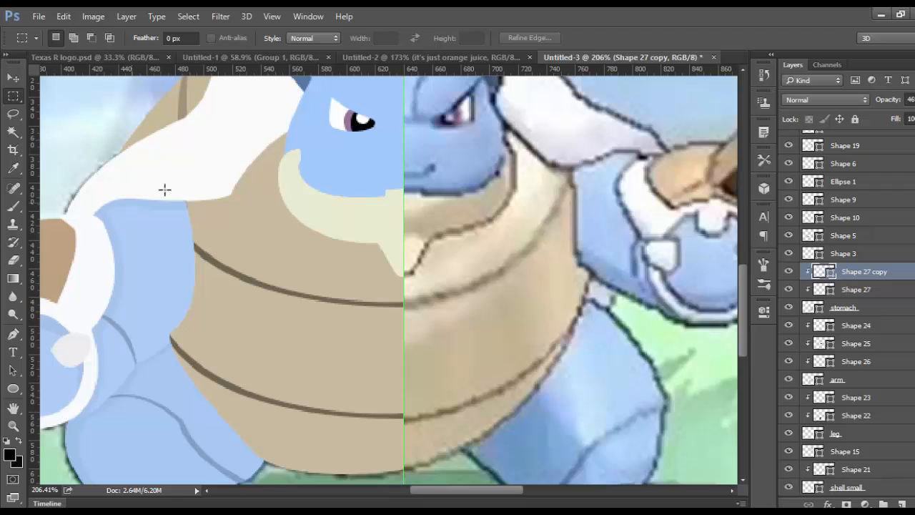
scroll(122, 355, down, 1)
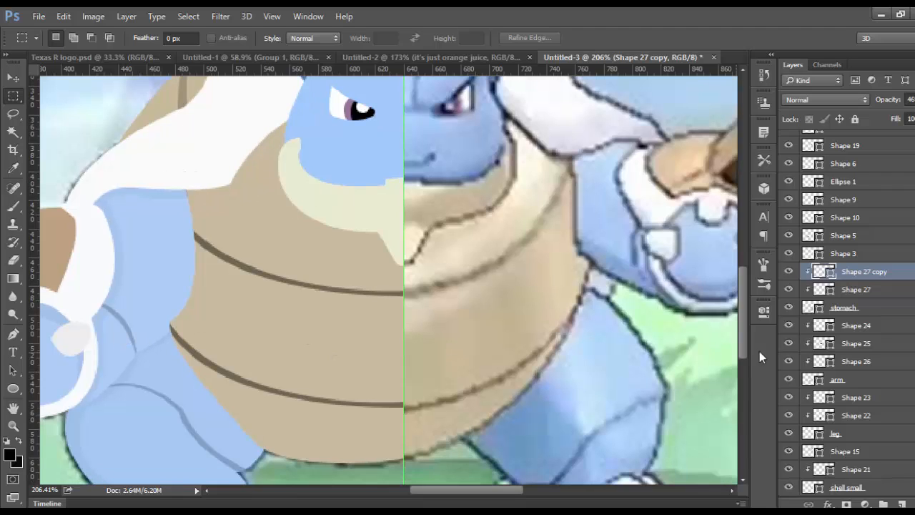
Add a new layer directly above the stomach layer, clipped to it, for a Pen tool shape.
scroll(873, 300, down, 1)
click(872, 299)
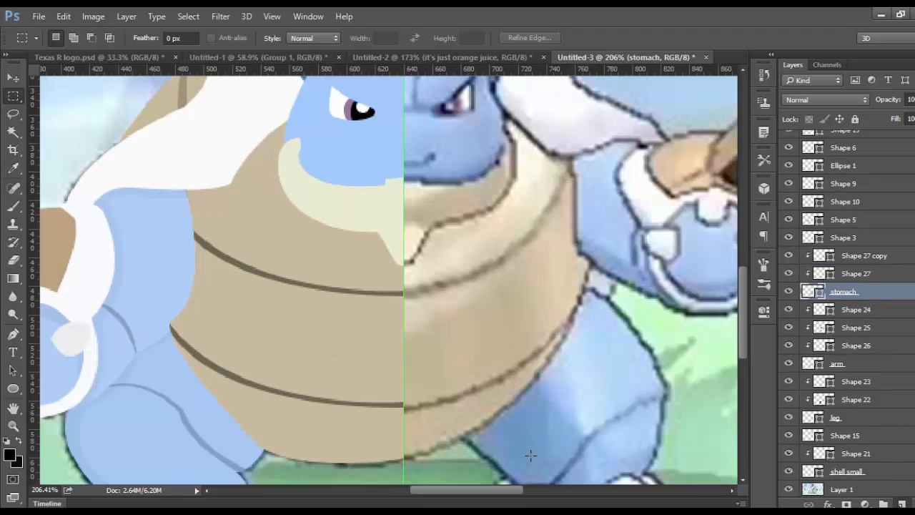
key(ctrl+shift+alt+n)
key(p)
Draw the shading's curved inner edge from the stomach's lower outer corner past the waist notch to the armpit, about 58 px wide and 176 px high.
scroll(146, 304, up, 3)
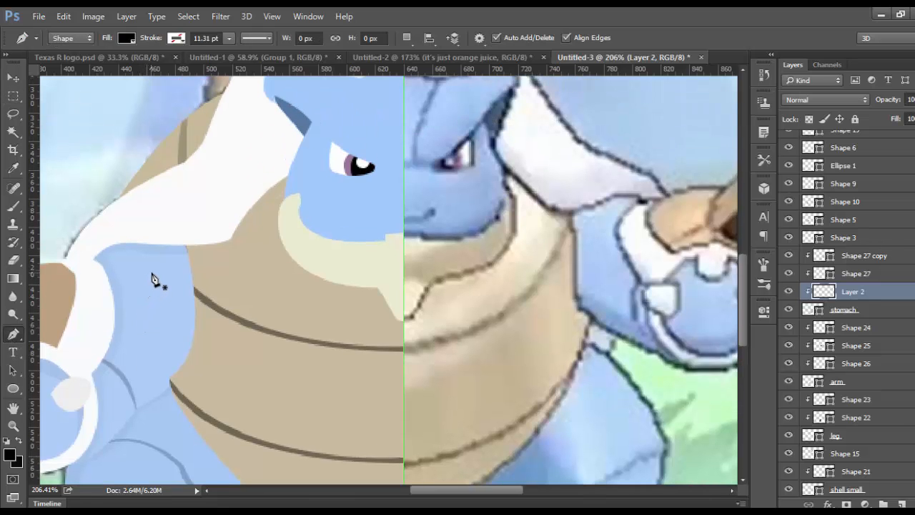
scroll(152, 278, up, 3)
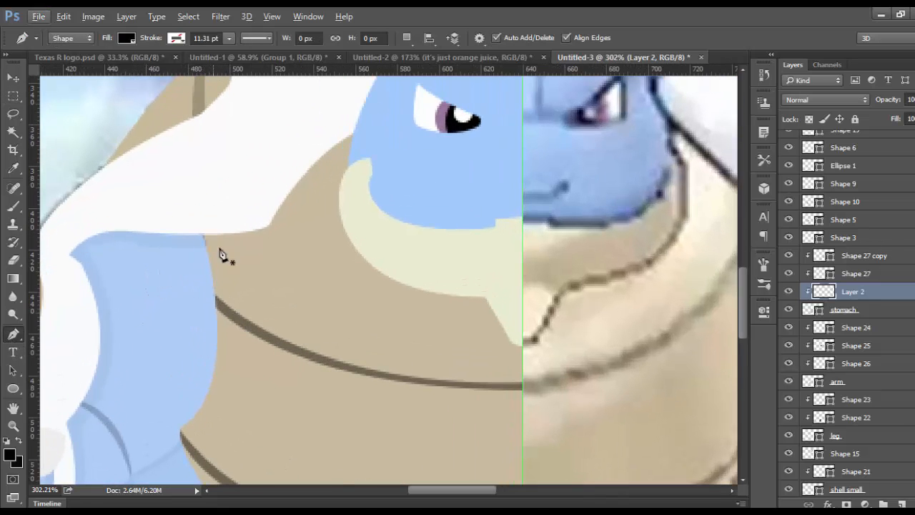
scroll(222, 256, down, 5)
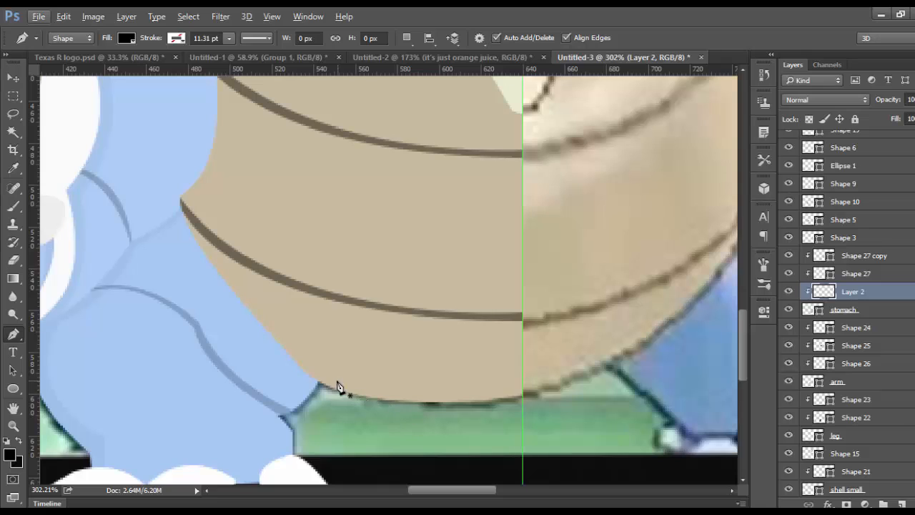
click(323, 388)
scroll(322, 382, up, 2)
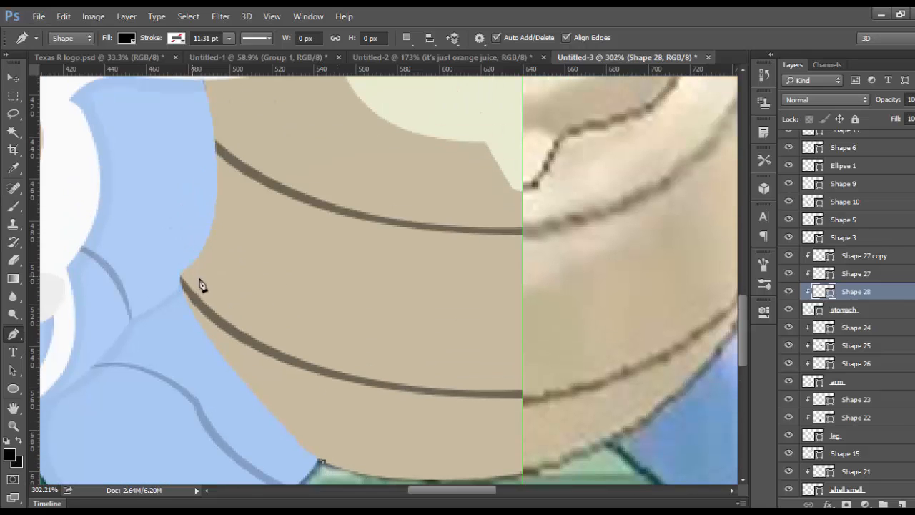
drag(205, 272, 220, 228)
drag(205, 277, 206, 276)
scroll(297, 438, up, 3)
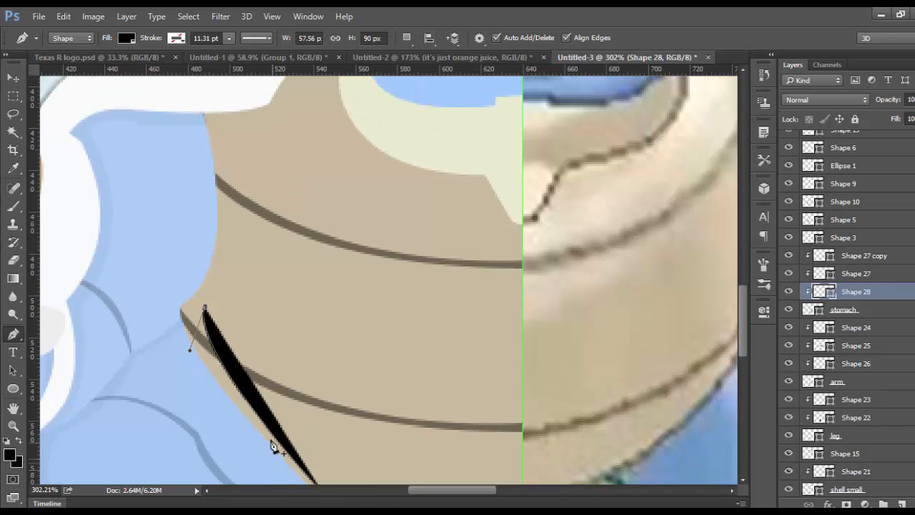
drag(225, 163, 197, 111)
click(225, 203)
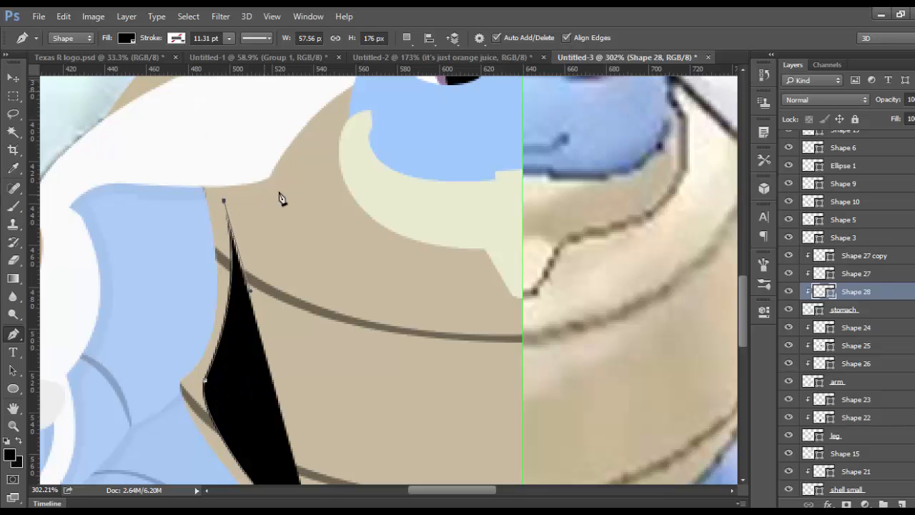
Continue the shading path beneath the white shell part and curve it up onto the head, reaching about 93 px wide and 225 px high.
scroll(314, 229, up, 3)
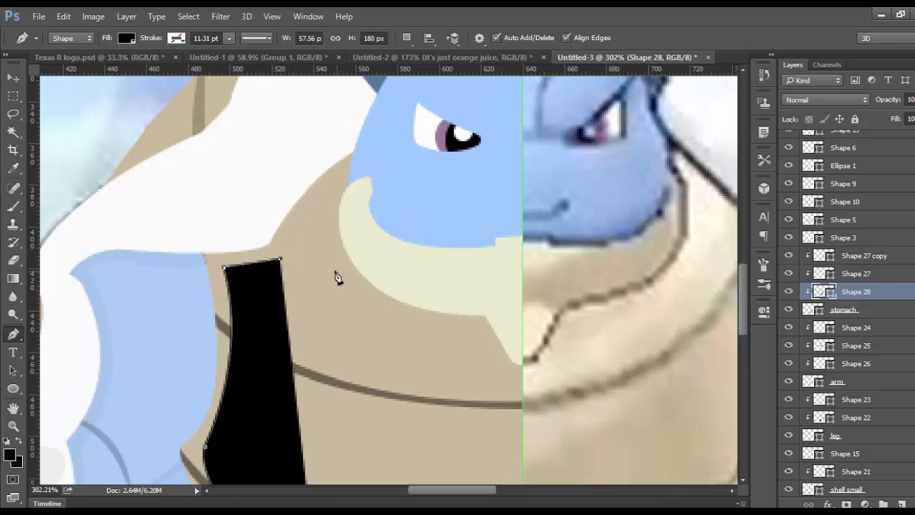
click(279, 261)
drag(283, 263, 291, 260)
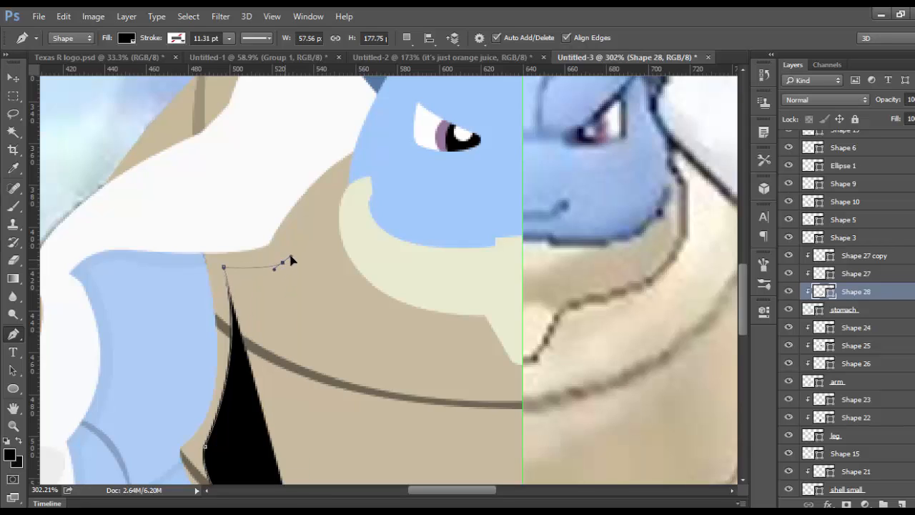
drag(396, 166, 457, 187)
Route the path back outside the stomach's outer edge and close it as a black shading shape about 108 px wide and 273 px high.
click(345, 114)
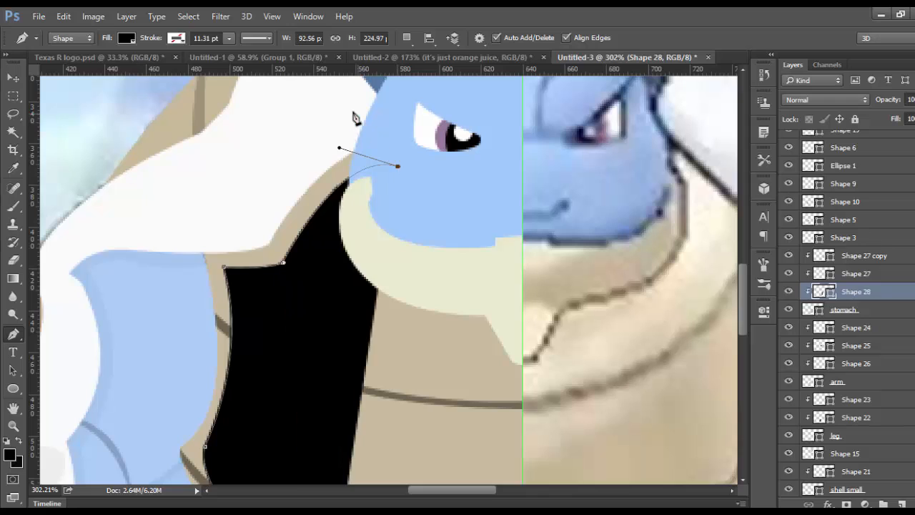
click(228, 208)
click(186, 245)
click(182, 316)
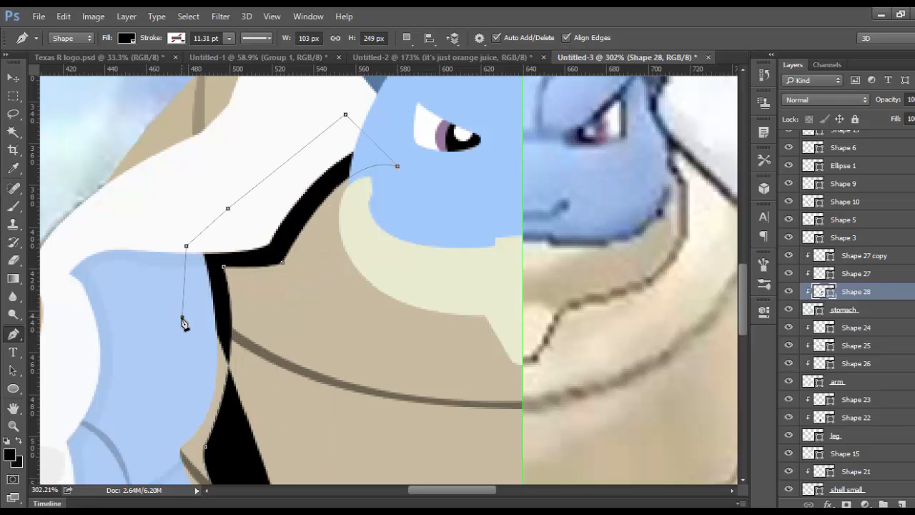
scroll(175, 329, down, 5)
click(171, 334)
scroll(214, 393, down, 4)
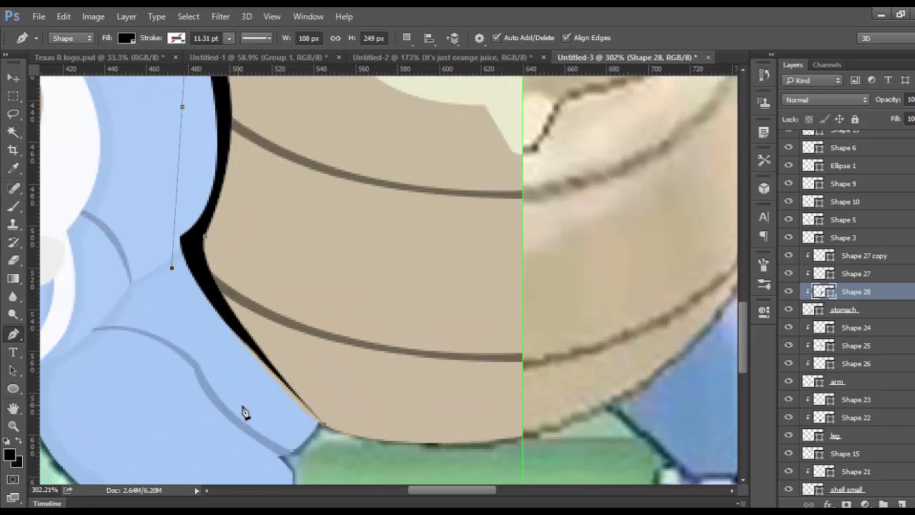
click(306, 431)
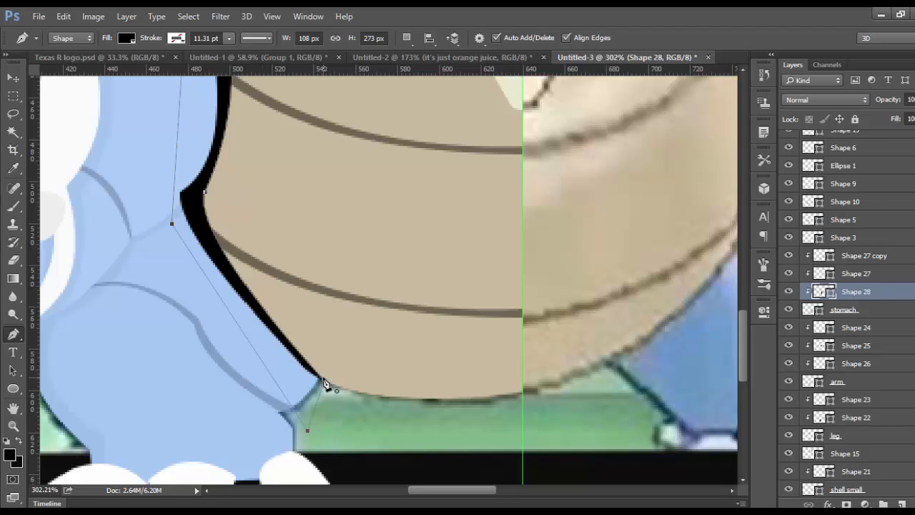
Lower the opacity of the stomach's edge shading (Shape 28) to about 9% and leave the Pen tool.
click(914, 100)
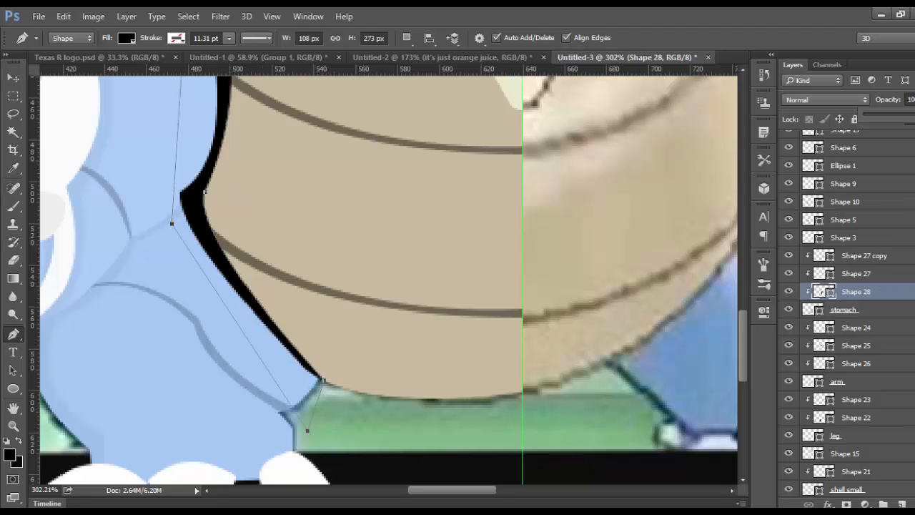
drag(914, 118, 870, 116)
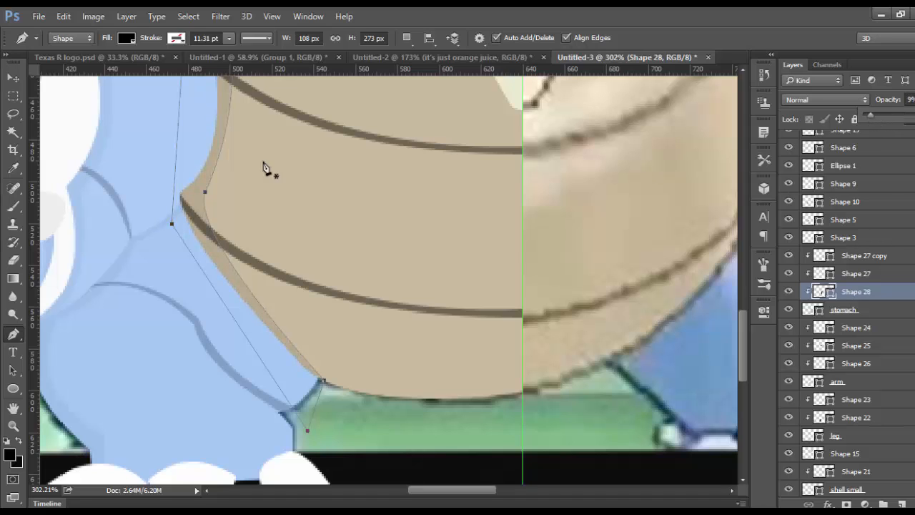
click(14, 94)
scroll(370, 249, up, 5)
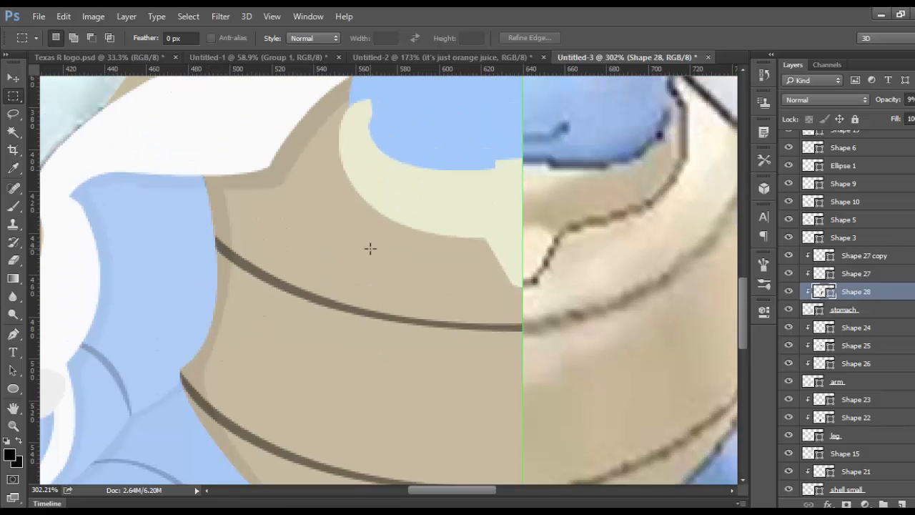
Hide the reference image layer (Layer 1), leaving the traced shapes on the dark background.
scroll(370, 249, down, 8)
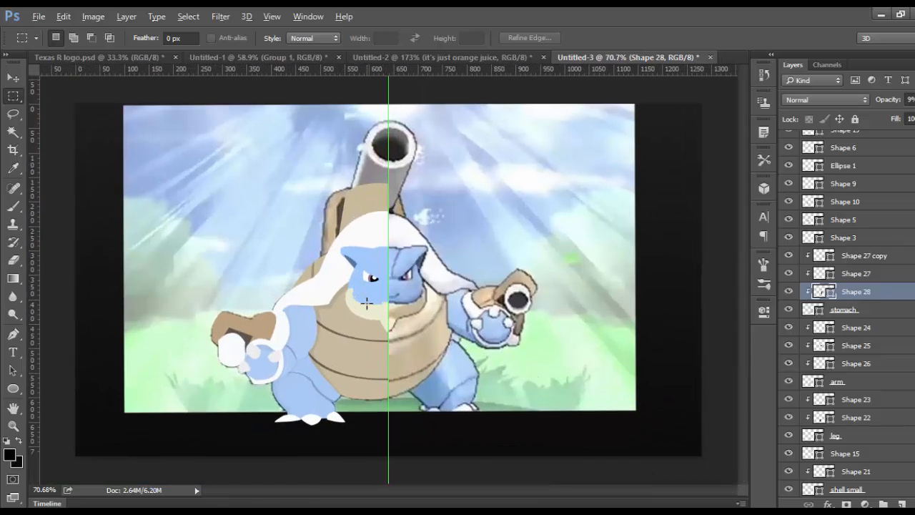
scroll(819, 488, down, 2)
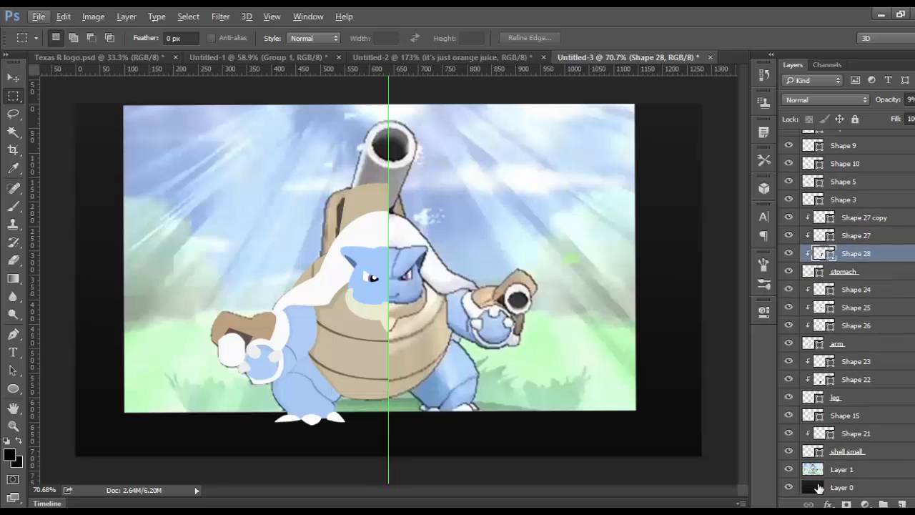
click(788, 470)
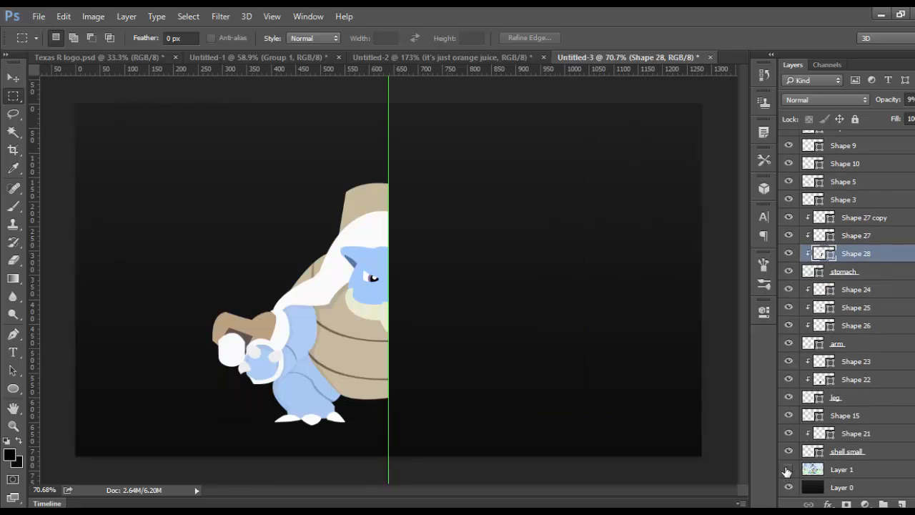
Examine the traced left half and its new stomach shading against the dark background.
scroll(349, 319, up, 2)
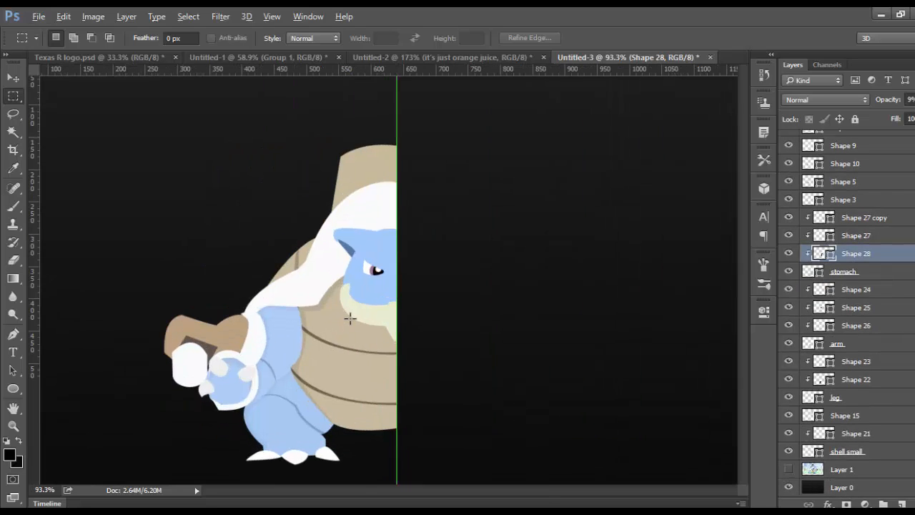
scroll(353, 315, down, 2)
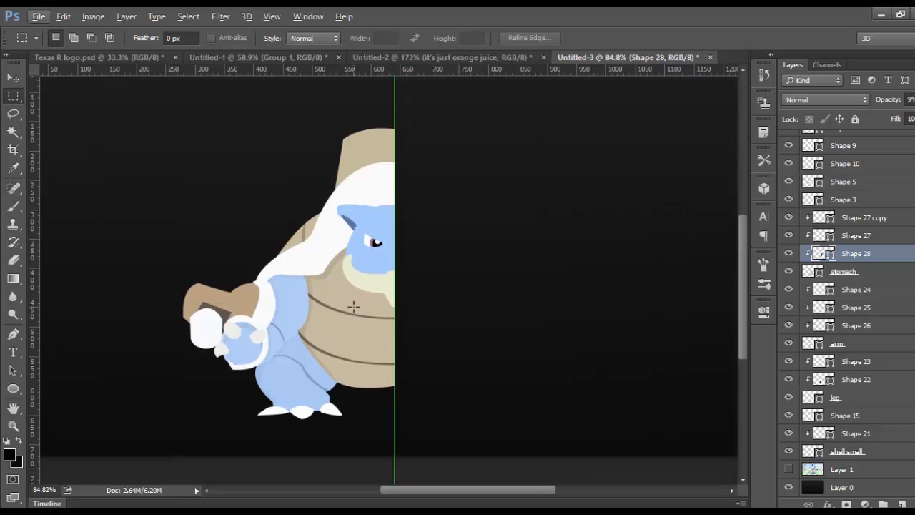
scroll(352, 329, down, 2)
scroll(352, 329, up, 2)
scroll(352, 330, down, 1)
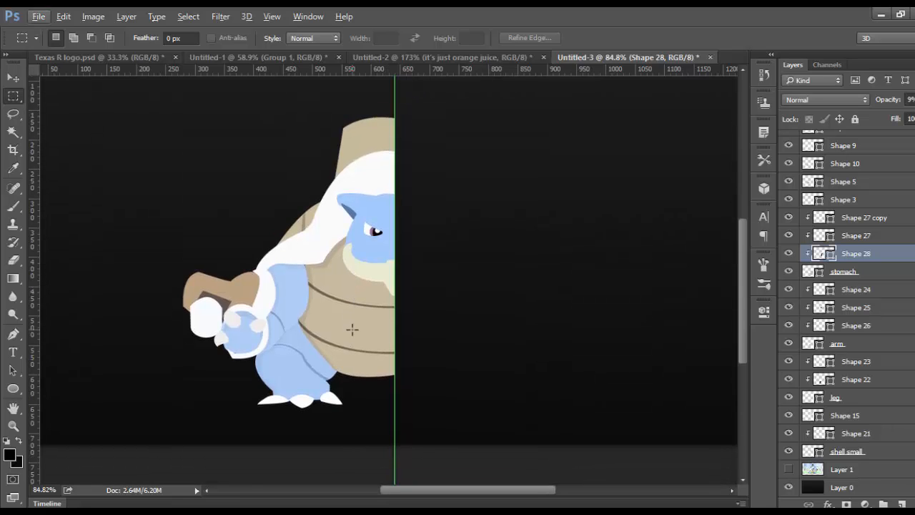
scroll(352, 329, up, 1)
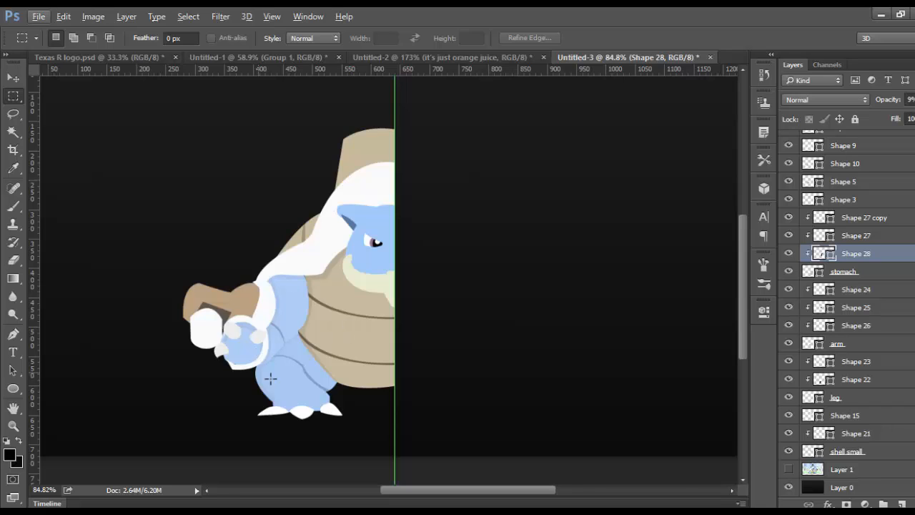
scroll(314, 331, down, 1)
scroll(313, 330, up, 1)
scroll(314, 331, down, 1)
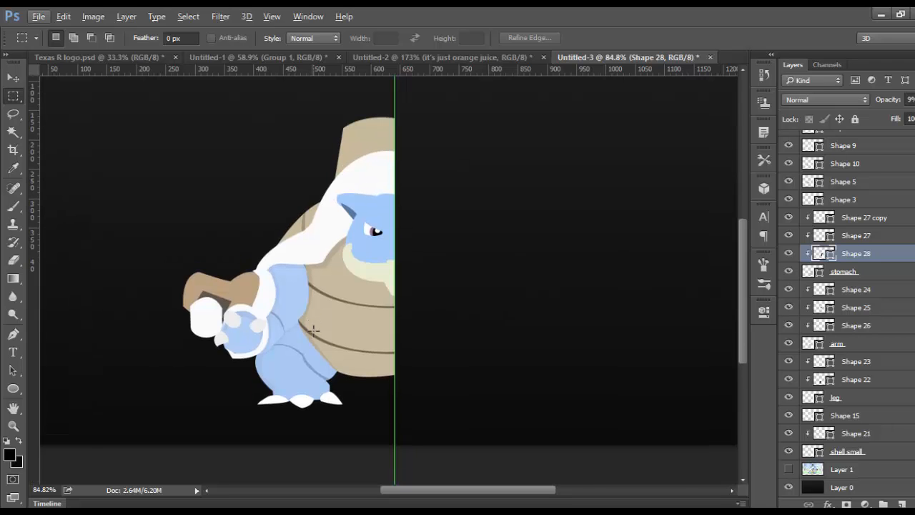
scroll(313, 330, up, 1)
scroll(313, 330, up, 3)
scroll(313, 331, down, 3)
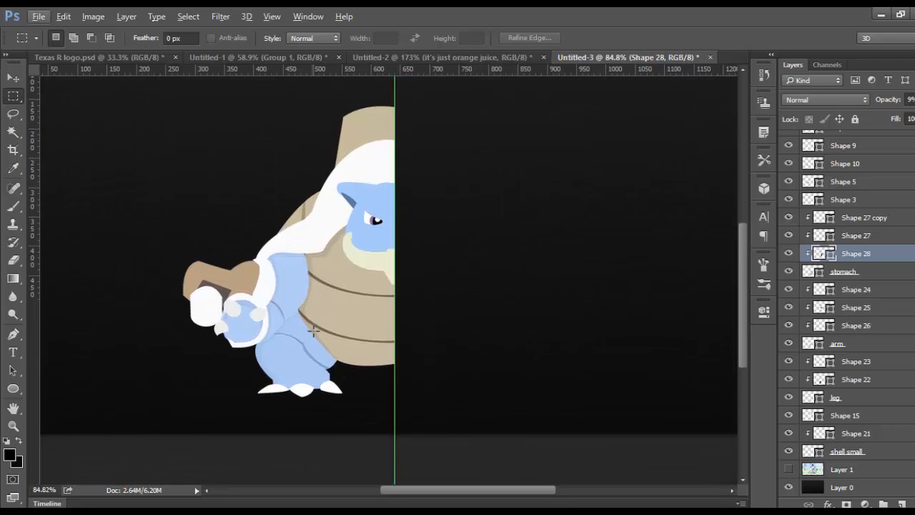
scroll(313, 331, up, 2)
scroll(313, 330, down, 1)
scroll(313, 330, up, 1)
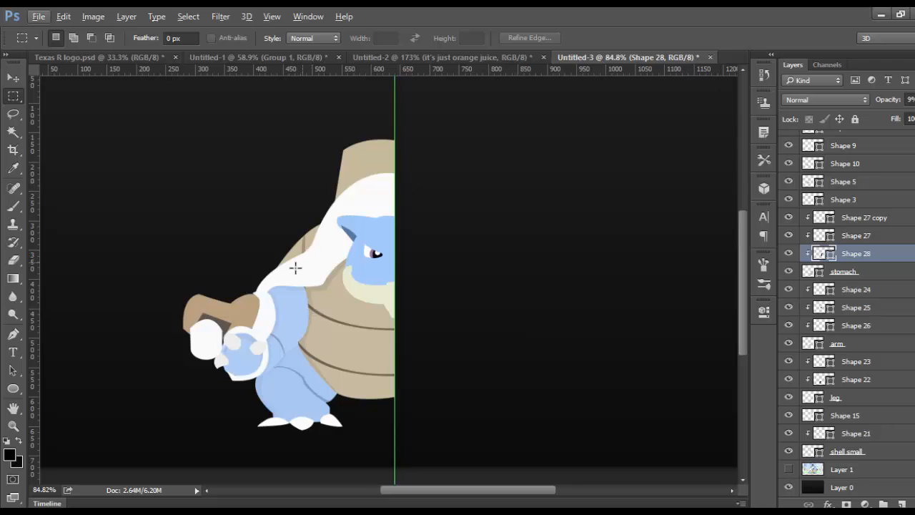
Continue the shading path clipped to the white part of the shell (Shape 29) with a point beside the head.
scroll(297, 272, down, 5)
scroll(306, 292, up, 3)
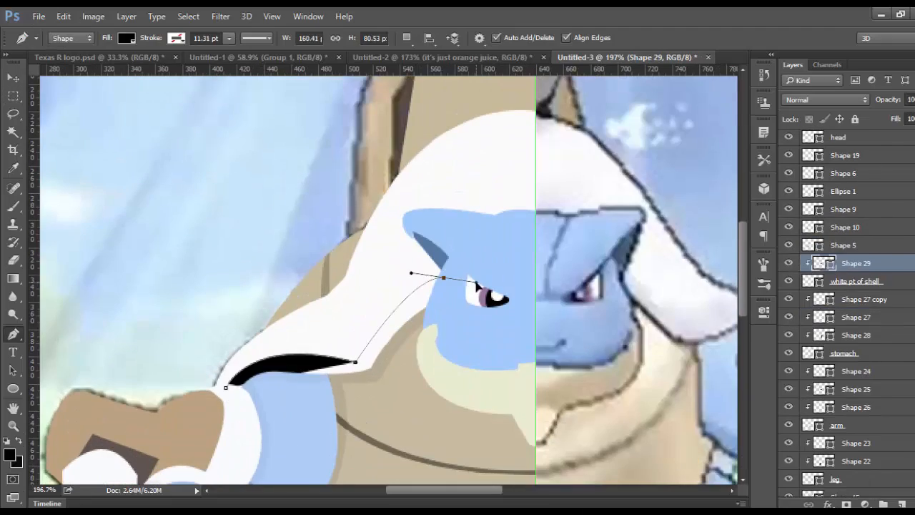
click(423, 272)
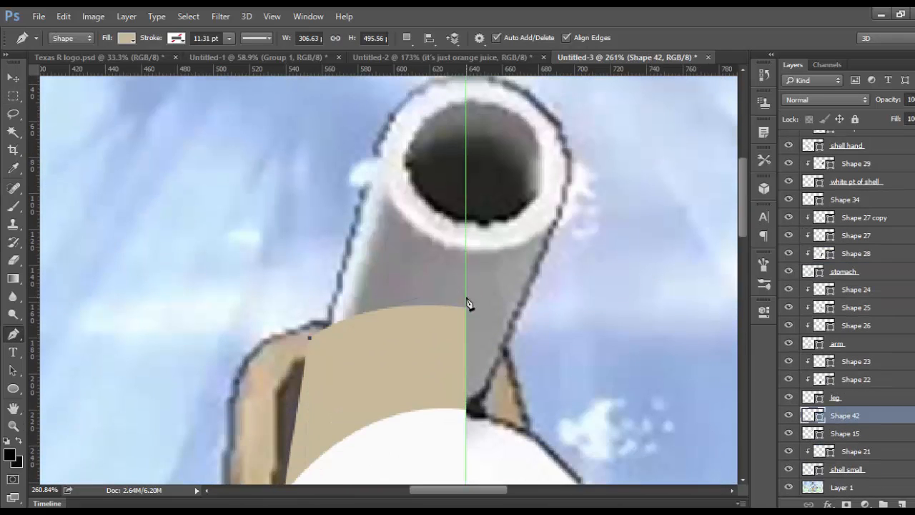
Clip the dark inner shading shape (Shape 43) to the upper shell shape (Shape 42).
right_click(884, 404)
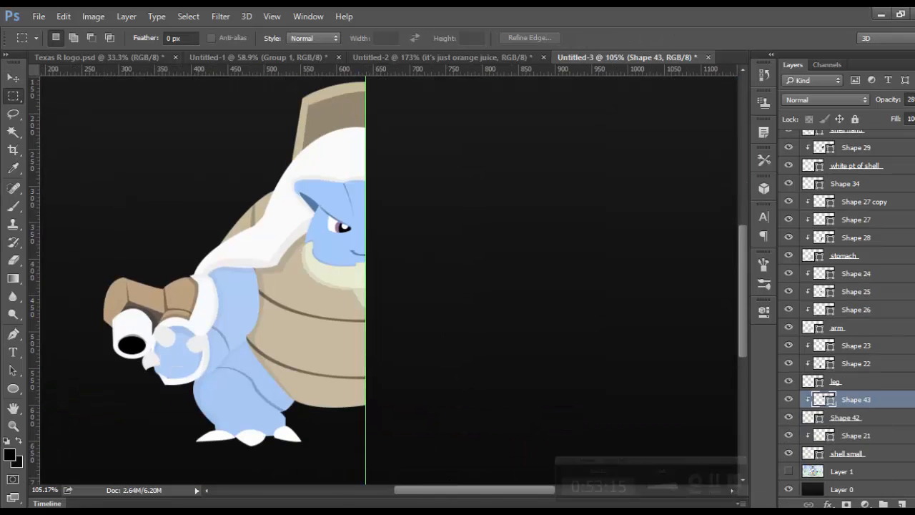
Look over the fully shaded left half from the upper shell down to the feet.
scroll(417, 380, down, 3)
scroll(417, 379, up, 3)
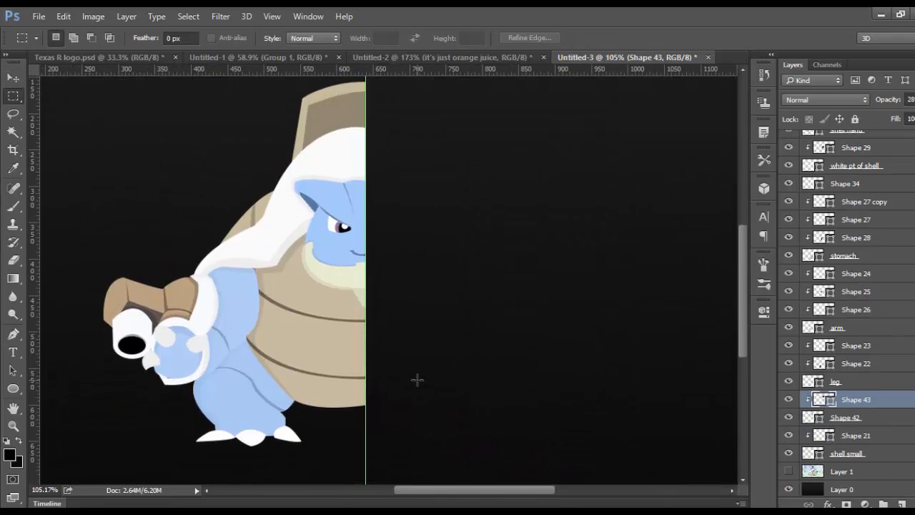
scroll(417, 380, down, 4)
scroll(417, 380, up, 3)
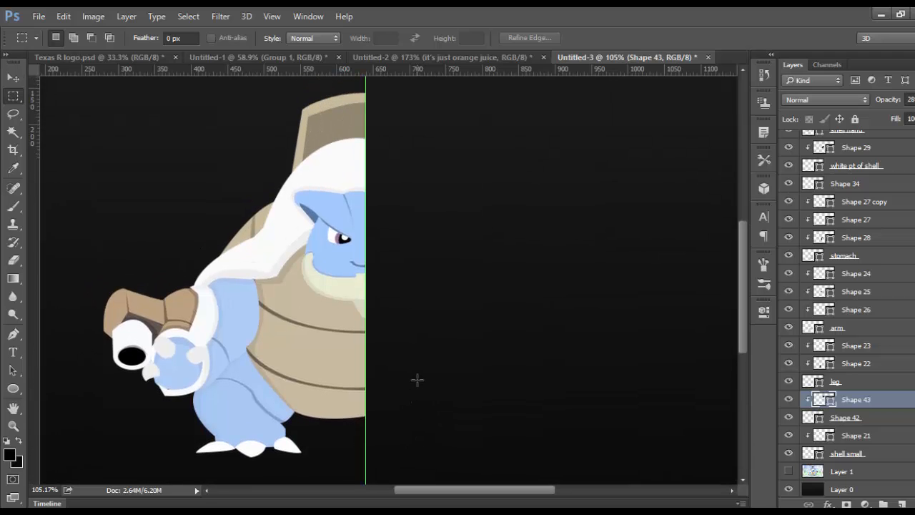
scroll(417, 380, down, 3)
scroll(417, 380, down, 2)
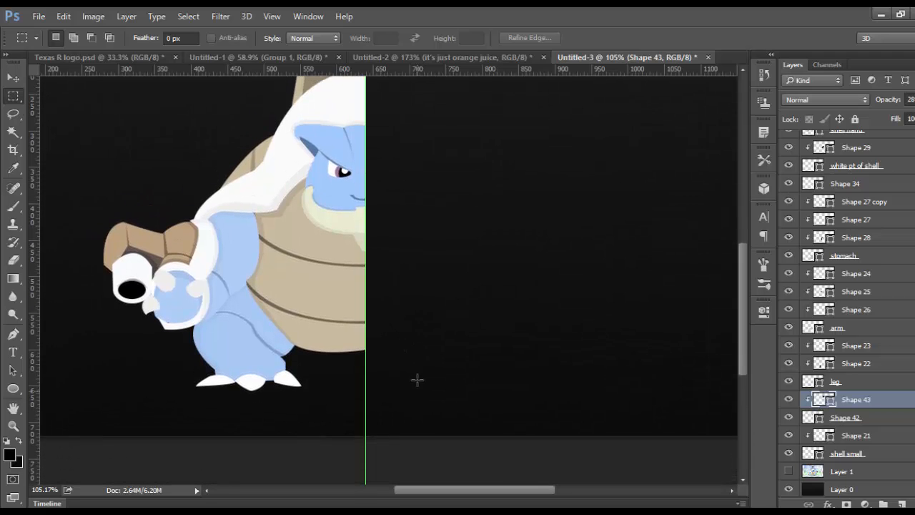
scroll(417, 380, up, 3)
scroll(416, 379, down, 3)
scroll(417, 380, up, 4)
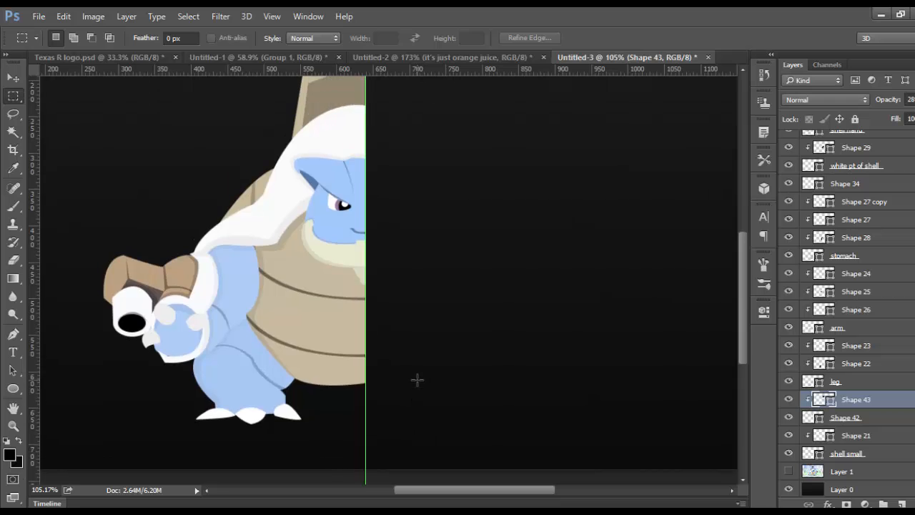
Select all the layers of the traced half, from shell small up to the eyes group.
scroll(719, 439, down, 1)
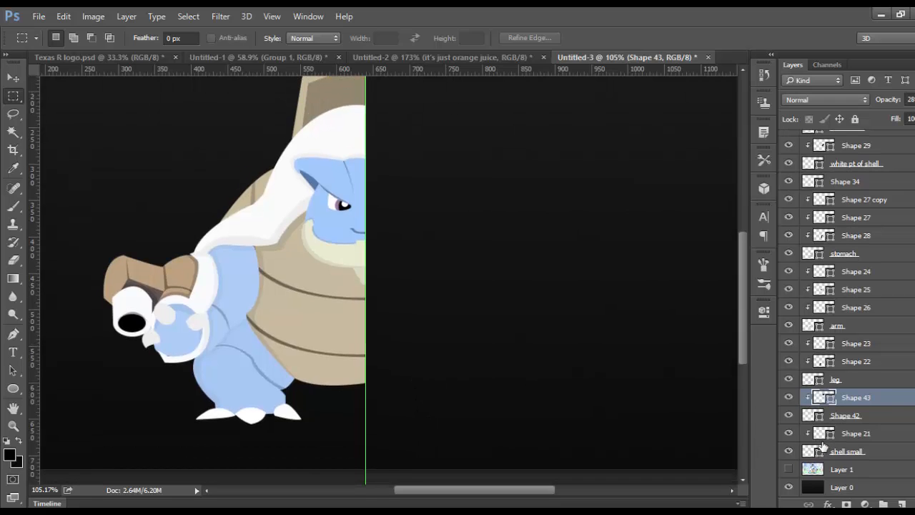
click(844, 451)
scroll(828, 400, up, 10)
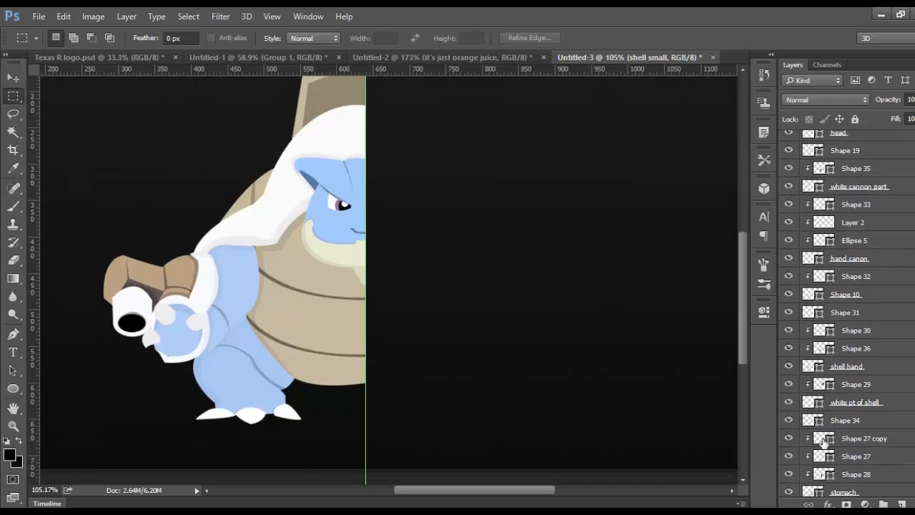
scroll(828, 143, down, 10)
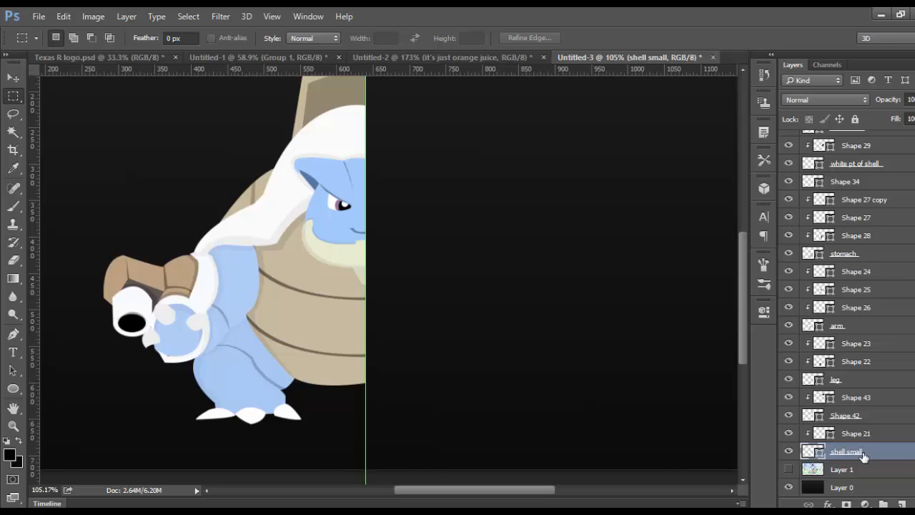
scroll(866, 436, up, 10)
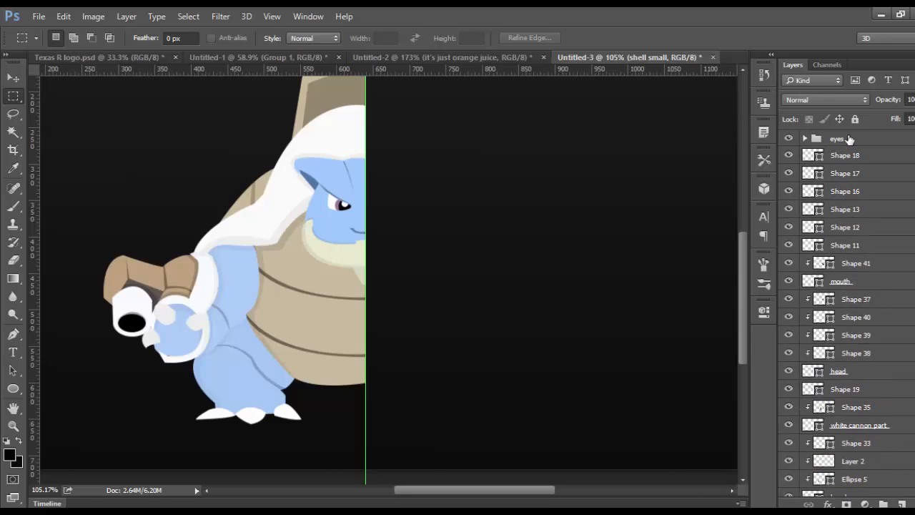
shift+click(848, 139)
scroll(849, 139, down, 10)
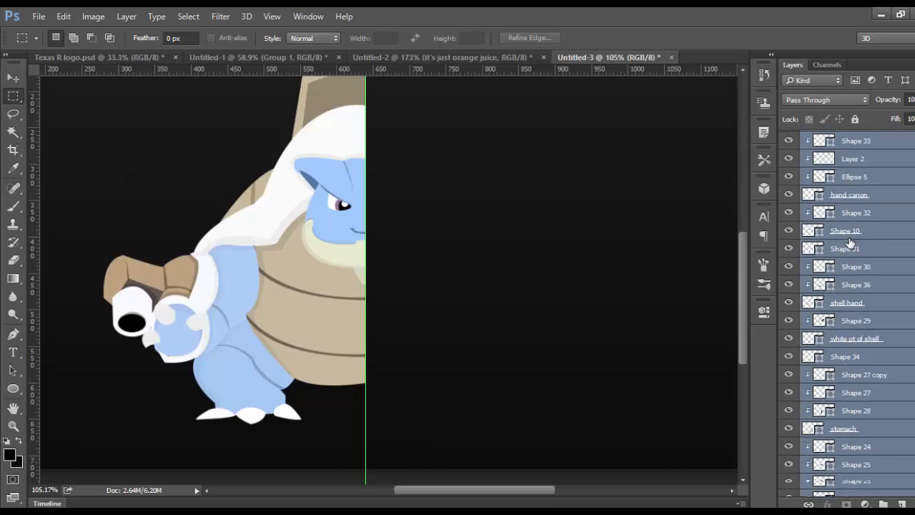
scroll(851, 257, down, 5)
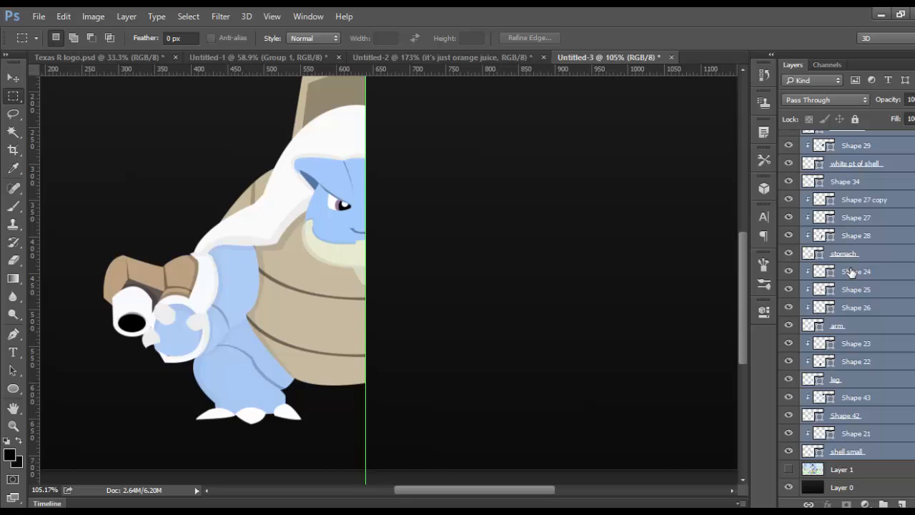
Duplicate the selected half's layers and gather the copies in a new group.
scroll(855, 268, up, 10)
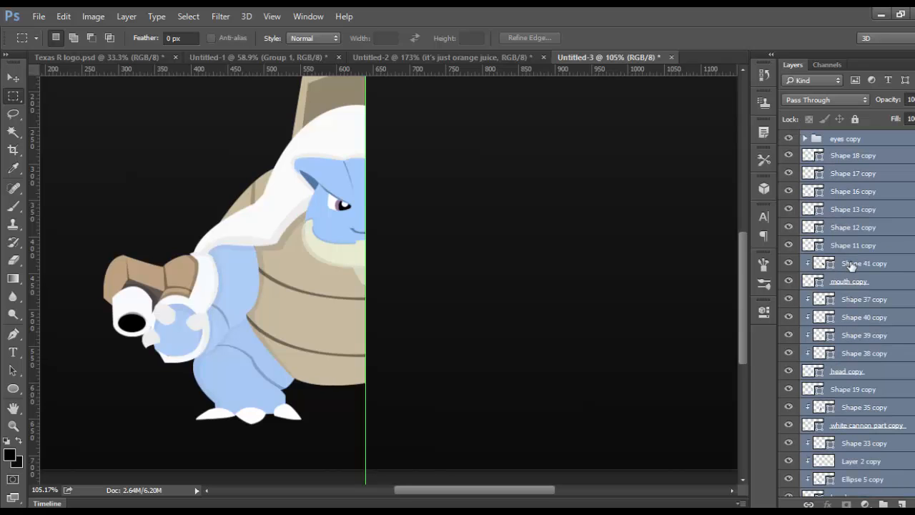
scroll(861, 255, down, 10)
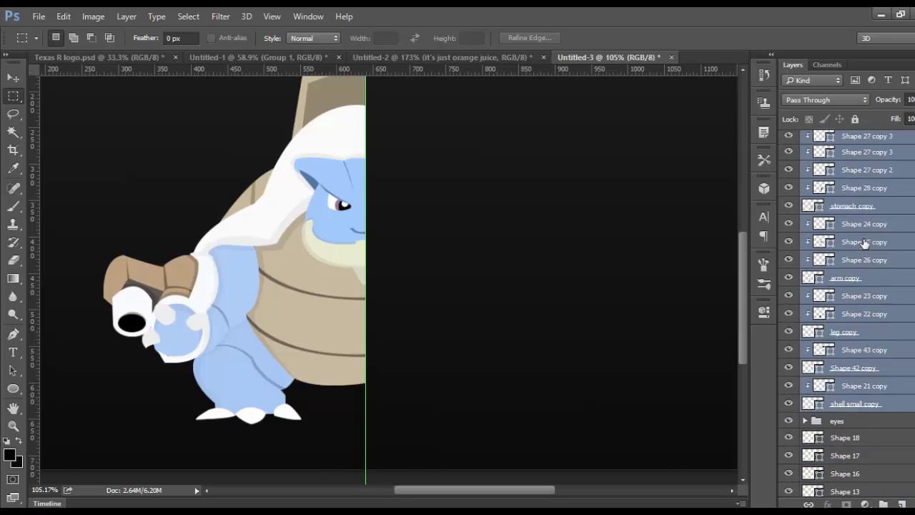
key(ctrl+g)
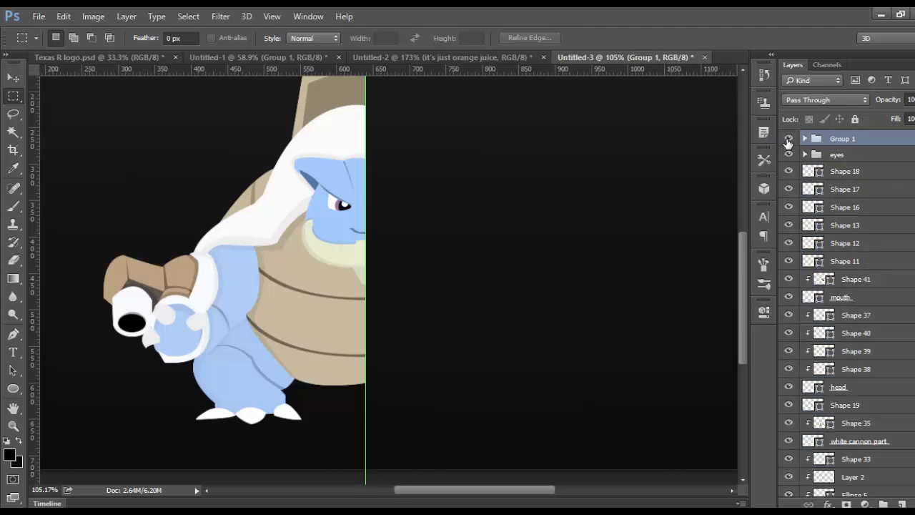
Flip the group of copied layers horizontally.
click(66, 17)
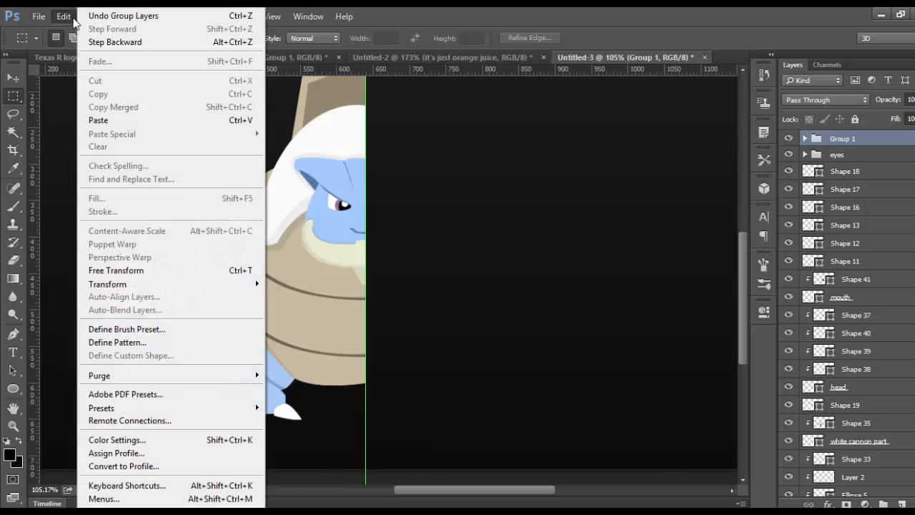
mouse_move(163, 286)
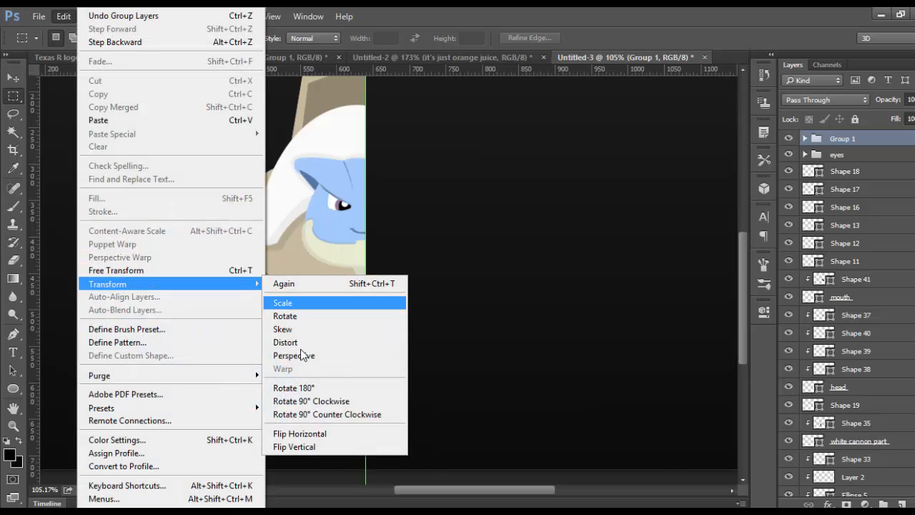
click(306, 432)
scroll(315, 369, up, 4)
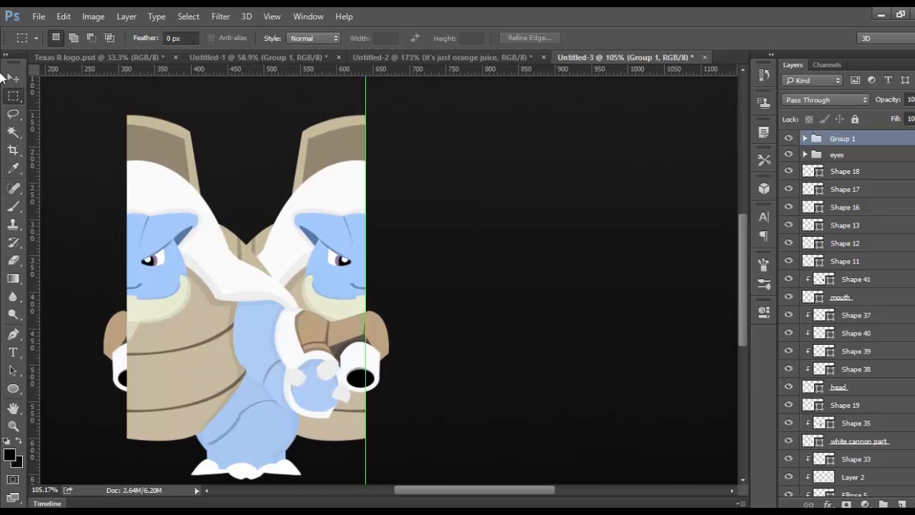
scroll(308, 90, down, 6)
scroll(607, 162, up, 4)
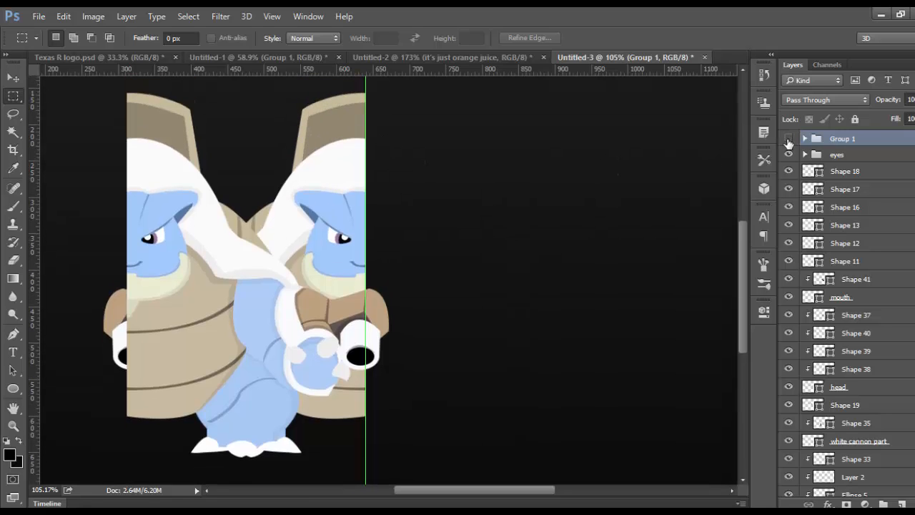
Check the flipped copy by toggling Group 1's visibility and looking through its contents.
click(789, 139)
click(789, 139)
click(789, 138)
click(789, 139)
click(805, 139)
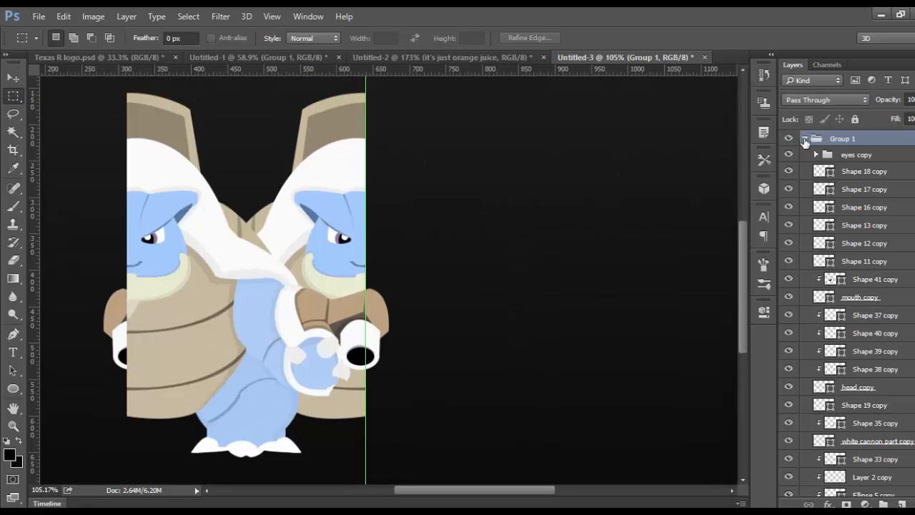
click(805, 139)
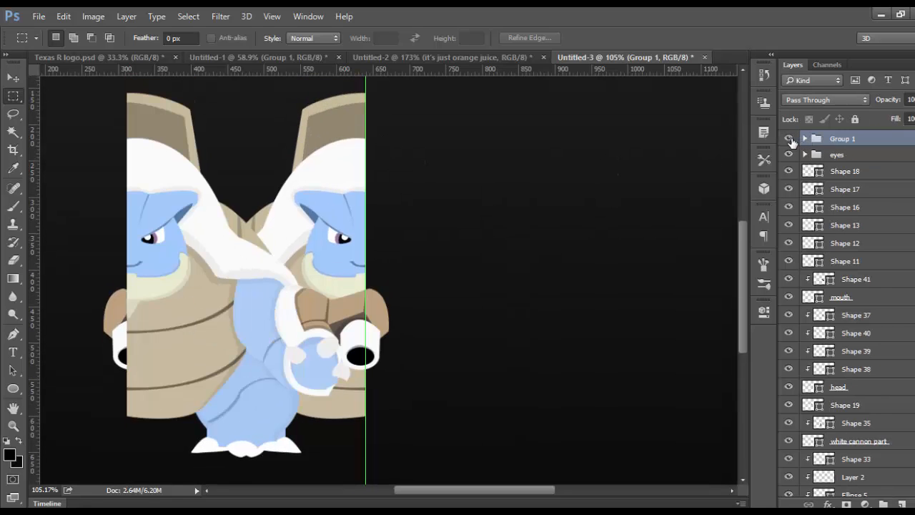
Move the flipped group across the centre guide so its cut edge meets the original half.
click(12, 77)
drag(181, 186, 408, 186)
scroll(411, 189, down, 2)
scroll(406, 186, down, 1)
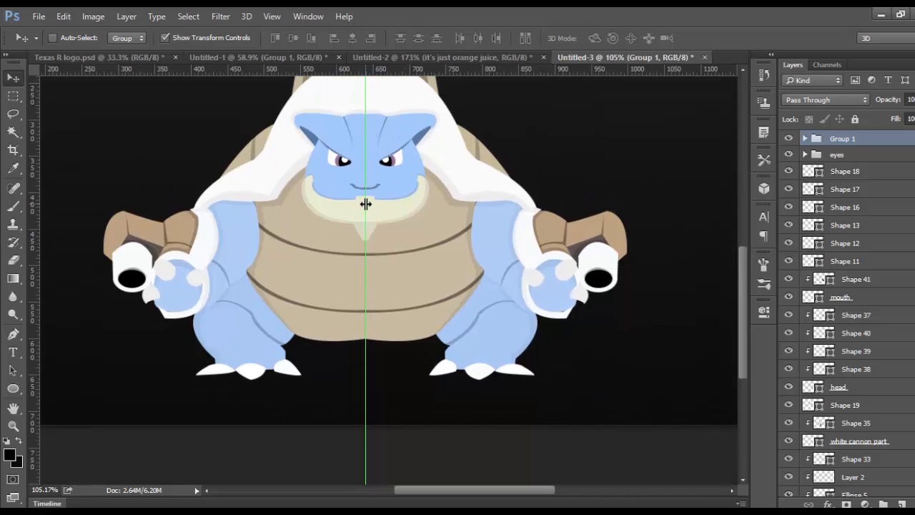
scroll(366, 202, up, 1)
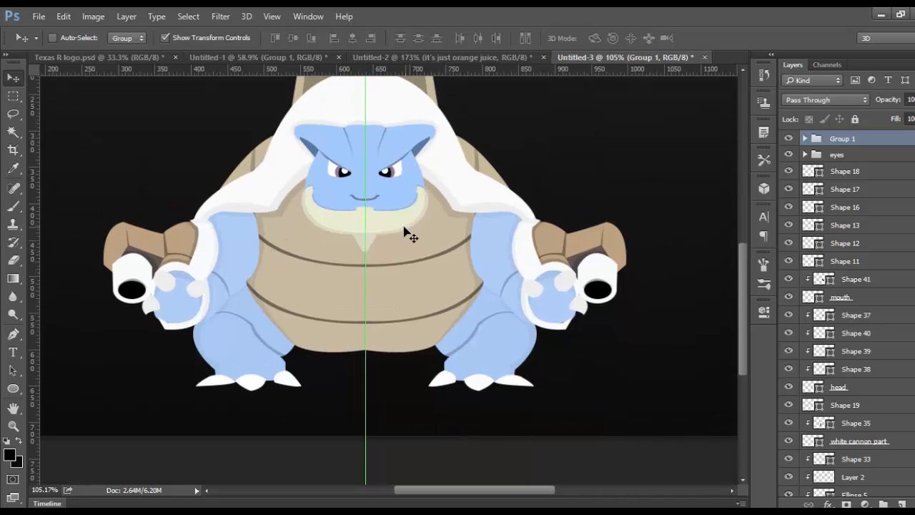
Examine the mirrored figure as a whole and along the centre seam.
click(13, 96)
scroll(189, 143, down, 1)
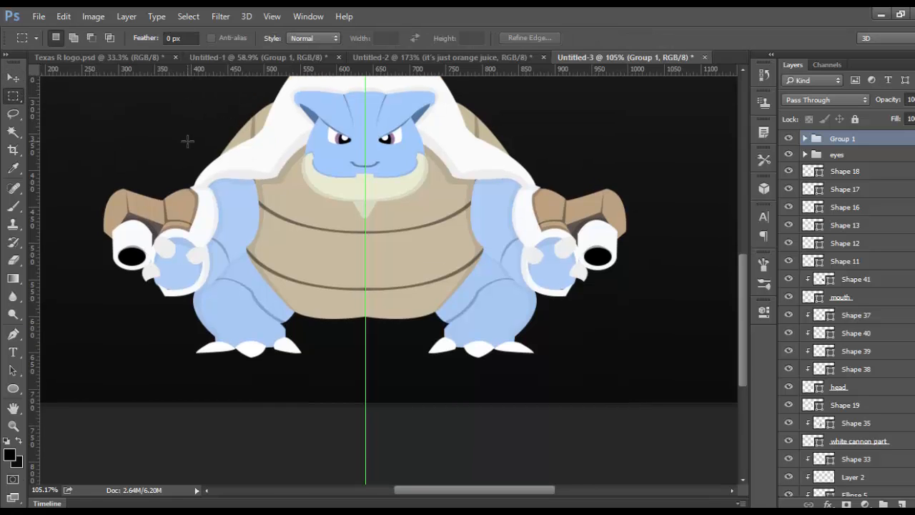
scroll(188, 141, up, 3)
alt+scroll(188, 142, down, 10)
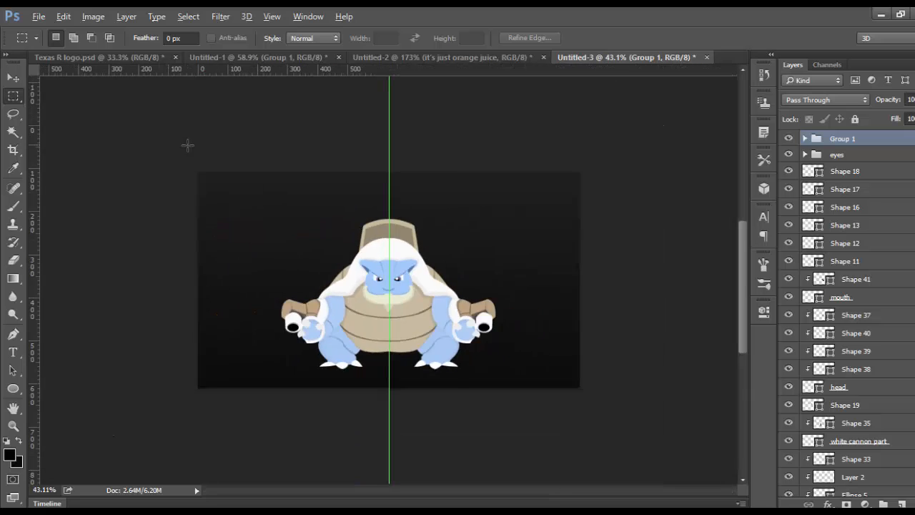
alt+scroll(521, 282, up, 4)
scroll(520, 283, up, 2)
scroll(521, 284, down, 3)
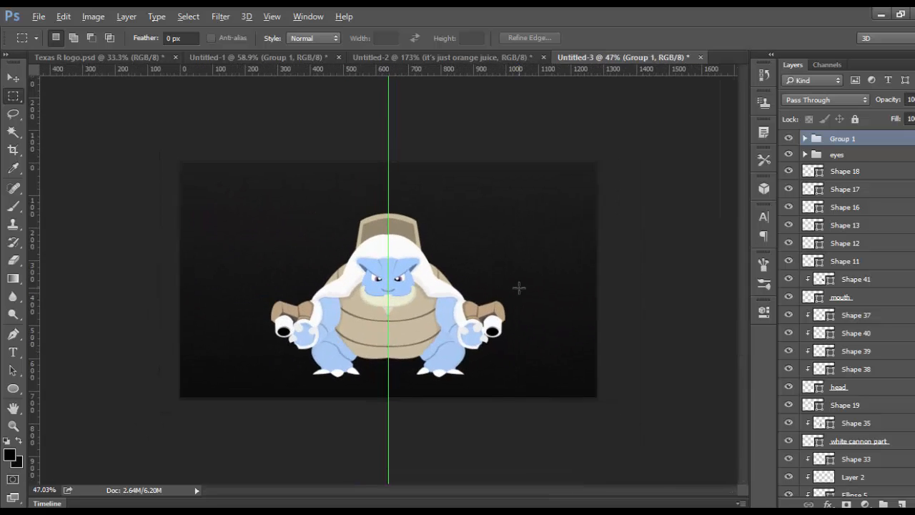
scroll(520, 285, up, 4)
scroll(519, 288, down, 1)
scroll(519, 288, down, 1)
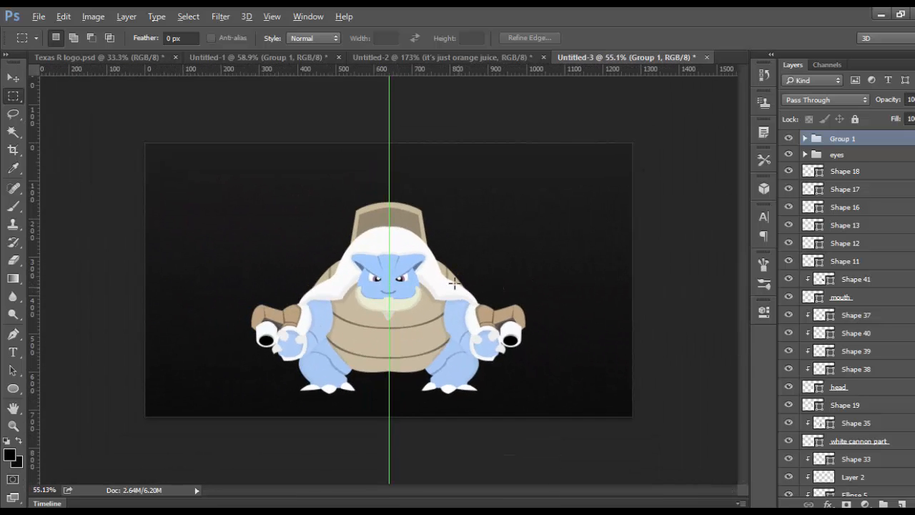
alt+scroll(386, 264, up, 3)
Nudge the mirrored group slightly left to close the seam between the two halves.
click(10, 82)
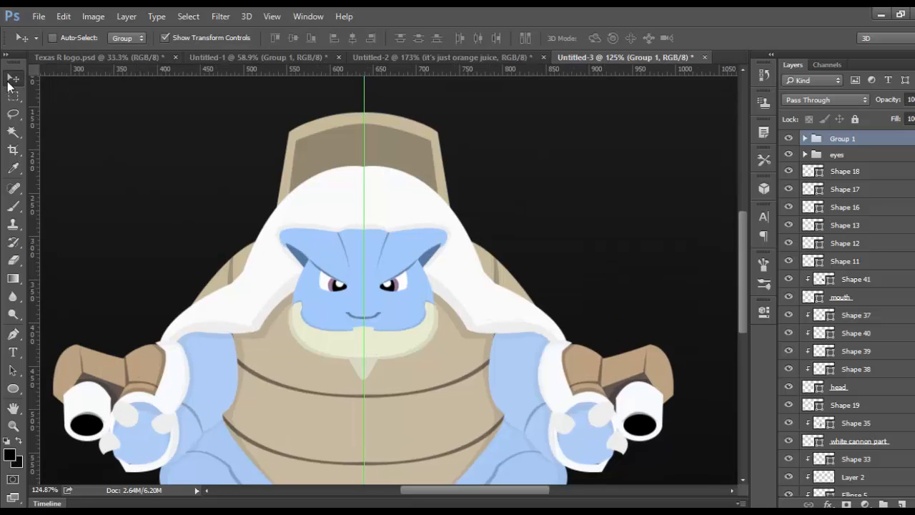
scroll(588, 272, down, 2)
key(Left)
key(Left)
key(Left)
key(Left)
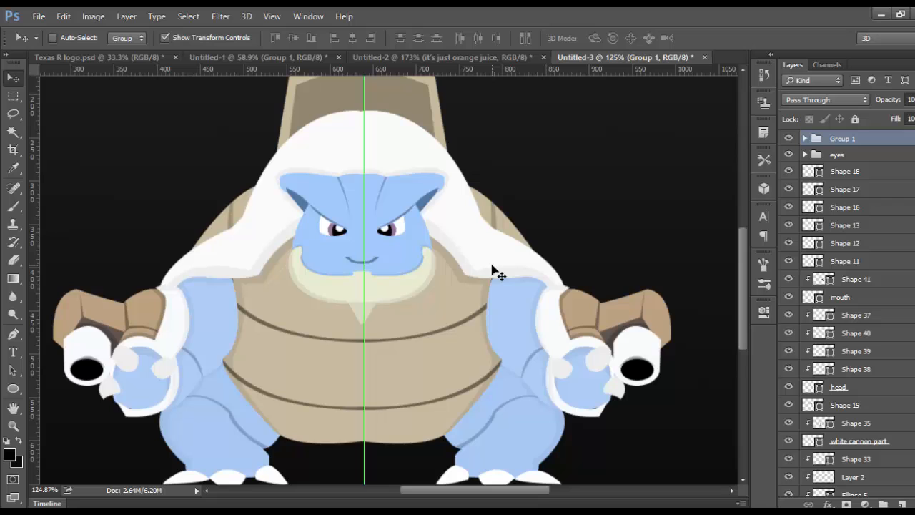
scroll(356, 259, up, 2)
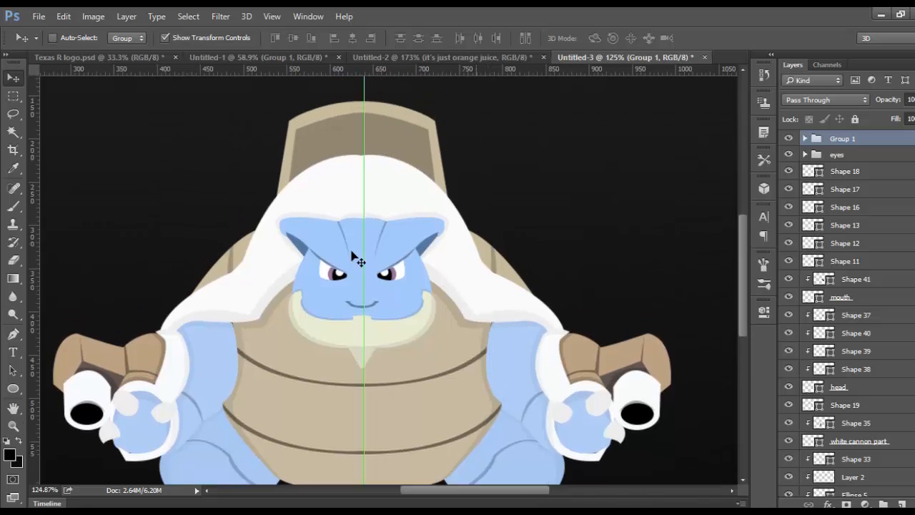
Remove the vertical guide running through the centre of the figure.
click(14, 96)
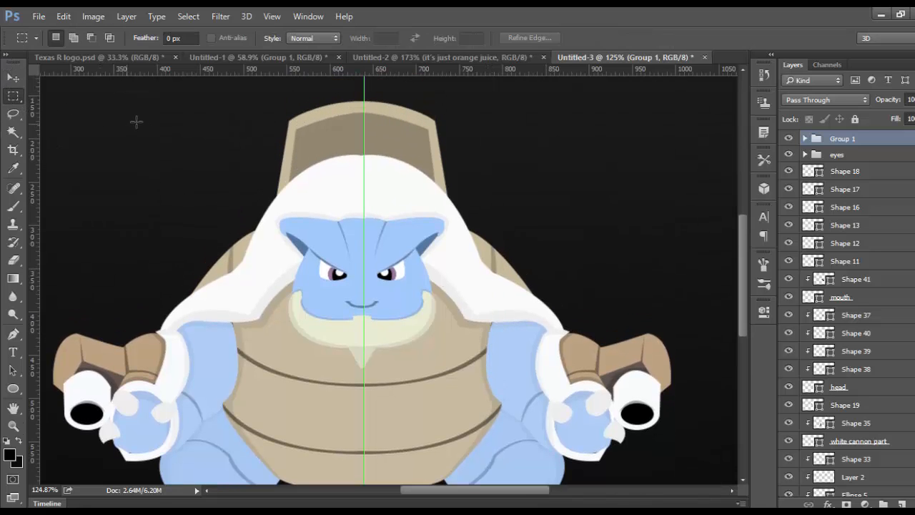
click(13, 77)
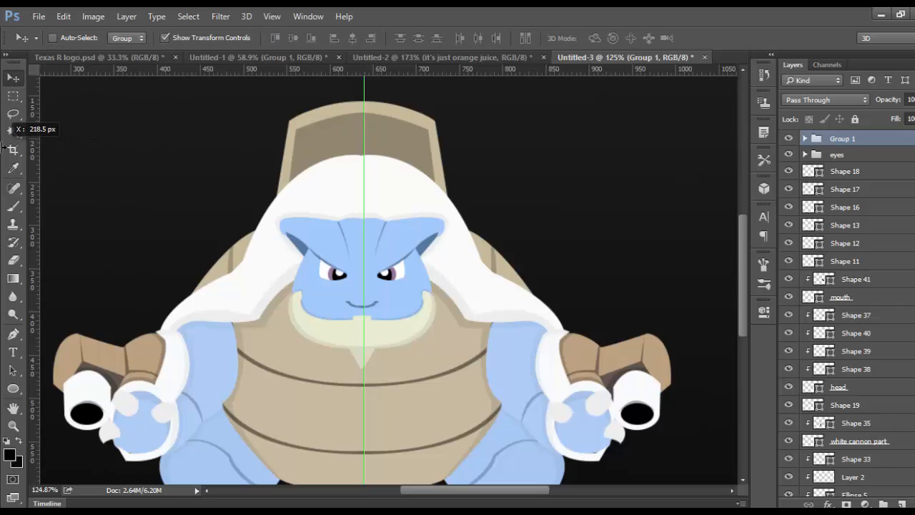
click(13, 96)
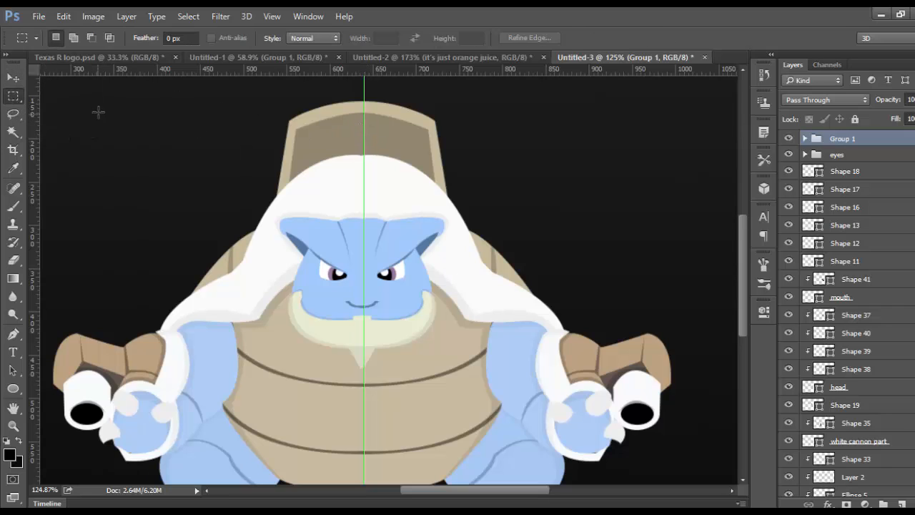
click(14, 77)
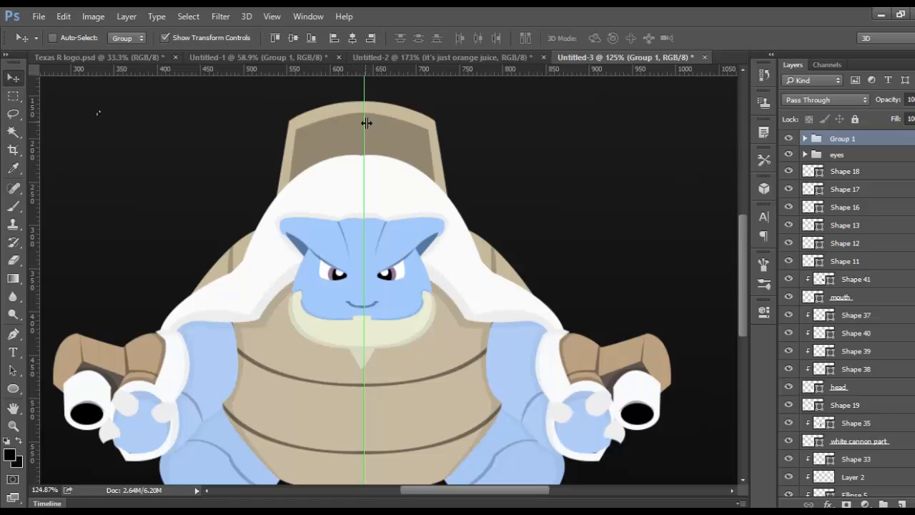
drag(334, 123, 25, 111)
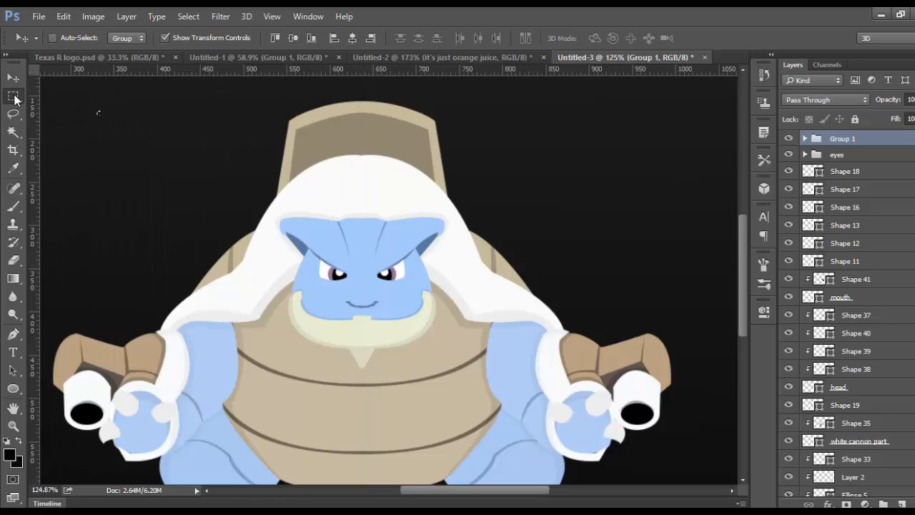
Inspect the joined figure without the guide, from the head down to the feet and in full view.
click(13, 96)
scroll(204, 141, down, 6)
scroll(204, 140, up, 3)
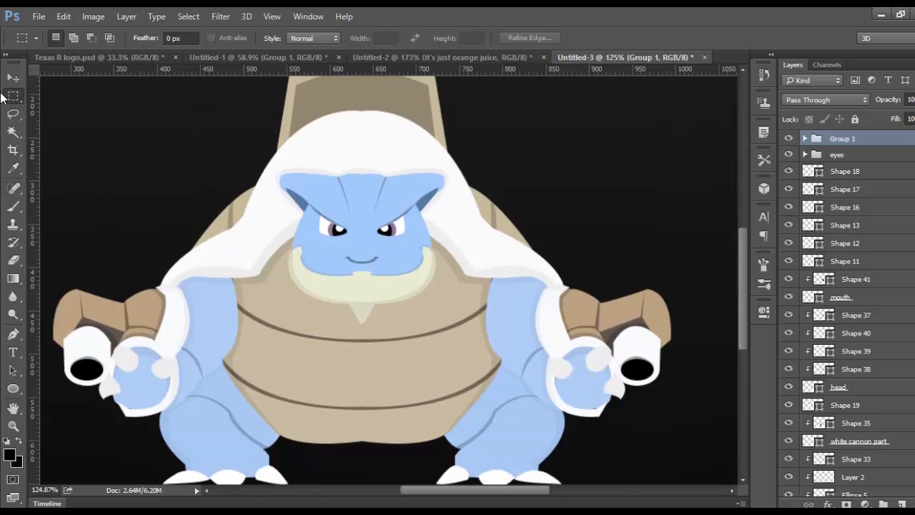
scroll(307, 187, down, 4)
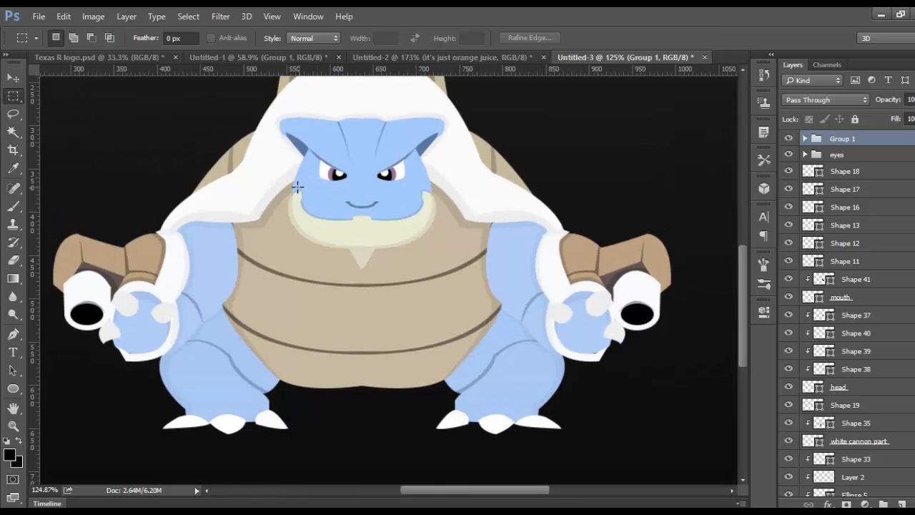
scroll(297, 187, down, 3)
scroll(339, 301, down, 8)
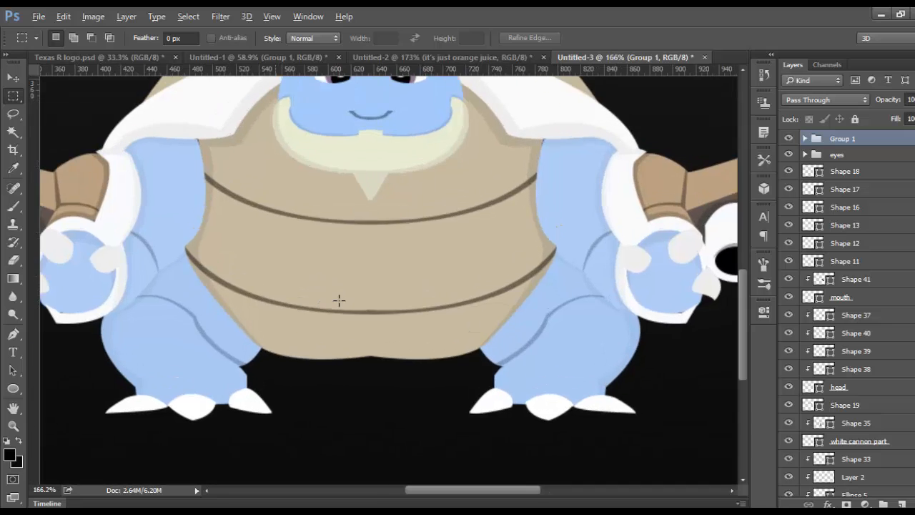
scroll(339, 338, down, 1)
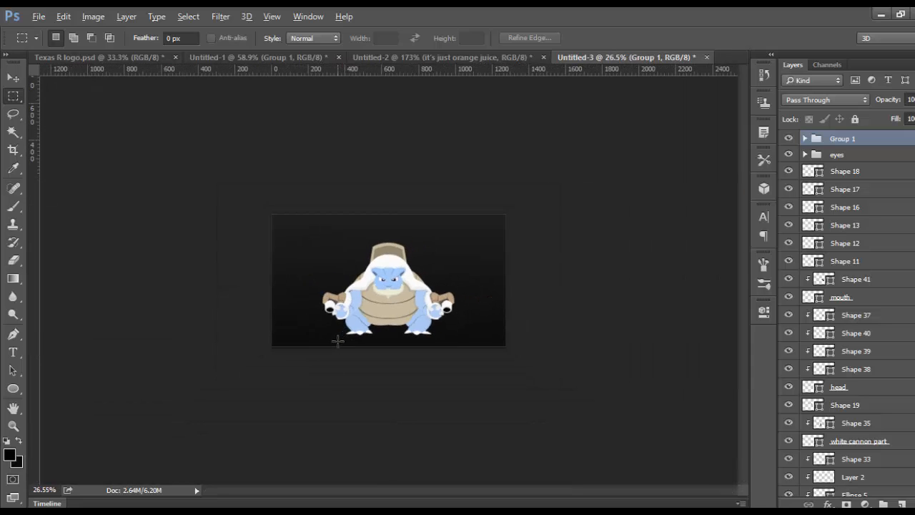
Show the reference image on Layer 1 behind the finished symmetrical figure.
scroll(338, 357, up, 4)
scroll(475, 360, down, 1)
scroll(813, 438, down, 15)
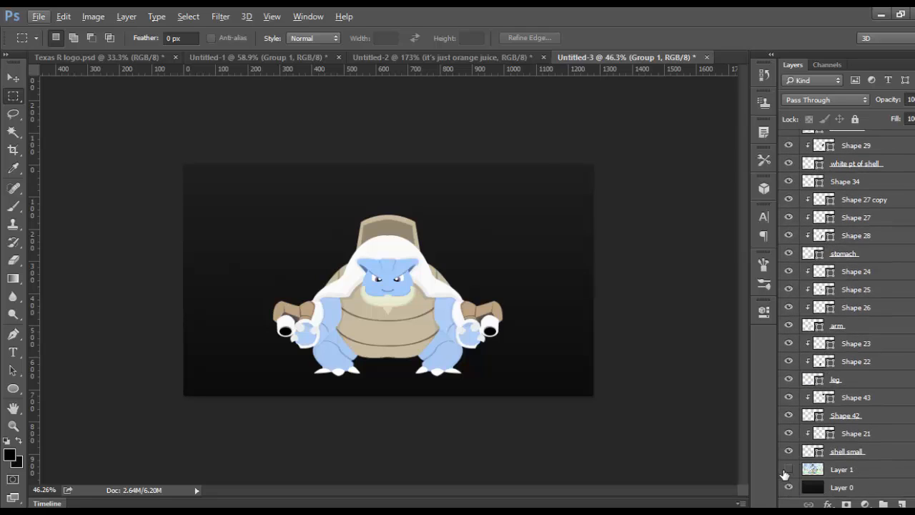
click(789, 469)
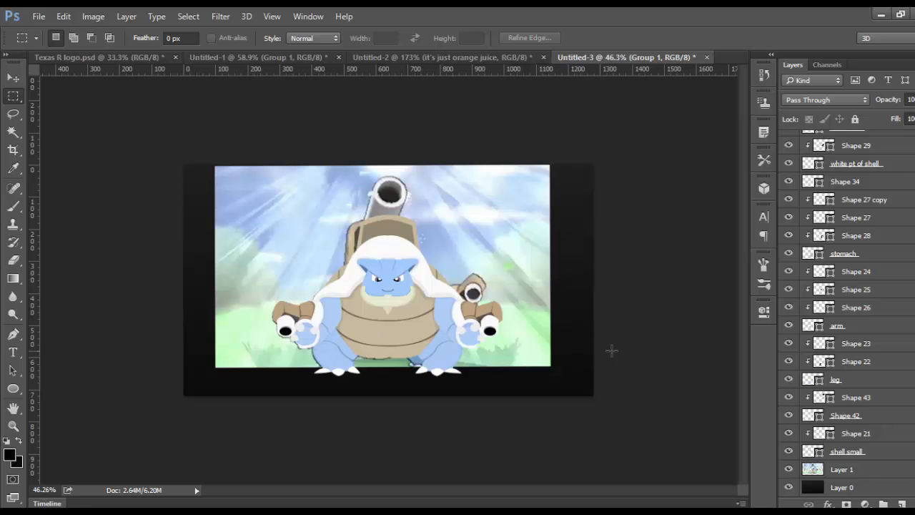
Hide the reference image on Layer 1 and add a new empty layer above Group 1.
click(788, 468)
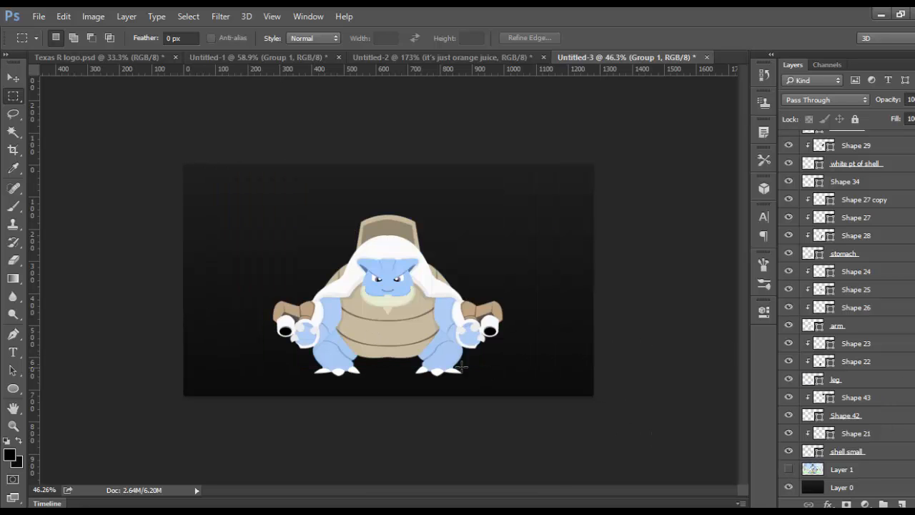
scroll(461, 367, up, 8)
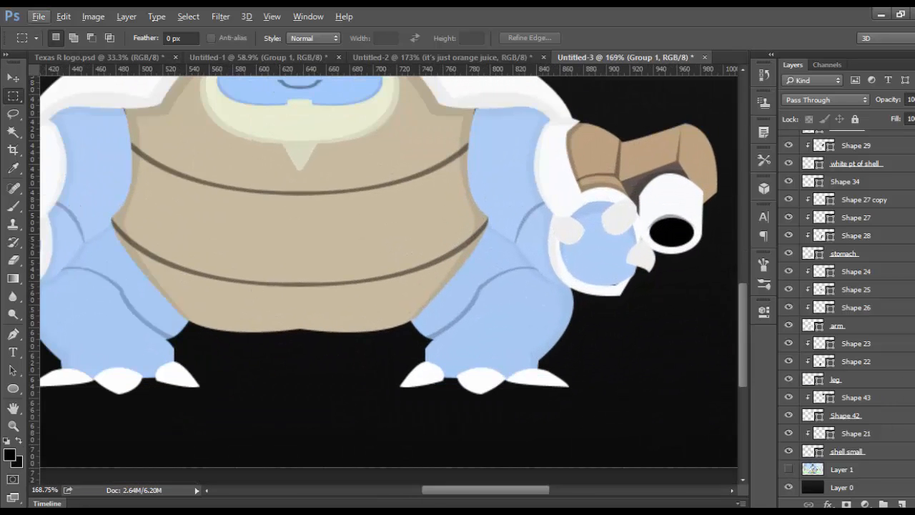
scroll(886, 155, up, 10)
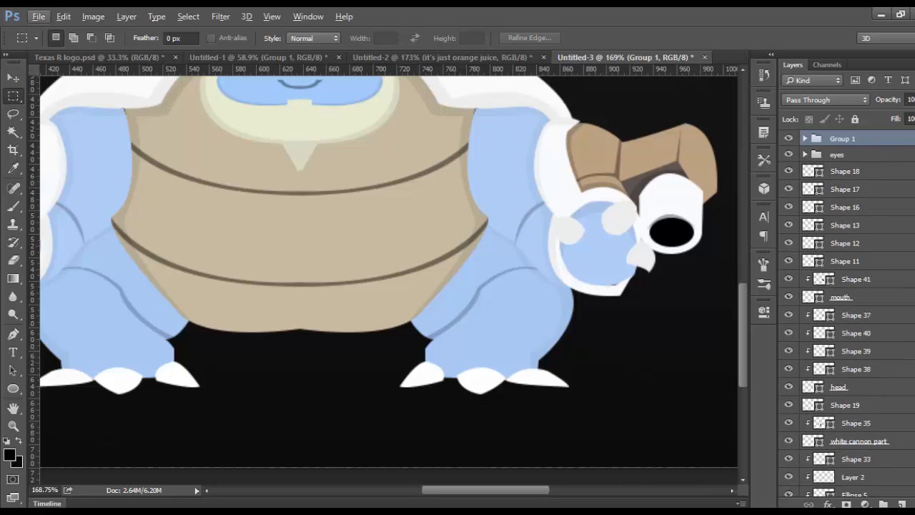
click(901, 499)
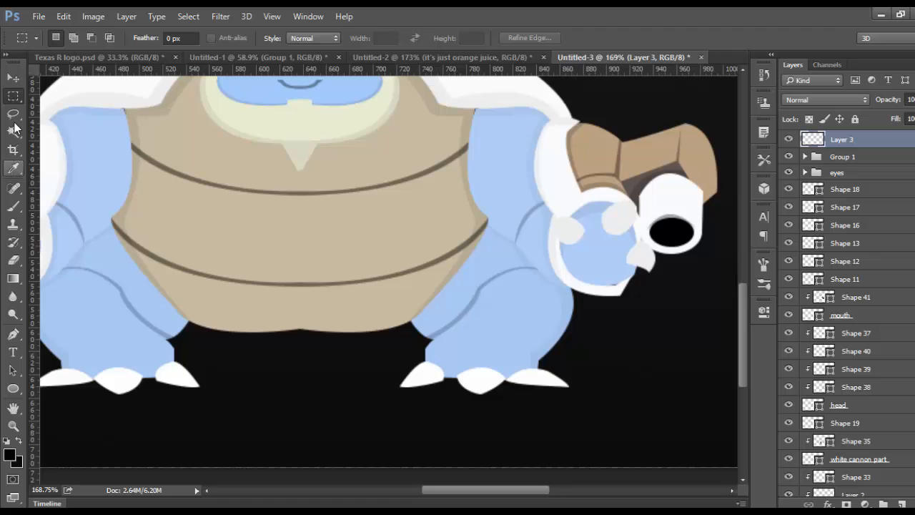
Draw a curved Pen shape in the sampled belly tan, about 191 px wide and 25 px high, rounding the belly's lower edge between the legs.
click(14, 332)
click(13, 168)
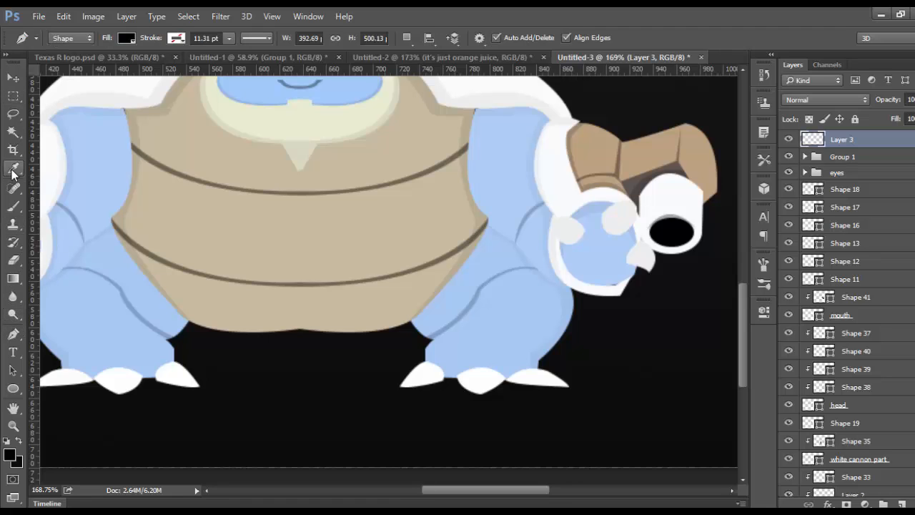
click(192, 281)
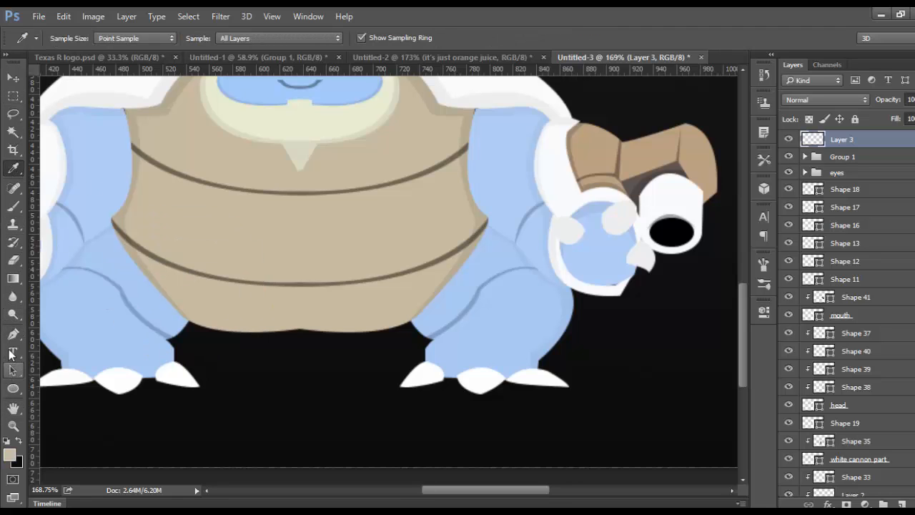
click(13, 334)
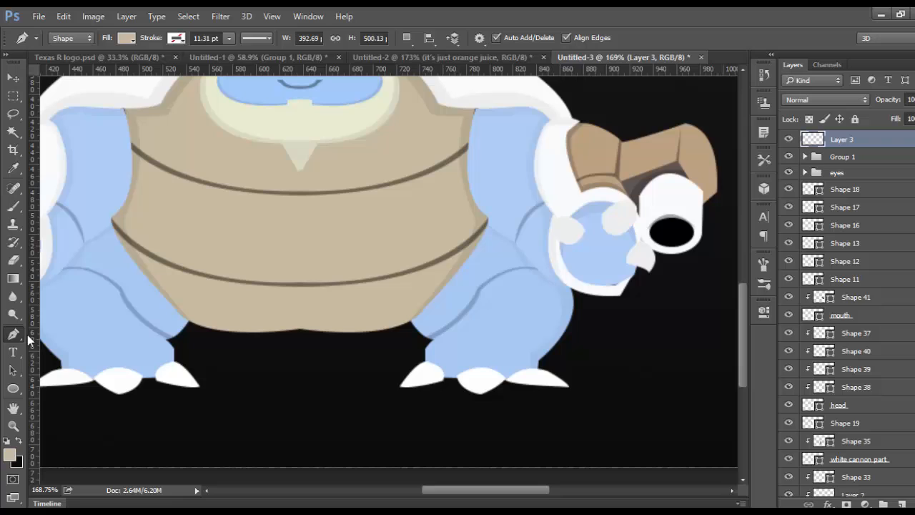
click(189, 321)
scroll(433, 310, up, 2)
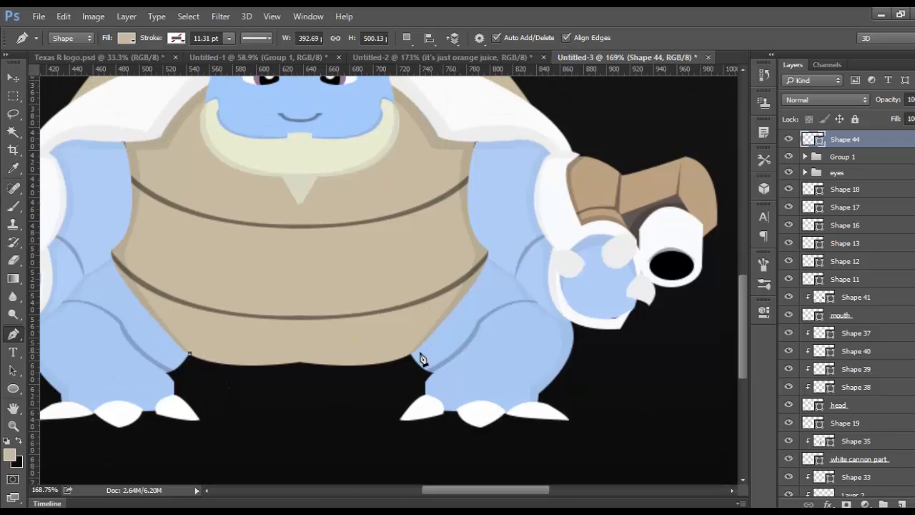
drag(413, 354, 476, 326)
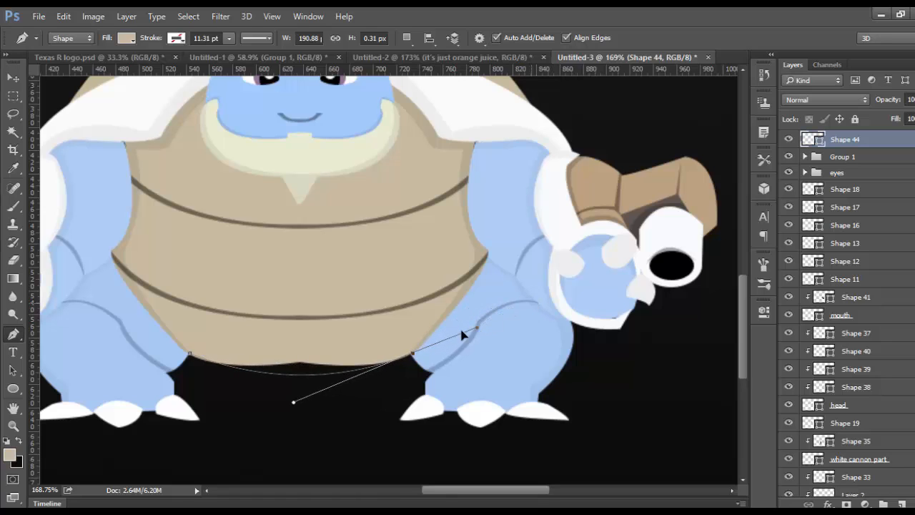
click(413, 355)
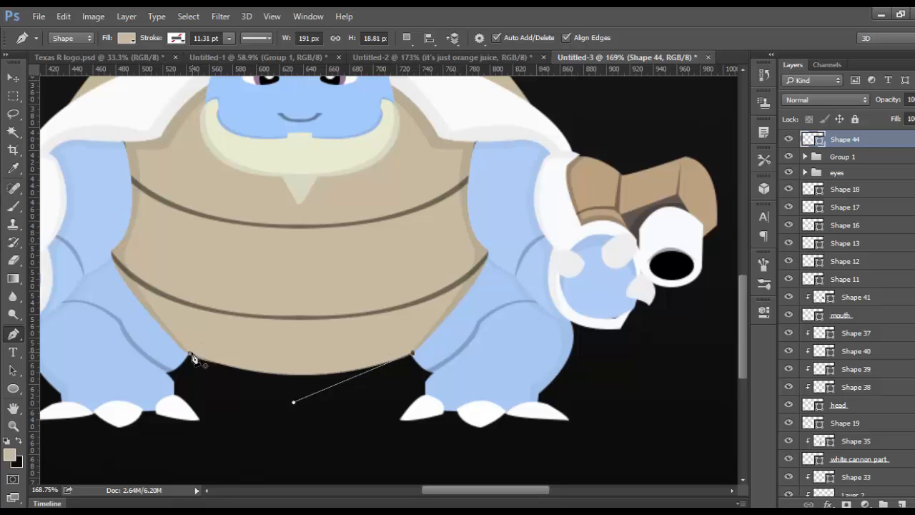
click(193, 359)
Sample the forehead's light blue and start a new Pen shape at the upper end of the left forehead crease.
scroll(207, 341, up, 5)
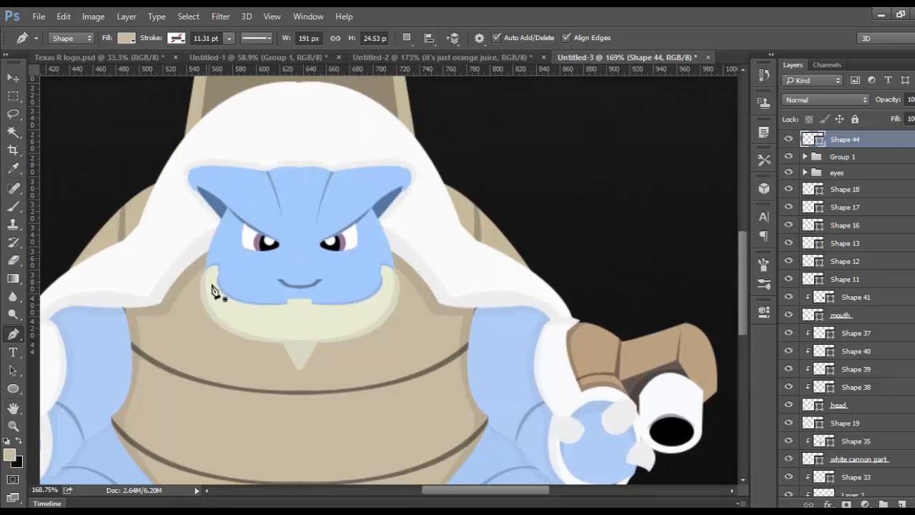
scroll(245, 204, up, 6)
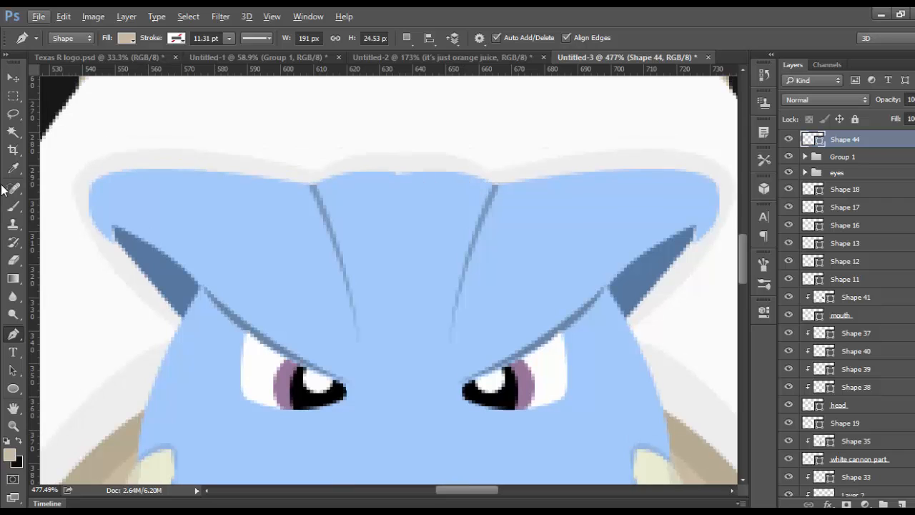
click(5, 94)
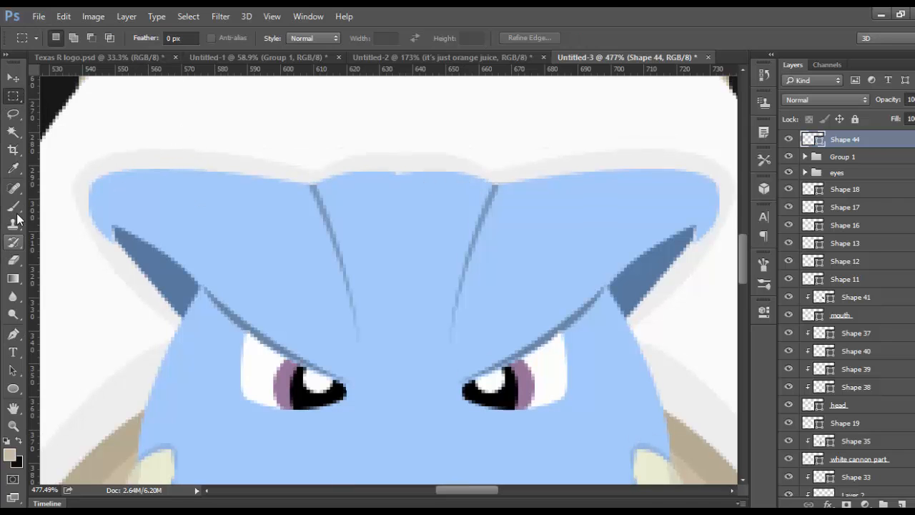
click(17, 168)
click(363, 225)
scroll(372, 231, down, 3)
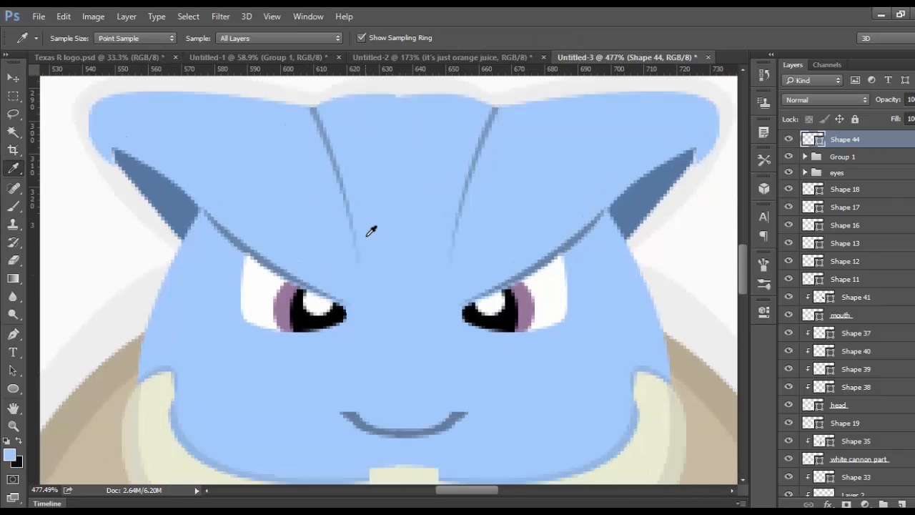
scroll(371, 231, up, 2)
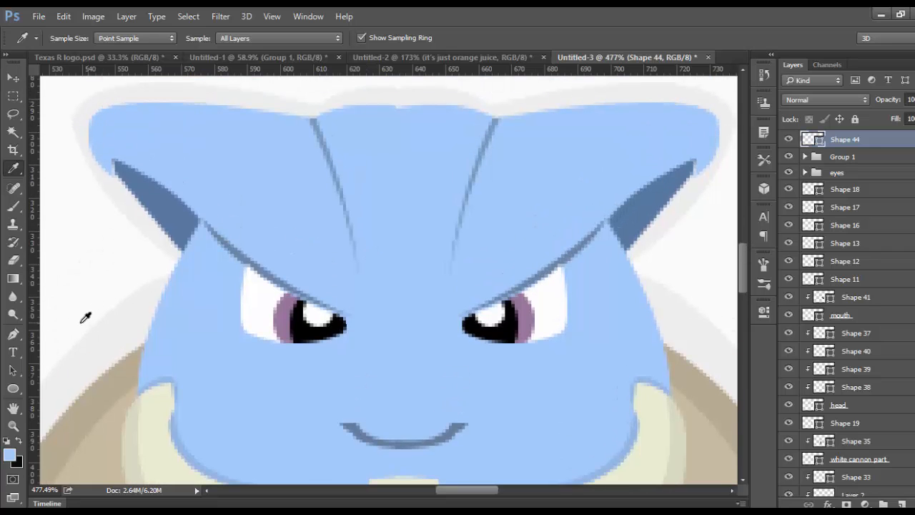
click(22, 336)
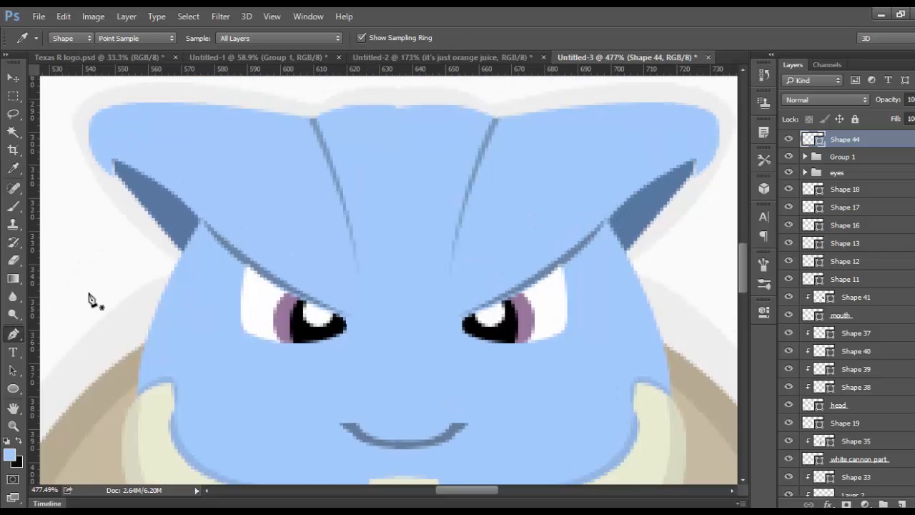
click(312, 116)
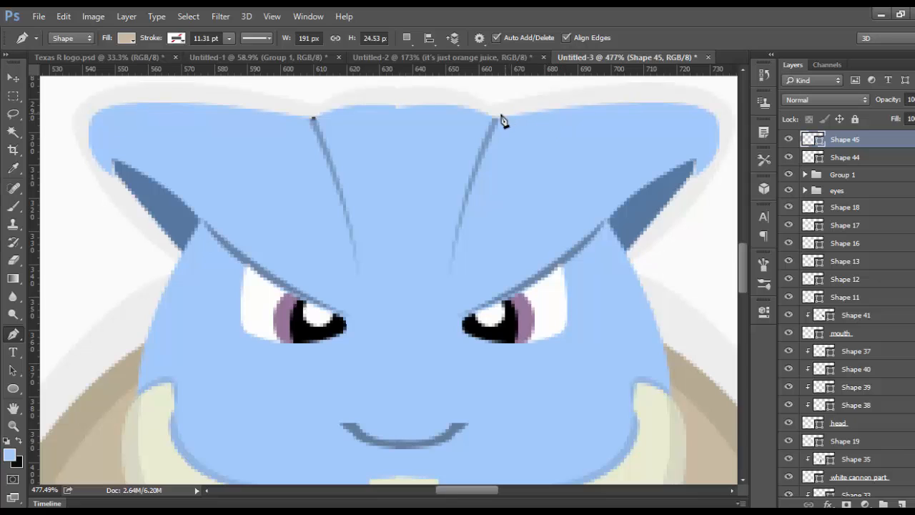
Try to arch a cap about 54 px wide and 11 px high between the forehead creases and fill it light blue.
drag(492, 119, 597, 191)
scroll(579, 190, up, 2)
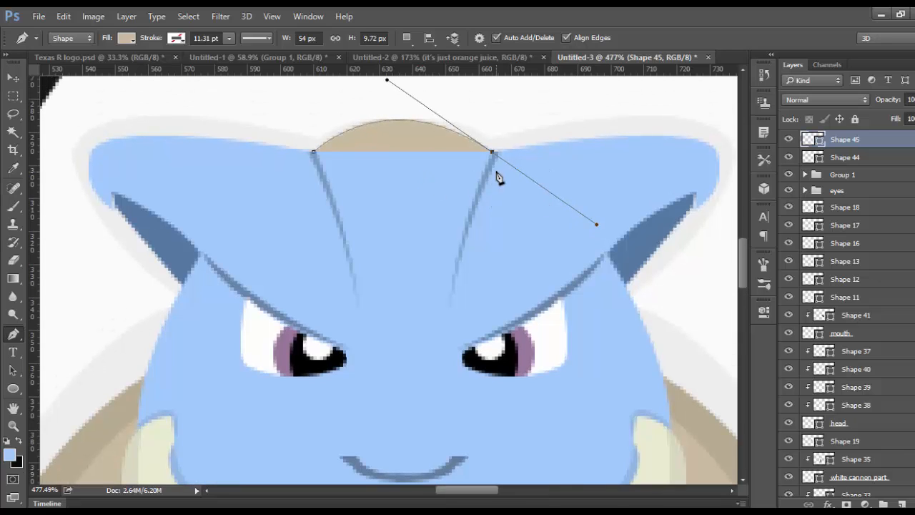
alt+click(493, 152)
click(425, 155)
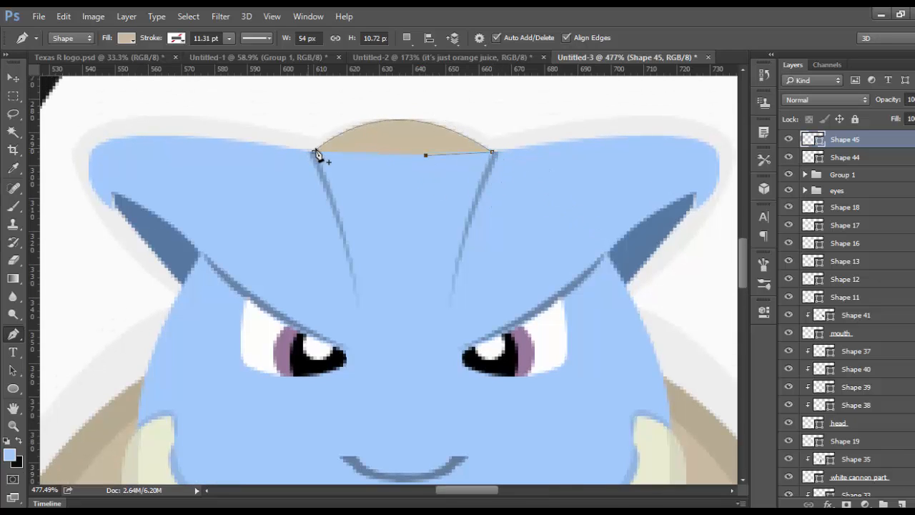
click(125, 38)
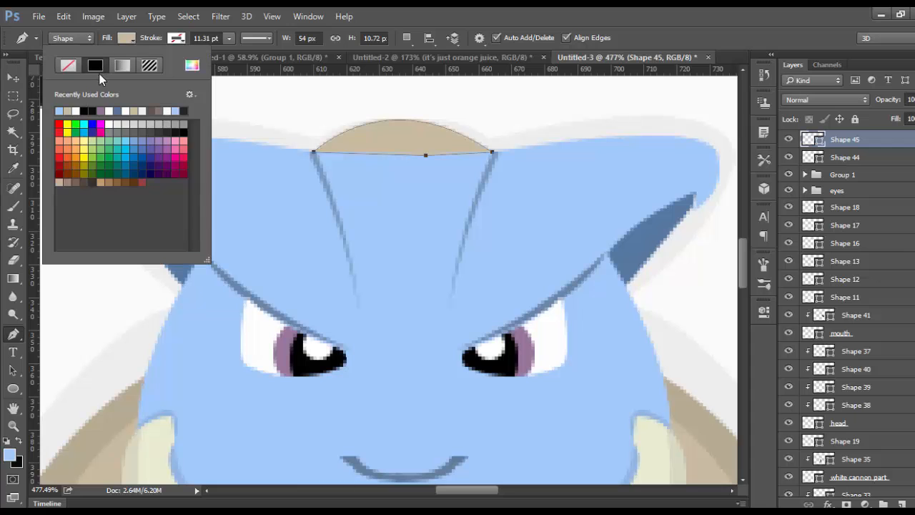
click(60, 109)
click(20, 96)
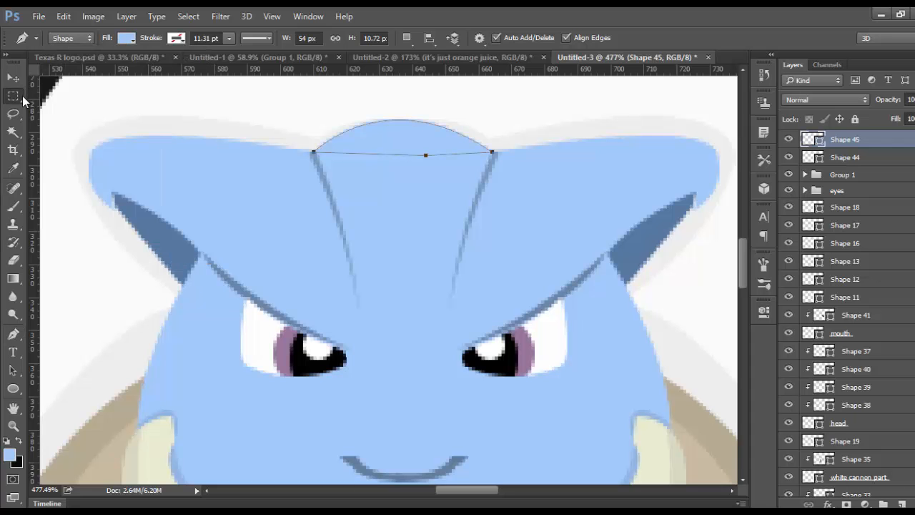
click(20, 96)
Undo the forehead cap's blue fill and its drawn curve back to the first anchor point.
scroll(248, 127, down, 3)
scroll(347, 112, down, 5)
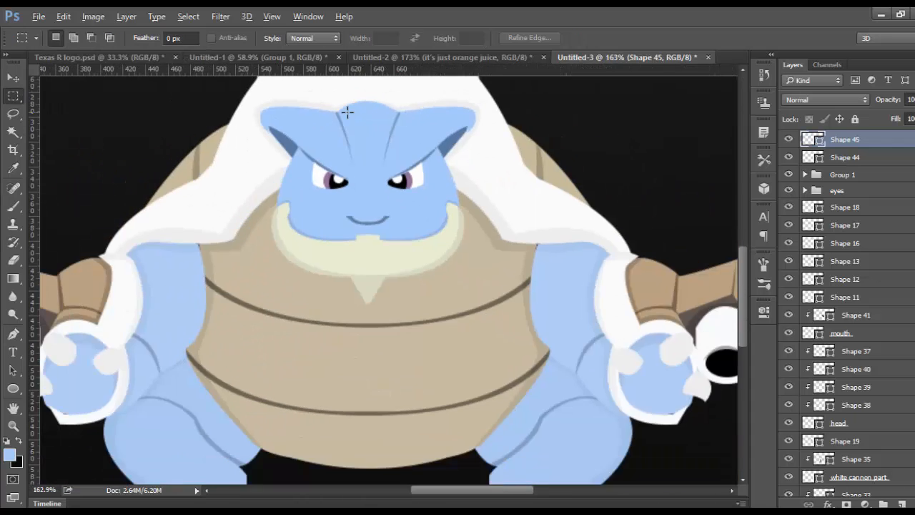
scroll(389, 112, up, 4)
scroll(388, 112, up, 2)
scroll(434, 108, up, 1)
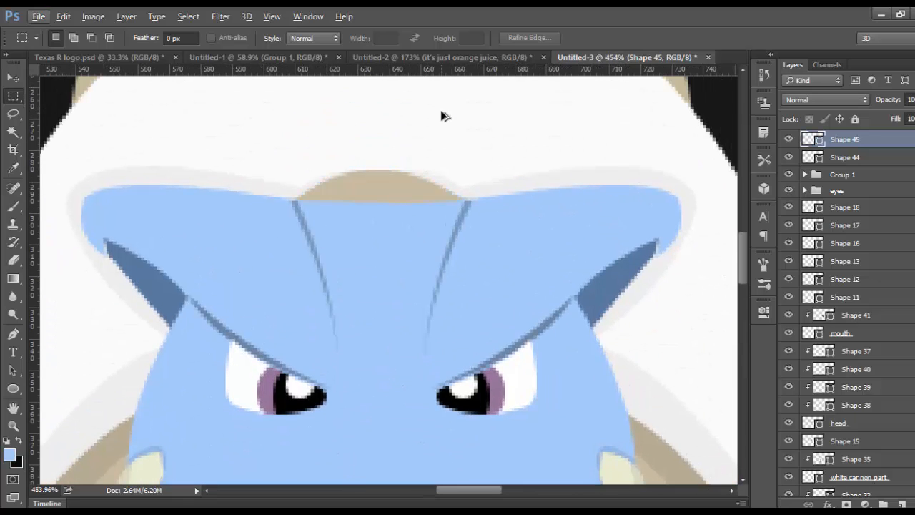
click(13, 333)
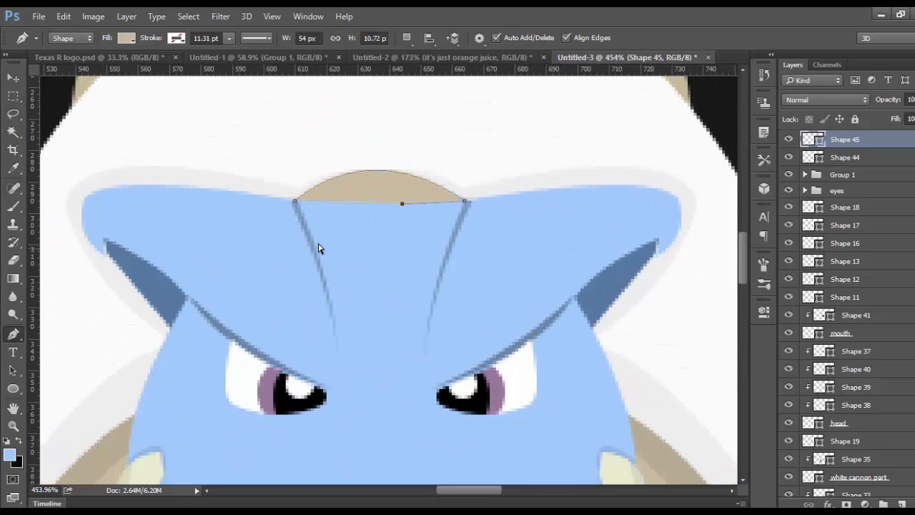
key(ctrl+z)
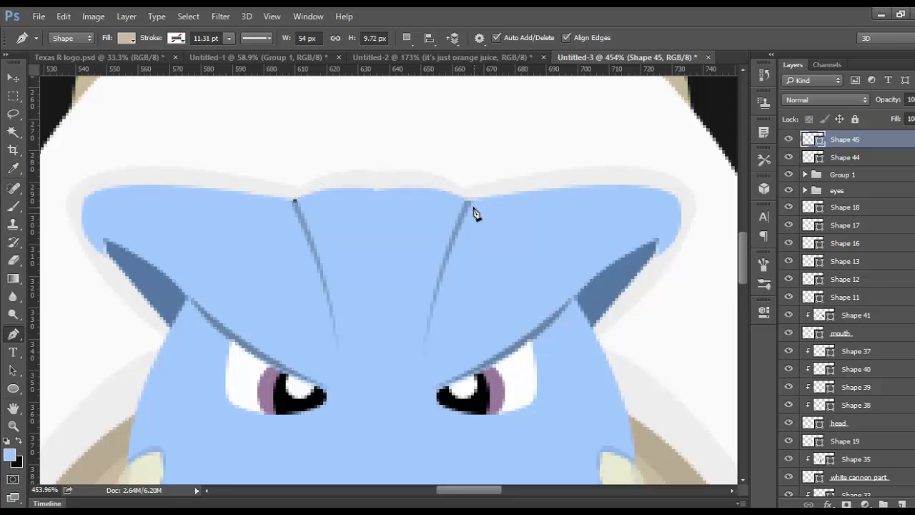
Complete the arched forehead cap, about 56 px wide and 19 px high, between both creases and fill it with the recently used light blue.
mouse_move(471, 201)
mouse_down()
mouse_move(527, 274)
mouse_move(566, 268)
mouse_move(559, 272)
mouse_move(495, 209)
mouse_move(472, 203)
mouse_up()
click(358, 229)
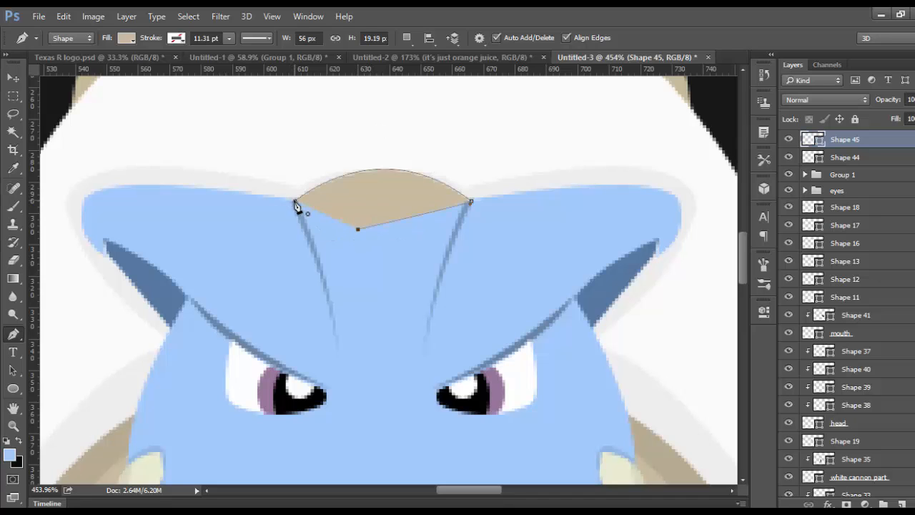
click(295, 202)
click(124, 37)
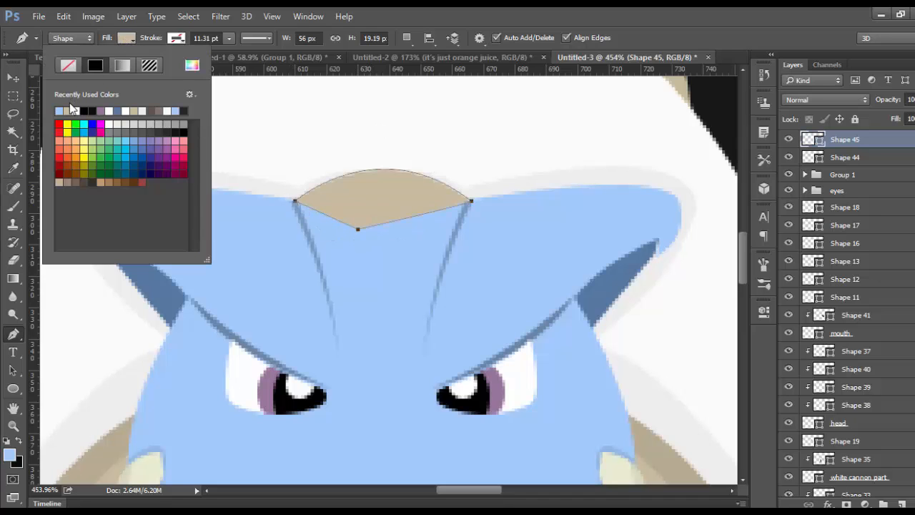
click(60, 110)
click(13, 95)
scroll(143, 179, down, 2)
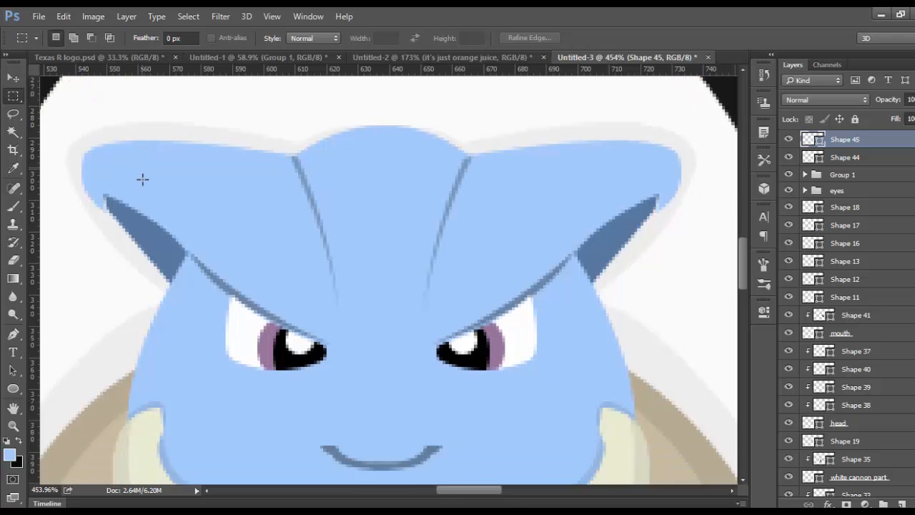
scroll(156, 180, down, 2)
scroll(156, 180, down, 8)
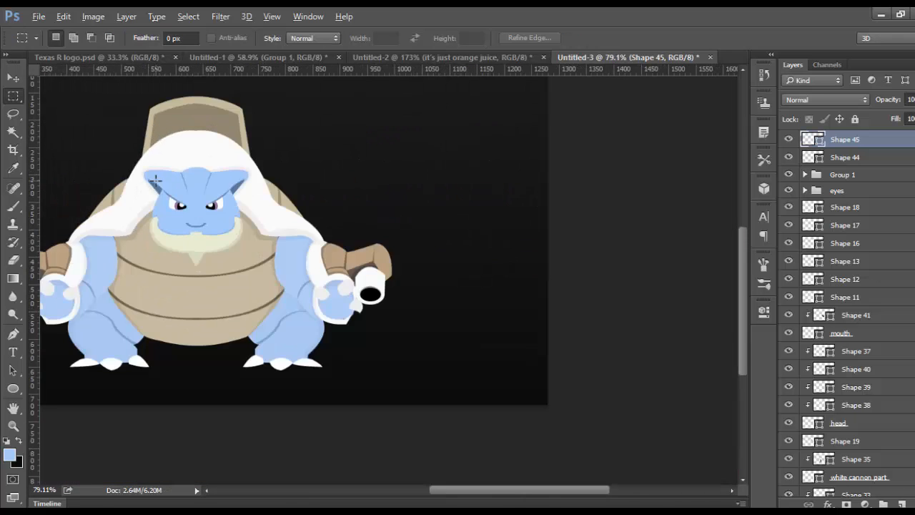
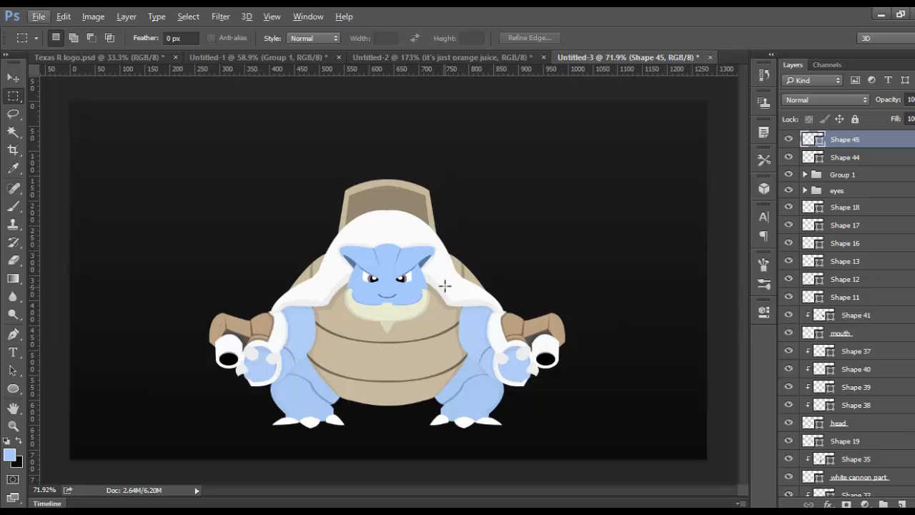
Show the reference image on Layer 1 behind the upper body and back cannon area.
scroll(382, 229, up, 4)
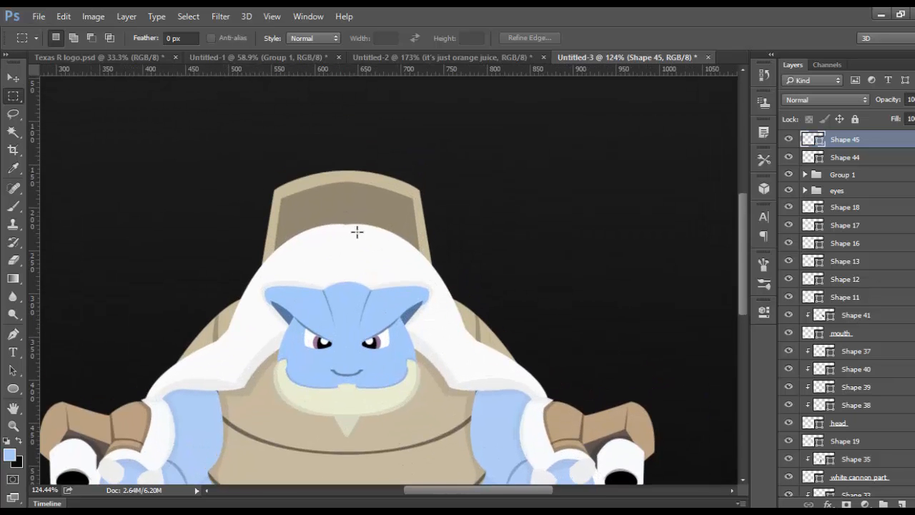
scroll(721, 250, up, 2)
scroll(818, 452, down, 12)
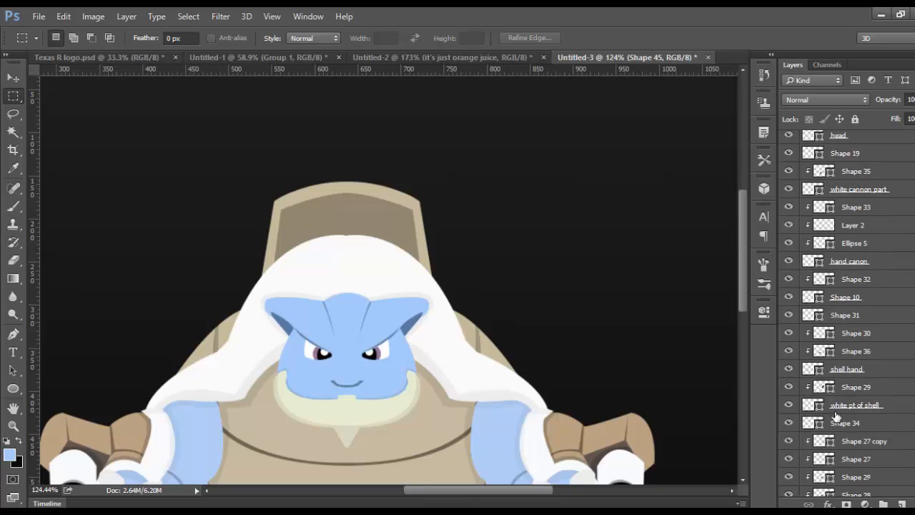
click(788, 469)
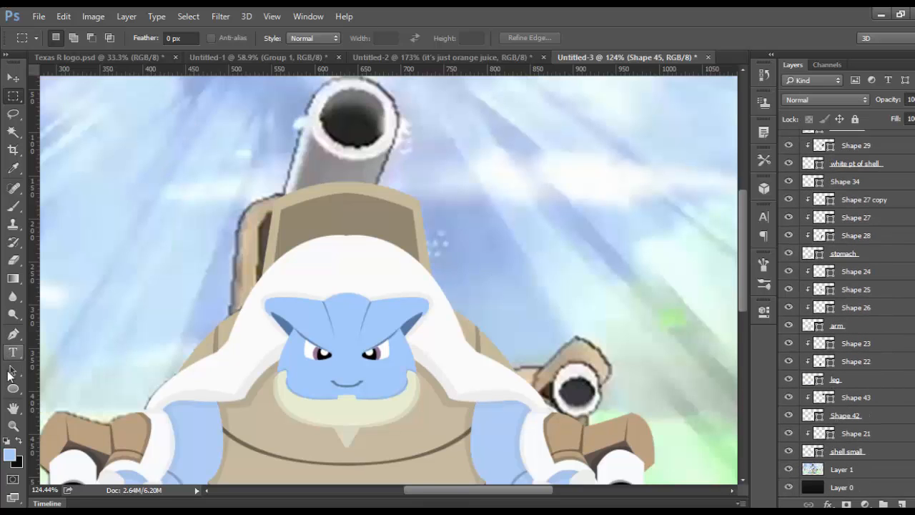
Draw a black circle about 93 px across on a new top layer and centre it above the white shell part.
click(12, 388)
scroll(882, 162, up, 12)
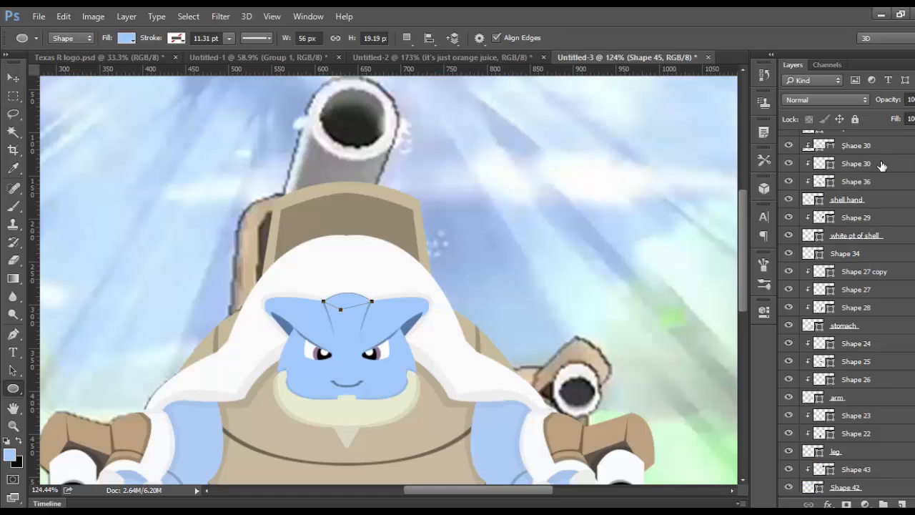
click(903, 504)
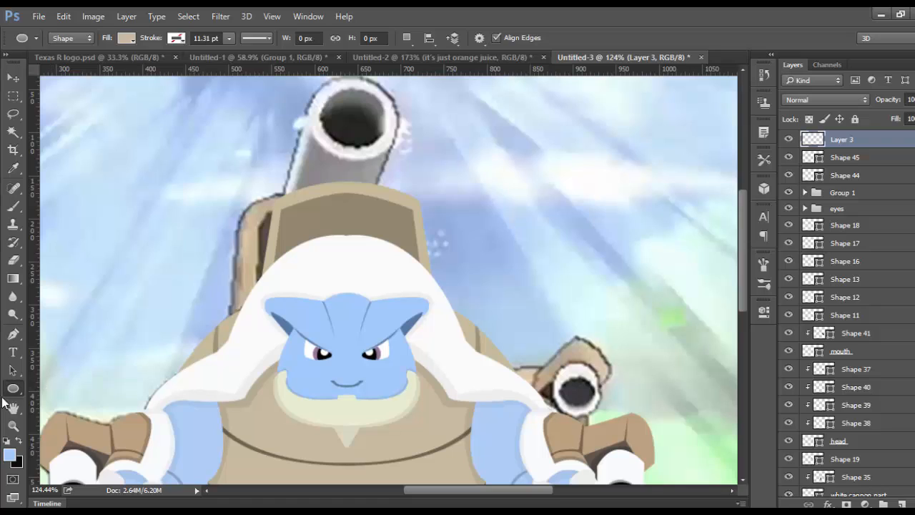
click(126, 38)
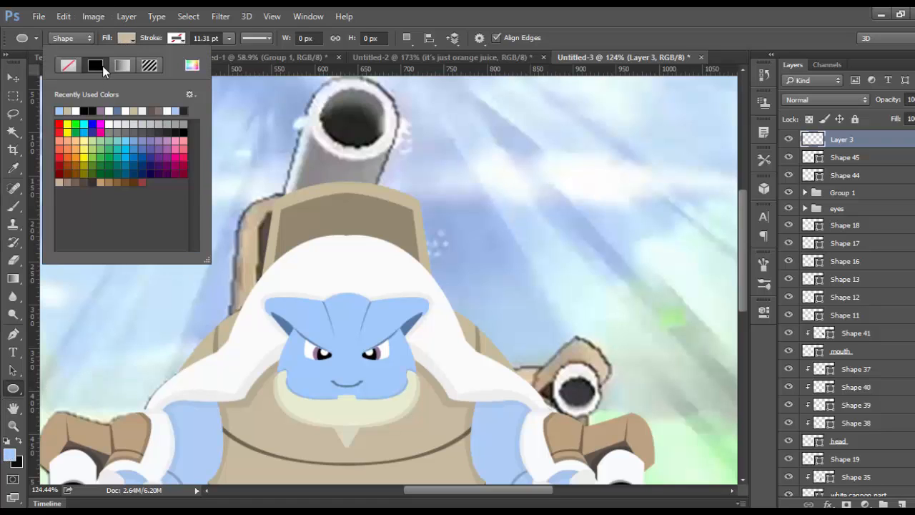
click(87, 111)
click(466, 18)
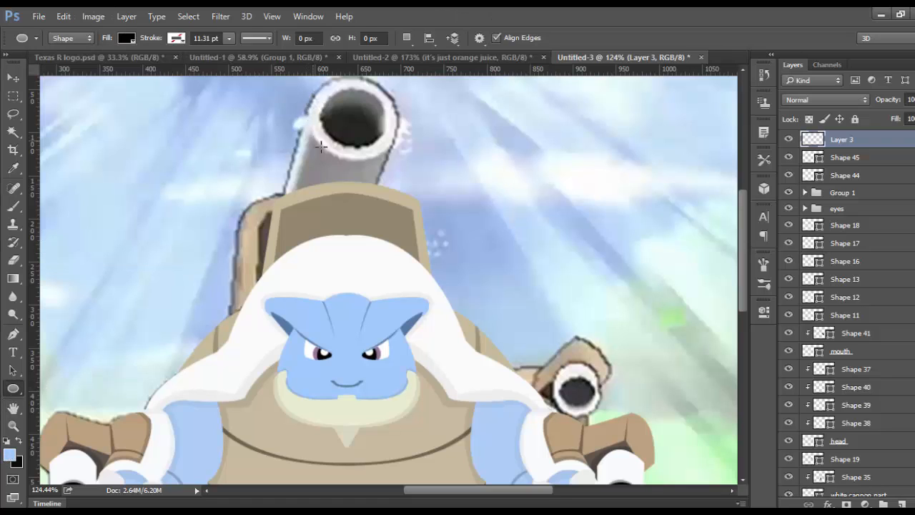
drag(326, 185, 405, 290)
click(725, 260)
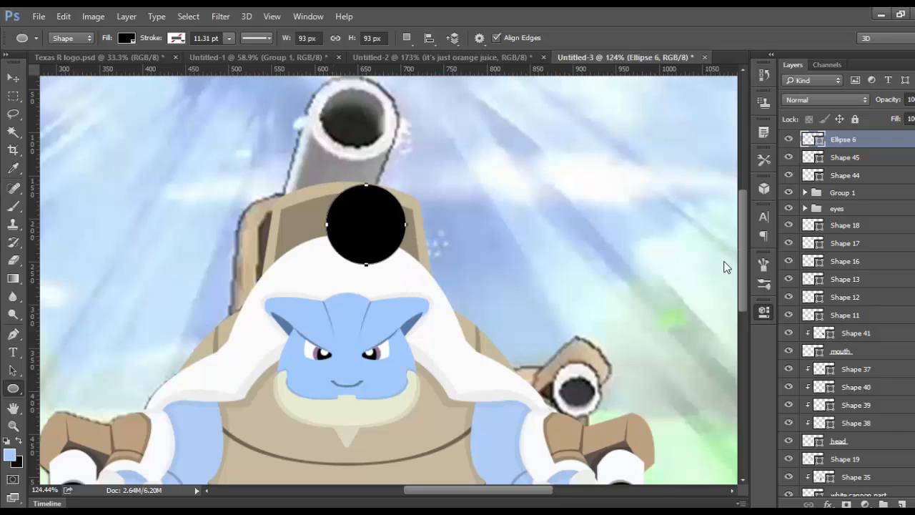
click(12, 77)
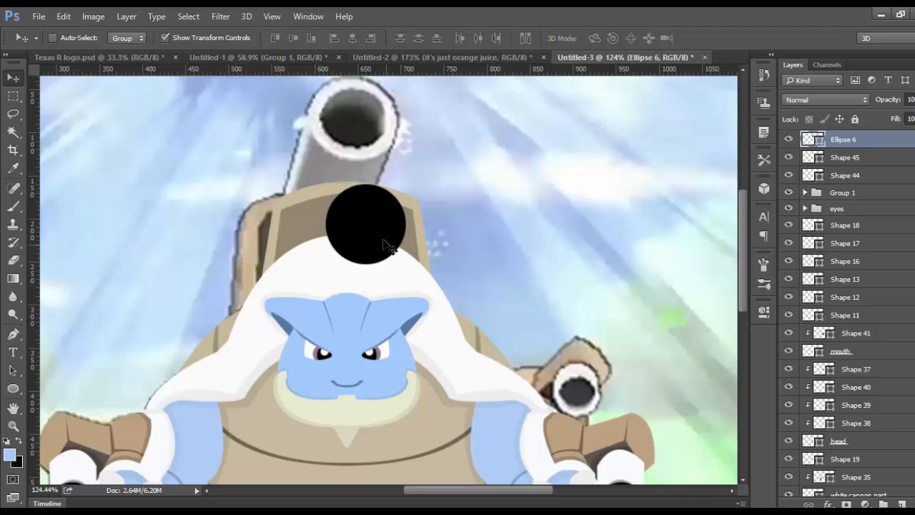
drag(384, 245, 360, 205)
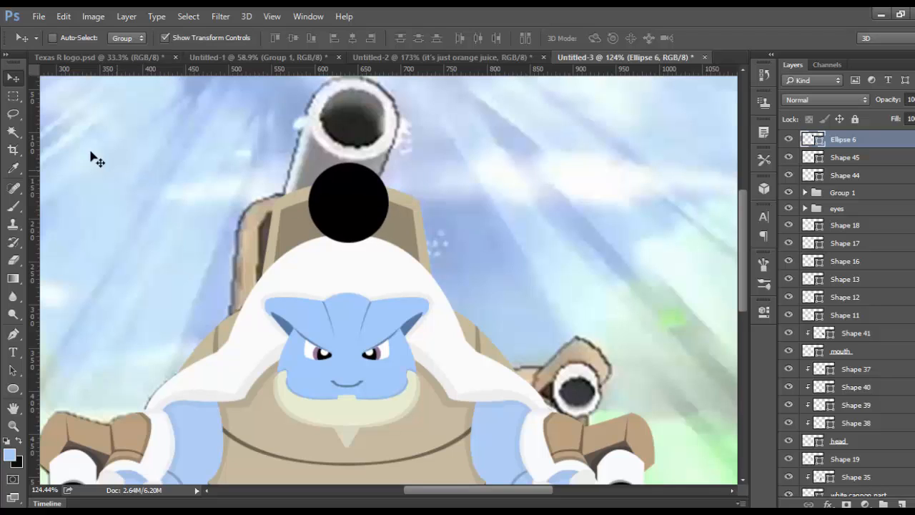
Add an outside Stroke layer effect to the black circle and set its size to 10 px.
click(14, 96)
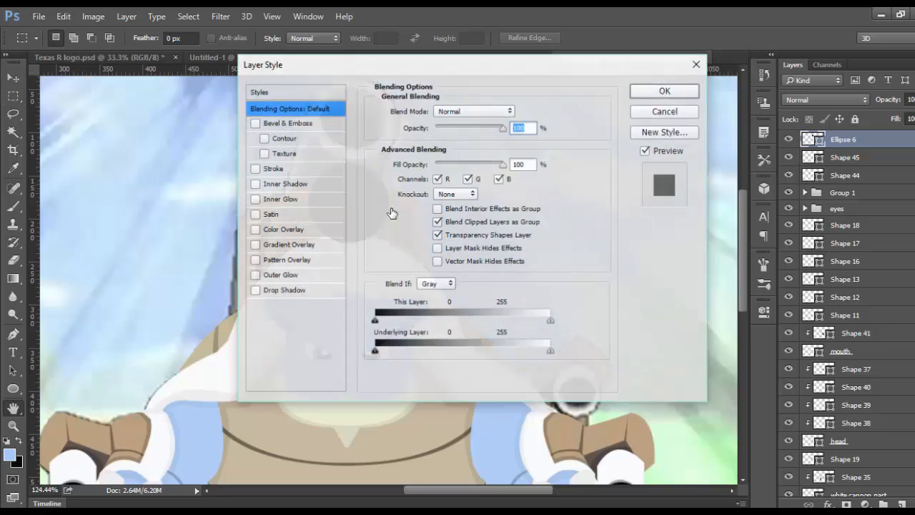
click(317, 216)
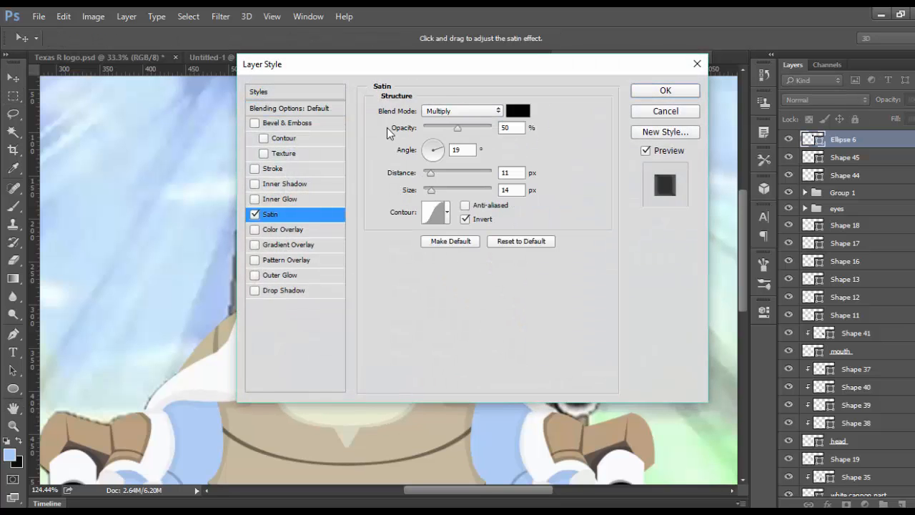
click(254, 215)
click(254, 168)
mouse_move(336, 66)
mouse_down()
mouse_move(606, 55)
mouse_move(603, 73)
mouse_up()
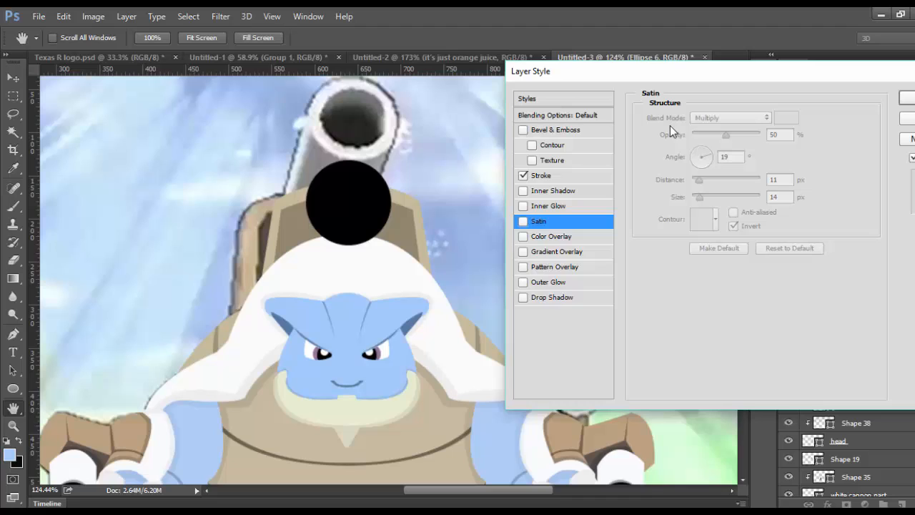
click(565, 176)
drag(696, 123, 700, 123)
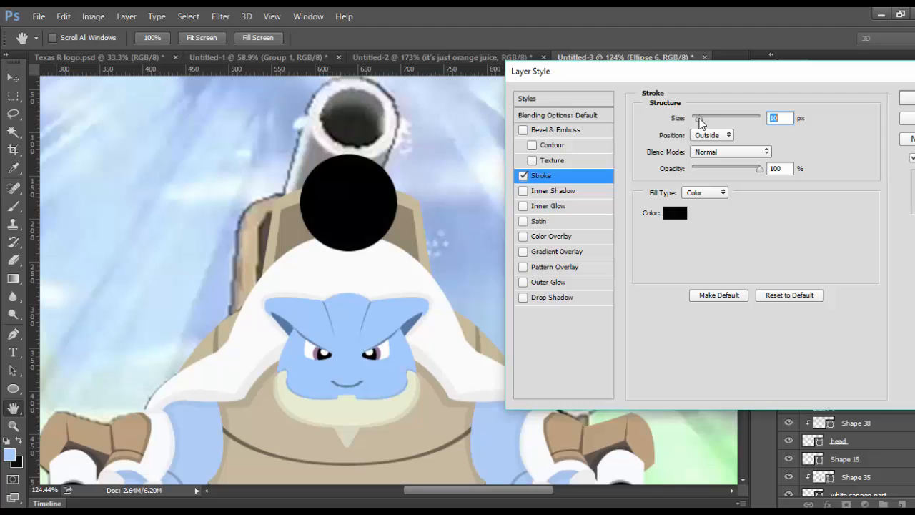
Set the circle's stroke colour to off-white f0edee, sampled from the reference cannon's rim, and apply the layer style.
click(675, 214)
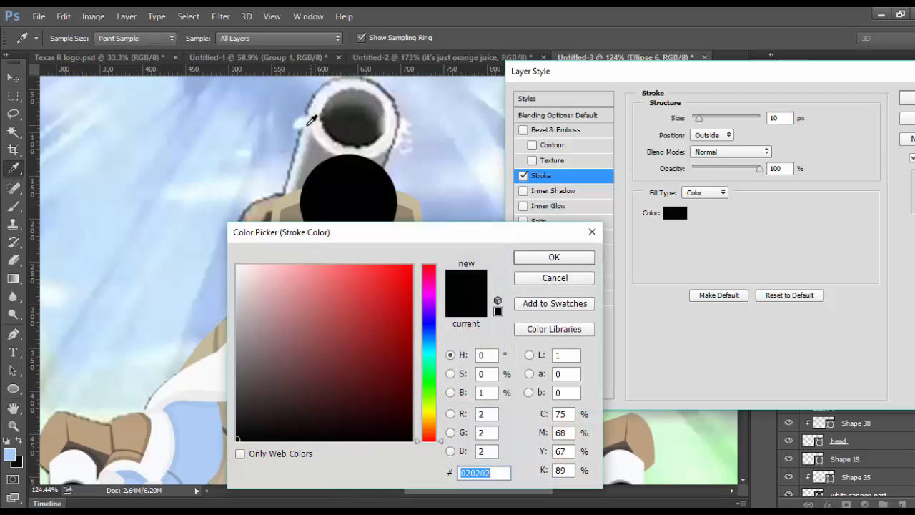
click(329, 127)
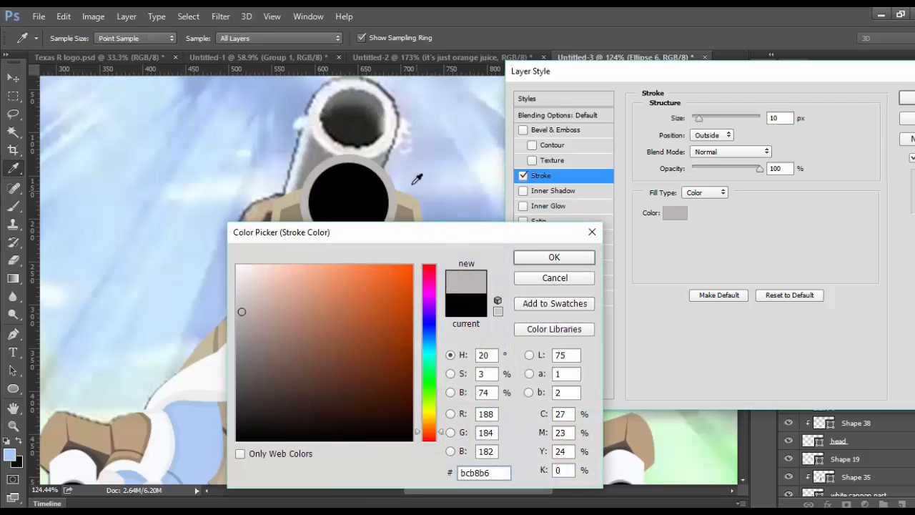
click(369, 141)
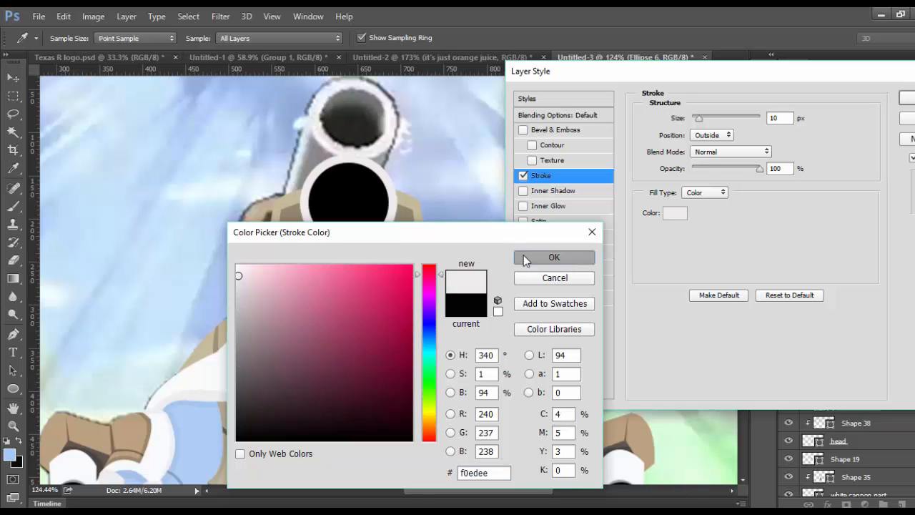
click(554, 257)
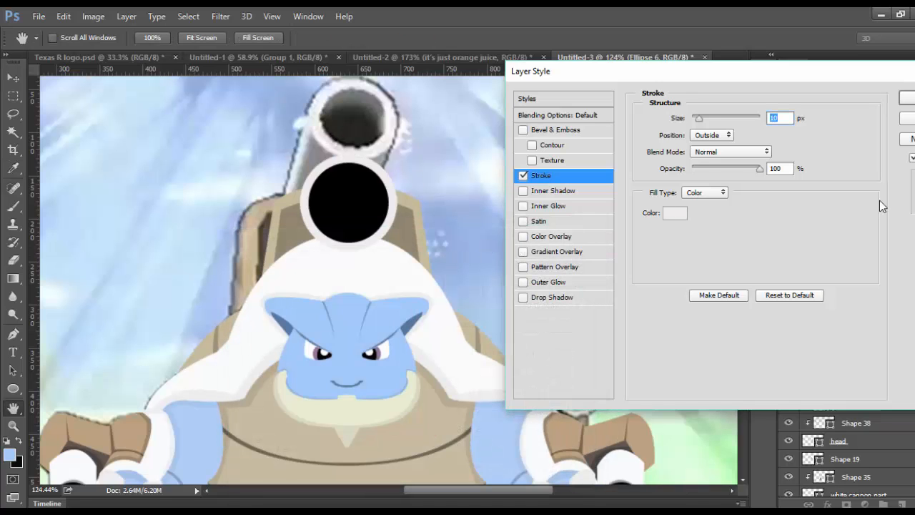
click(909, 98)
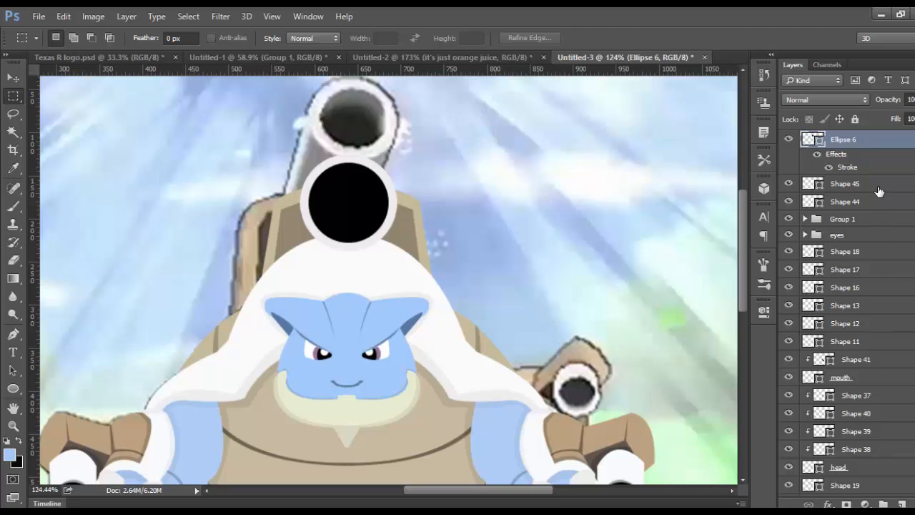
Draw a four-point barrel base about 110 px wide and 50 px high on a new layer beneath the circle with the Pen tool.
click(879, 189)
click(902, 504)
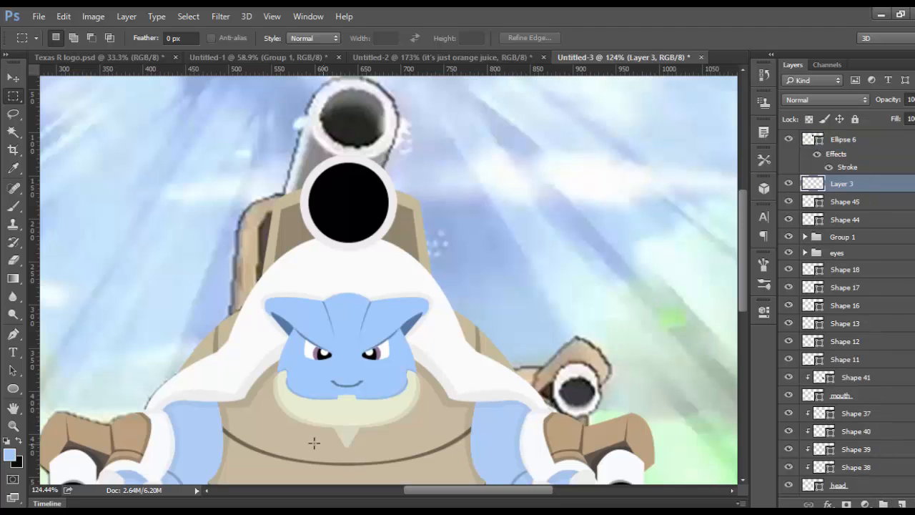
click(21, 334)
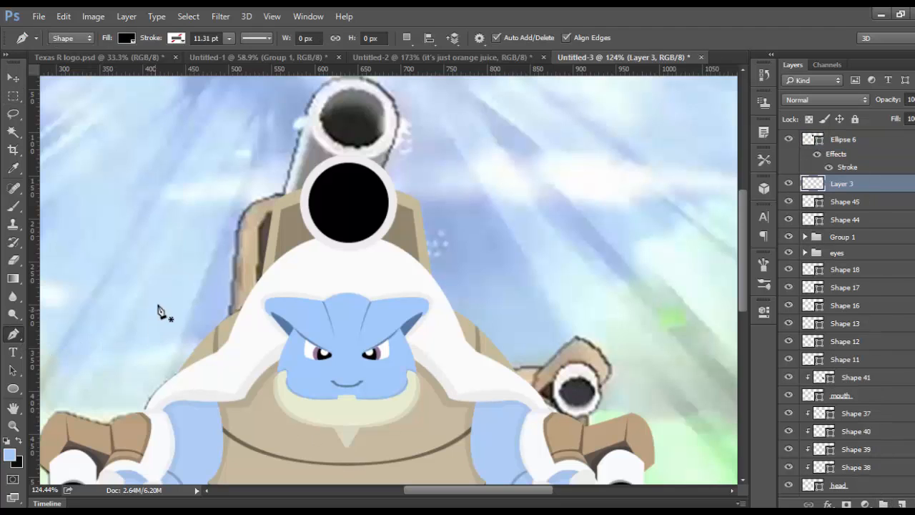
scroll(188, 296, up, 2)
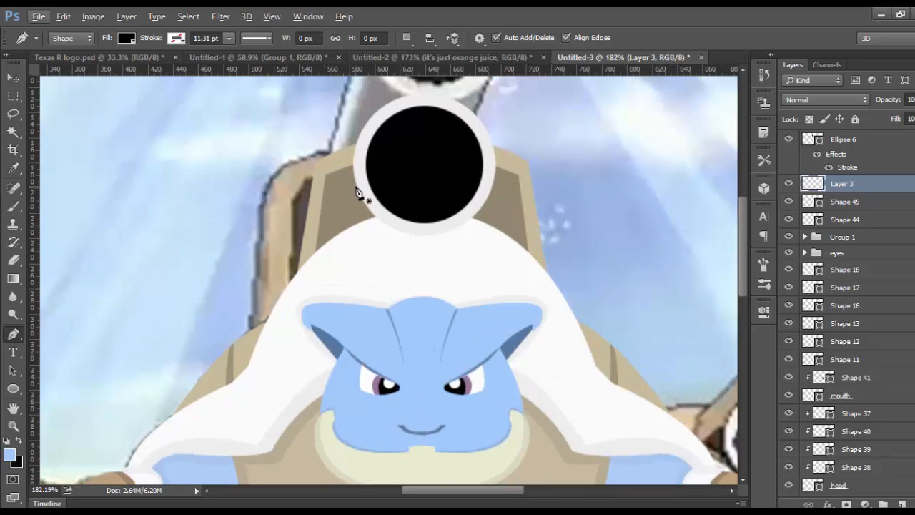
click(356, 186)
click(329, 244)
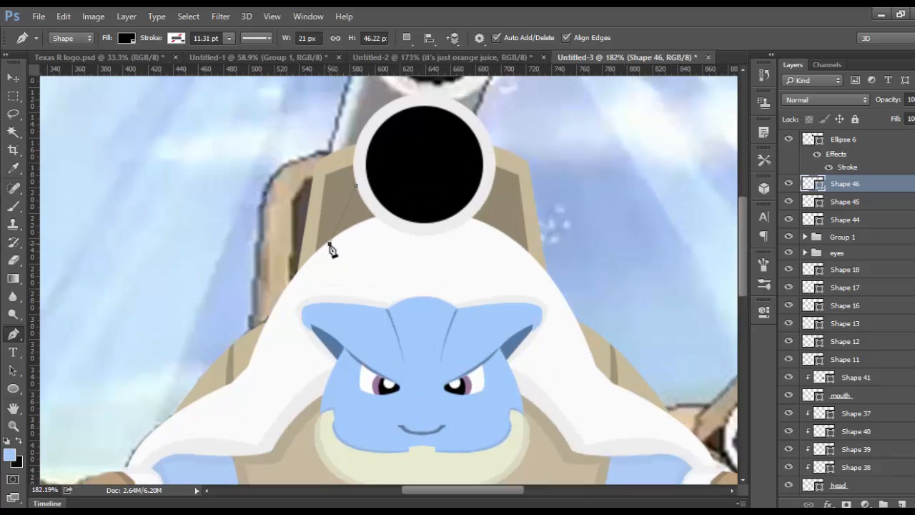
key(ctrl+z)
click(361, 244)
click(483, 243)
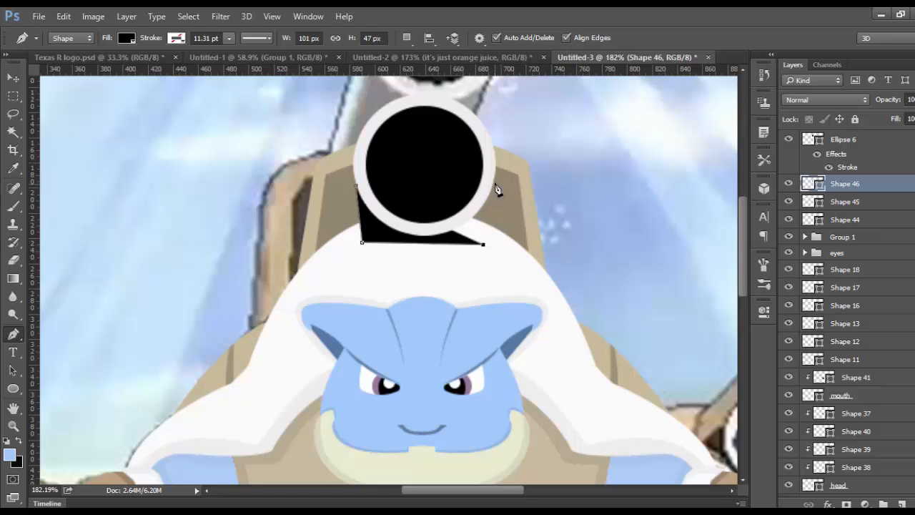
click(495, 184)
scroll(379, 299, up, 1)
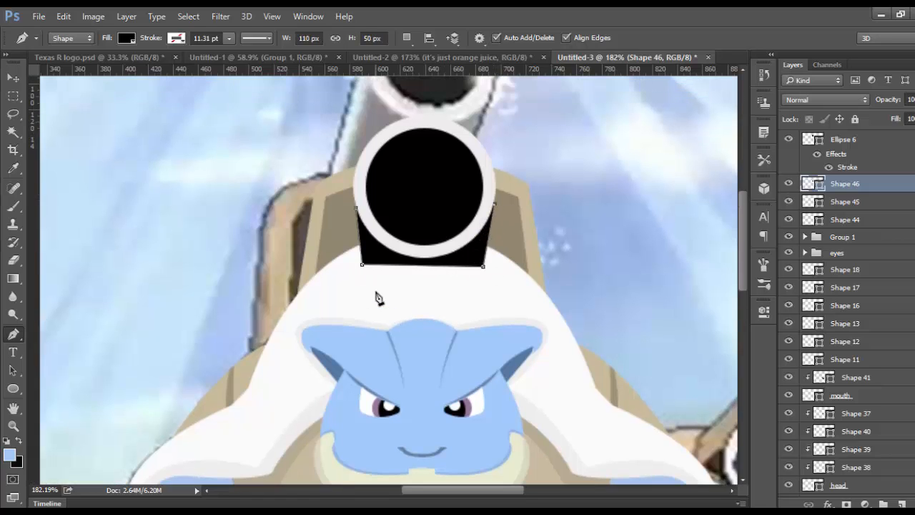
scroll(379, 299, down, 1)
click(363, 254)
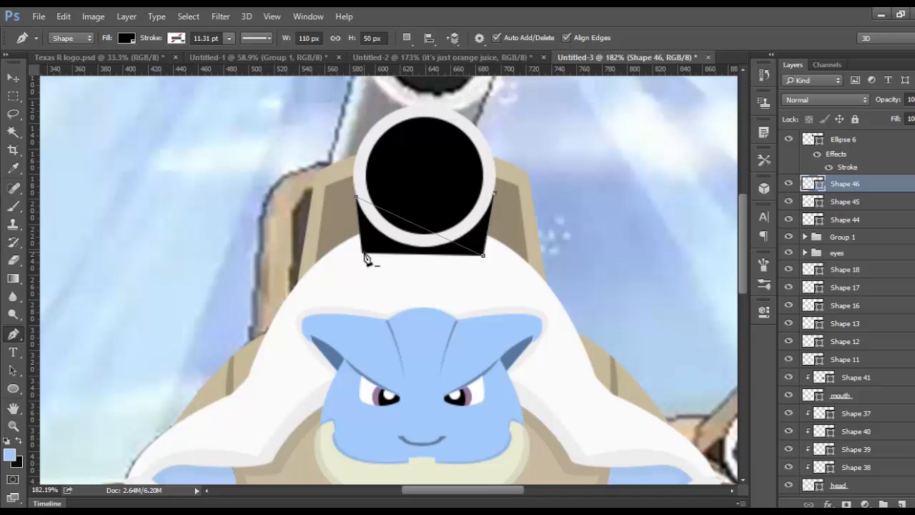
key(ctrl+z)
Choose a light grey foreground colour and fill the barrel base beneath the circle with it.
click(127, 39)
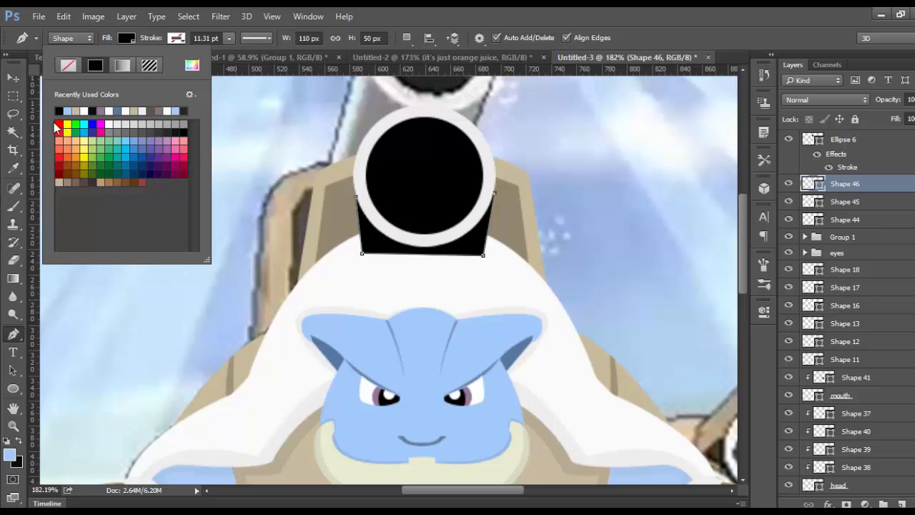
click(148, 109)
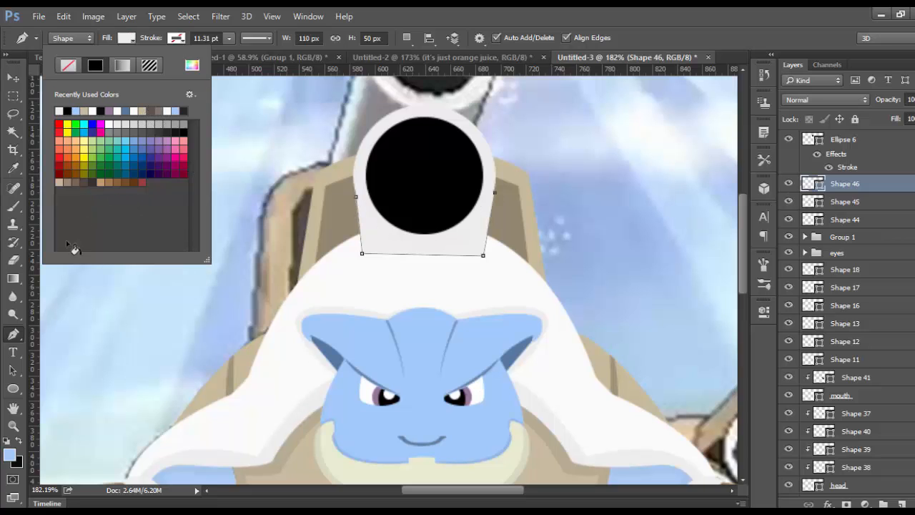
click(9, 455)
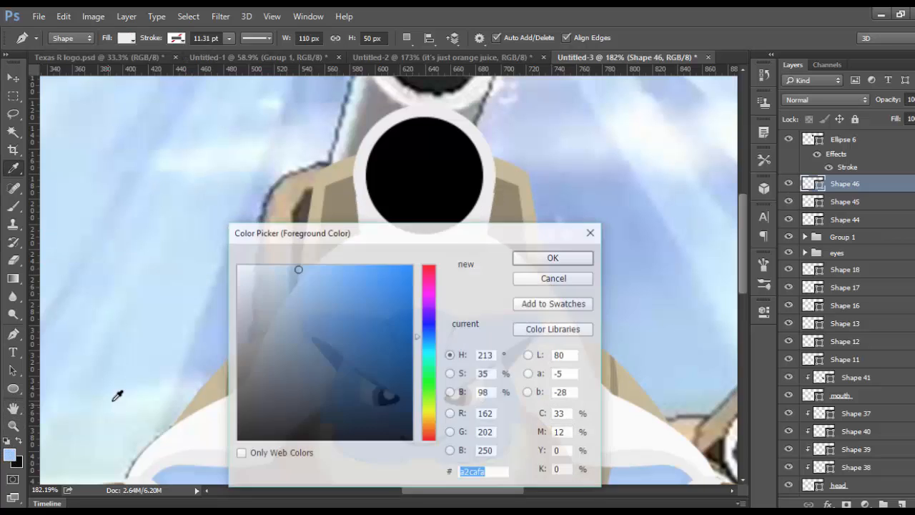
mouse_move(254, 279)
mouse_down()
mouse_move(205, 259)
mouse_move(206, 303)
mouse_up()
click(579, 257)
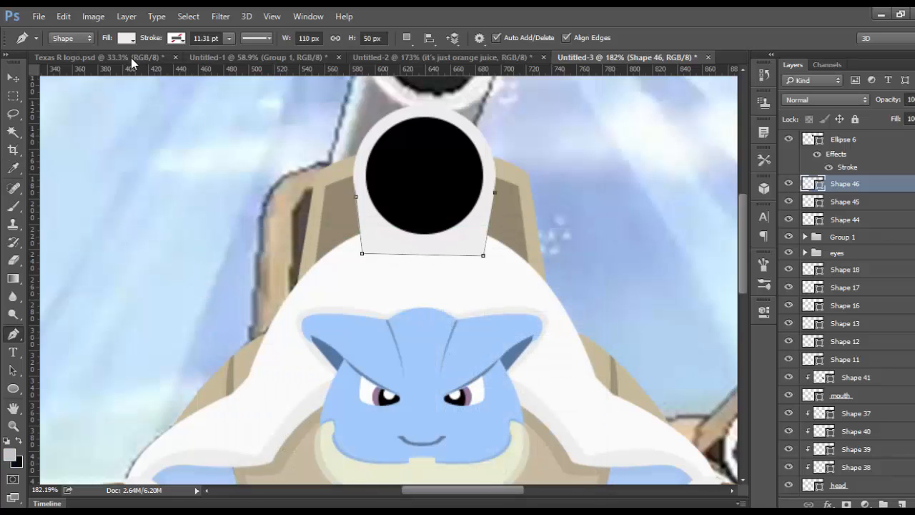
click(127, 38)
click(64, 107)
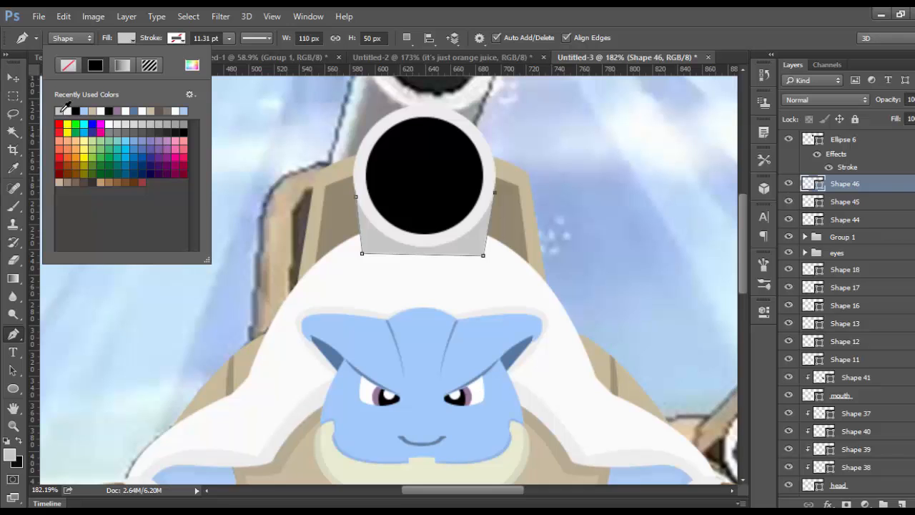
click(13, 95)
Move the Shape 46 barrel base layer down the stack to just below shell small and above Layer 1.
scroll(554, 250, down, 1)
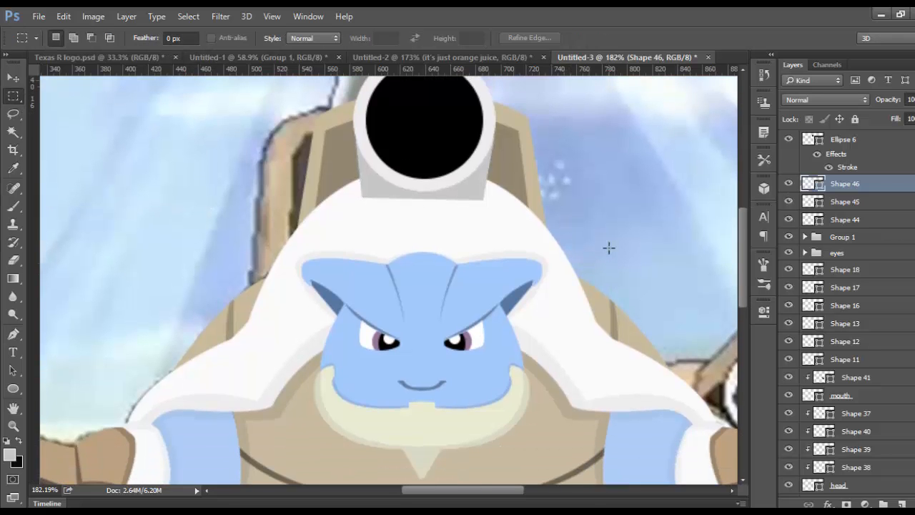
key(super)
scroll(715, 247, up, 1)
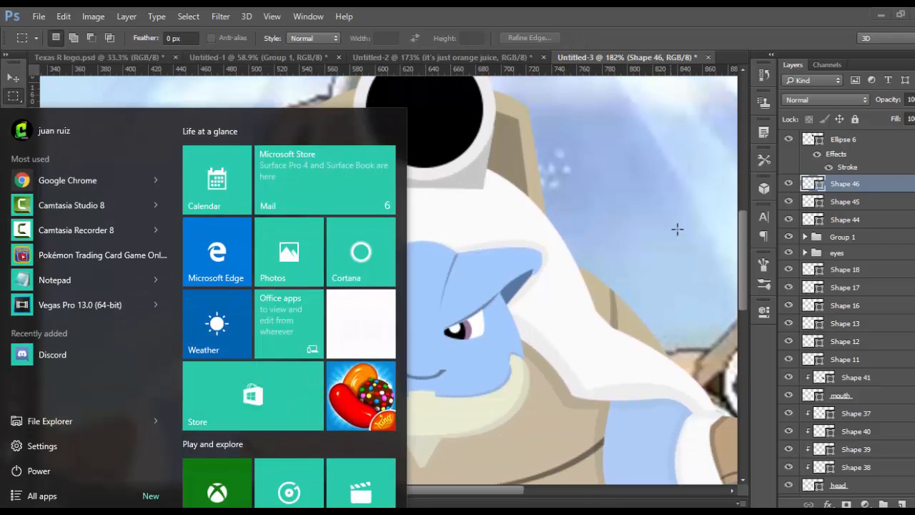
key(super)
scroll(680, 230, right, 2)
scroll(658, 229, down, 5)
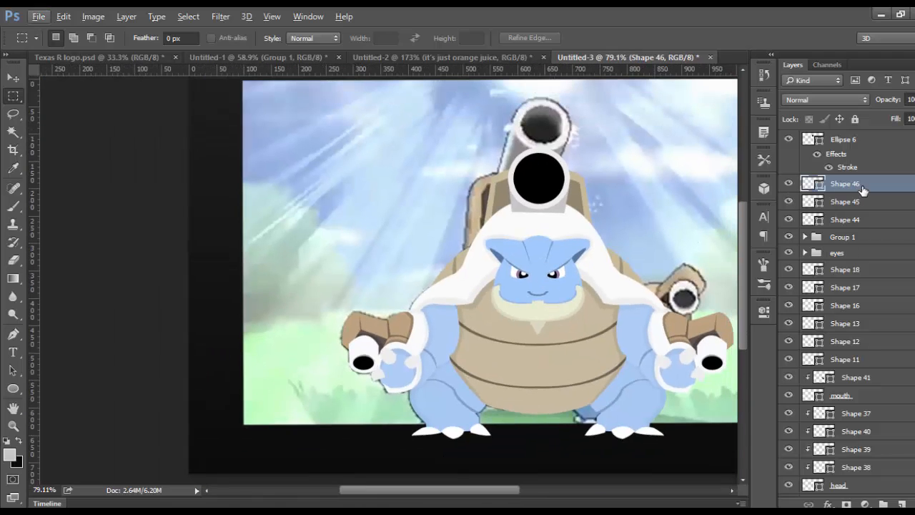
scroll(863, 190, down, 5)
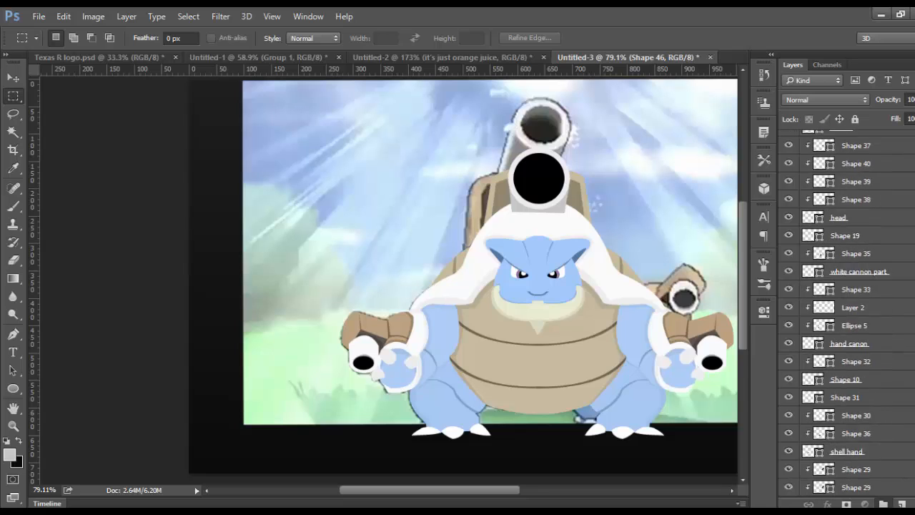
scroll(848, 314, down, 6)
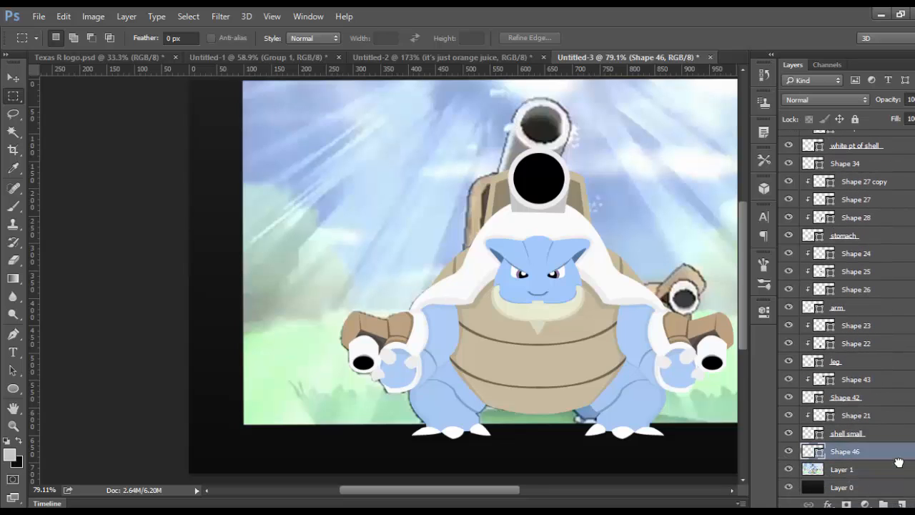
scroll(650, 289, up, 2)
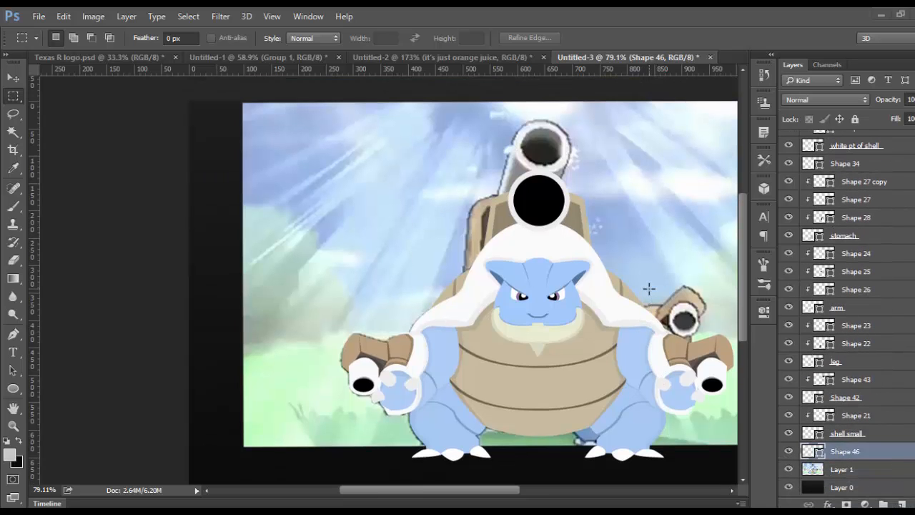
key(super)
scroll(649, 289, down, 1)
key(super)
scroll(658, 289, up, 2)
scroll(658, 289, up, 1)
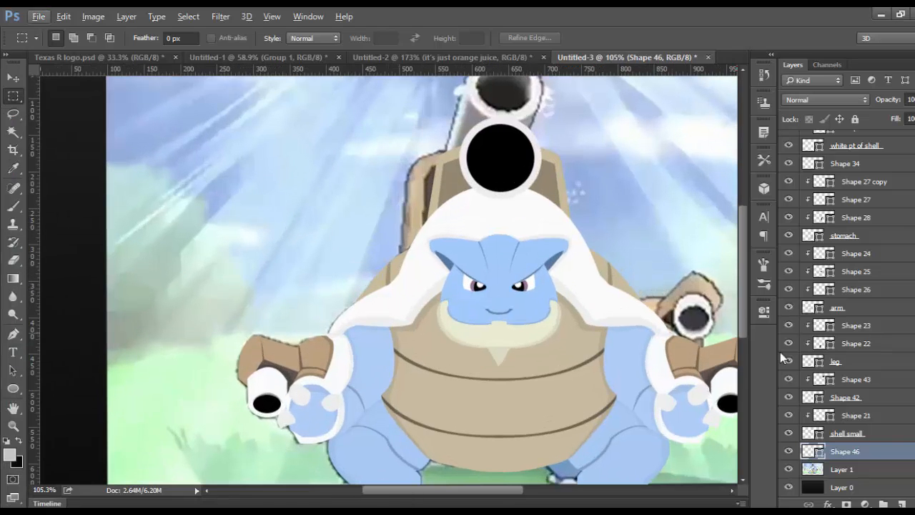
Try the Shape 46 barrel base progressively higher in the layer stack: above Shape 42, above Shape 43 and above the arm layer.
drag(846, 451, 848, 396)
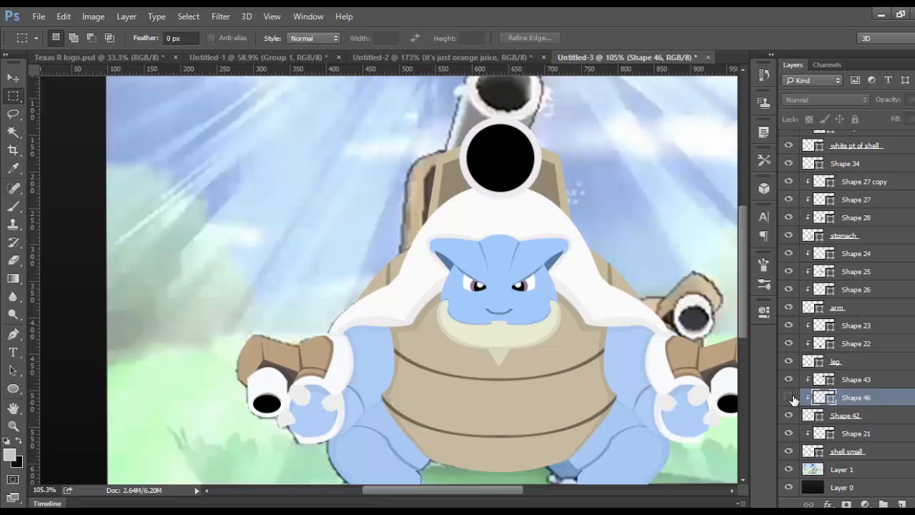
drag(877, 399, 876, 363)
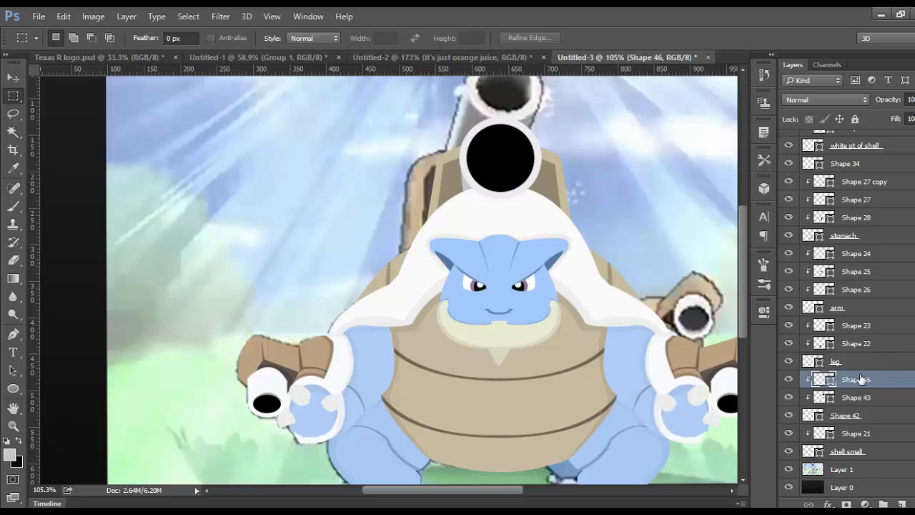
drag(855, 377, 850, 307)
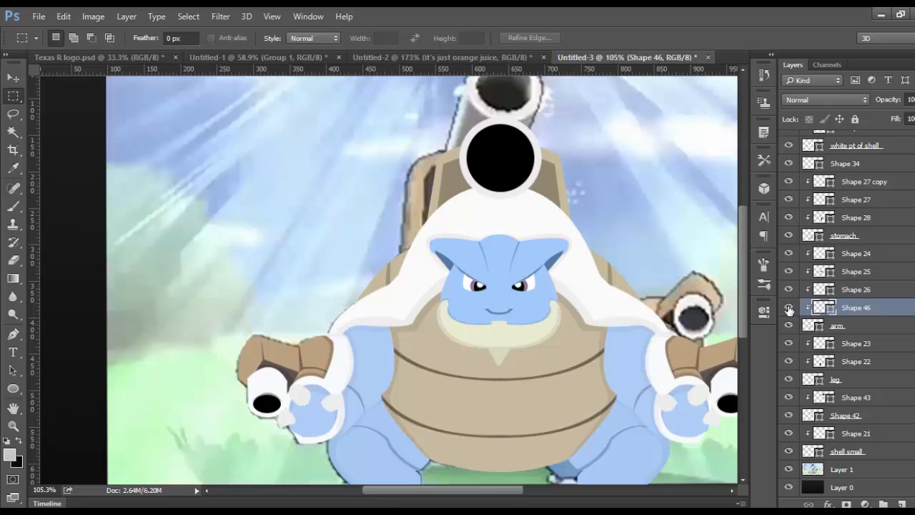
Move Shape 46 down to just above shell small, and raise it back to directly beneath Ellipse 6.
key(ctrl+bracketleft)
key(ctrl+bracketleft)
key(ctrl+bracketleft)
key(ctrl+bracketleft)
key(ctrl+bracketleft)
key(ctrl+bracketleft)
key(ctrl+bracketleft)
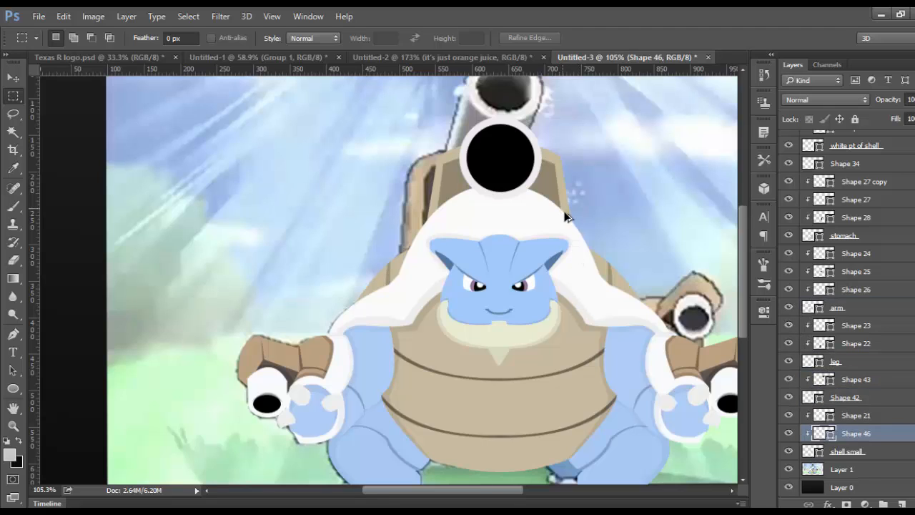
key(ctrl+shift+bracketright)
scroll(856, 236, up, 1)
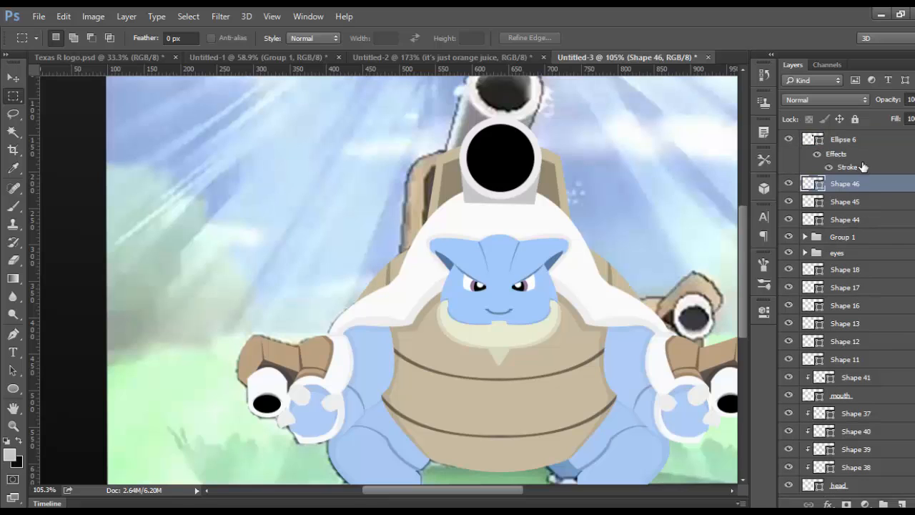
Move Shape 46 down between Shape 43 and Shape 42, and shift it up to between leg and Shape 43.
scroll(865, 185, down, 6)
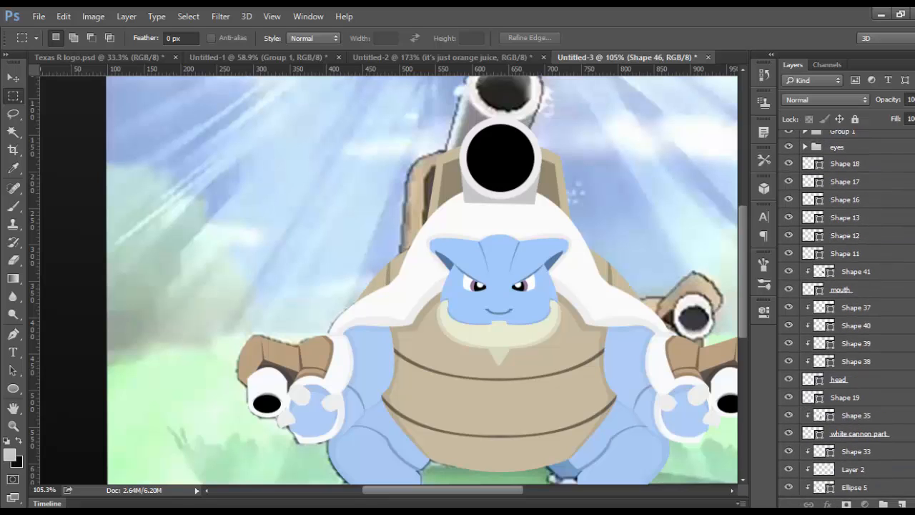
drag(877, 510, 879, 388)
alt+scroll(686, 231, up, 4)
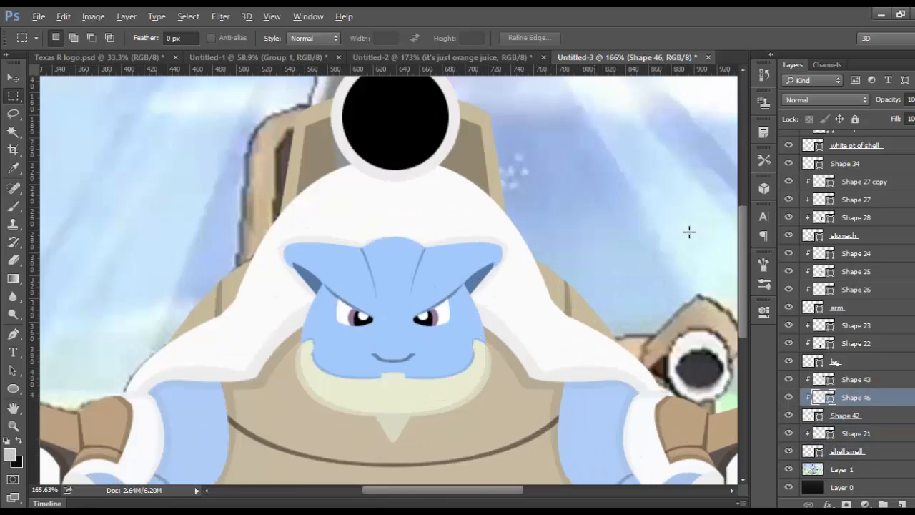
alt+scroll(434, 251, up, 3)
scroll(434, 251, up, 1)
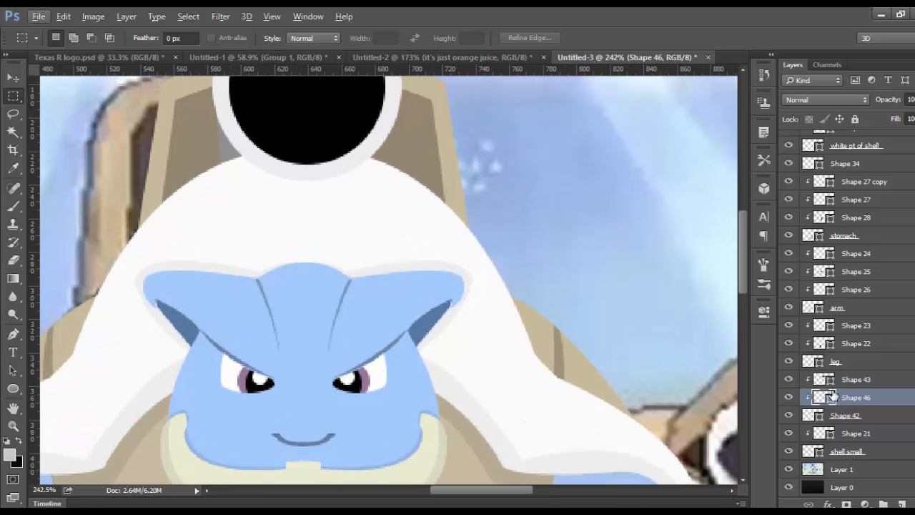
drag(843, 399, 843, 370)
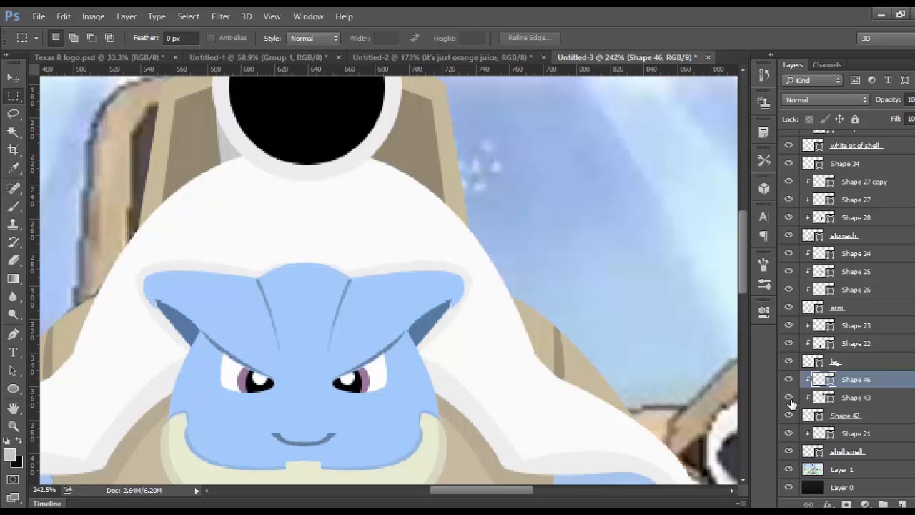
Move the Shape 46 layer up to directly above Group 1 and below Shape 44.
scroll(849, 343, up, 3)
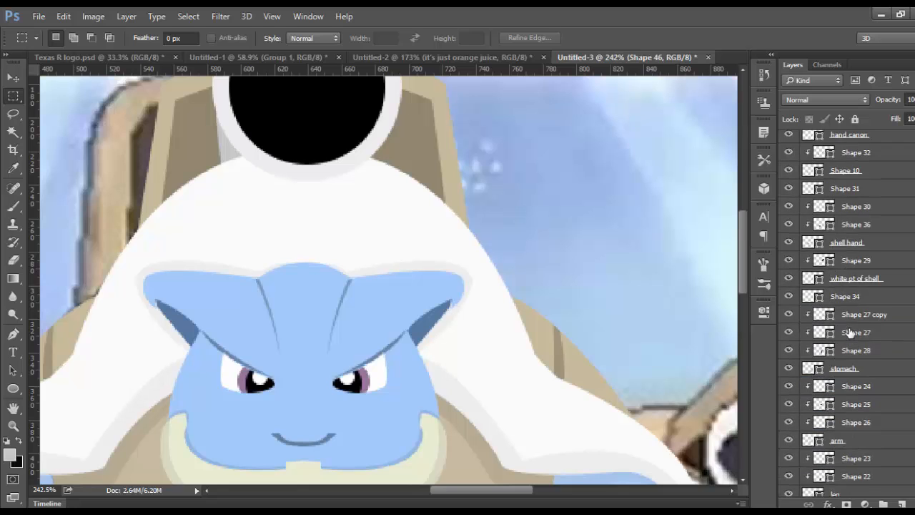
scroll(850, 333, down, 3)
scroll(849, 331, up, 4)
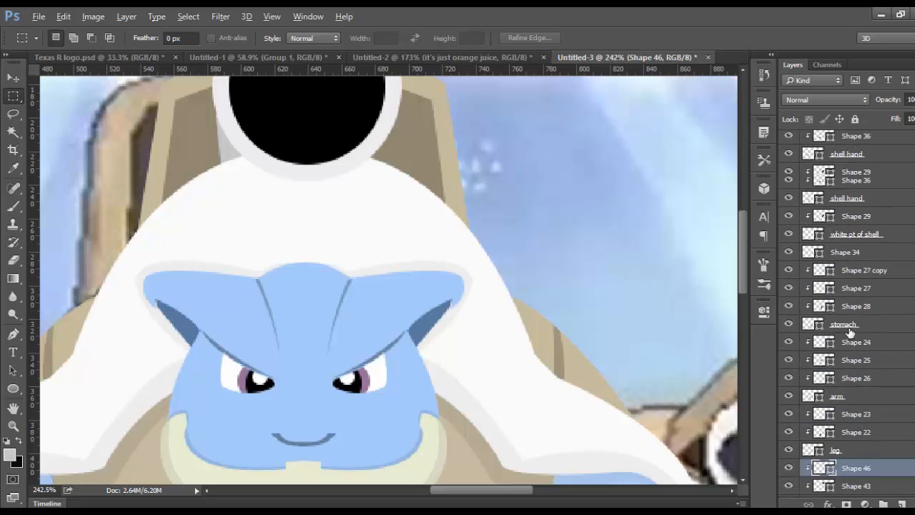
scroll(865, 358, down, 4)
drag(869, 384, 872, 229)
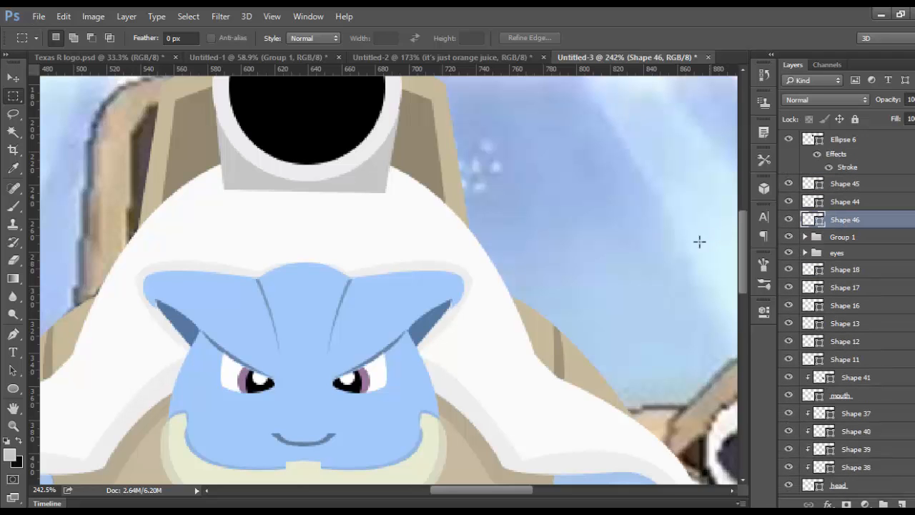
Hide and reshow Group 1 to check which parts of the figure around the cannon it covers.
scroll(687, 247, down, 2)
scroll(687, 247, down, 4)
scroll(687, 246, up, 4)
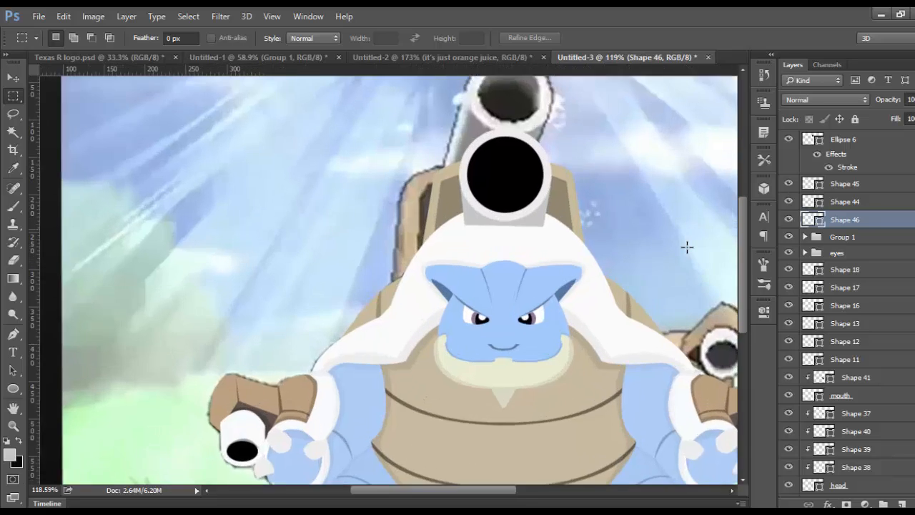
scroll(691, 246, down, 5)
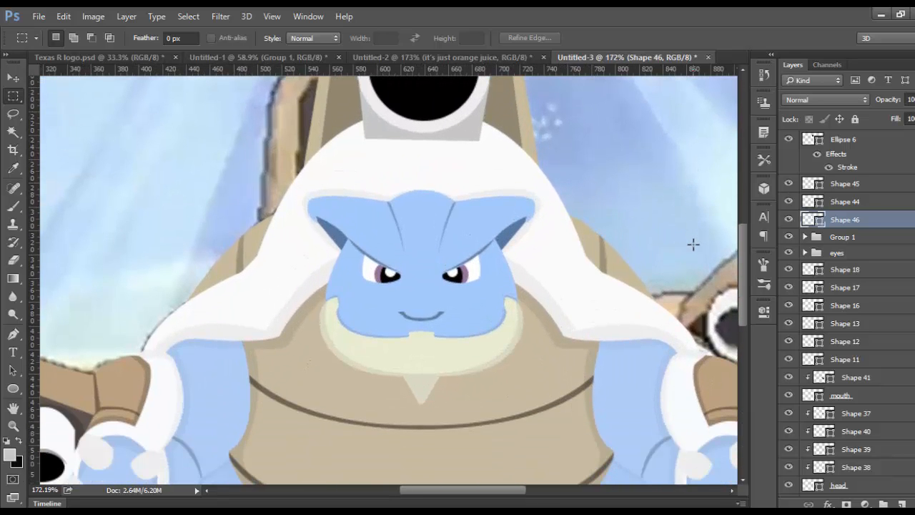
scroll(666, 251, up, 3)
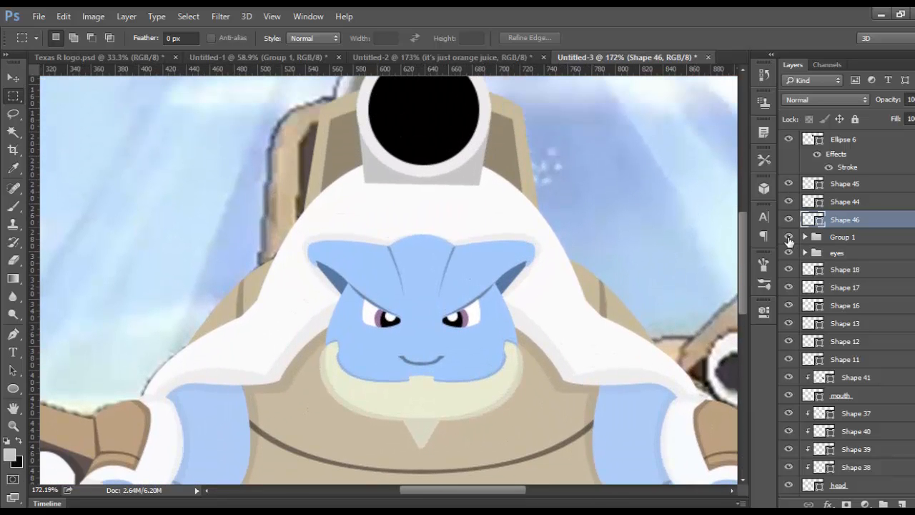
click(789, 236)
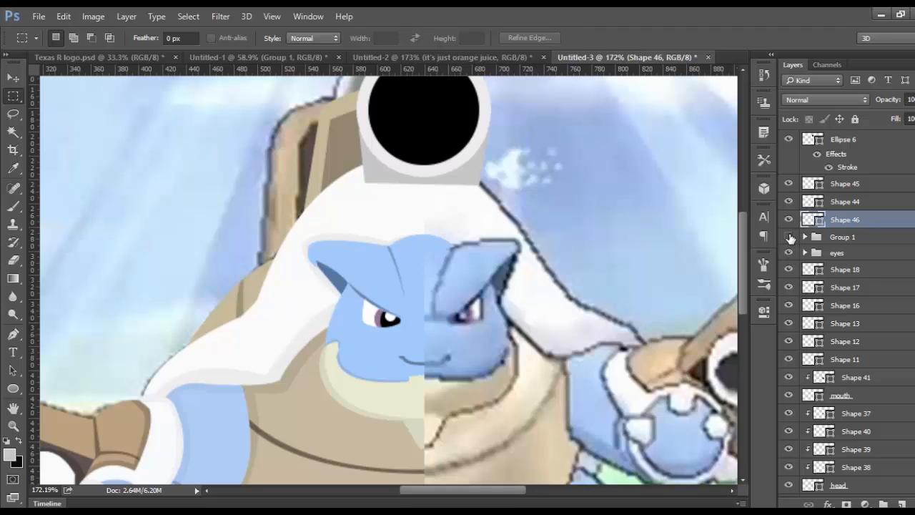
click(790, 237)
Try moving Shape 46 into Group 1, and undo the move.
drag(840, 227, 841, 242)
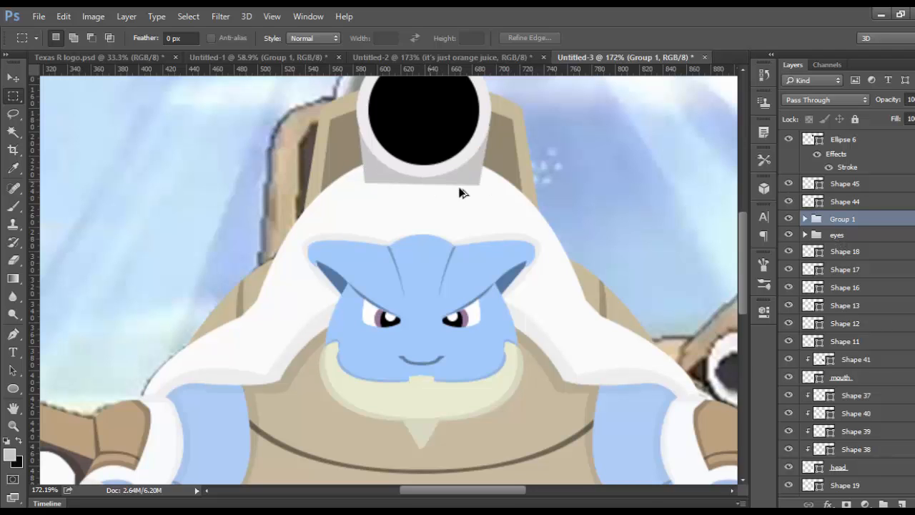
key(ctrl+z)
scroll(518, 237, up, 3)
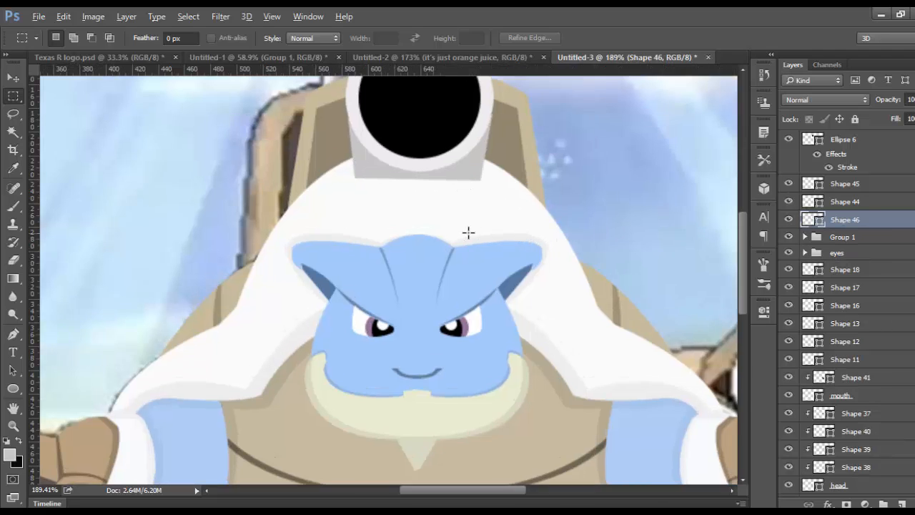
scroll(343, 241, down, 5)
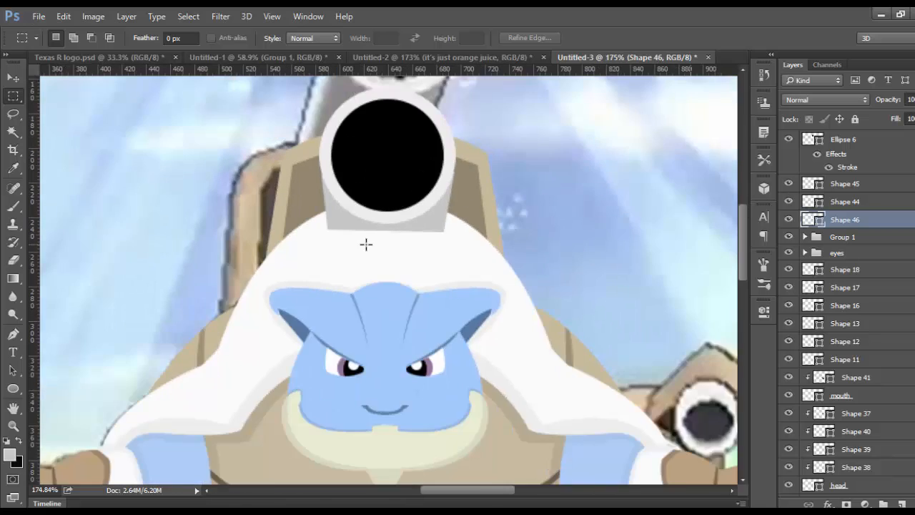
scroll(367, 246, down, 2)
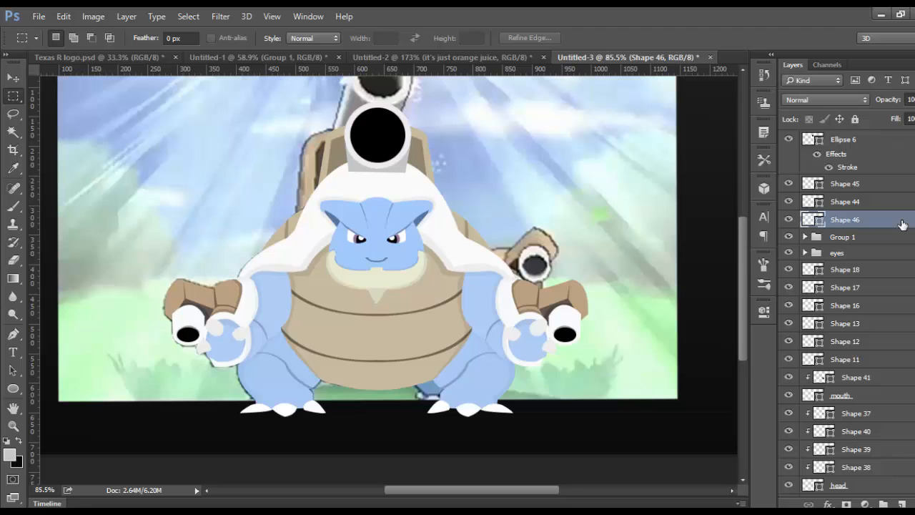
Move Shape 46 into Group 1, expand the group, and place the layer between leg copy and Shape 43 copy.
drag(902, 224, 906, 240)
click(806, 220)
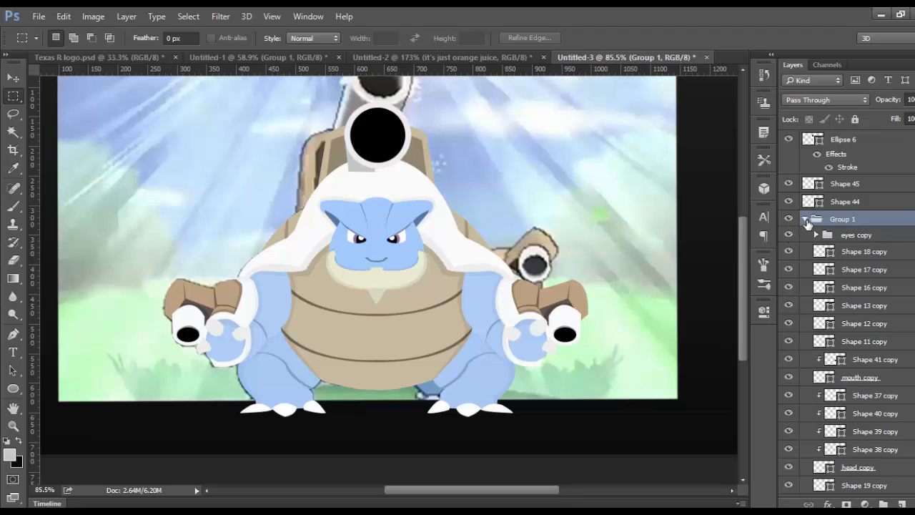
scroll(844, 264, down, 10)
scroll(844, 264, down, 10)
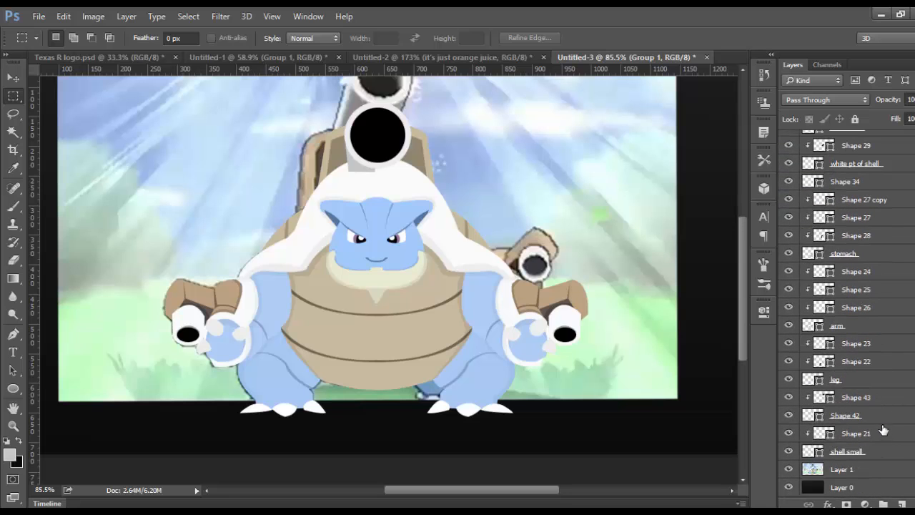
scroll(886, 420, up, 10)
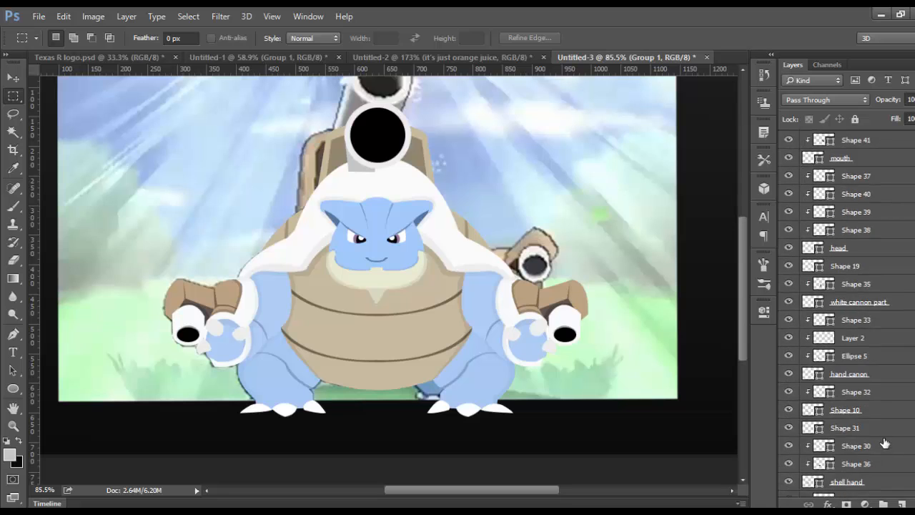
scroll(886, 420, down, 5)
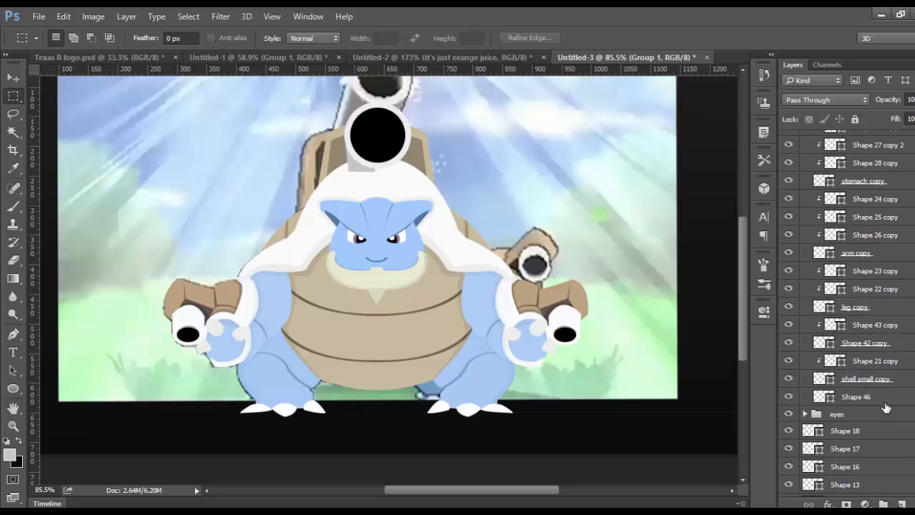
drag(885, 399, 887, 327)
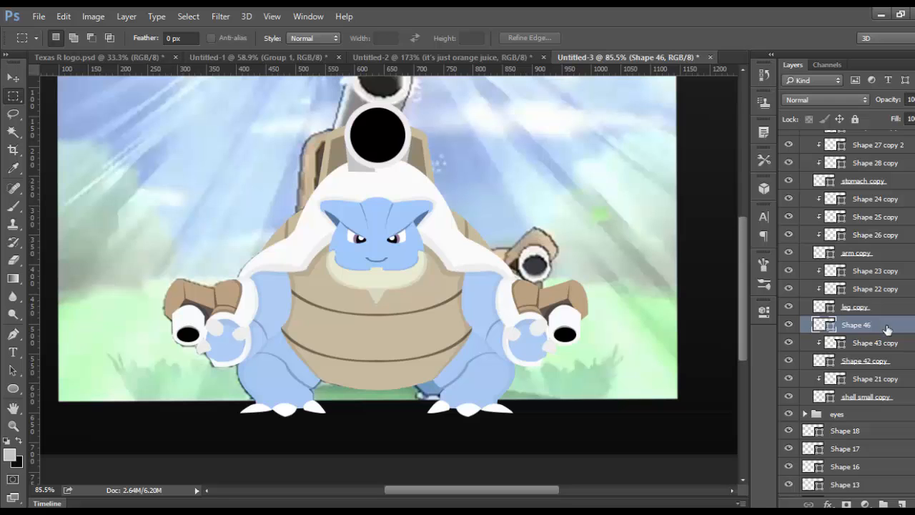
scroll(557, 232, up, 5)
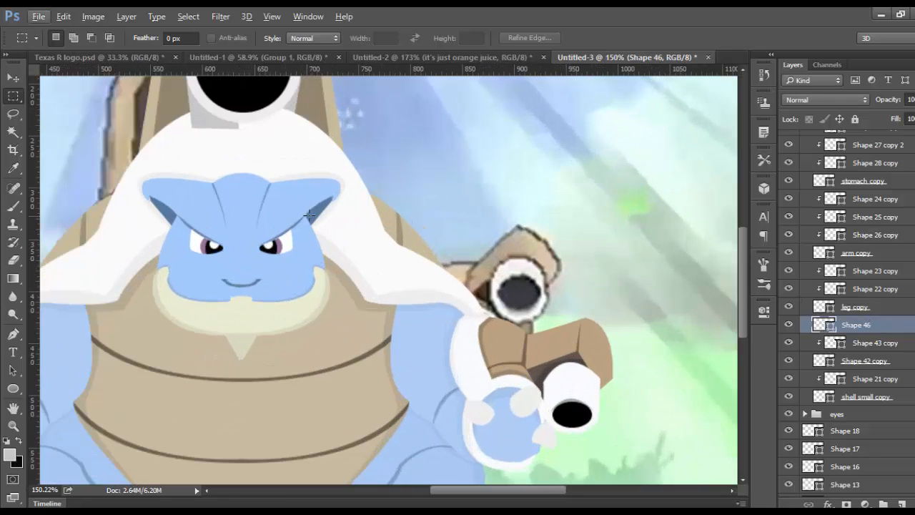
scroll(307, 216, up, 4)
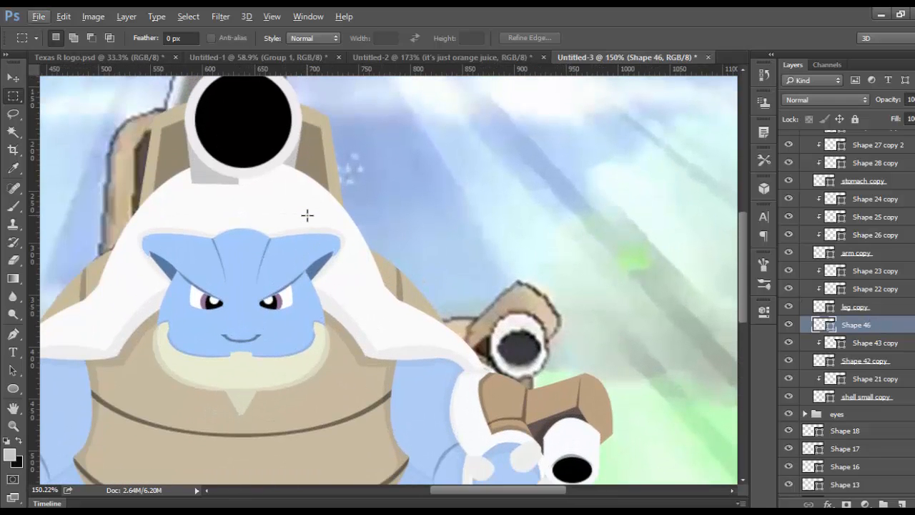
scroll(307, 216, up, 1)
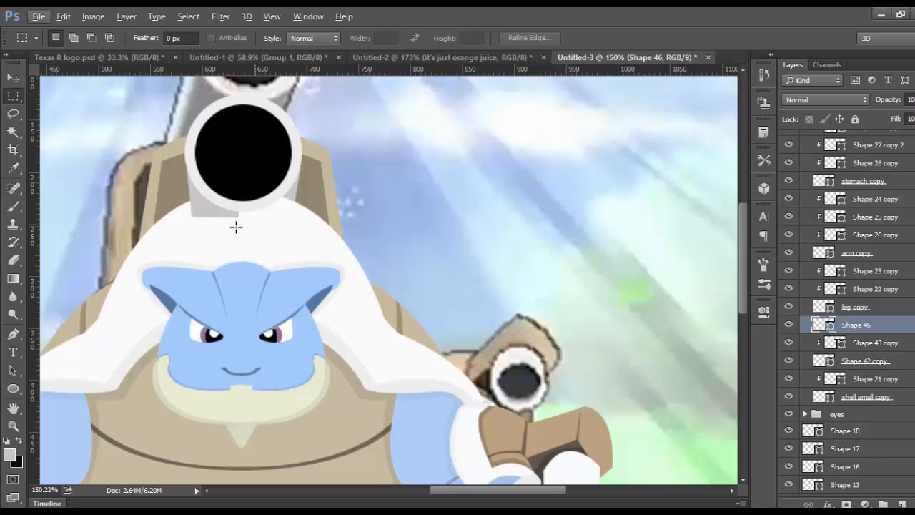
scroll(141, 242, up, 3)
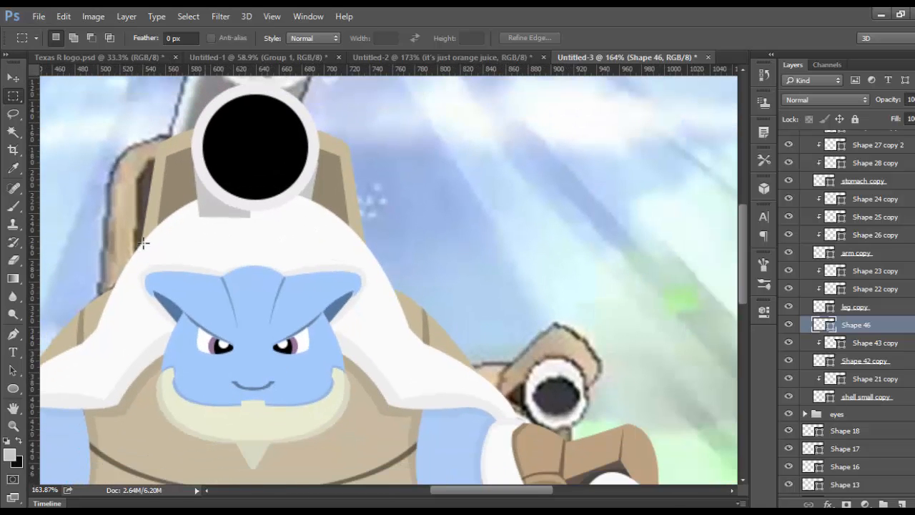
Toggle the visibility of Shape 21, shell small and Shape 42 to check which layers lie around the barrel base.
scroll(863, 342, down, 10)
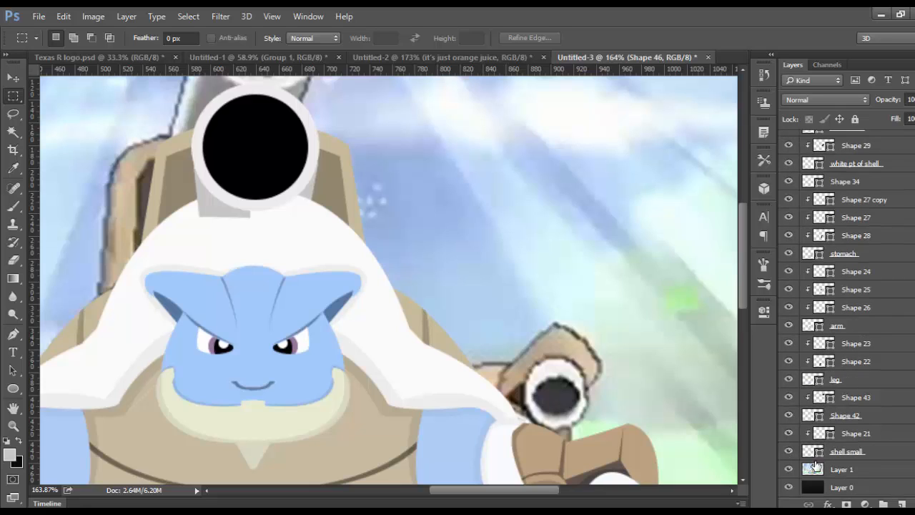
click(788, 434)
click(788, 434)
click(788, 452)
click(788, 452)
click(788, 416)
click(788, 416)
click(788, 416)
click(788, 417)
Look through the layer stack and toggle the visibility of the white pt of shell layer to check whether it borders the barrel base.
scroll(792, 402, up, 5)
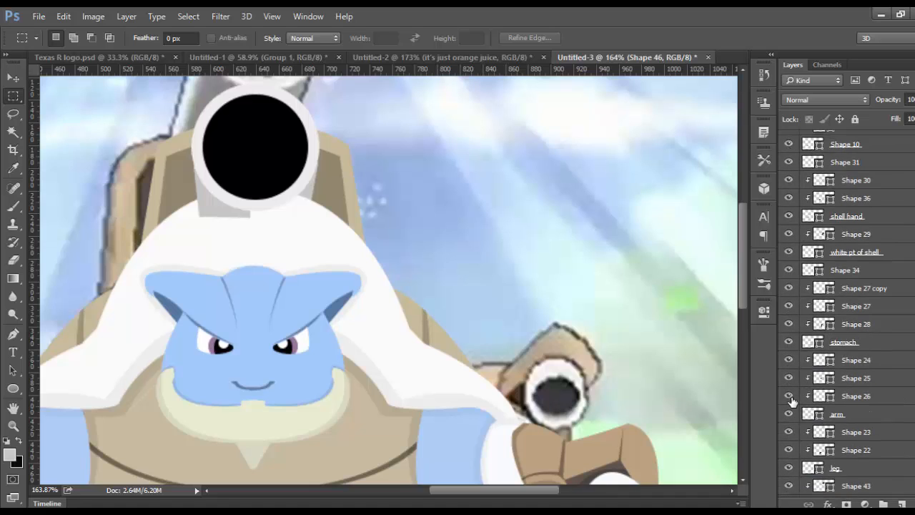
scroll(792, 402, up, 5)
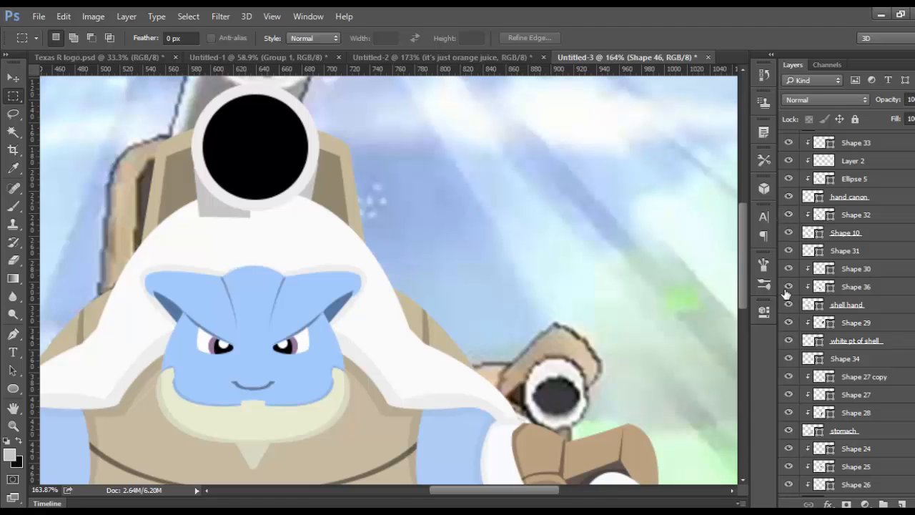
scroll(789, 306, up, 7)
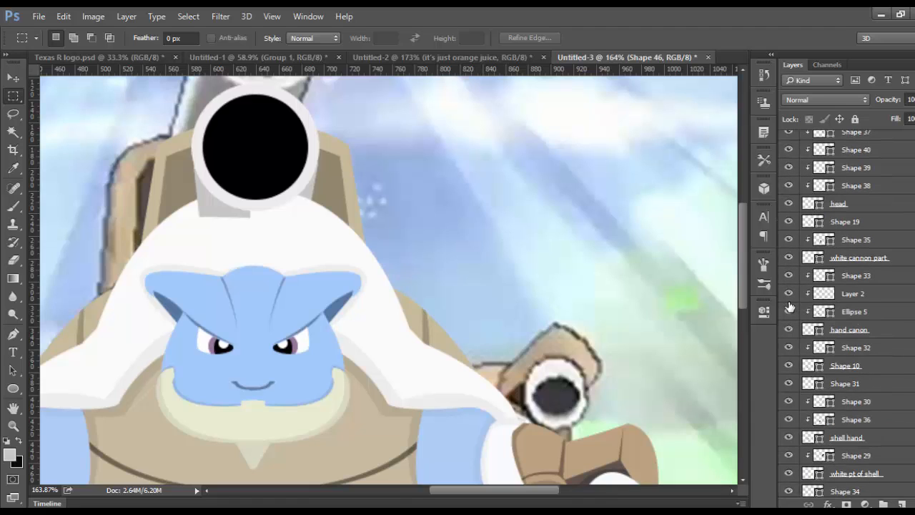
click(789, 259)
scroll(789, 261, up, 2)
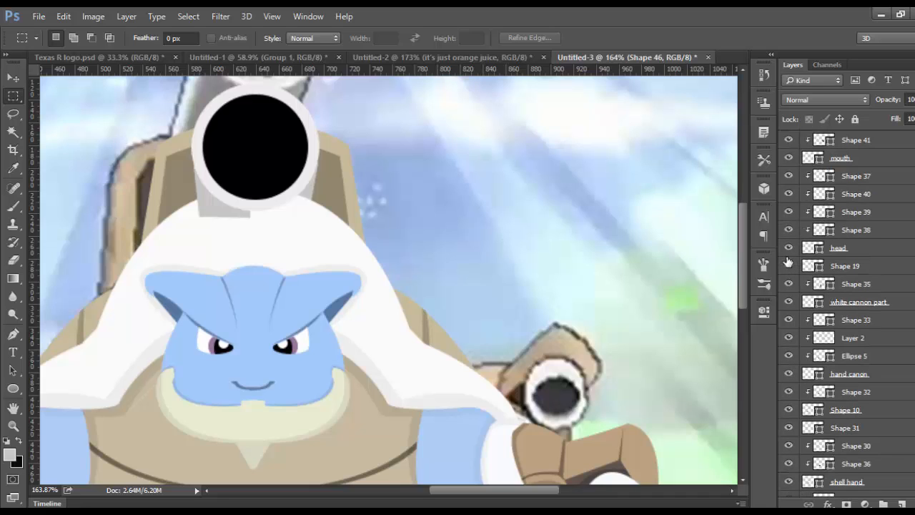
scroll(788, 254, up, 5)
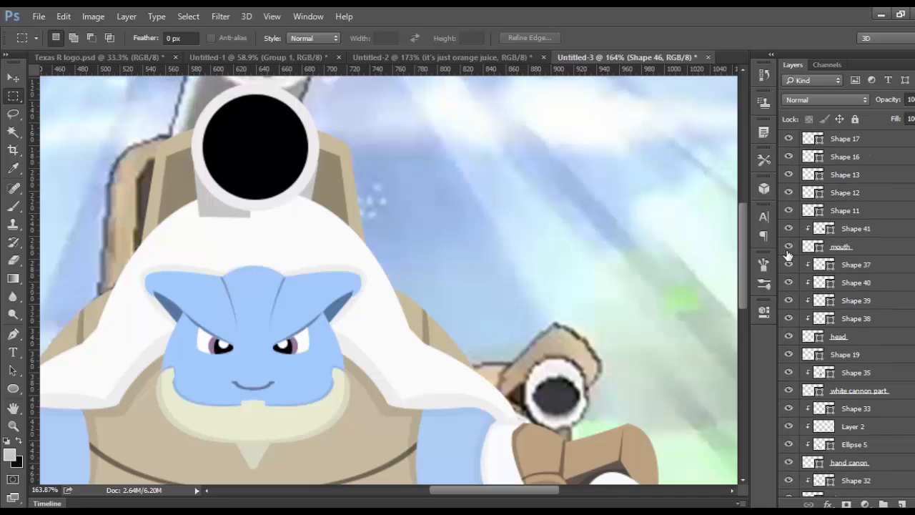
scroll(789, 254, up, 2)
scroll(789, 251, down, 4)
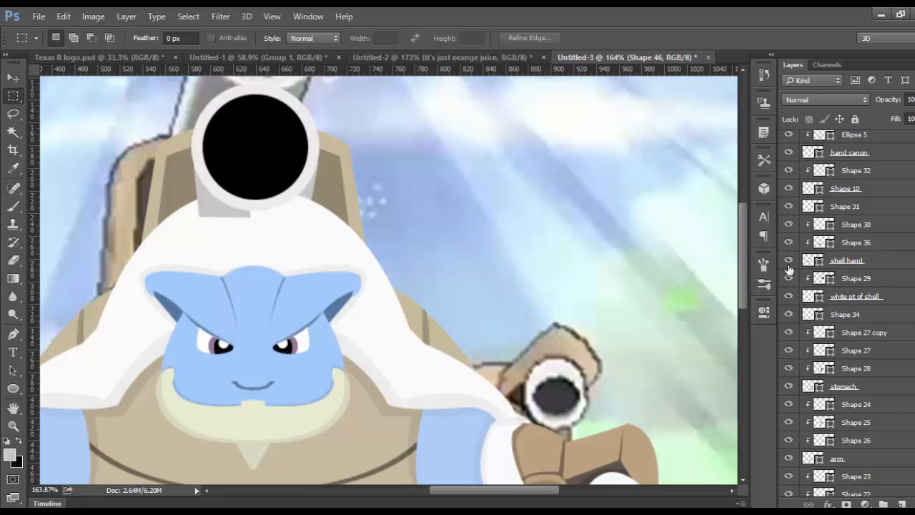
click(790, 298)
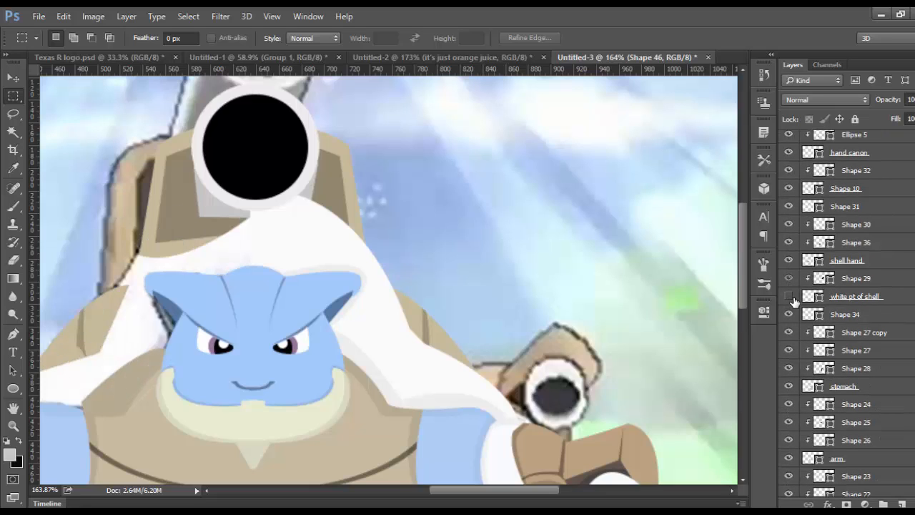
click(788, 279)
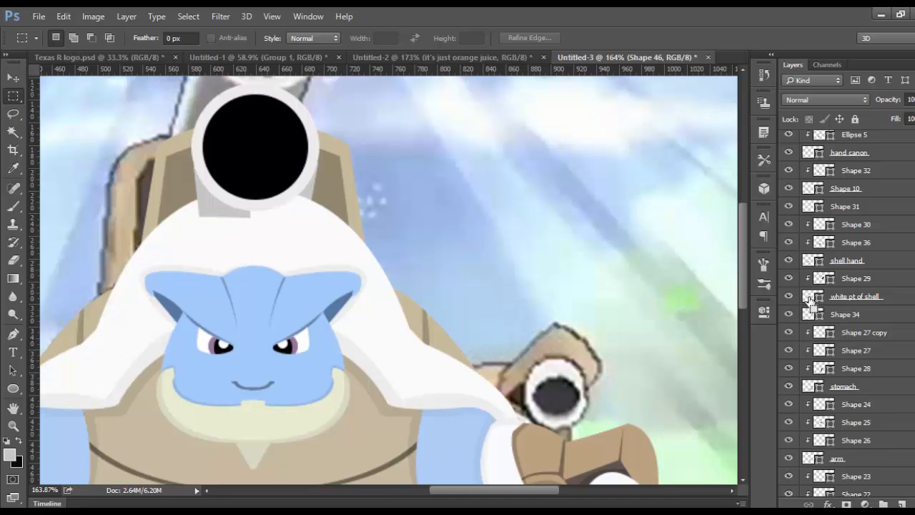
Load the white pt of shell outline as a selection, rasterize Shape 46, erase its part inside the selection, and deselect.
ctrl+click(810, 300)
scroll(249, 241, down, 3)
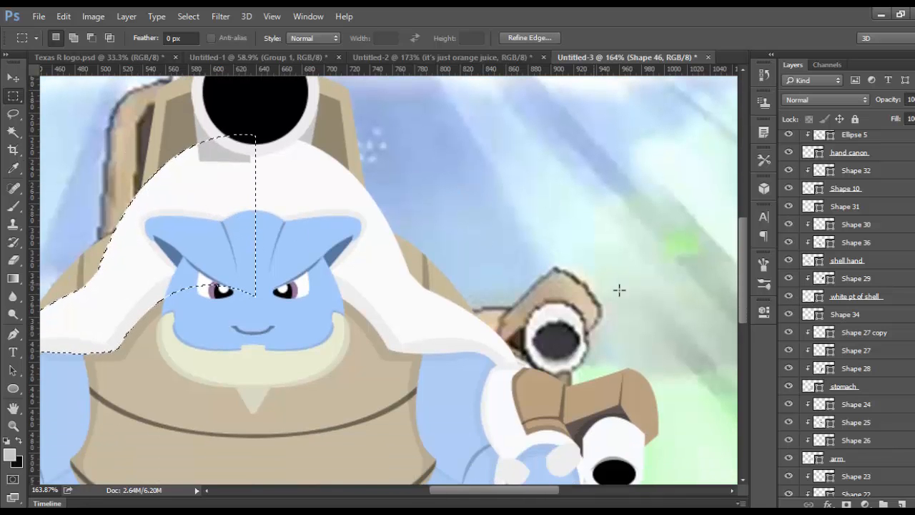
scroll(688, 317, up, 2)
scroll(897, 296, up, 8)
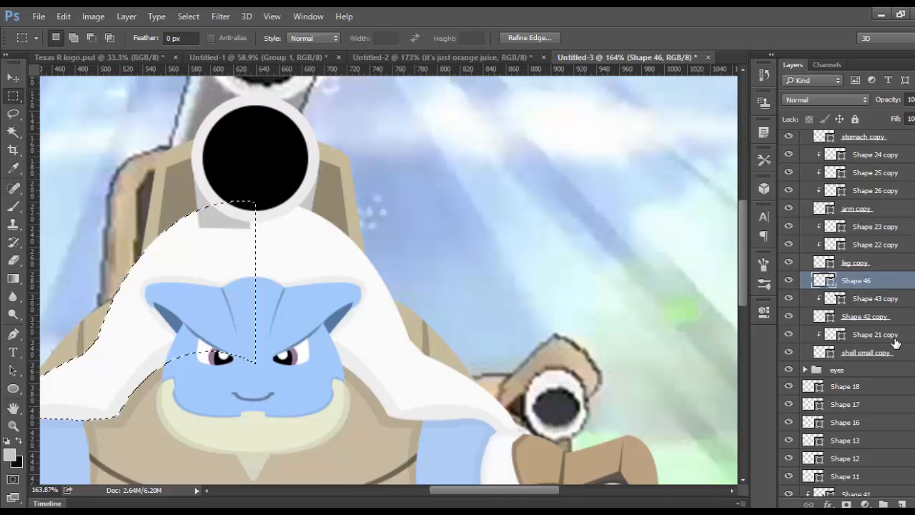
scroll(895, 343, down, 2)
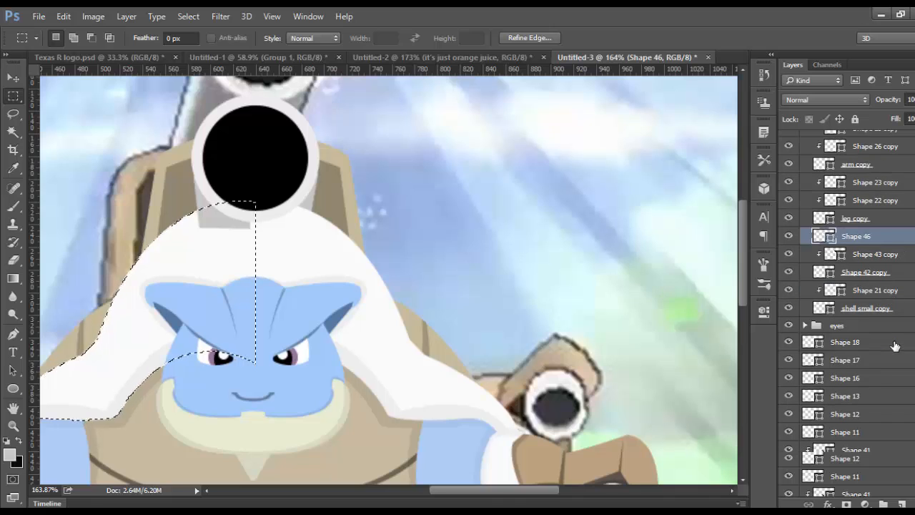
right_click(890, 245)
click(649, 207)
key(ctrl+d)
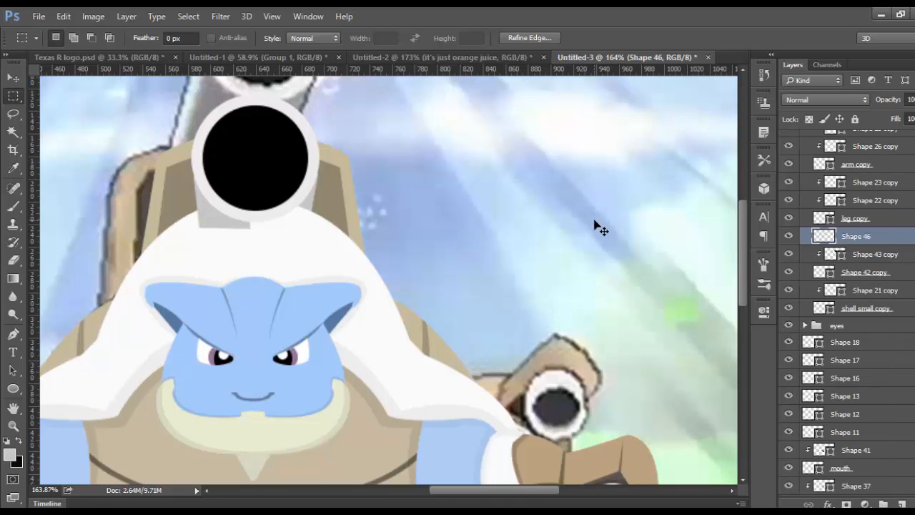
Examine the central cannon, its barrel base and the shell edge, both close up and within the whole figure.
scroll(533, 215, down, 5)
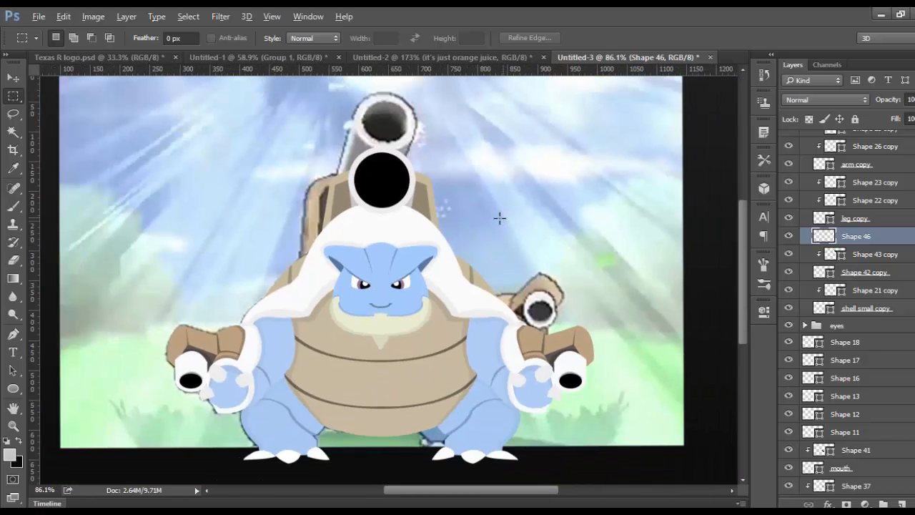
scroll(431, 223, down, 1)
scroll(431, 224, up, 4)
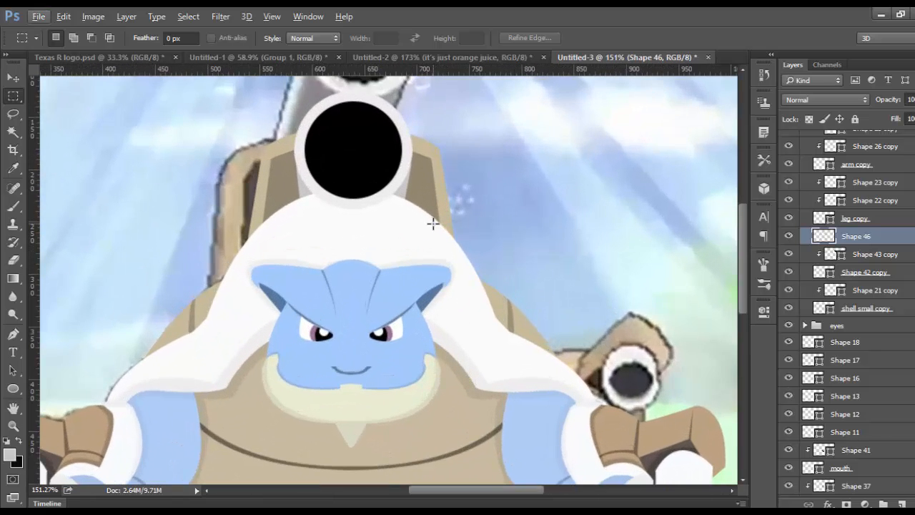
scroll(433, 223, up, 3)
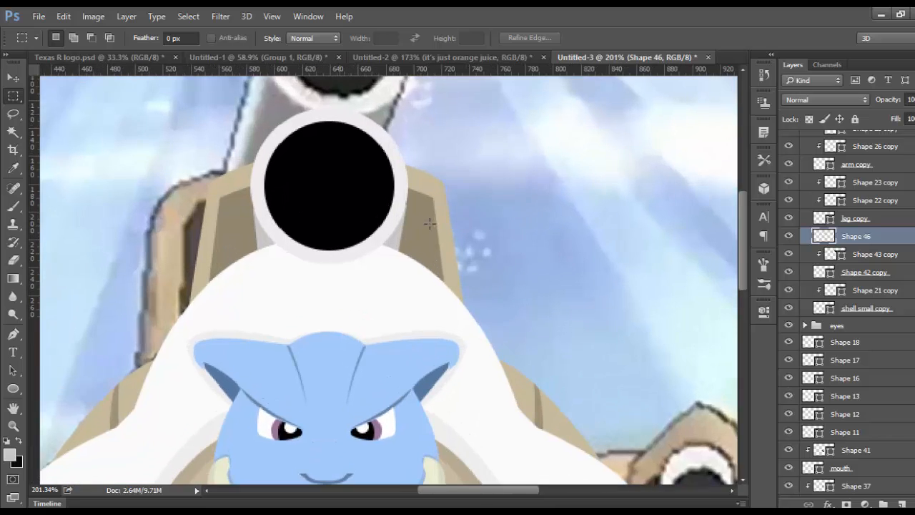
scroll(429, 223, down, 4)
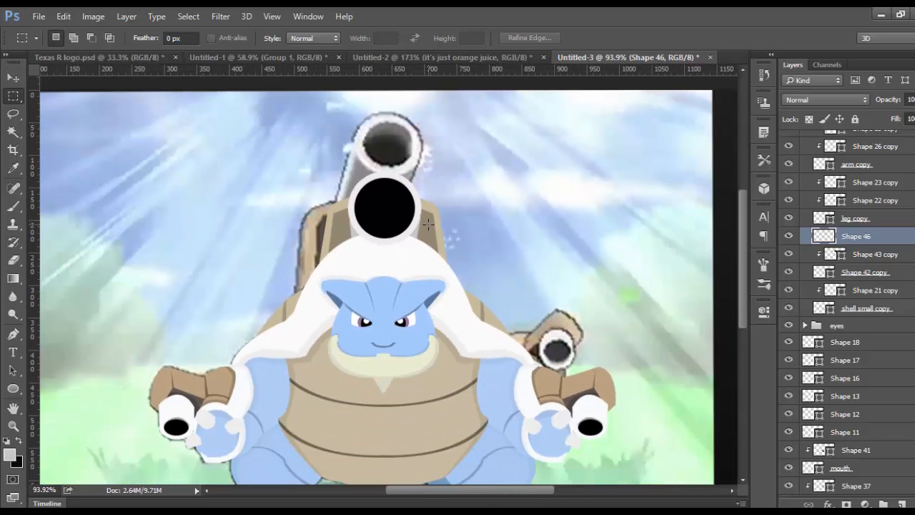
scroll(428, 224, up, 4)
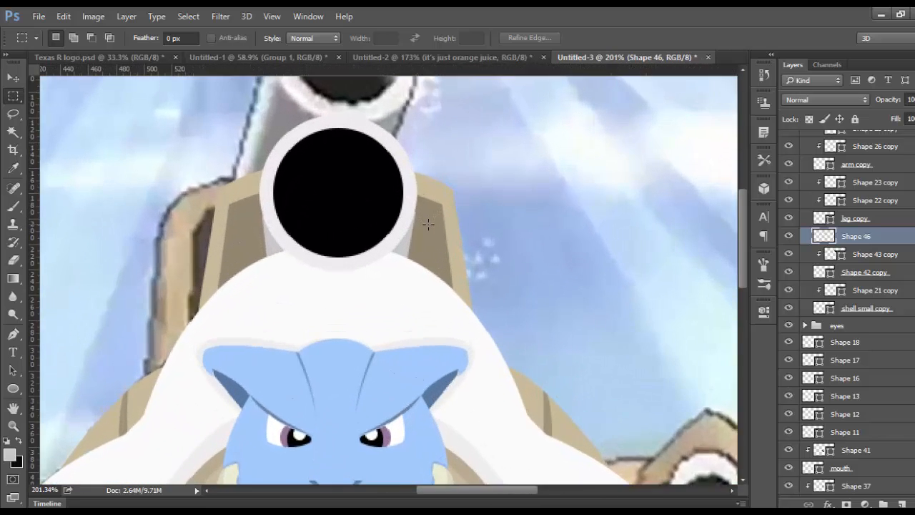
scroll(316, 272, up, 2)
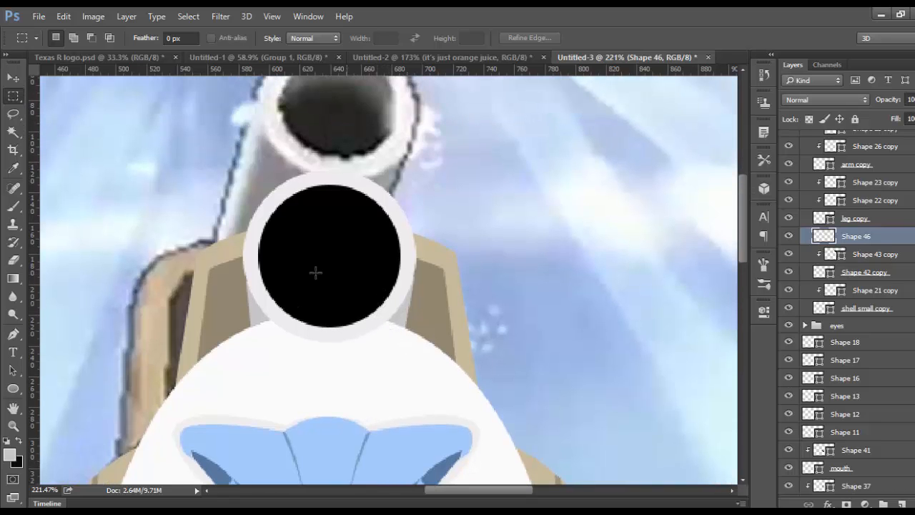
scroll(315, 272, down, 1)
scroll(315, 271, up, 3)
scroll(315, 271, down, 2)
scroll(341, 277, down, 1)
Add a new layer above Ellipse 6 and clip it to that ellipse.
scroll(828, 176, up, 10)
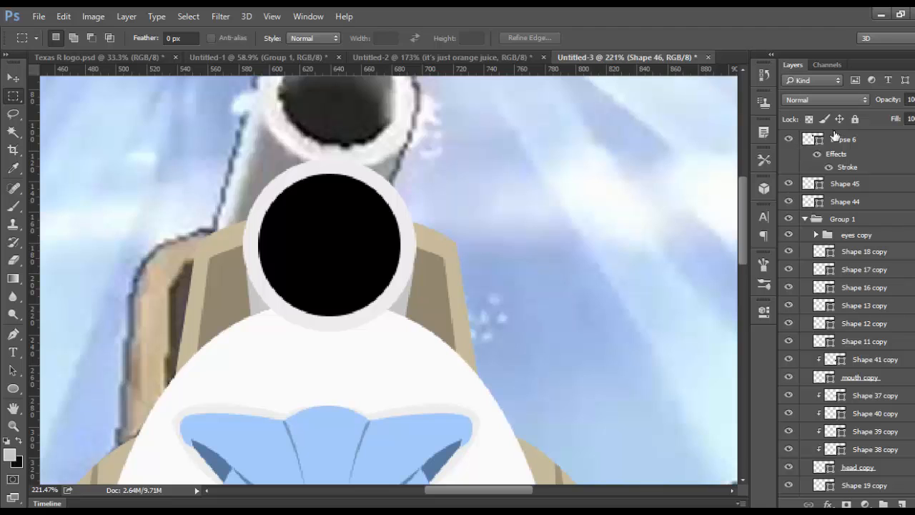
click(851, 138)
click(903, 503)
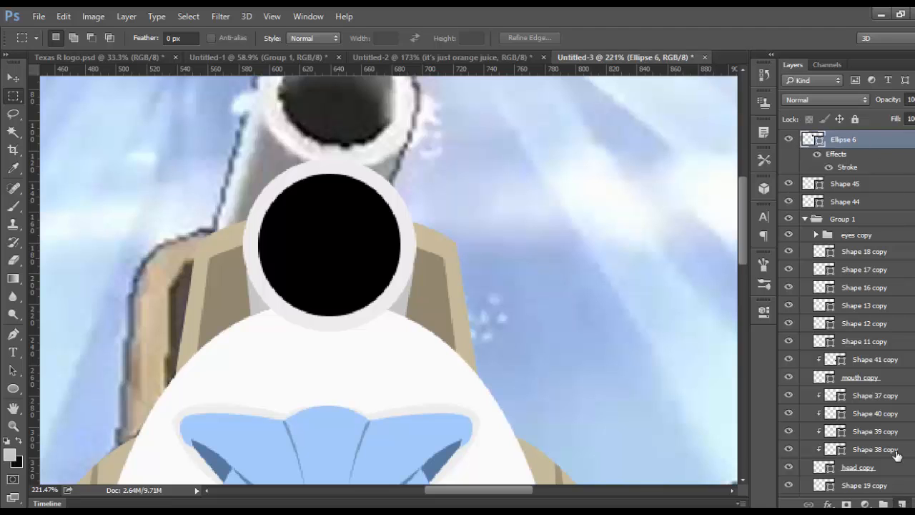
right_click(845, 141)
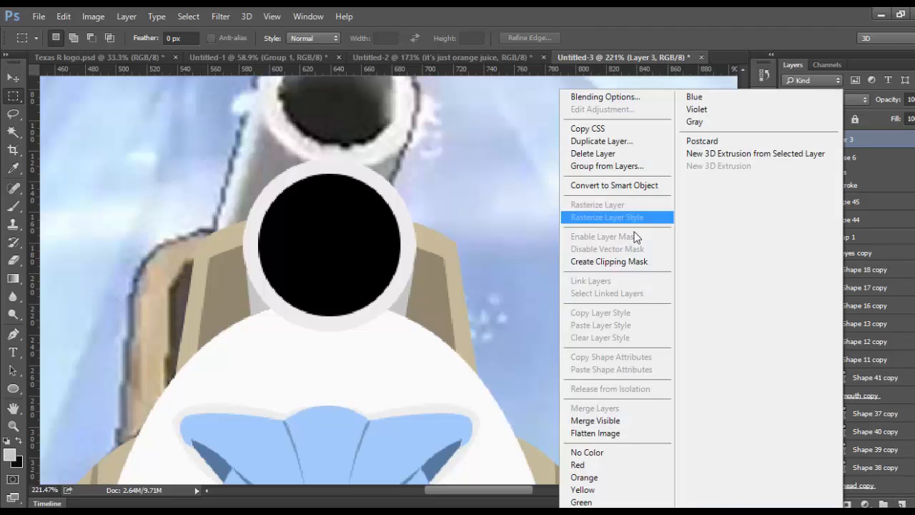
click(625, 261)
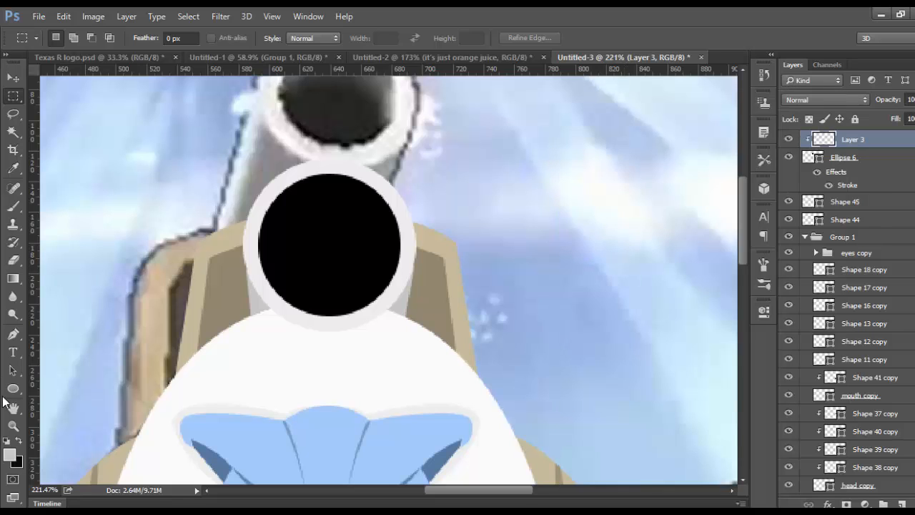
Set the foreground color to dark grey #3e3e3e for the inside of the cannon's muzzle.
click(10, 454)
click(324, 194)
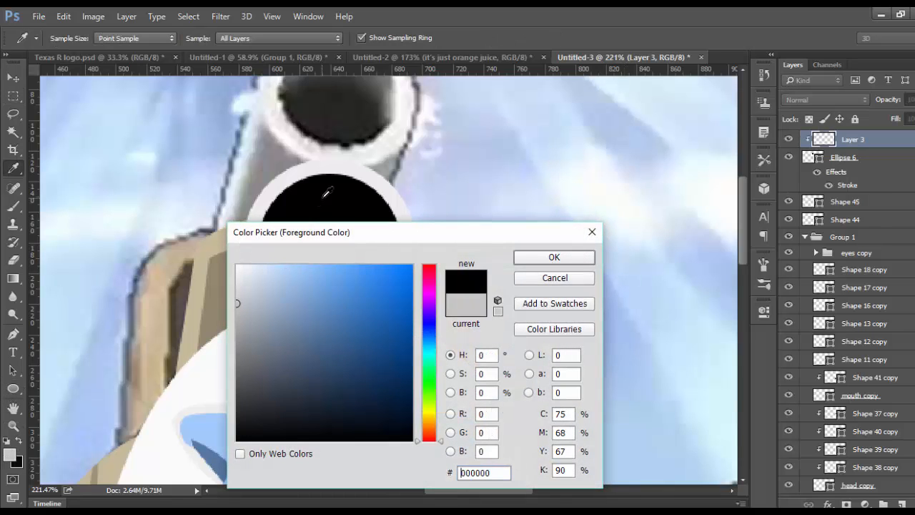
mouse_move(259, 435)
mouse_down()
mouse_move(236, 419)
mouse_move(236, 322)
mouse_up()
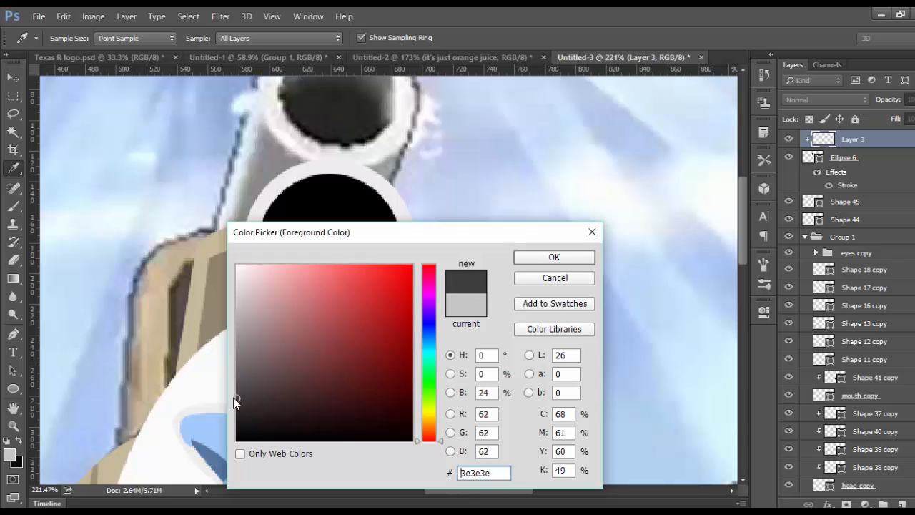
click(572, 256)
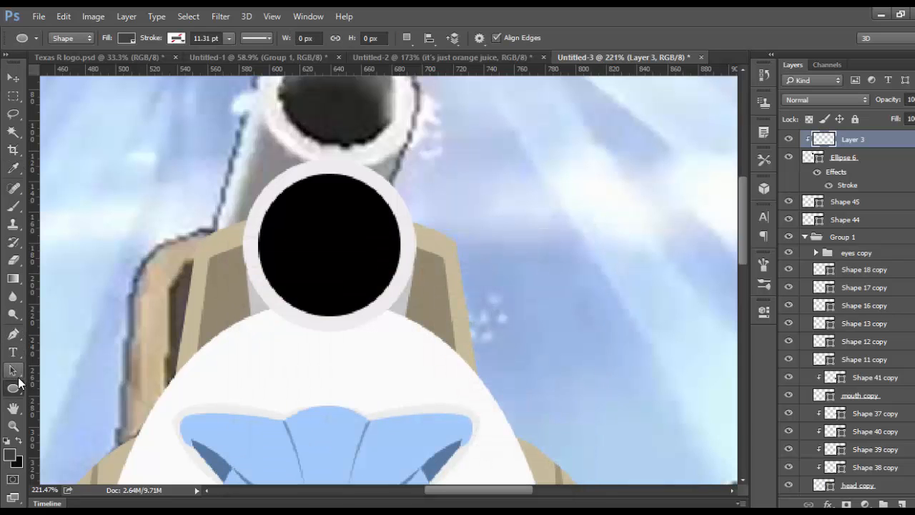
Draw a dark grey ellipse clipped inside the central cannon's muzzle and position it slightly low, leaving a black crescent along the upper edge.
drag(212, 138, 476, 318)
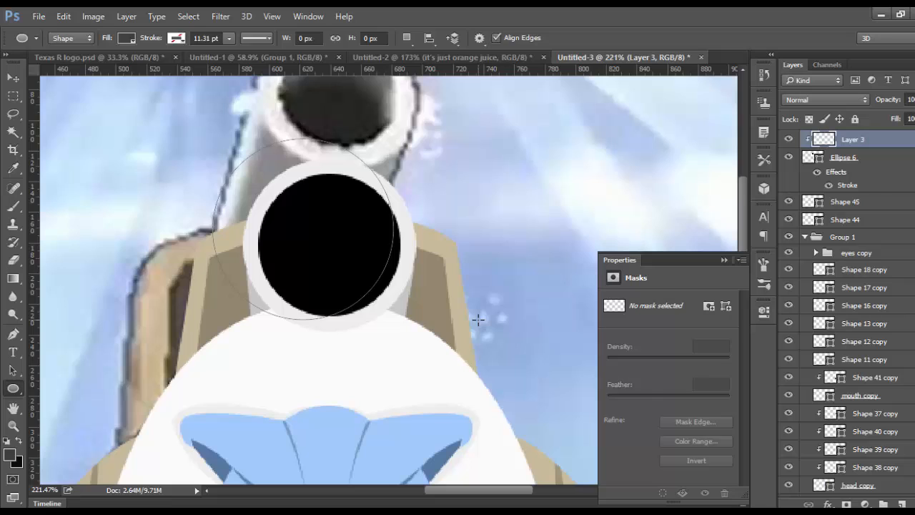
click(724, 259)
key(v)
drag(364, 253, 378, 306)
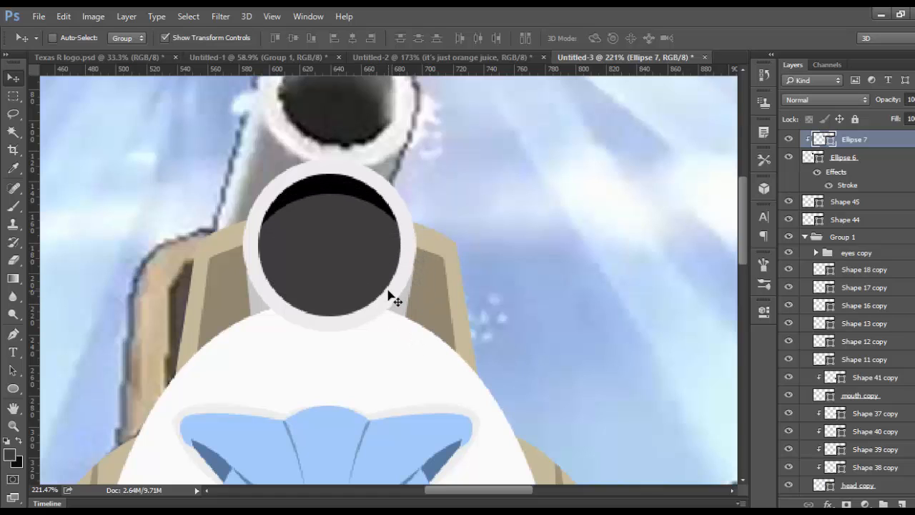
mouse_move(354, 261)
mouse_down()
mouse_move(366, 255)
mouse_move(355, 255)
mouse_up()
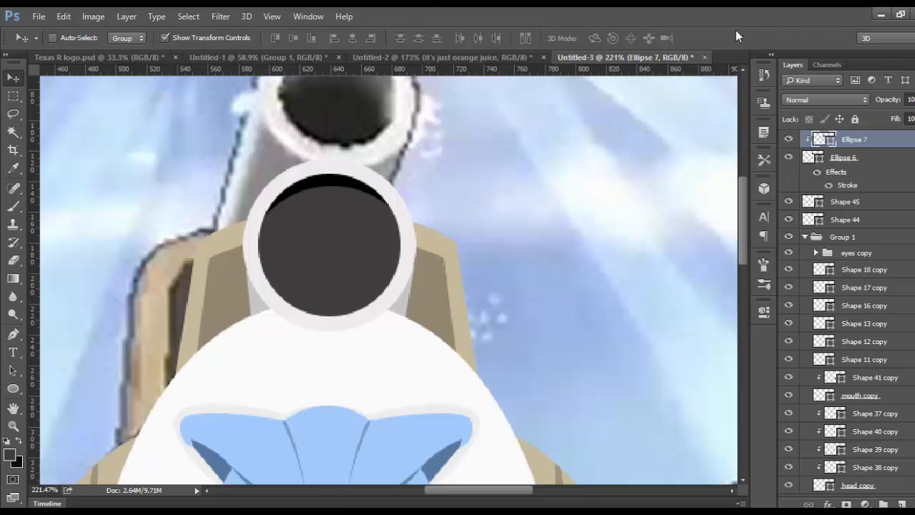
click(17, 96)
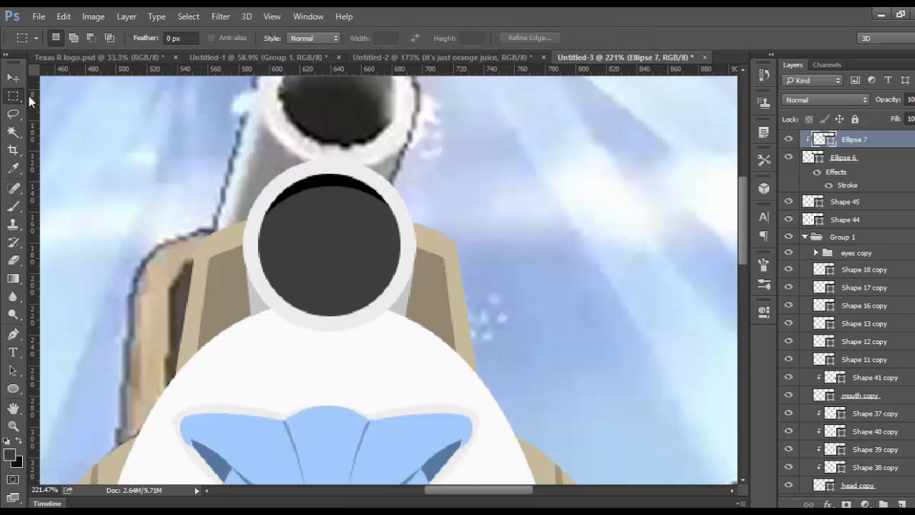
click(12, 79)
mouse_move(290, 236)
mouse_down()
mouse_move(290, 322)
mouse_move(290, 232)
mouse_up()
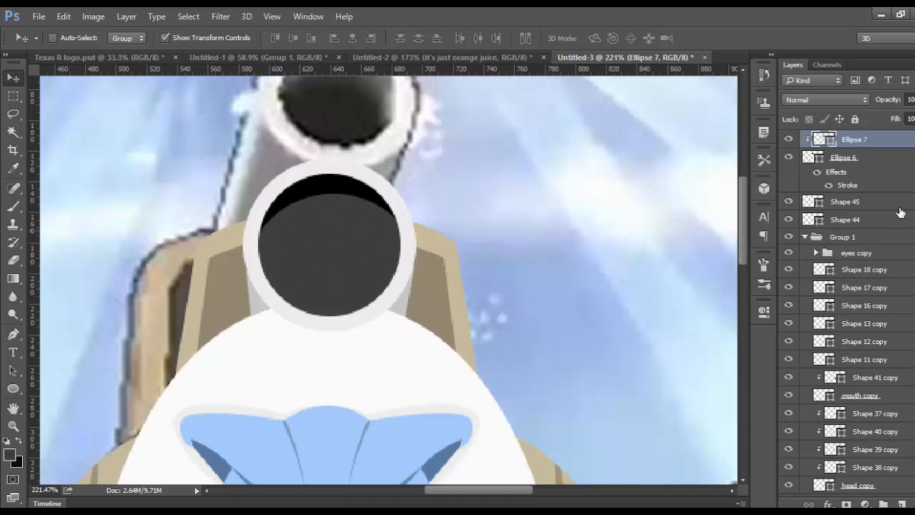
Lower the opacity of the dark grey muzzle ellipse to 59%.
click(914, 100)
drag(913, 121, 908, 119)
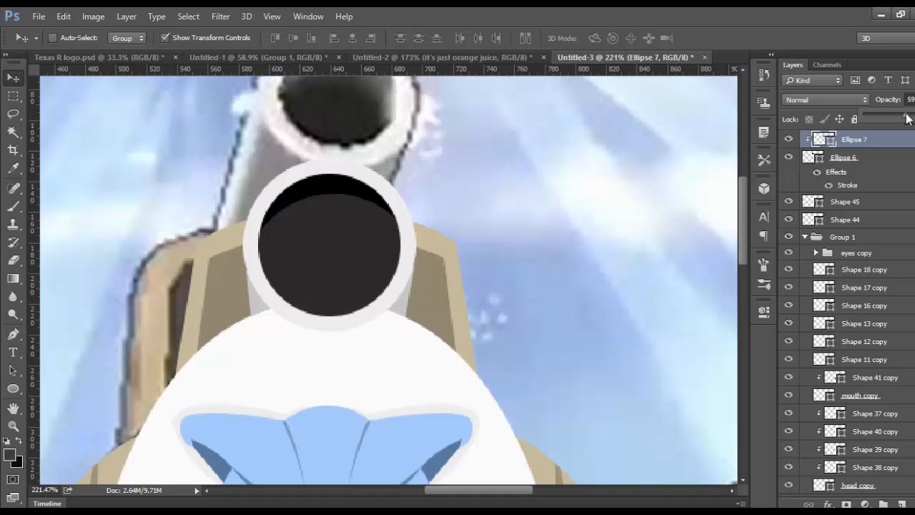
scroll(627, 148, down, 3)
key(m)
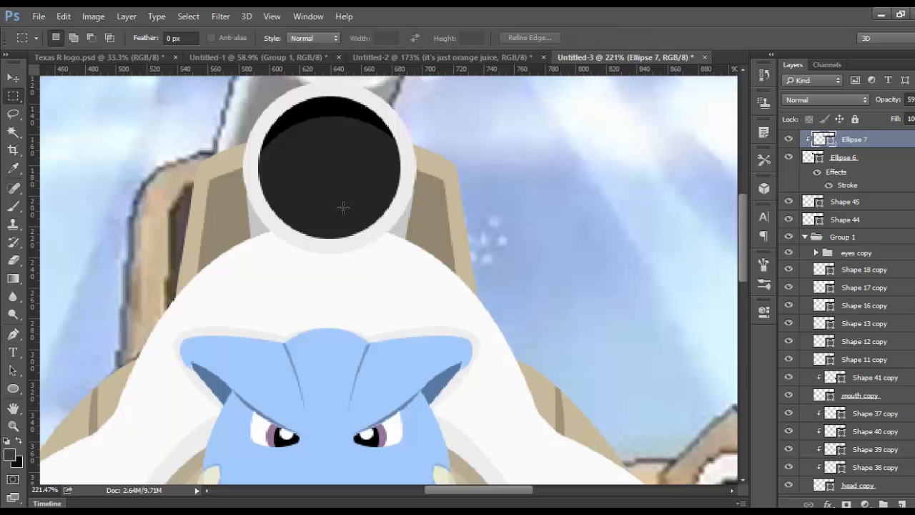
Hide the reference image on Layer 1 and inspect the traced Blastoise against the dark background.
key(ctrl+0)
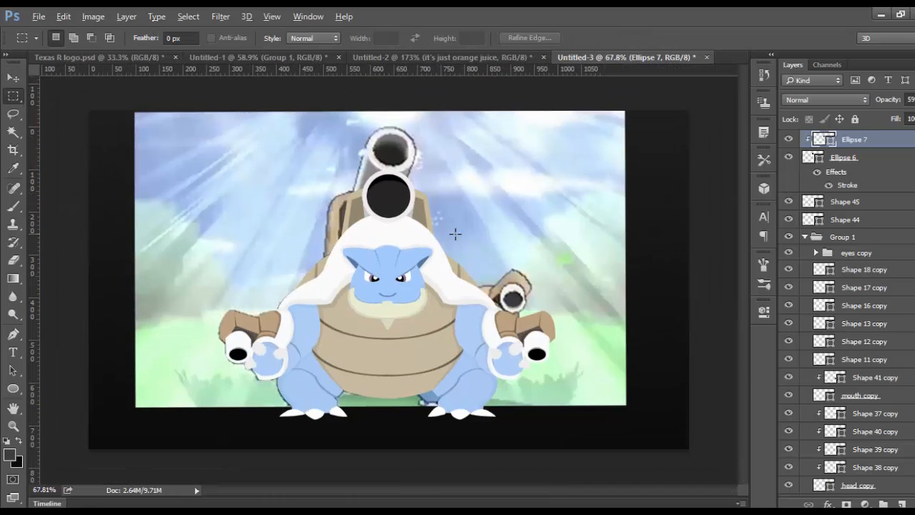
scroll(797, 436, down, 15)
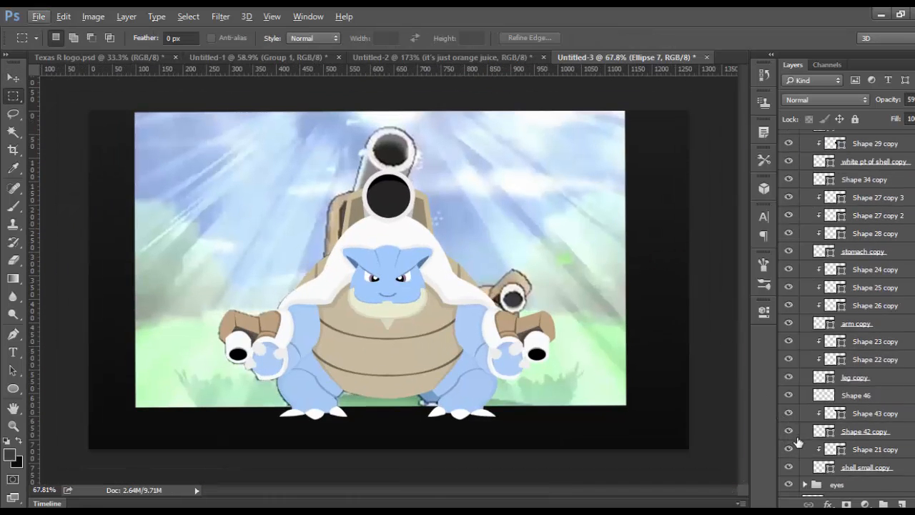
scroll(794, 444, down, 15)
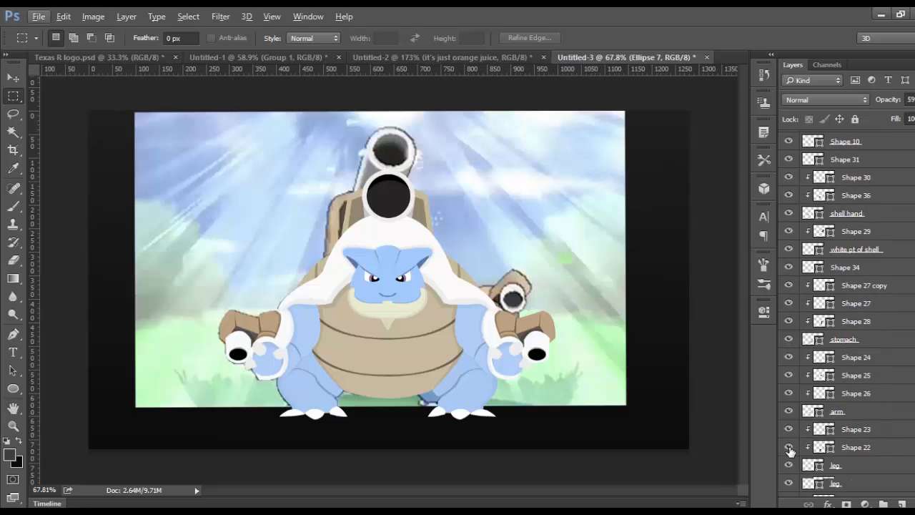
click(789, 470)
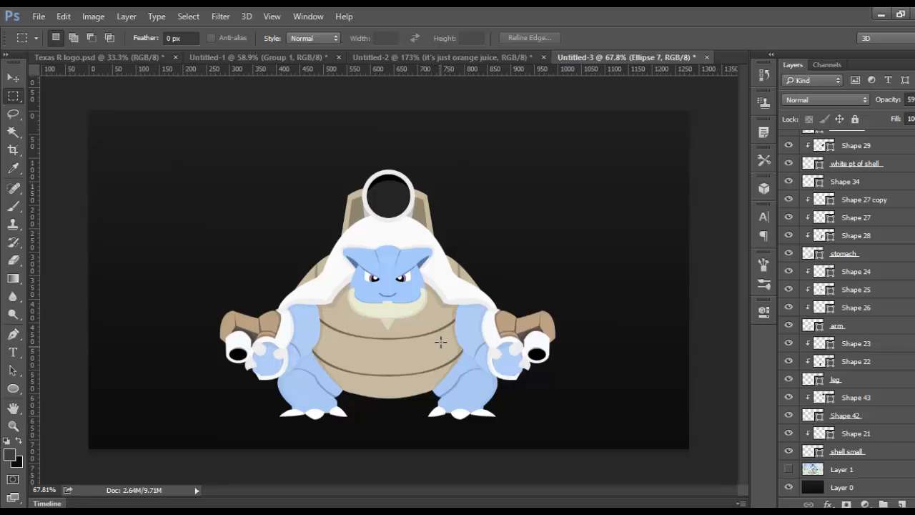
scroll(440, 283, up, 6)
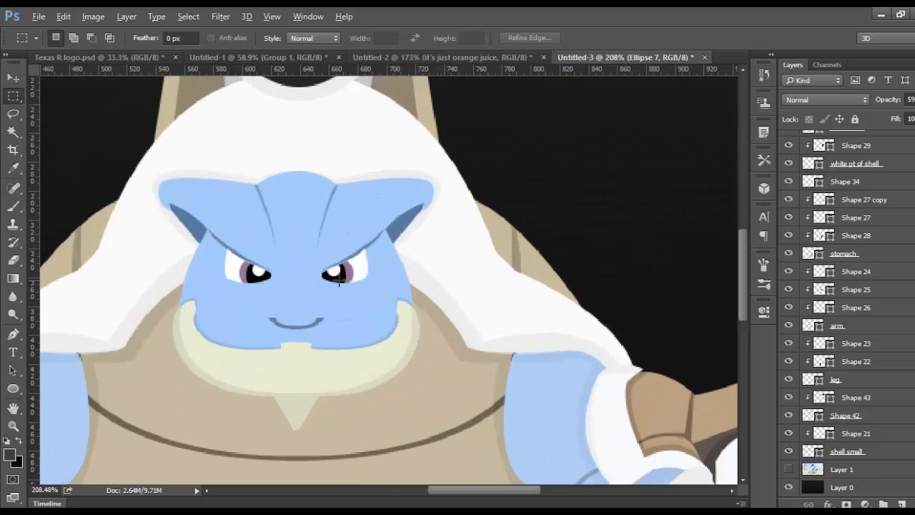
scroll(303, 286, down, 10)
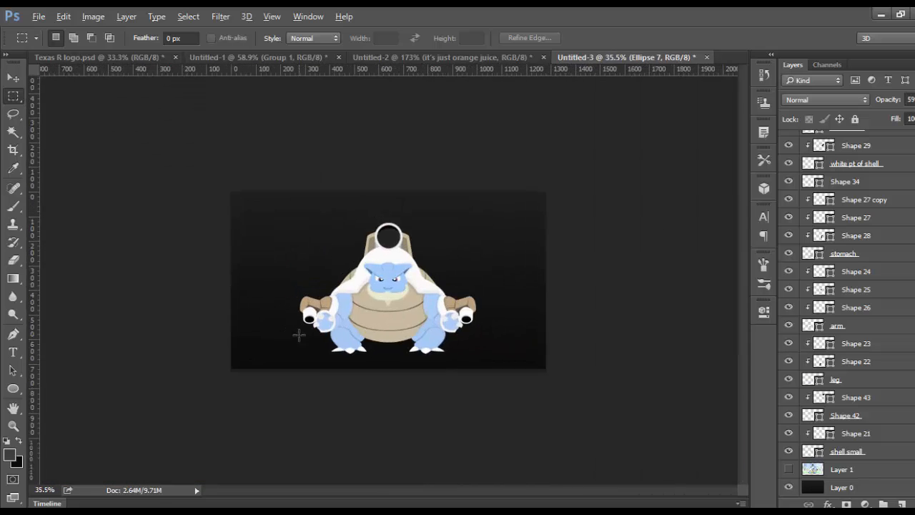
scroll(296, 333, up, 6)
scroll(299, 336, down, 3)
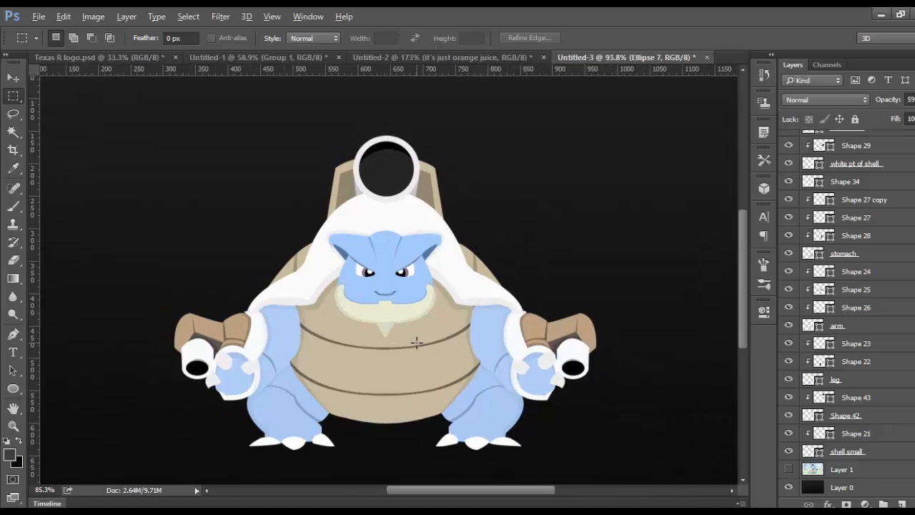
key(alt)
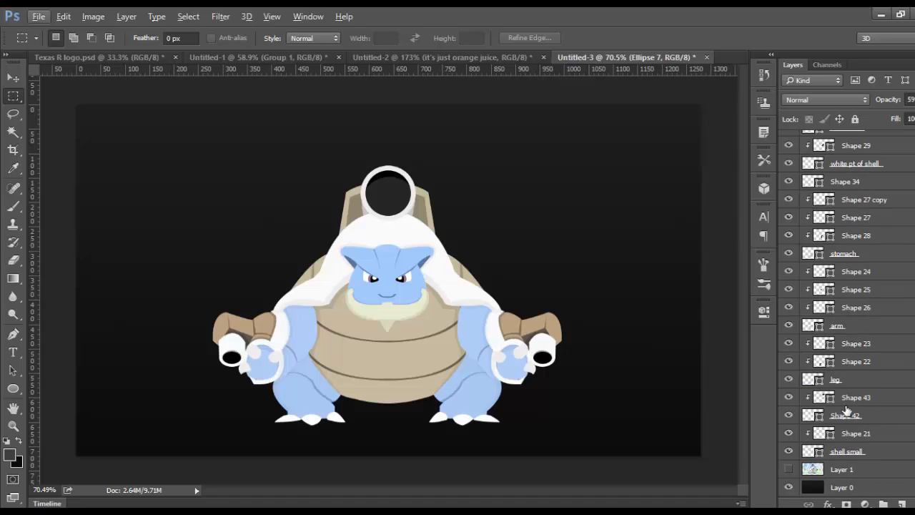
Group all artwork layers from shell small up to Ellipse 7, and toggle the group's visibility to check its contents.
click(851, 470)
click(879, 452)
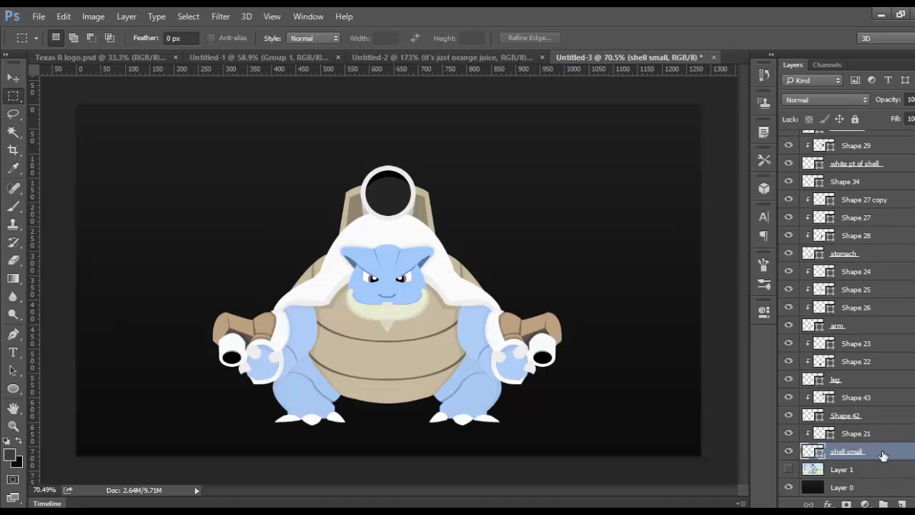
scroll(888, 438, up, 4)
scroll(888, 439, up, 20)
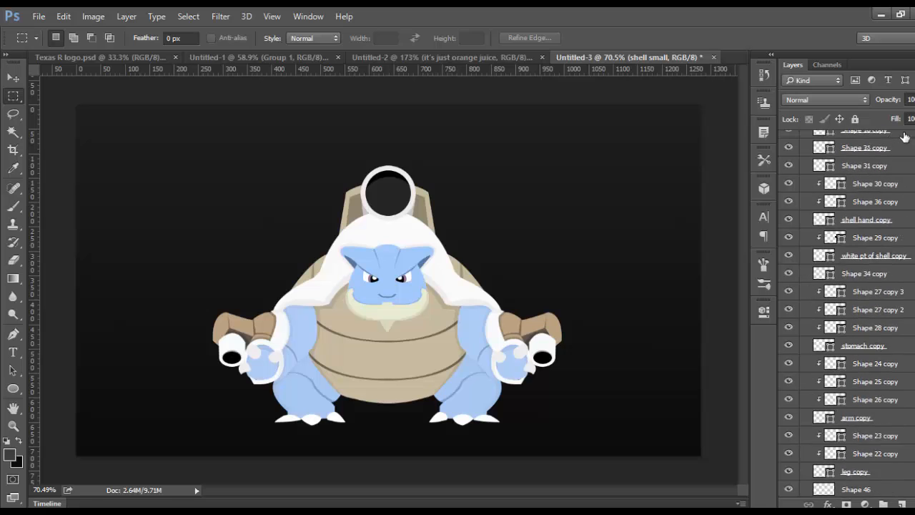
scroll(906, 137, up, 6)
shift+click(896, 140)
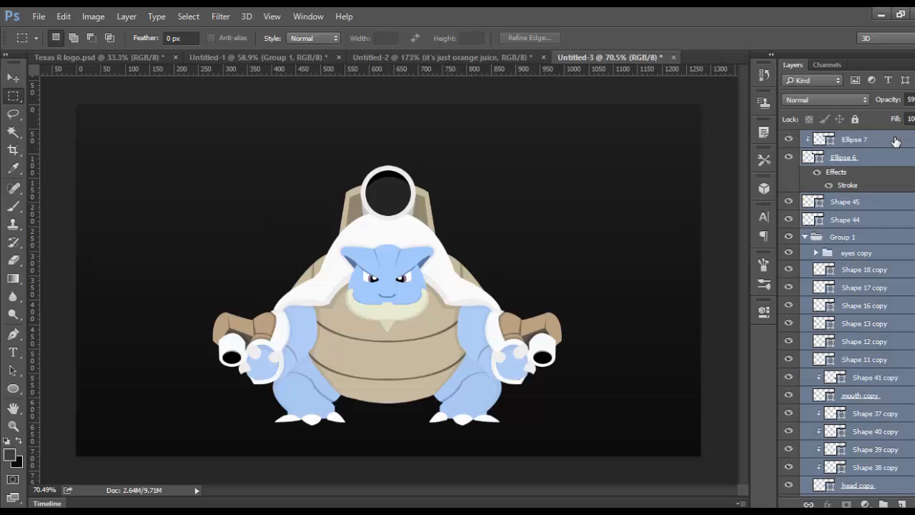
key(ctrl+g)
click(790, 139)
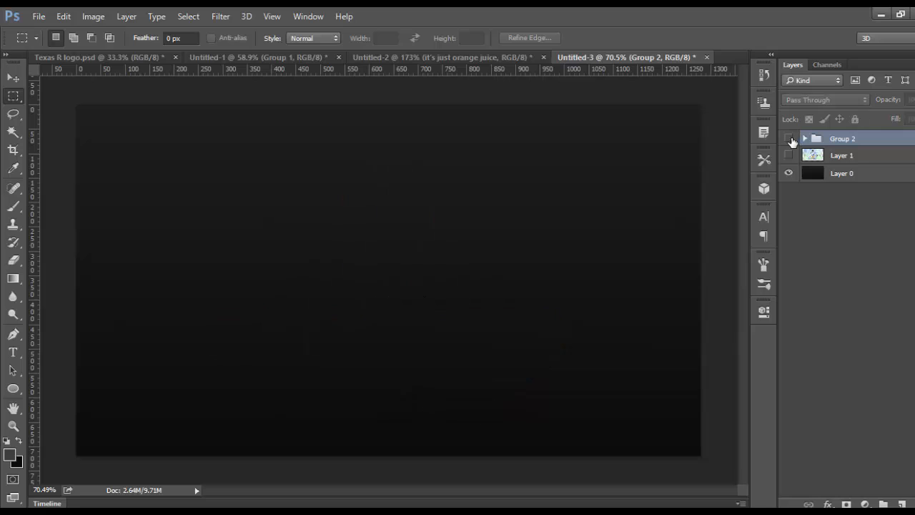
click(791, 139)
Move the grouped character straight up so the cannon sits near the canvas's upper edge.
click(12, 76)
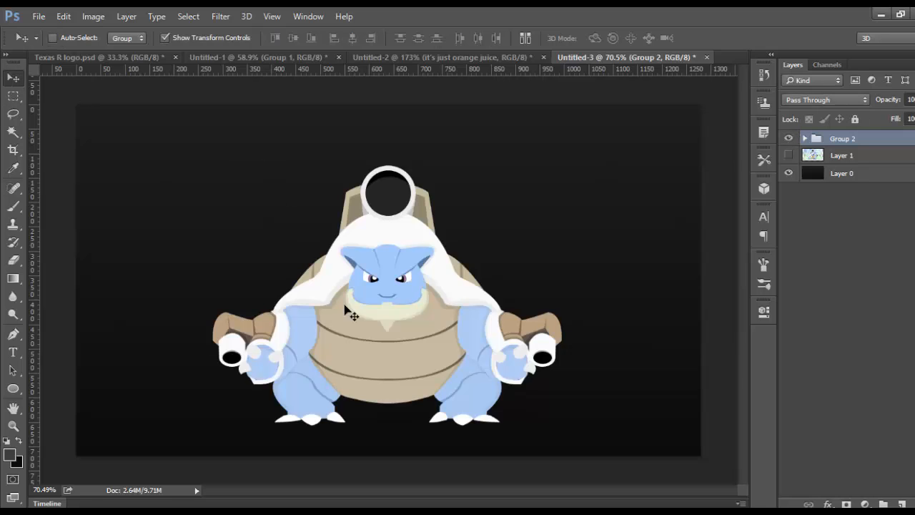
drag(367, 314, 368, 264)
click(14, 96)
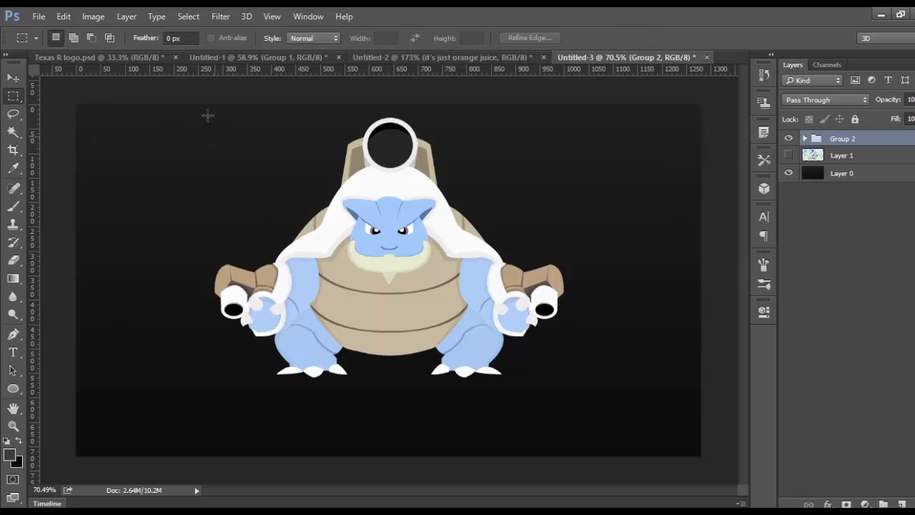
Create a new 1280 x 720 pixel document at 72 pixels/inch with a white background.
click(38, 15)
click(43, 31)
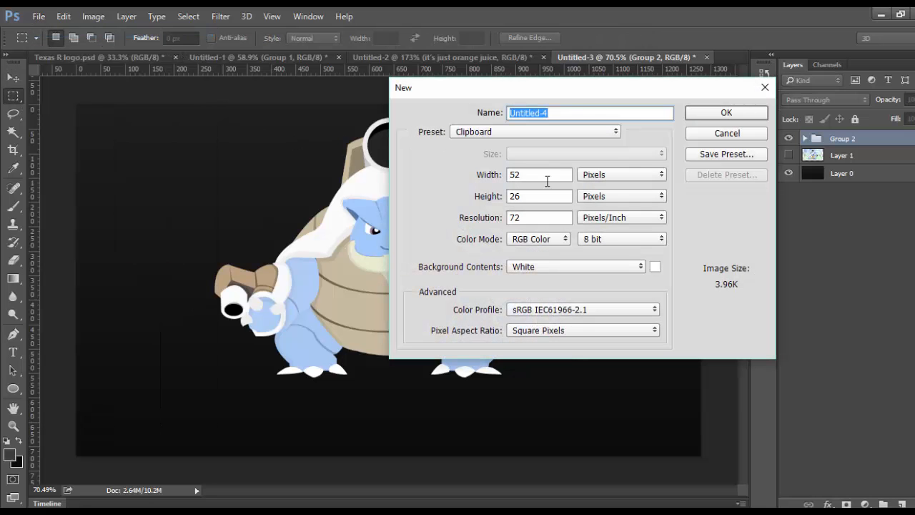
double_click(547, 181)
text(1280)
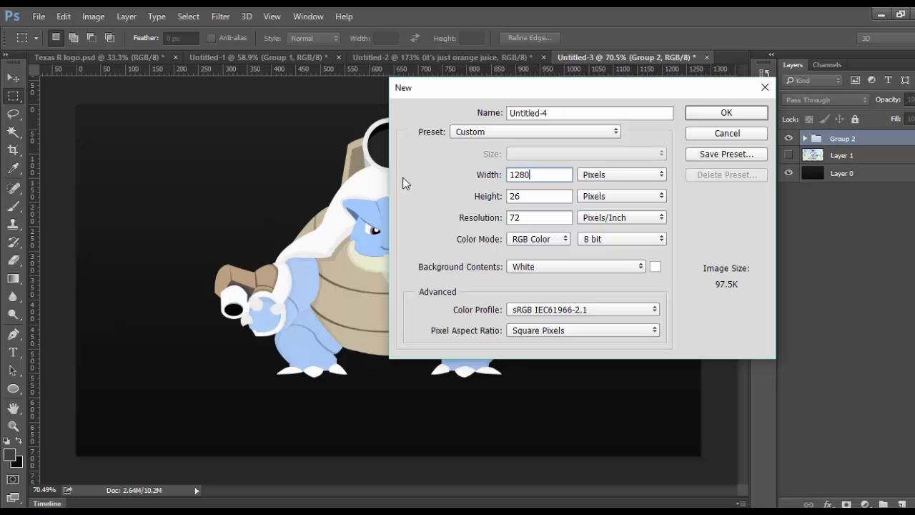
double_click(532, 197)
text(720)
click(726, 112)
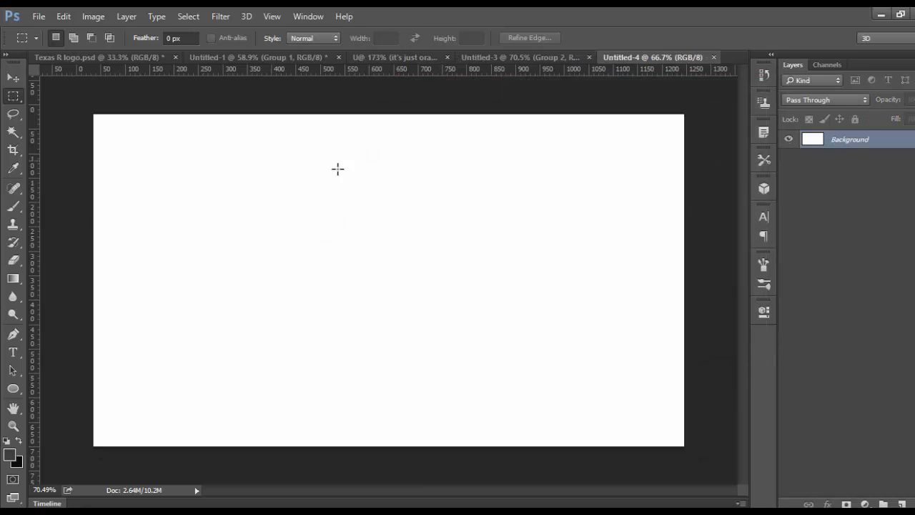
Add an empty layer above the Background in the new document.
click(12, 77)
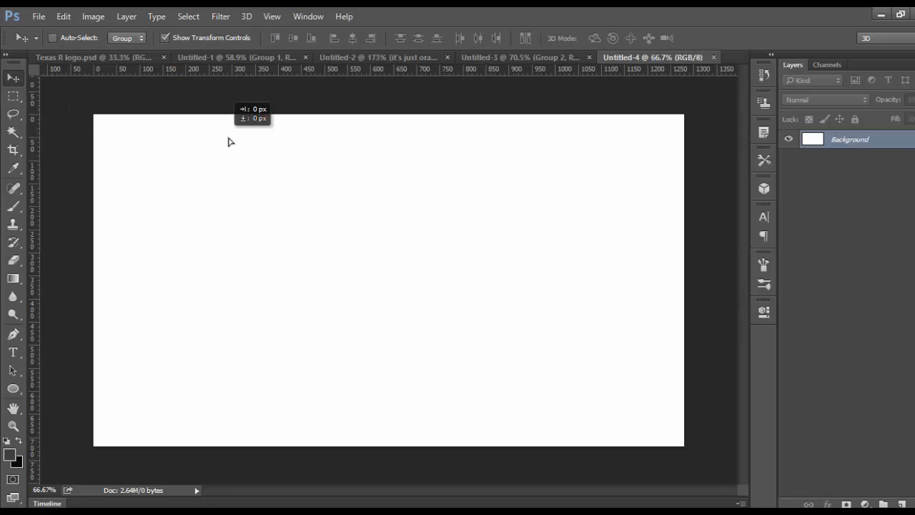
drag(231, 141, 541, 215)
click(466, 215)
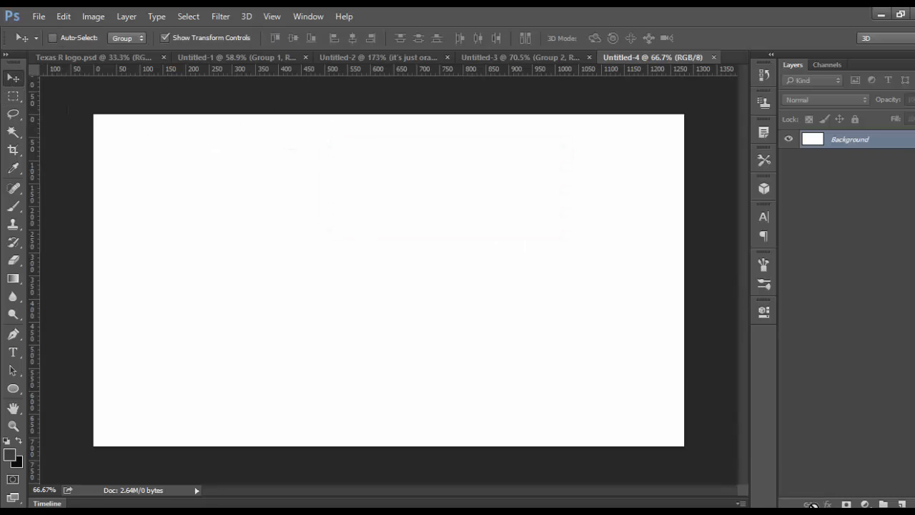
click(903, 505)
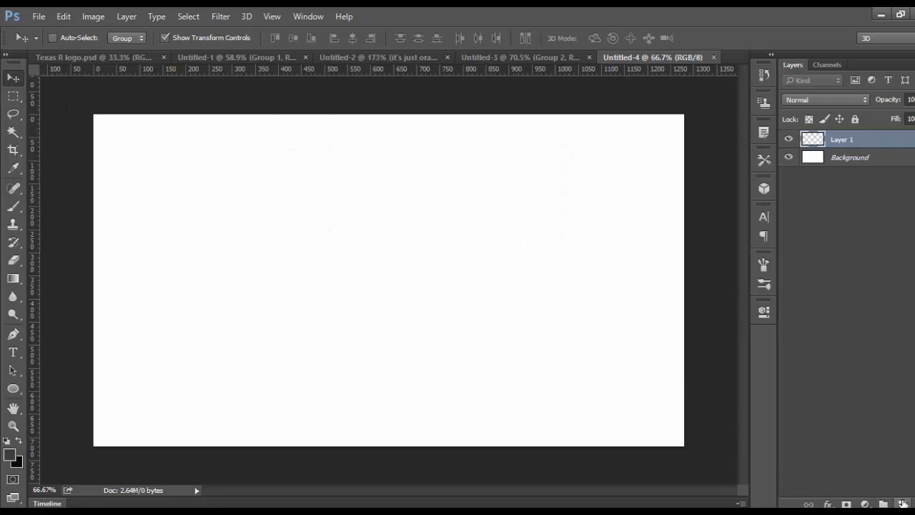
Copy Group 2 from Untitled-3 into Untitled-4, placing the character near the middle of the white canvas.
click(488, 56)
drag(256, 220, 357, 251)
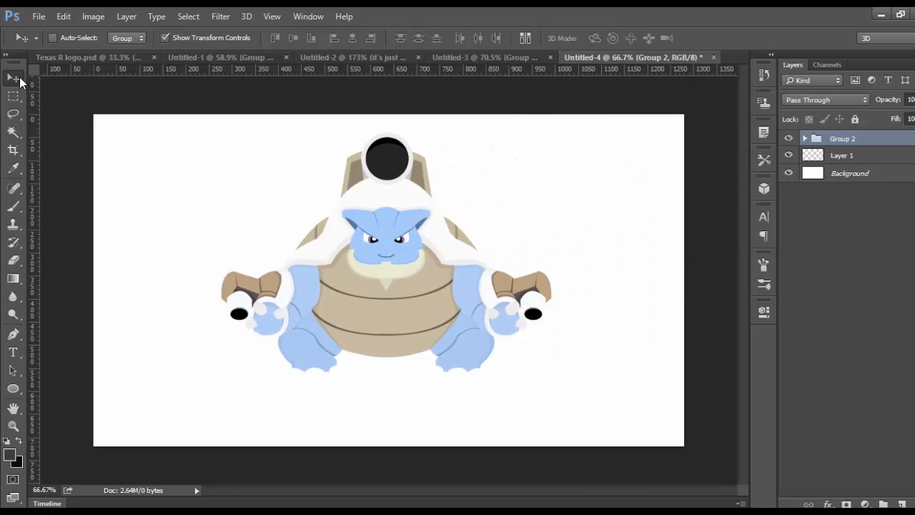
click(13, 96)
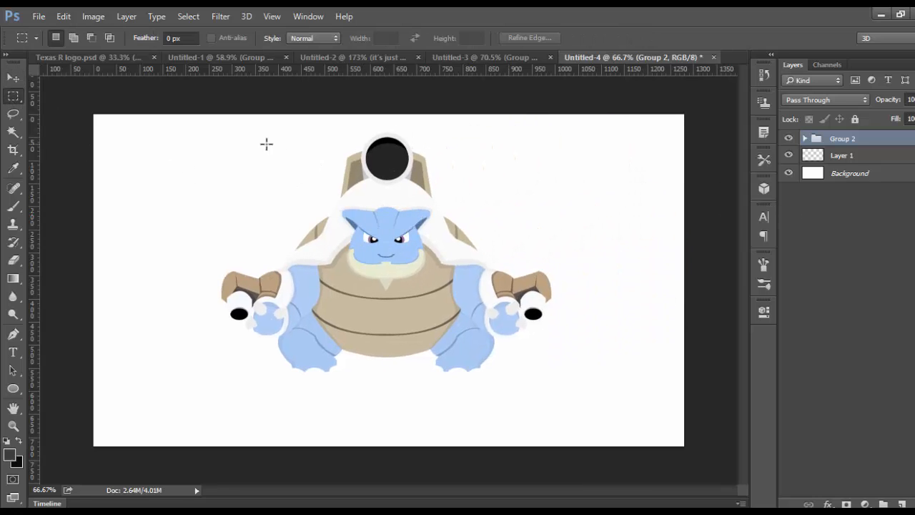
Set Group 2's blend mode to Normal and shift the character slightly upward on the canvas.
click(848, 102)
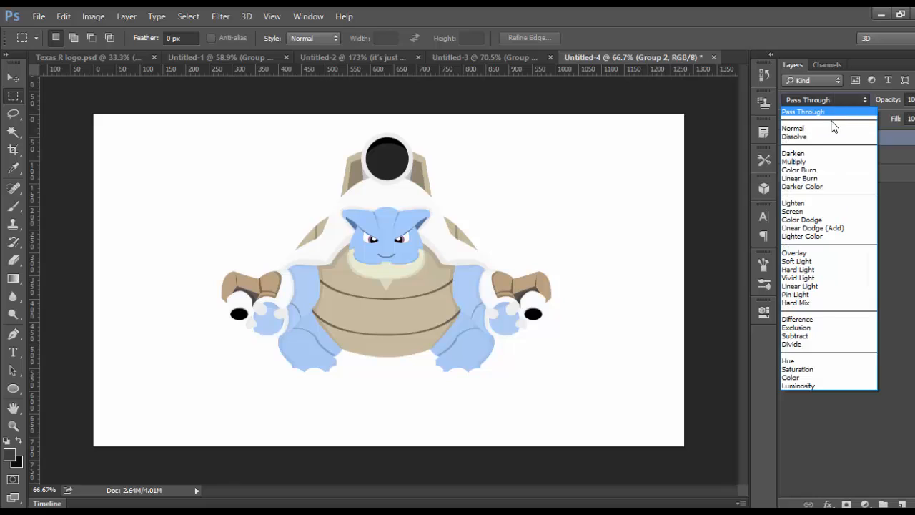
click(818, 132)
click(13, 77)
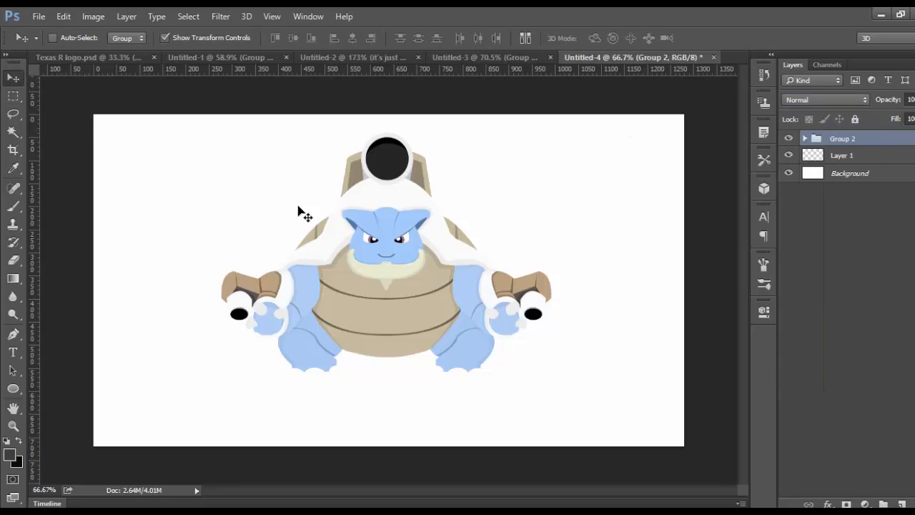
mouse_move(444, 273)
mouse_down()
mouse_move(431, 272)
mouse_move(441, 270)
mouse_up()
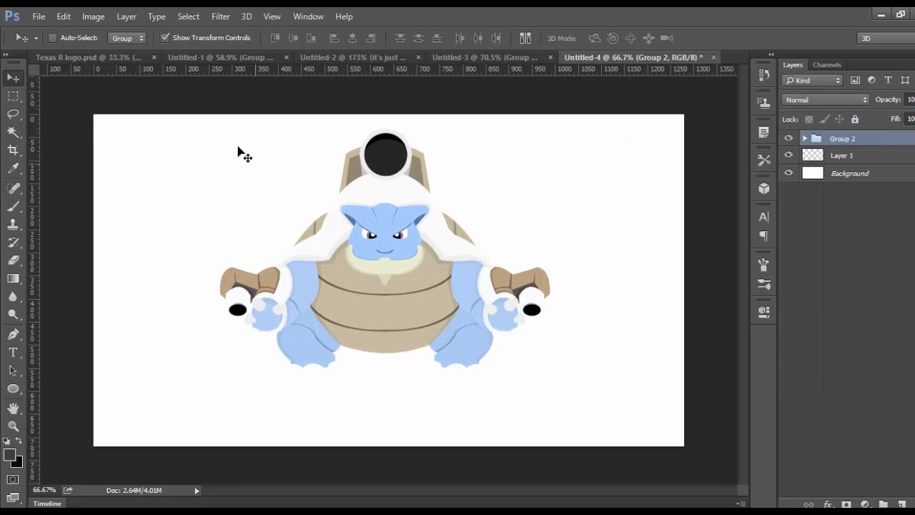
click(13, 95)
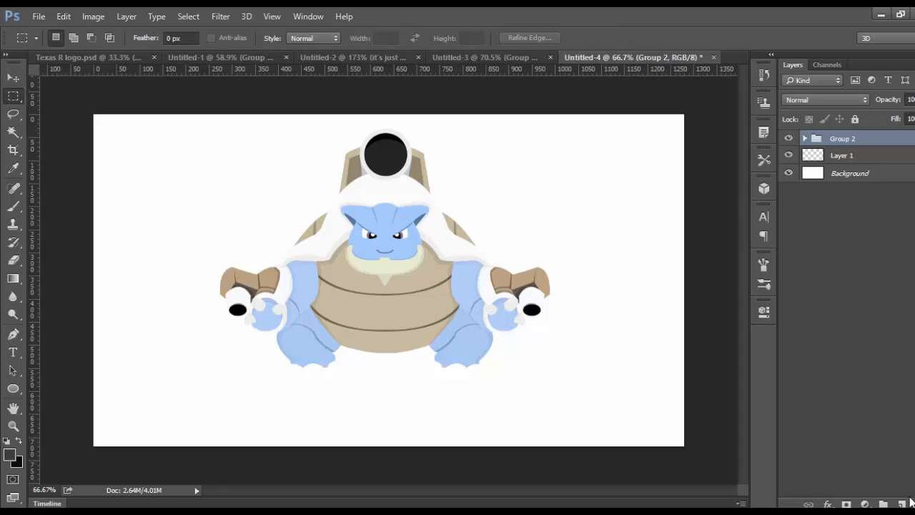
click(911, 503)
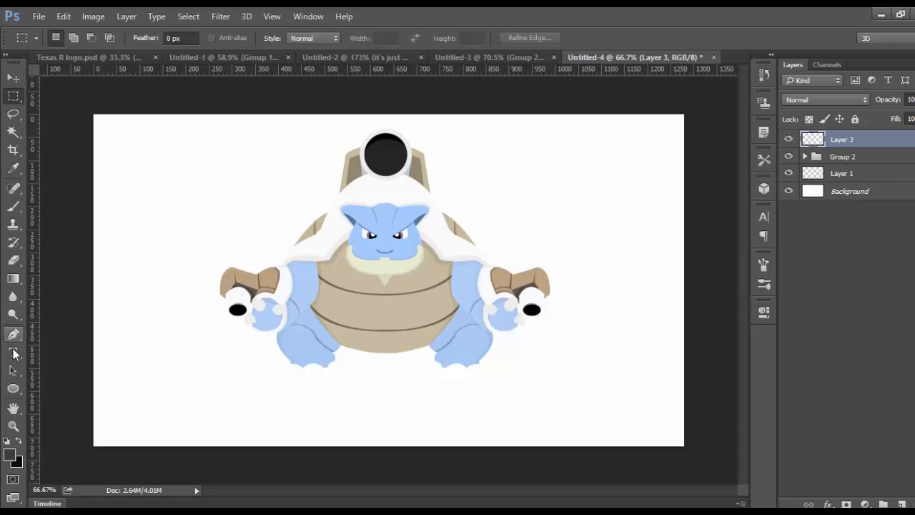
click(14, 353)
click(56, 315)
text(RWRW)
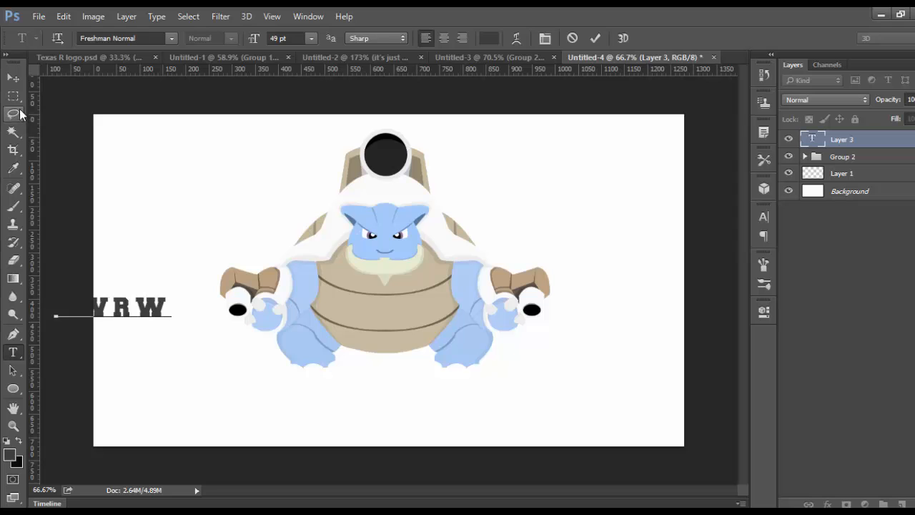
click(13, 78)
drag(155, 310, 177, 316)
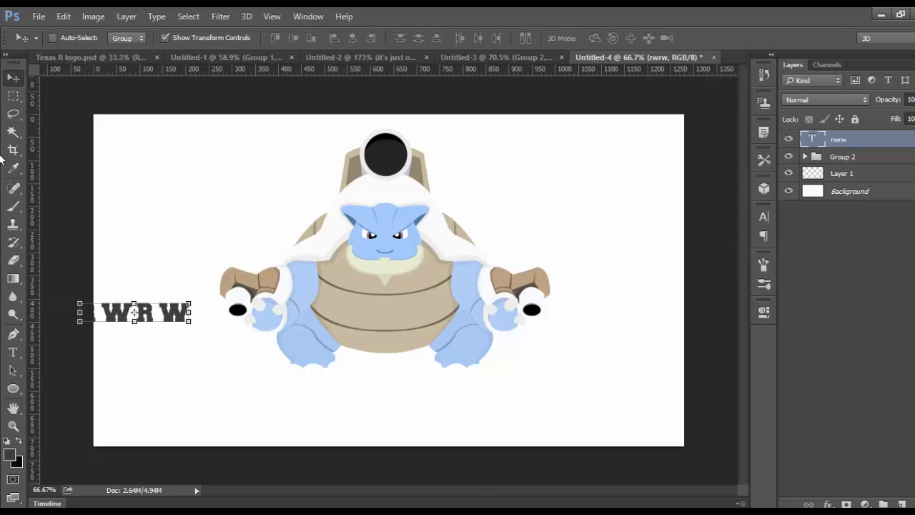
click(12, 96)
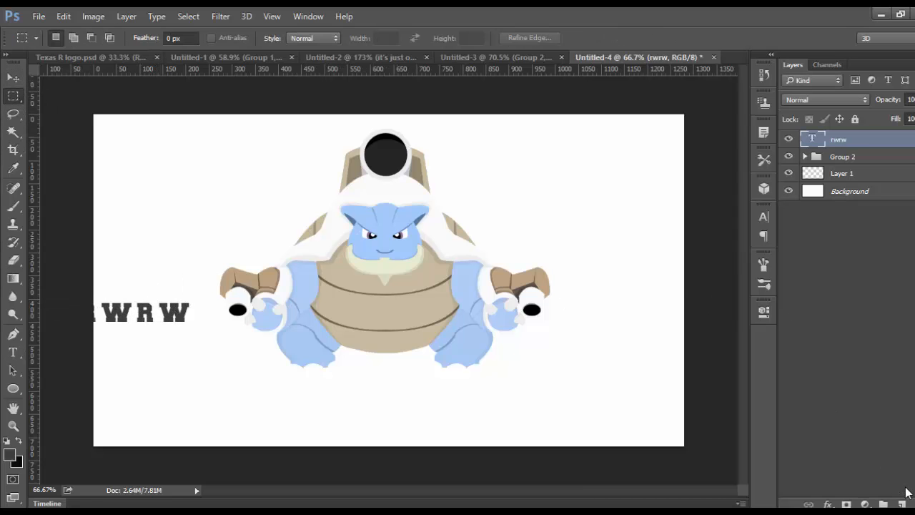
click(903, 504)
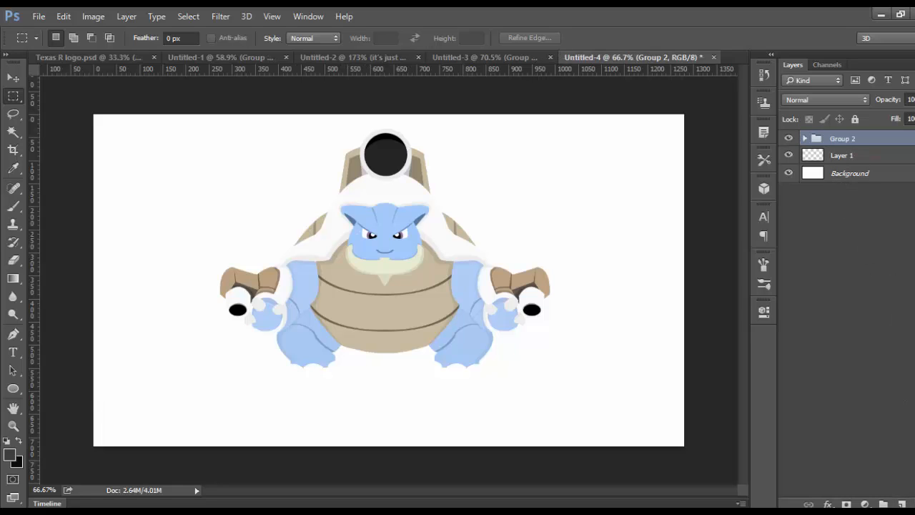
Add a 49 pt Freshman Normal text layer reading "MEGA TANK" across the character's belly.
click(885, 504)
click(13, 351)
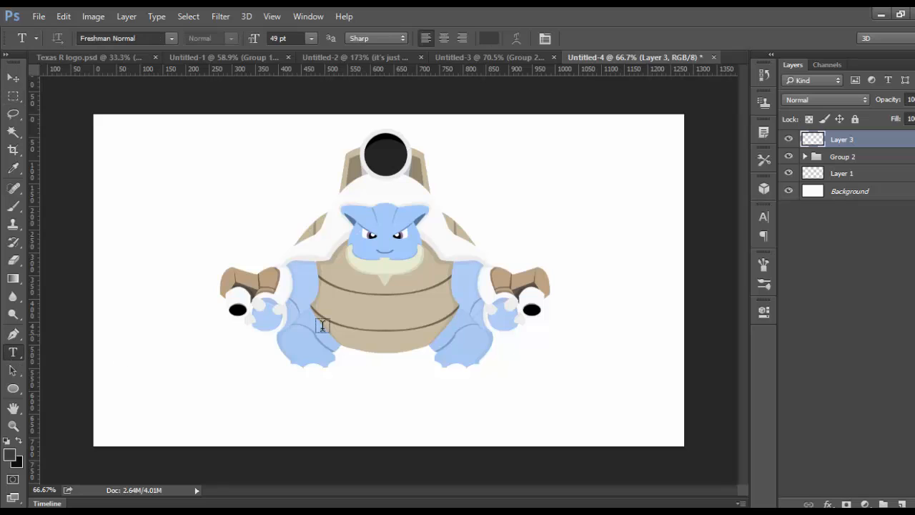
click(321, 326)
text(MEGA)
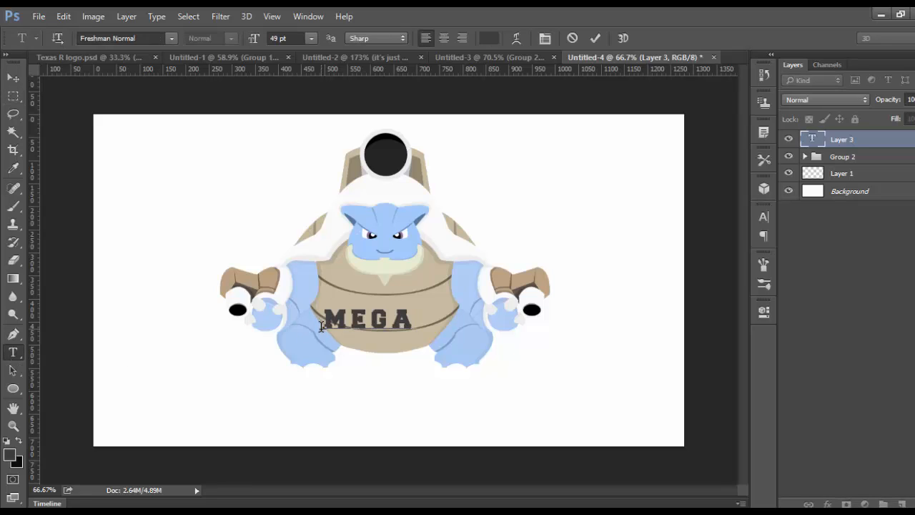
text( TANK)
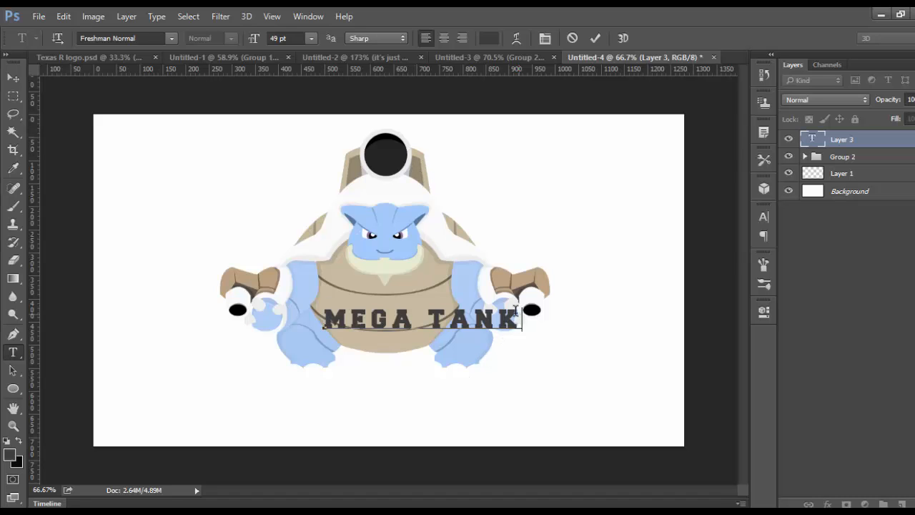
Set the tracking of the whole MEGA TANK text to 40.
drag(517, 312, 212, 276)
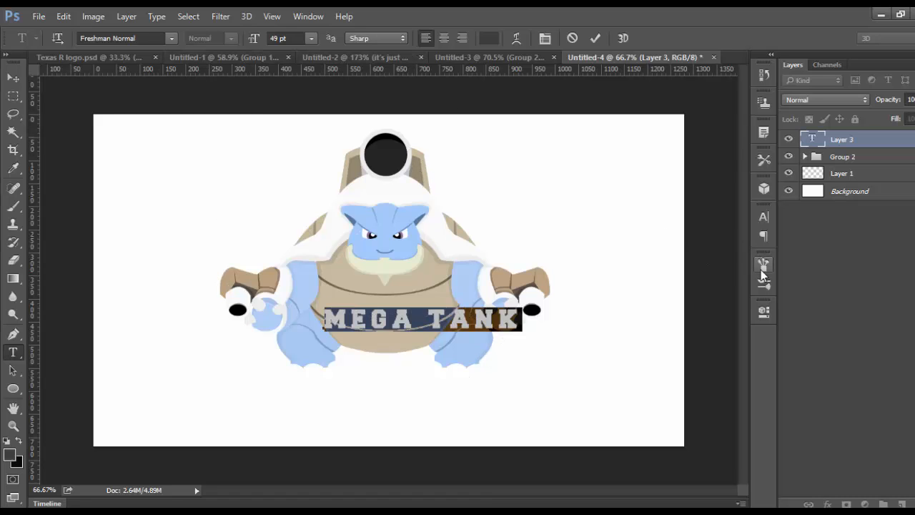
click(764, 311)
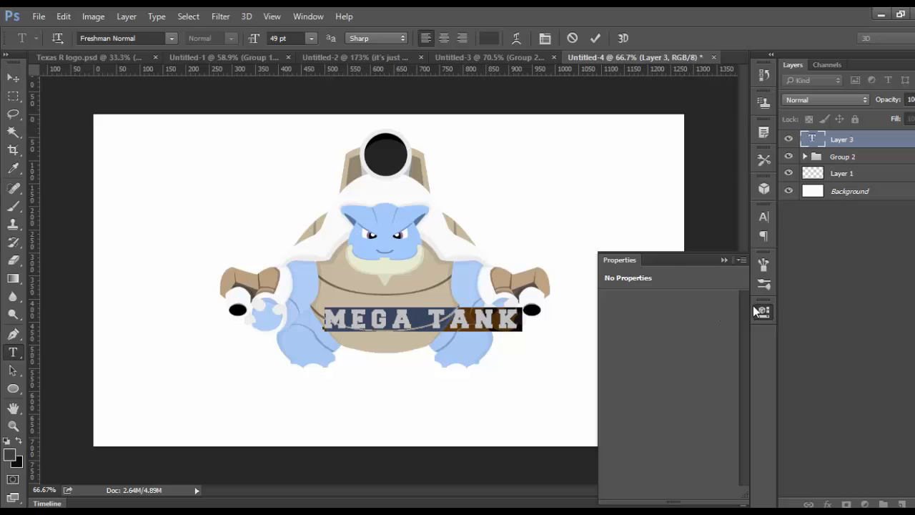
click(723, 259)
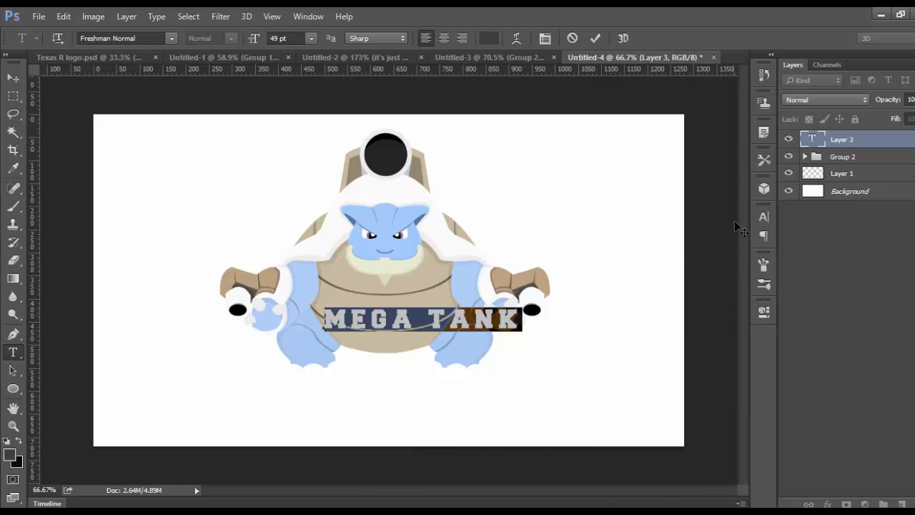
click(758, 219)
click(759, 220)
click(758, 219)
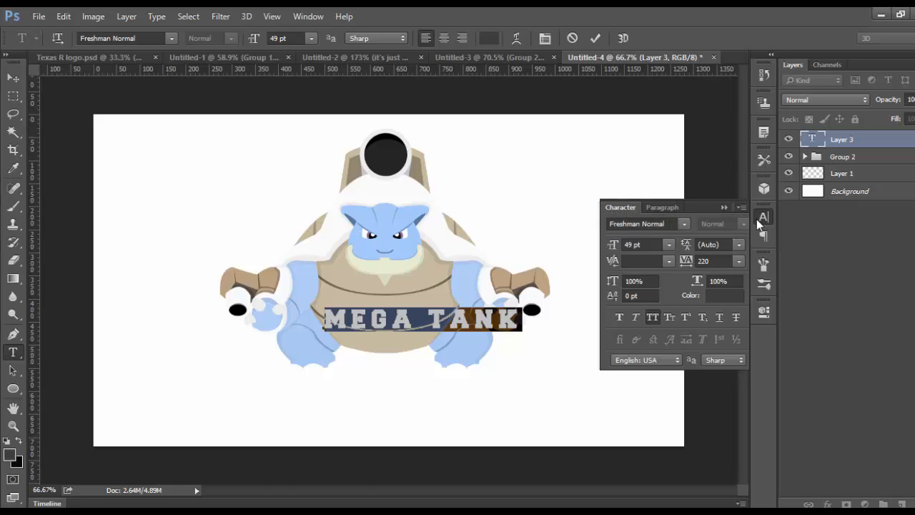
click(757, 219)
click(276, 18)
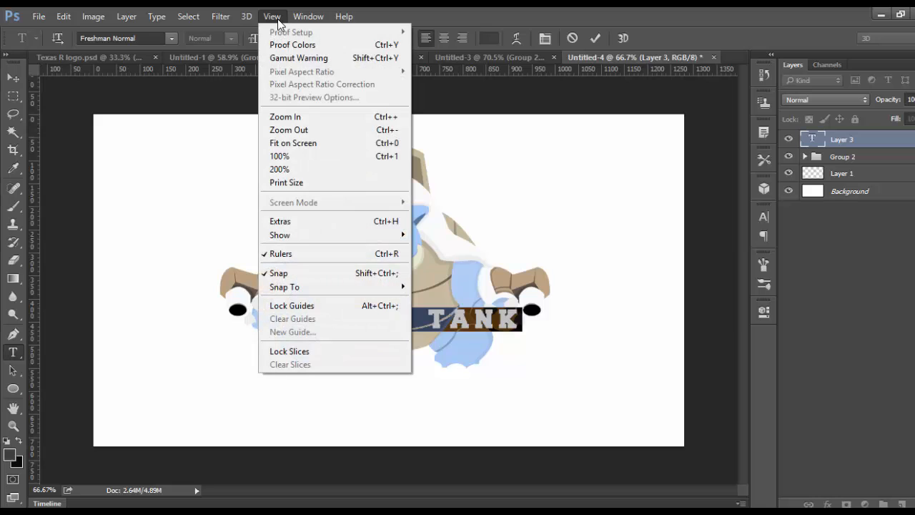
mouse_move(304, 16)
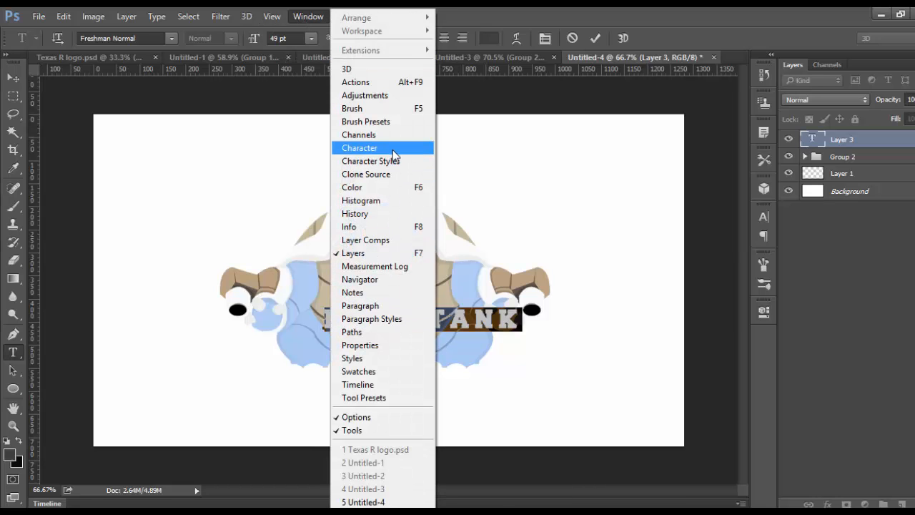
click(420, 156)
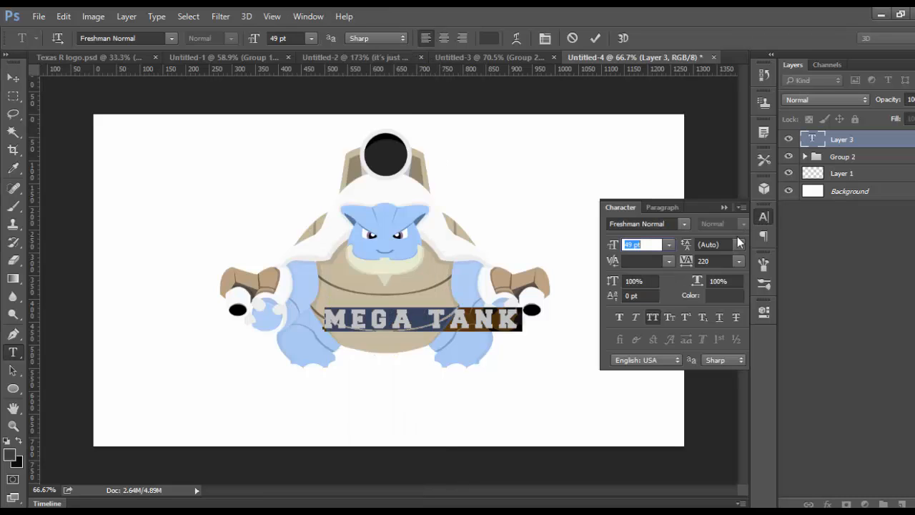
click(716, 259)
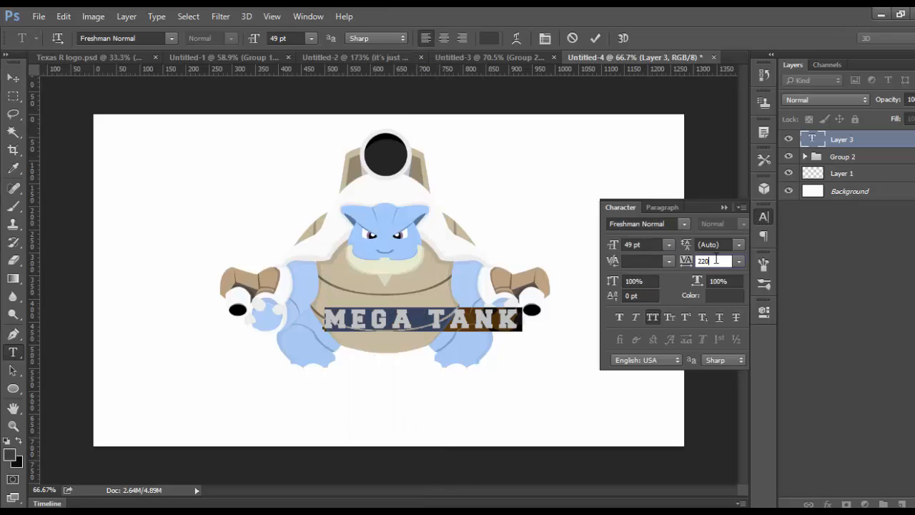
text(0)
key(Return)
key(Up)
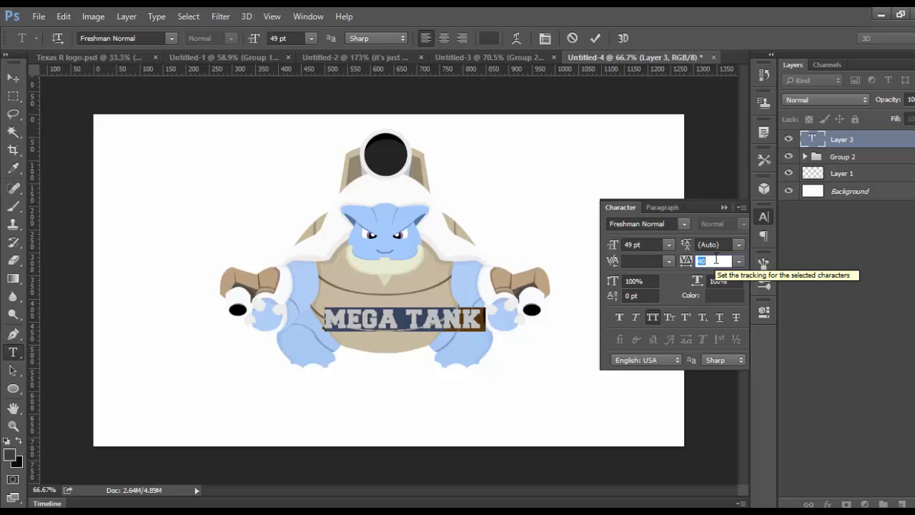
key(Down)
key(Up)
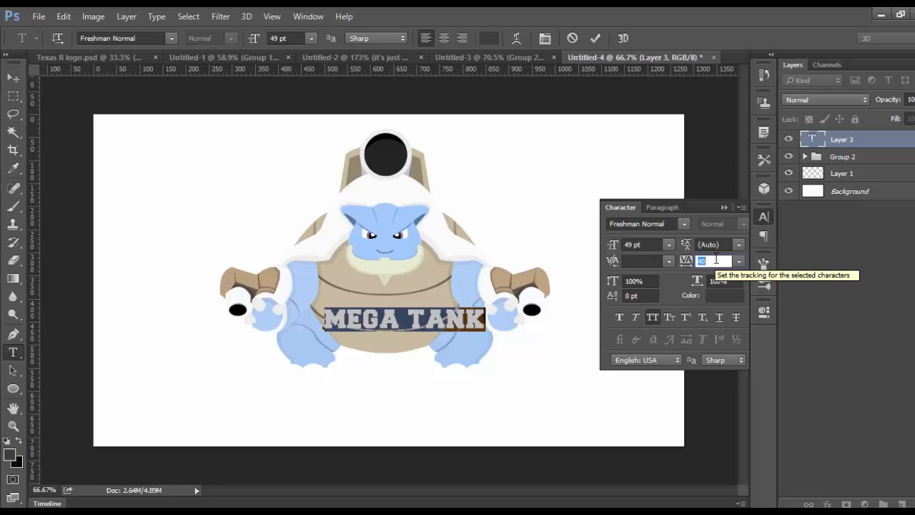
Enlarge the MEGA TANK text to a font size of 66 pt.
click(646, 245)
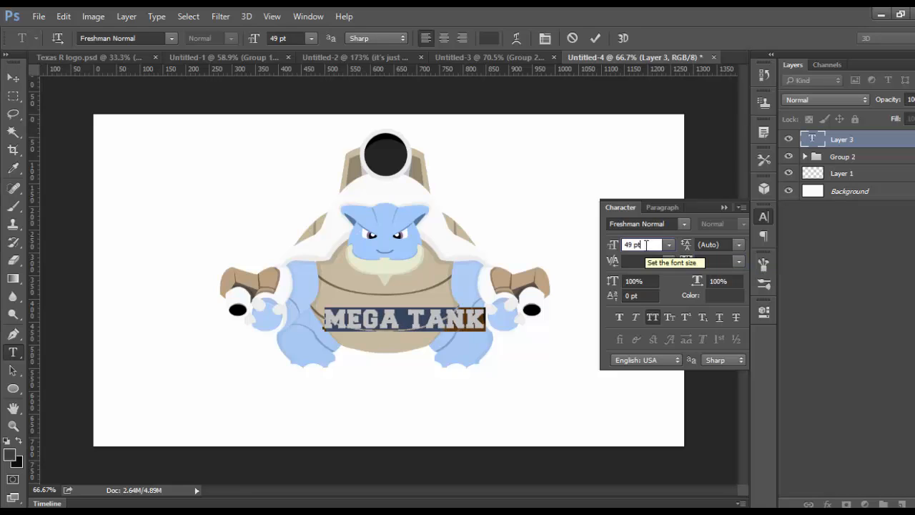
key(Up)
key(Up)
key(Up)
key(Up)
key(Up)
key(Up)
key(Up)
key(Up)
key(Up)
key(Down)
key(Down)
key(Down)
key(Down)
key(Down)
key(Down)
key(Down)
key(Up)
key(Up)
key(Up)
key(Up)
key(Up)
key(Up)
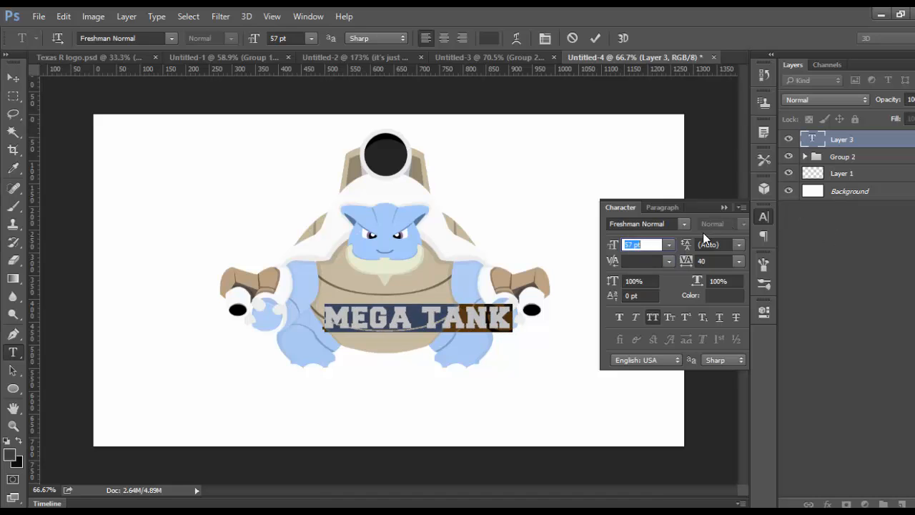
key(Up)
key(Up)
key(Up)
key(Up)
key(Up)
key(Up)
key(Up)
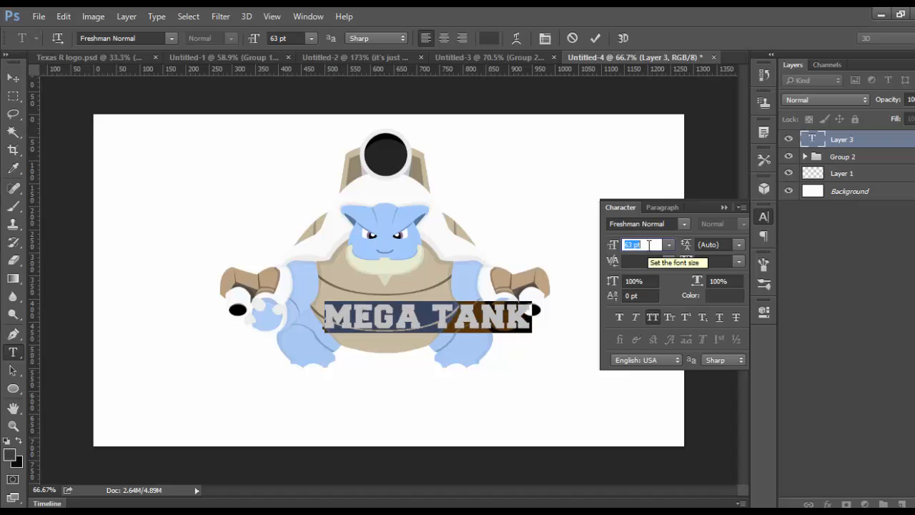
click(723, 208)
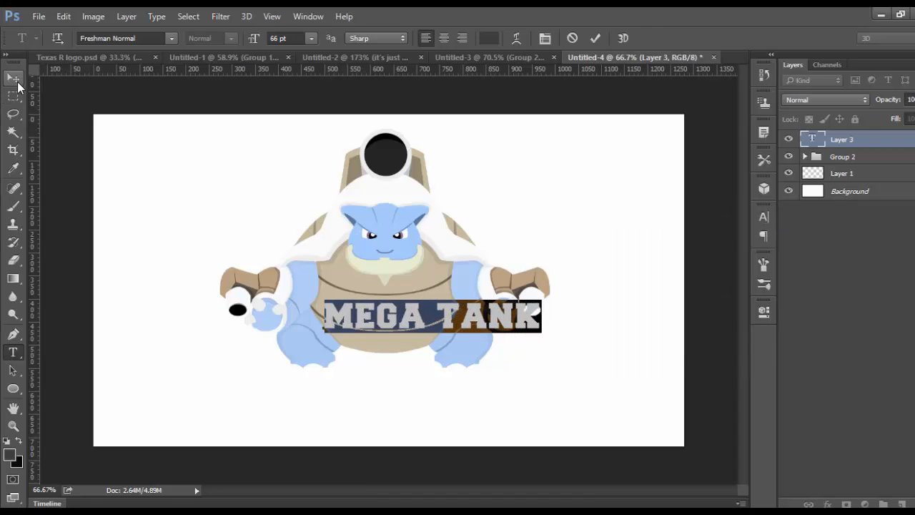
Move the title down over the character's feet and place a vertical guide at the canvas's horizontal centre.
click(16, 79)
drag(379, 318, 336, 354)
drag(31, 284, 404, 300)
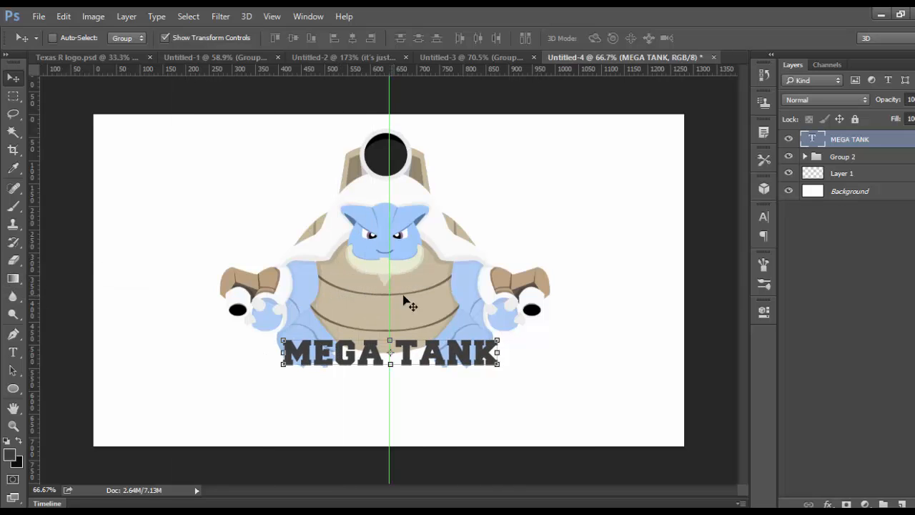
Shift Group 2 slightly right and nudge the MEGA TANK title left so both are centred on the vertical guide.
click(840, 160)
drag(353, 191, 357, 192)
click(859, 137)
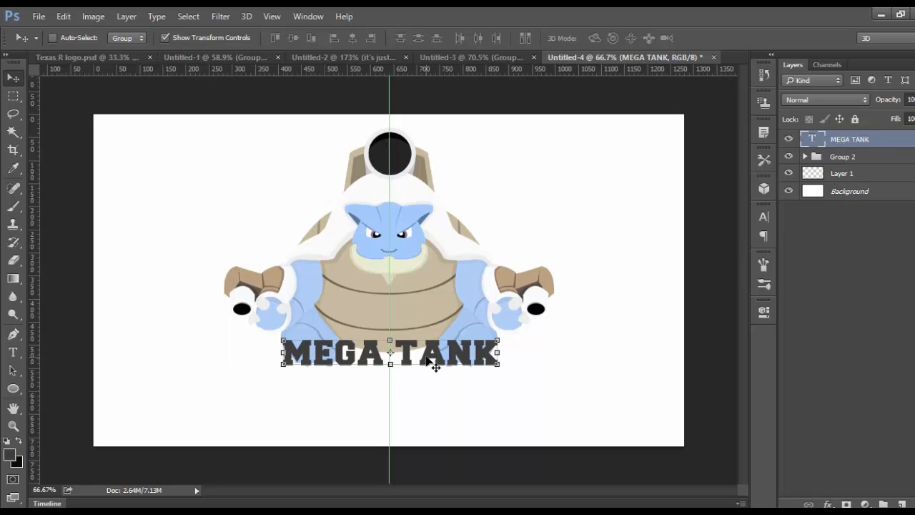
drag(429, 363, 429, 359)
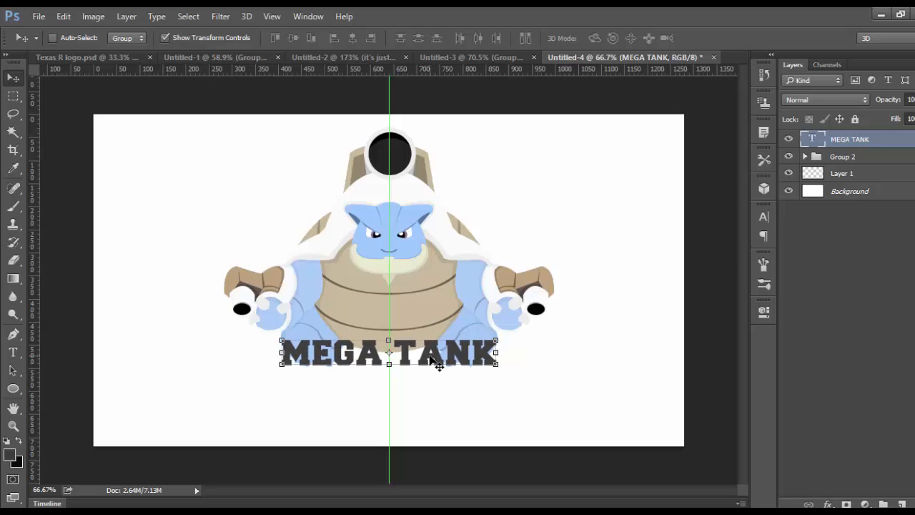
Warp the MEGA TANK text with a horizontal Arc style and a bend of +9%.
scroll(428, 357, up, 4)
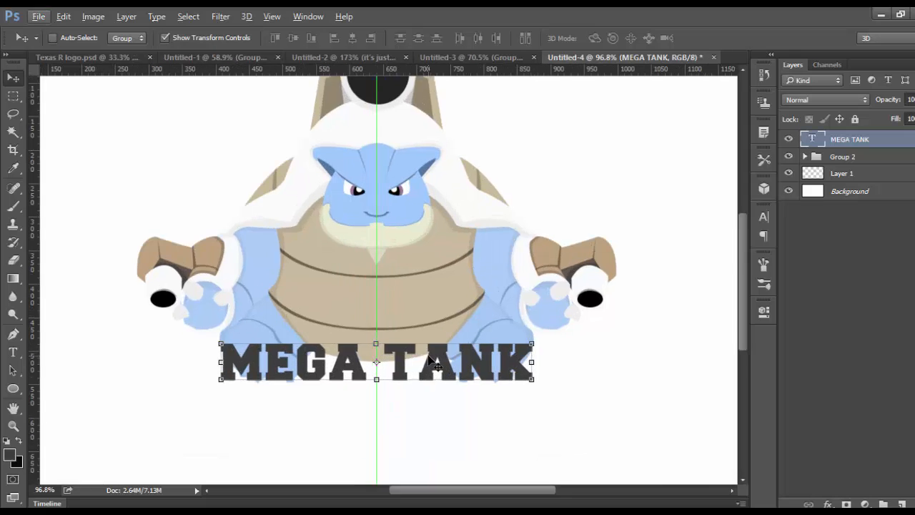
scroll(429, 357, down, 5)
right_click(858, 140)
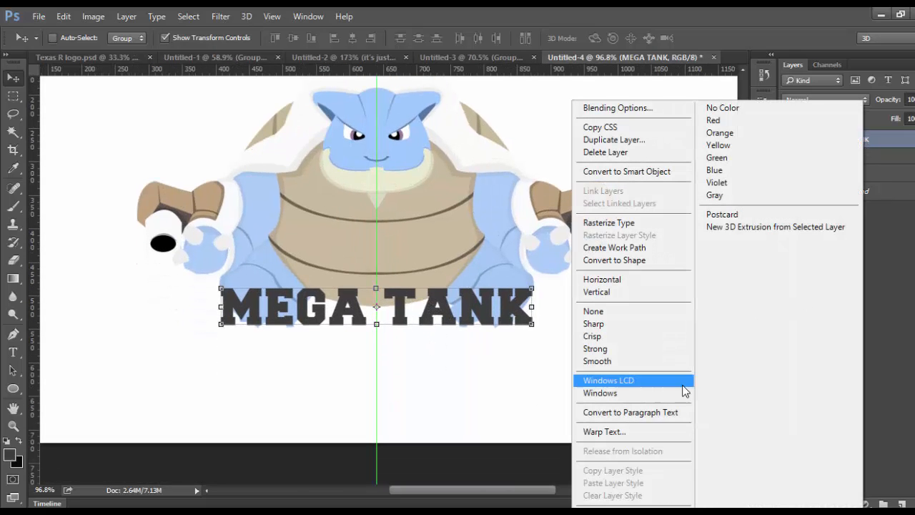
click(668, 432)
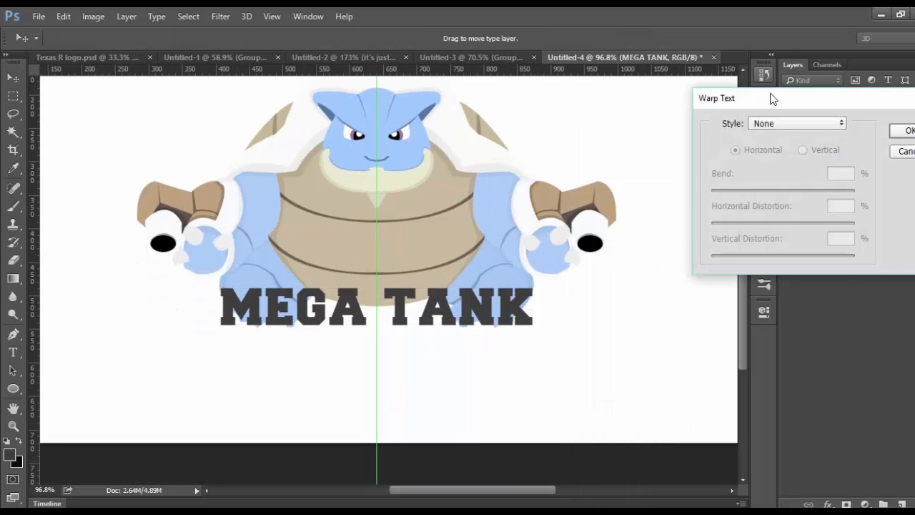
click(779, 123)
click(772, 163)
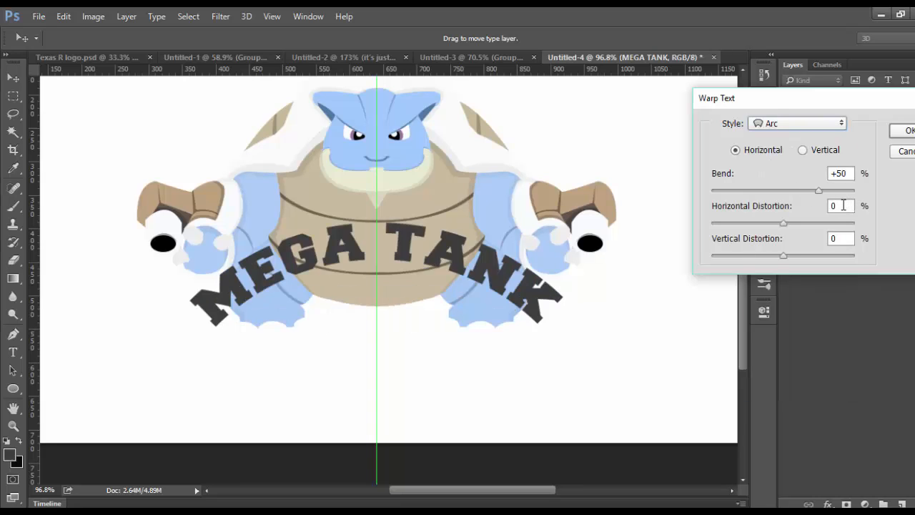
drag(817, 191, 790, 191)
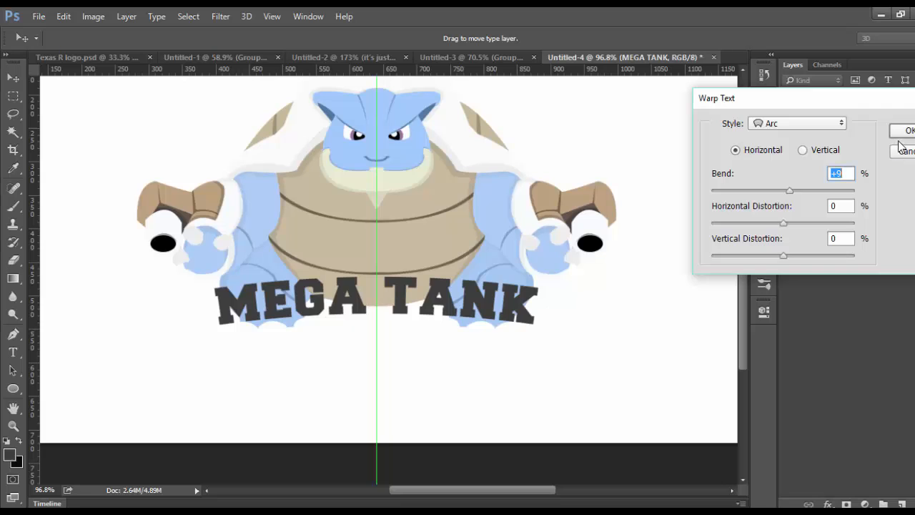
key(Return)
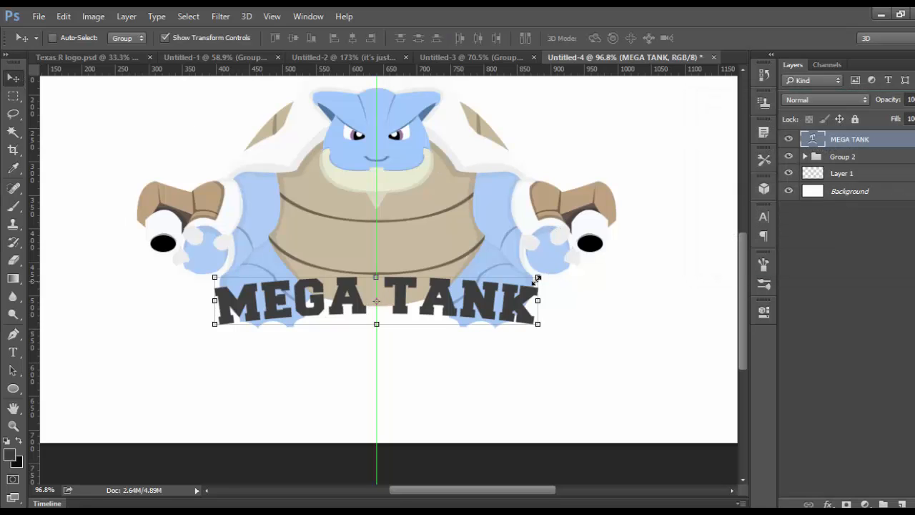
Scale the warped title proportionally to about 120% and recentre it on the guide over the character's feet.
drag(537, 276, 617, 219)
drag(579, 268, 531, 287)
click(13, 96)
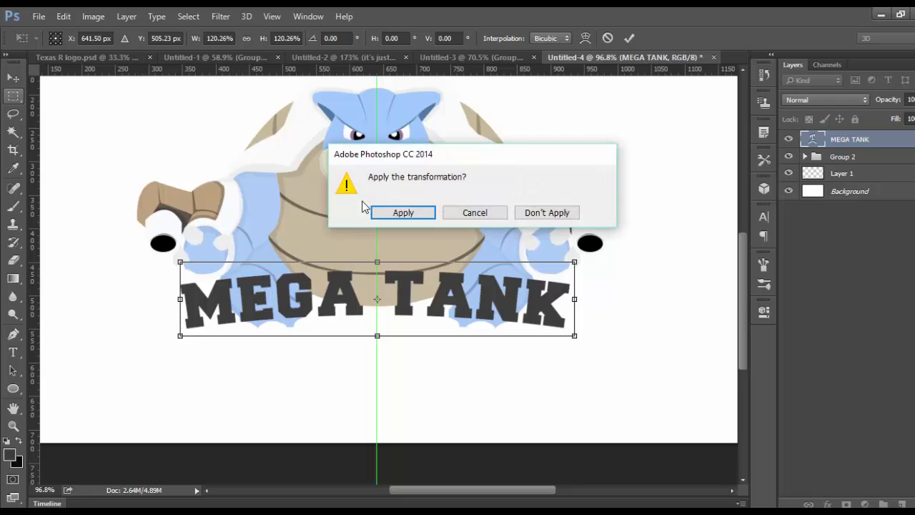
click(394, 212)
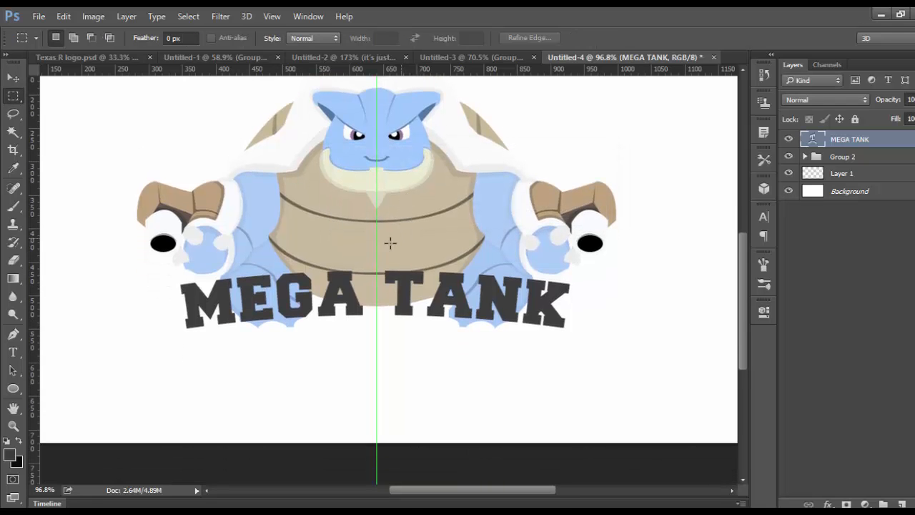
Scale the title and Group 2 together to about 93% and centre them on the guide at X 640 px, Y 275 px.
scroll(390, 243, up, 2)
scroll(341, 305, down, 2)
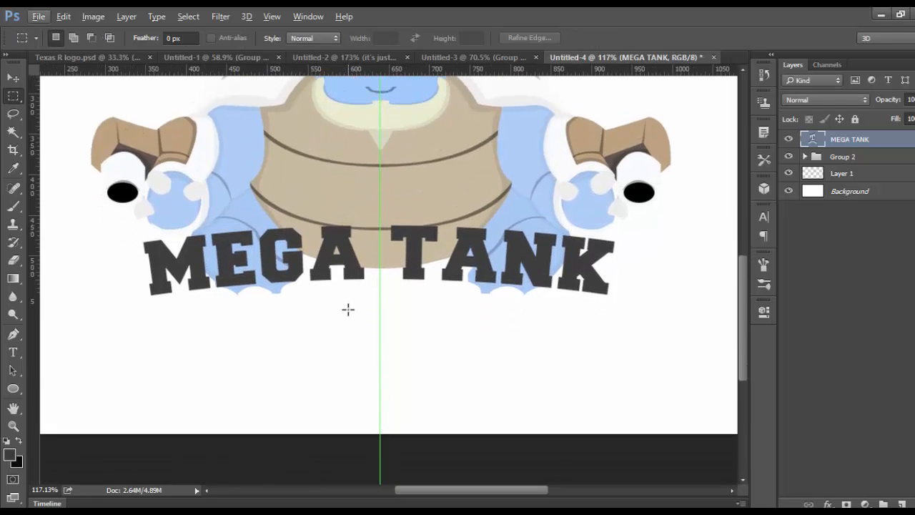
scroll(347, 309, up, 3)
scroll(326, 446, down, 1)
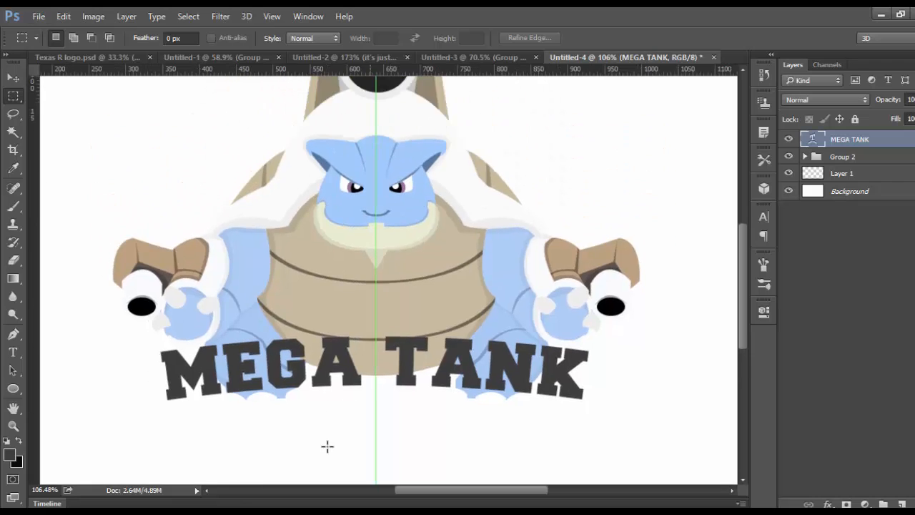
scroll(327, 447, down, 3)
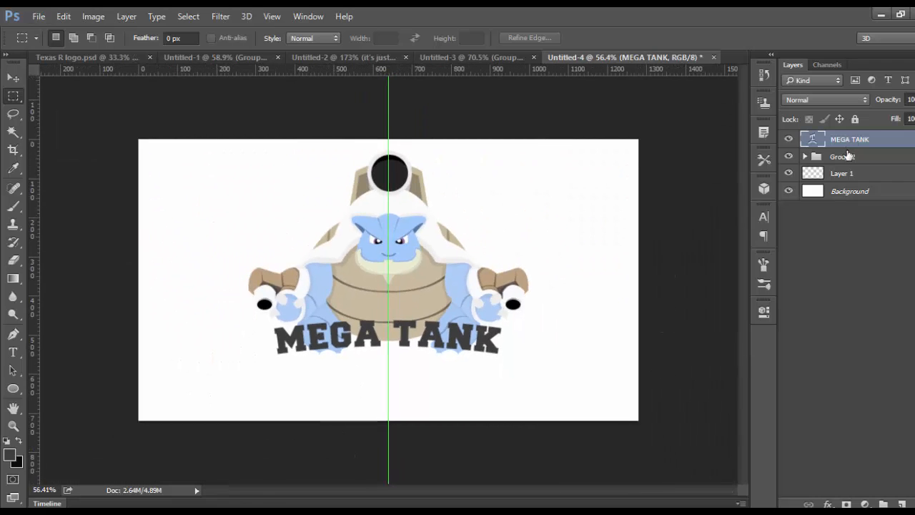
ctrl+click(848, 155)
click(14, 78)
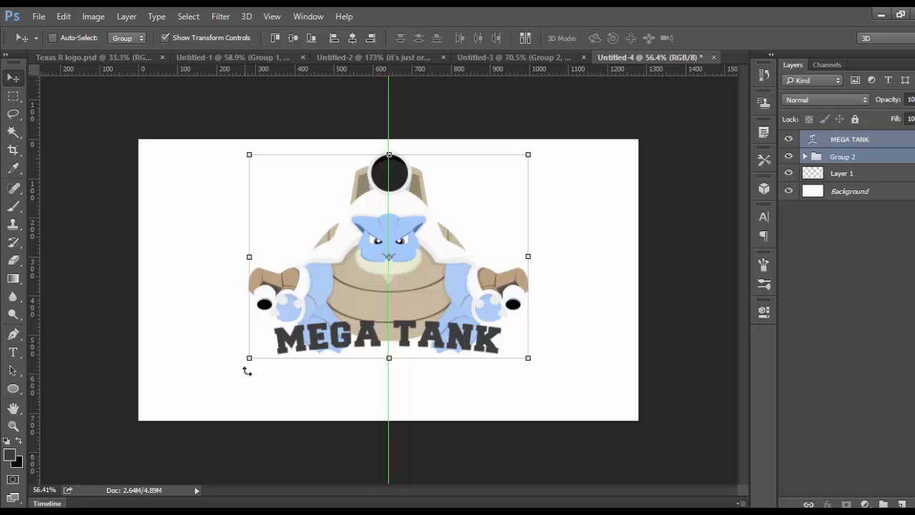
drag(247, 361, 267, 341)
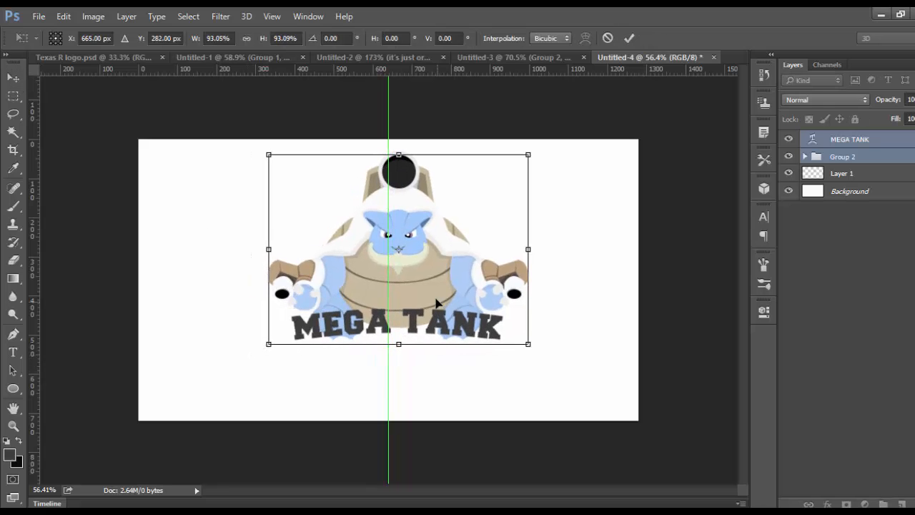
drag(441, 307, 433, 304)
click(14, 96)
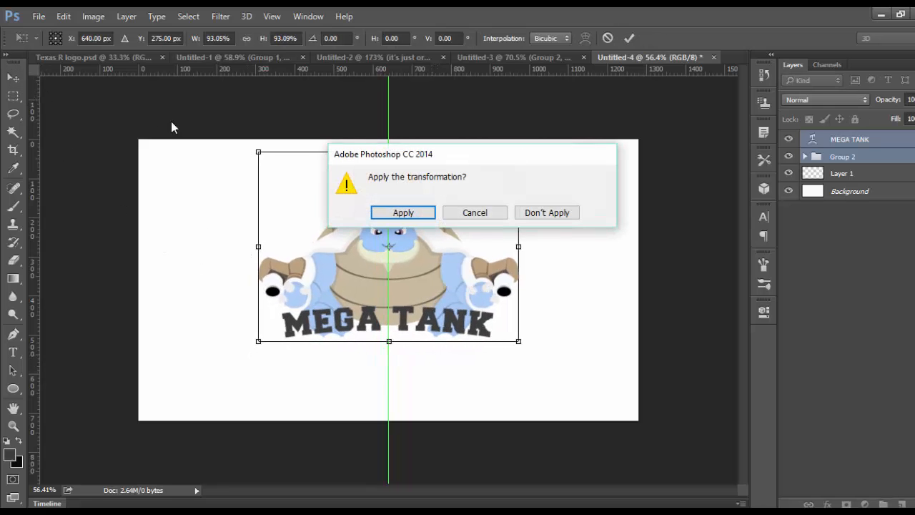
click(391, 216)
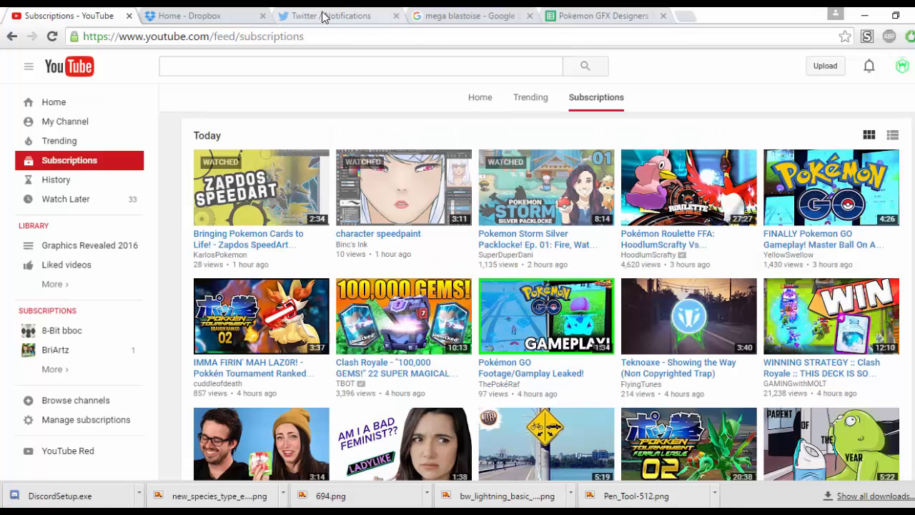
Close the Dropbox and Pokemon GFX Designers browser tabs and go to the mega blastoise image results.
click(262, 15)
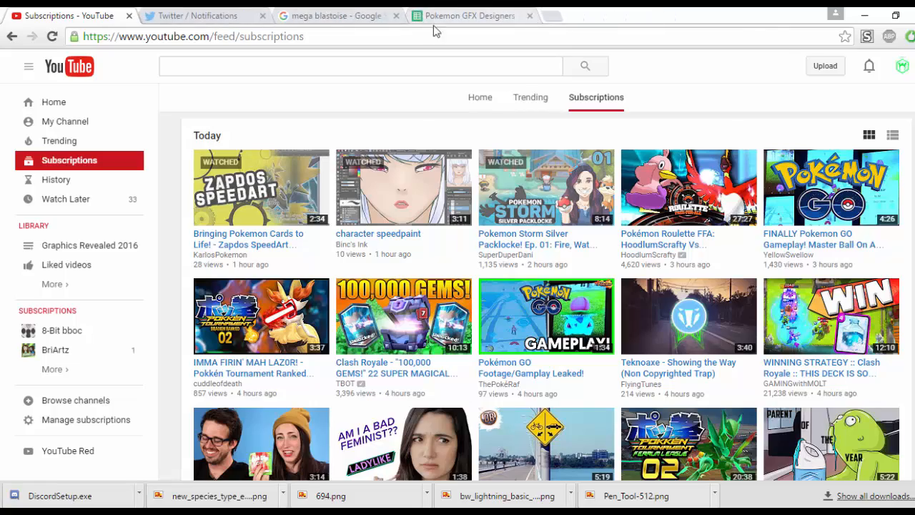
click(345, 17)
scroll(324, 178, up, 15)
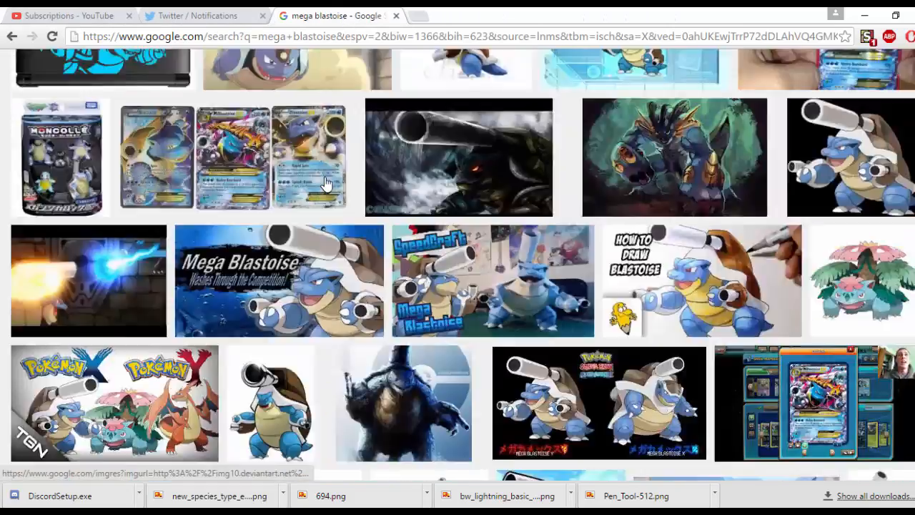
scroll(324, 182, up, 10)
Replace the image search query with "pokemon ex symbol" and run the search.
triple_click(248, 80)
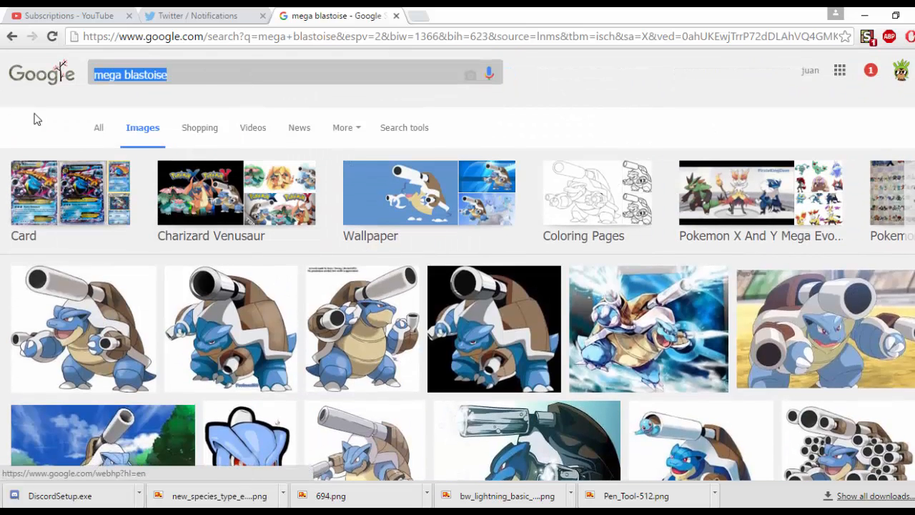
text(pokemon ex symb)
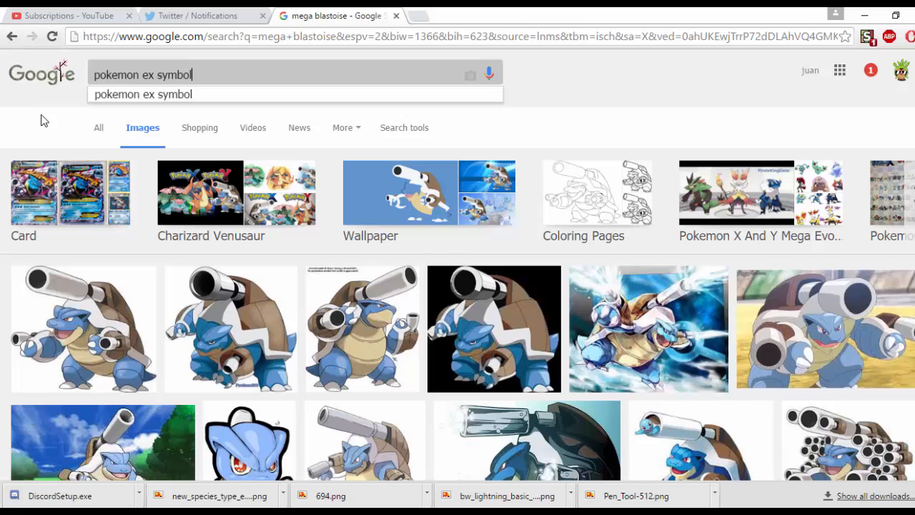
text(ol)
key(Return)
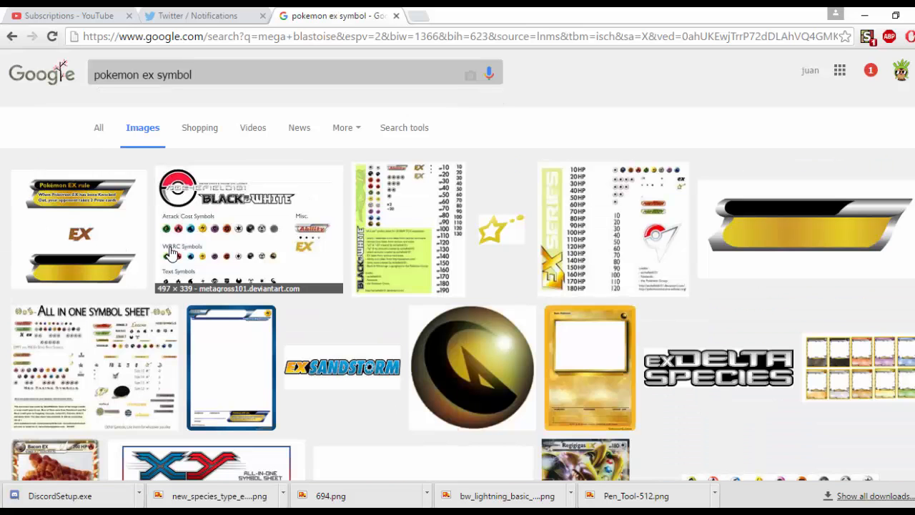
Open the EX rule box and logo image by ShiningBill from the results and copy it to the clipboard.
scroll(170, 254, down, 1)
scroll(107, 300, up, 1)
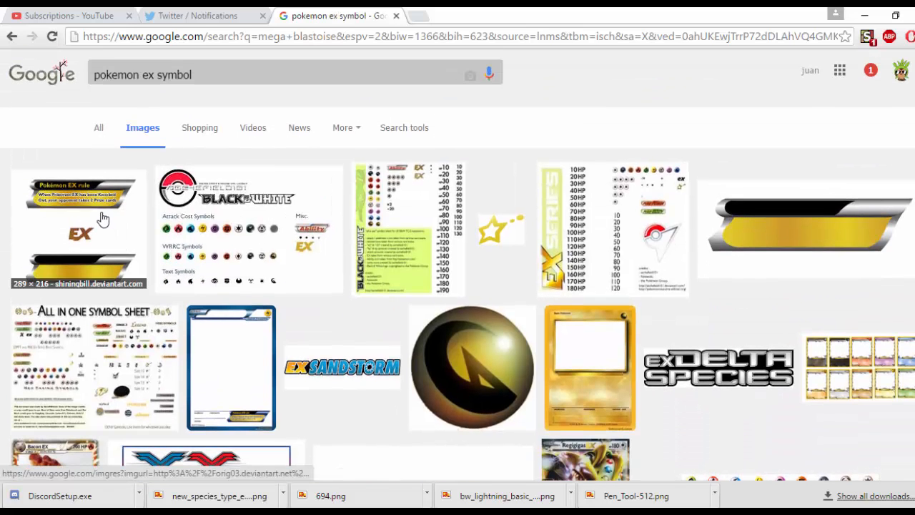
click(104, 220)
right_click(305, 326)
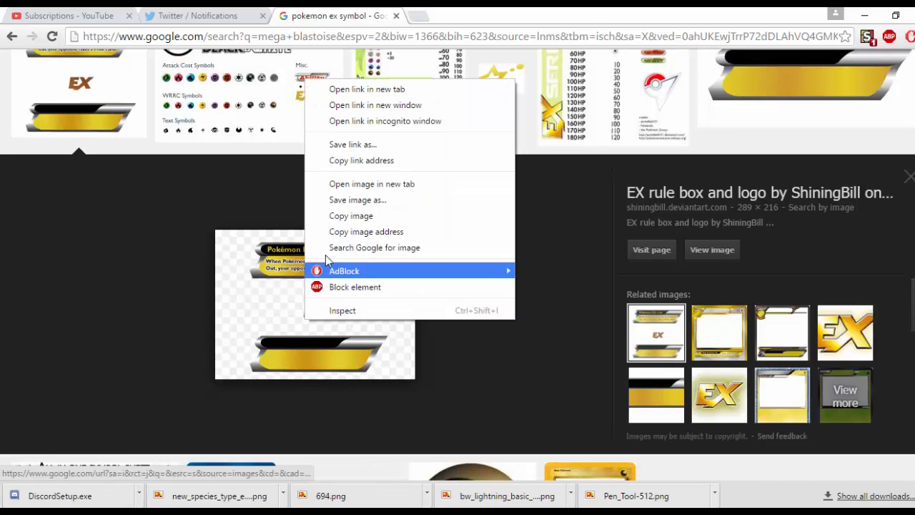
click(337, 216)
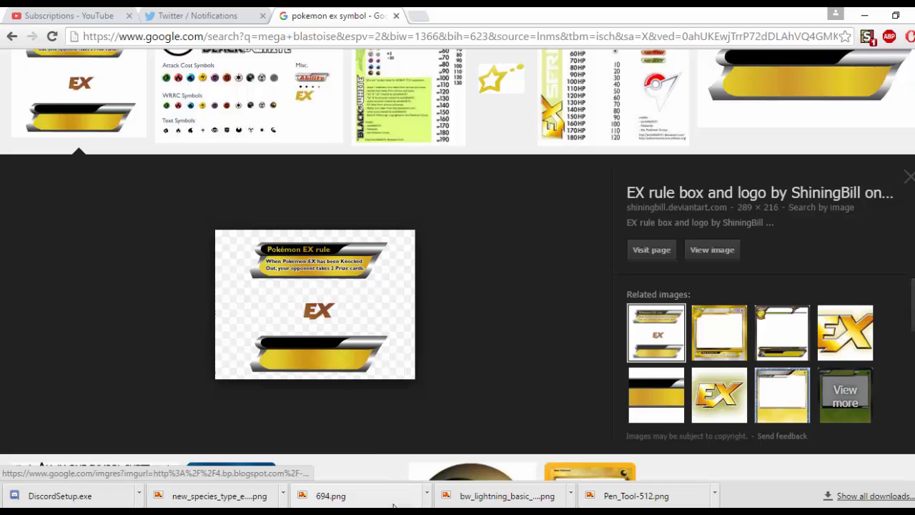
Switch to Photoshop and paste the copied EX rule box image onto a new layer above MEGA TANK.
key(alt+Tab)
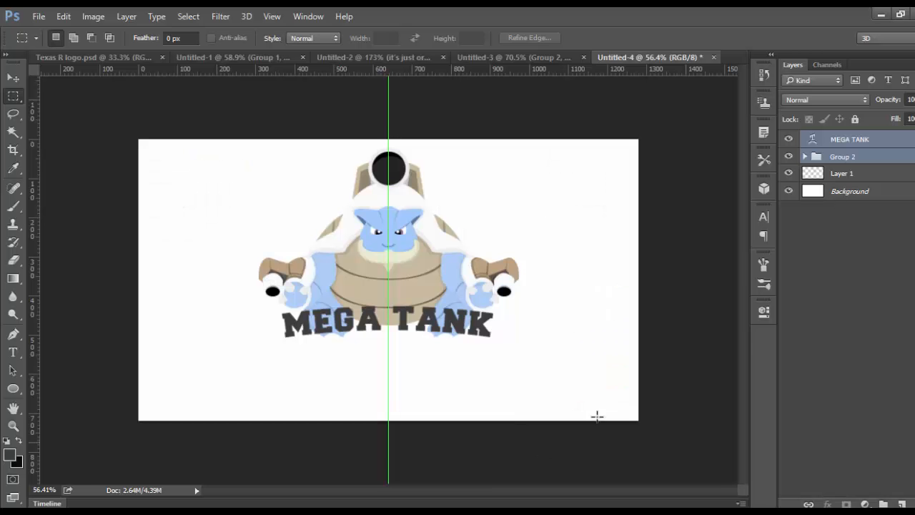
click(907, 141)
click(903, 504)
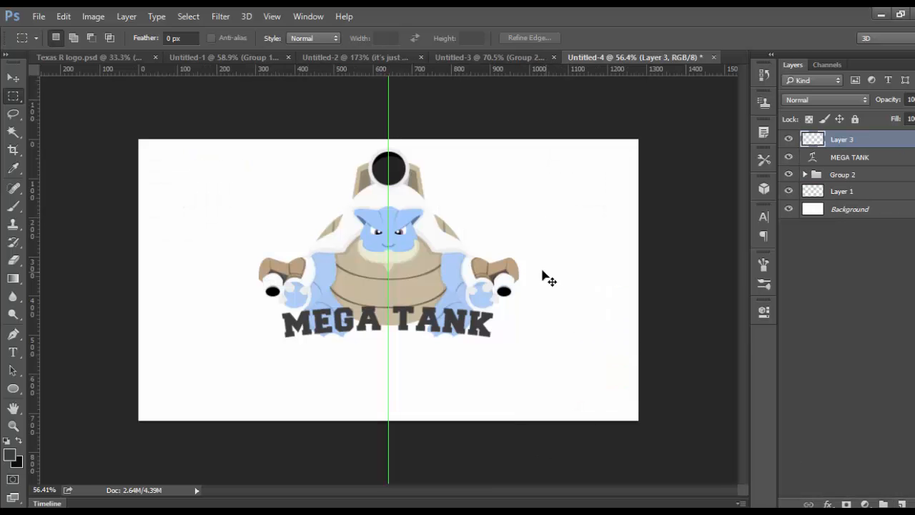
key(ctrl+v)
click(10, 78)
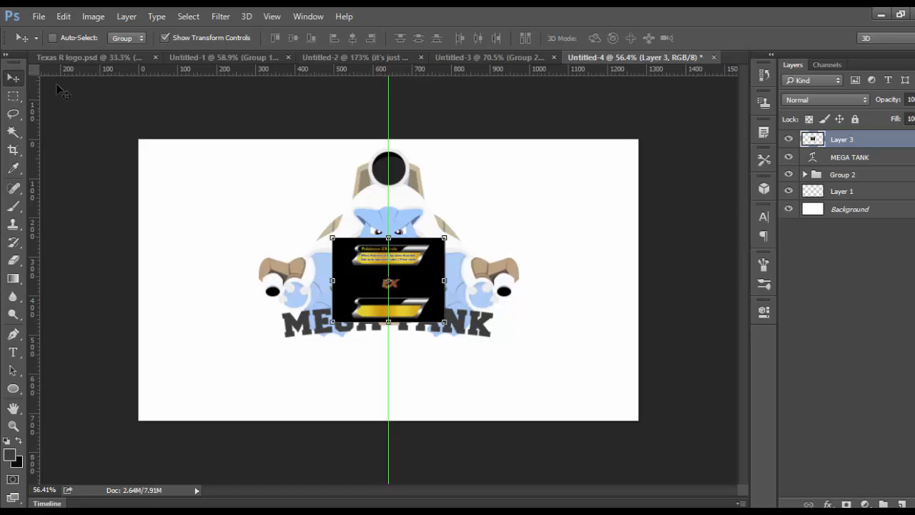
Enlarge the pasted image to about 439%, move it so the EX logo sits on the canvas, and apply the transformation.
drag(444, 237, 871, 10)
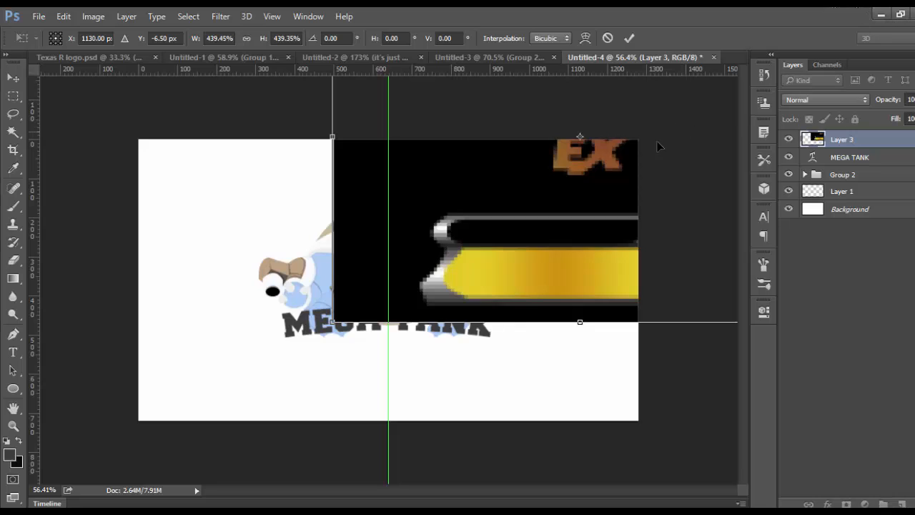
drag(659, 147, 482, 328)
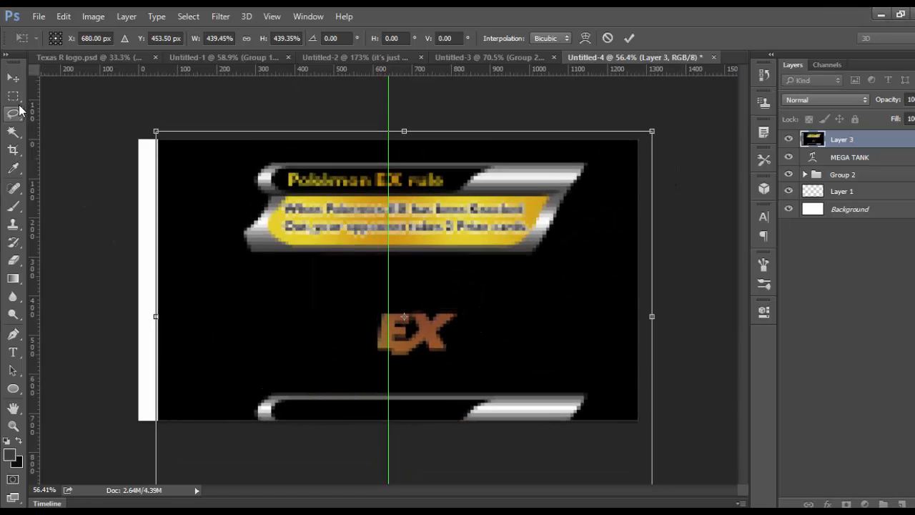
click(13, 114)
click(399, 214)
drag(354, 297, 465, 355)
click(448, 291)
mouse_move(347, 281)
mouse_down()
mouse_move(420, 361)
mouse_move(446, 289)
mouse_up()
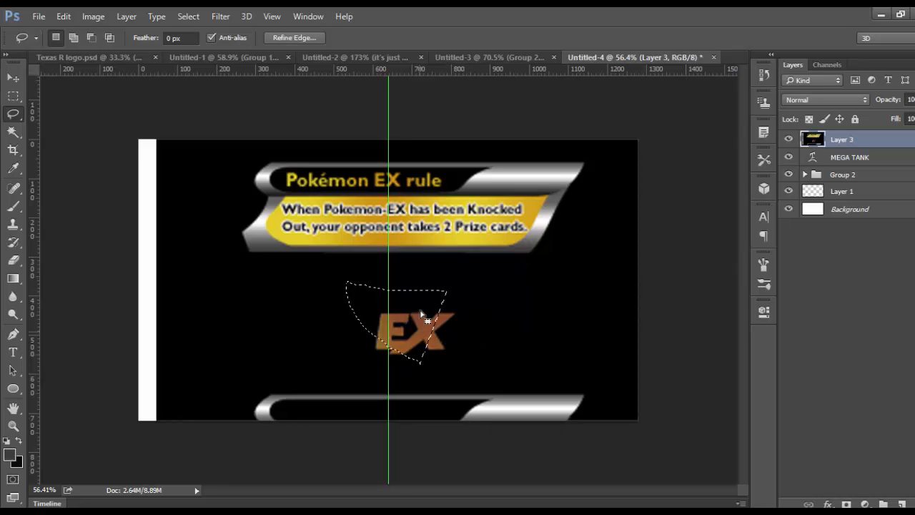
Cut the central EX logo out with a rectangular marquee selection and delete the remaining rule box layer.
click(17, 100)
click(326, 216)
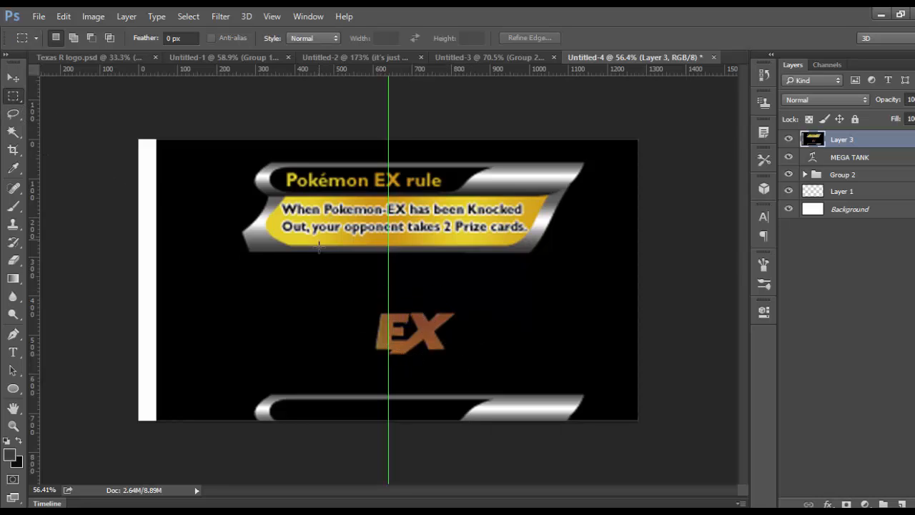
mouse_move(311, 283)
mouse_down()
mouse_move(404, 315)
mouse_move(499, 374)
mouse_up()
key(ctrl+x)
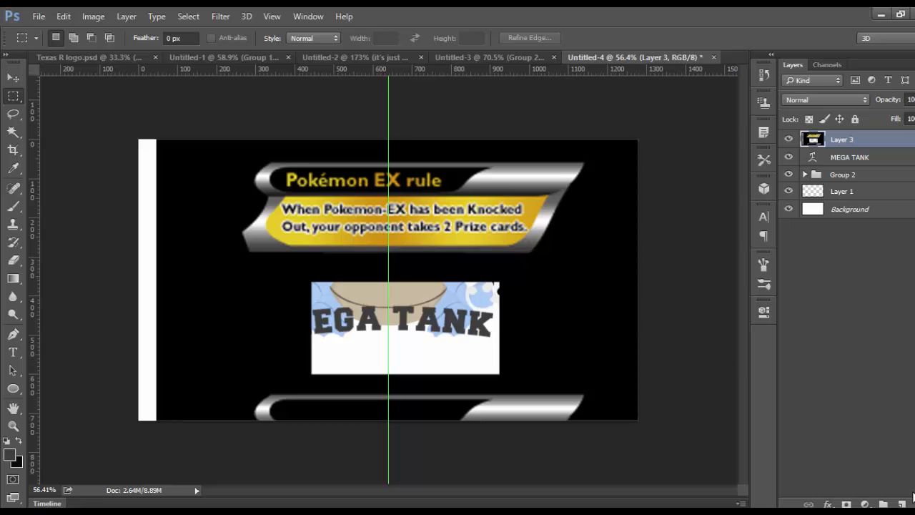
key(Delete)
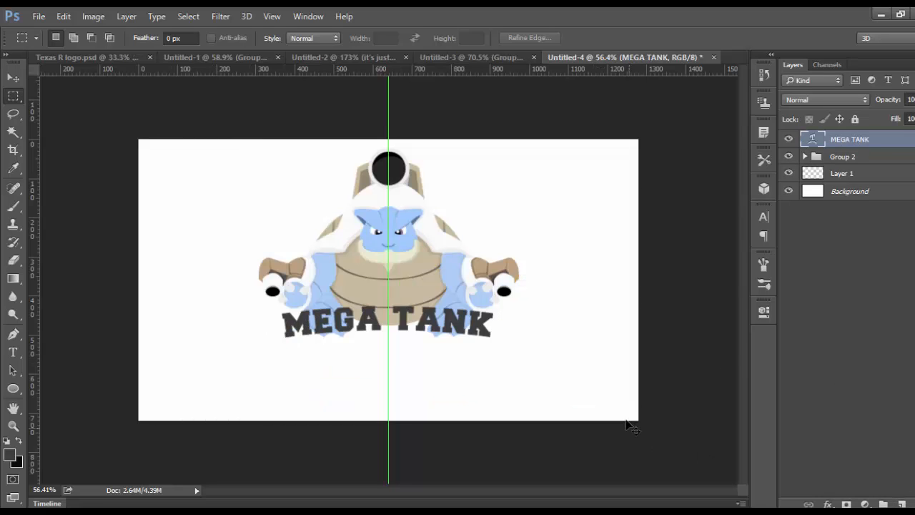
Paste the cut EX logo, enlarge it to about 239% over the lower part of the canvas, and apply the transformation.
key(ctrl+v)
click(13, 77)
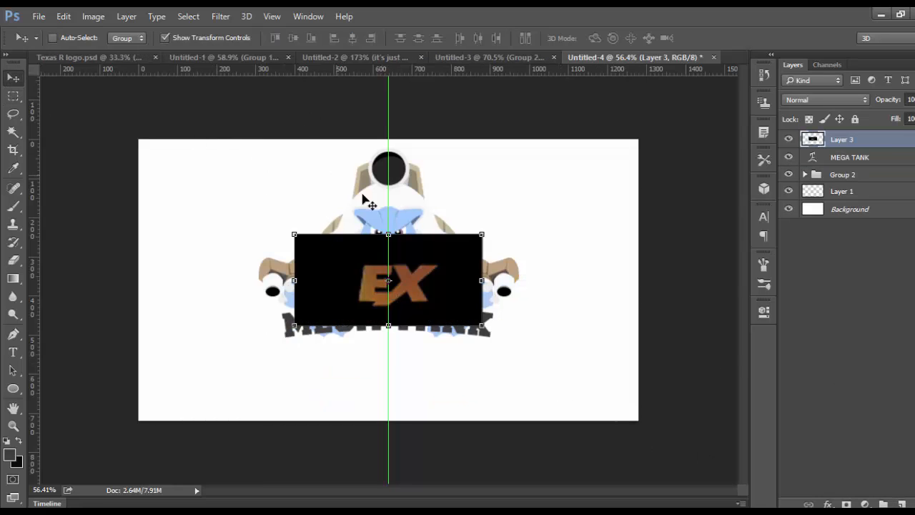
drag(484, 233, 743, 105)
drag(630, 220, 476, 357)
click(13, 95)
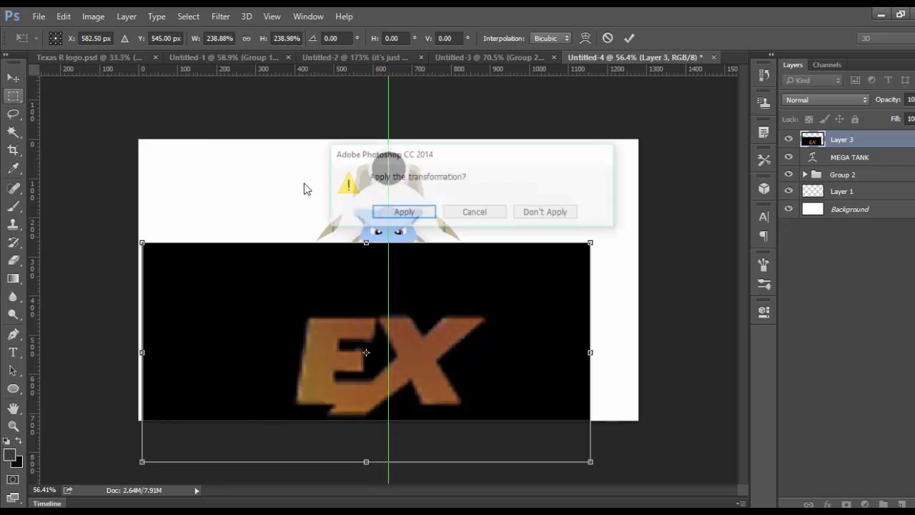
click(399, 213)
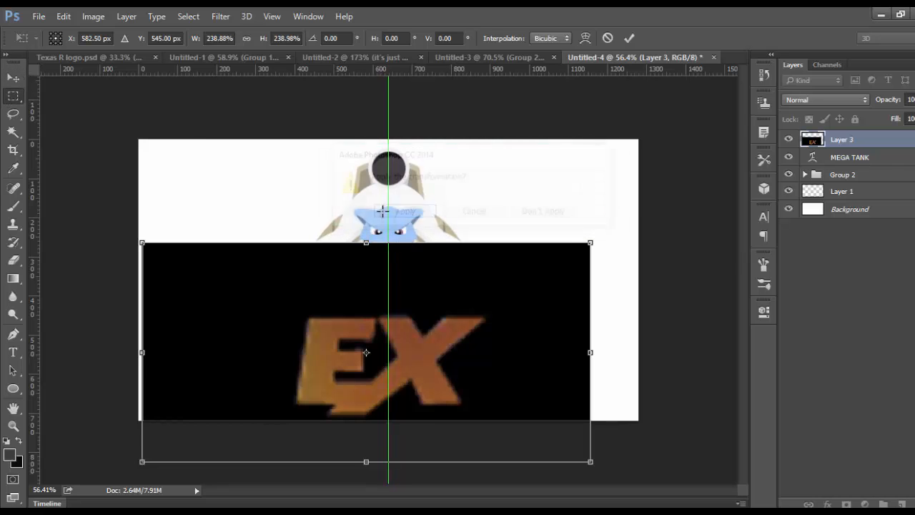
Select the black background around the EX logo with the Magic Wand, delete it and clear the selection.
click(13, 132)
click(281, 295)
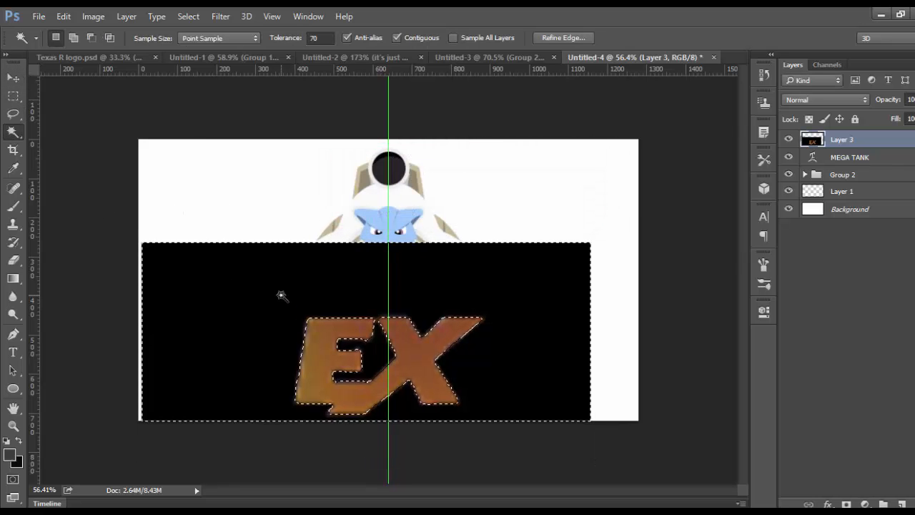
key(Delete)
key(ctrl+d)
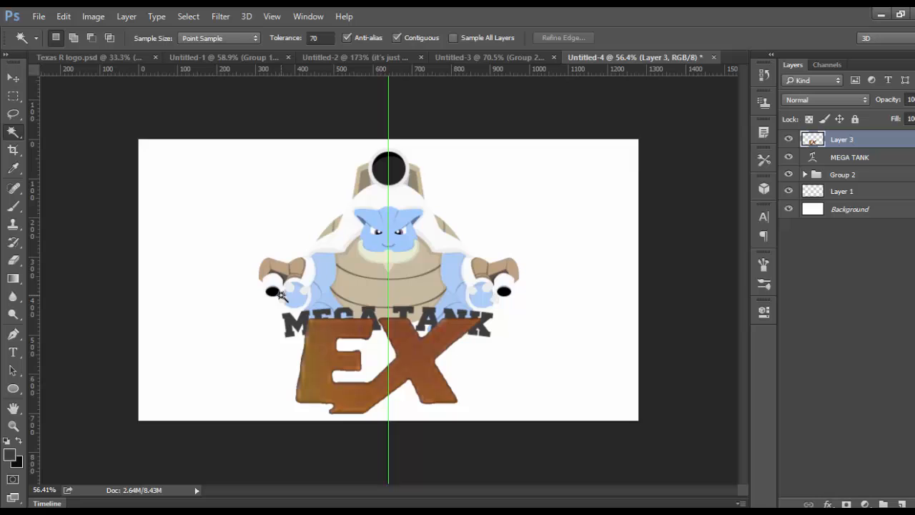
Scale the EX logo to about 79%, place it directly beneath the MEGA TANK text, and apply the transformation.
click(13, 77)
drag(598, 317, 494, 351)
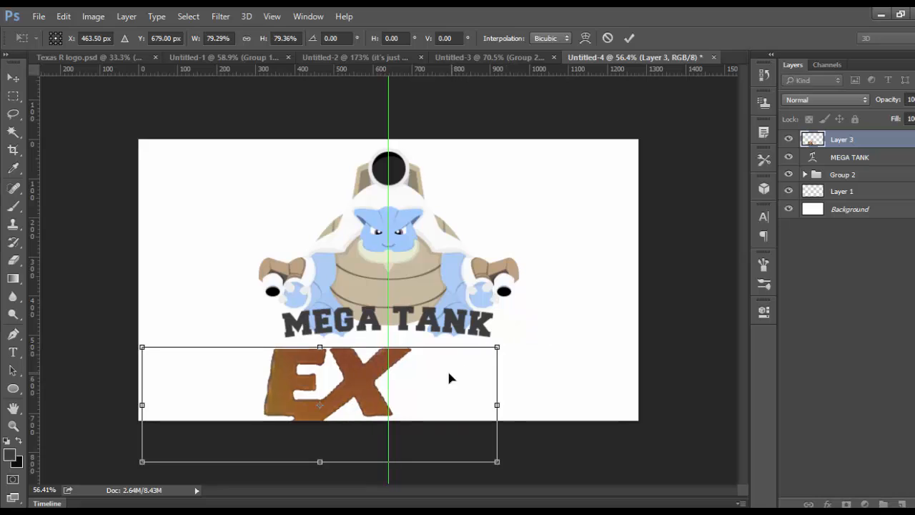
drag(450, 376, 502, 359)
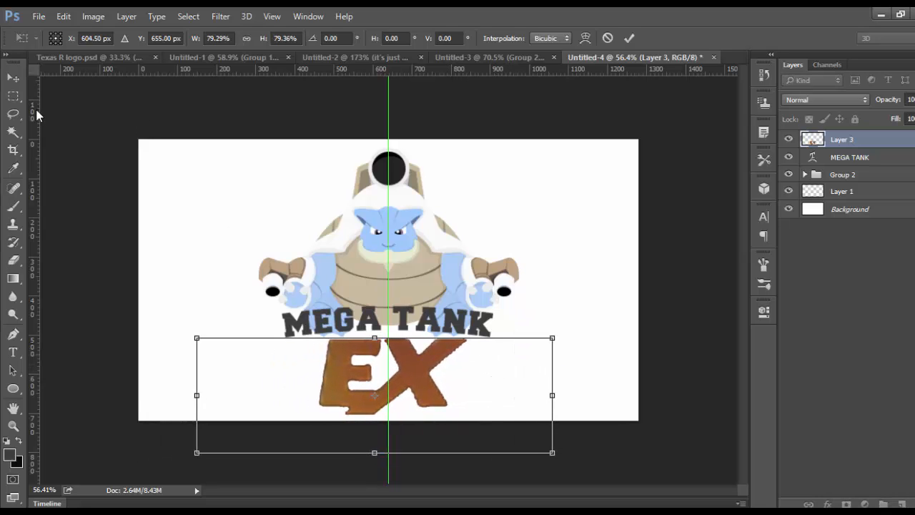
click(13, 96)
click(393, 213)
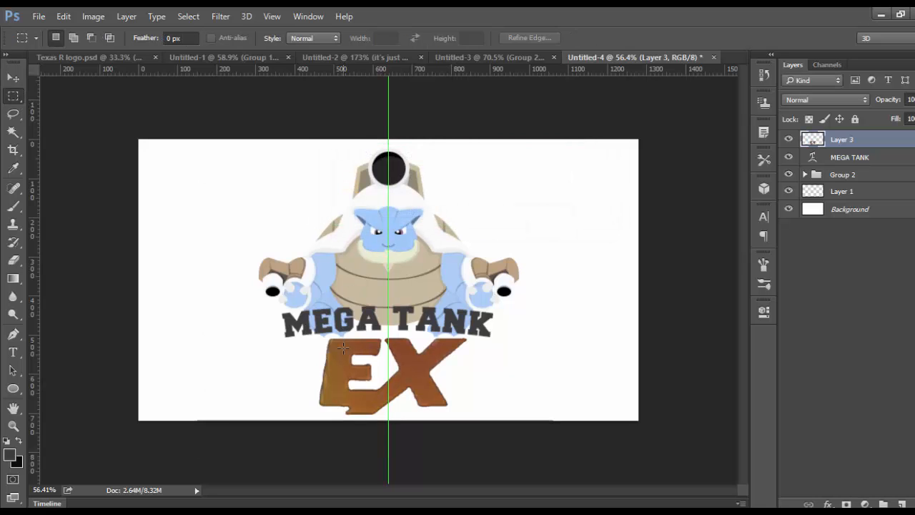
Place horizontal guides along the upper edge of the EX letters and along their baseline.
scroll(343, 348, up, 2)
scroll(343, 348, down, 1)
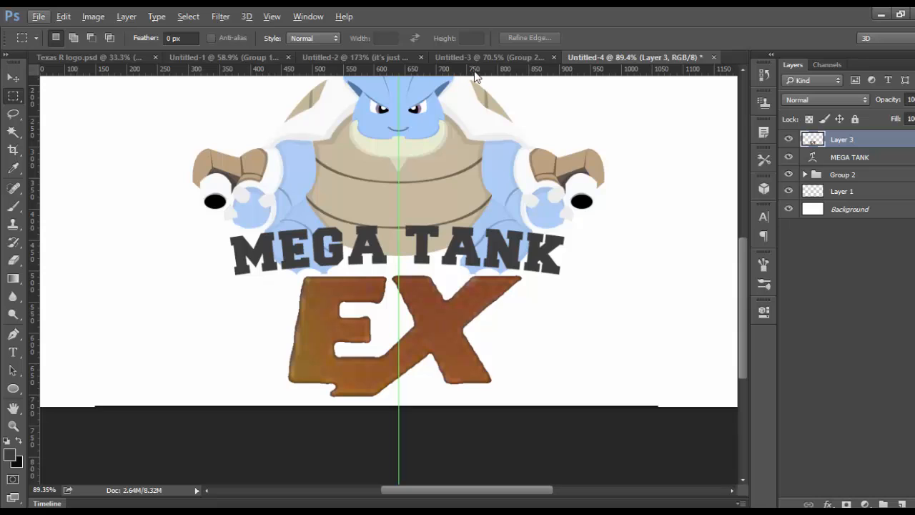
drag(475, 71, 489, 279)
drag(494, 69, 494, 382)
scroll(427, 348, down, 2)
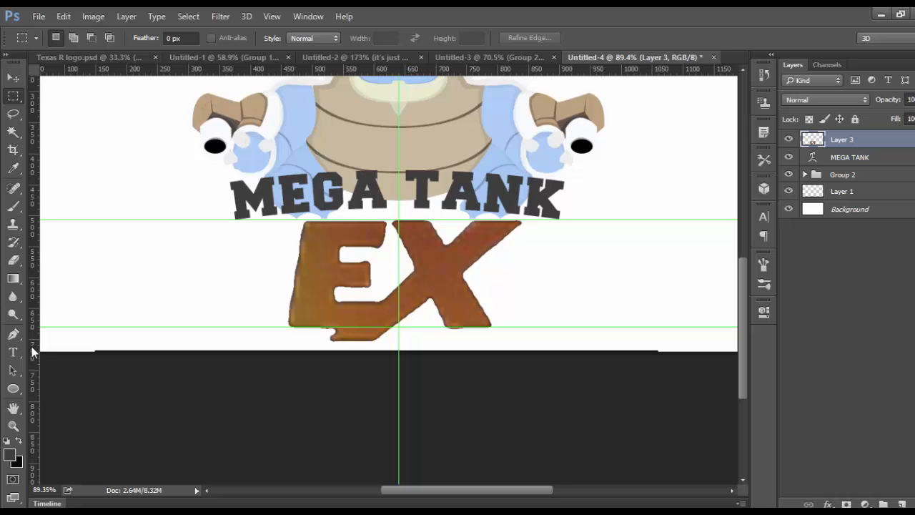
Set the foreground colour to 000000 and start a Pen tool shape on a new layer at the E's lower-left corner.
click(13, 334)
click(9, 455)
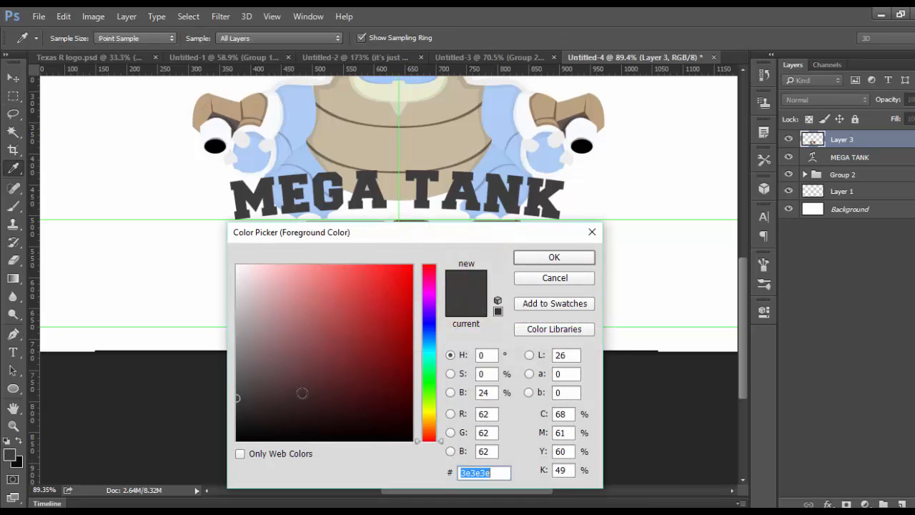
text(000000)
click(553, 257)
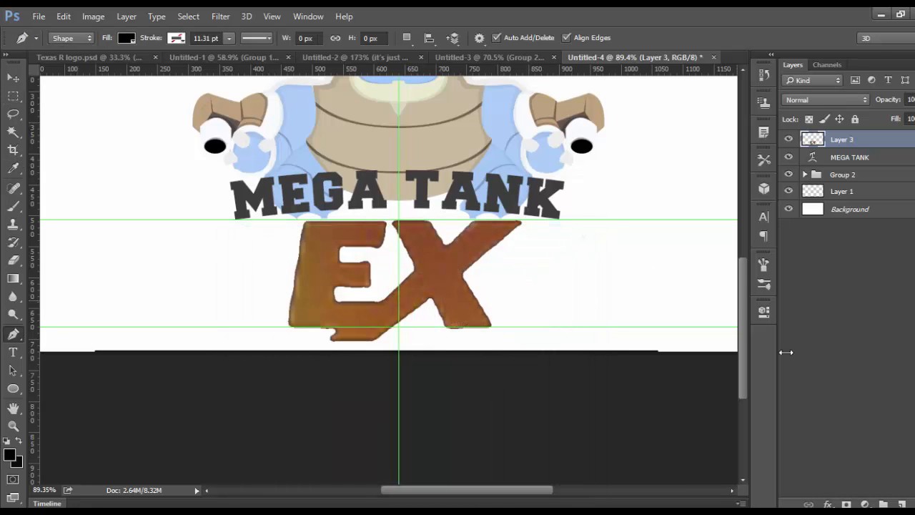
click(903, 503)
scroll(429, 328, up, 4)
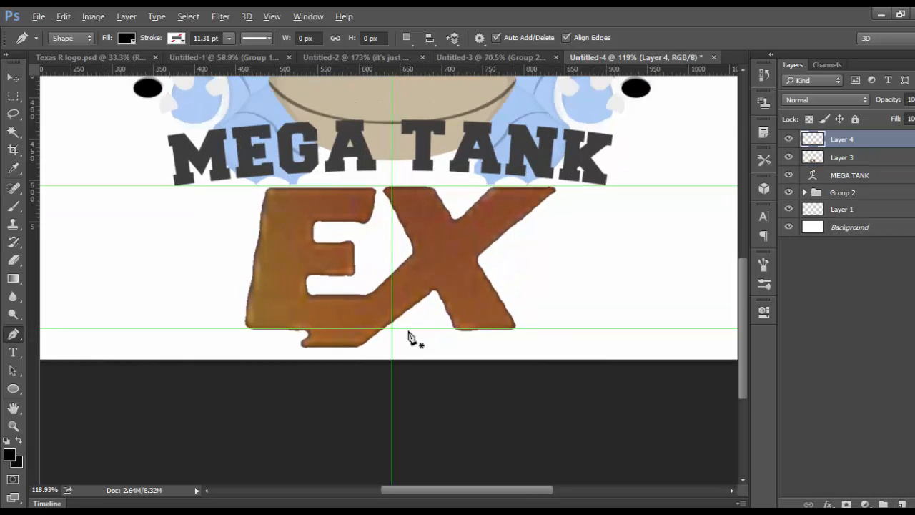
click(211, 328)
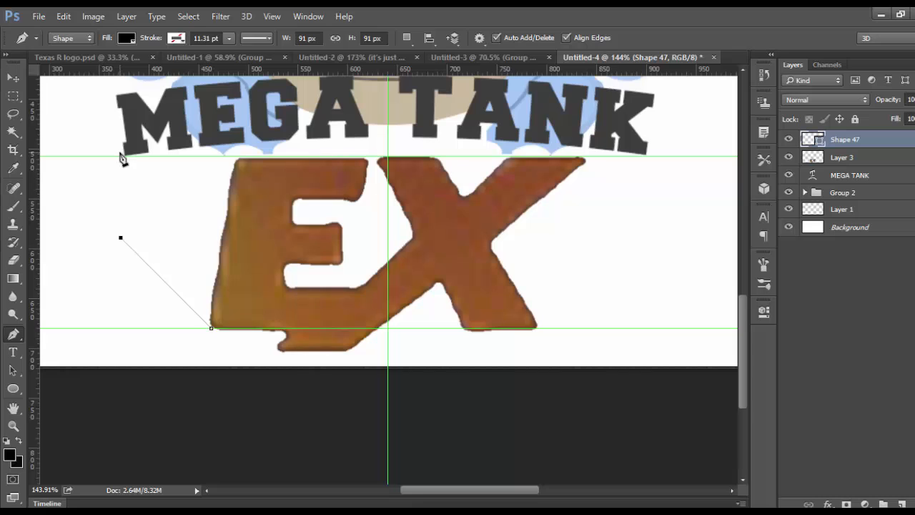
shift+click(140, 168)
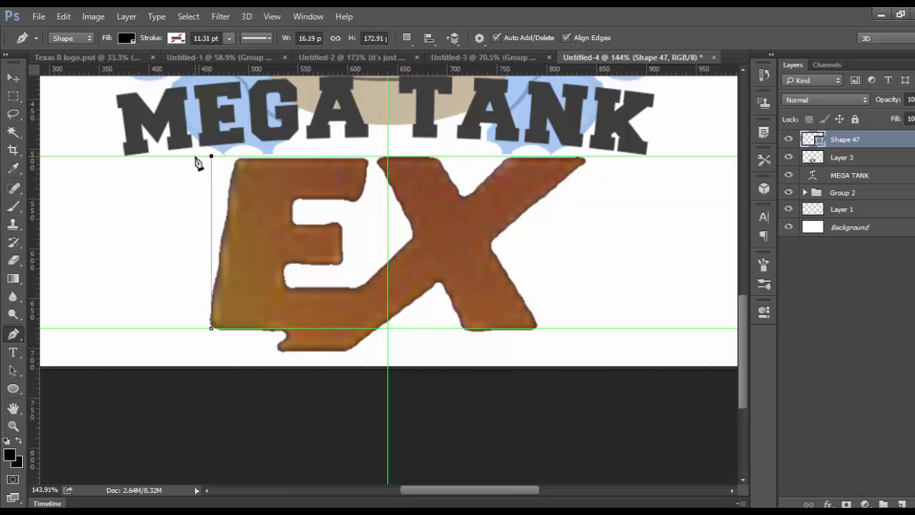
key(ctrl+z)
key(ctrl+z)
key(ctrl+z)
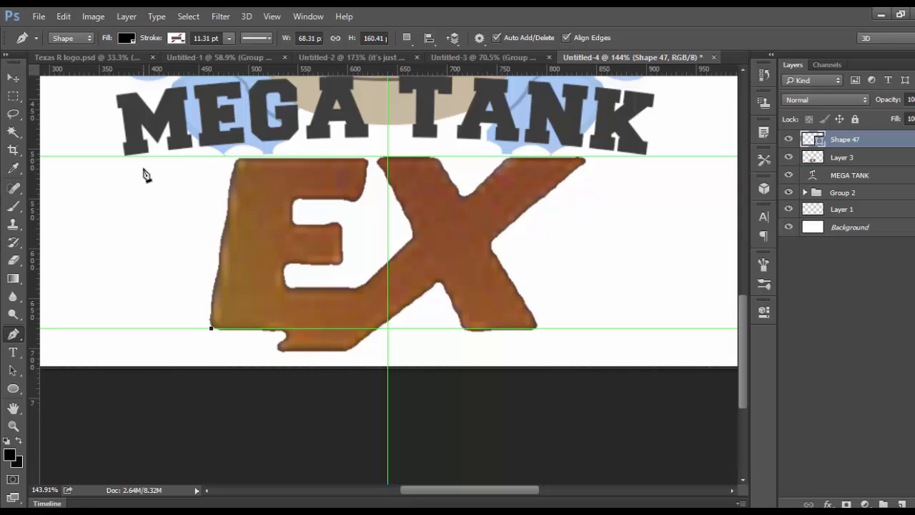
click(78, 194)
scroll(96, 239, down, 2)
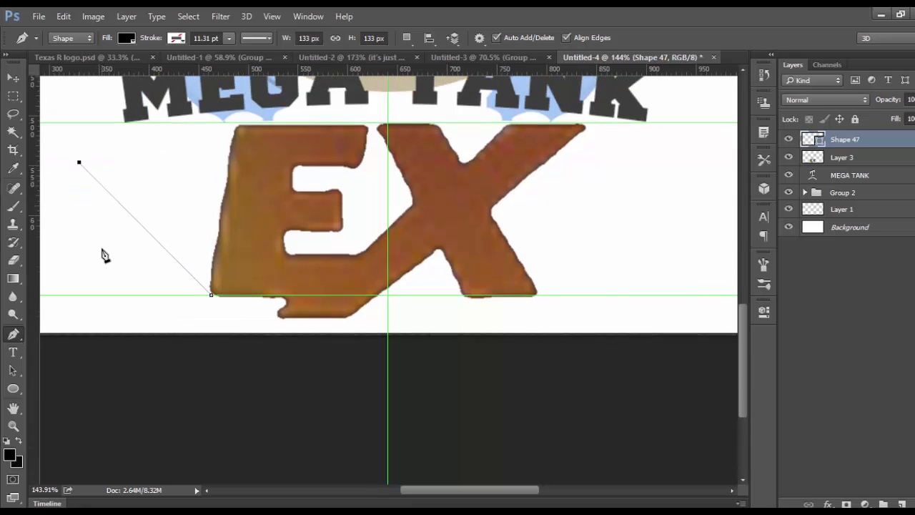
scroll(125, 214, up, 3)
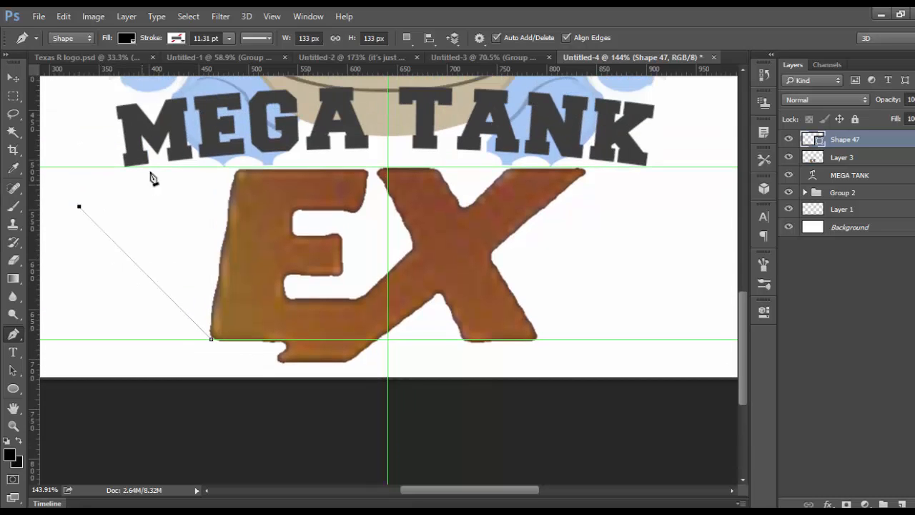
click(243, 206)
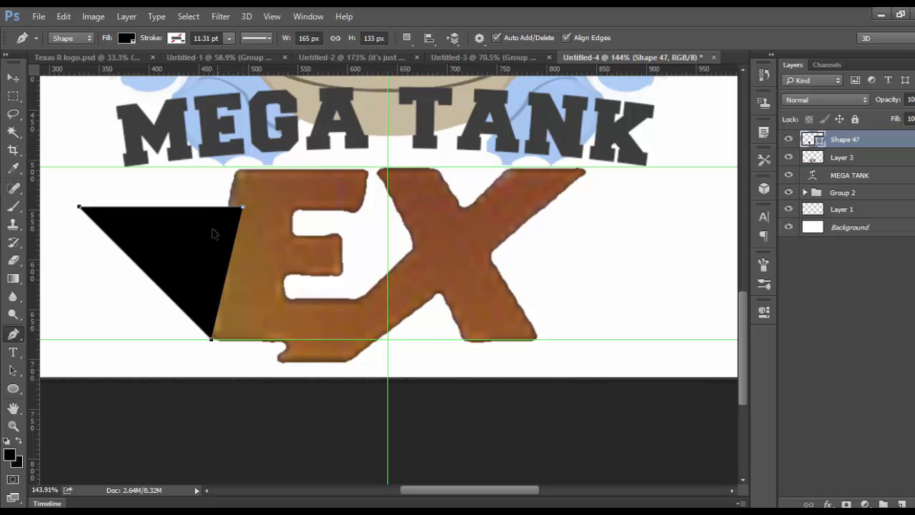
key(ctrl+z)
key(ctrl+z)
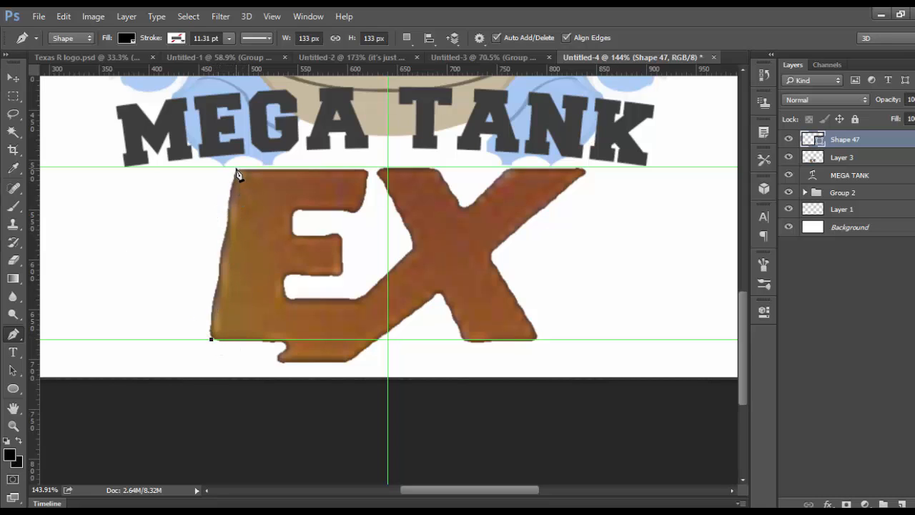
Add the shape's second anchor point at the E's upper-left corner on the upper guide.
shift+click(237, 171)
key(ctrl+z)
scroll(357, 159, up, 3)
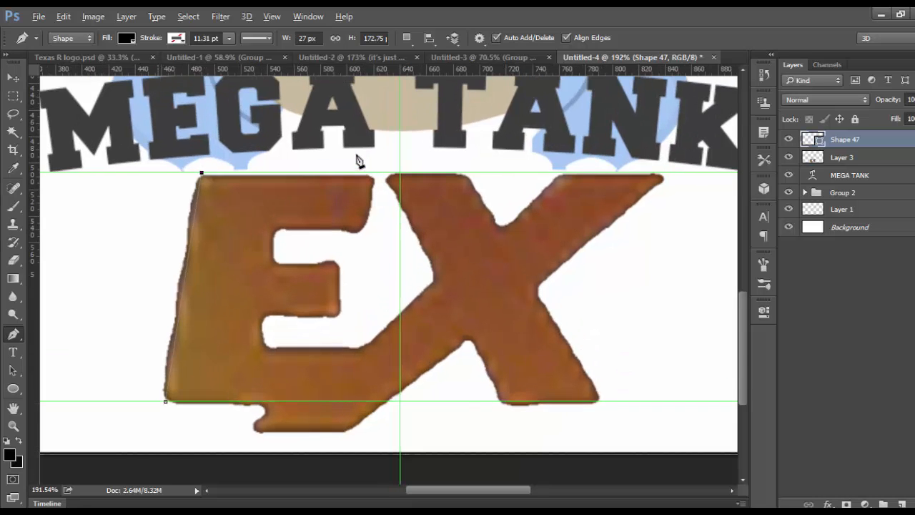
click(371, 145)
key(ctrl+z)
click(364, 164)
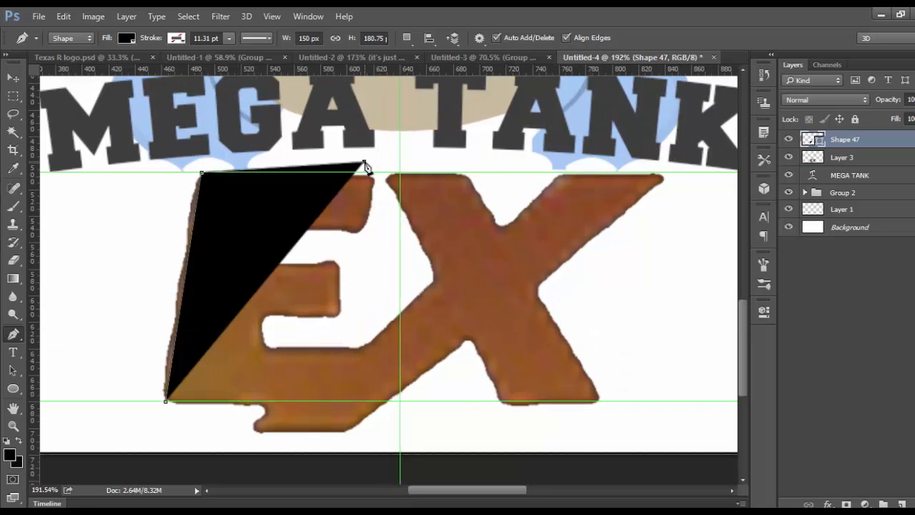
key(ctrl+z)
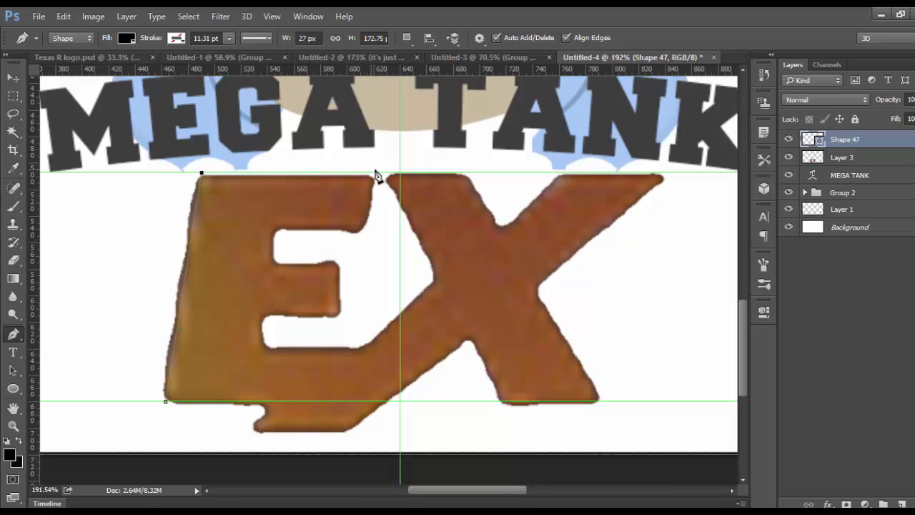
Add anchors at the upper-right corner and lower tip of the E's top arm, and reduce the shape layer's opacity to 36%.
click(375, 173)
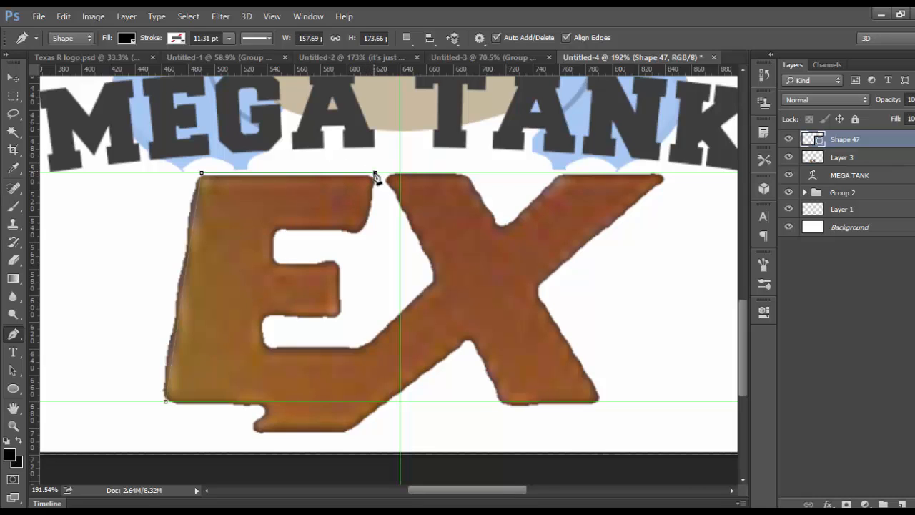
shift+click(362, 233)
key(ctrl+z)
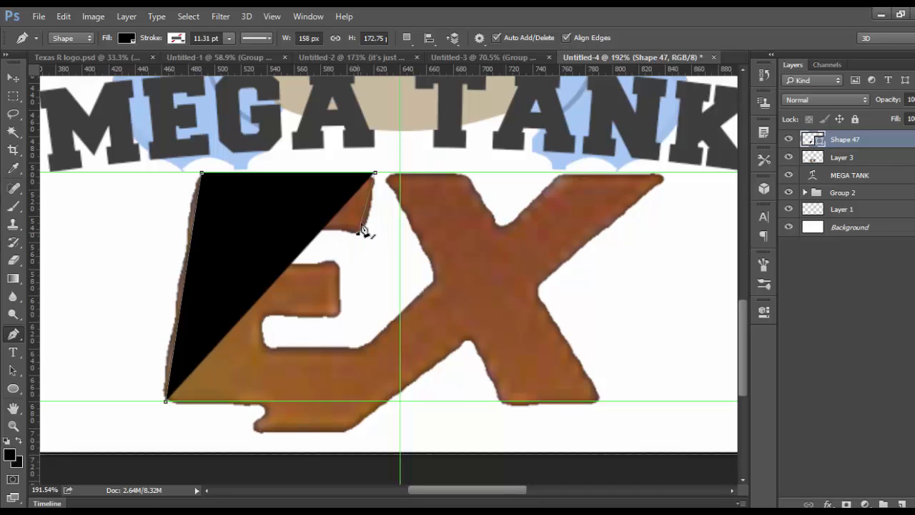
click(357, 232)
click(914, 99)
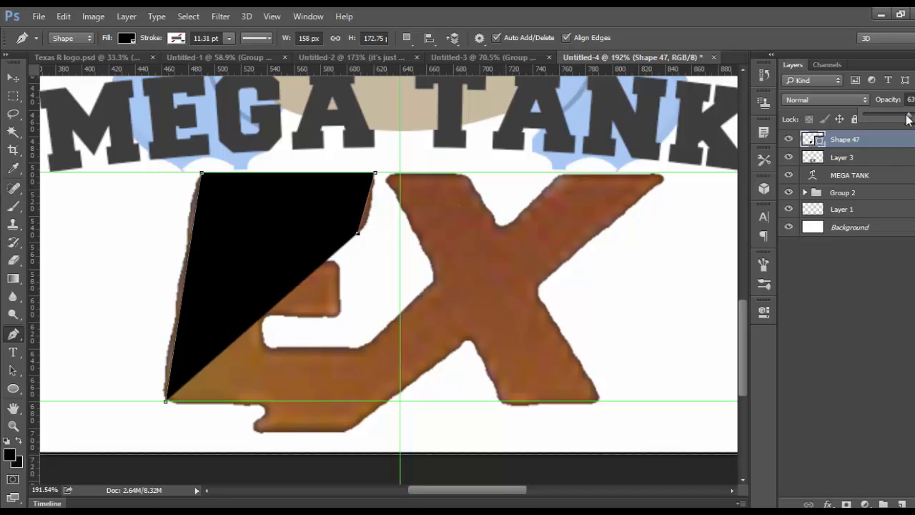
drag(907, 119, 889, 116)
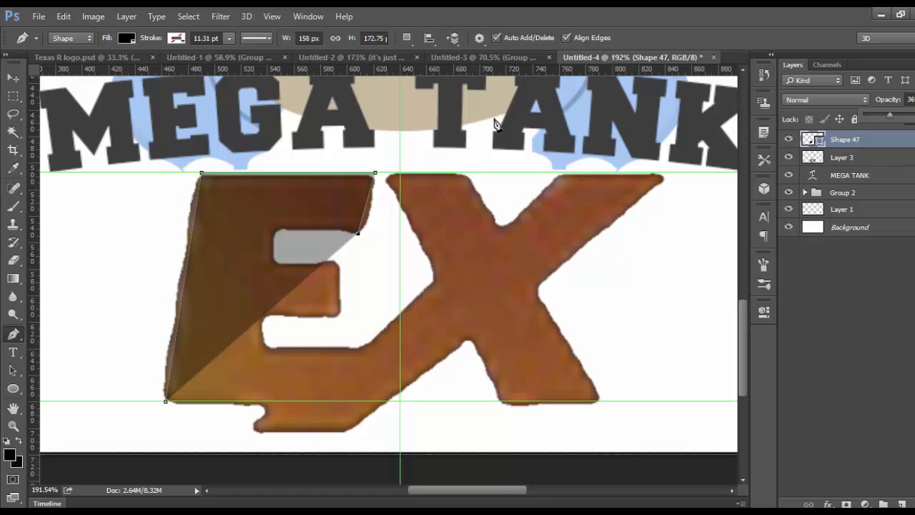
Trace the E's upper notch and middle arm with straight segments, slanting the arm's end inward to its lower corner.
click(279, 237)
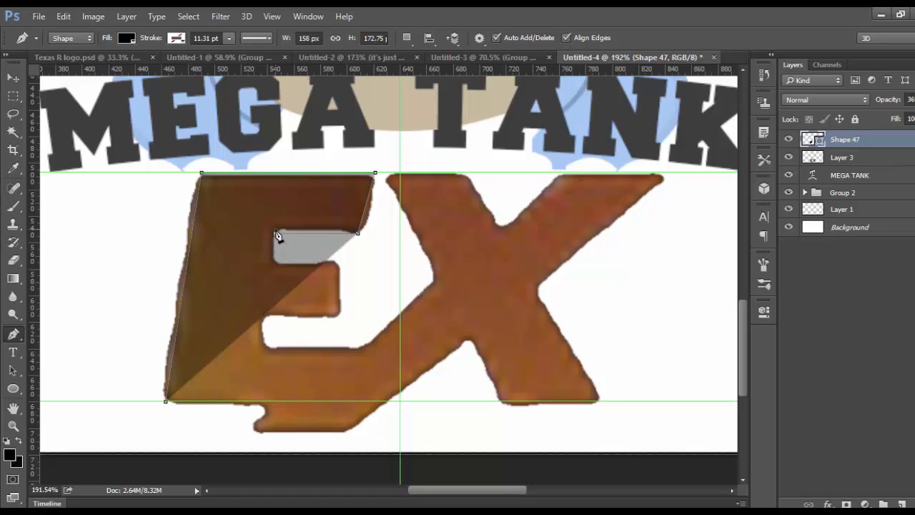
click(275, 266)
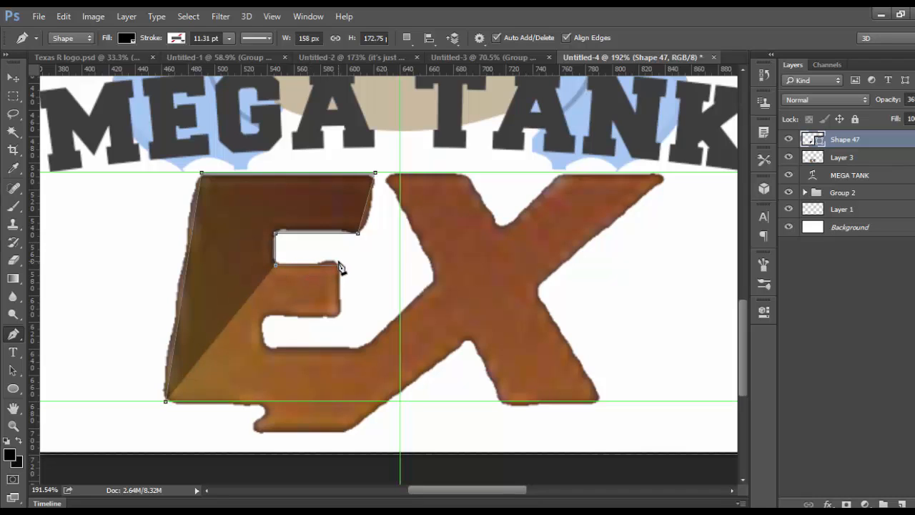
click(339, 266)
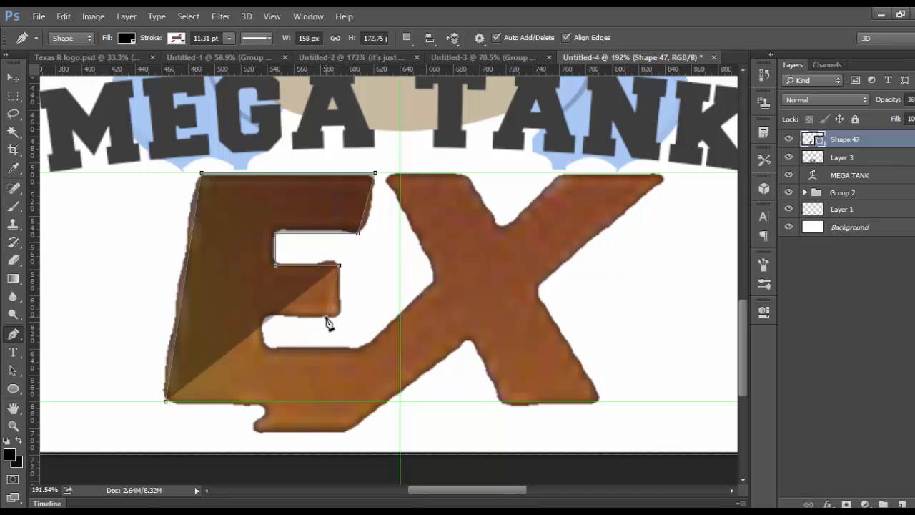
click(326, 318)
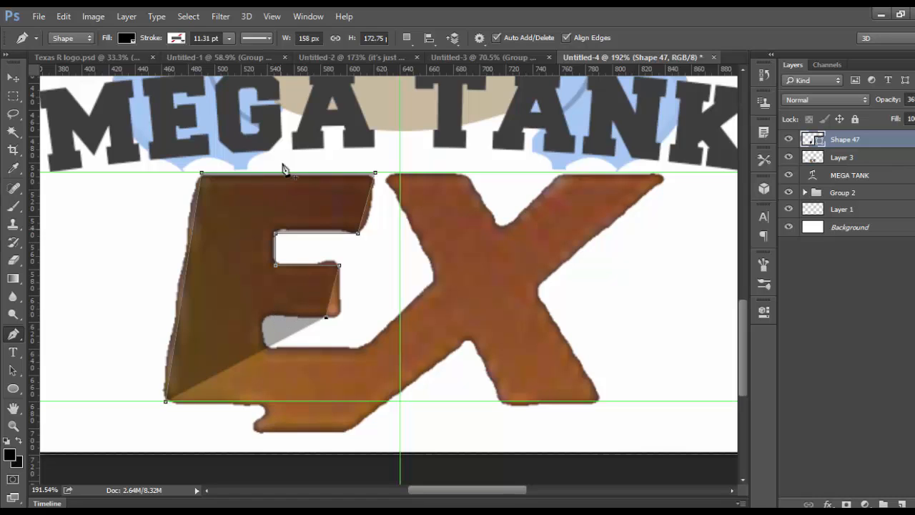
Place a vertical guide at about 546.6 px along the E's inner edge and trace the lower notch to where the diagonal begins.
drag(40, 207, 276, 222)
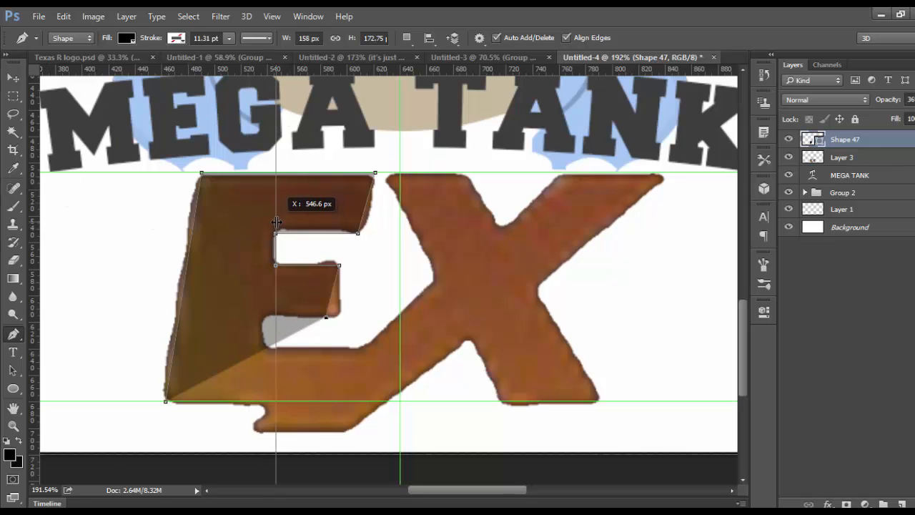
click(276, 317)
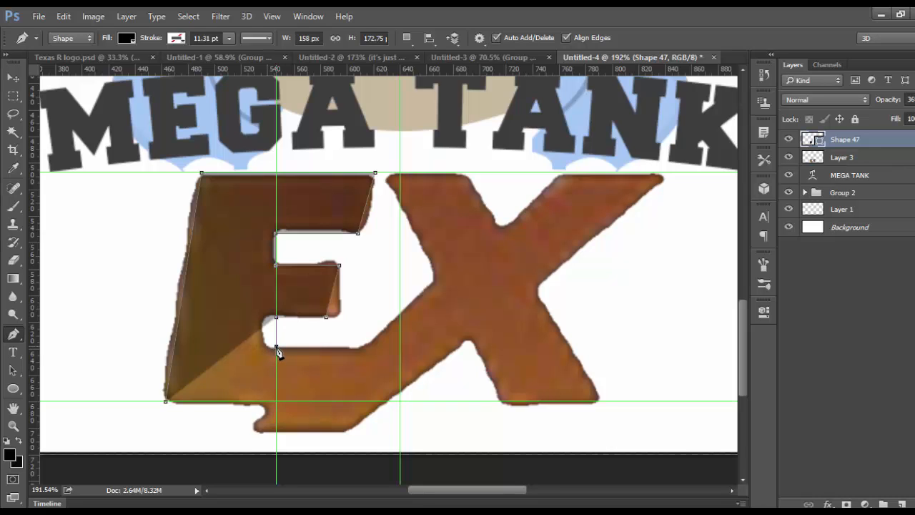
scroll(360, 268, down, 2)
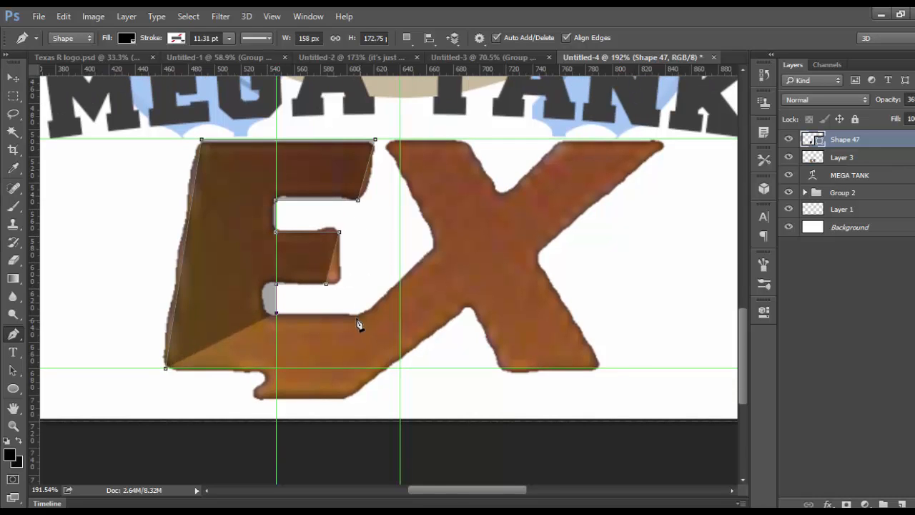
click(361, 314)
Trace the X's left crotch and both upper arms to the upper-right corner, and place a horizontal guide through the left crotch.
click(435, 249)
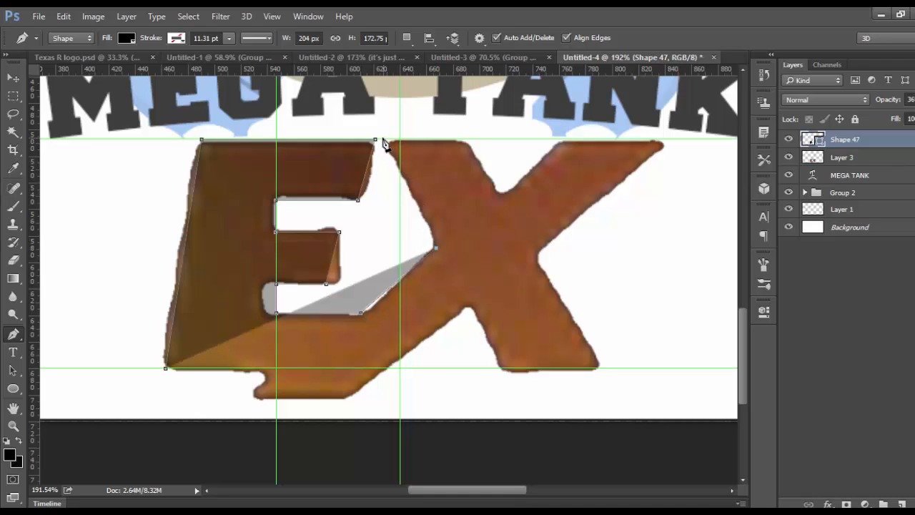
click(383, 140)
click(465, 140)
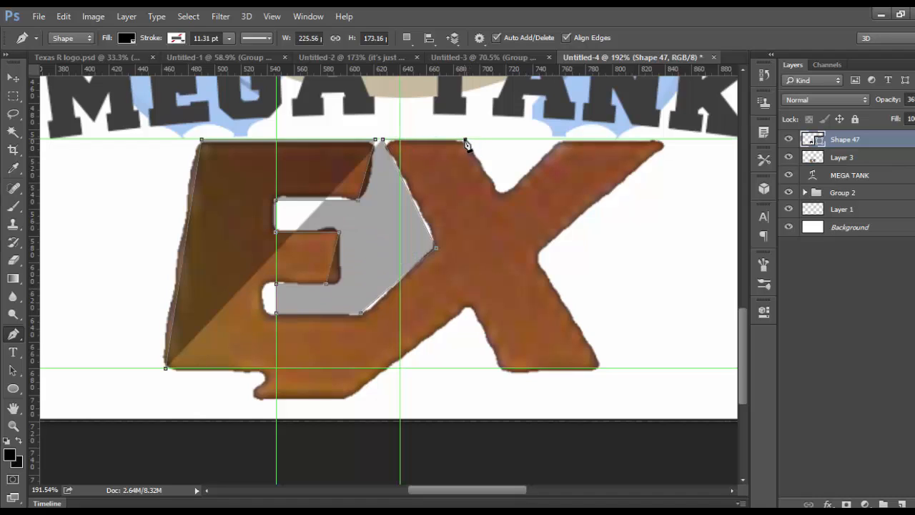
click(503, 191)
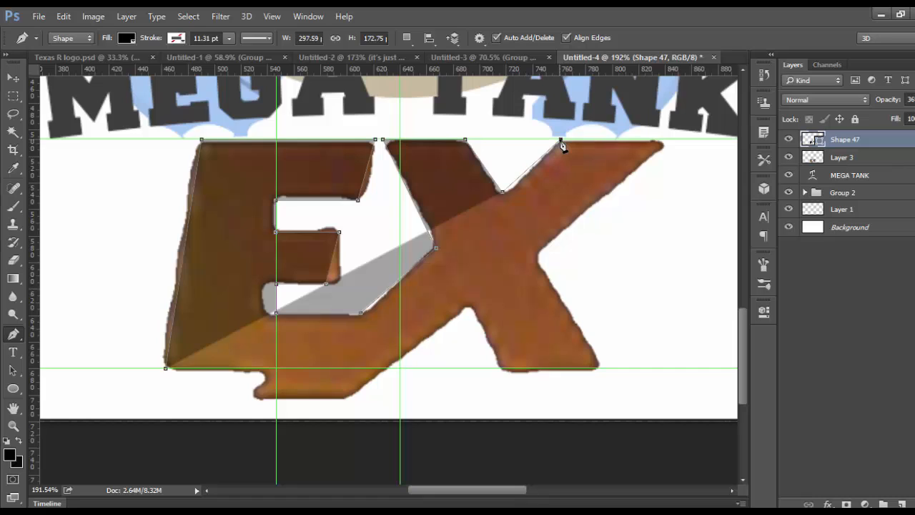
click(671, 142)
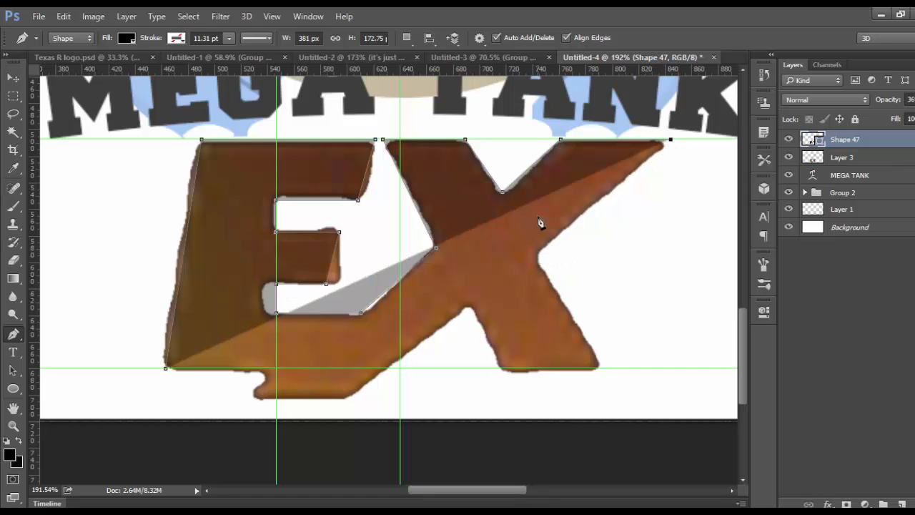
drag(548, 71, 553, 247)
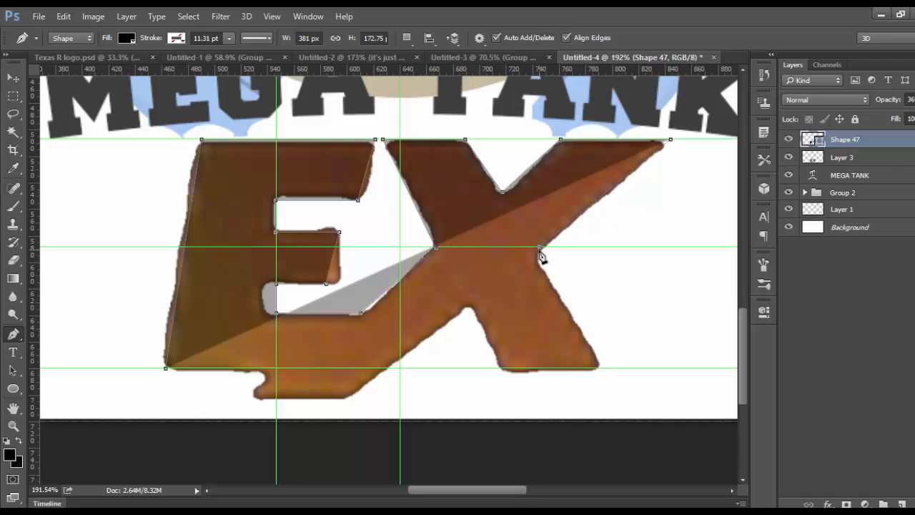
click(539, 248)
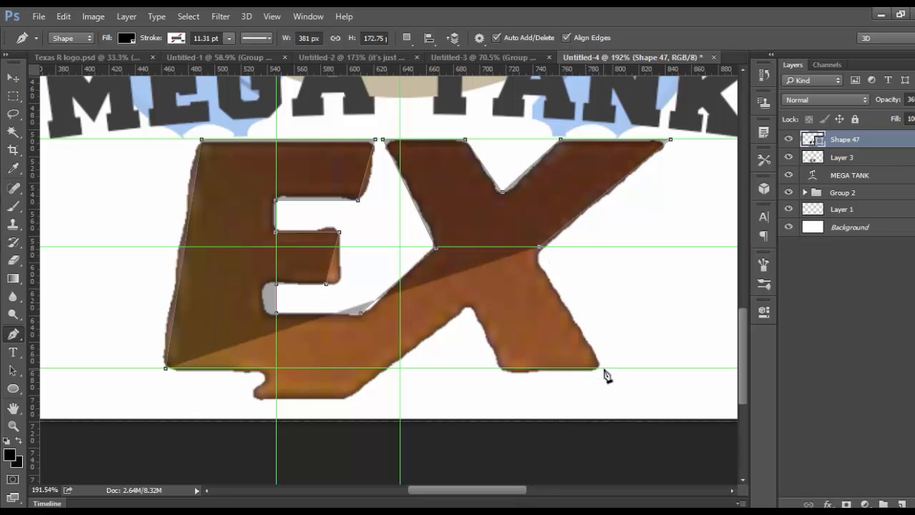
click(605, 368)
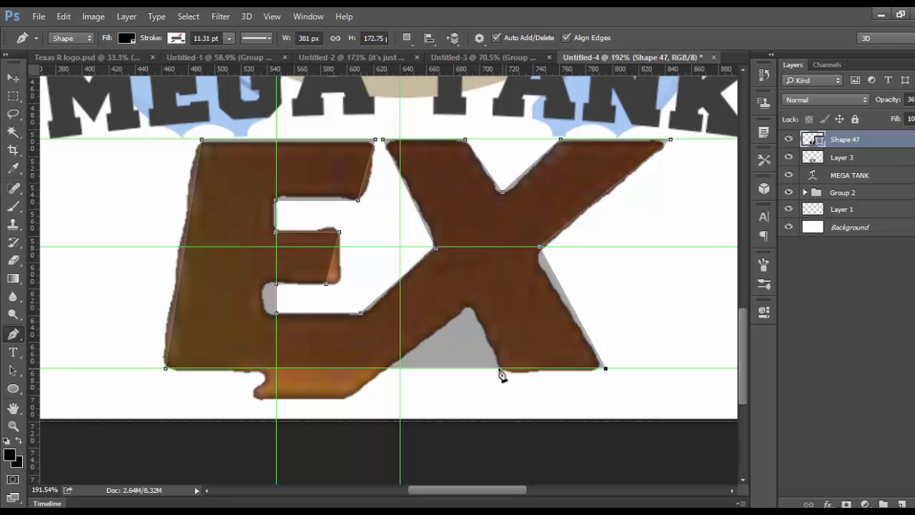
click(500, 368)
click(471, 306)
key(ctrl+alt+z)
key(ctrl+alt+z)
key(ctrl+alt+z)
Trace the X's right crotch, lower-right leg and bottom crotch, continuing along the diagonal to the tail's lower-right corner.
click(537, 256)
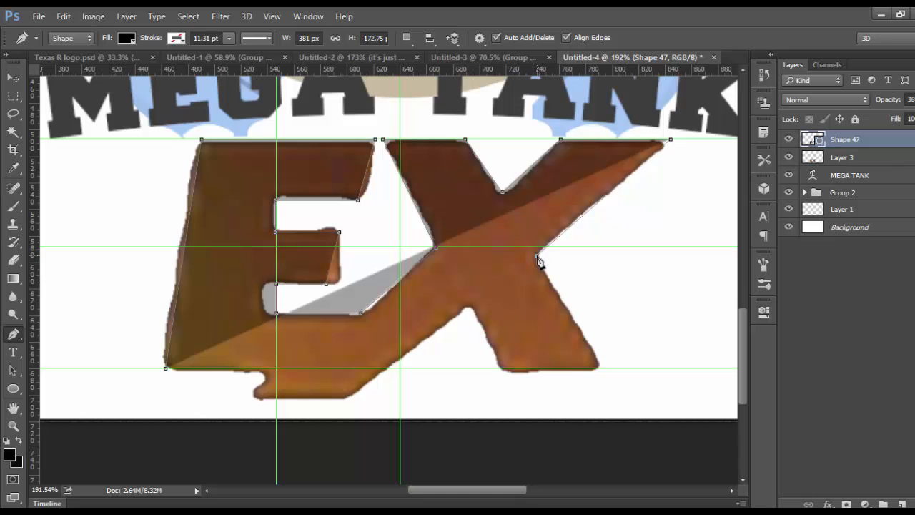
click(601, 368)
click(499, 369)
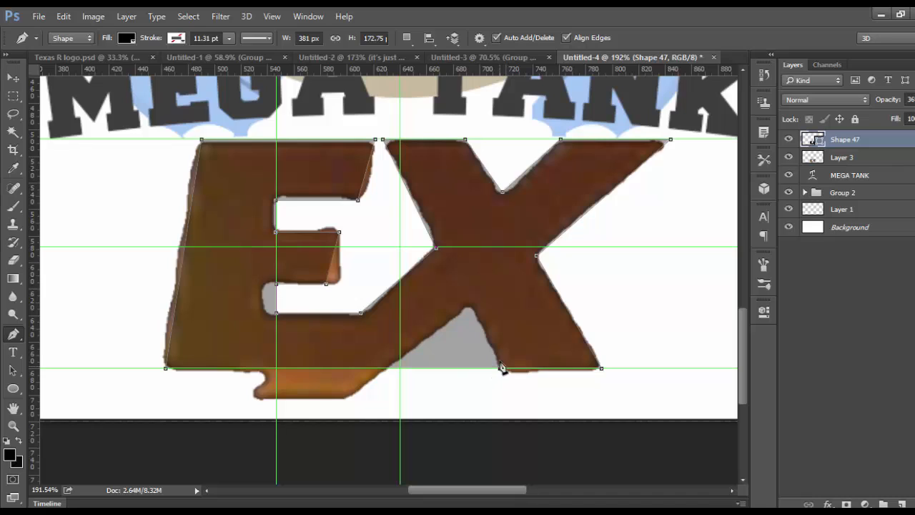
click(470, 309)
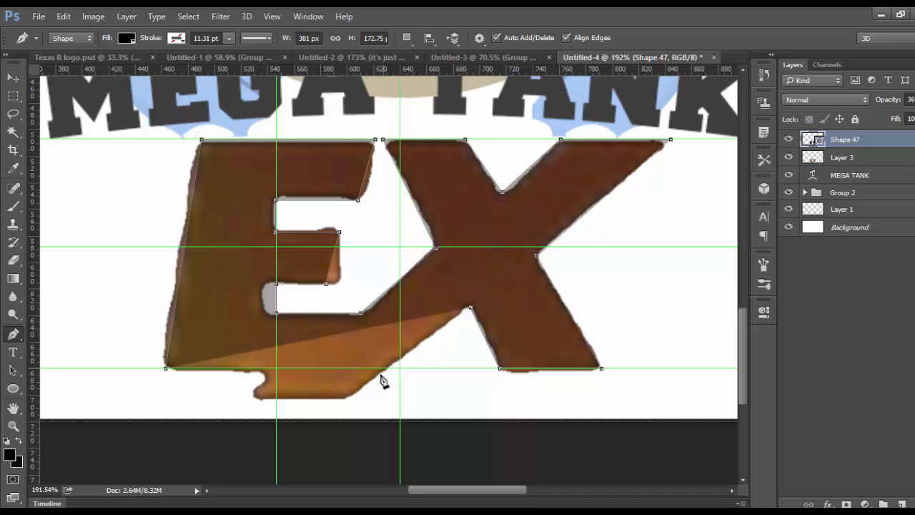
click(346, 398)
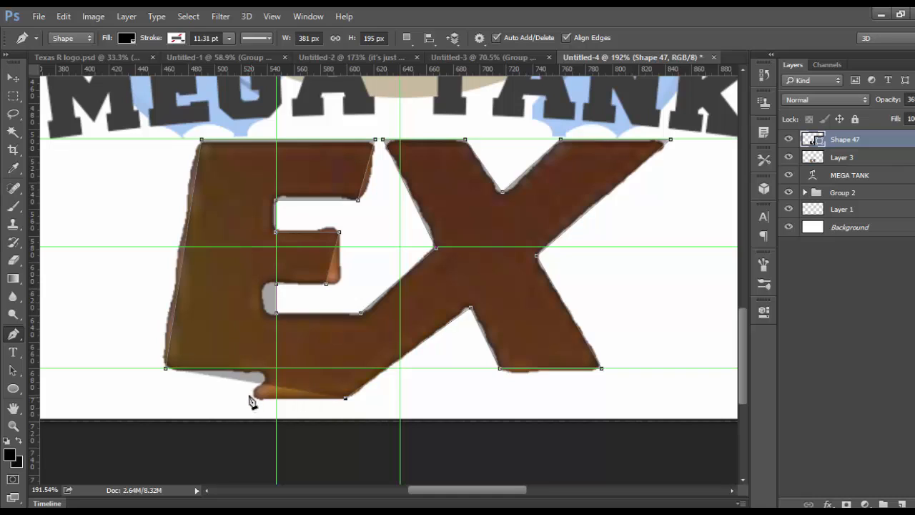
Add anchors at the tail's lower-left tip and on the baseline above it, closing the outline at the E's lower-left corner.
click(253, 398)
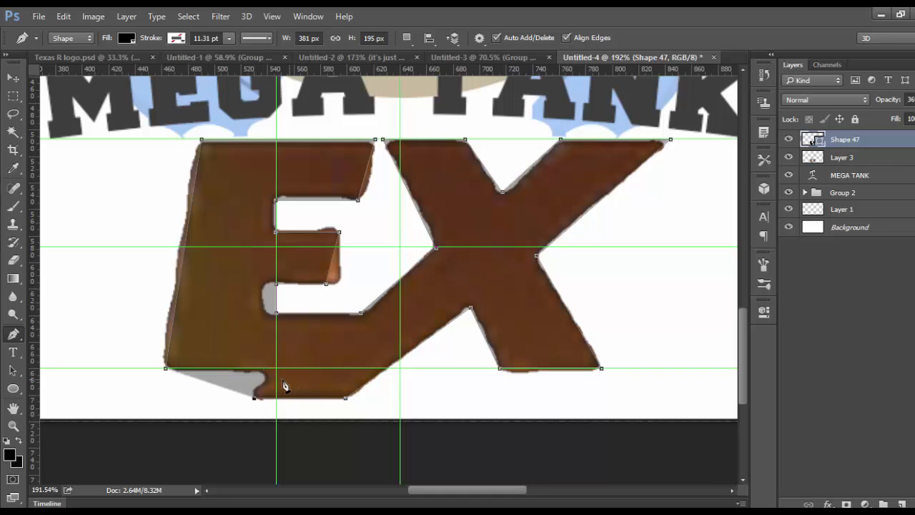
click(268, 370)
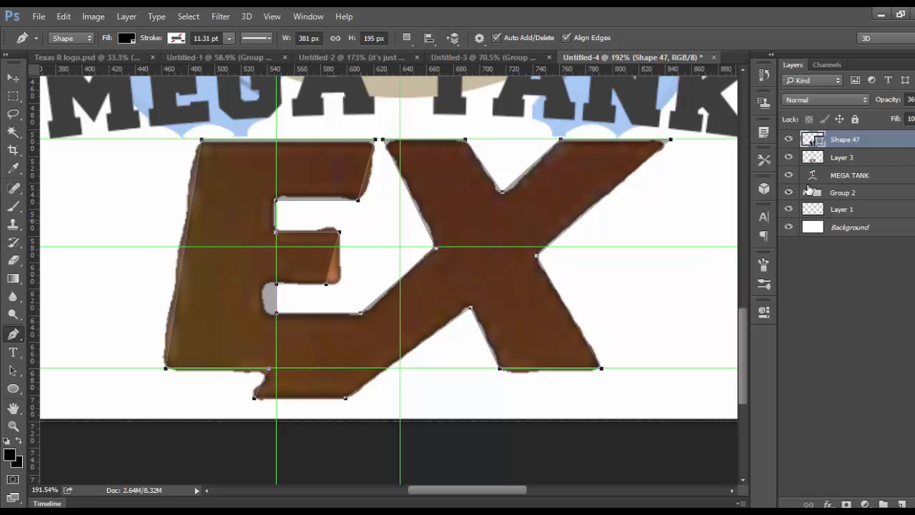
Hide the reference EX image layer and restore the traced EX shape to full opacity.
click(868, 157)
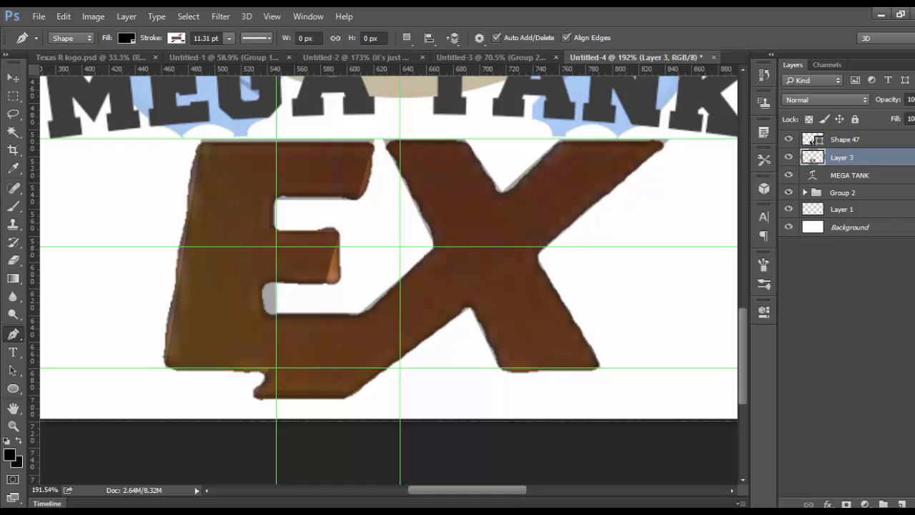
click(789, 157)
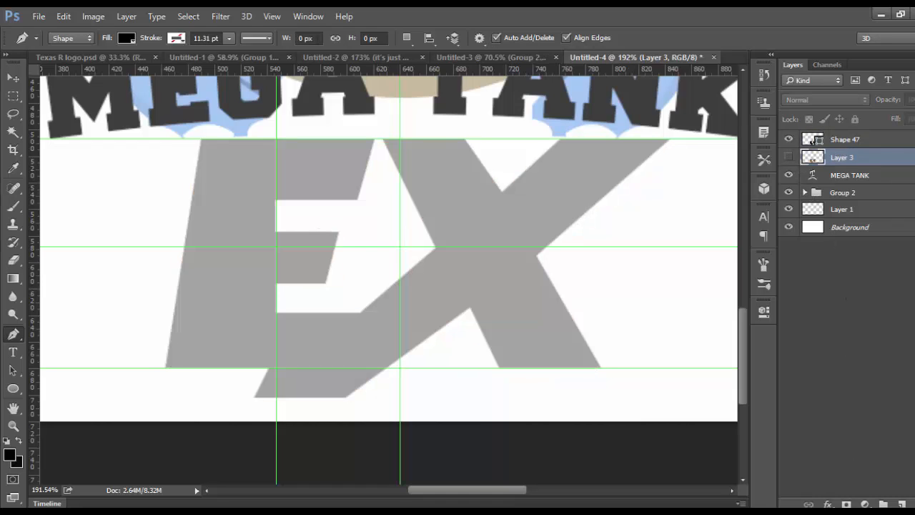
click(905, 134)
click(914, 100)
drag(891, 116, 914, 116)
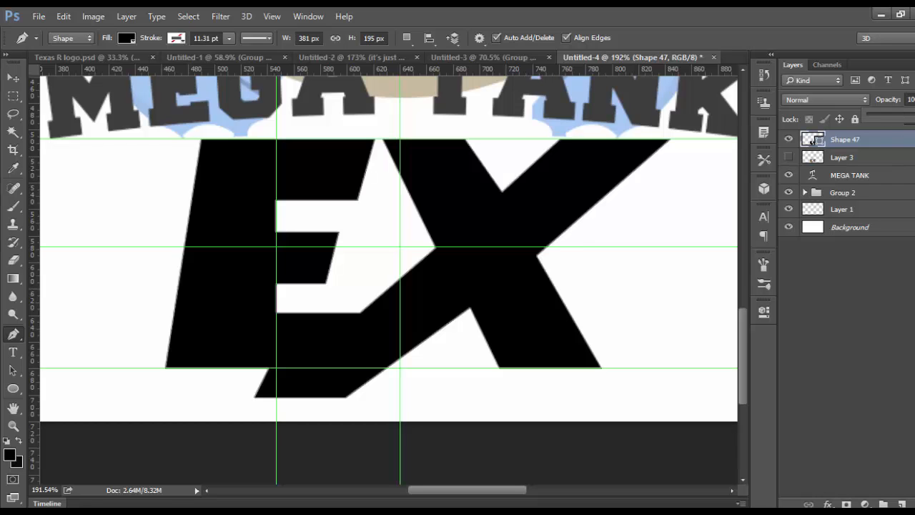
Inspect the traced EX, and undo back to the open outline at the tail's tip with the reference visible and 36% opacity.
click(13, 96)
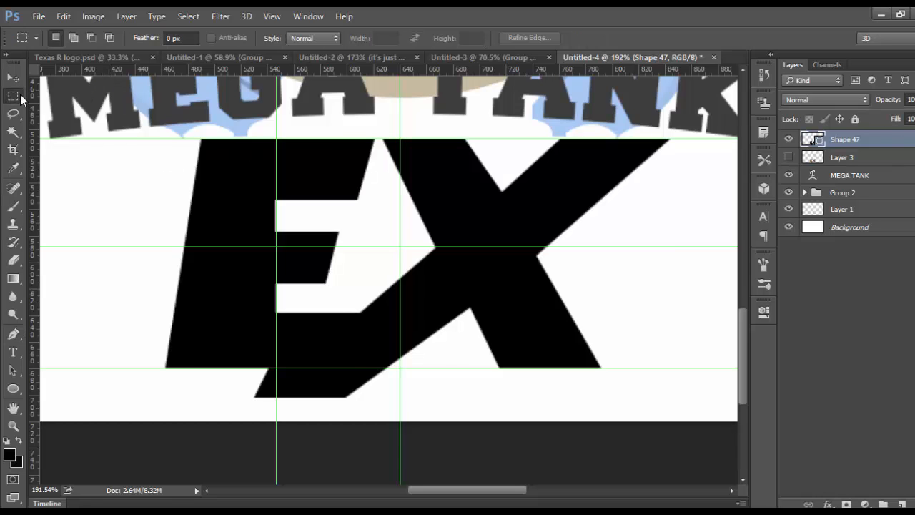
scroll(420, 180, up, 1)
scroll(420, 181, down, 3)
scroll(147, 186, up, 1)
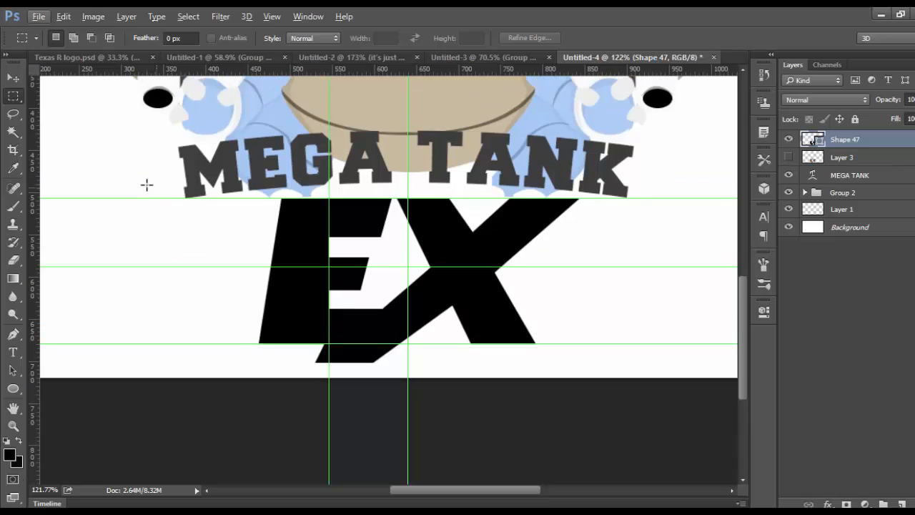
scroll(192, 279, down, 2)
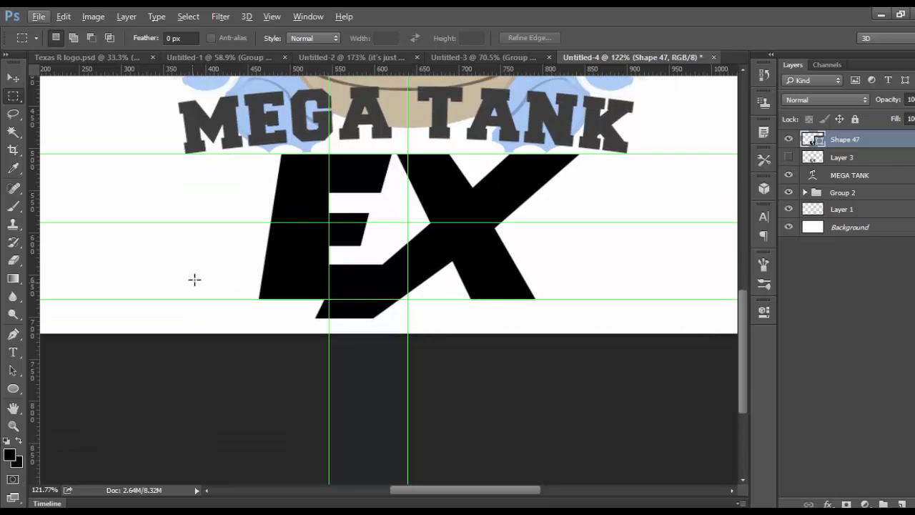
scroll(339, 343, up, 3)
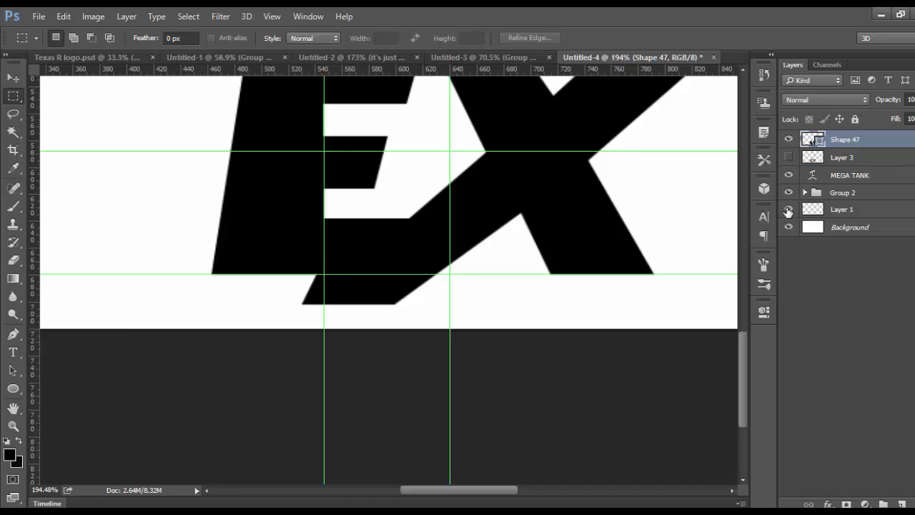
key(3)
key(6)
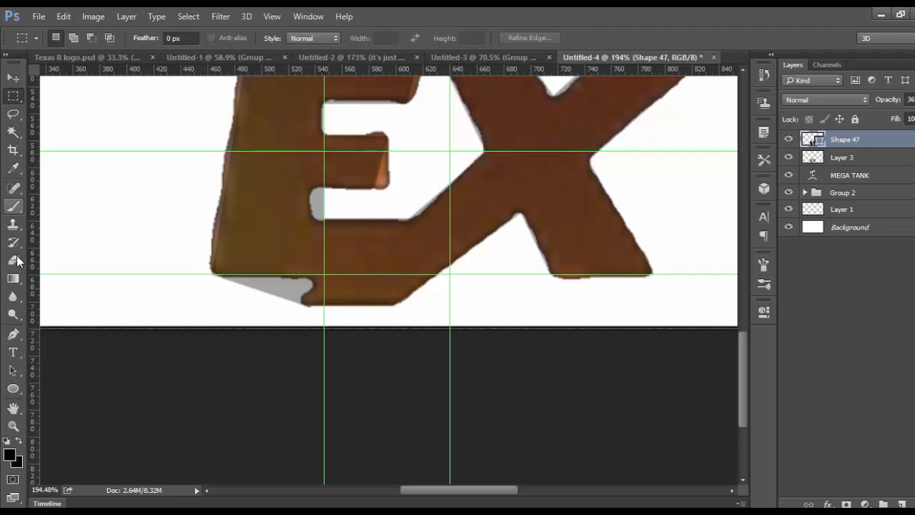
click(13, 334)
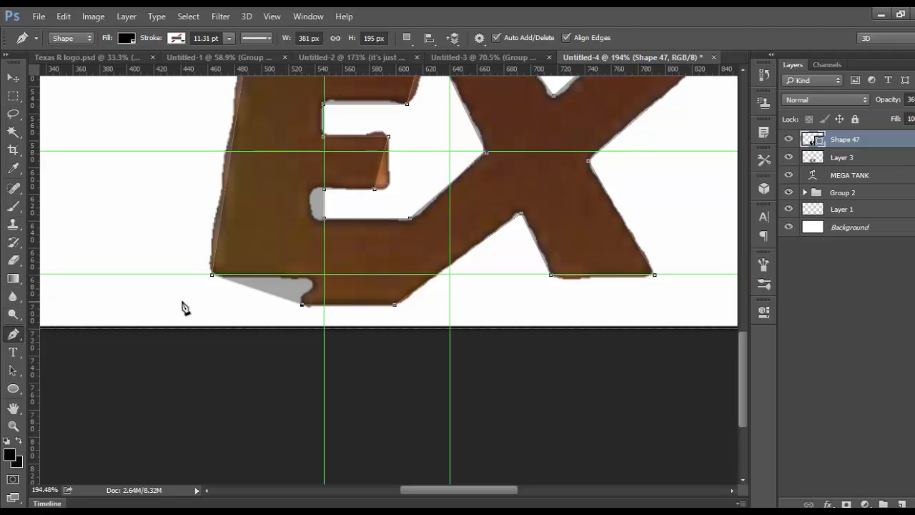
click(325, 276)
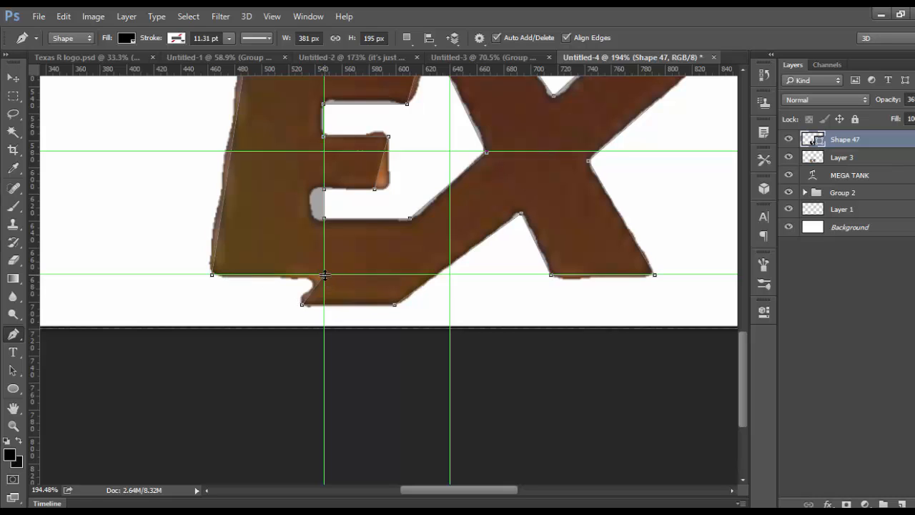
key(ctrl+alt+z)
key(ctrl+alt+z)
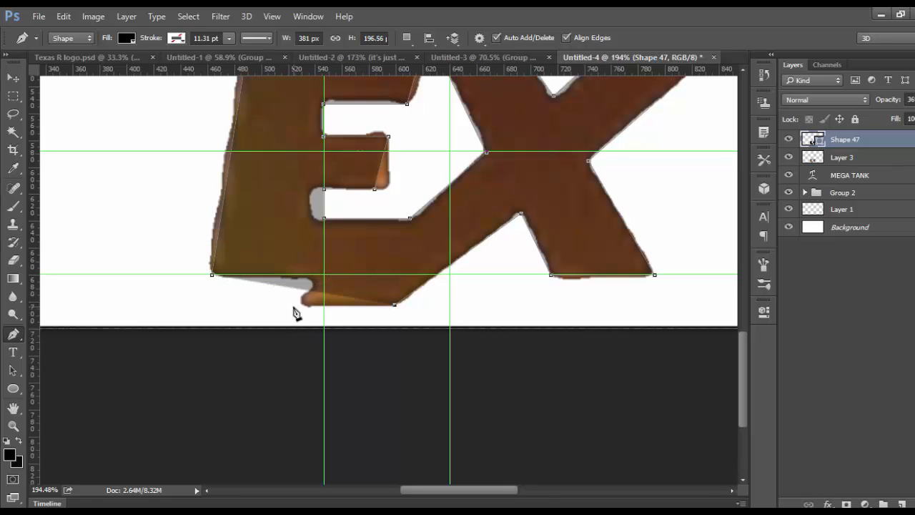
Place the tail's lower-left tip and a baseline anchor just right of the vertical guide, closing the EX outline at the E's lower-left corner.
click(294, 305)
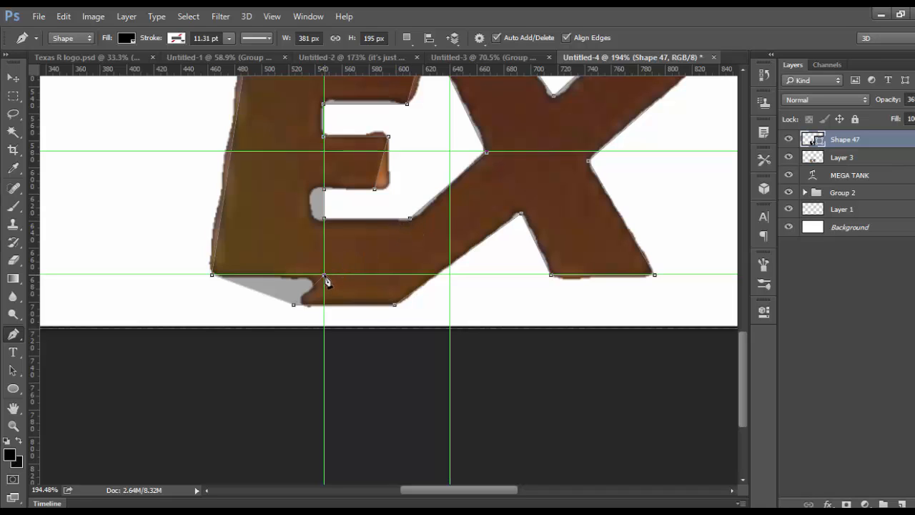
click(325, 276)
key(ctrl+z)
click(333, 276)
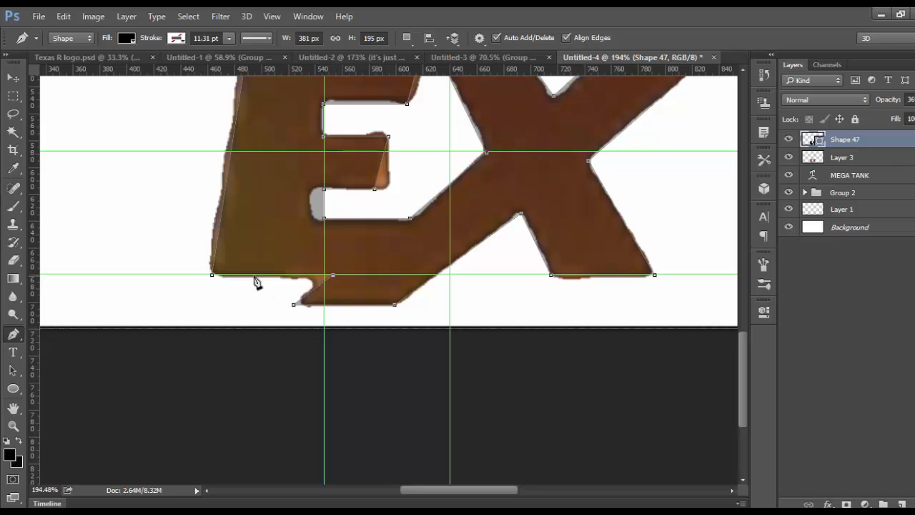
click(211, 275)
Hide the reference EX image layer and restore the traced EX shape to full opacity.
click(913, 158)
click(788, 157)
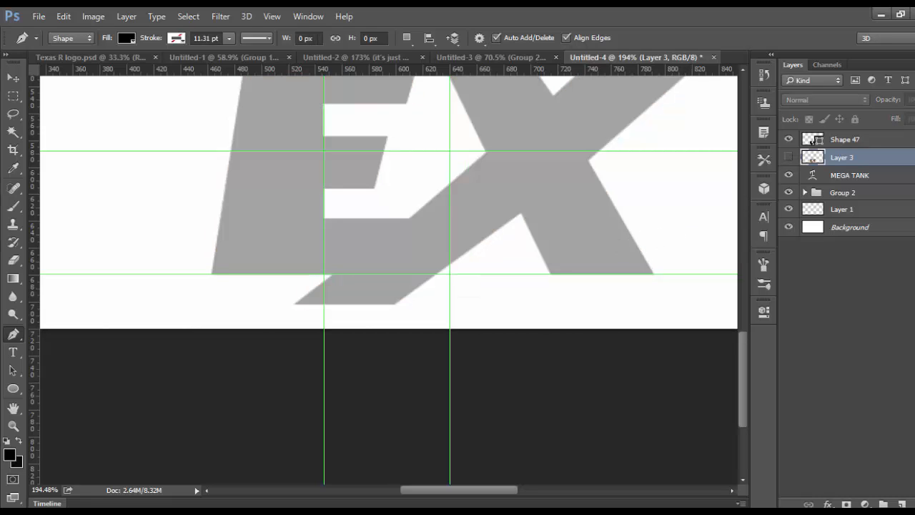
click(813, 141)
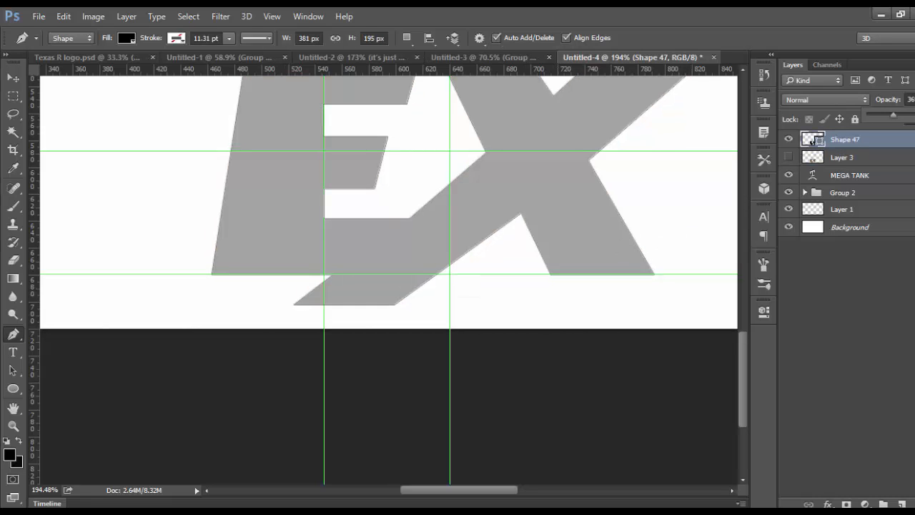
drag(902, 115, 914, 115)
click(13, 96)
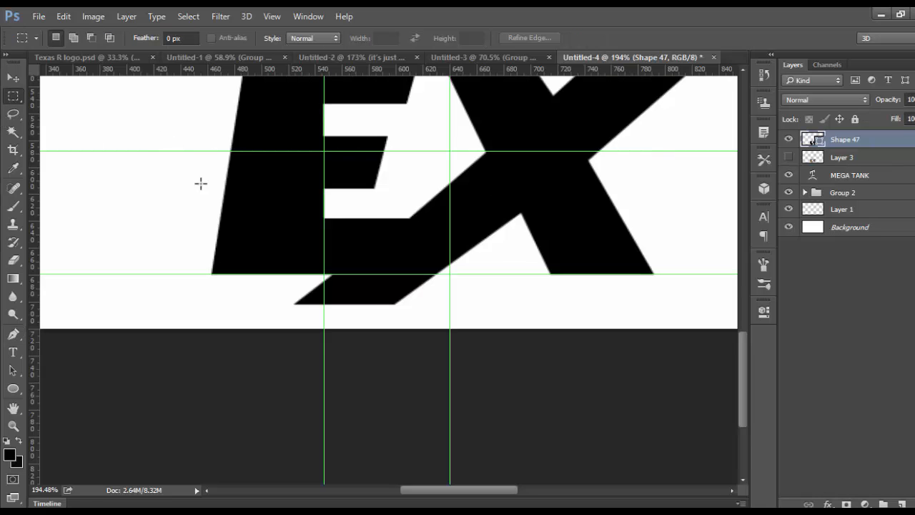
scroll(300, 247, down, 5)
scroll(300, 247, down, 4)
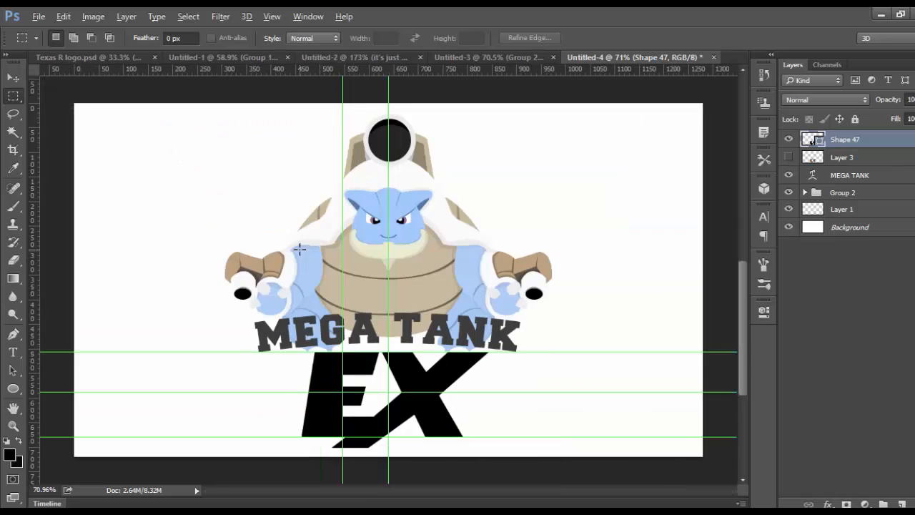
right_click(167, 172)
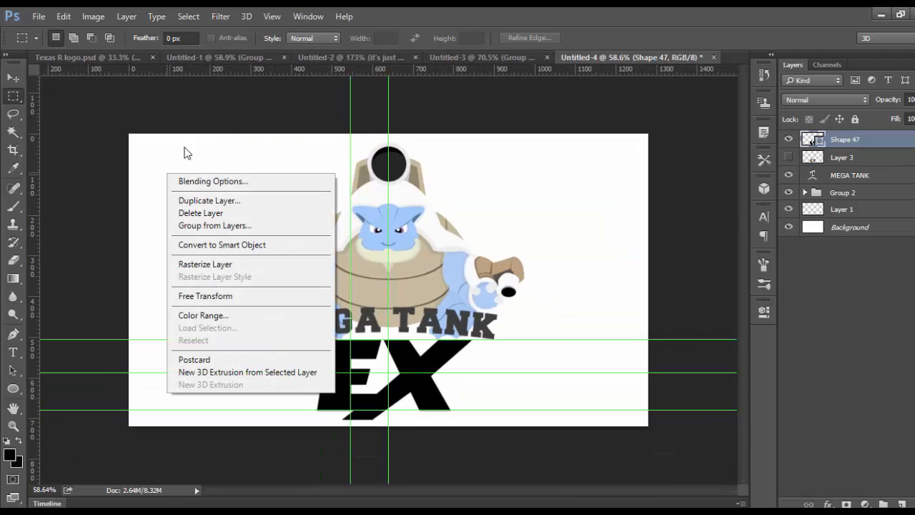
click(239, 95)
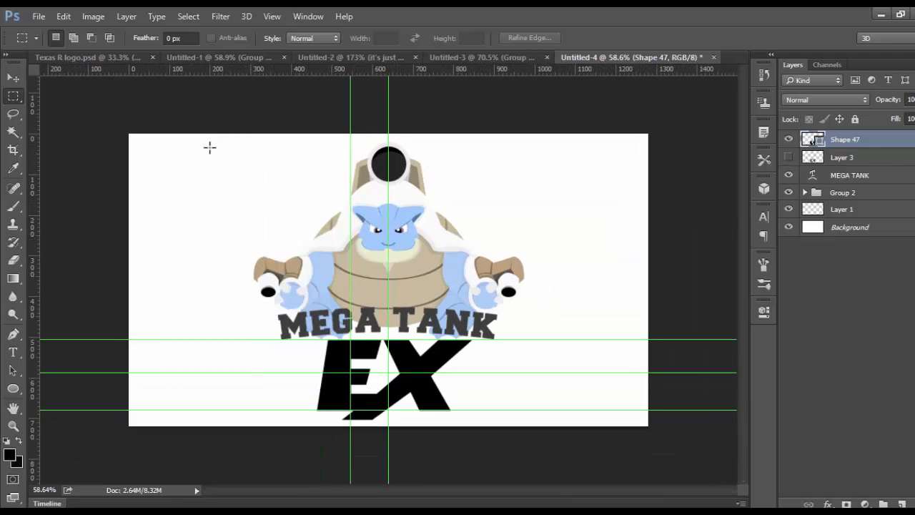
Remove all horizontal and vertical guides from the logo canvas.
click(13, 77)
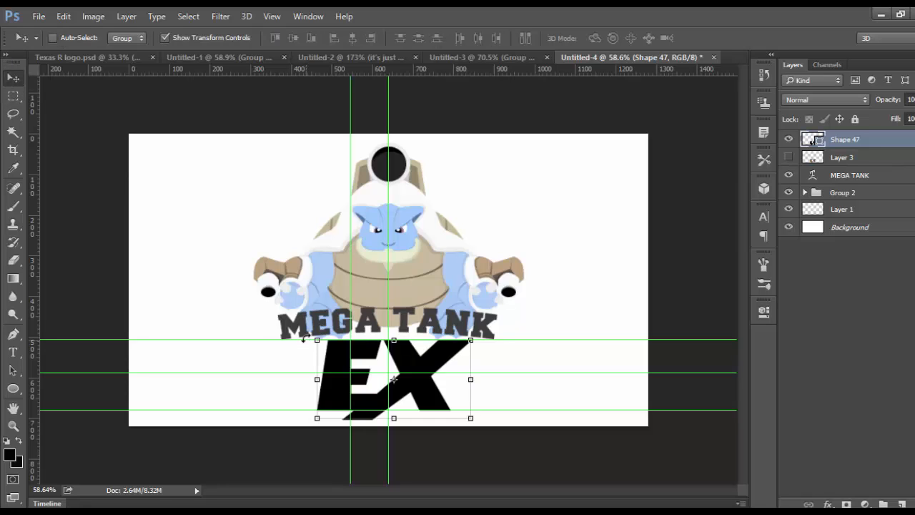
drag(259, 341, 294, 68)
drag(351, 109, 18, 108)
drag(377, 119, 16, 108)
mouse_move(221, 70)
mouse_down()
mouse_move(227, 121)
mouse_move(237, 72)
mouse_up()
drag(244, 346, 310, 71)
click(17, 99)
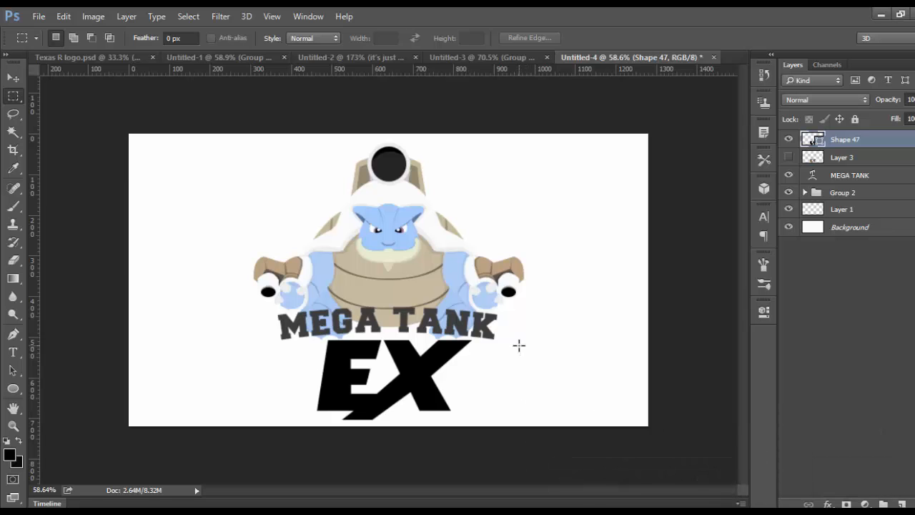
Select the whole MEGA TANK text and recolour it white (ffffff).
scroll(464, 361, down, 1)
scroll(464, 361, up, 3)
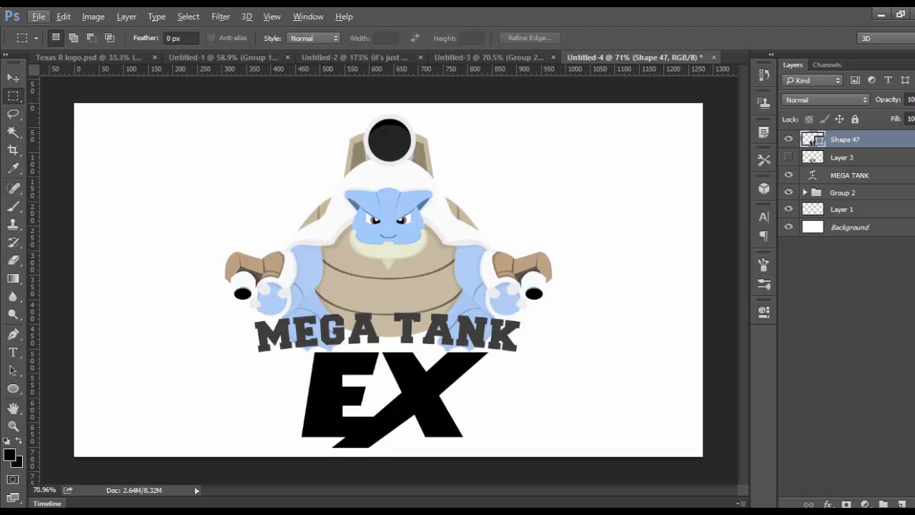
click(13, 352)
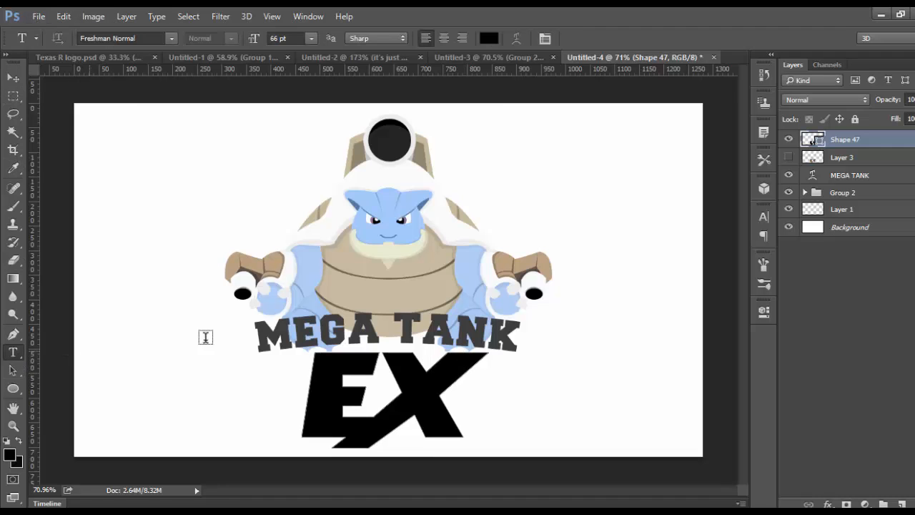
drag(258, 338, 537, 336)
click(10, 454)
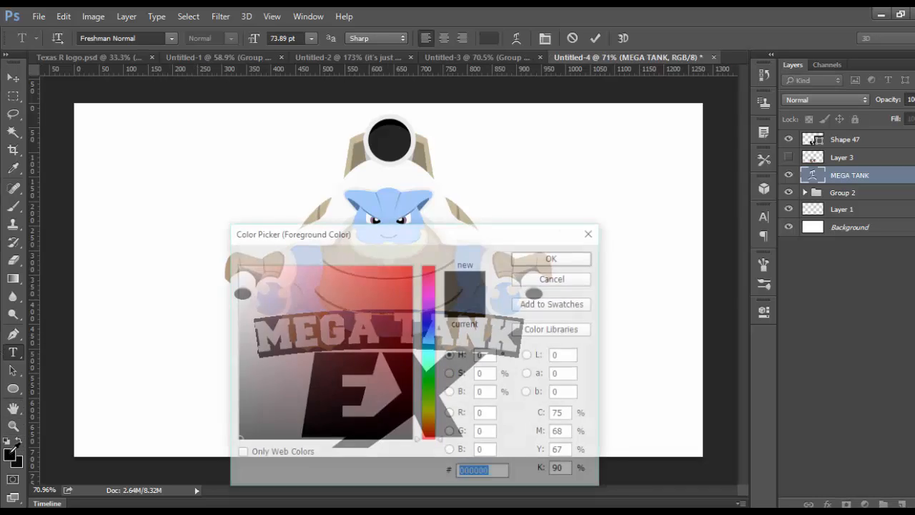
drag(446, 231, 757, 139)
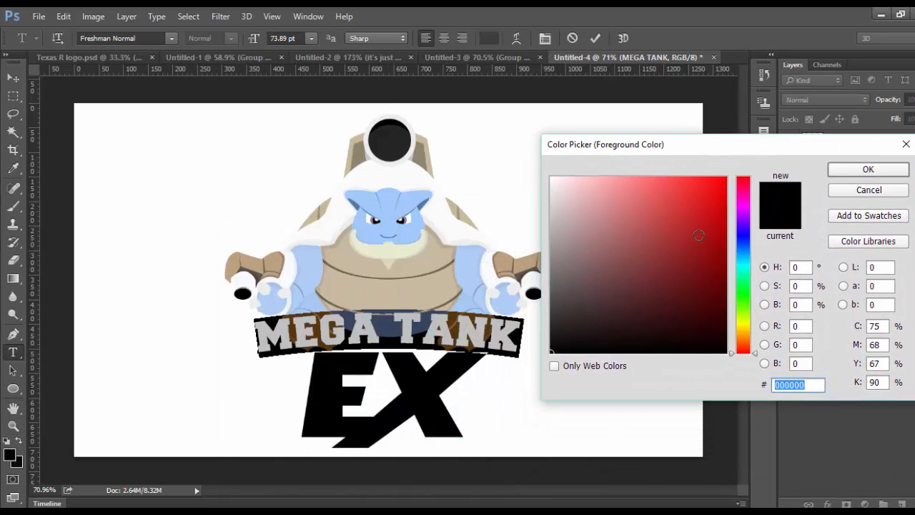
text(ffffff)
click(899, 172)
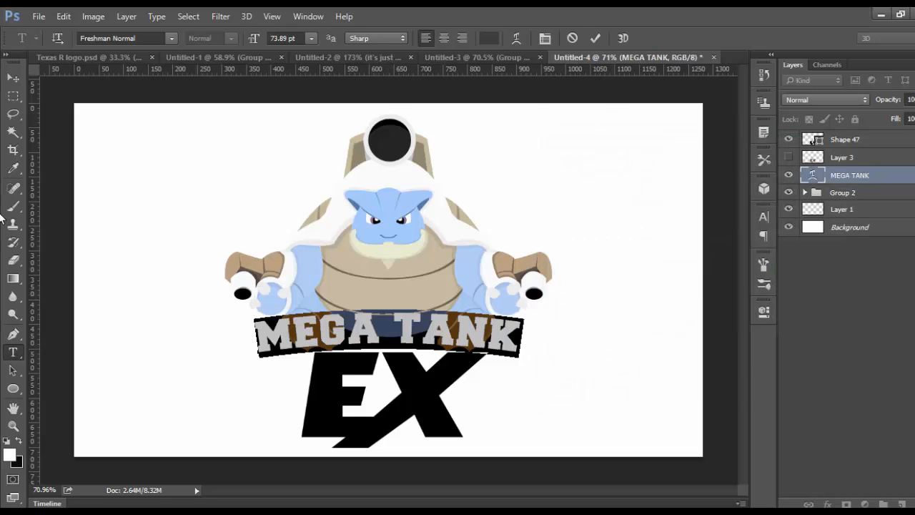
click(13, 96)
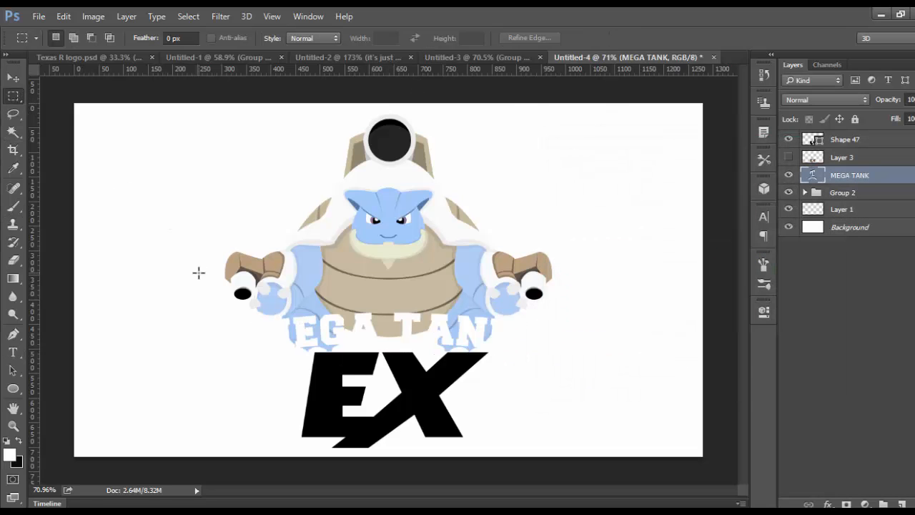
Recolour the whole MEGA TANK text black.
click(13, 352)
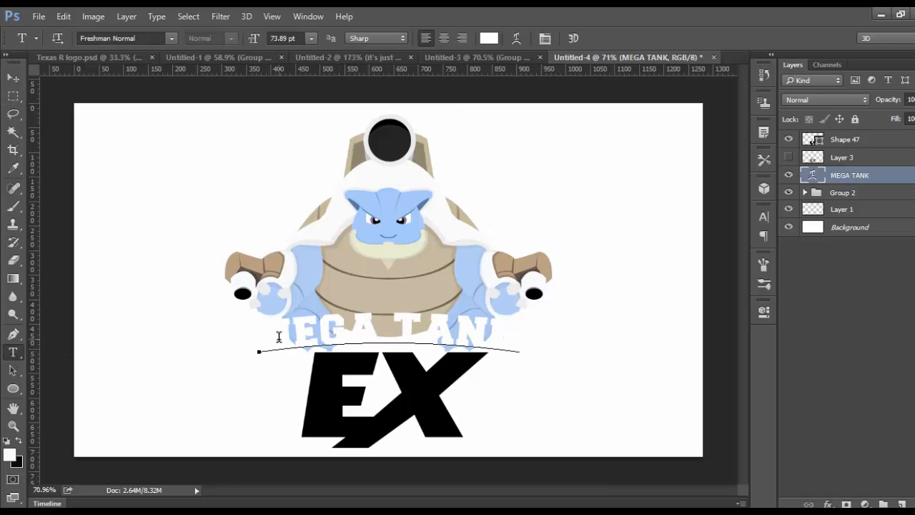
drag(277, 336, 644, 345)
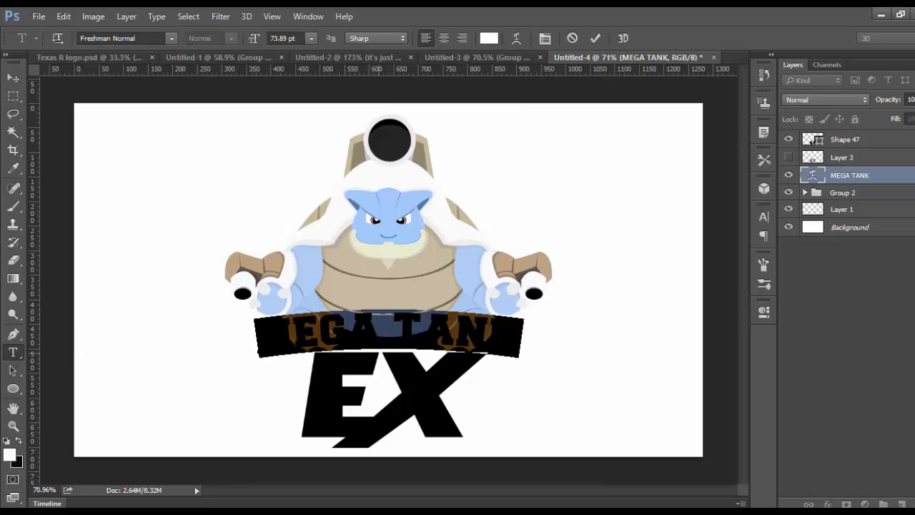
click(10, 454)
drag(610, 259, 495, 418)
click(892, 165)
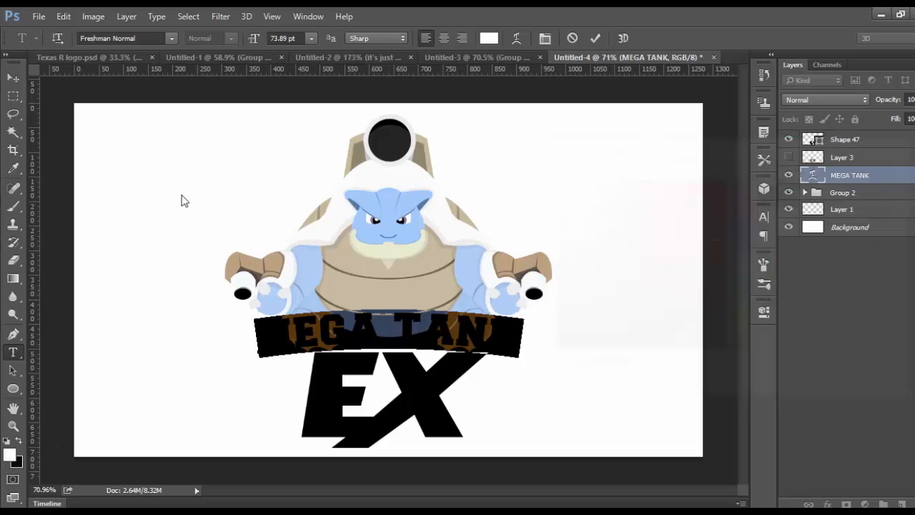
click(13, 95)
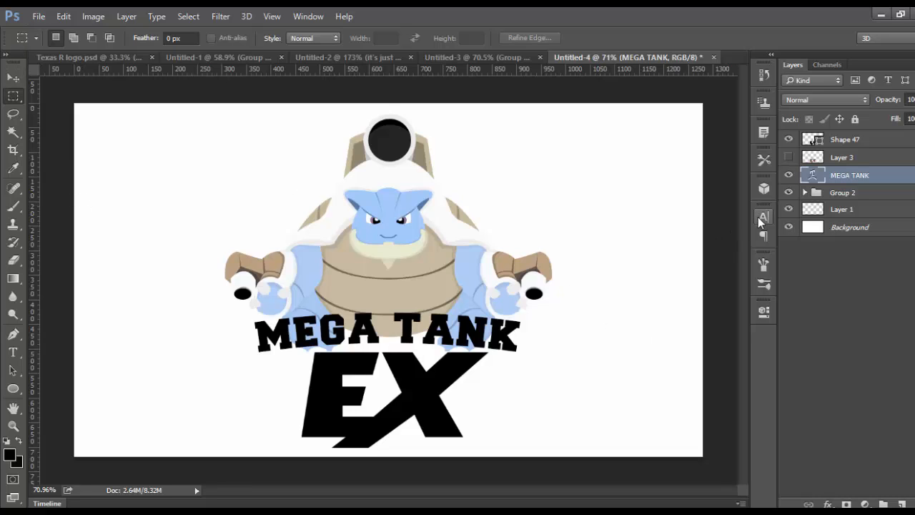
Move the Blastoise artwork group straight down so its lower body overlaps behind the MEGA TANK text and the EX.
click(857, 192)
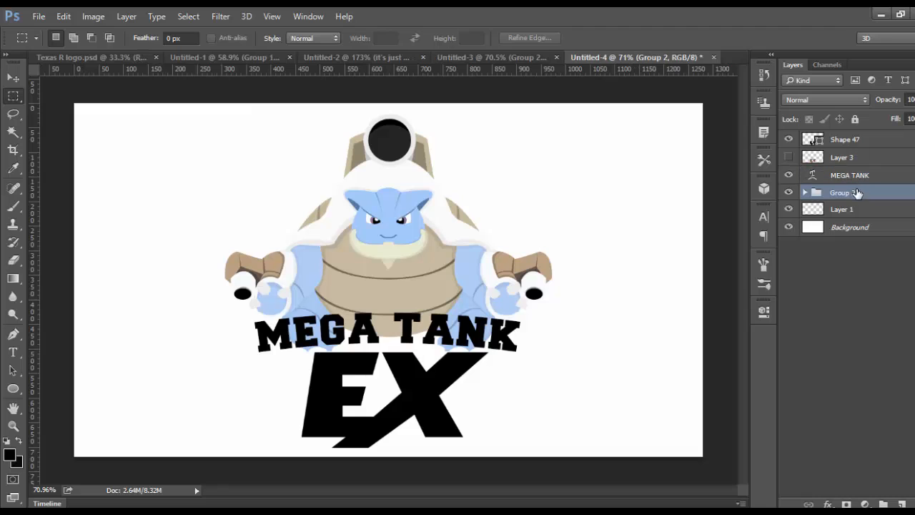
click(13, 77)
drag(467, 207, 471, 234)
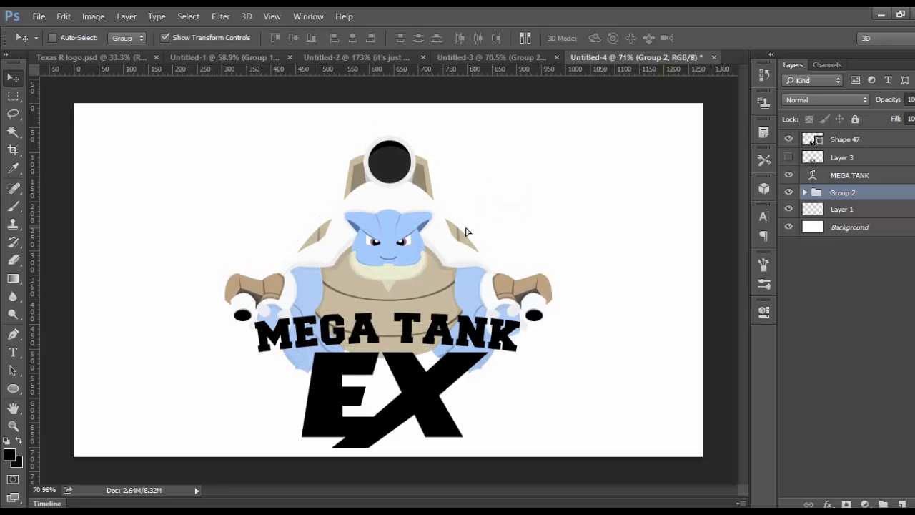
click(13, 95)
Select the layers from the EX shape down to the Blastoise group and shift them together slightly upward on the canvas.
shift+click(849, 141)
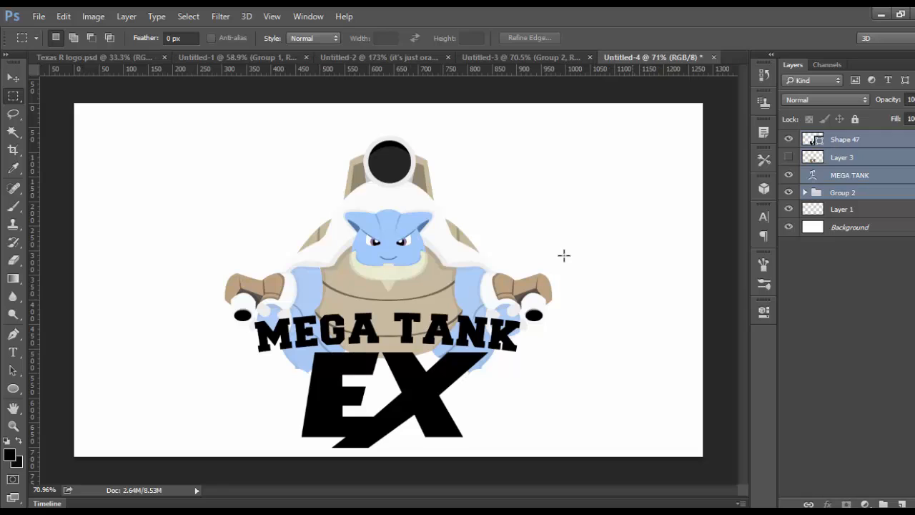
drag(482, 286, 482, 270)
click(14, 78)
drag(392, 216, 389, 201)
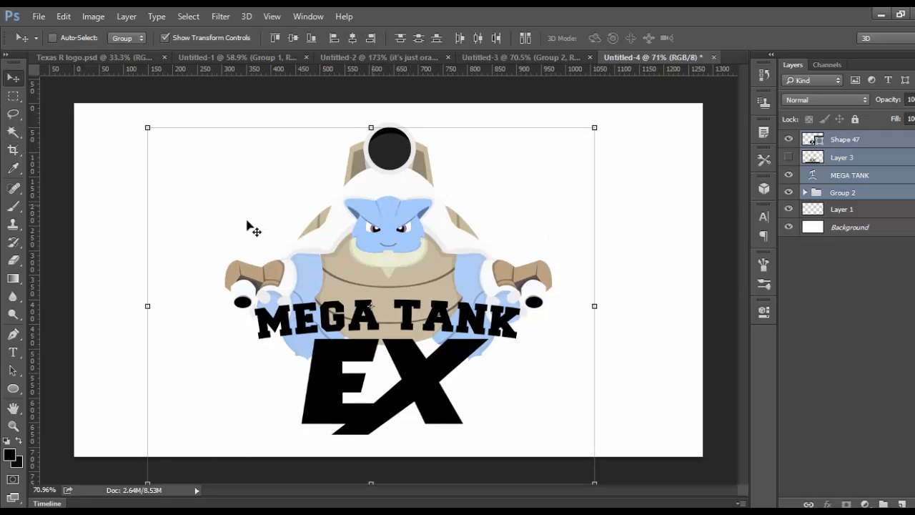
click(12, 96)
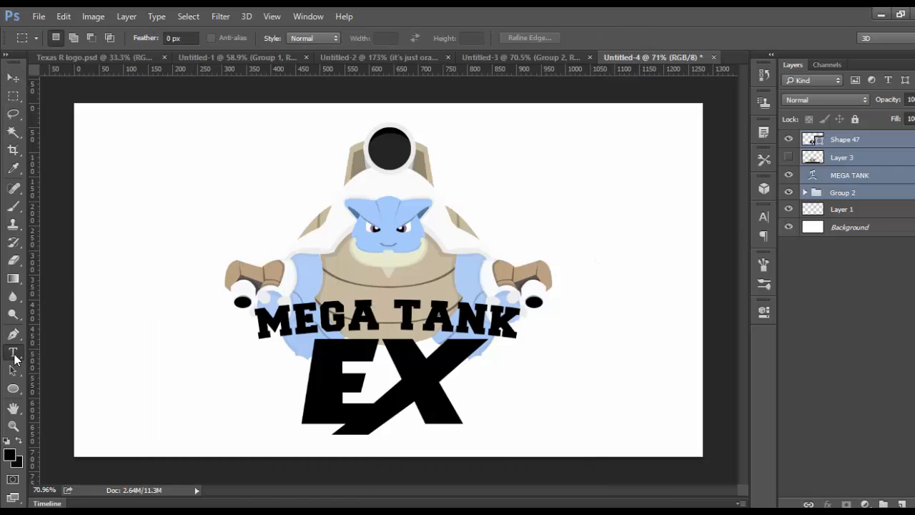
Set the colour of all the MEGA TANK lettering to white (ffffff).
click(13, 354)
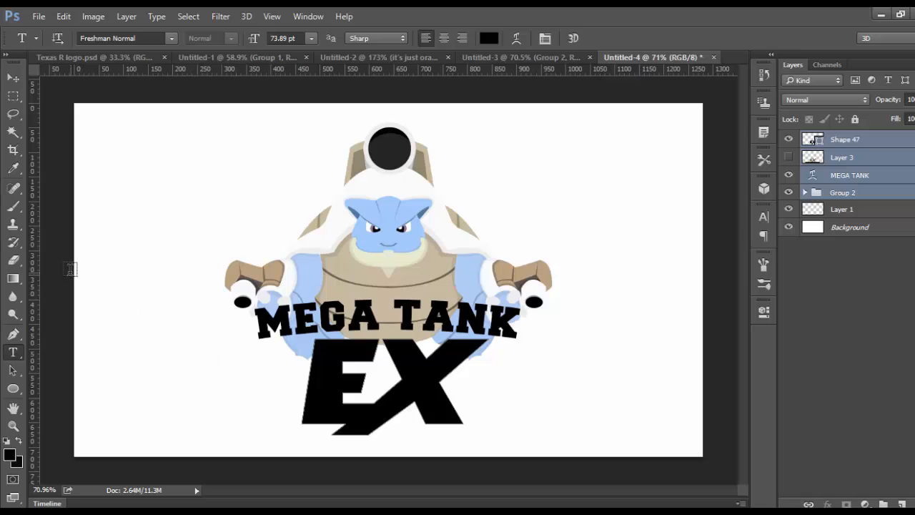
click(14, 97)
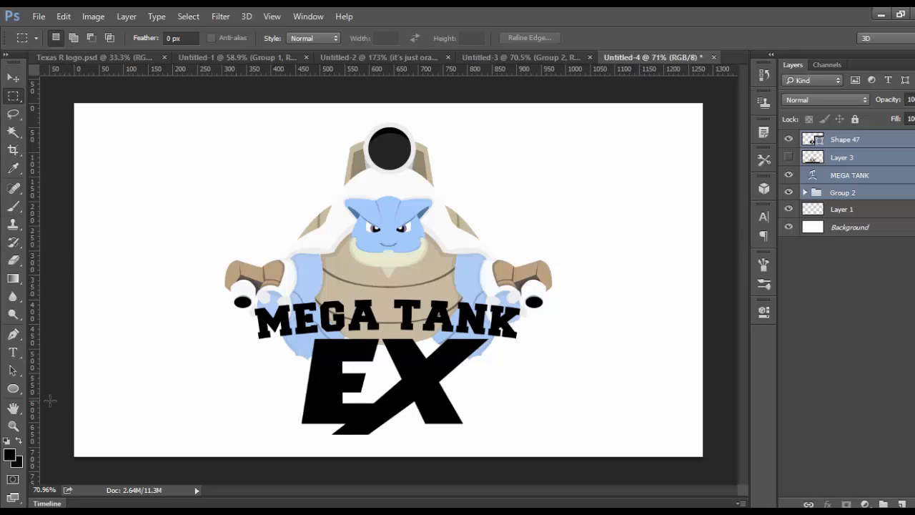
click(13, 354)
drag(294, 326, 260, 325)
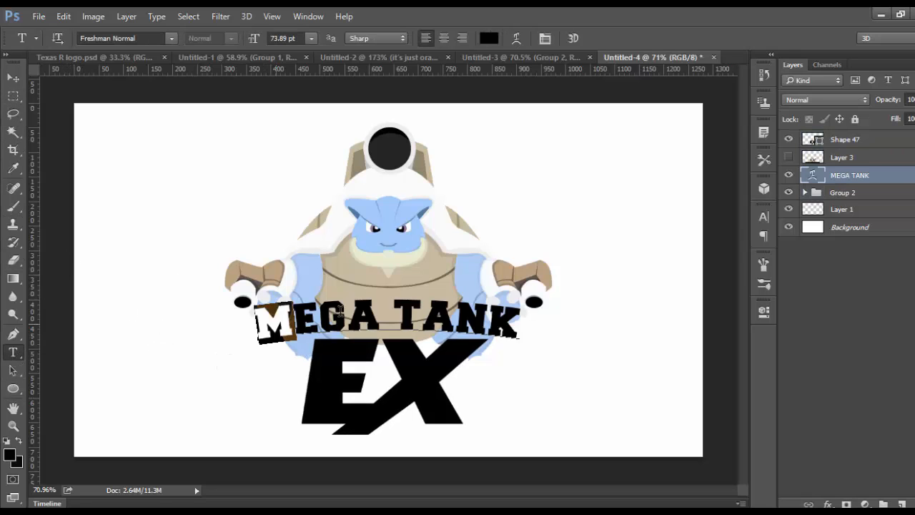
click(11, 454)
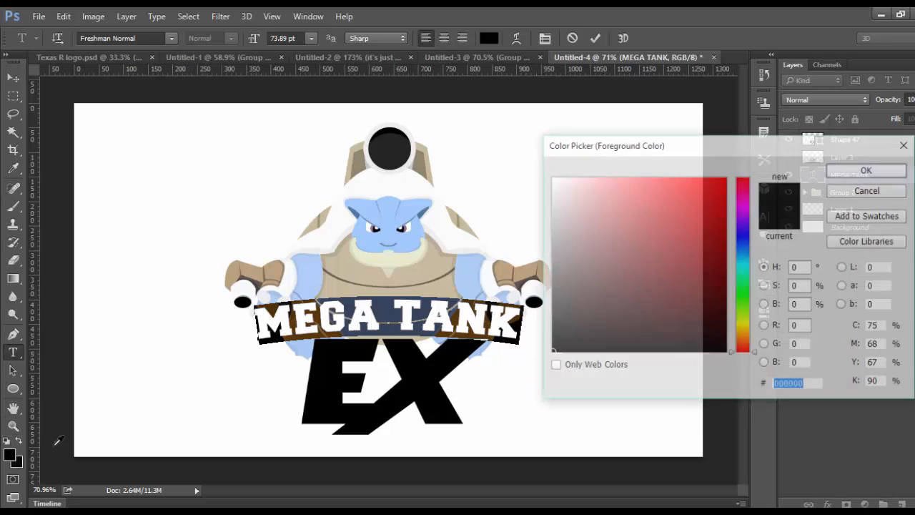
drag(556, 198, 529, 160)
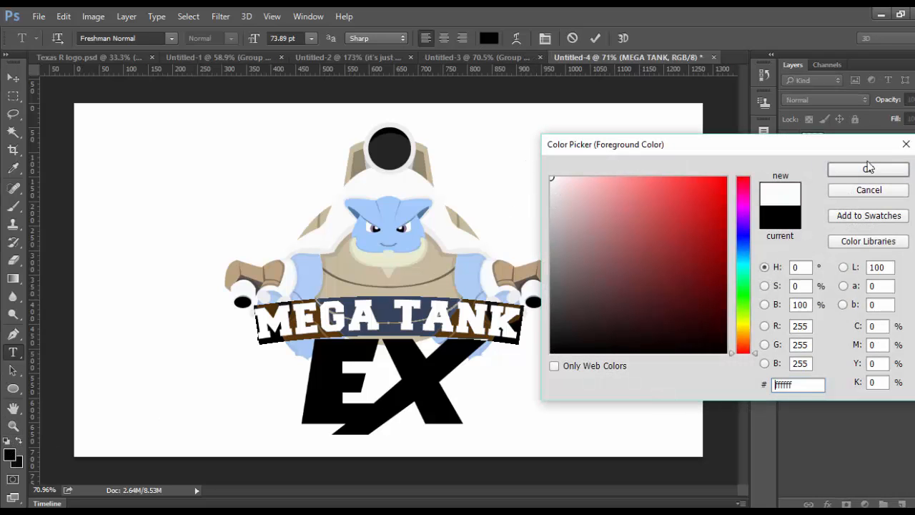
click(892, 170)
click(12, 96)
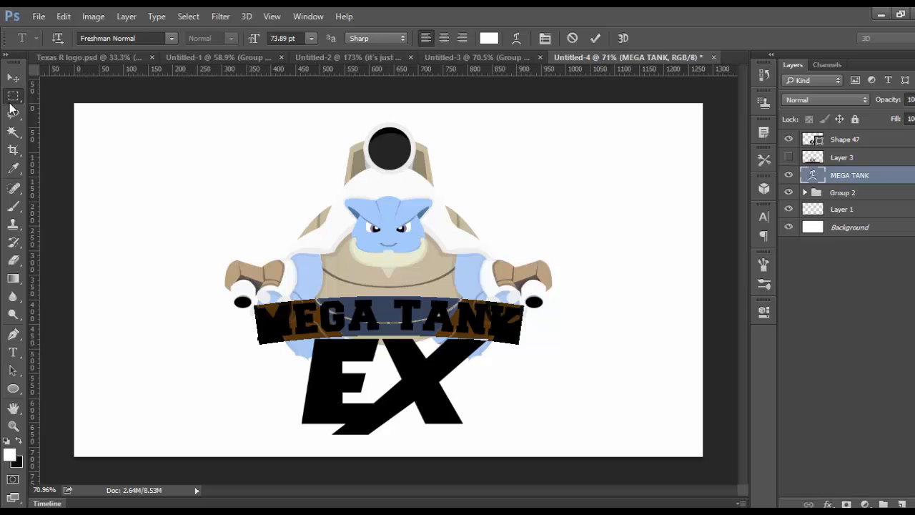
Add a new layer above MEGA TANK and make an elliptical selection about 798 by 129 px crossing the lower half of the lettering.
scroll(429, 304, up, 3)
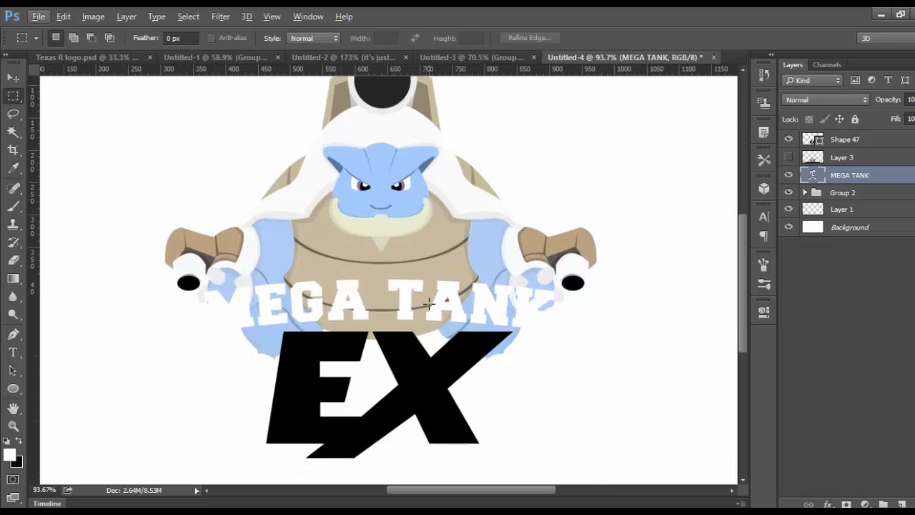
scroll(429, 304, down, 2)
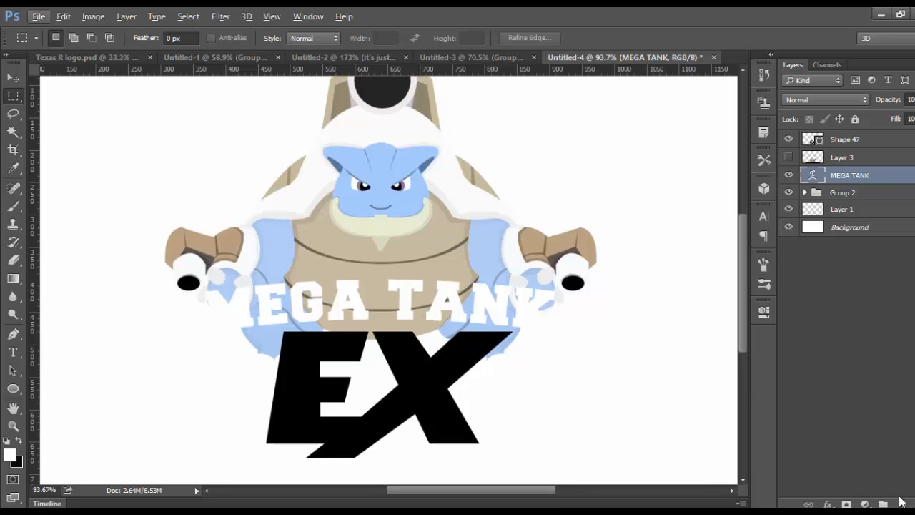
click(902, 503)
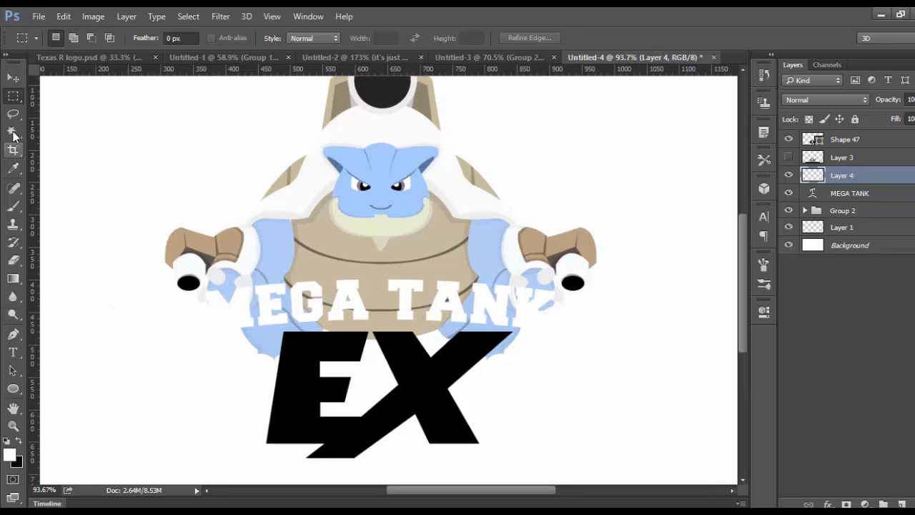
click(13, 100)
click(63, 107)
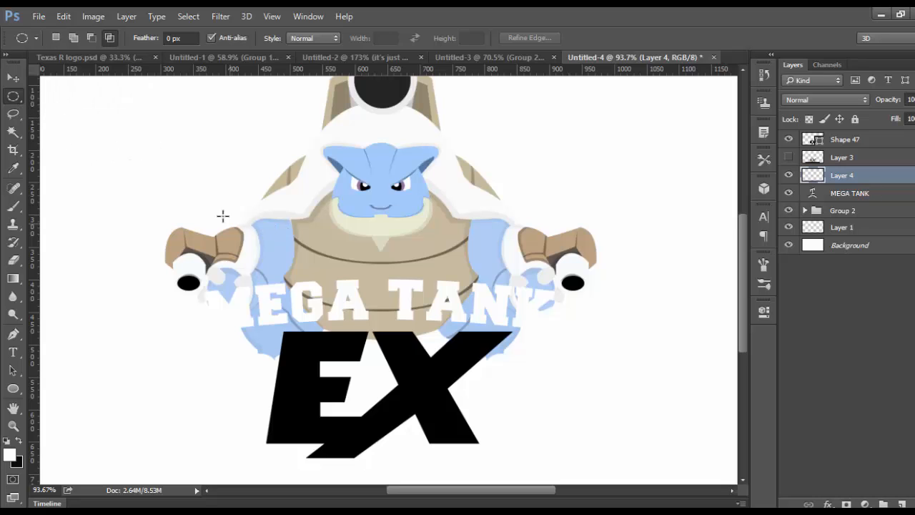
drag(146, 161, 660, 243)
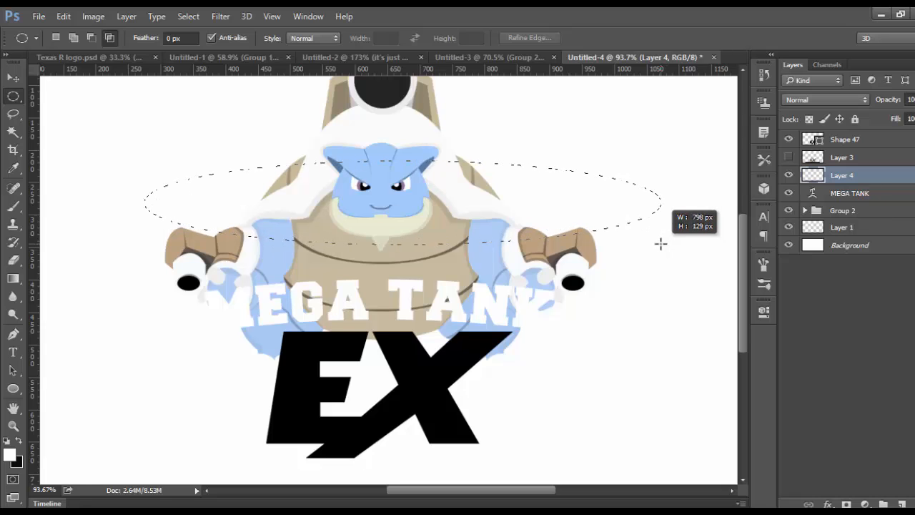
key(space)
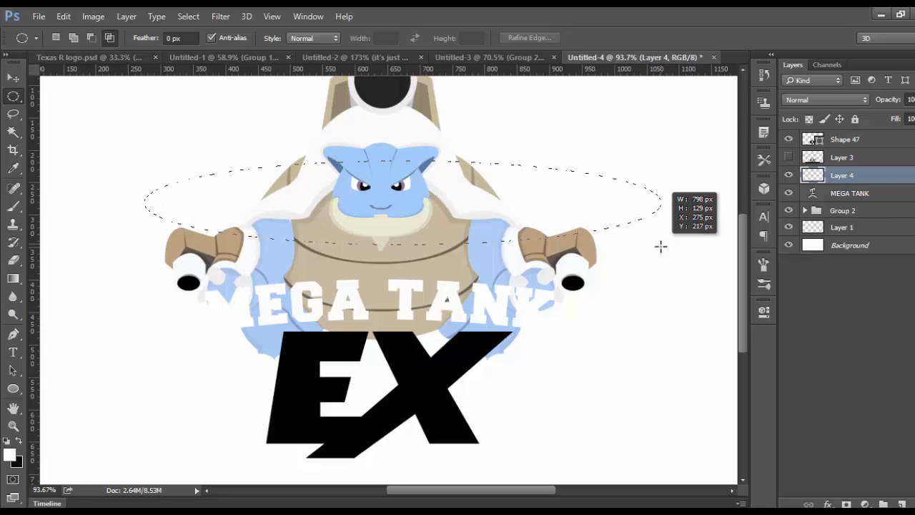
drag(661, 247, 640, 384)
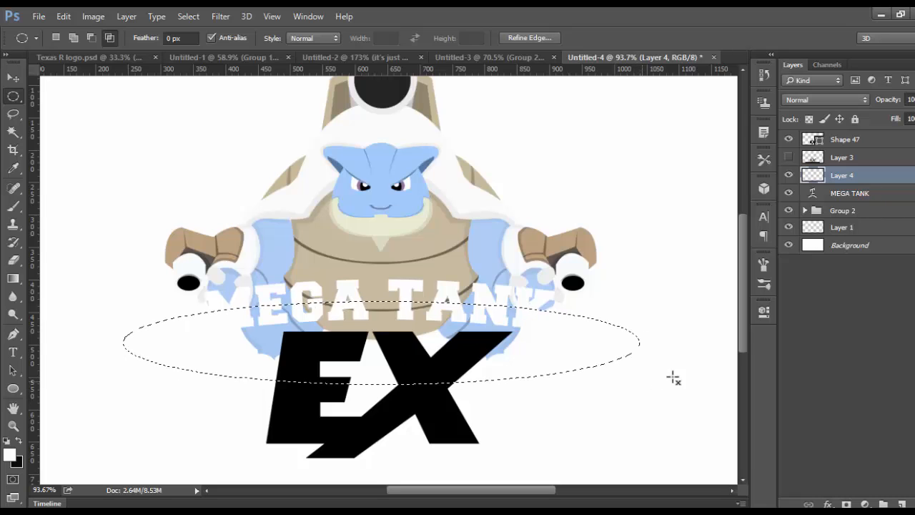
Set the Brush tool to a soft round tip of 105 px with 0% hardness.
click(13, 206)
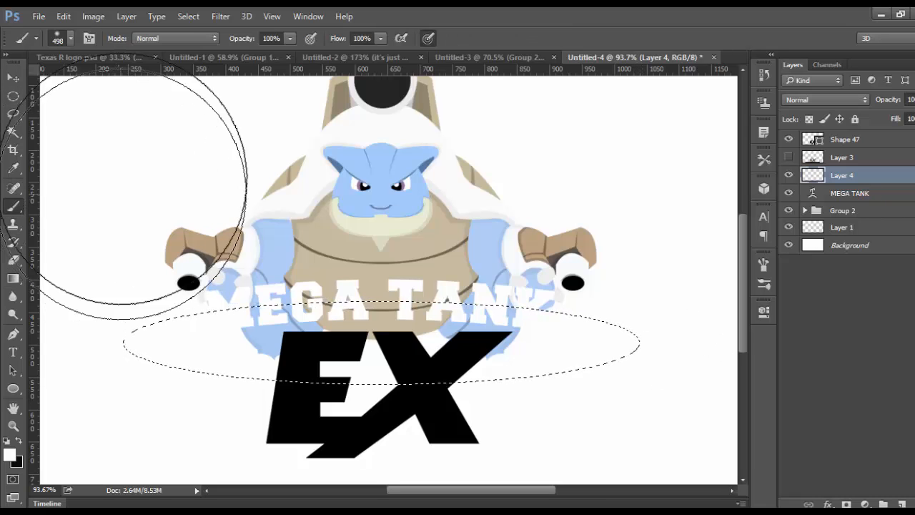
click(70, 38)
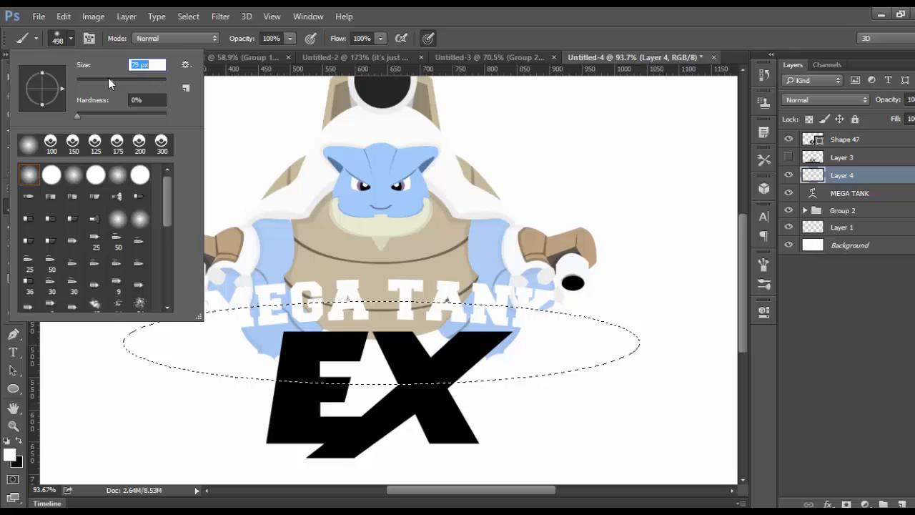
drag(108, 77, 105, 77)
click(405, 10)
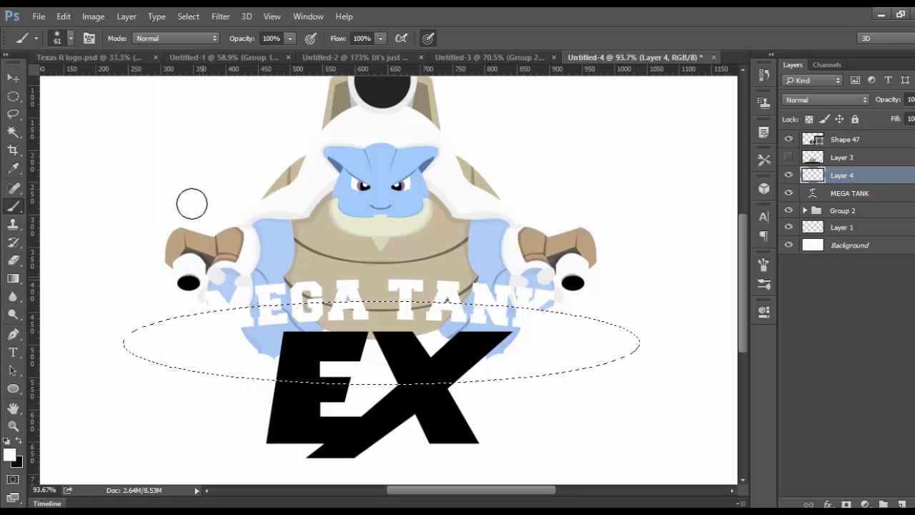
click(71, 38)
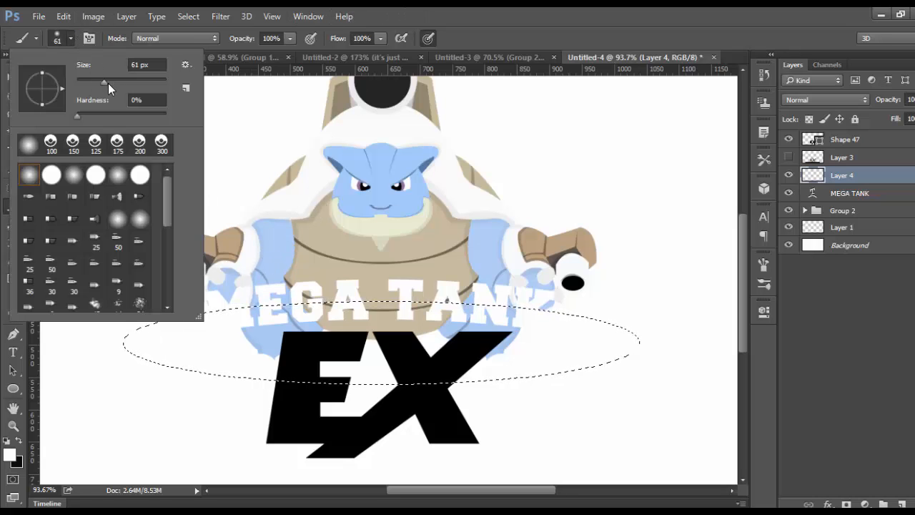
click(474, 10)
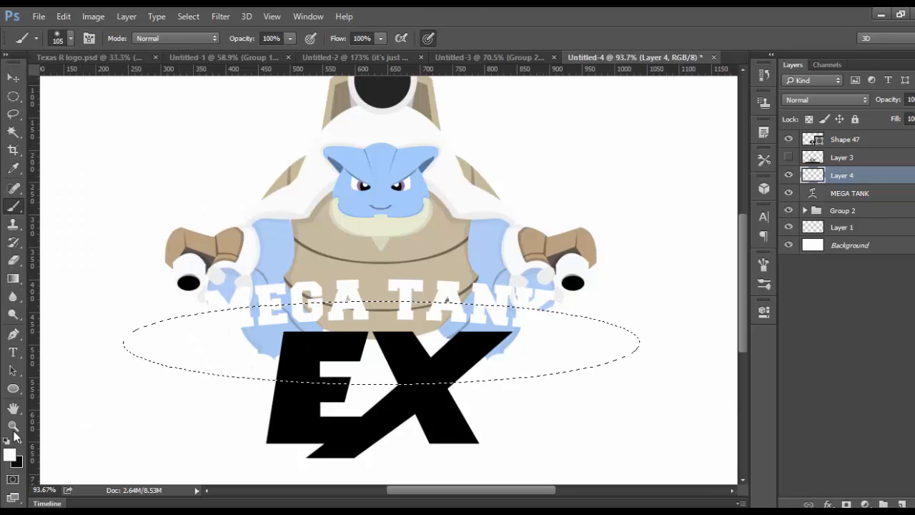
Paint soft black (000000) shading along the upper inside edge of the elliptical selection and clear the selection.
click(9, 454)
click(442, 390)
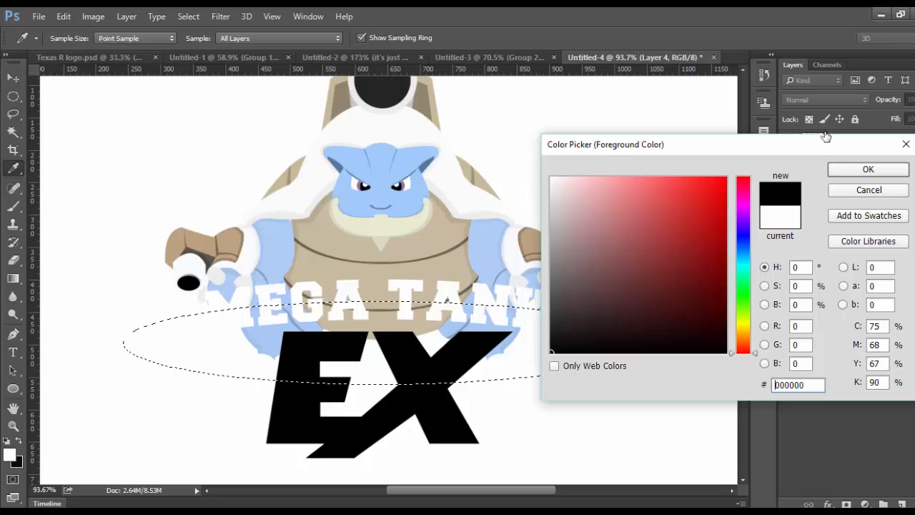
click(838, 171)
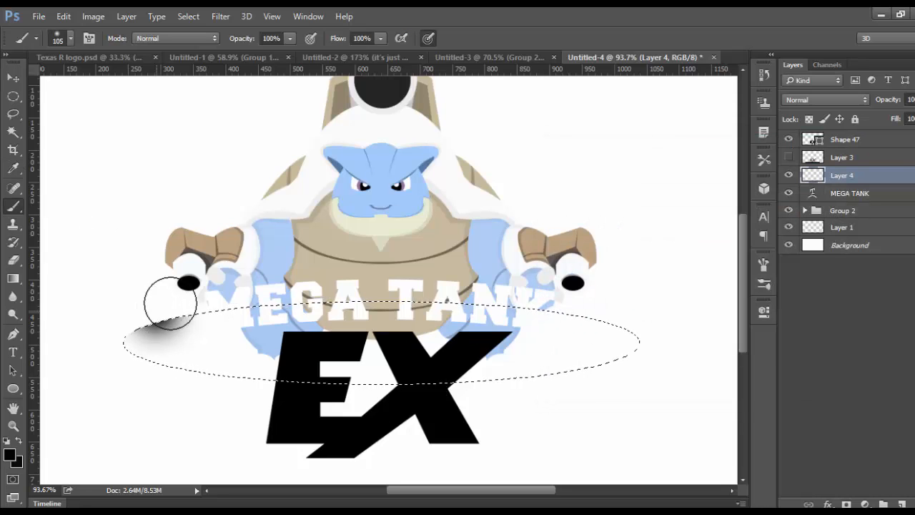
mouse_move(243, 284)
mouse_down()
mouse_move(475, 280)
mouse_move(581, 301)
mouse_move(445, 271)
mouse_move(274, 276)
mouse_up()
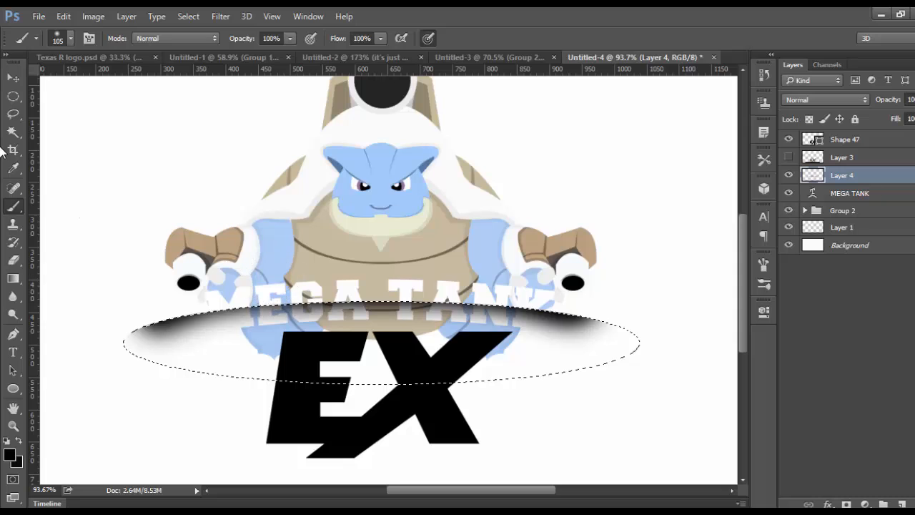
click(13, 96)
click(300, 192)
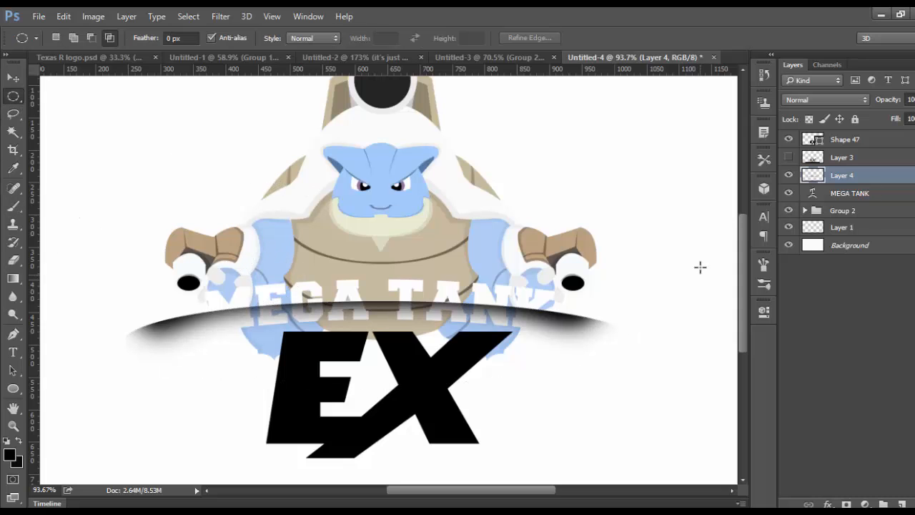
Clip the shading layer to the MEGA TANK text and lower its opacity to about 16%.
right_click(850, 176)
click(663, 262)
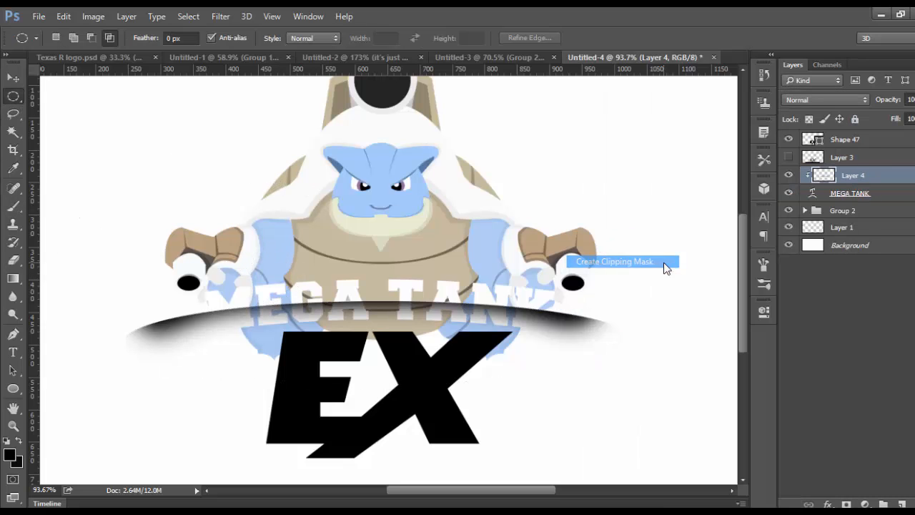
scroll(604, 265, down, 2)
scroll(555, 265, up, 1)
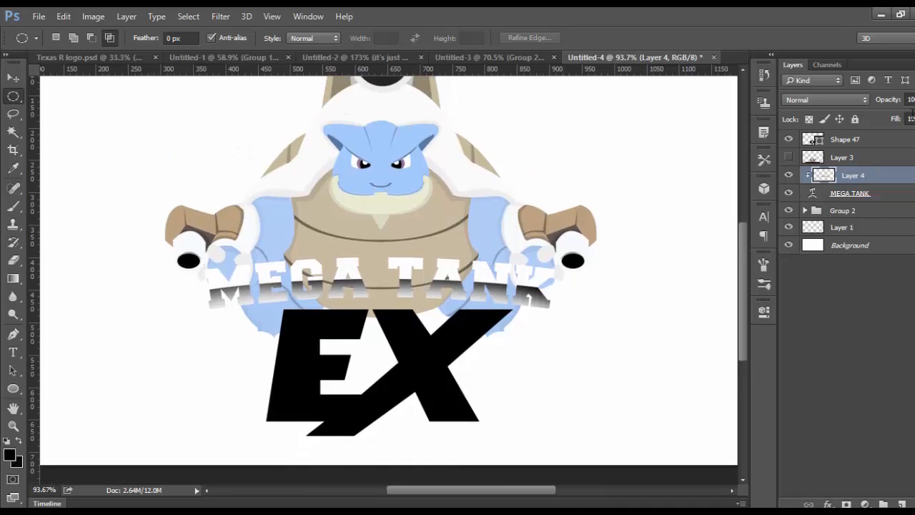
click(914, 99)
drag(914, 118, 871, 123)
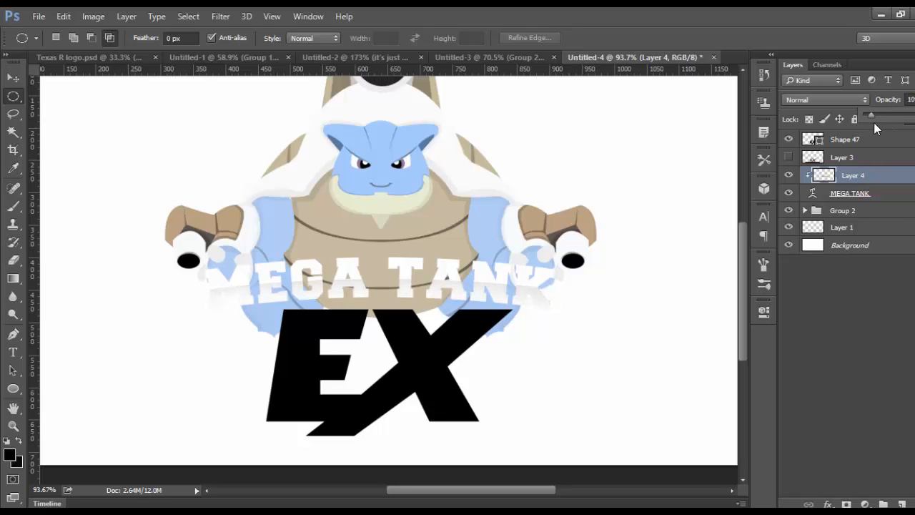
scroll(554, 234, down, 2)
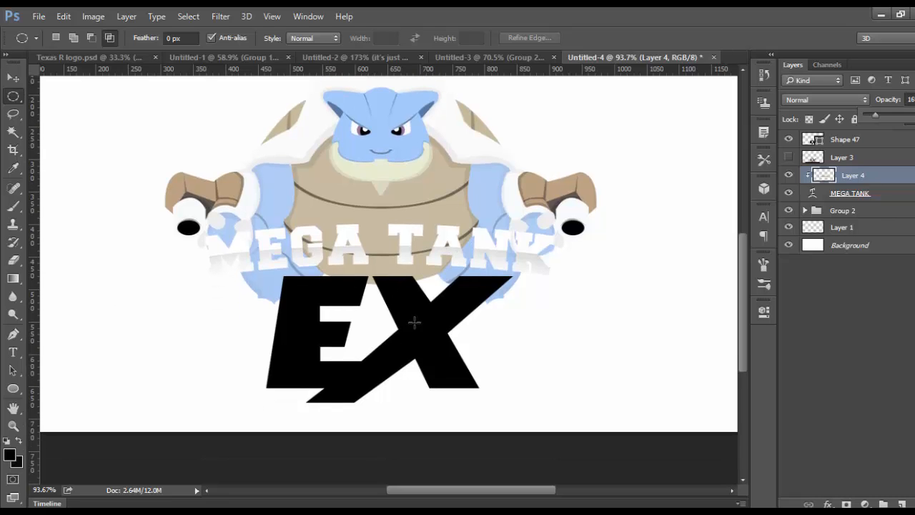
scroll(348, 319, up, 1)
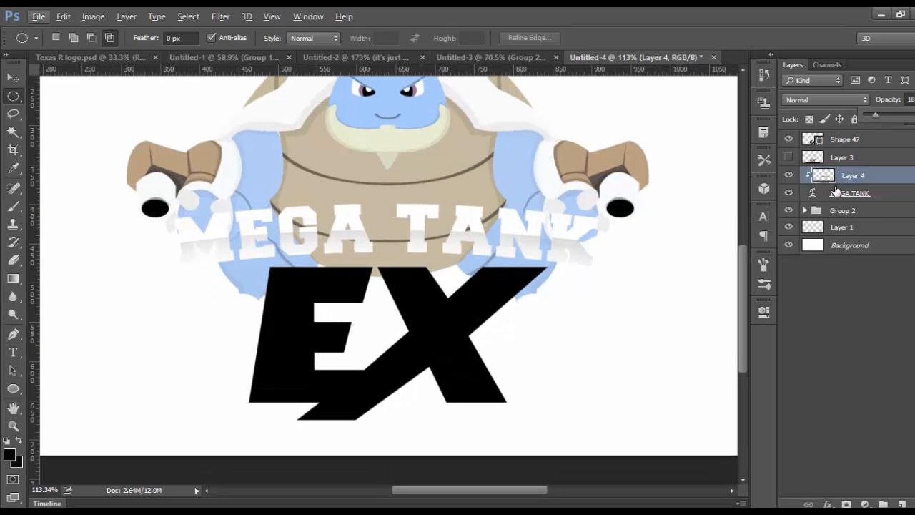
Rasterize the MEGA TANK text and its shading, merge them into one layer, and duplicate the merged layer.
click(837, 193)
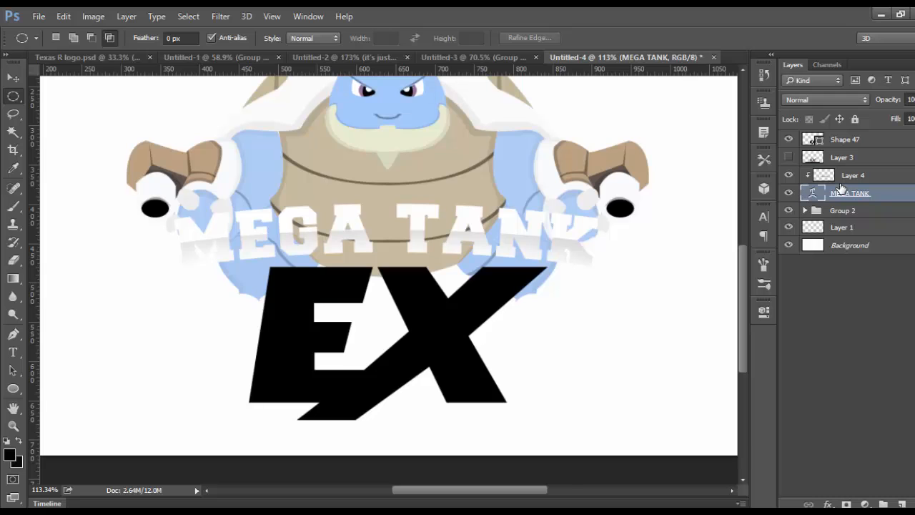
shift+click(844, 177)
right_click(843, 179)
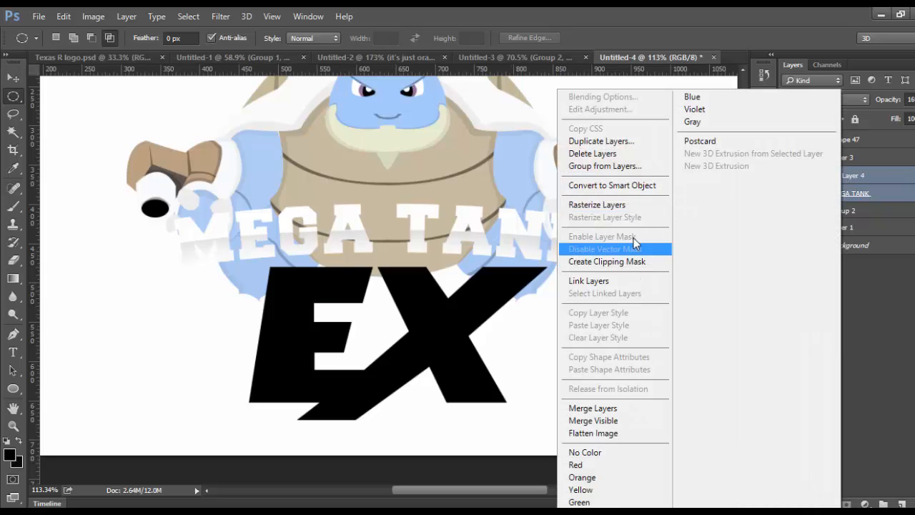
click(640, 206)
right_click(879, 179)
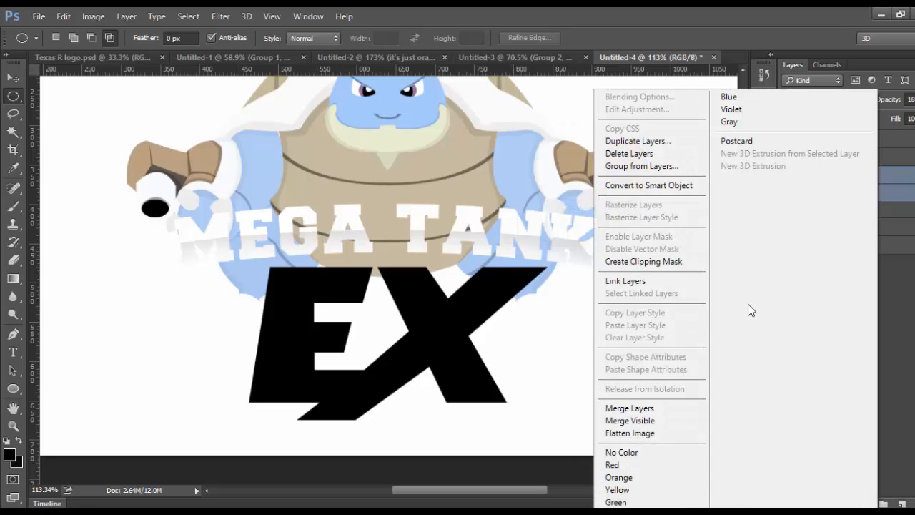
click(618, 409)
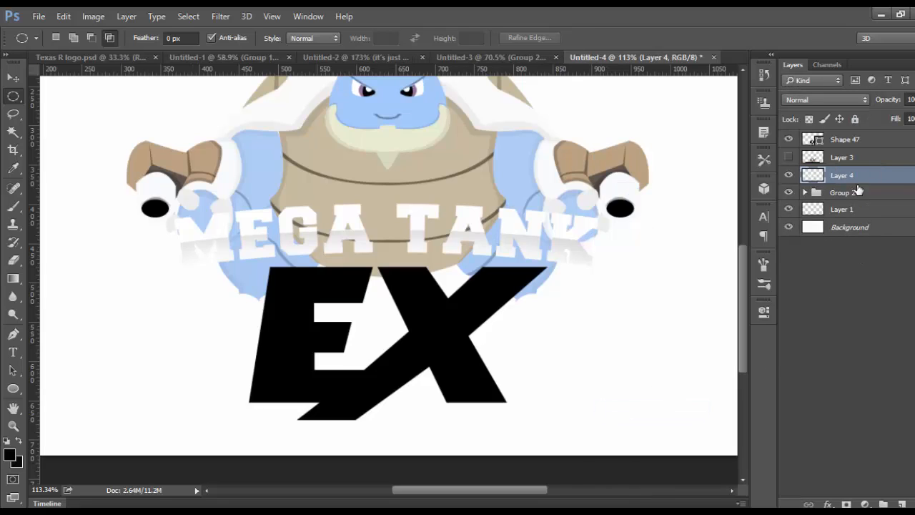
key(ctrl+j)
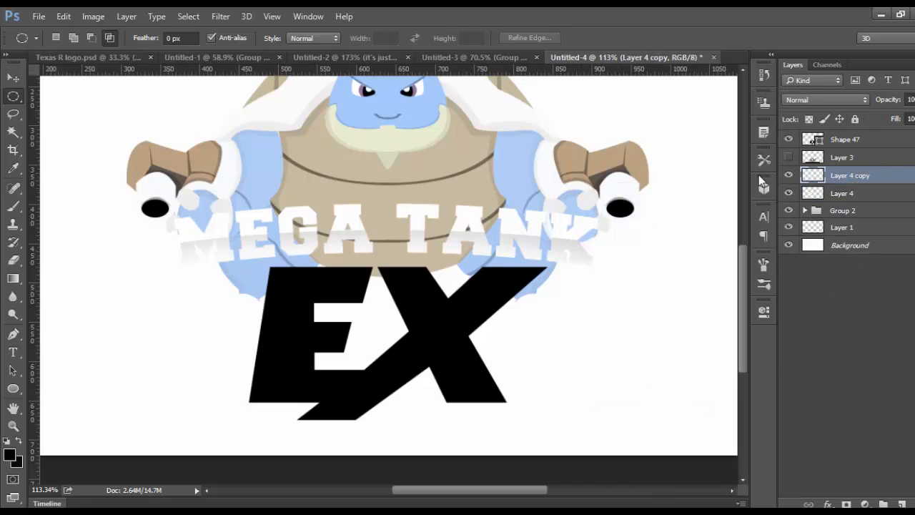
key(ctrl+u)
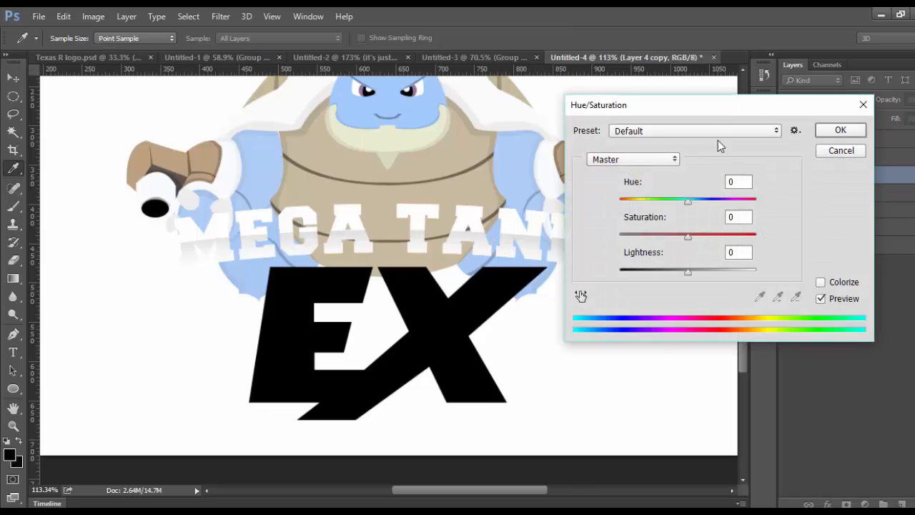
drag(702, 106, 750, 101)
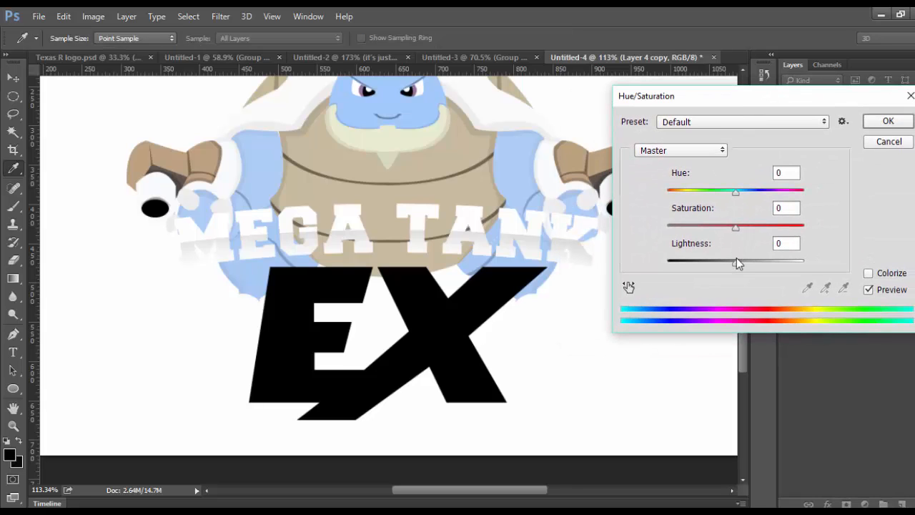
drag(736, 263, 729, 263)
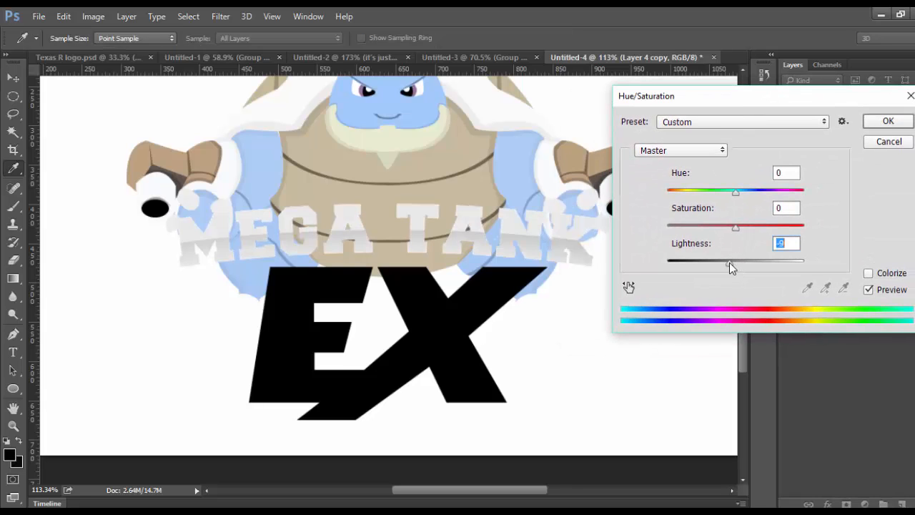
click(874, 143)
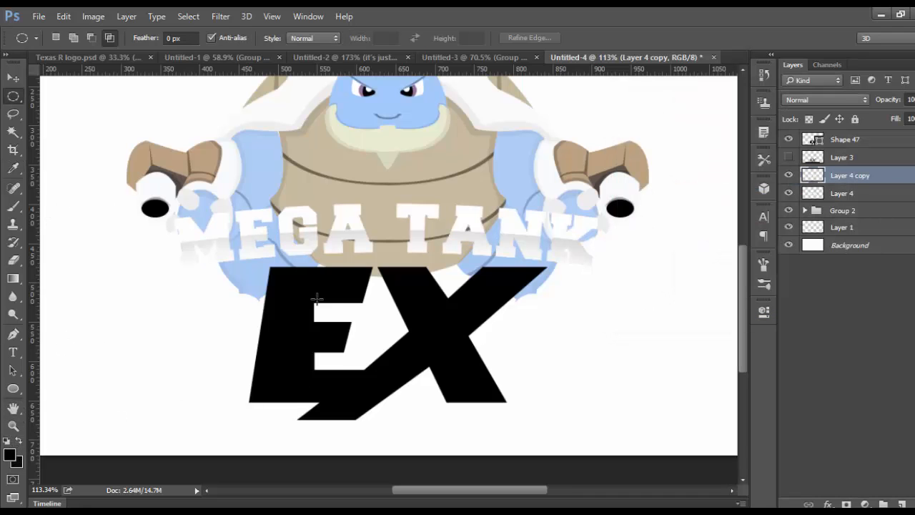
Select the EX shape layer and set the foreground colour to light blue (a2cafa) sampled from Blastoise's head, with the Pen tool active.
click(859, 141)
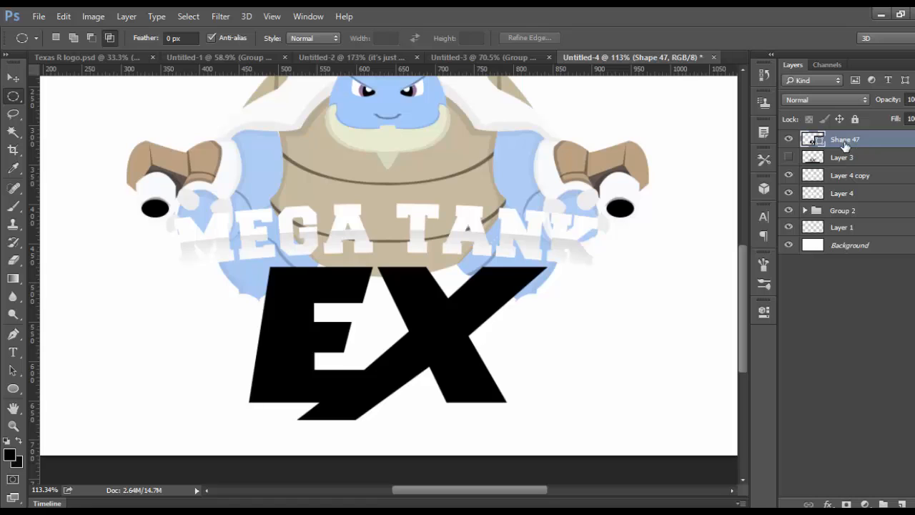
click(788, 139)
click(788, 140)
click(13, 351)
scroll(282, 395, up, 1)
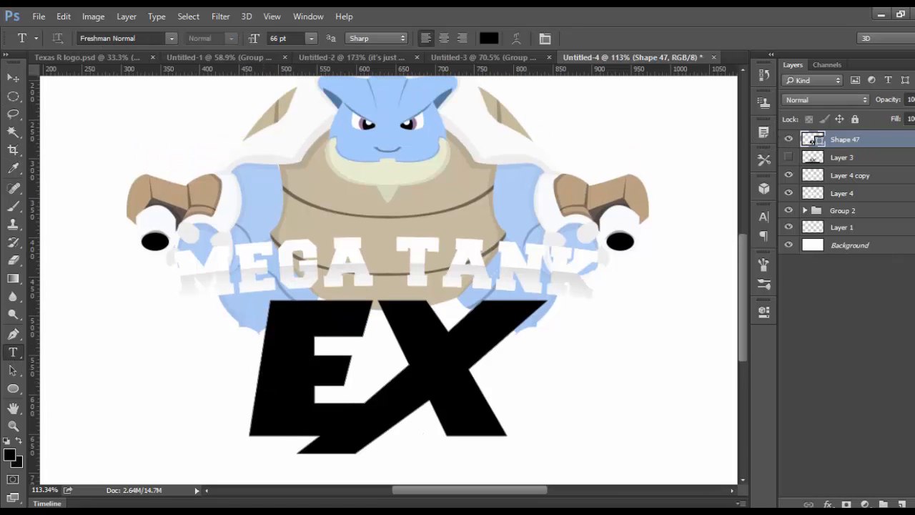
click(13, 332)
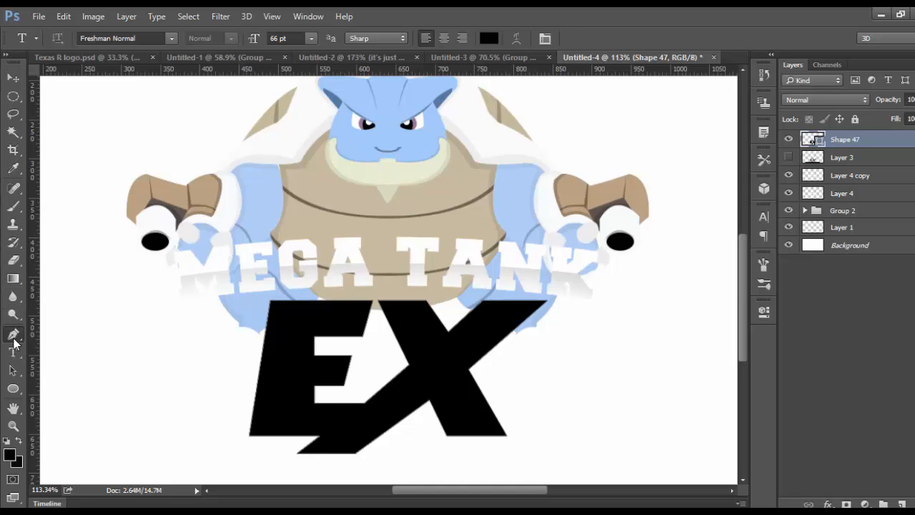
click(10, 454)
click(361, 95)
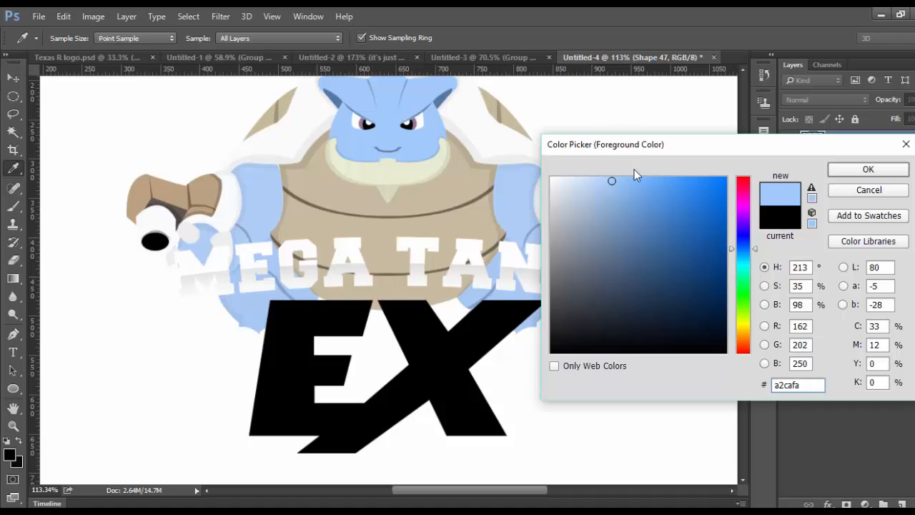
click(835, 173)
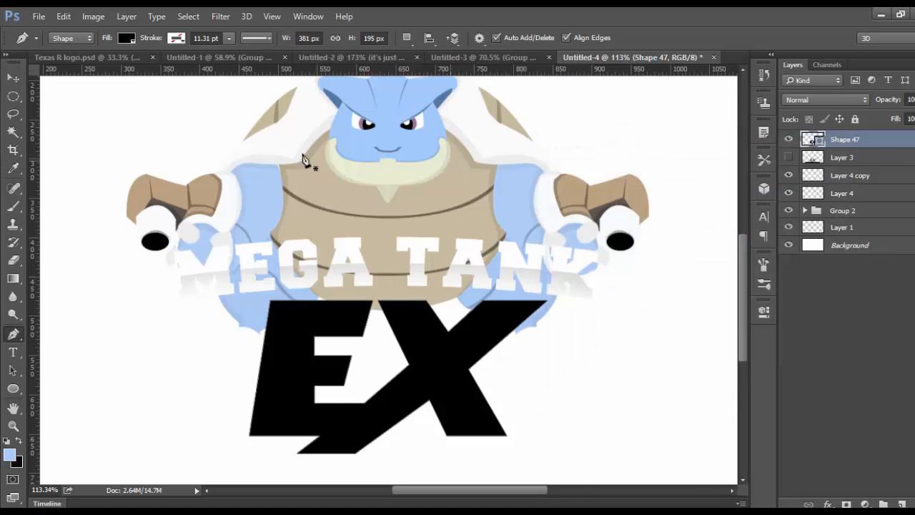
Fill the EX shape beneath the MEGA TANK lettering with the sampled light blue (a2cafa).
click(125, 38)
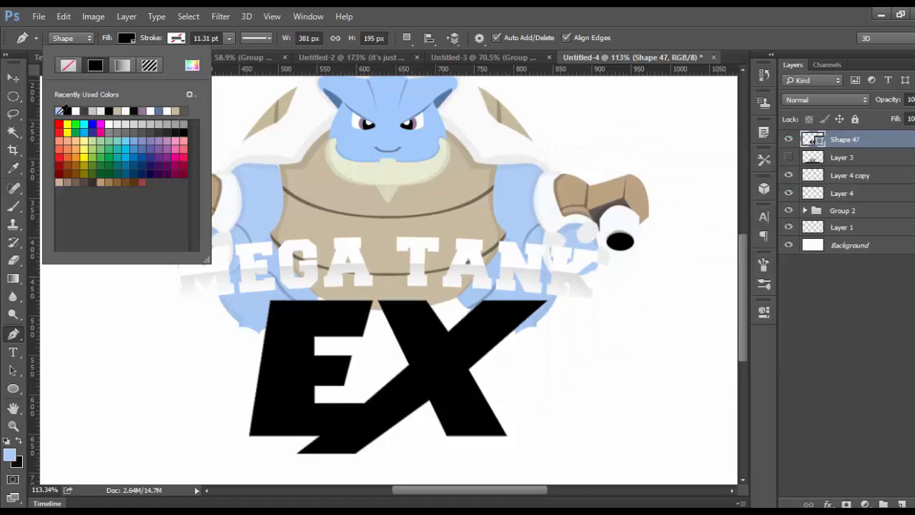
click(60, 111)
click(13, 98)
scroll(327, 198, down, 4)
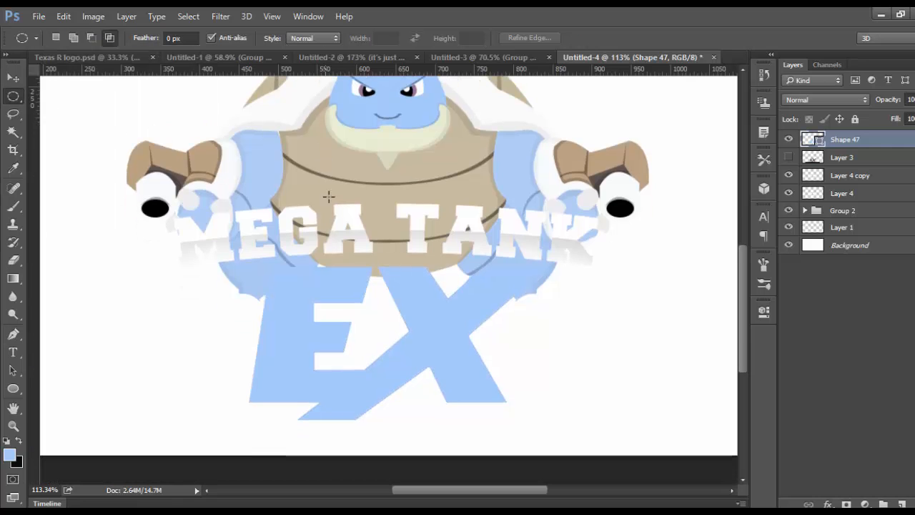
scroll(472, 198, up, 7)
scroll(458, 192, down, 2)
scroll(449, 190, down, 2)
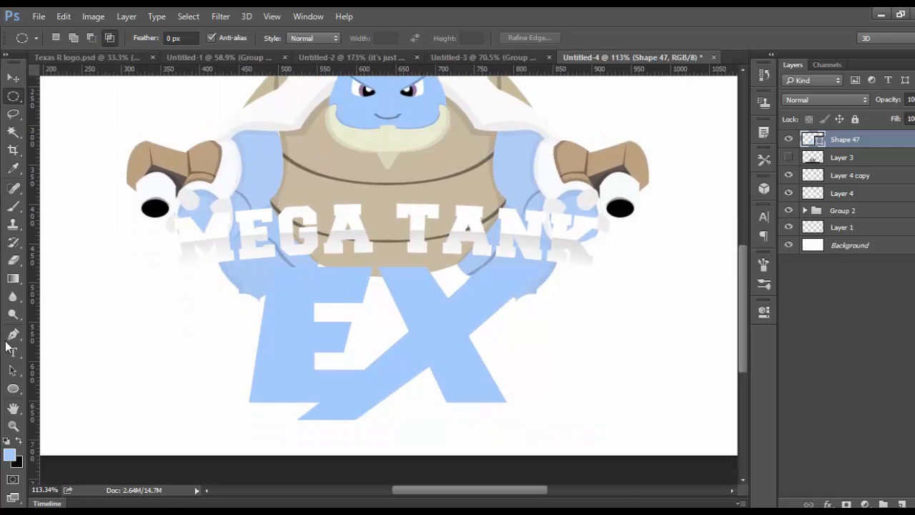
Set the foreground colour to medium blue (5c91d4) and fill the EX shape with it.
click(13, 352)
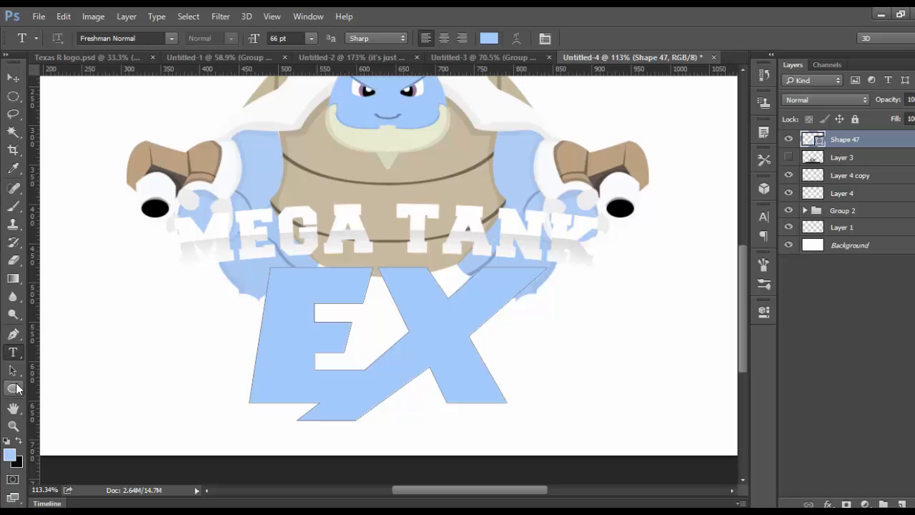
click(9, 454)
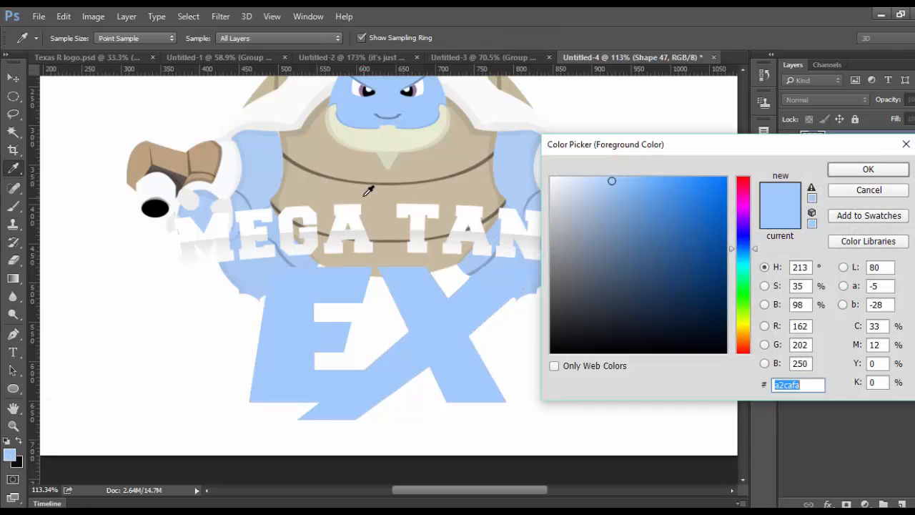
click(285, 161)
click(650, 206)
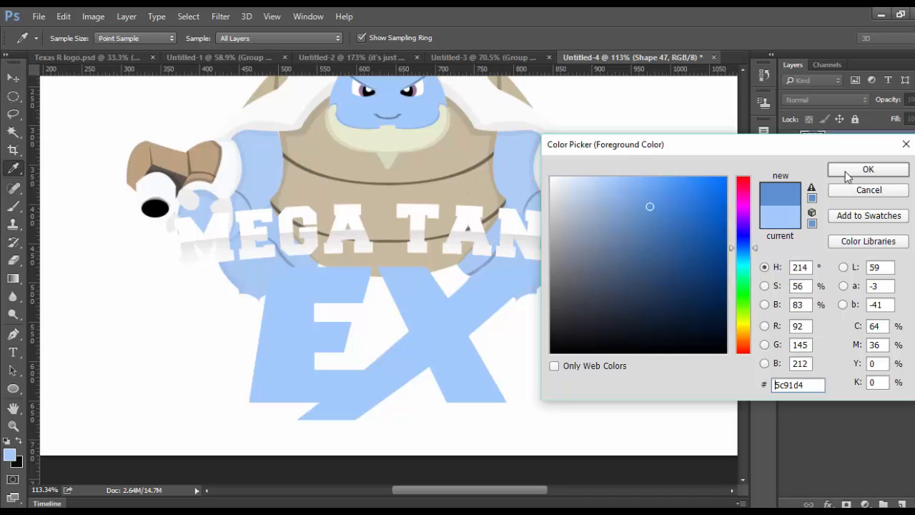
click(851, 173)
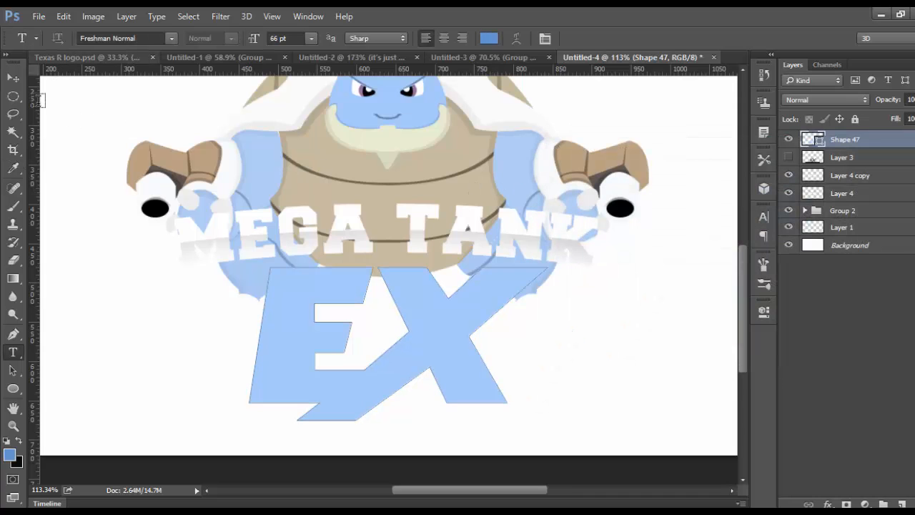
click(13, 334)
click(126, 38)
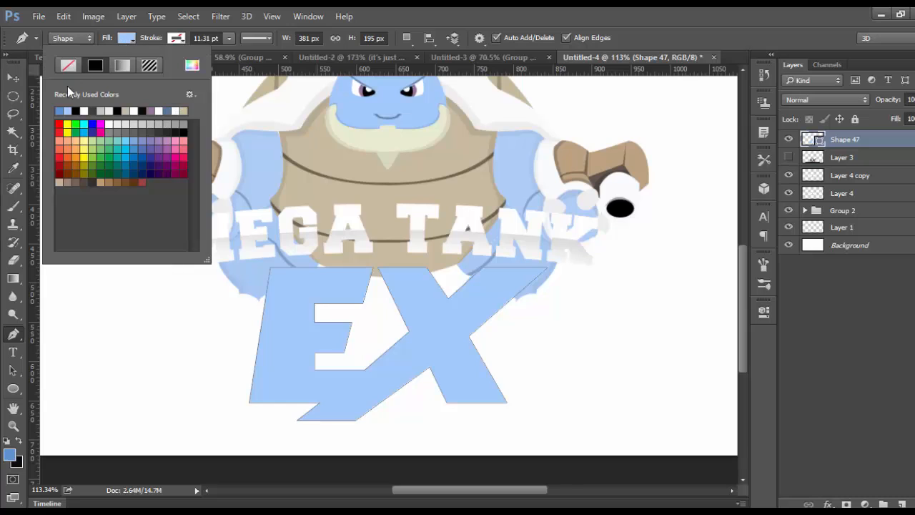
click(63, 109)
click(20, 98)
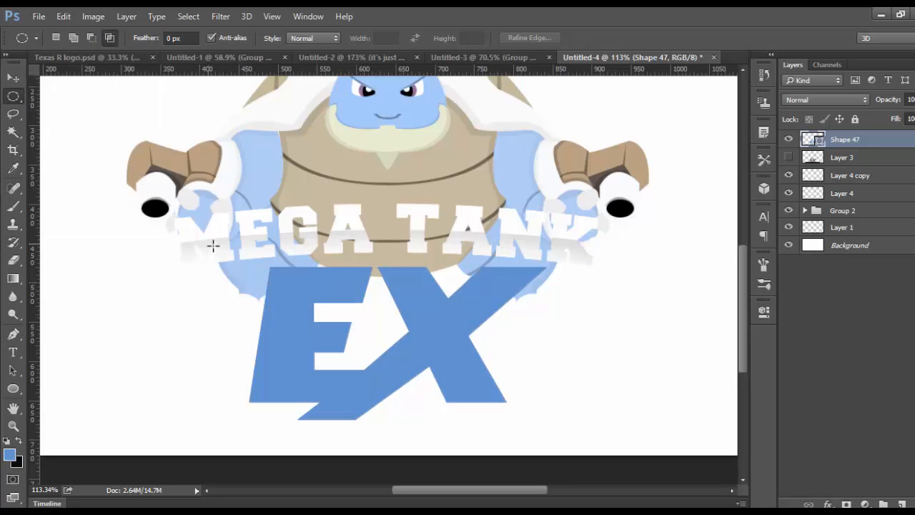
Examine how the recoloured EX lettering looks beneath MEGA TANK and against the whole Blastoise artwork.
scroll(214, 245, up, 7)
scroll(214, 246, down, 8)
scroll(213, 245, down, 4)
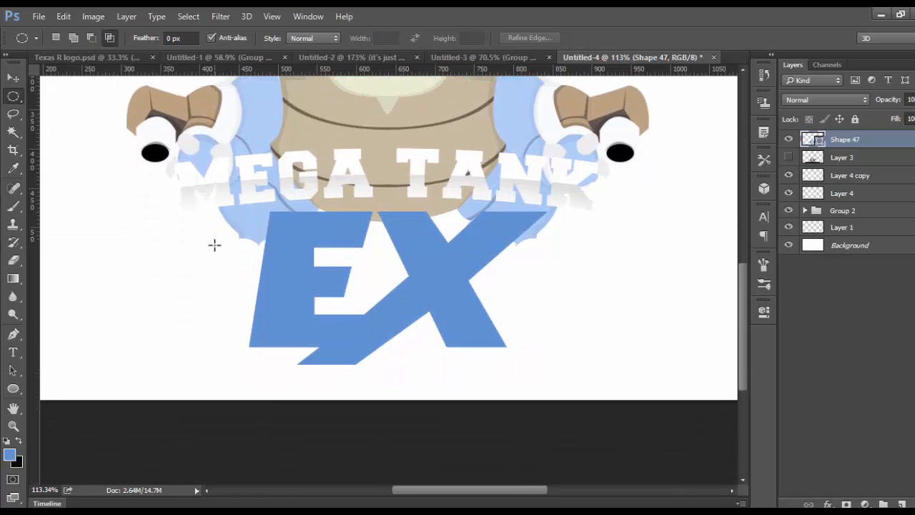
scroll(414, 337, up, 7)
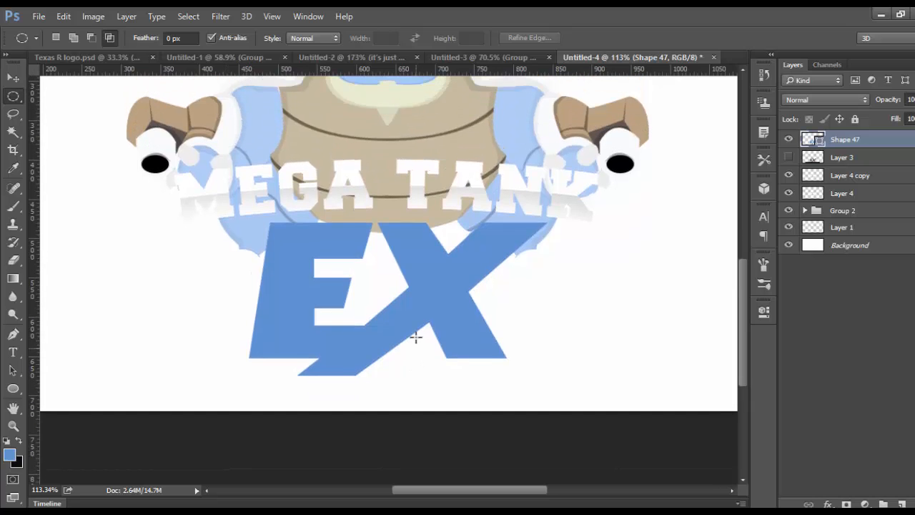
scroll(415, 337, down, 5)
scroll(155, 341, up, 2)
scroll(156, 342, down, 1)
scroll(156, 342, down, 3)
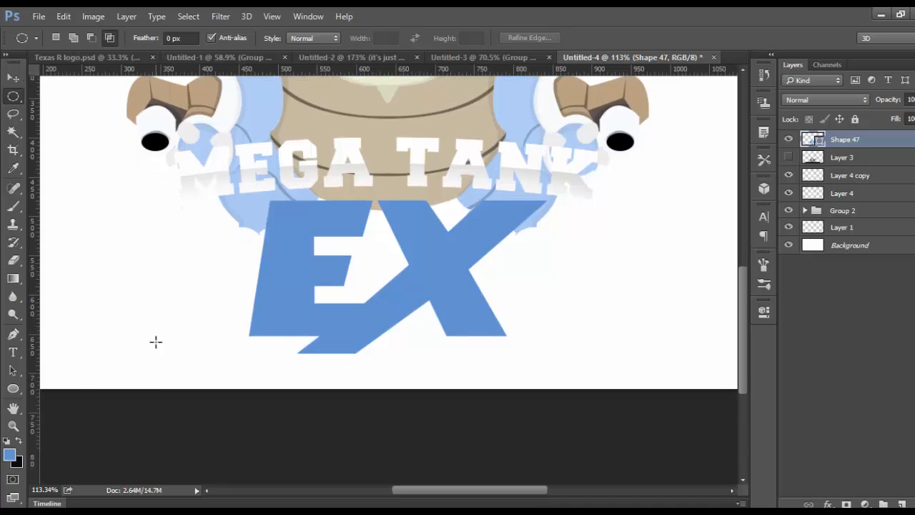
scroll(156, 342, up, 2)
scroll(156, 342, down, 2)
scroll(156, 342, up, 8)
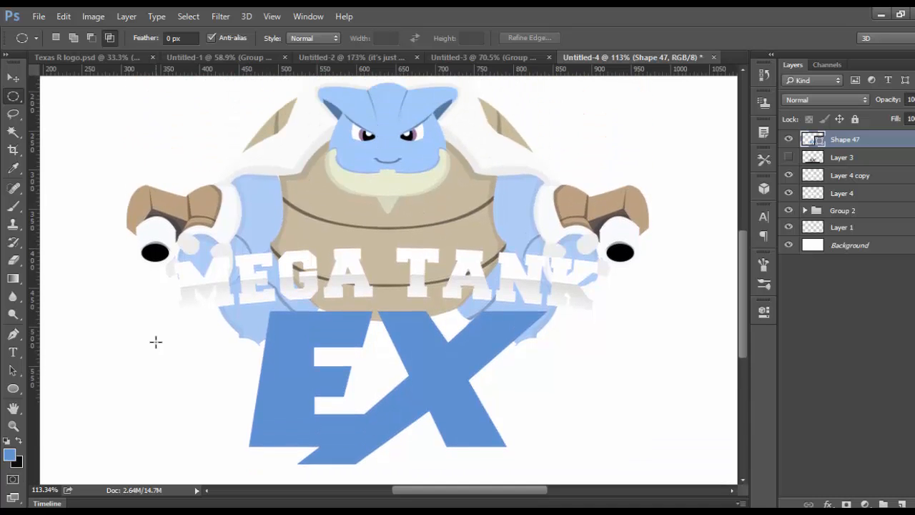
scroll(156, 341, down, 5)
scroll(156, 342, up, 5)
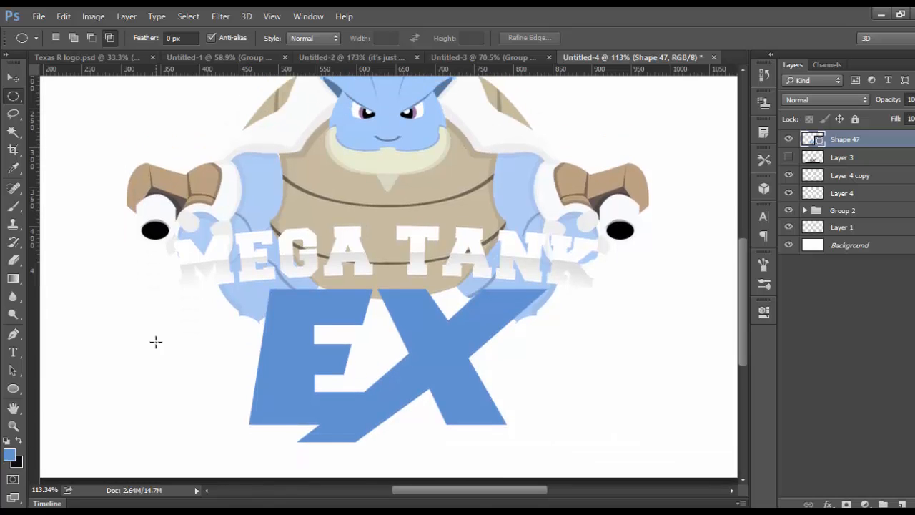
scroll(156, 342, down, 6)
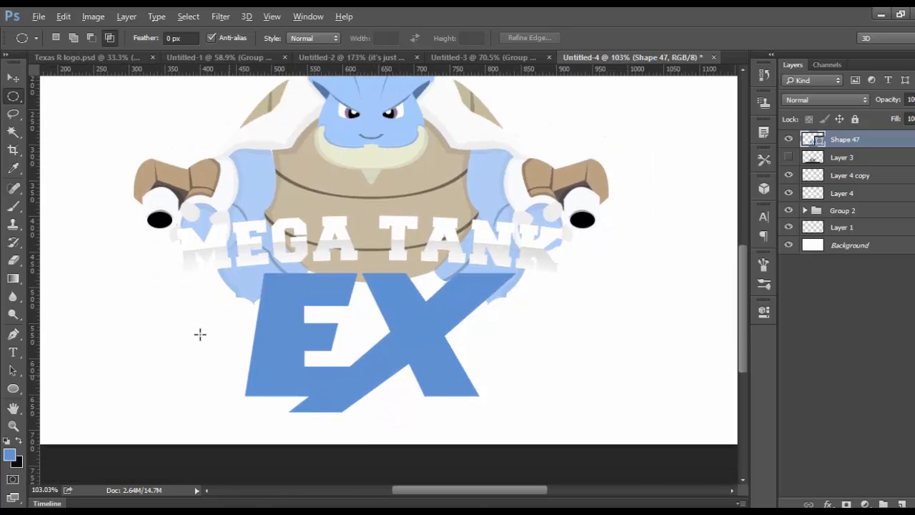
scroll(371, 411, down, 3)
scroll(371, 411, up, 5)
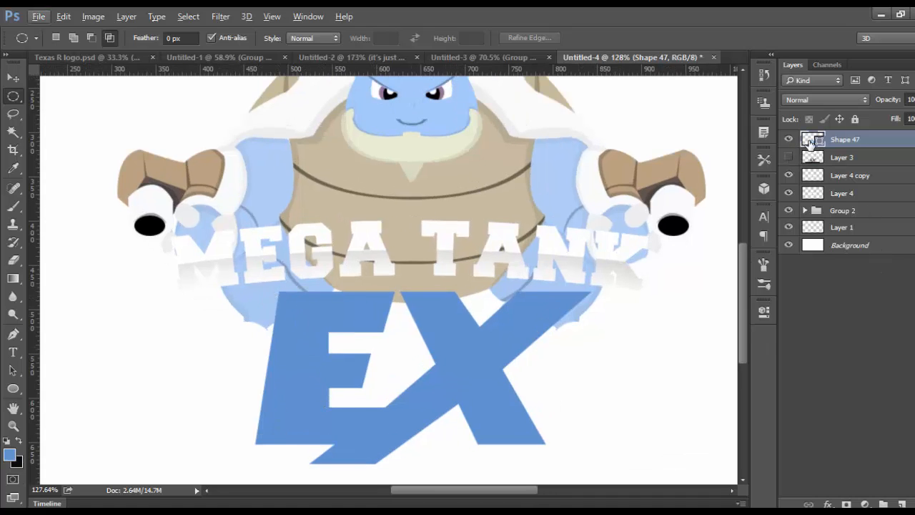
Draw a rectangular selection over the outer slanted edge of the E and rasterize the EX shape layer.
right_click(13, 98)
click(57, 93)
scroll(209, 246, down, 2)
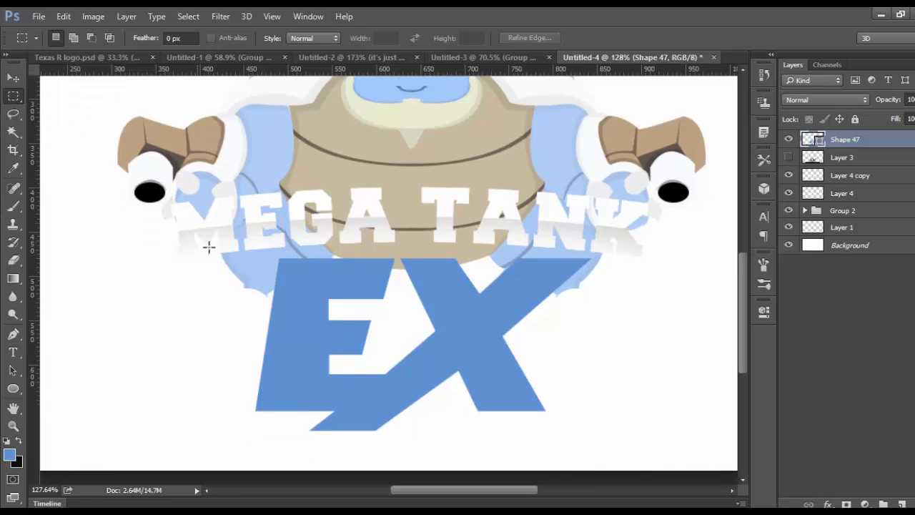
scroll(208, 247, down, 1)
drag(153, 206, 280, 405)
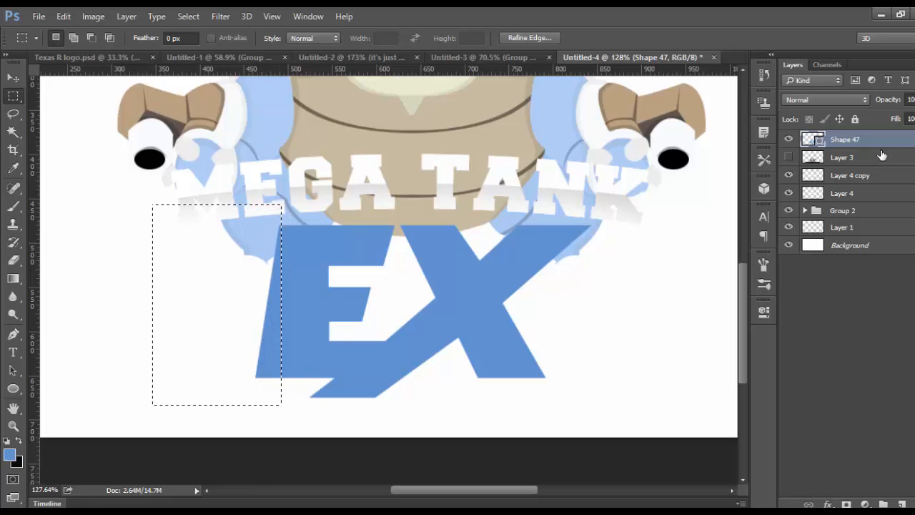
right_click(851, 143)
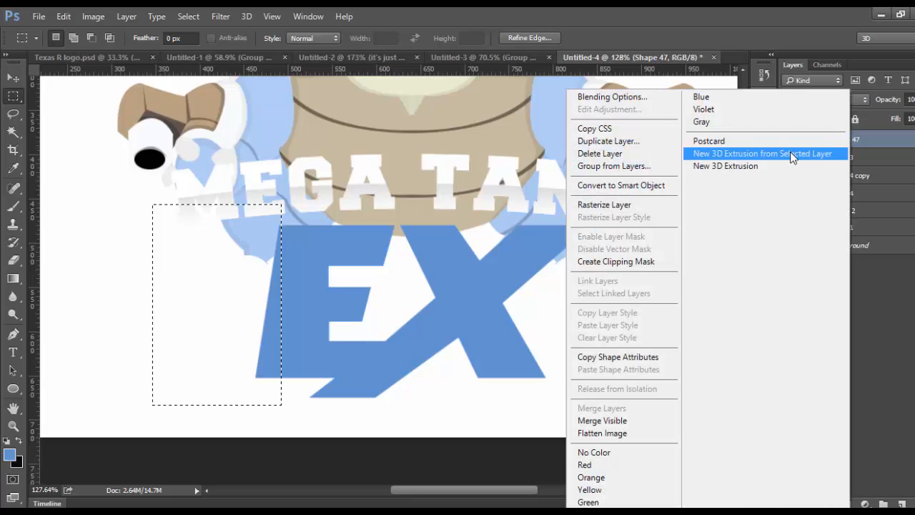
click(633, 207)
Try to straighten the outer edge of the E by deleting the selected slanted area, and undo the change.
key(Delete)
key(ctrl+d)
scroll(401, 203, down, 2)
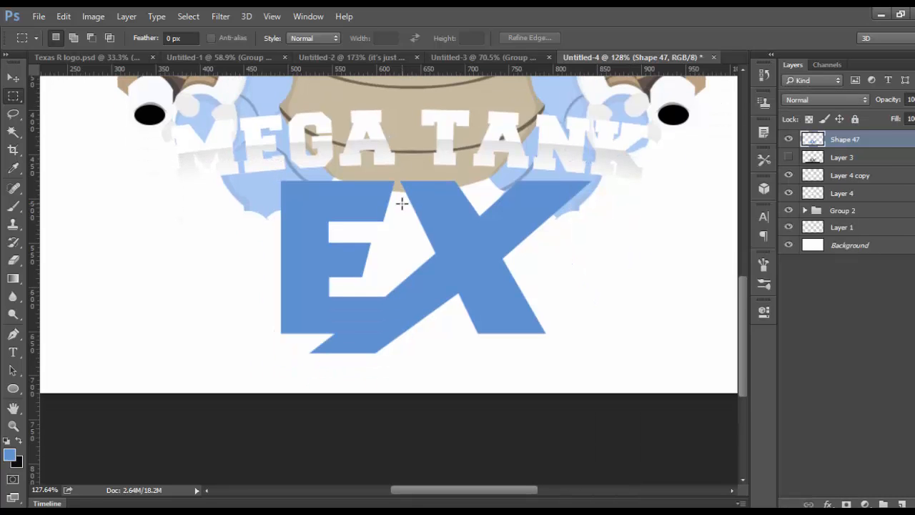
scroll(402, 203, down, 4)
scroll(402, 203, up, 1)
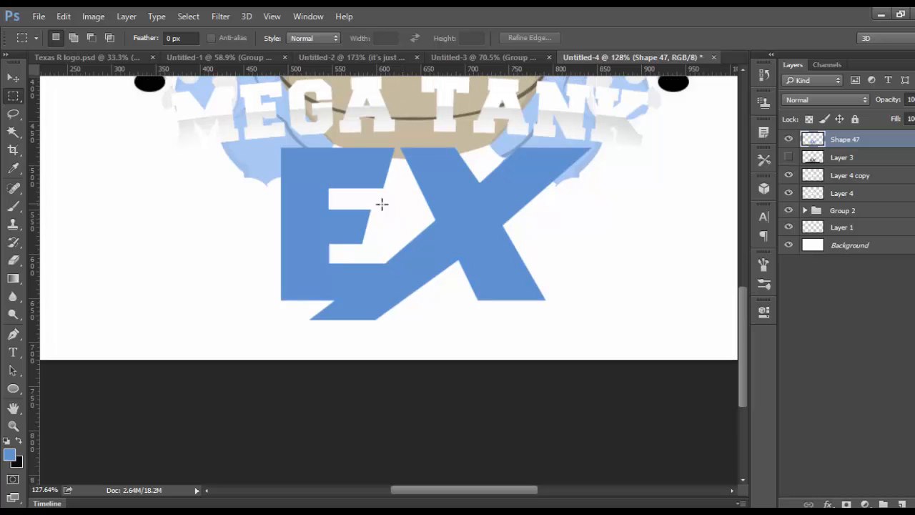
key(ctrl+z)
Try to trim the E's outer edge with a narrower rectangular selection, undo the cut and clear the selection.
drag(201, 135, 278, 385)
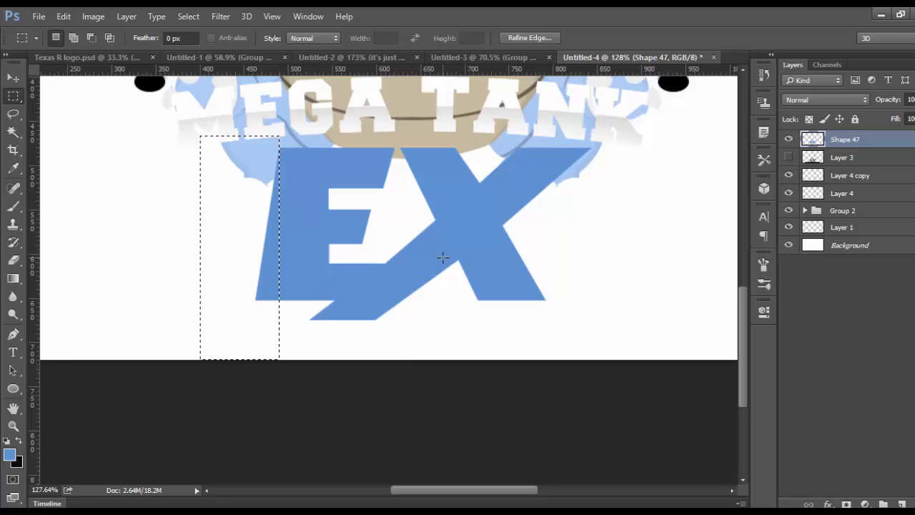
key(Delete)
key(ctrl+d)
scroll(411, 260, down, 1)
scroll(411, 259, up, 4)
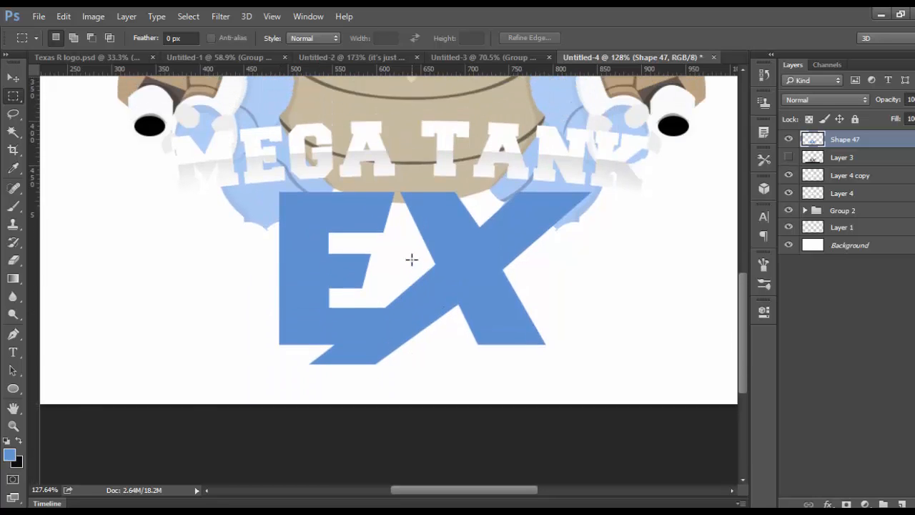
scroll(411, 260, down, 2)
key(ctrl+alt+z)
key(ctrl+alt+z)
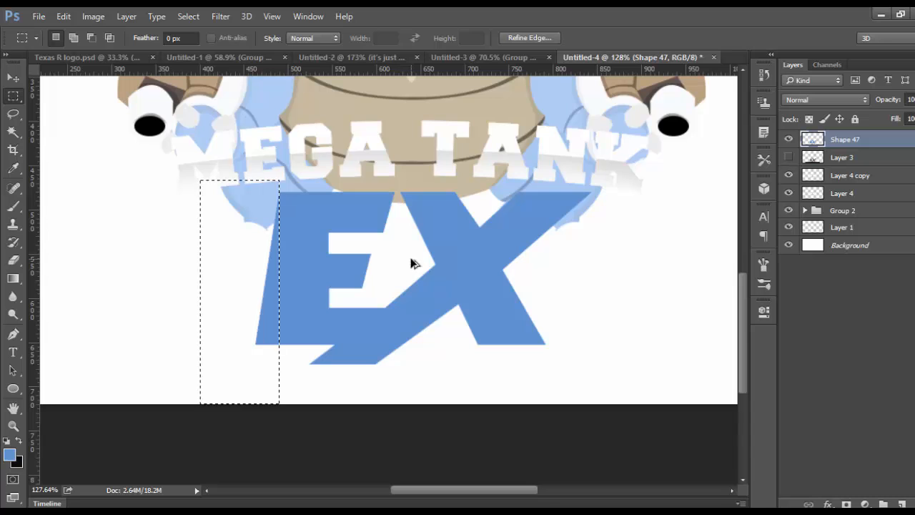
key(ctrl+d)
Set the Pen tool to Path mode and place the first anchor at the upper inner corner of the E's upper notch.
scroll(226, 239, up, 4)
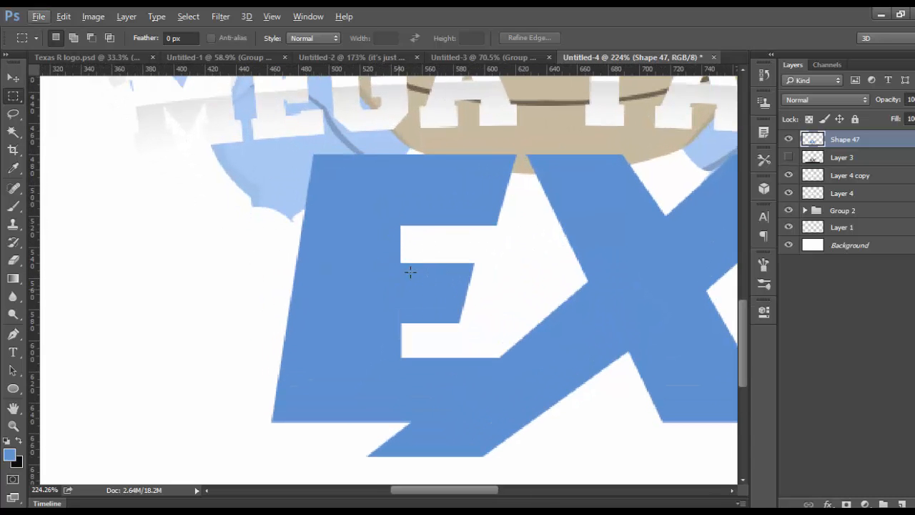
scroll(324, 340, down, 1)
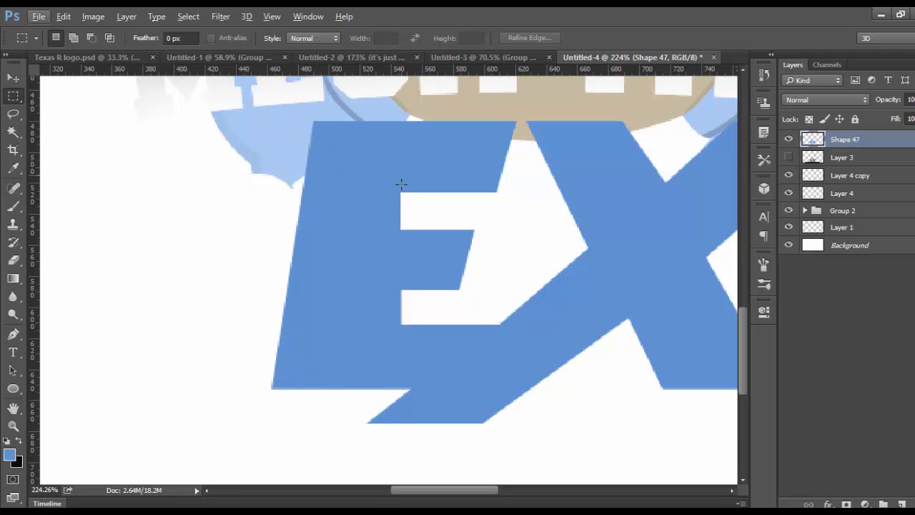
click(9, 342)
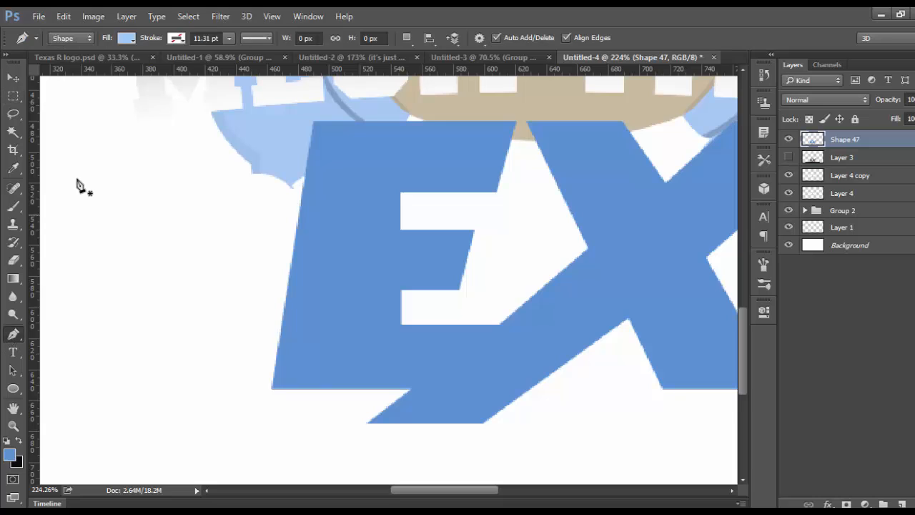
click(83, 36)
click(65, 63)
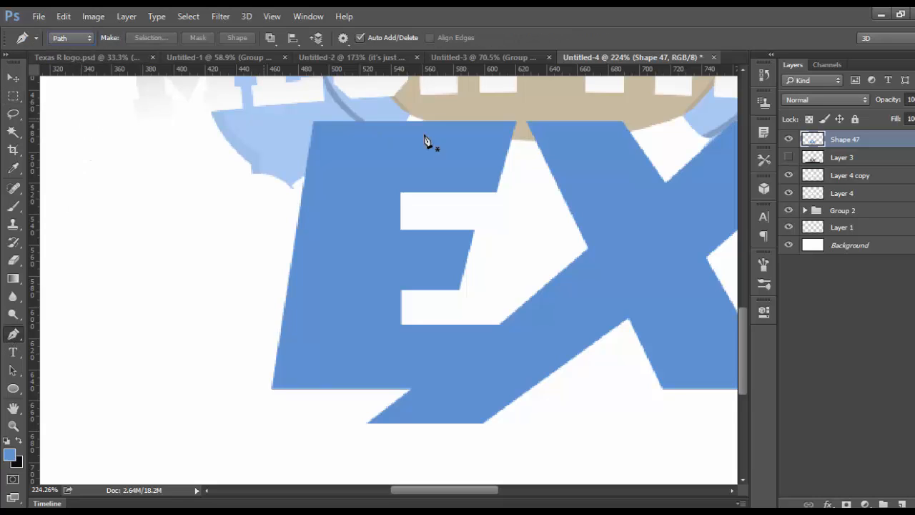
click(400, 193)
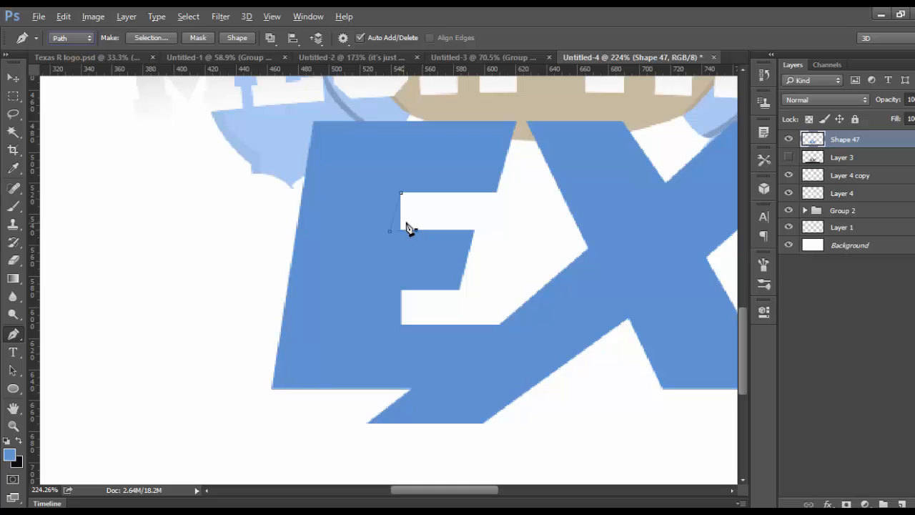
Try to continue the path down the inner edge of the E's upper notch, and undo the added points.
key(alt)
key(alt)
key(alt)
click(15, 77)
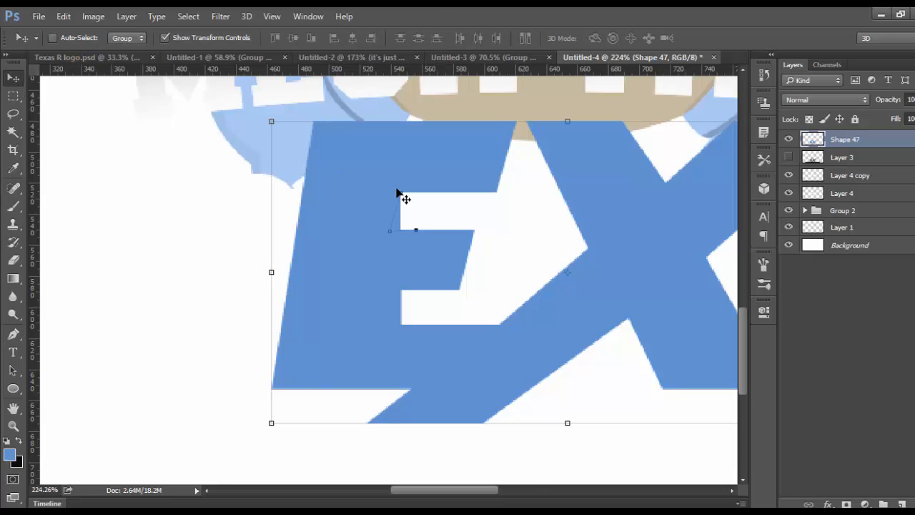
scroll(402, 196, up, 4)
scroll(193, 257, up, 1)
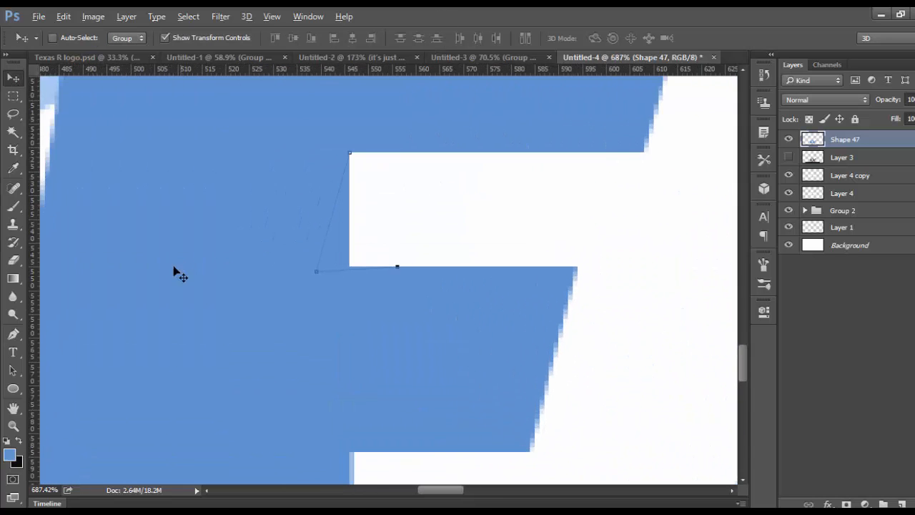
key(alt)
scroll(98, 243, down, 2)
scroll(97, 244, up, 1)
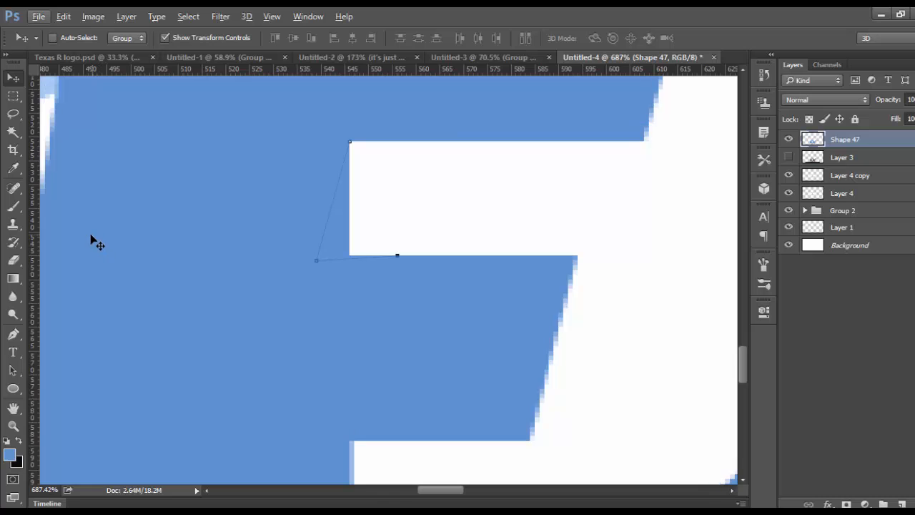
key(ctrl+alt+z)
key(ctrl+alt+z)
Outline a slanted wedge along the inner edge of the E's upper notch with the Pen tool, convert it to a selection and delete it.
click(13, 334)
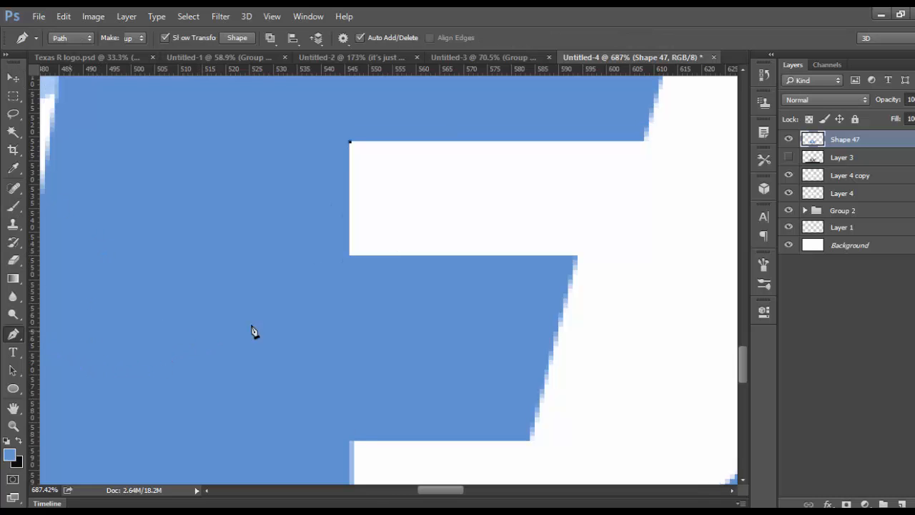
click(325, 256)
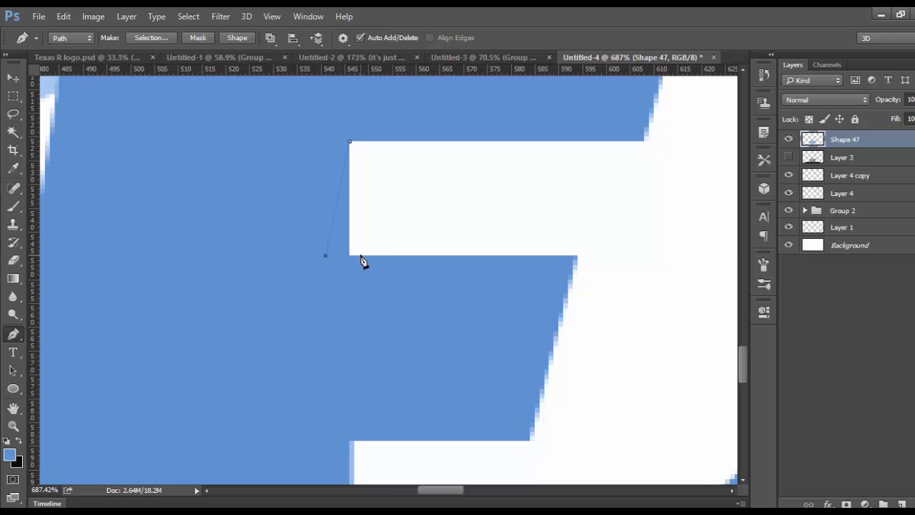
click(350, 142)
right_click(352, 204)
click(381, 255)
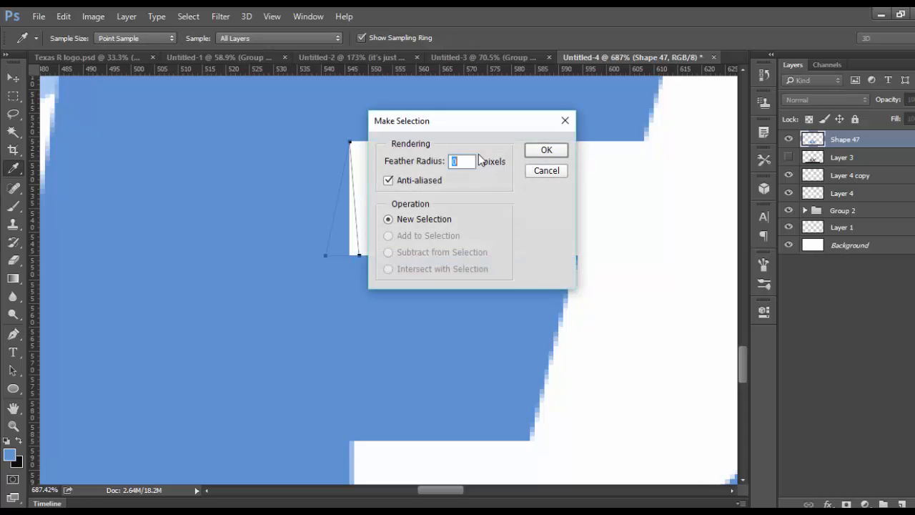
click(530, 153)
scroll(446, 199, down, 6)
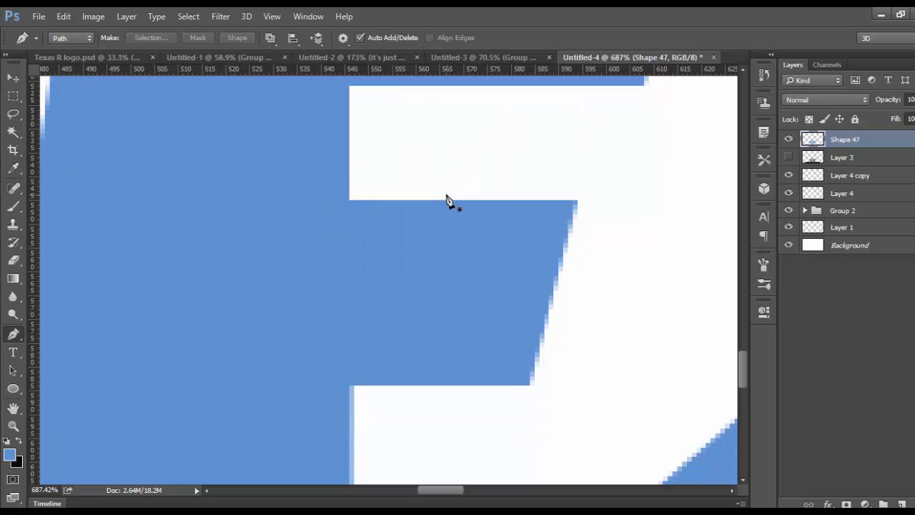
key(Delete)
key(ctrl+d)
Draw a closed Pen path around the inner edge of the E's lower notch, slanting its far side to match the letter.
scroll(445, 200, down, 1)
scroll(429, 214, down, 5)
scroll(390, 258, up, 4)
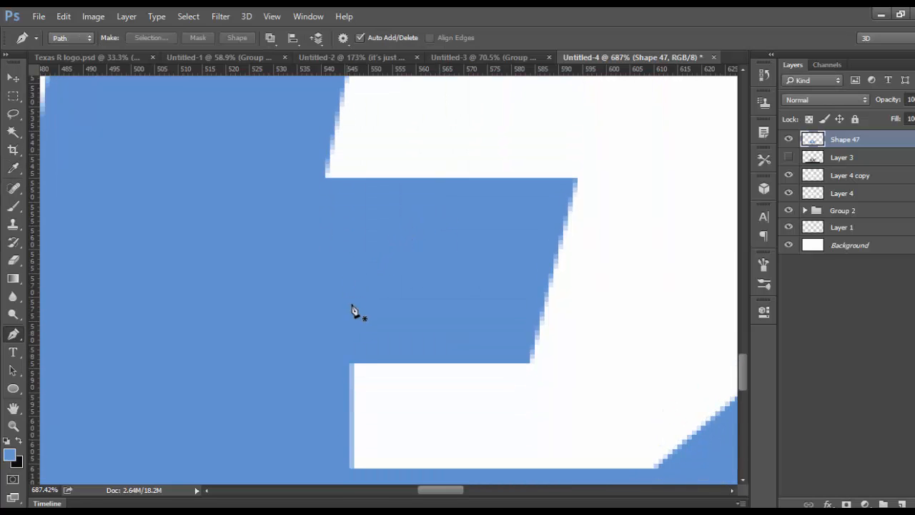
click(351, 363)
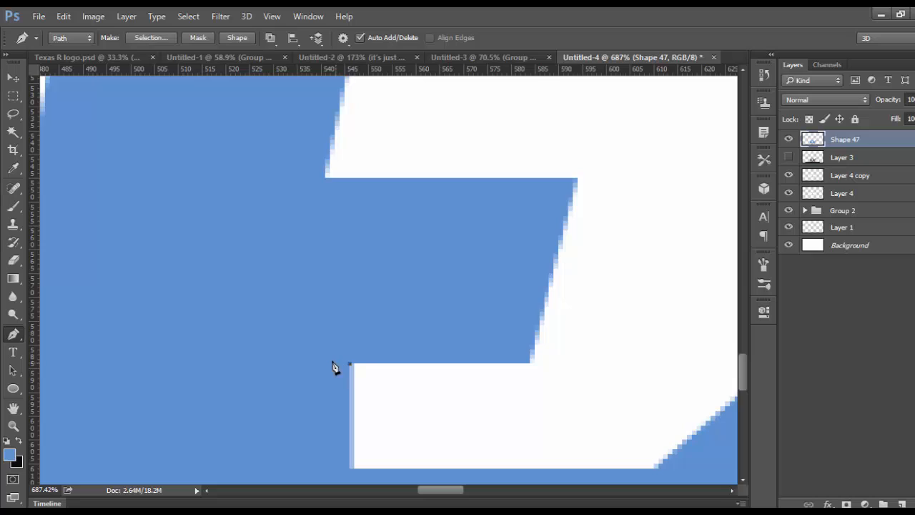
click(287, 364)
scroll(279, 393, down, 4)
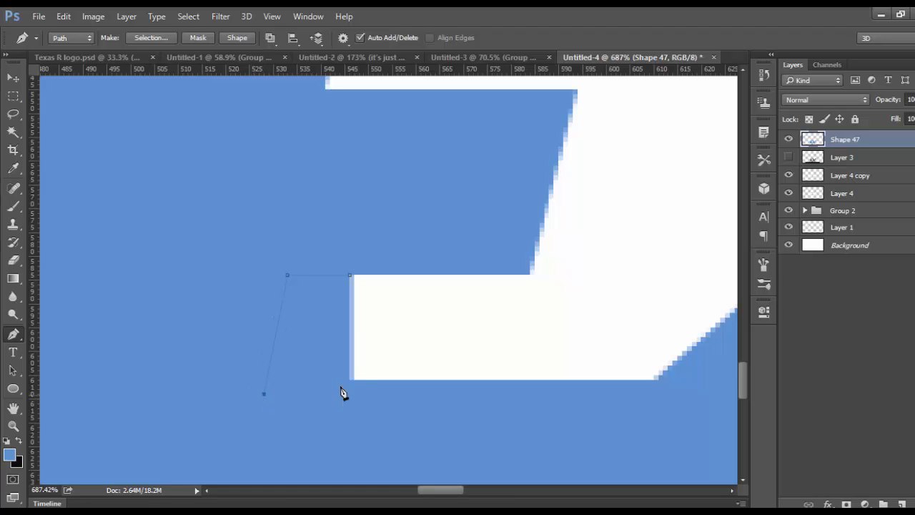
scroll(321, 403, up, 2)
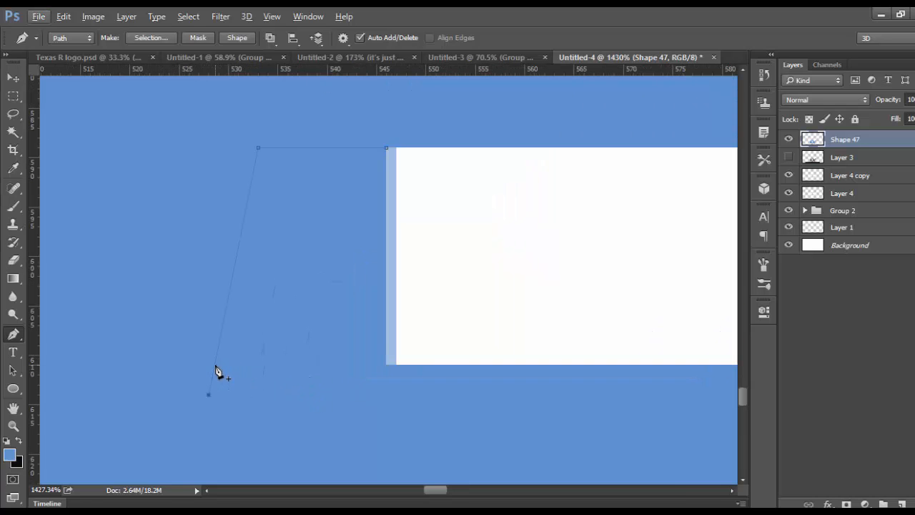
key(ctrl+alt+z)
click(436, 365)
click(387, 150)
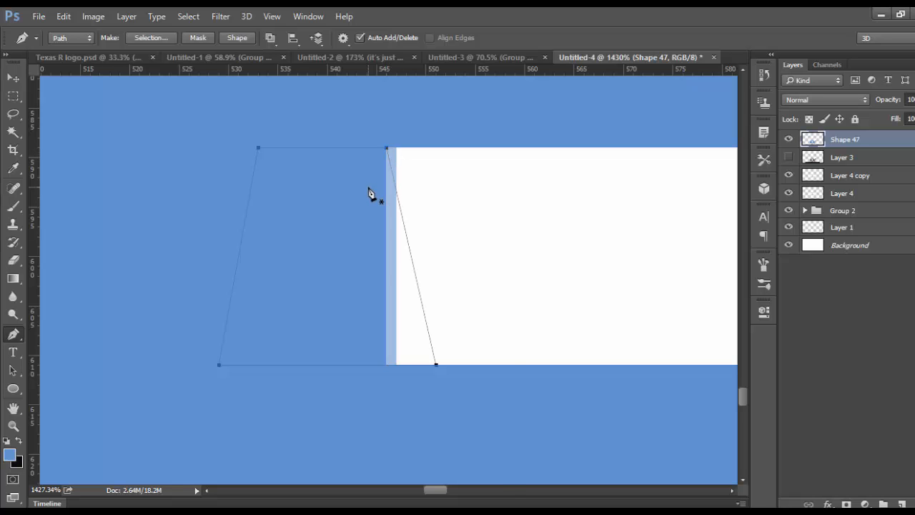
Convert the lower notch path to a selection, delete the blue area inside it and clear the selection.
right_click(369, 189)
click(392, 245)
click(546, 150)
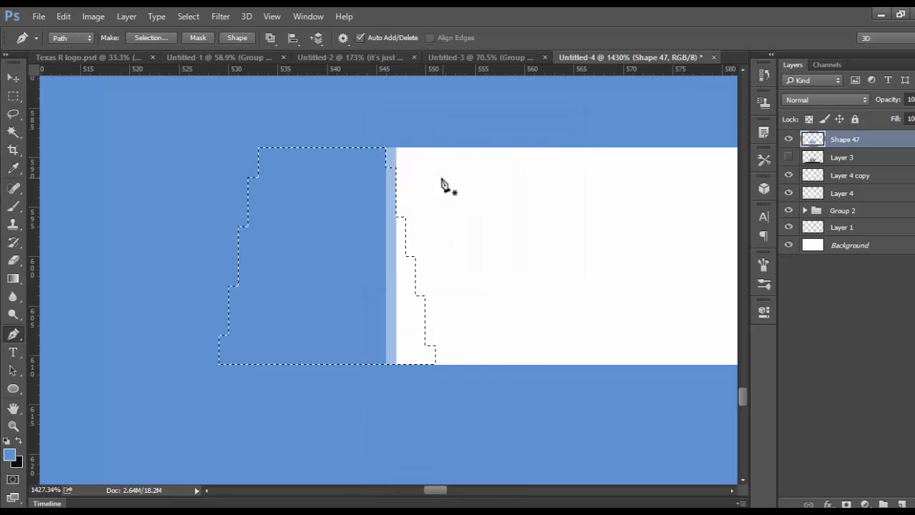
key(Delete)
key(ctrl+d)
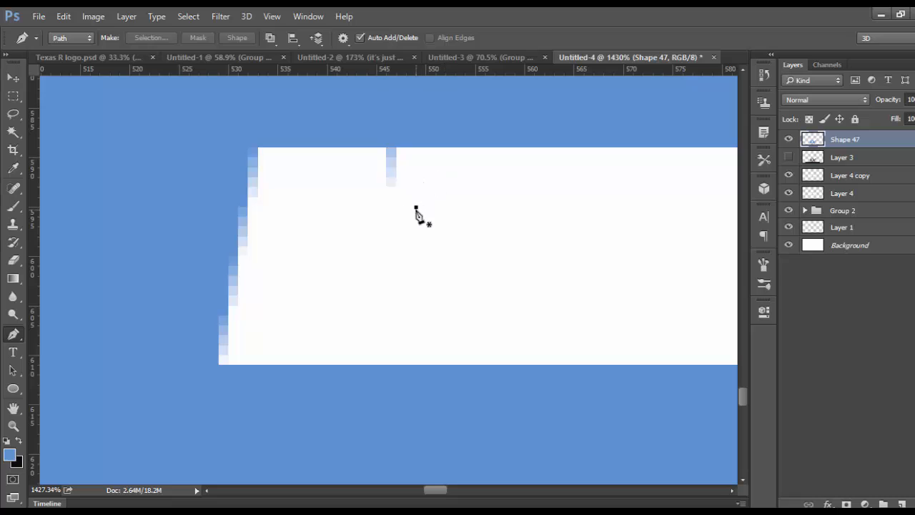
Outline the leftover blue sliver in the E's lower notch with the Pen tool and select it to erase it.
drag(417, 207, 380, 206)
click(347, 187)
click(356, 147)
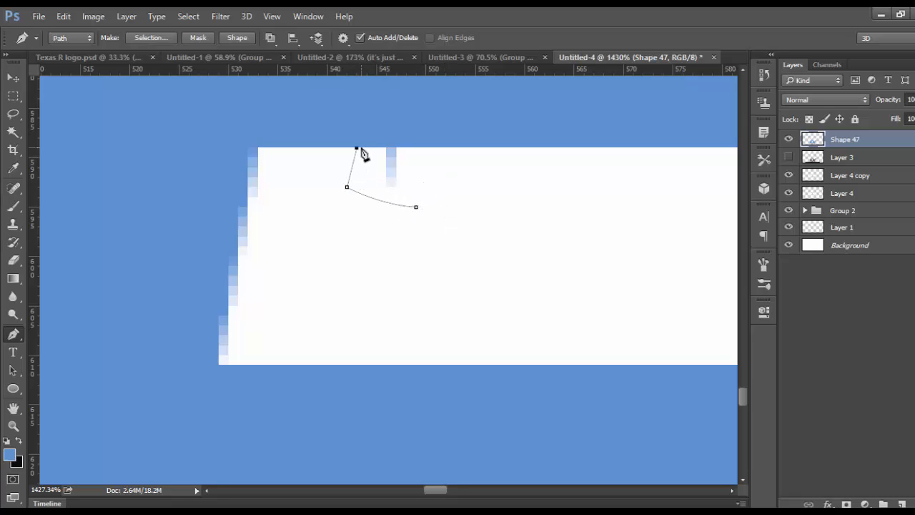
click(424, 149)
click(417, 207)
right_click(414, 186)
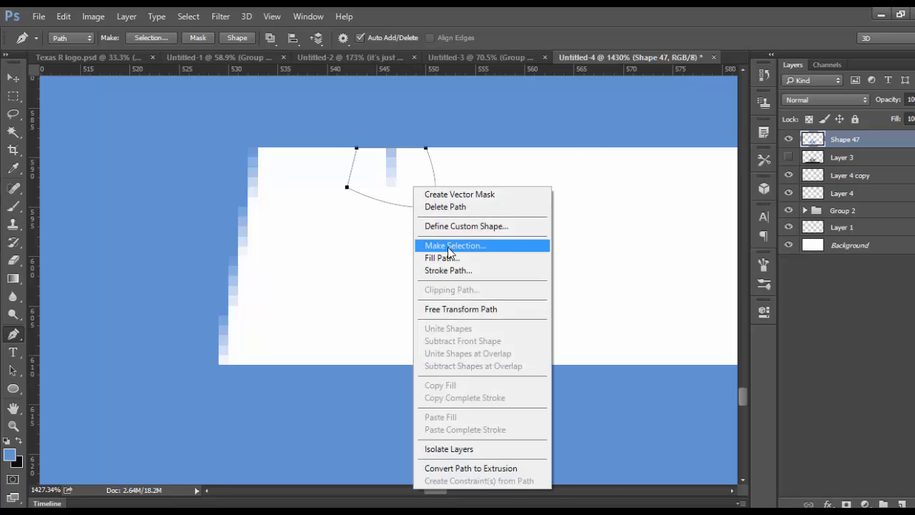
click(451, 246)
click(543, 153)
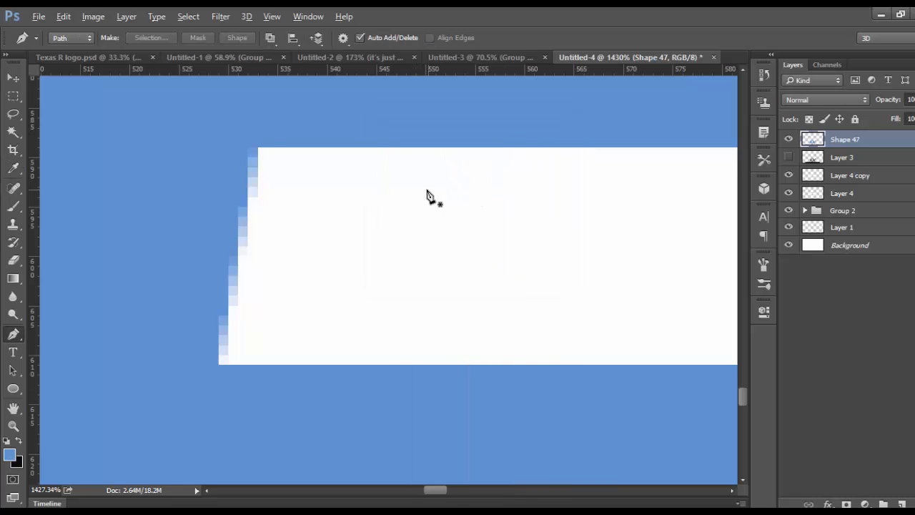
Add a new layer above Shape 47 and draw a wide elliptical selection over the lower half of the EX.
scroll(429, 198, down, 10)
scroll(481, 213, up, 5)
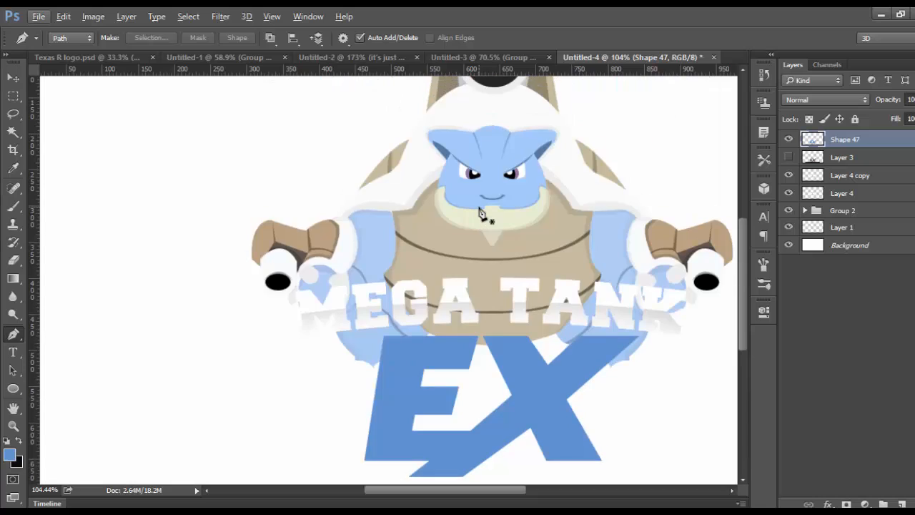
scroll(481, 214, up, 1)
scroll(469, 240, down, 2)
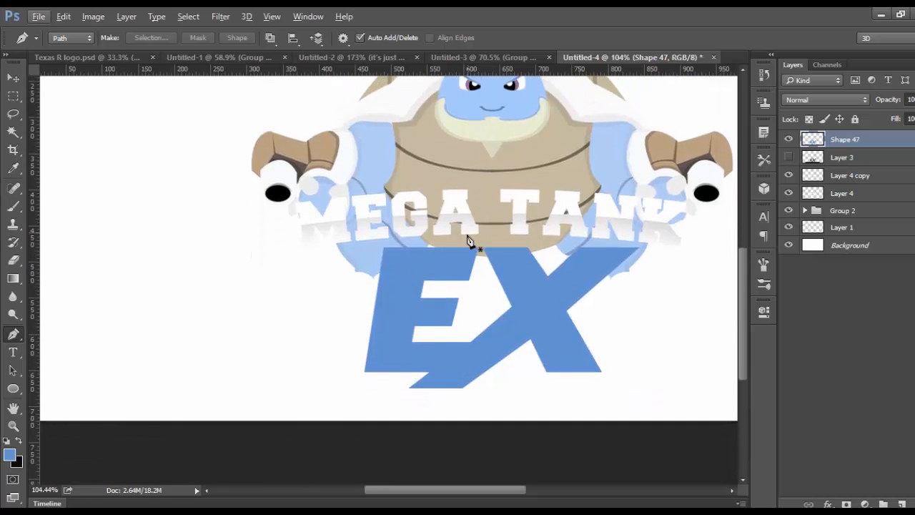
click(901, 503)
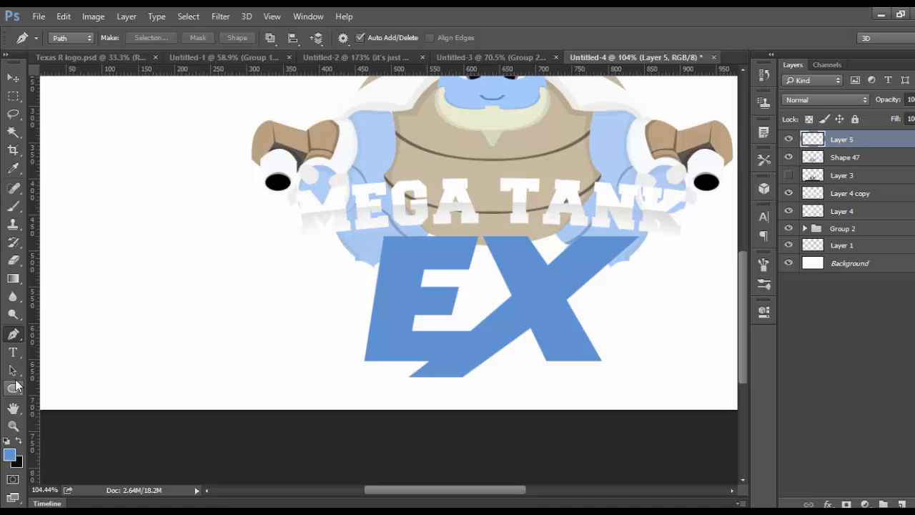
click(15, 100)
click(46, 107)
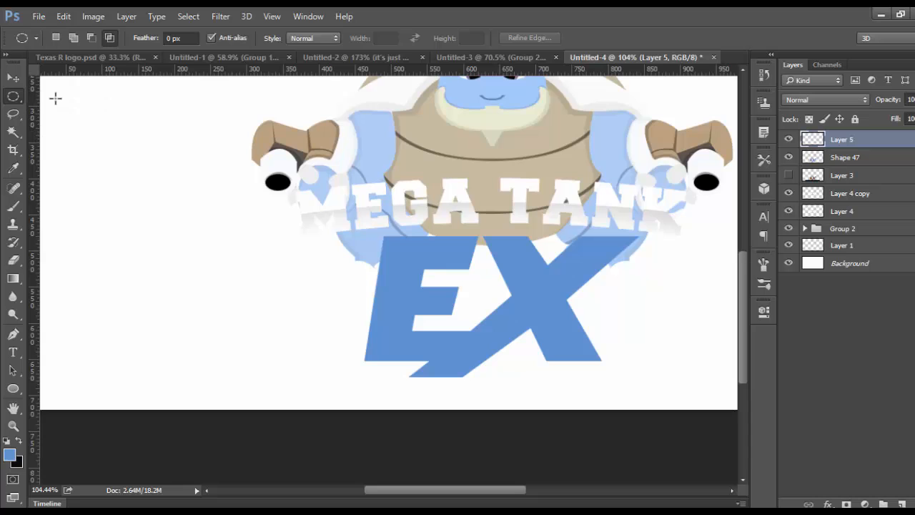
drag(282, 289, 689, 402)
Set the foreground colour to black, brush soft shading along the ellipse's upper edge and clear the selection.
scroll(463, 458, down, 2)
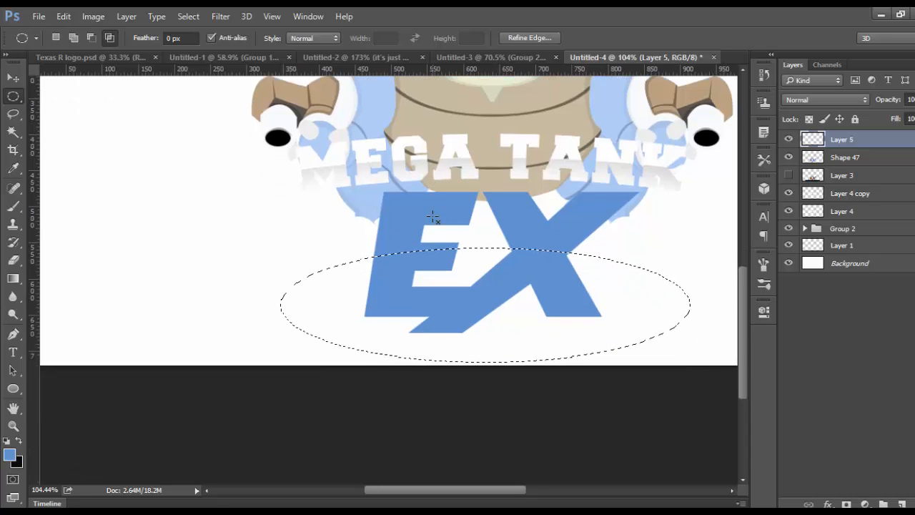
drag(462, 492, 484, 492)
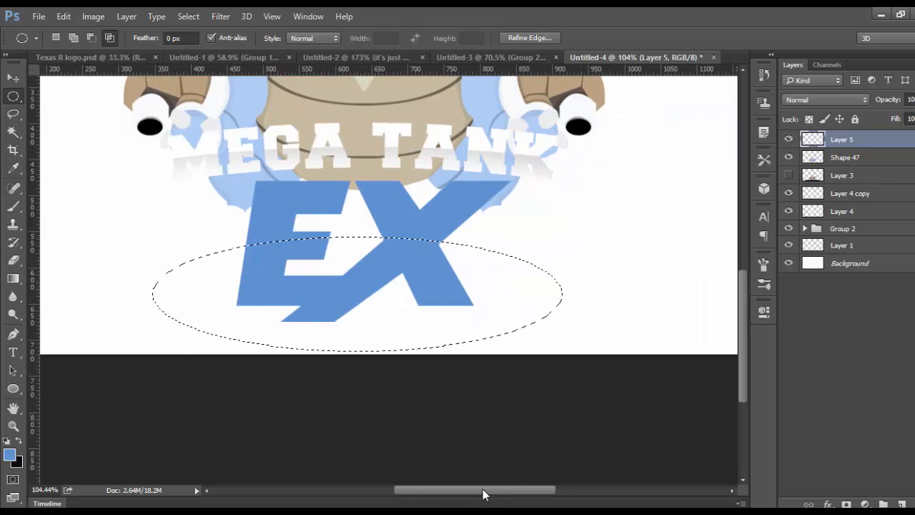
click(11, 455)
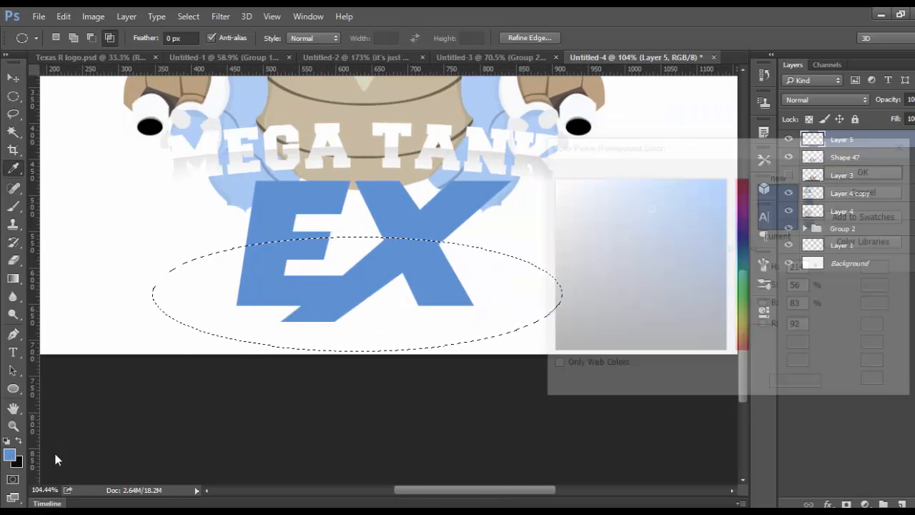
drag(617, 228, 396, 104)
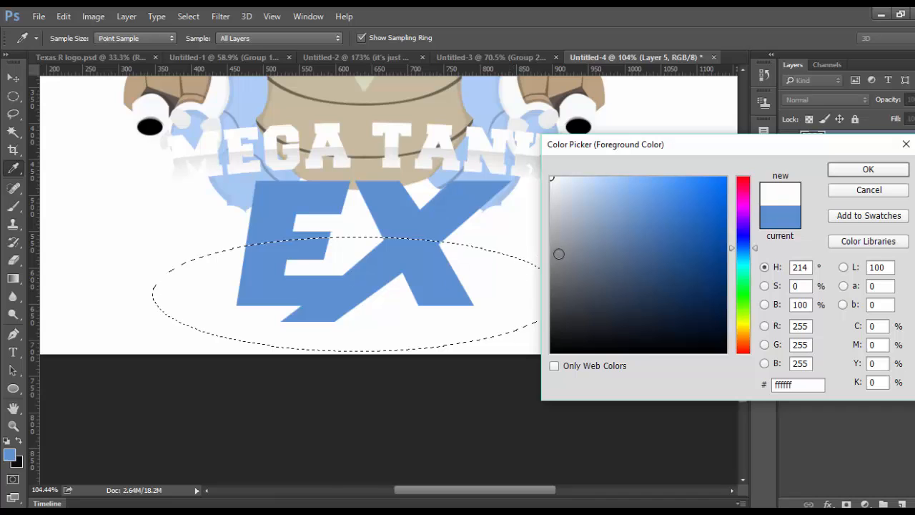
drag(558, 255, 527, 464)
click(855, 171)
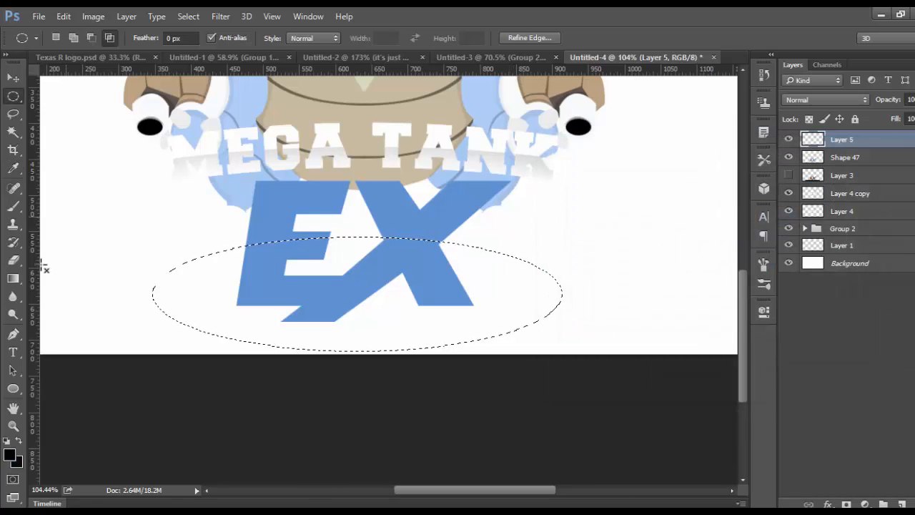
click(13, 206)
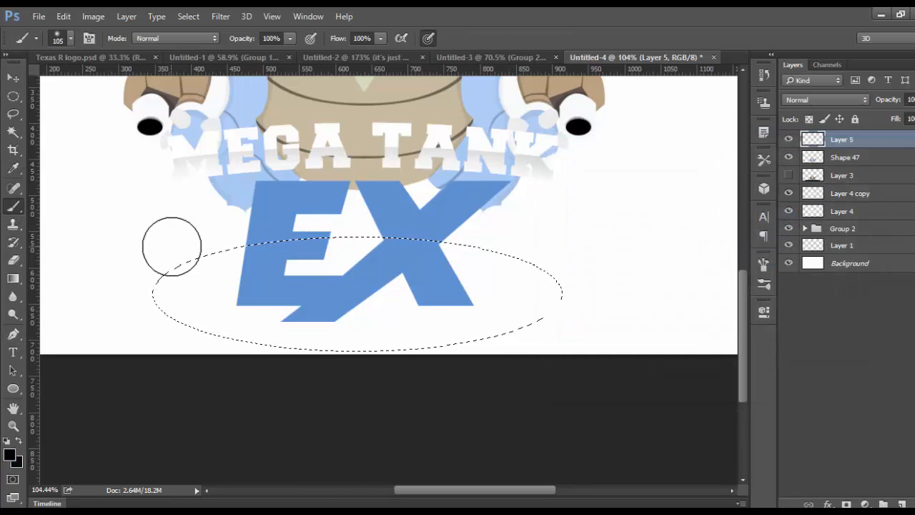
mouse_move(172, 248)
mouse_down()
mouse_move(366, 212)
mouse_move(434, 212)
mouse_move(546, 237)
mouse_move(574, 293)
mouse_move(508, 246)
mouse_move(412, 235)
mouse_move(234, 247)
mouse_move(147, 278)
mouse_move(54, 153)
mouse_up()
click(13, 96)
drag(277, 162, 285, 165)
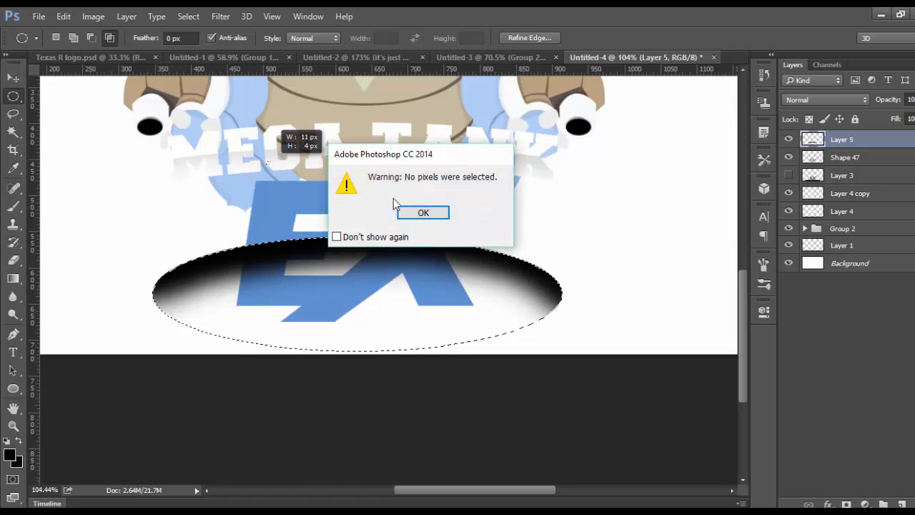
click(407, 217)
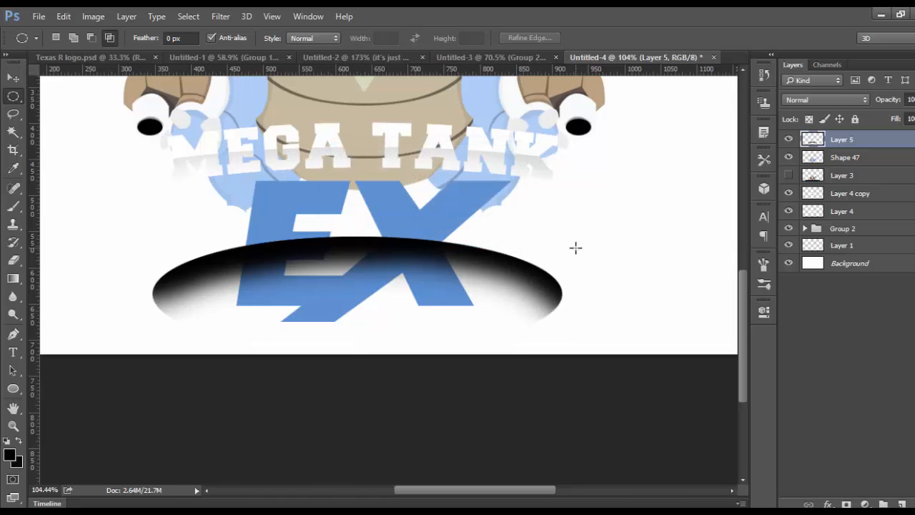
Clip the black shading layer to the EX and lower its opacity to 9%.
right_click(834, 139)
click(623, 261)
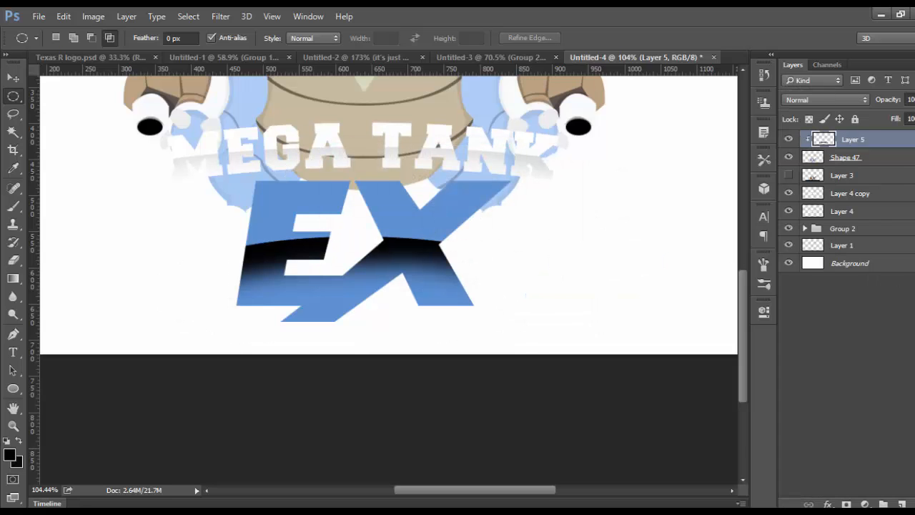
click(914, 99)
drag(914, 113, 870, 111)
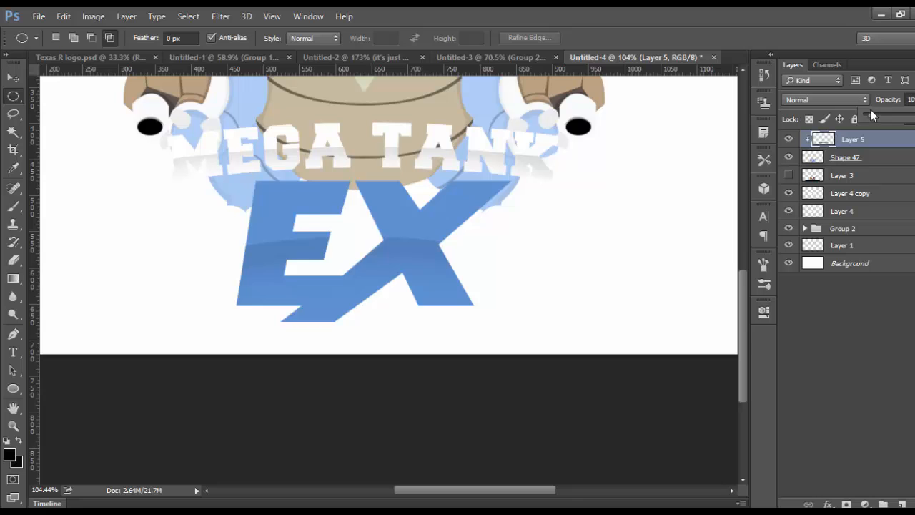
Merge the clipped shading layer with the Shape 47 layer.
scroll(445, 317, up, 3)
scroll(445, 317, down, 2)
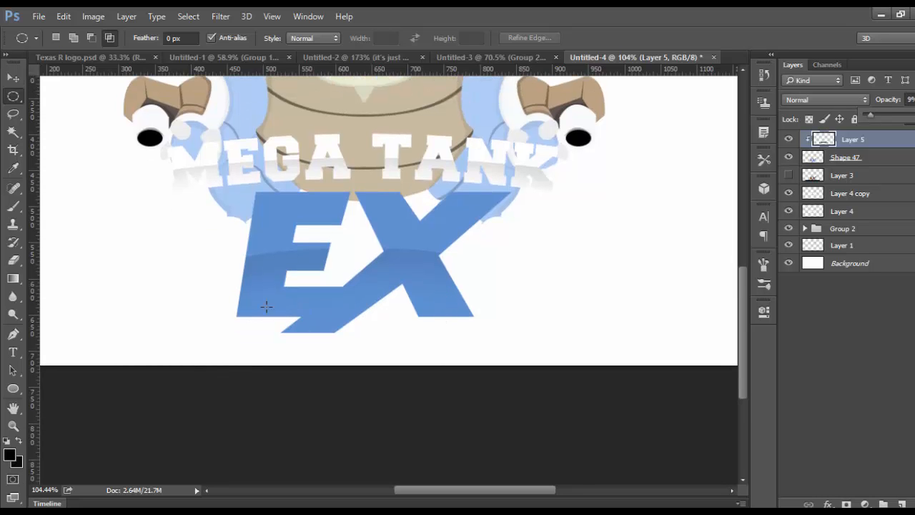
scroll(415, 321, up, 3)
scroll(418, 319, down, 5)
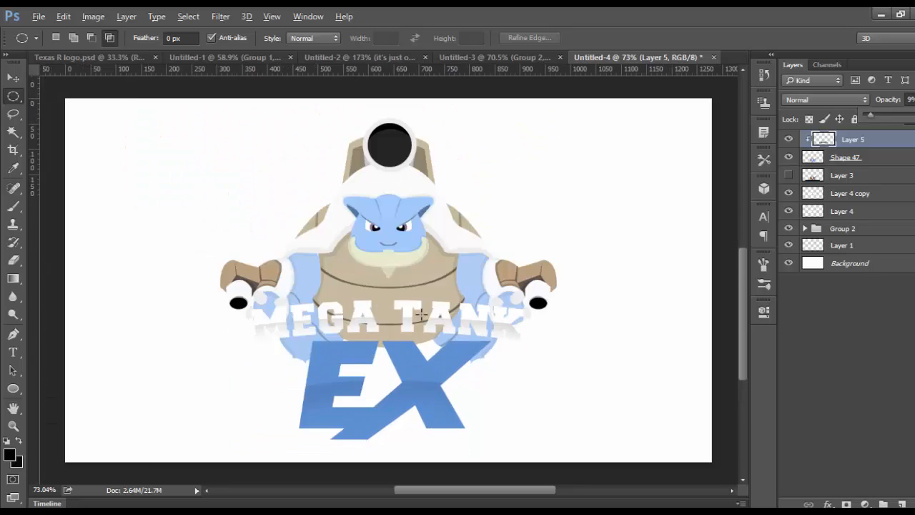
scroll(422, 316, up, 3)
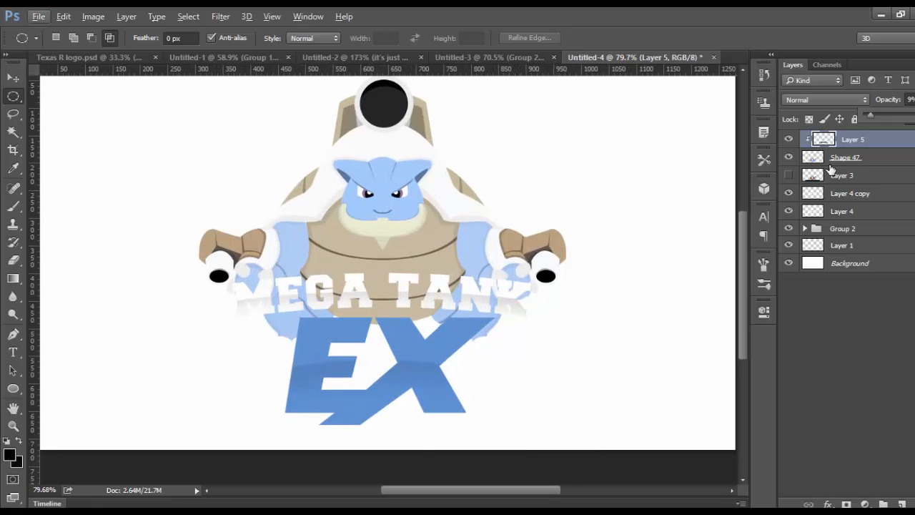
ctrl+click(846, 159)
right_click(846, 159)
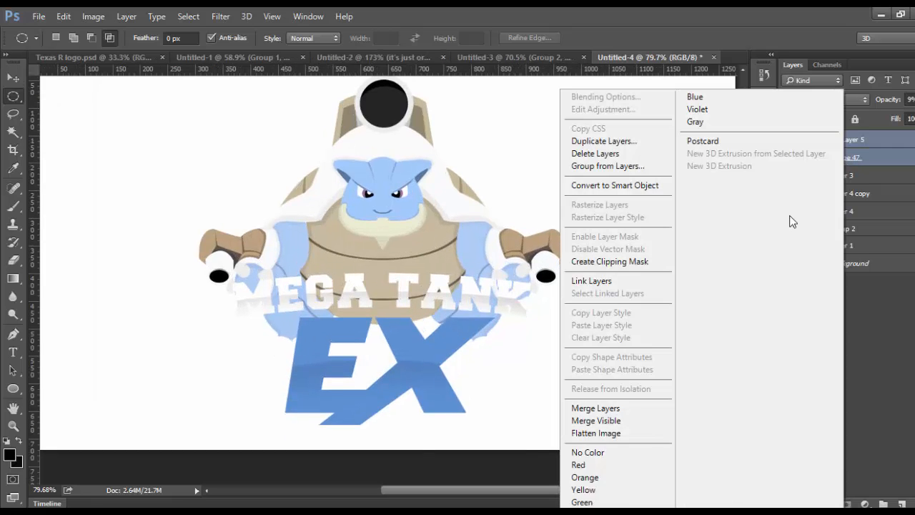
click(605, 405)
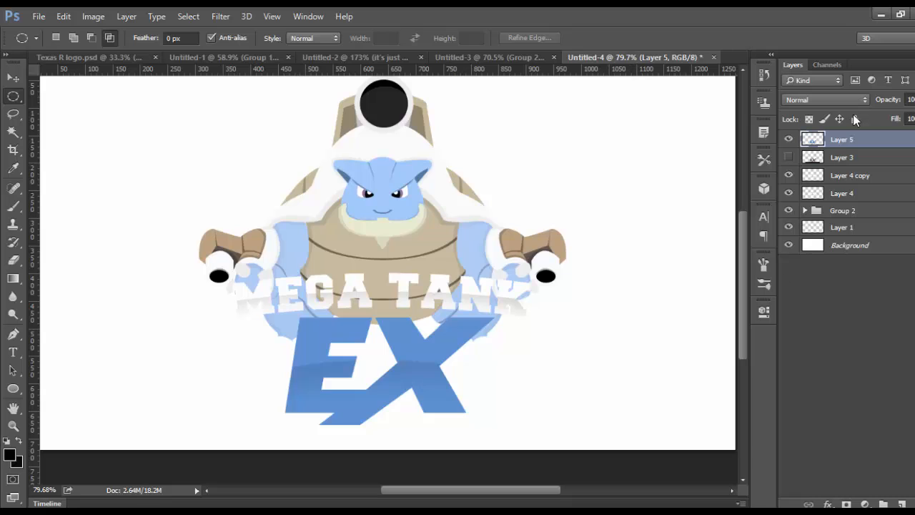
Check the artwork by toggling the visibility of the EX layer, Group 2 and Layer 3.
click(789, 143)
click(790, 143)
click(789, 212)
click(789, 212)
click(789, 158)
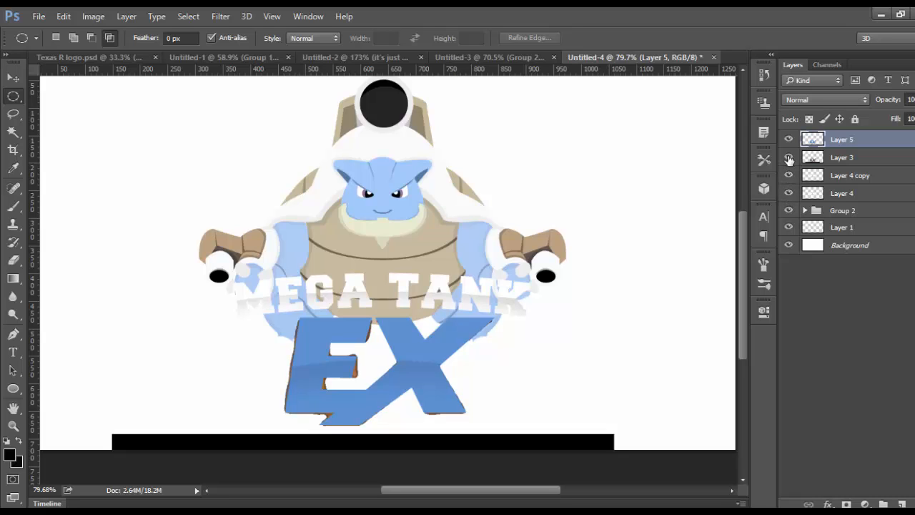
click(789, 156)
click(789, 141)
click(790, 141)
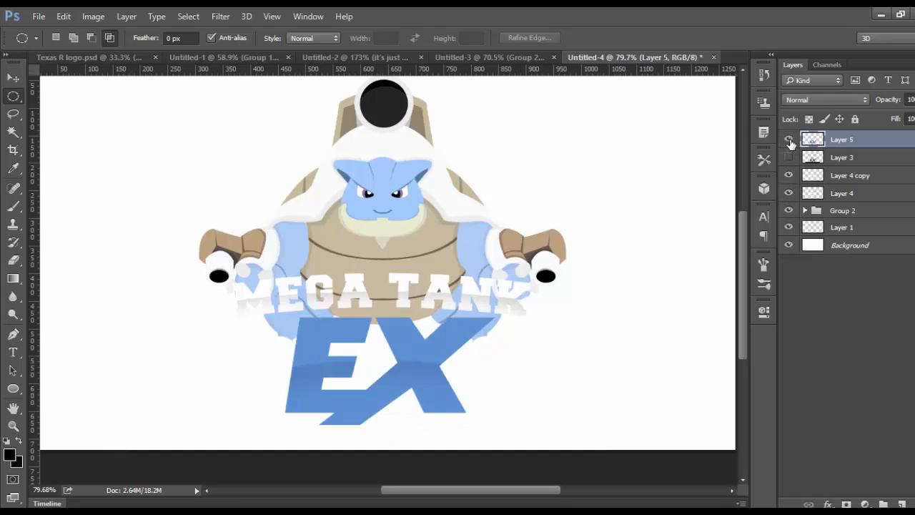
Check the artwork by hiding the white Background and toggling the visibility of Group 2 and Layer 4.
click(789, 222)
click(790, 213)
click(789, 213)
click(790, 213)
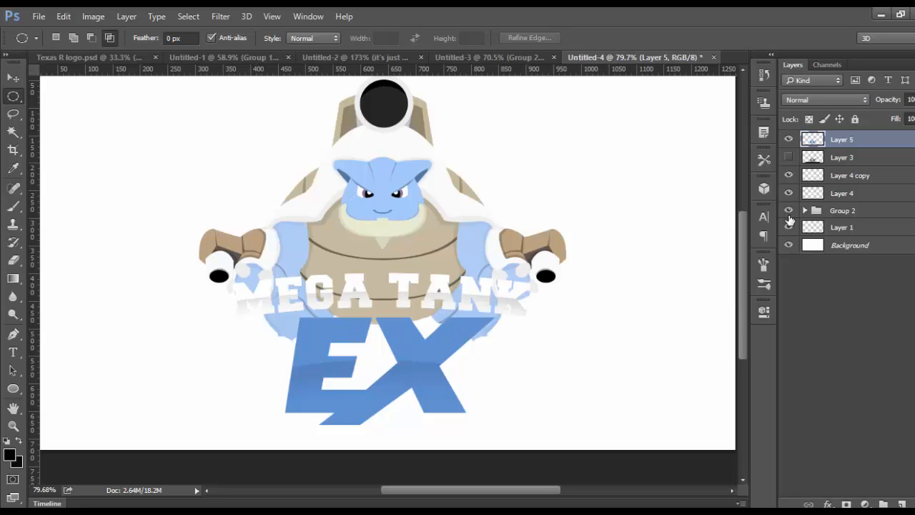
click(790, 246)
click(789, 246)
click(789, 246)
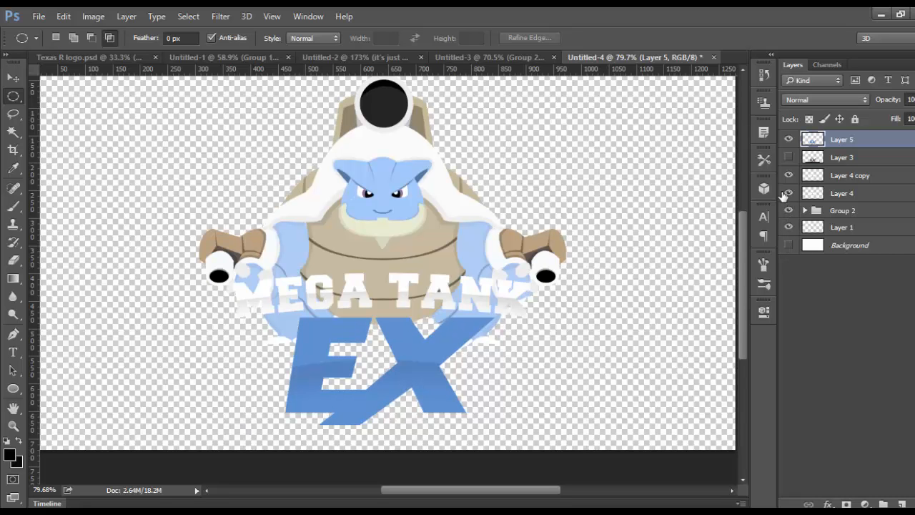
click(788, 212)
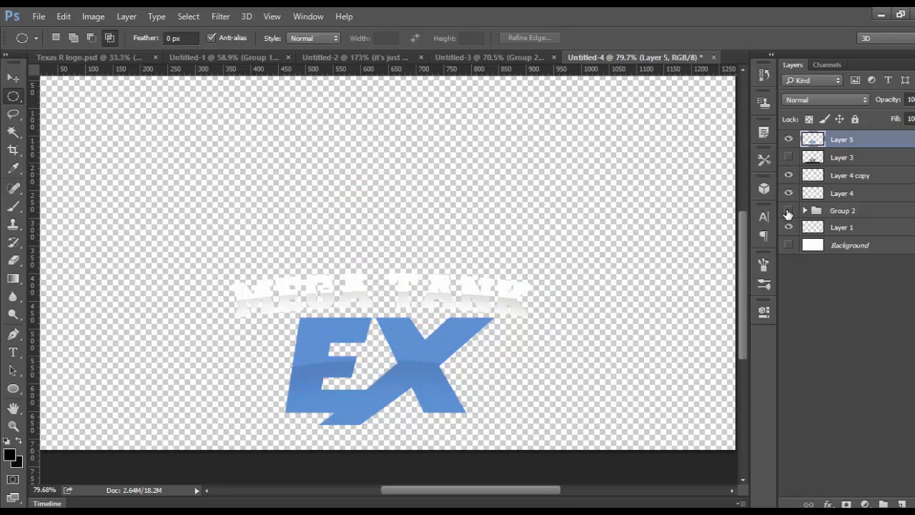
click(788, 212)
click(789, 227)
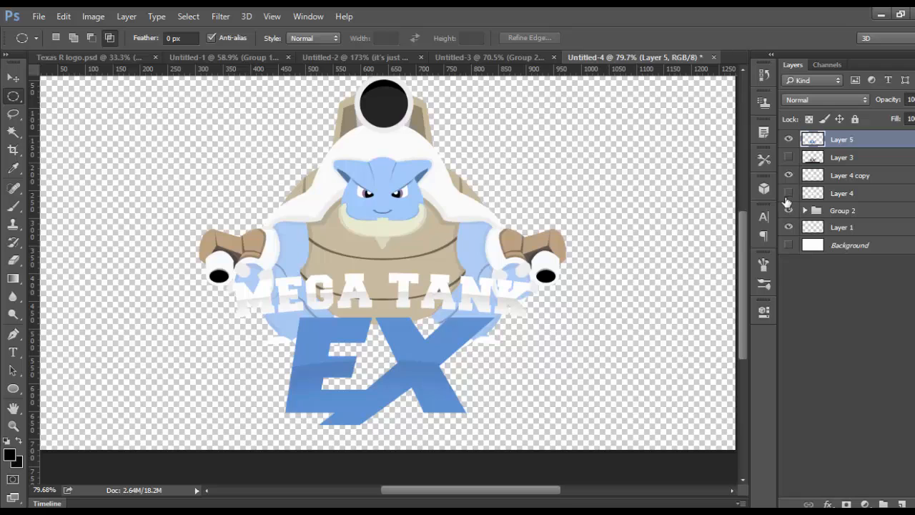
Delete the leftover Layer 3 and the white Background layer.
click(788, 158)
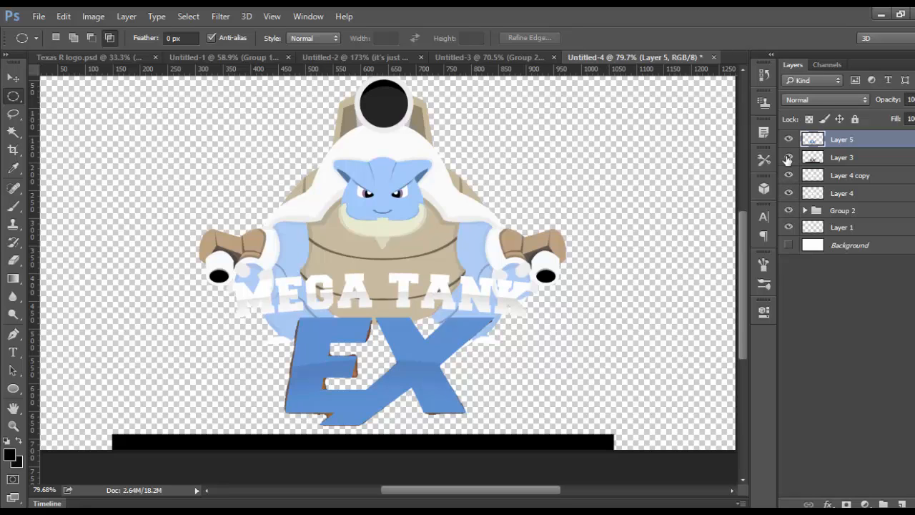
click(804, 159)
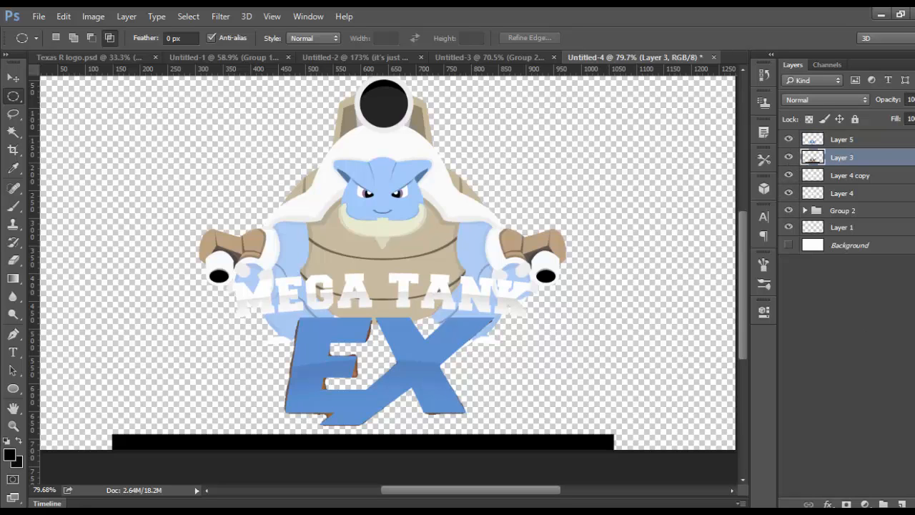
key(Delete)
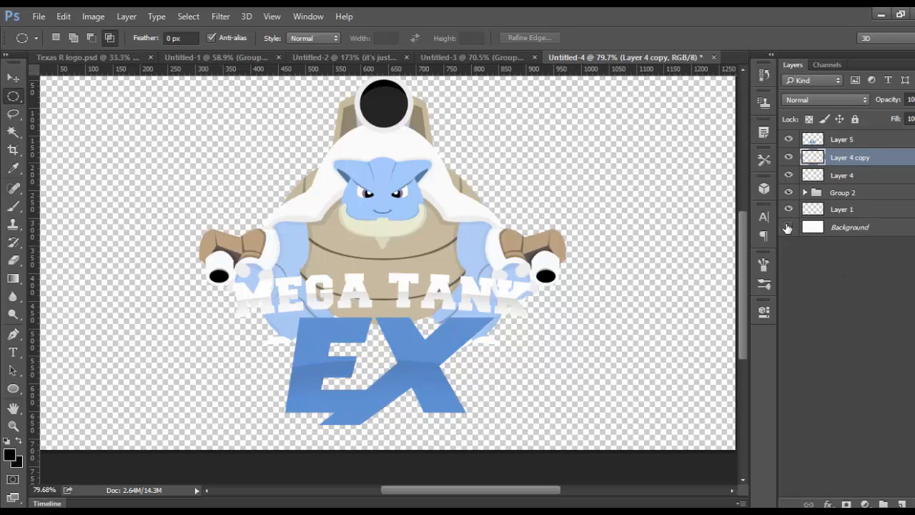
click(852, 236)
key(Delete)
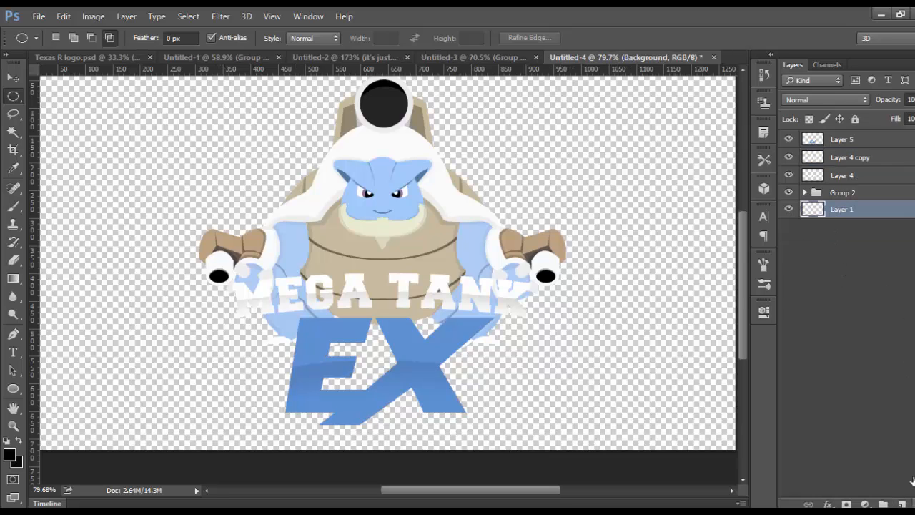
Inspect what Group 2 and Layer 1 contain by toggling their visibility.
click(790, 193)
click(790, 195)
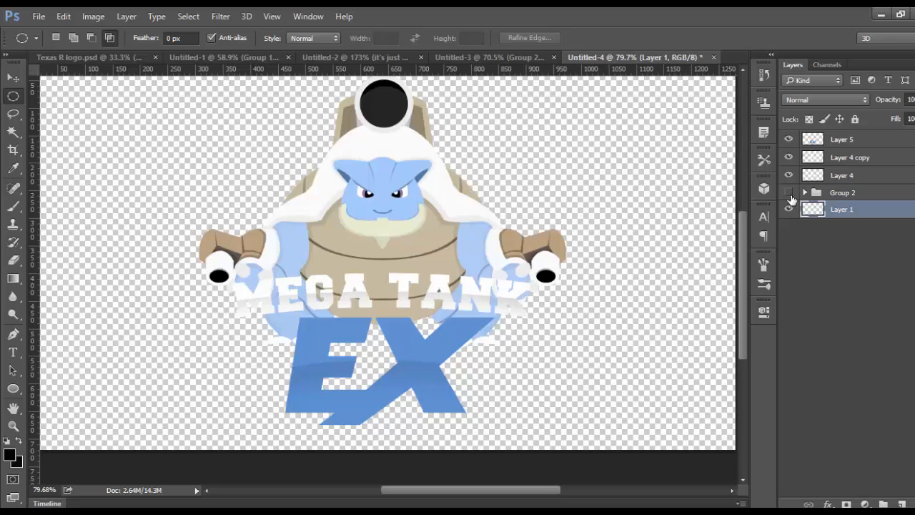
click(790, 195)
click(791, 194)
click(789, 208)
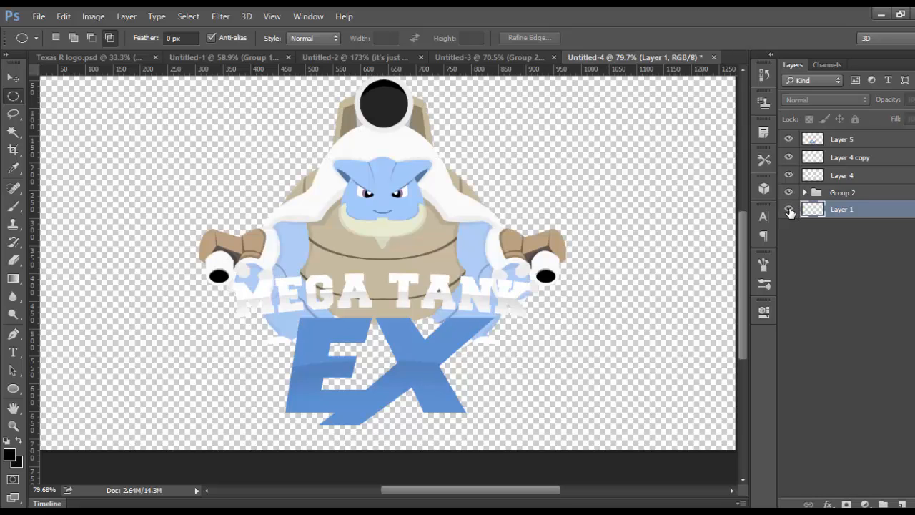
click(790, 208)
click(789, 209)
click(789, 209)
click(790, 208)
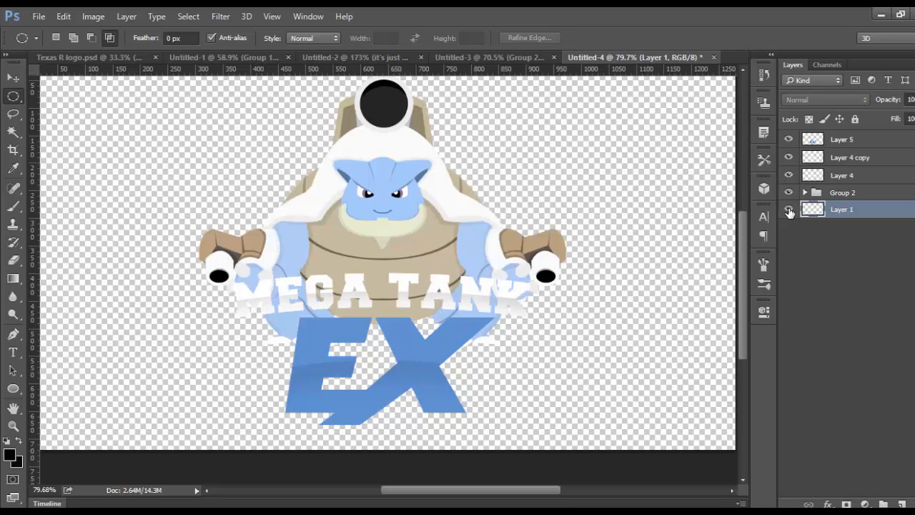
click(789, 209)
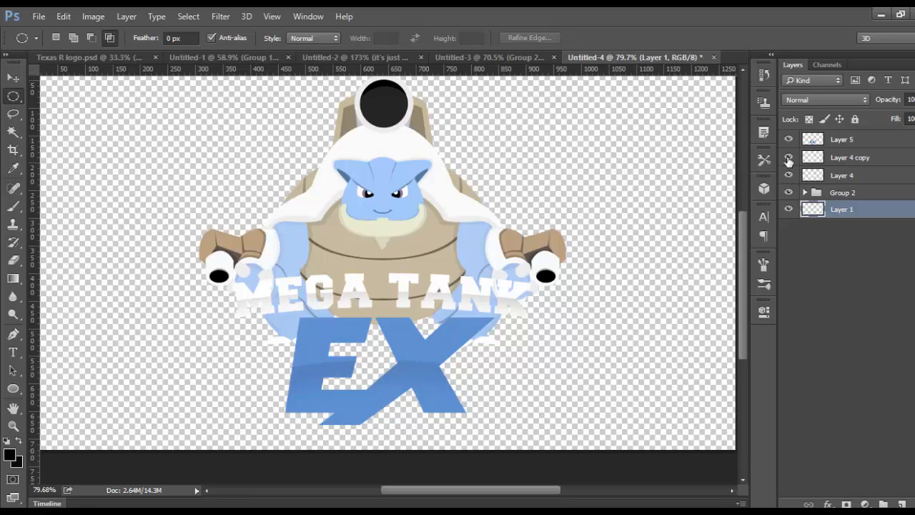
Isolate the lettering by toggling Layer 5, Group 2 and Layer 4 copy, leaving only Layer 4 hidden.
click(788, 141)
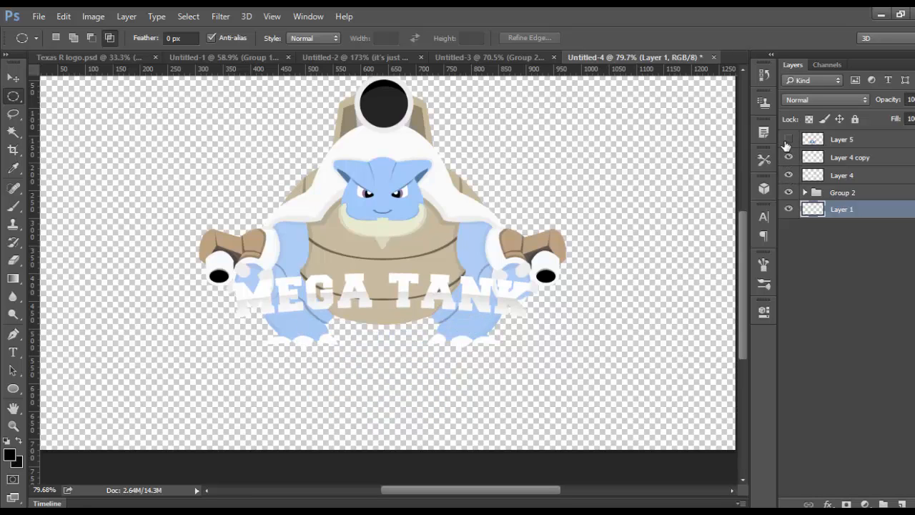
scroll(654, 331, up, 2)
scroll(654, 331, down, 1)
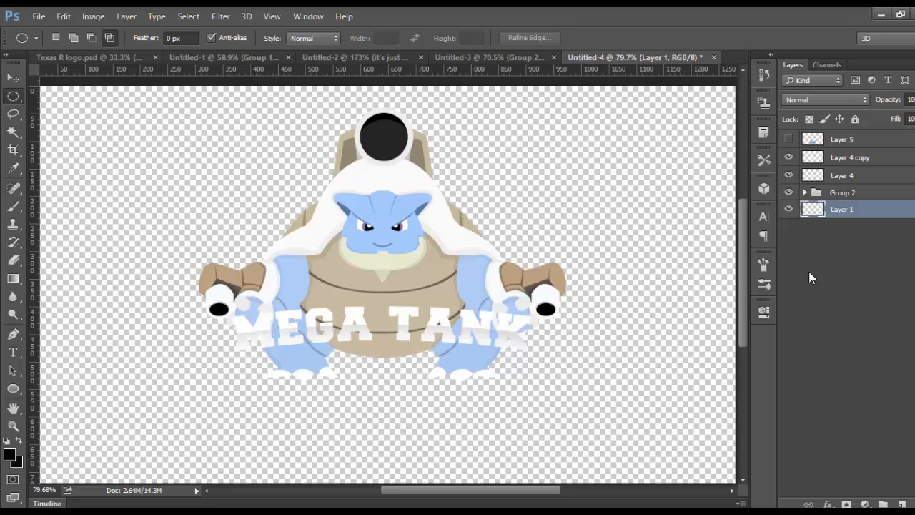
click(790, 193)
click(789, 157)
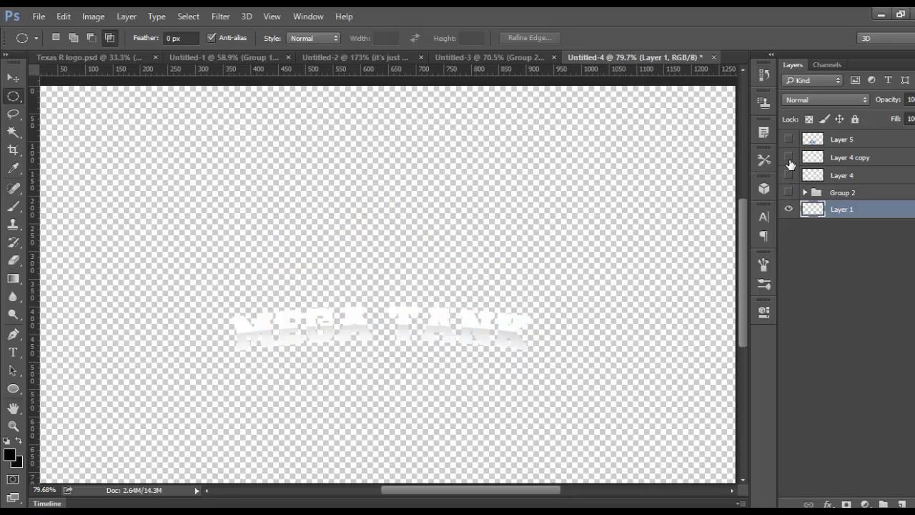
click(788, 157)
click(844, 161)
click(797, 193)
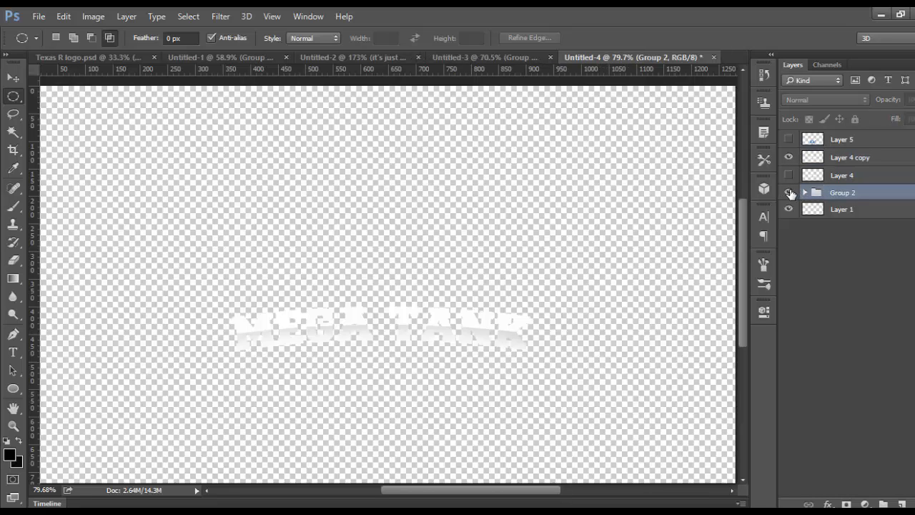
click(789, 192)
click(789, 139)
Duplicate Layer 5 and Layer 4 copy and merge the two duplicates into one lettering layer.
click(841, 159)
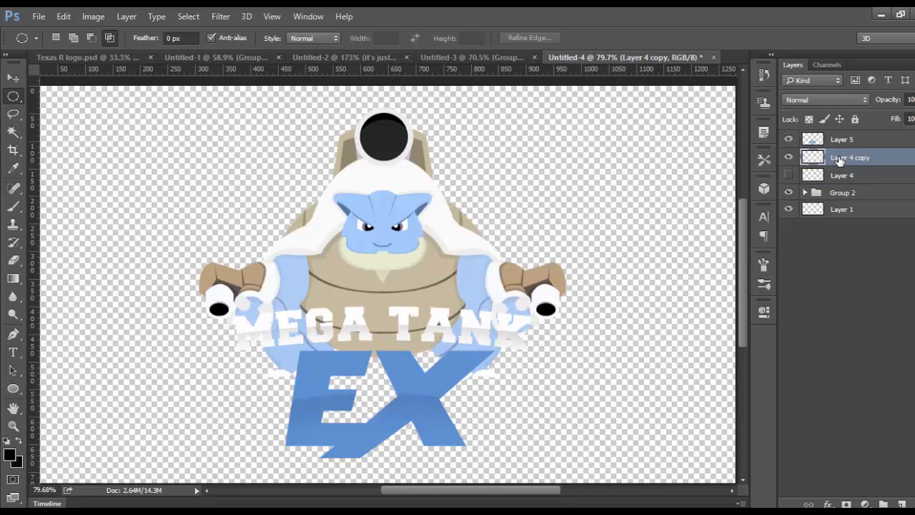
shift+click(841, 143)
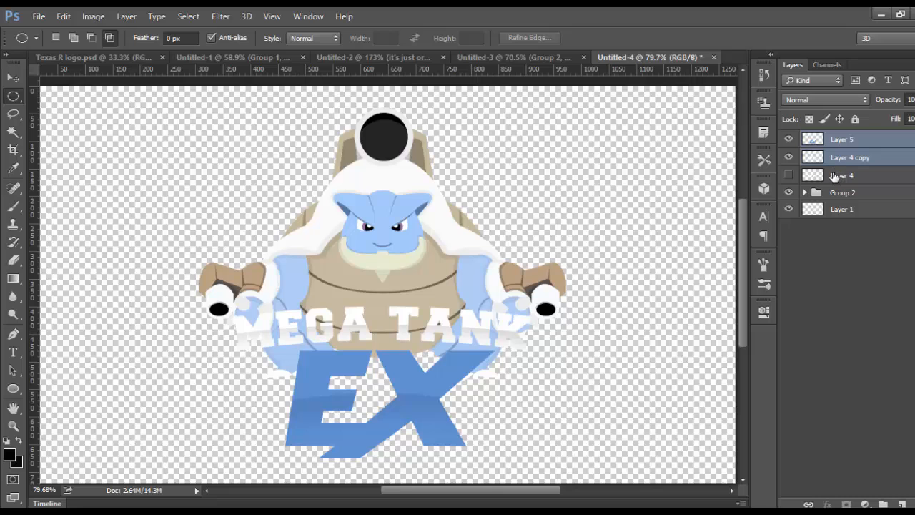
key(ctrl+j)
right_click(837, 143)
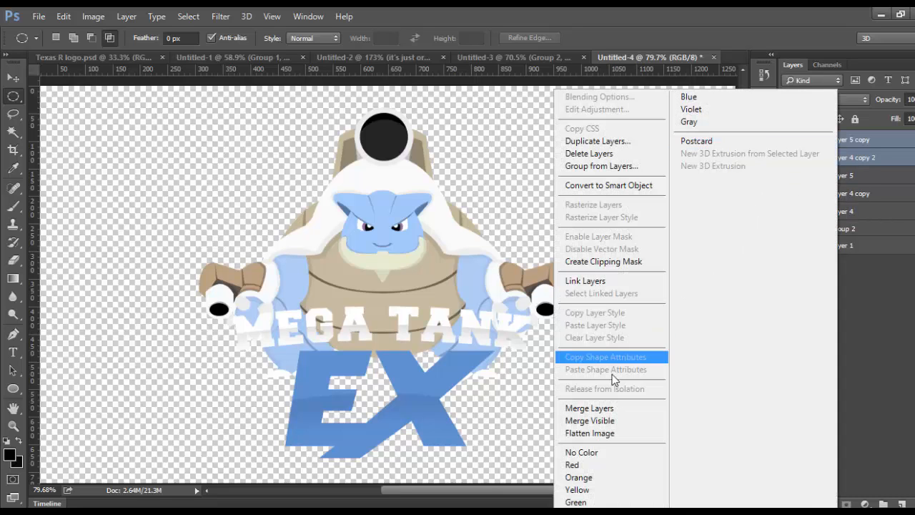
click(590, 408)
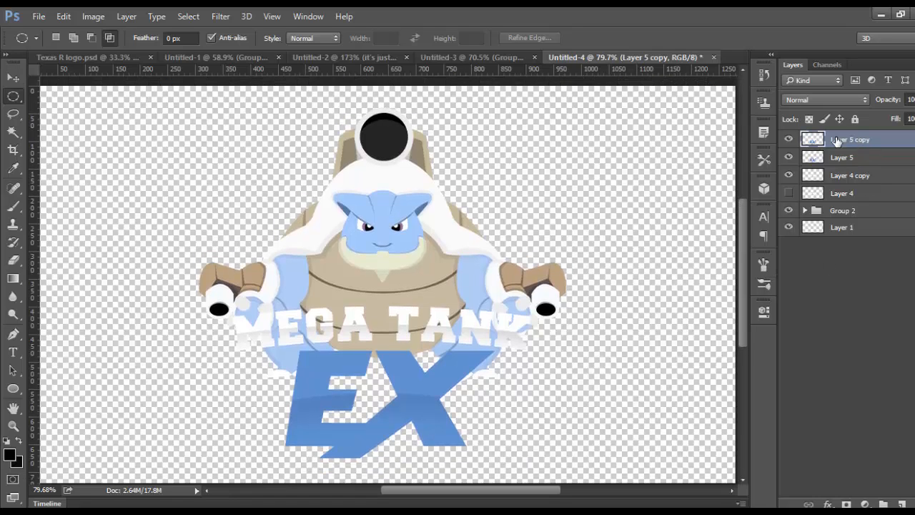
Sample the EX's blue as the foreground colour and darken it to #1f3b5f.
scroll(543, 296, down, 2)
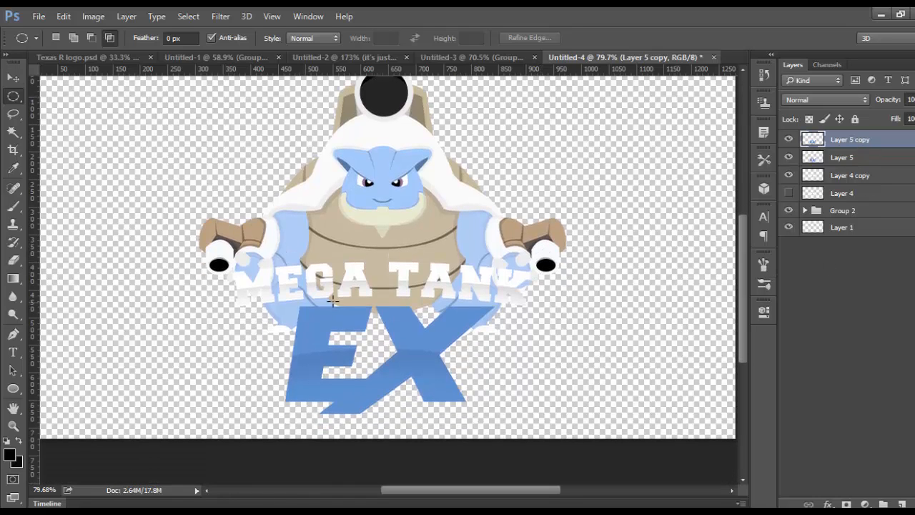
click(10, 457)
click(313, 394)
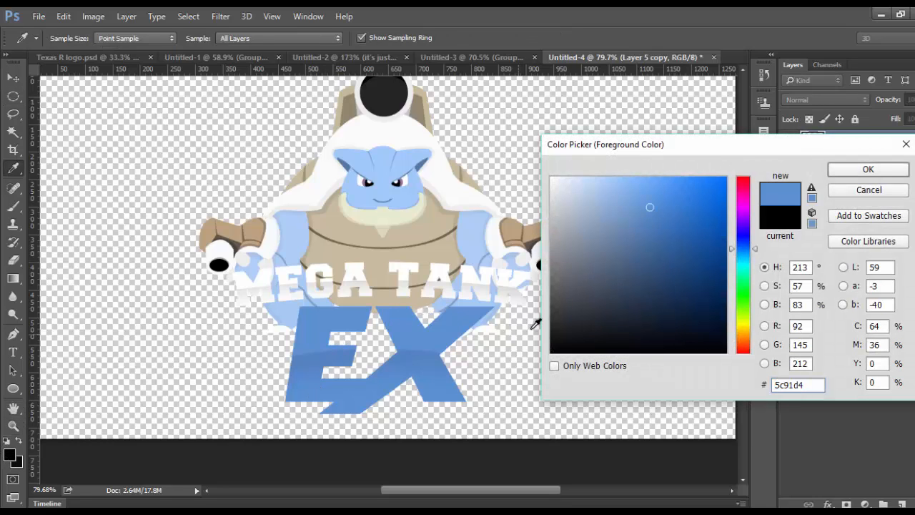
click(656, 258)
click(669, 287)
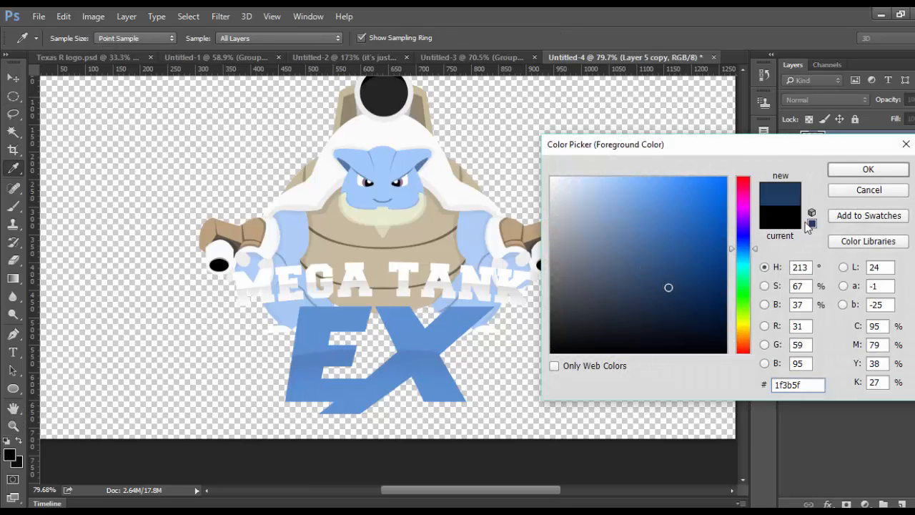
click(866, 170)
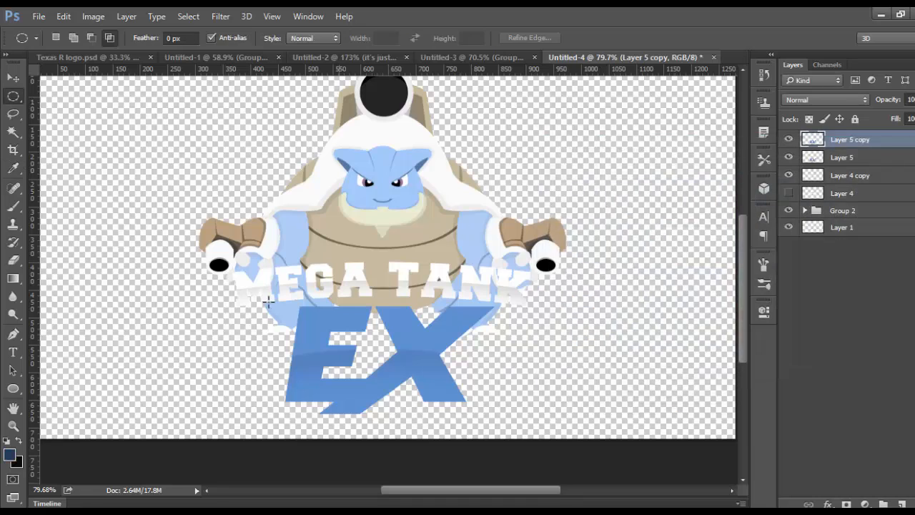
Resample the EX's blue as the foreground colour and adjust it to a deeper, more saturated blue.
click(10, 456)
click(304, 377)
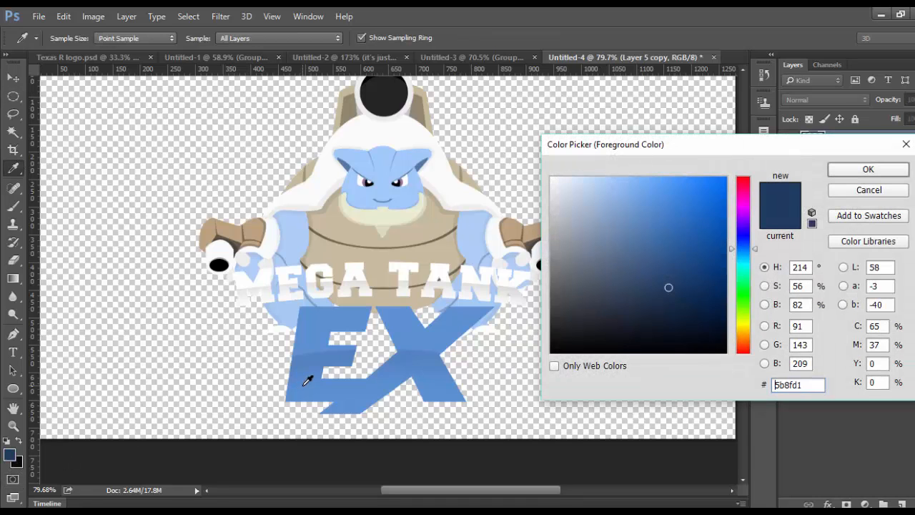
click(677, 210)
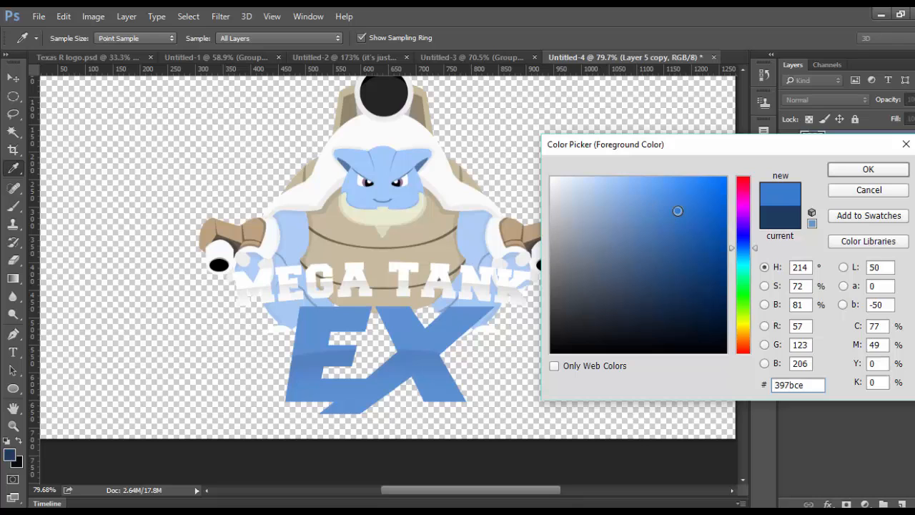
click(865, 170)
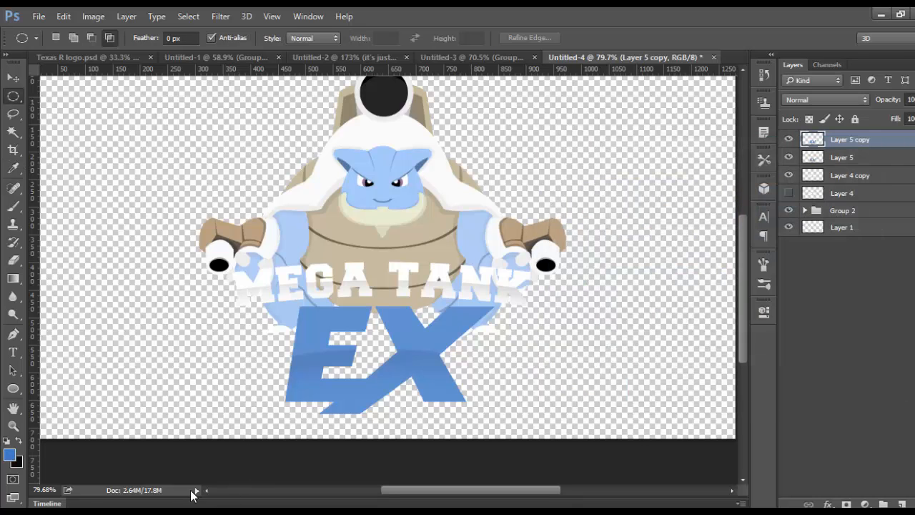
click(7, 455)
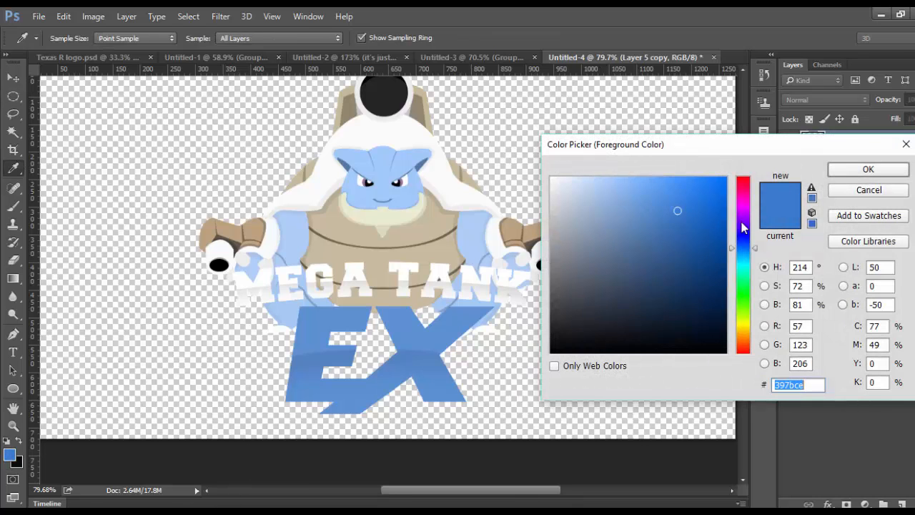
click(679, 223)
click(833, 171)
key(m)
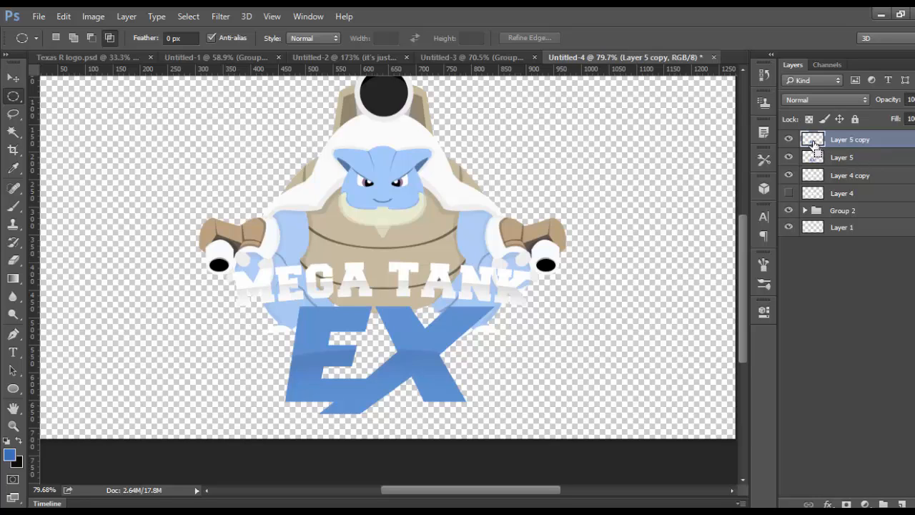
Fill the merged lettering with a linear gradient from blue at the top to black at the bottom, and place its layer beneath Layer 5.
ctrl+click(813, 146)
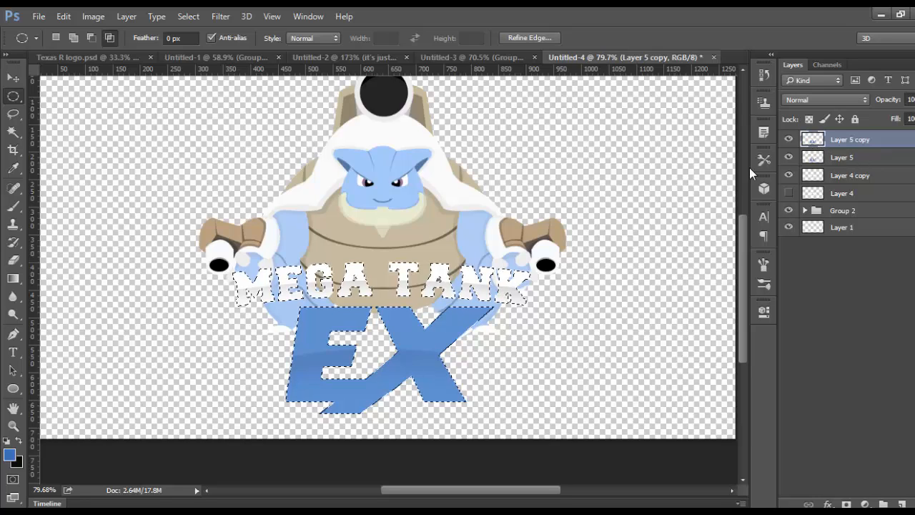
click(13, 278)
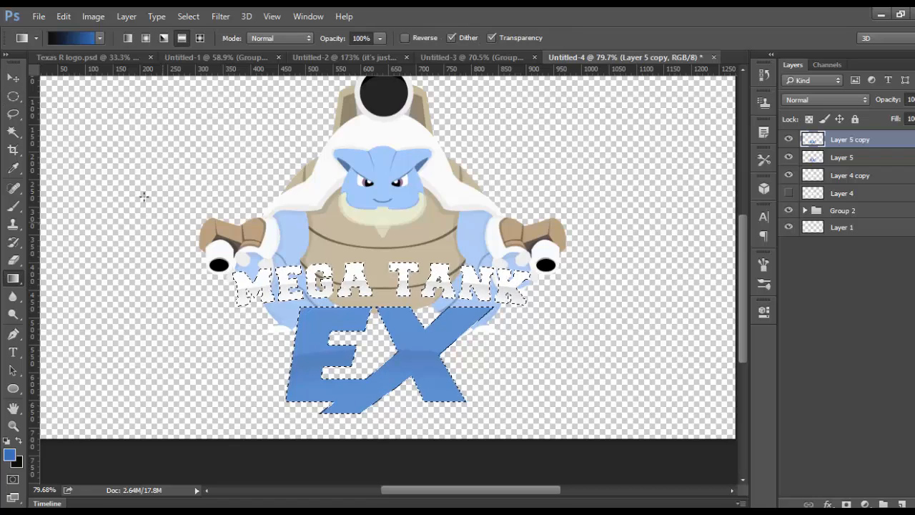
click(128, 38)
drag(382, 281, 385, 403)
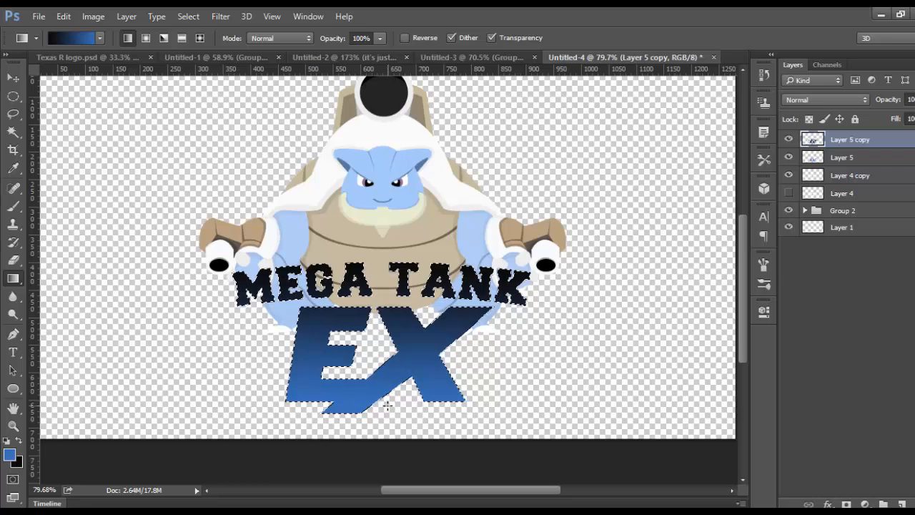
drag(386, 405, 386, 326)
drag(386, 262, 386, 260)
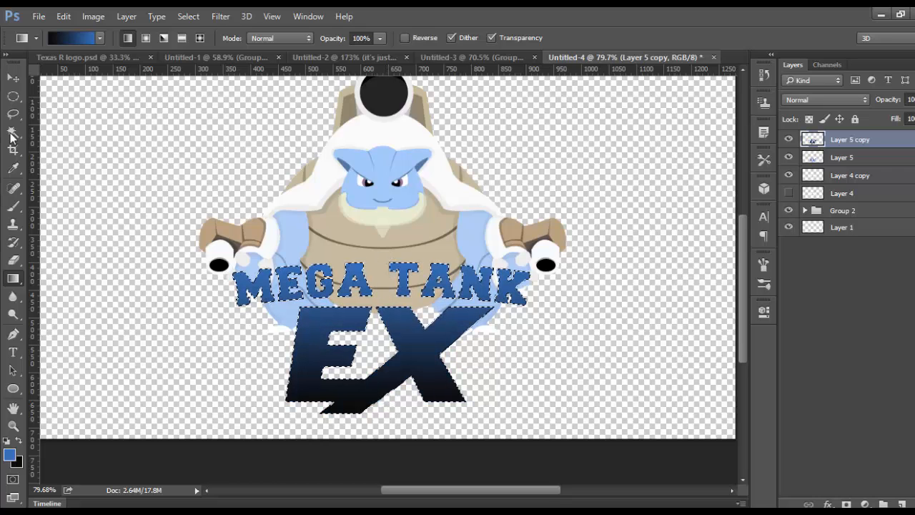
click(15, 96)
click(134, 121)
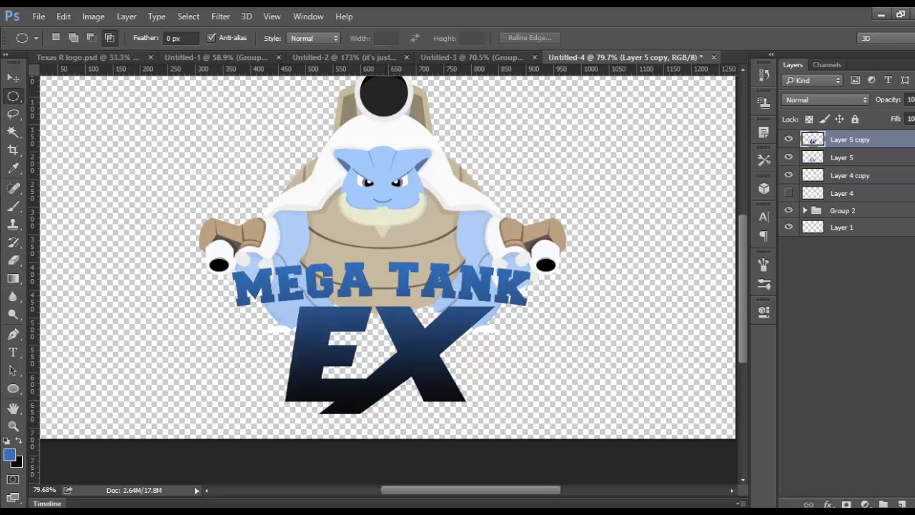
drag(878, 146, 876, 165)
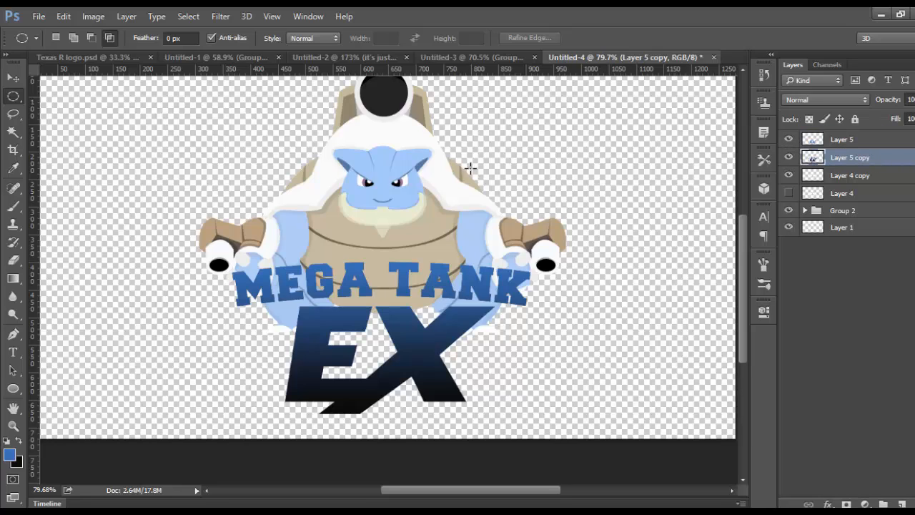
Place the Layer 5 copy gradient layer beneath Layer 4 copy and nudge it straight down to form a depth edge under the lettering.
click(10, 79)
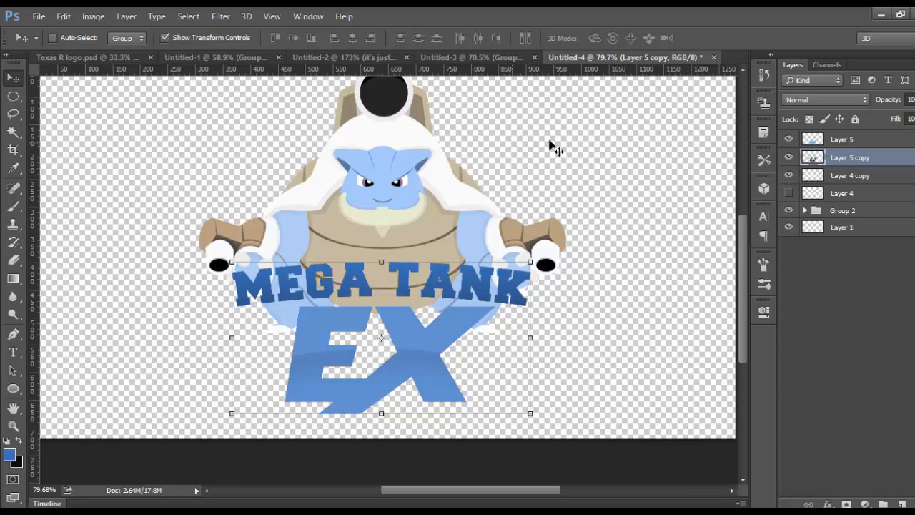
drag(832, 157, 822, 179)
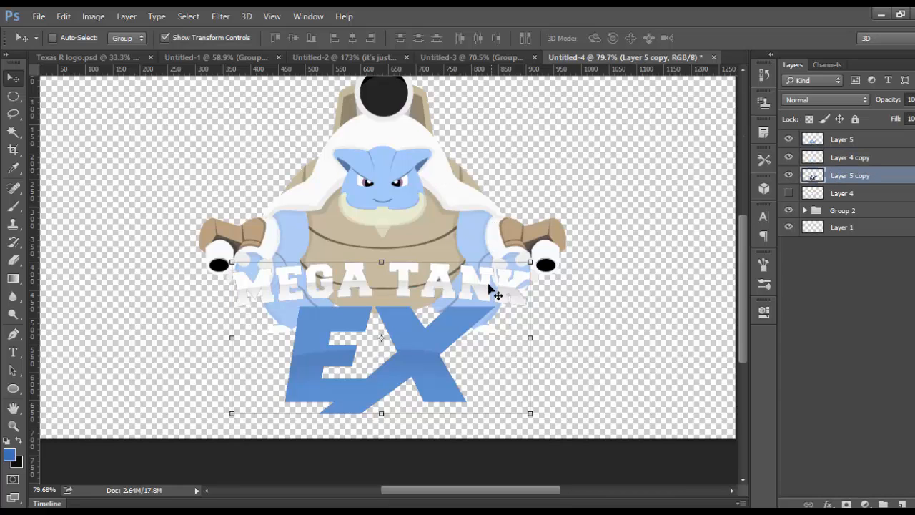
key(Down)
key(Down)
key(Down)
key(Down)
key(Down)
key(Down)
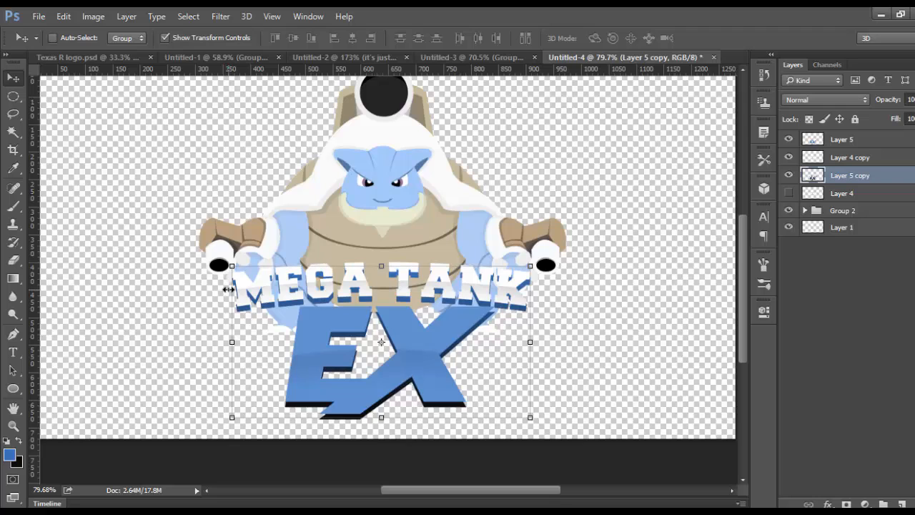
click(13, 96)
scroll(427, 182, up, 2)
scroll(427, 181, down, 2)
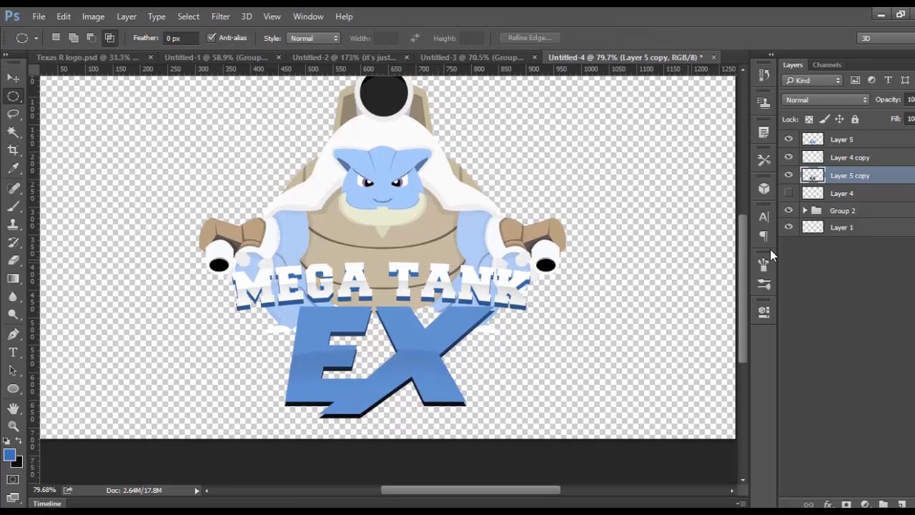
Set the background colour to dark navy blue #192f4b.
click(17, 462)
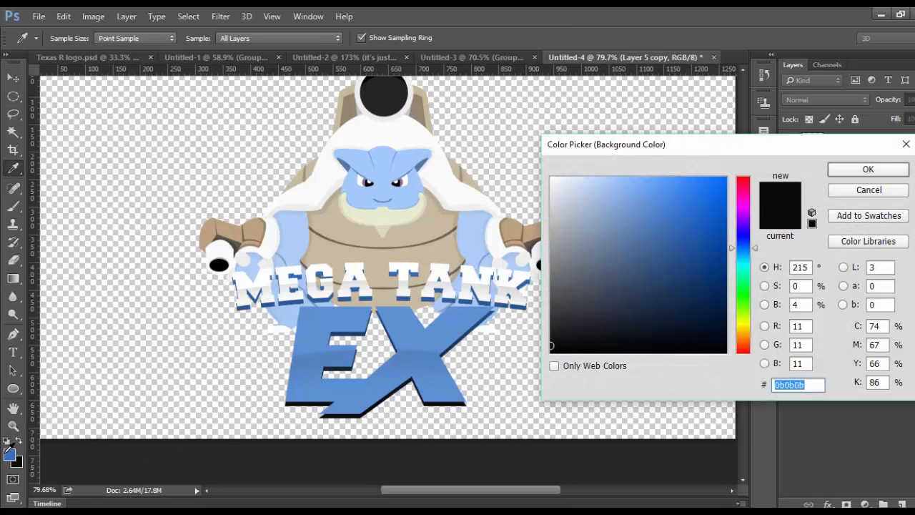
click(10, 452)
click(672, 311)
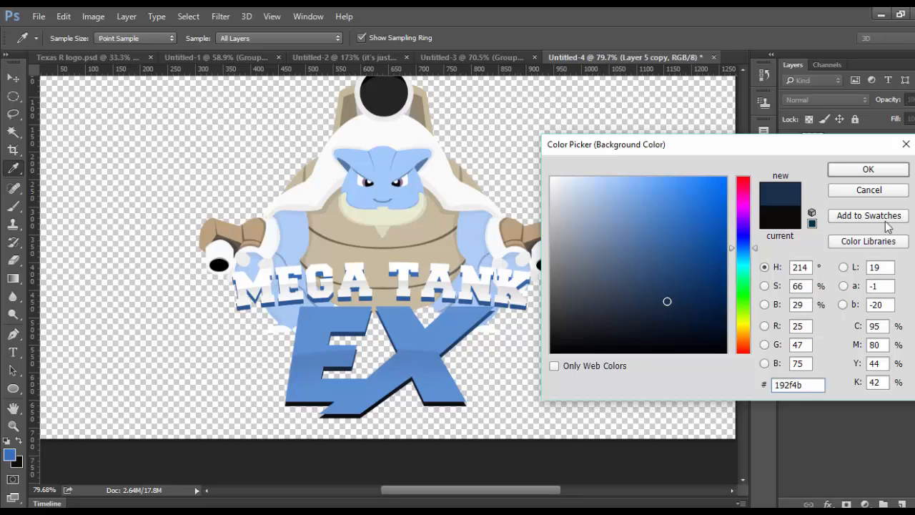
click(893, 174)
Refill the Layer 5 copy lettering with a linear gradient from blue at the top to navy at the bottom, and deselect it.
ctrl+click(813, 179)
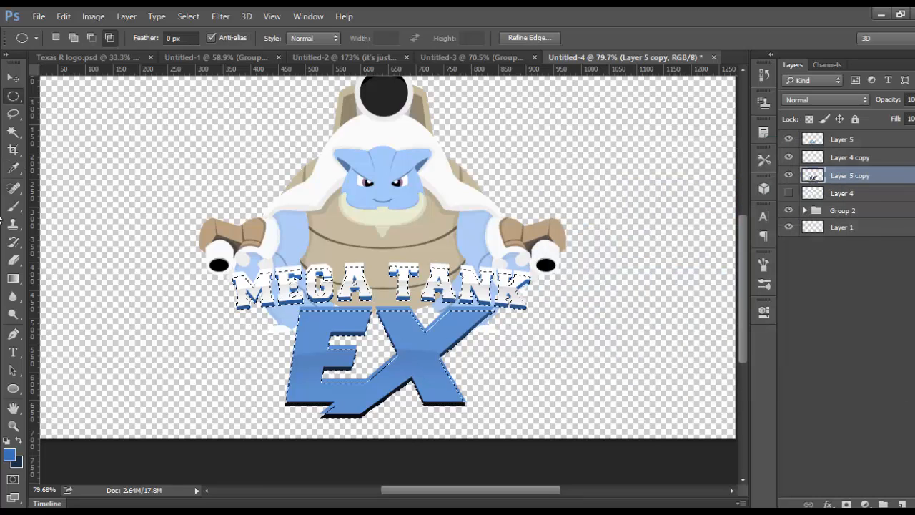
click(13, 279)
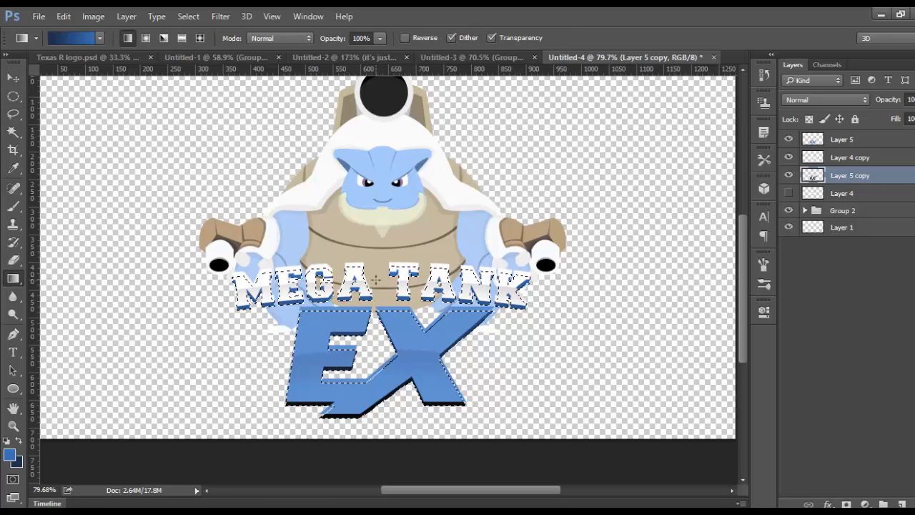
drag(374, 279, 379, 355)
drag(380, 406, 384, 309)
drag(384, 272, 384, 273)
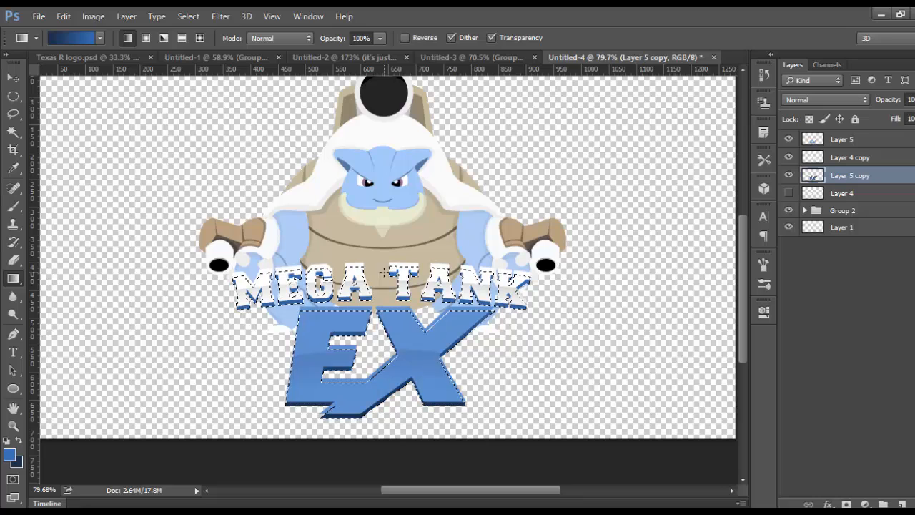
click(13, 98)
click(132, 121)
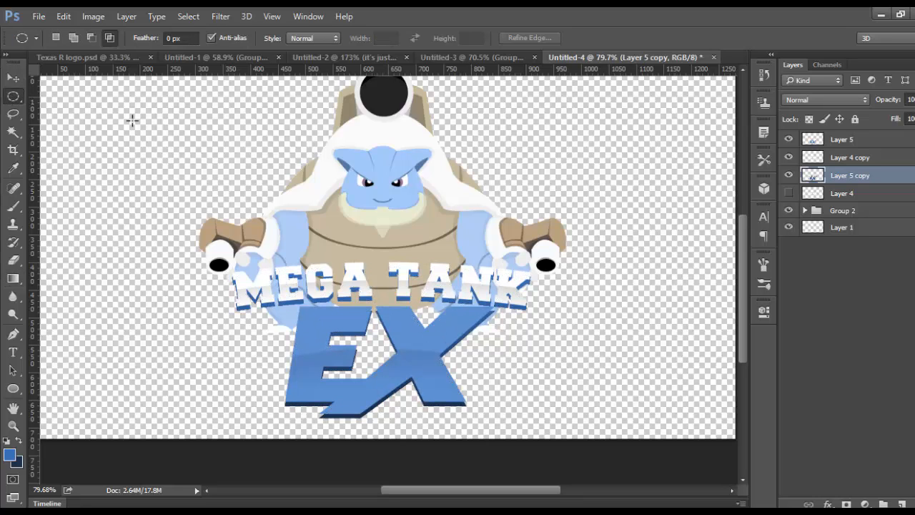
Group Layer 5, Layer 4 copy and Layer 5 copy, and give the group a 7 px black outside stroke.
shift+click(834, 140)
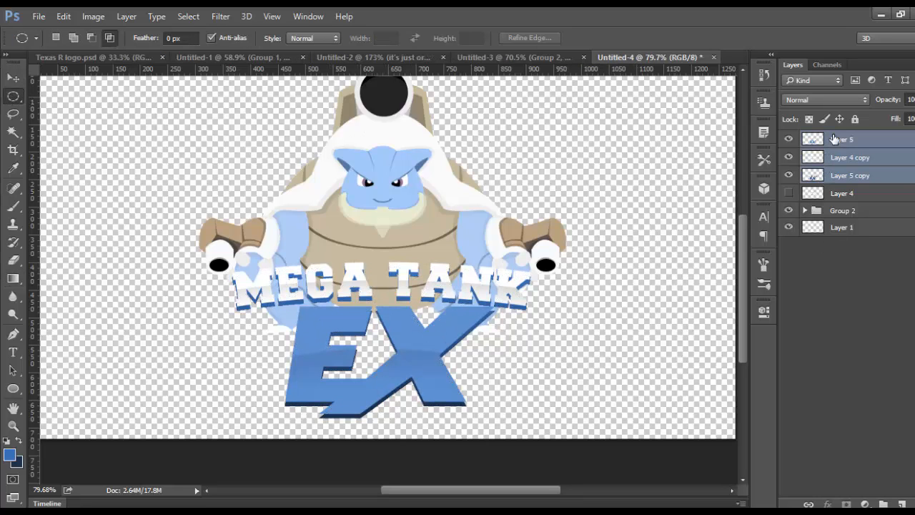
key(ctrl+g)
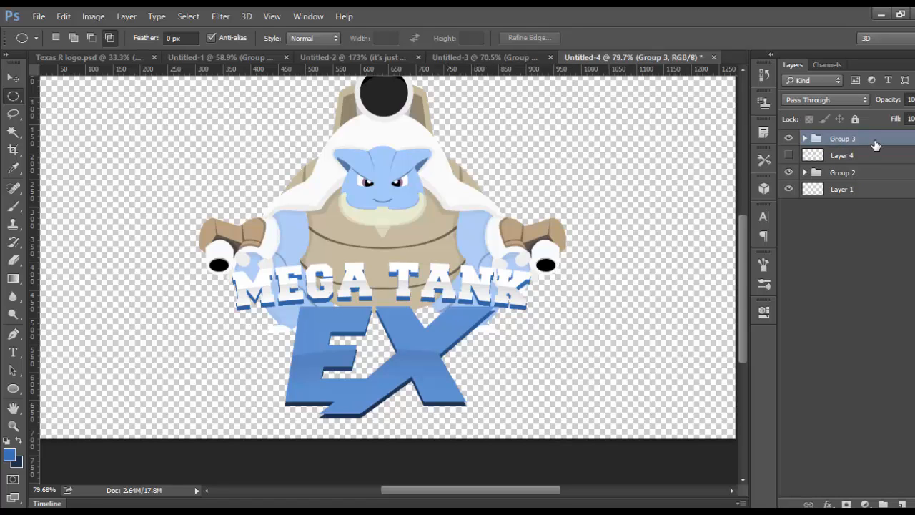
double_click(867, 140)
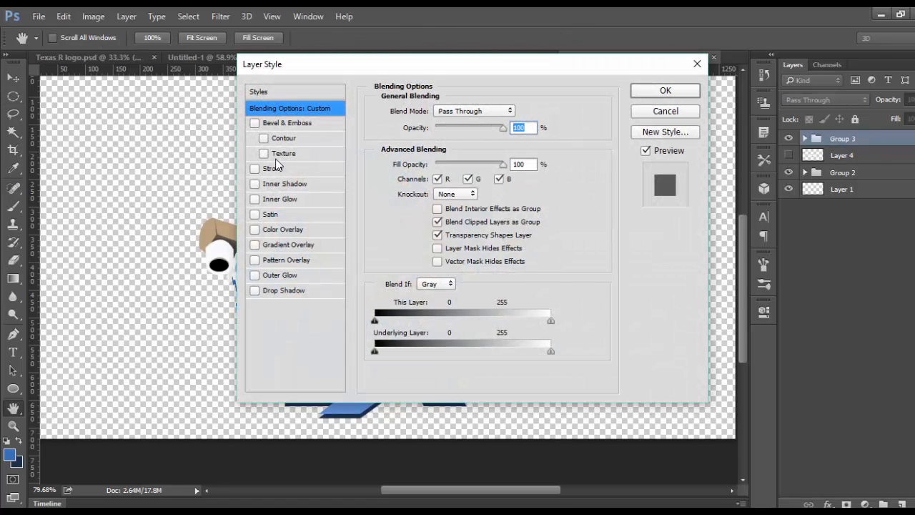
click(255, 168)
drag(365, 72, 648, 84)
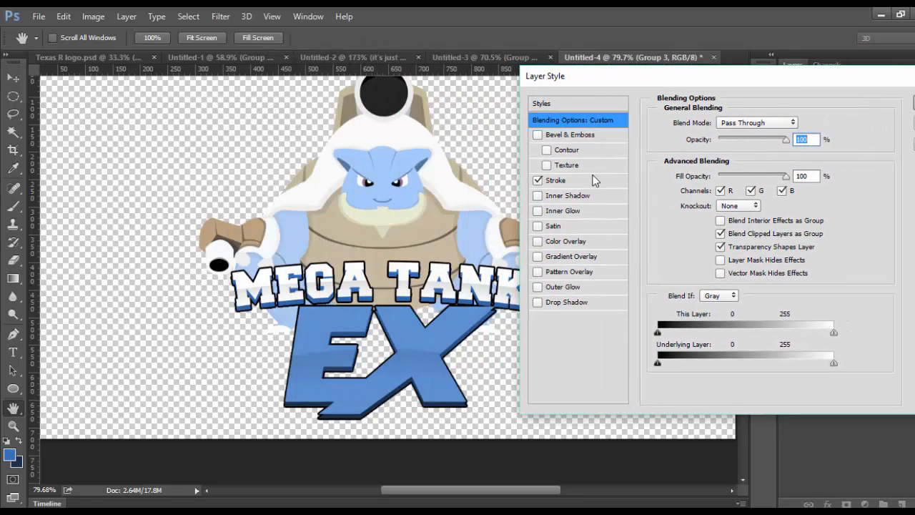
click(603, 181)
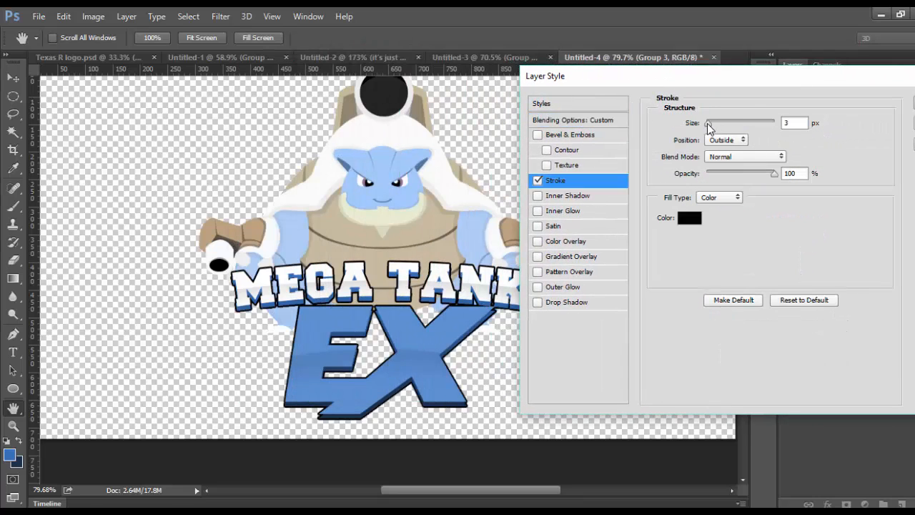
drag(708, 123, 711, 125)
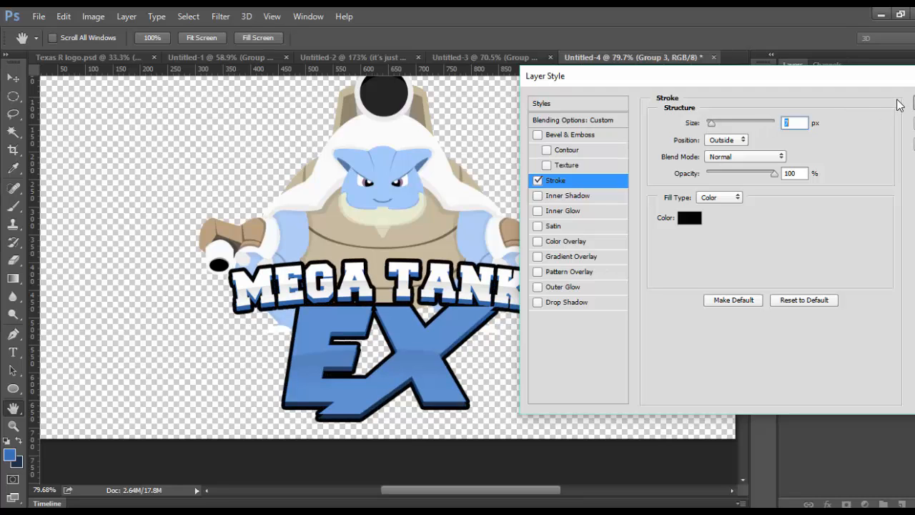
drag(785, 79, 639, 98)
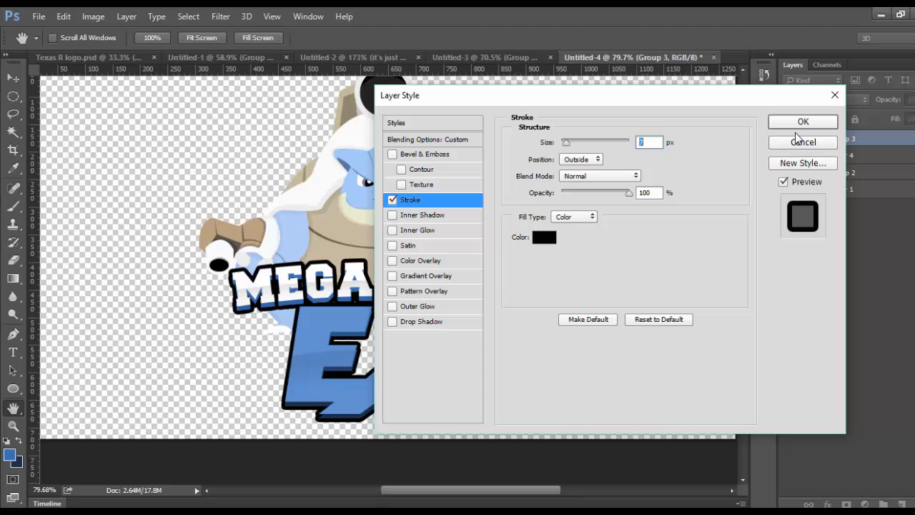
click(821, 129)
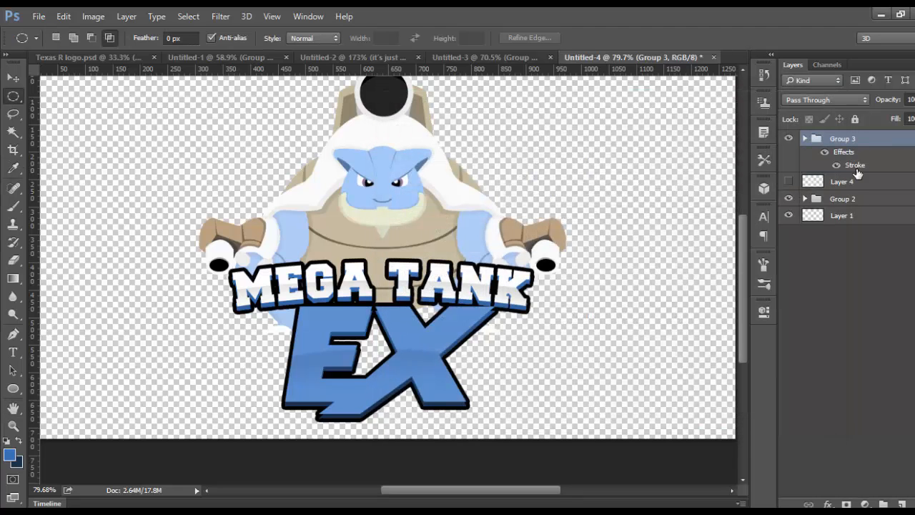
Add a new layer above Layer 4 and set the foreground colour to black #000000 for the Pen tool.
click(858, 183)
click(898, 503)
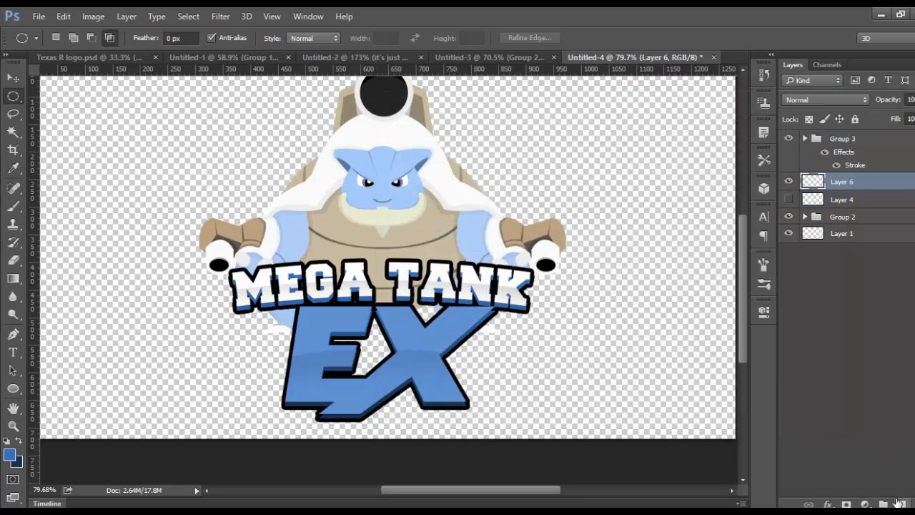
click(14, 341)
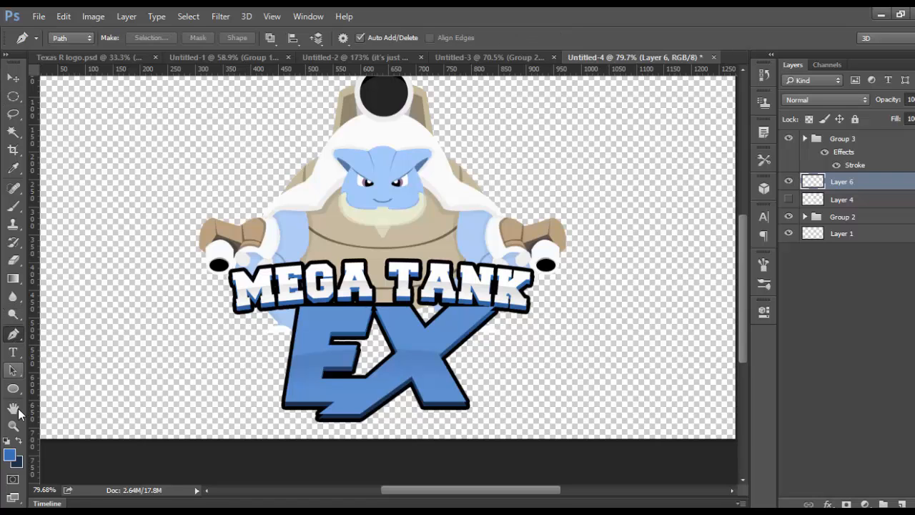
click(9, 454)
text(000000)
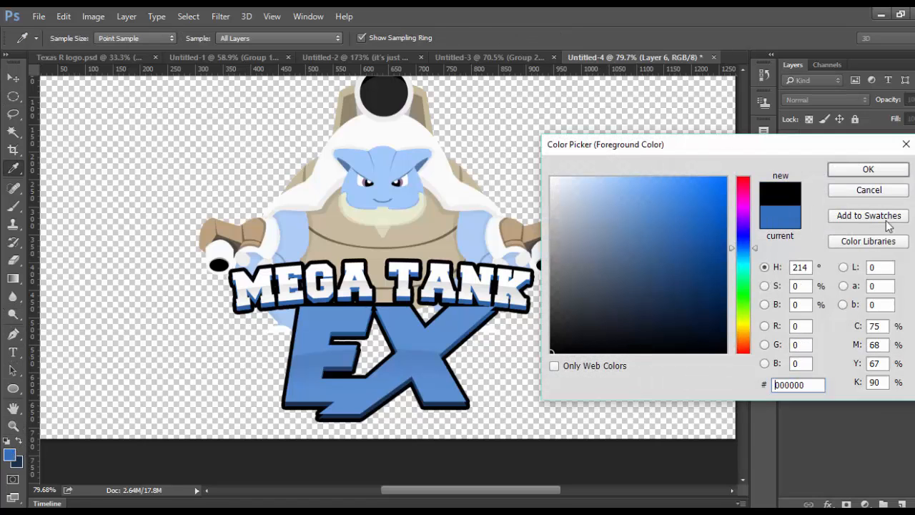
click(886, 171)
Start a pen path from the base of the EX along the X's upper diagonal and up to the K of TANK.
scroll(568, 386, up, 3)
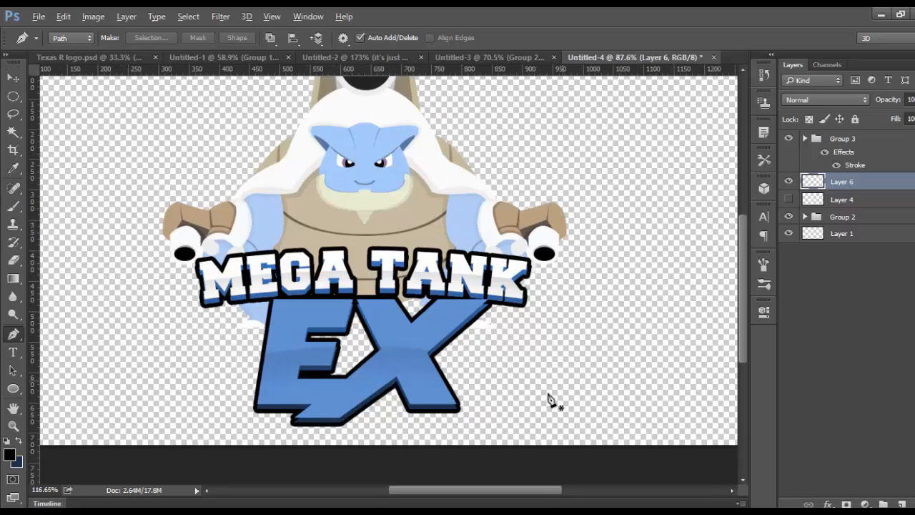
click(215, 386)
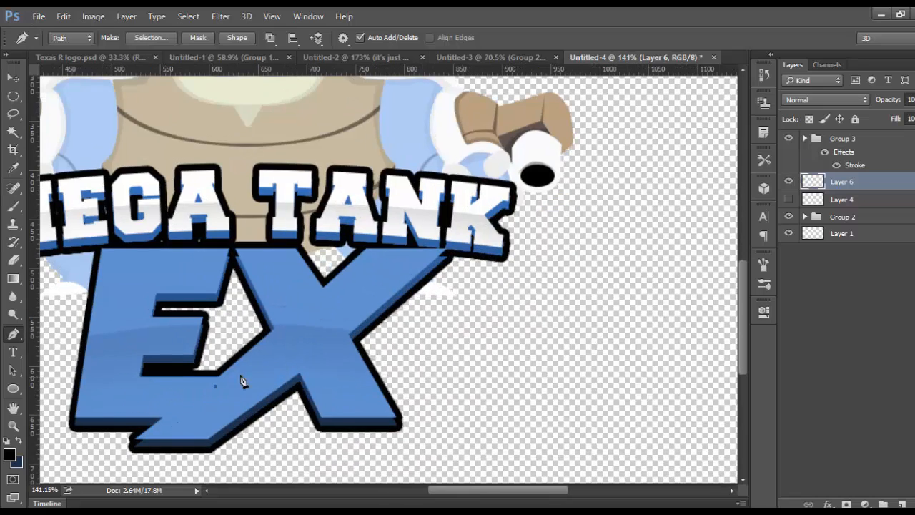
click(294, 332)
click(380, 285)
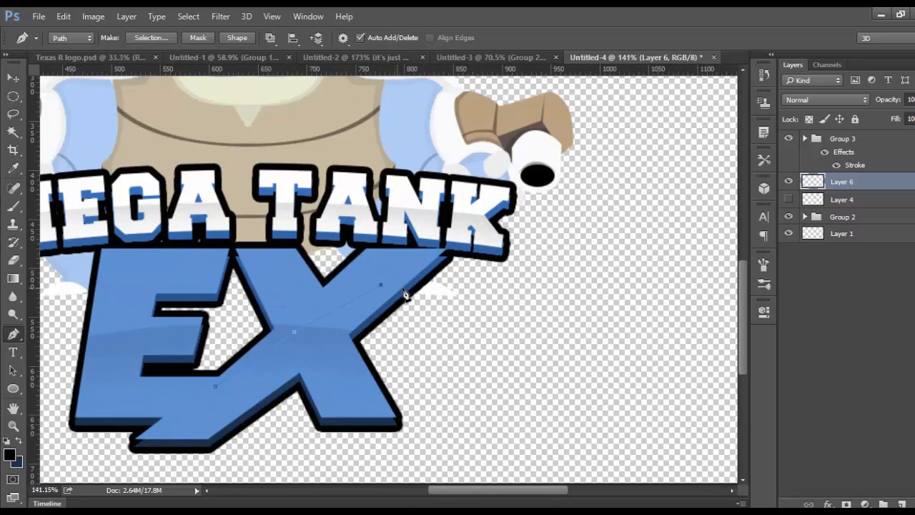
click(471, 245)
drag(495, 486, 458, 491)
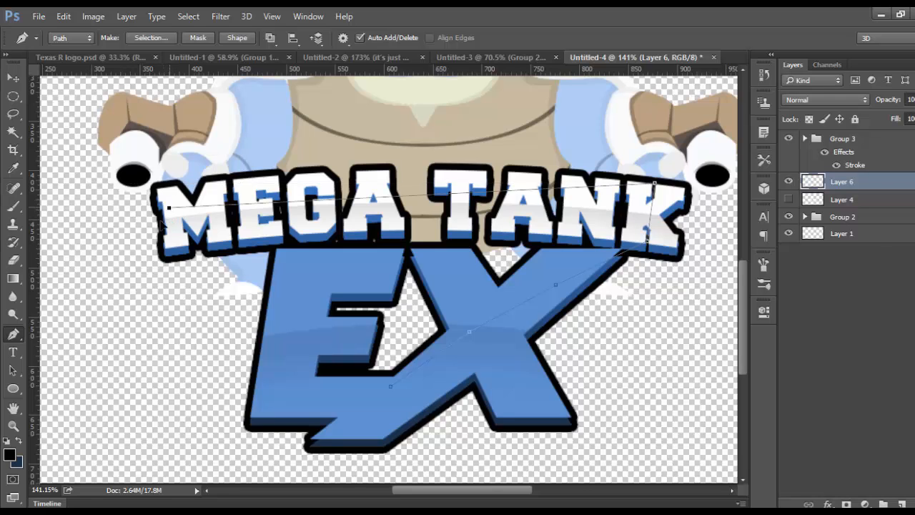
scroll(61, 245, left, 3)
click(72, 273)
drag(87, 272, 334, 222)
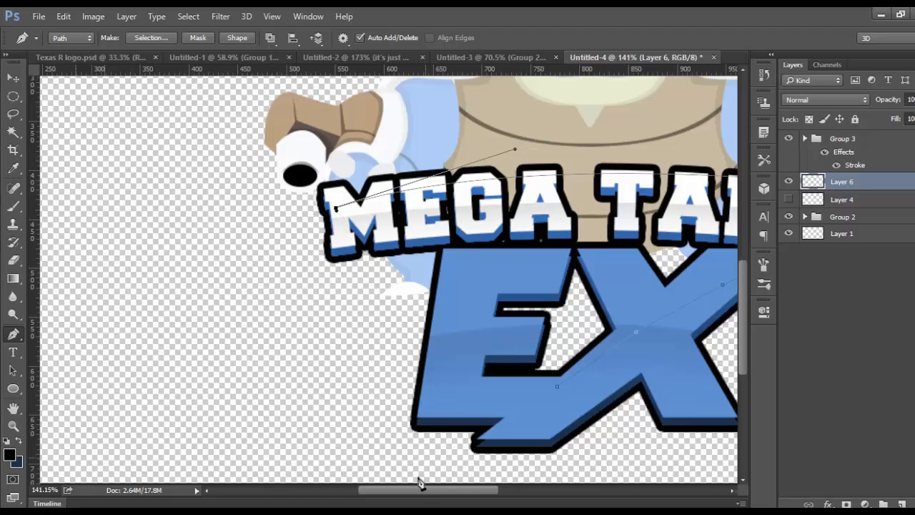
drag(420, 484, 468, 492)
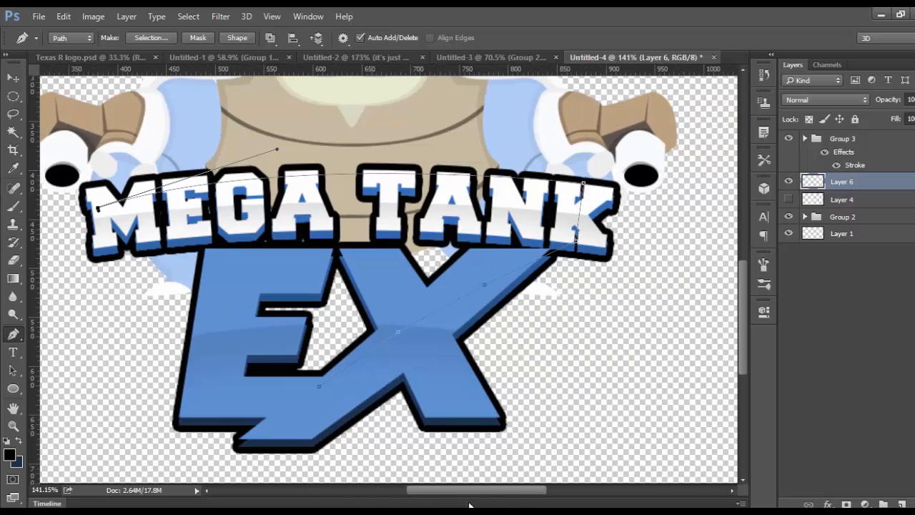
key(ctrl+z)
Complete the path along the top of MEGA TANK to the M and back through the E, and convert it into a black shape.
drag(96, 191, 89, 230)
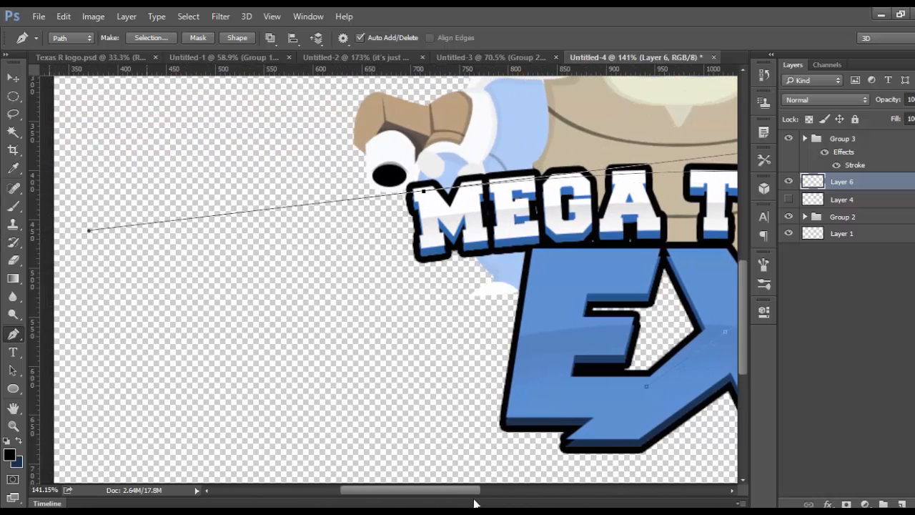
drag(474, 503, 531, 490)
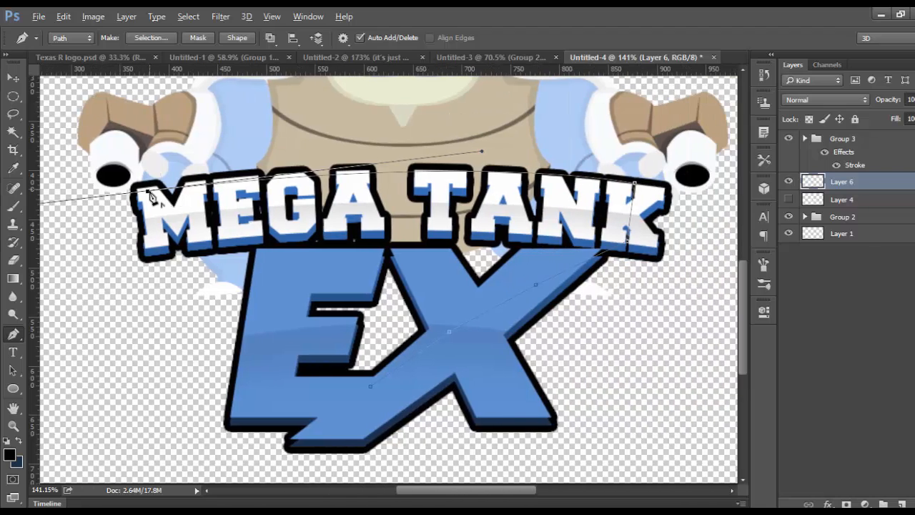
drag(148, 192, 153, 250)
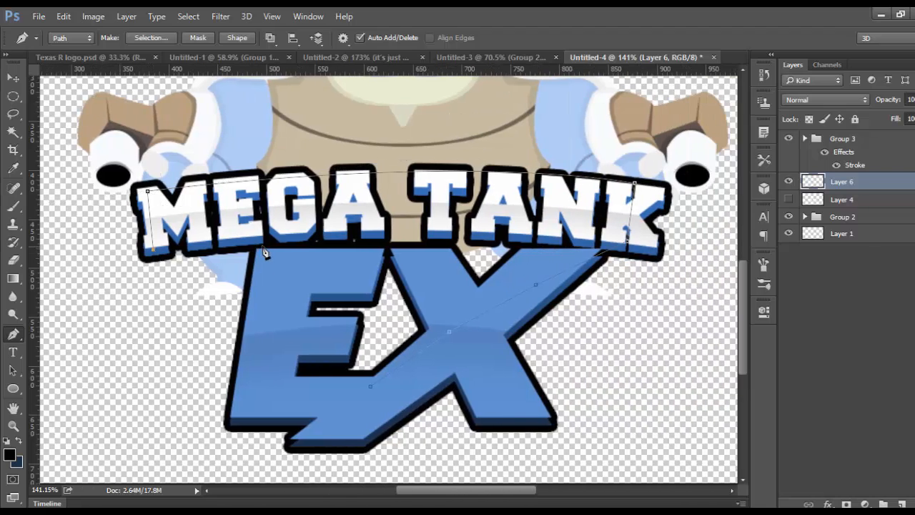
drag(260, 372, 339, 395)
click(228, 38)
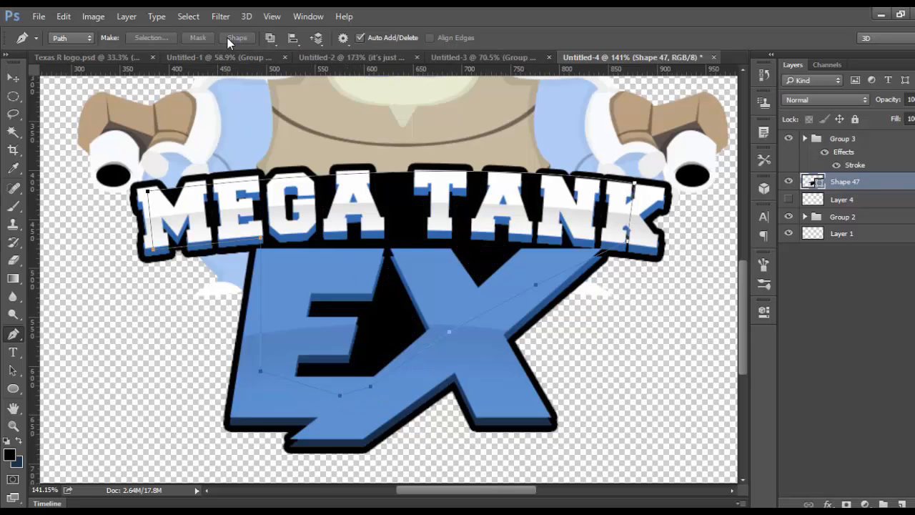
Examine the black backing between the letters up close and across the whole logo.
scroll(234, 232, down, 2)
scroll(239, 239, up, 3)
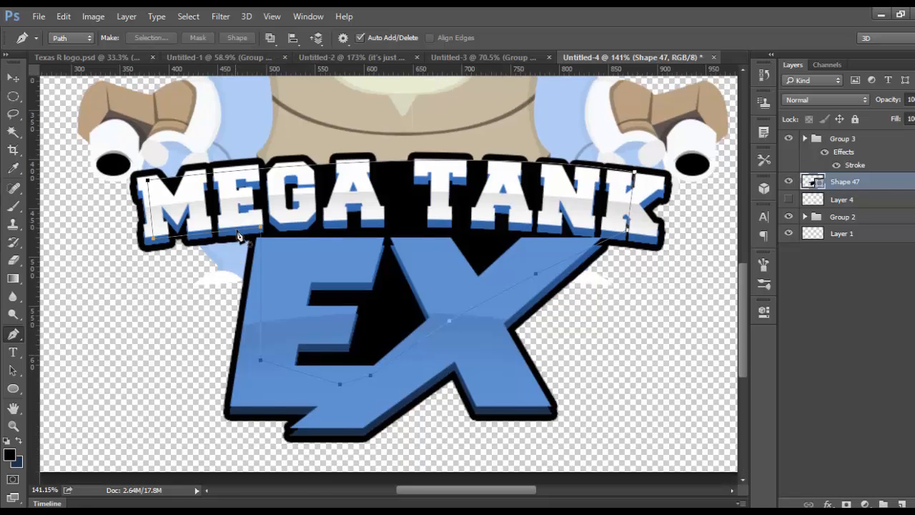
click(13, 96)
scroll(242, 298, up, 2)
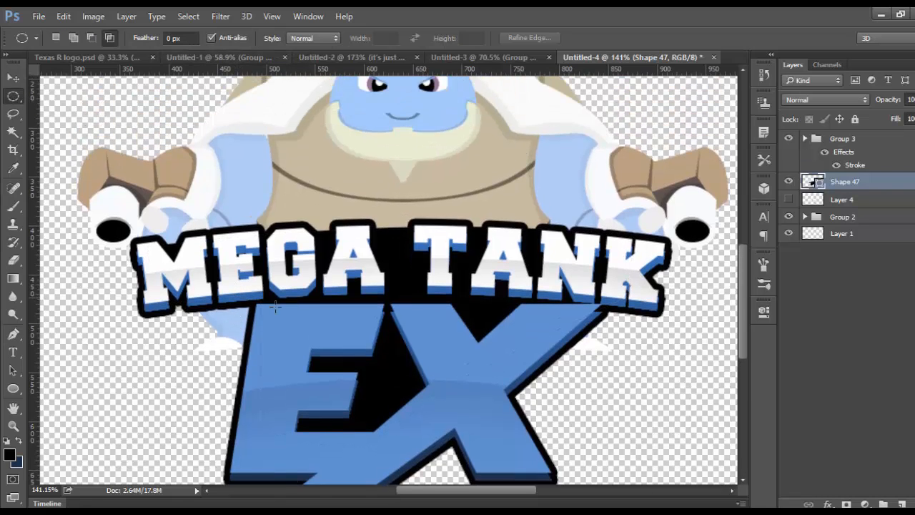
scroll(322, 296, down, 3)
scroll(400, 294, down, 5)
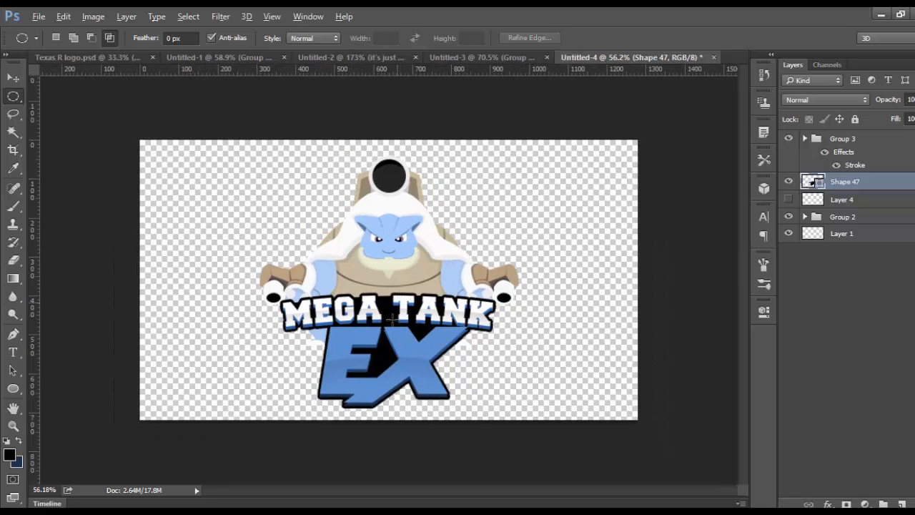
scroll(392, 320, up, 1)
scroll(392, 320, up, 1)
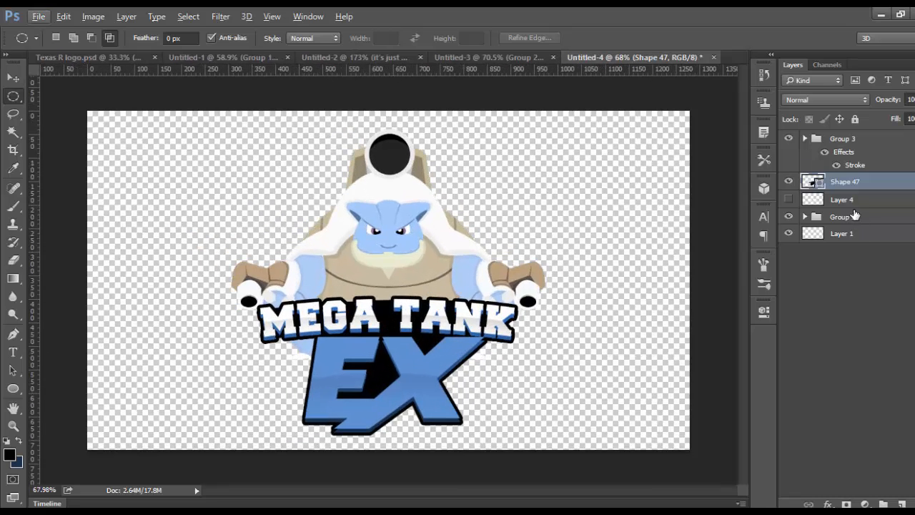
Add a black outside stroke of 13 px to the character group, Group 2.
click(876, 216)
double_click(878, 216)
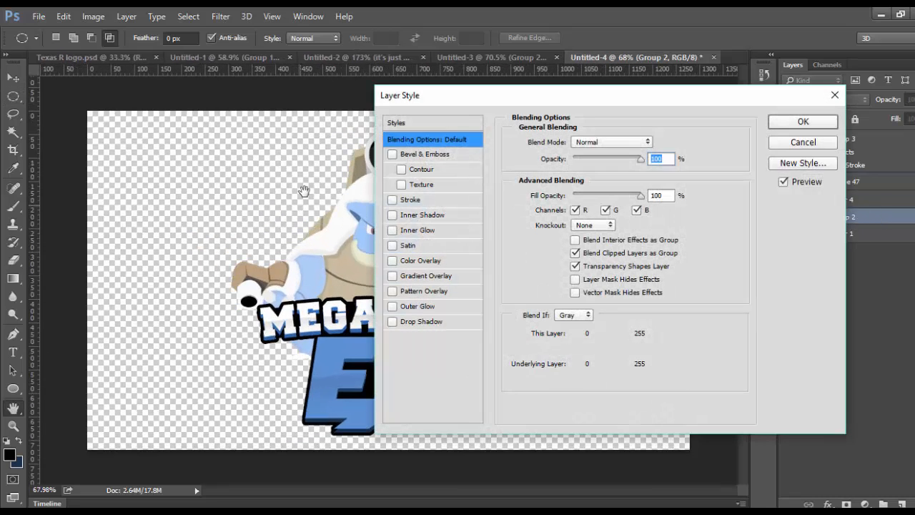
click(393, 201)
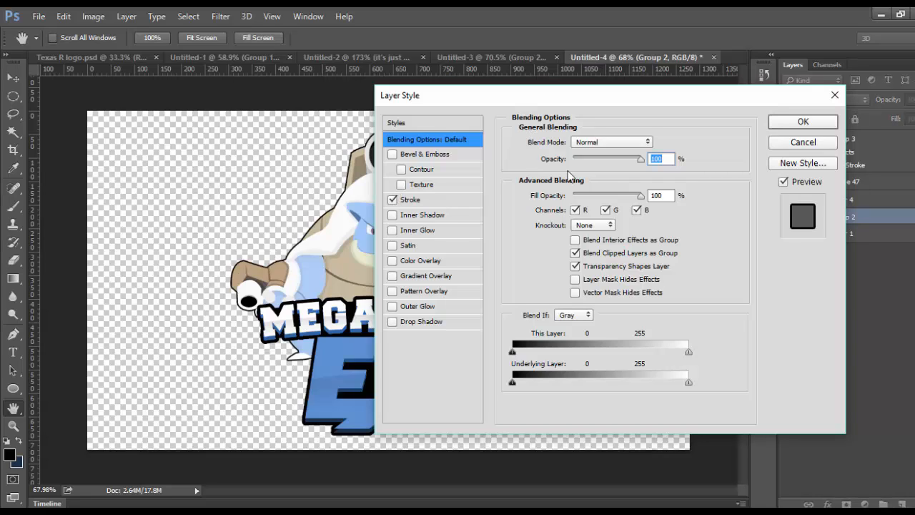
click(435, 199)
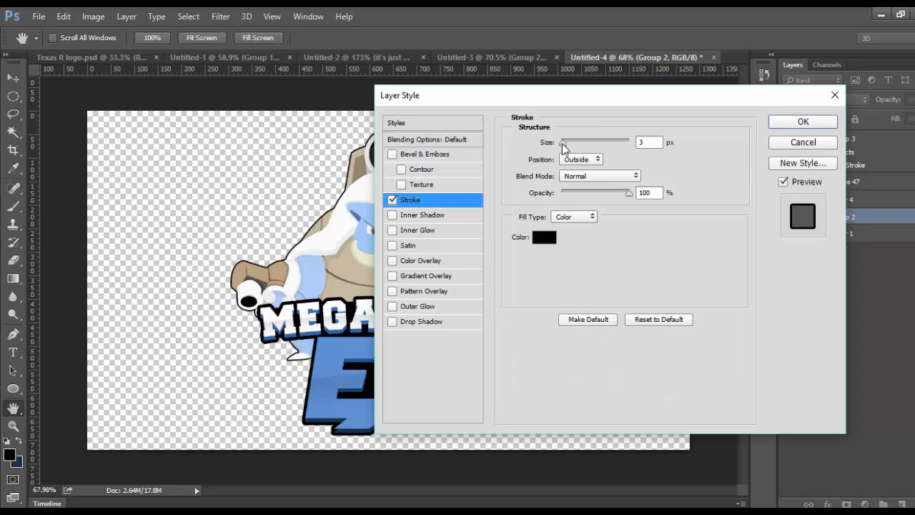
drag(563, 146, 569, 145)
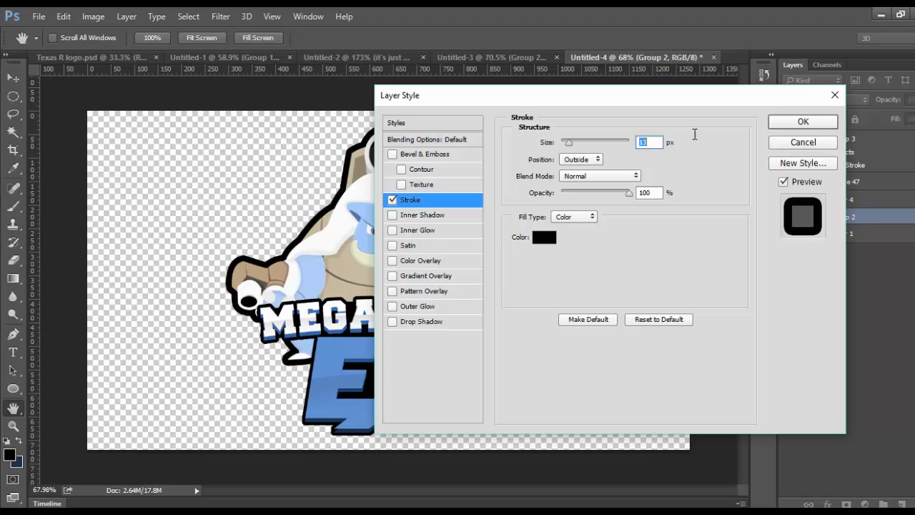
click(836, 123)
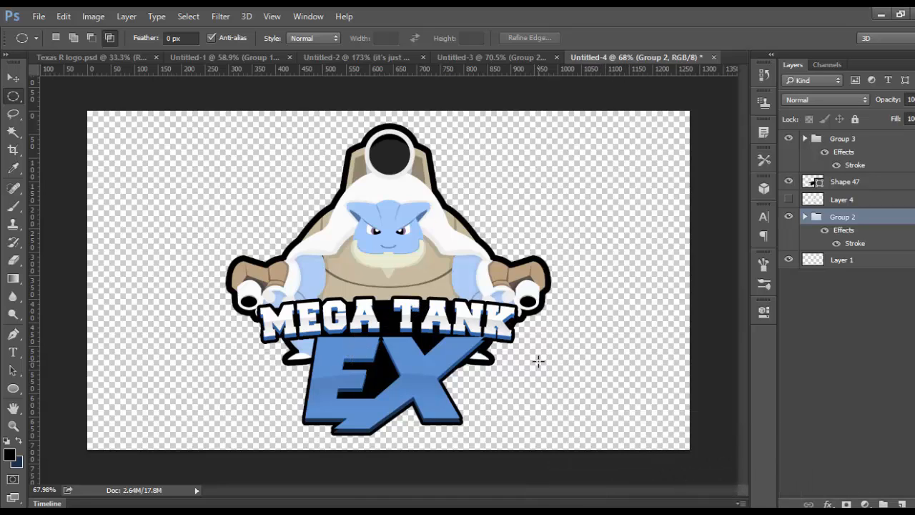
drag(534, 362, 538, 398)
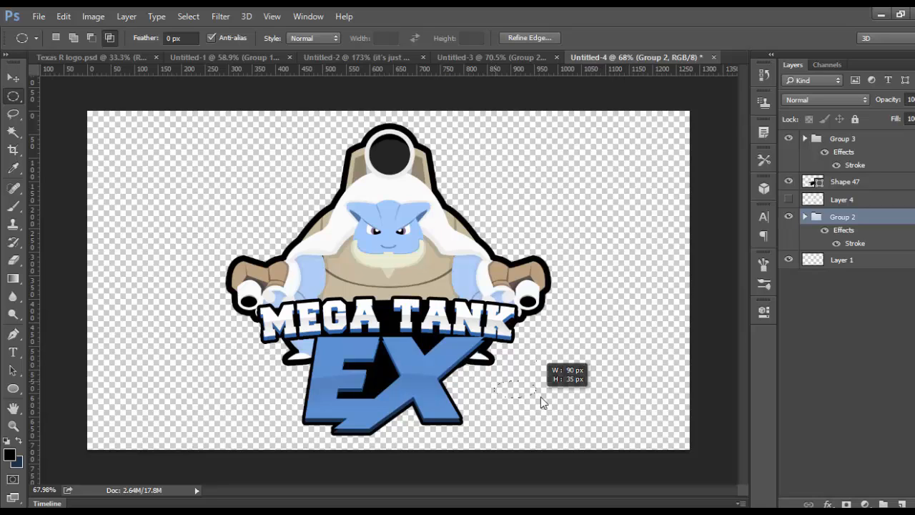
click(434, 213)
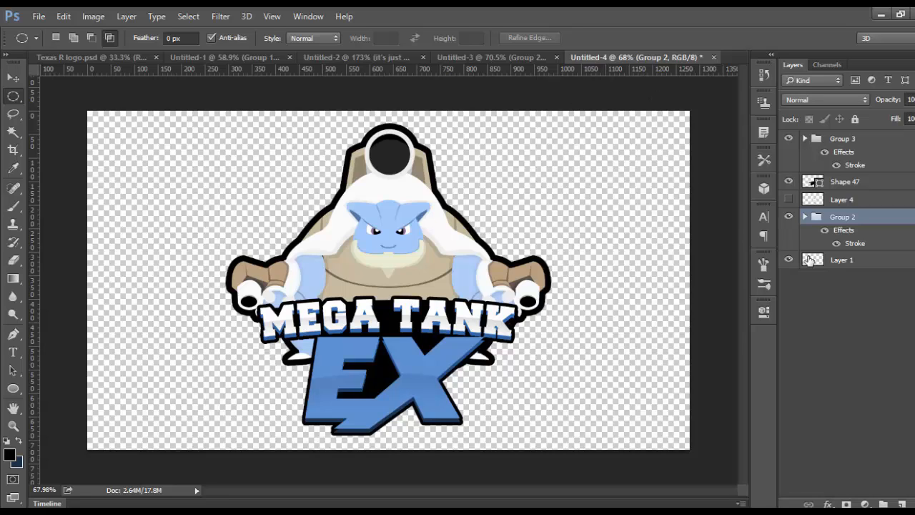
Add a new layer above Layer 1 and set the Ellipse tool to no fill with a black stroke.
click(834, 262)
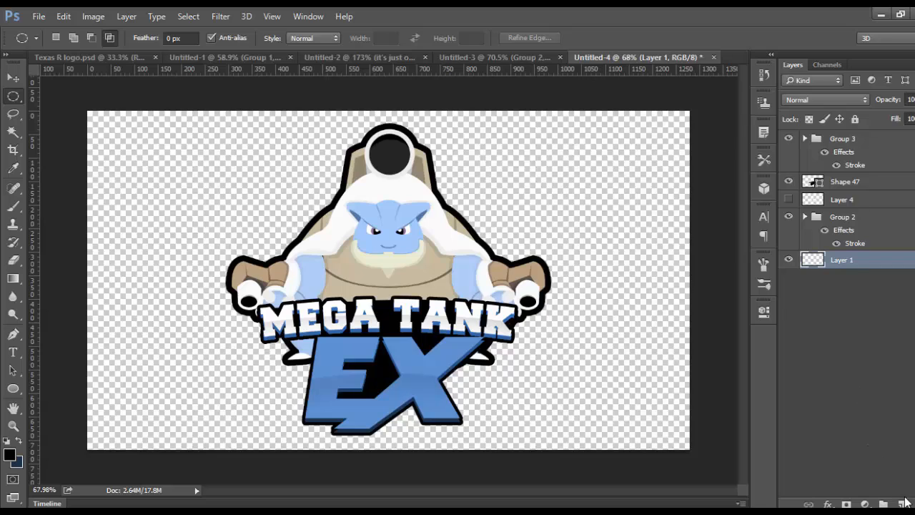
click(902, 505)
click(13, 388)
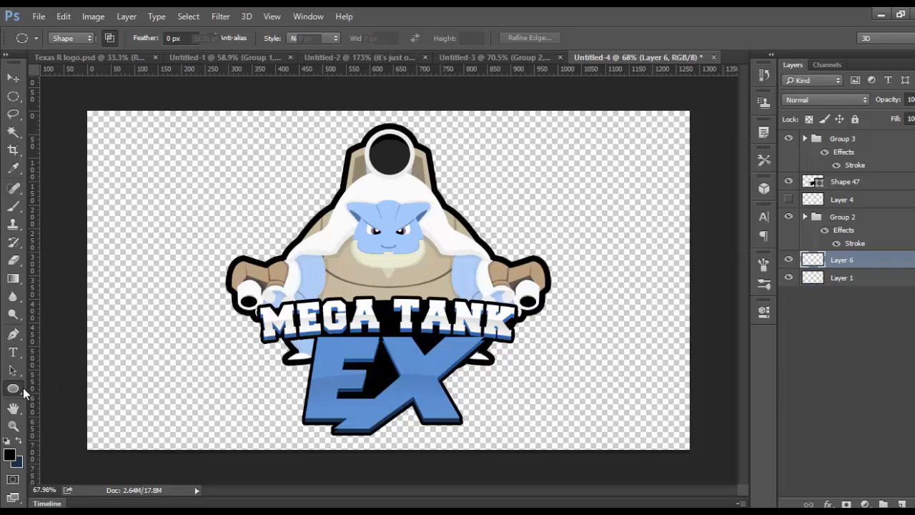
click(176, 38)
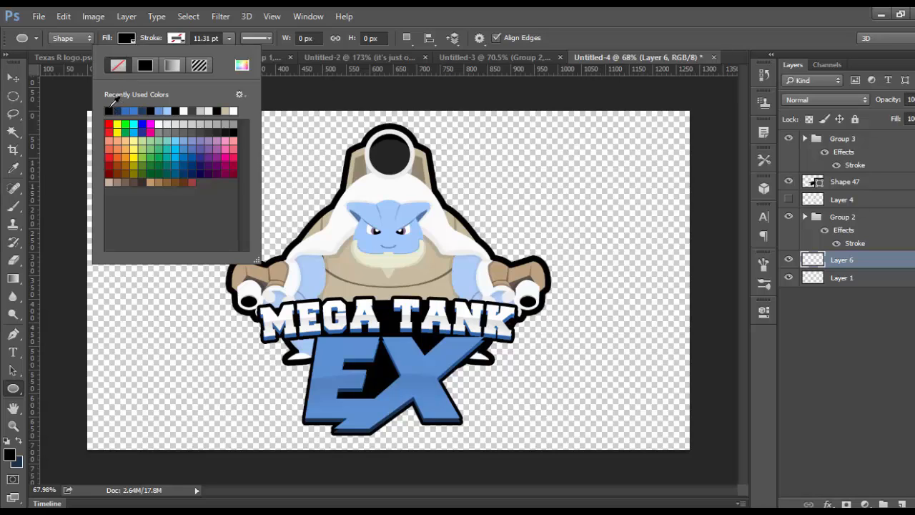
click(109, 110)
click(127, 39)
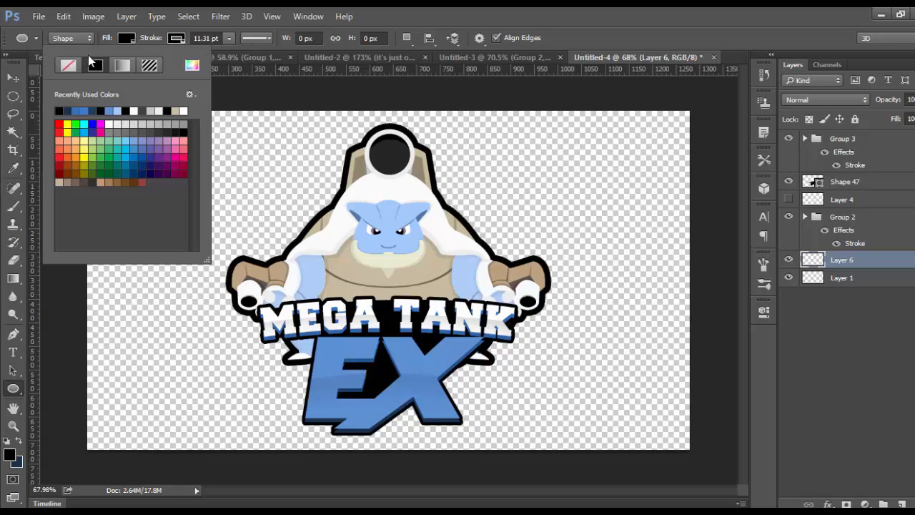
click(68, 65)
click(418, 13)
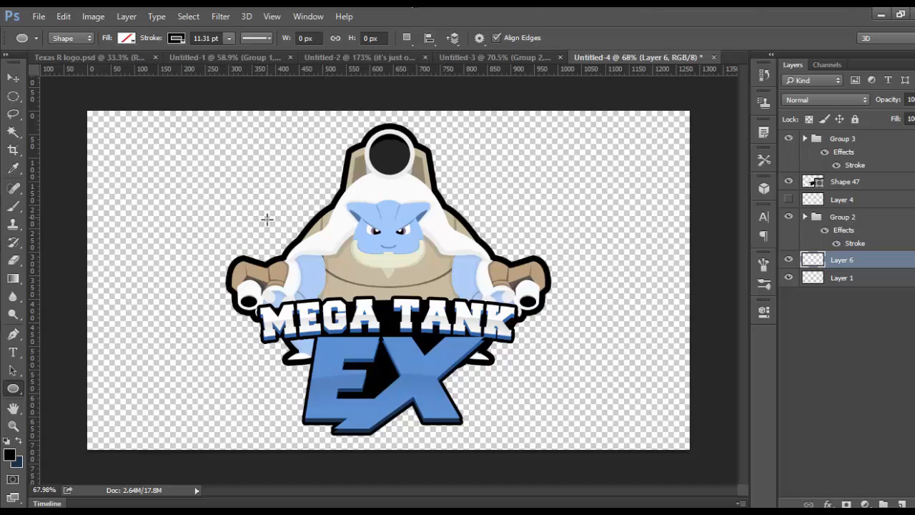
Draw a circle outline about 508 px in diameter behind the character and shift it up to the middle of the logo.
mouse_move(284, 197)
mouse_down()
mouse_move(321, 241)
mouse_move(517, 391)
mouse_move(585, 430)
mouse_up()
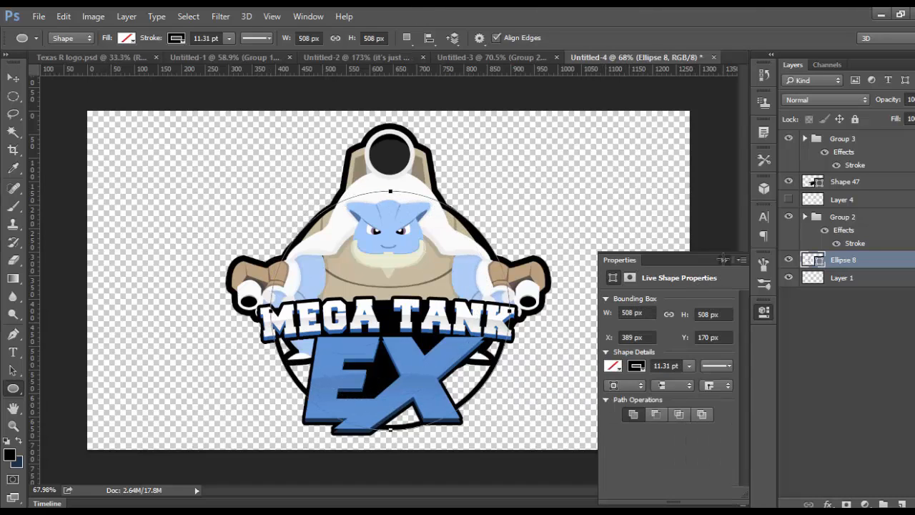
click(13, 78)
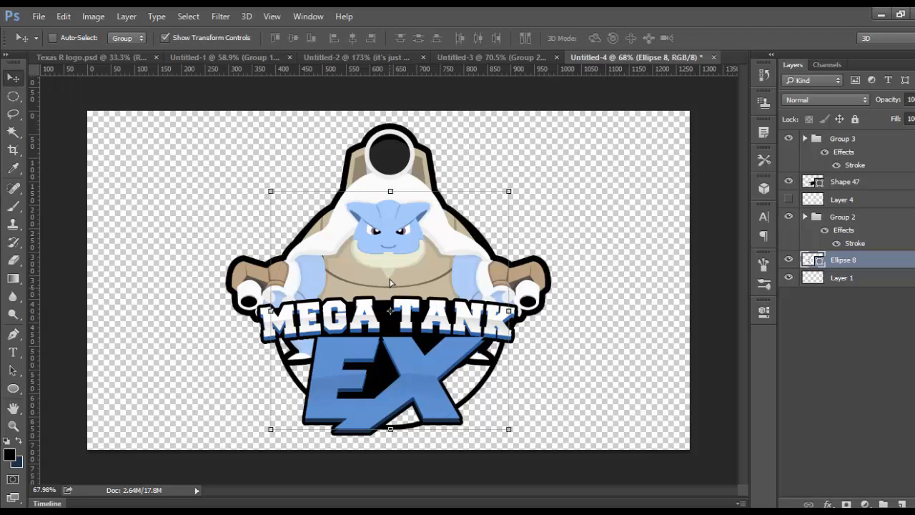
drag(391, 293, 388, 272)
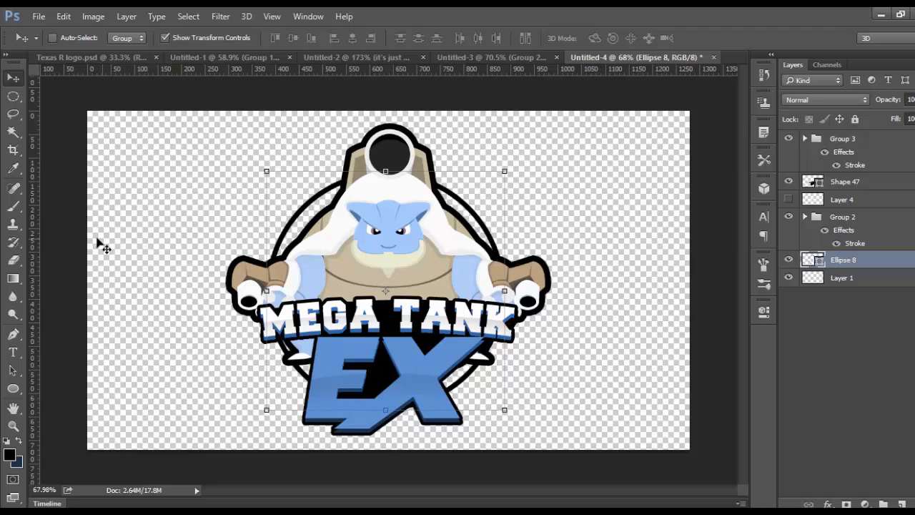
drag(348, 251, 349, 253)
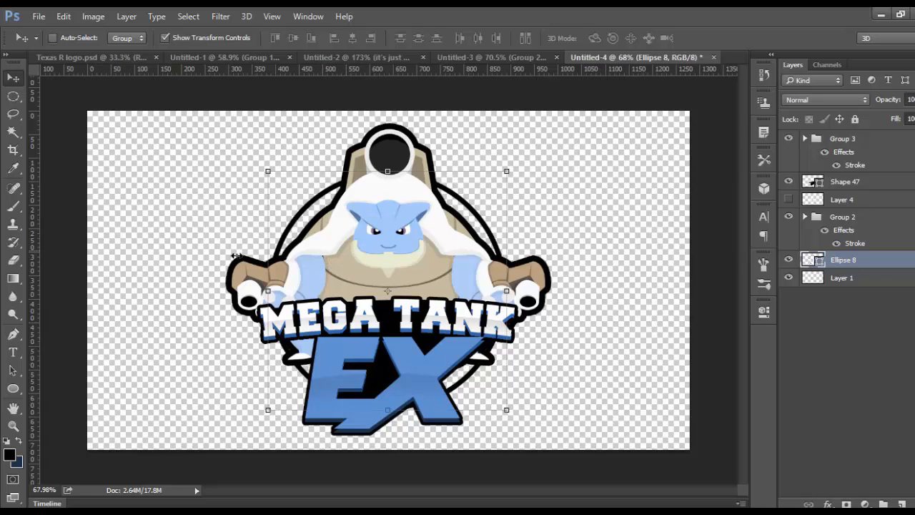
Place a vertical guide through the logo's centre and scale the circle to 106.89%, centring it on the guide.
click(268, 20)
click(265, 20)
drag(33, 219, 388, 212)
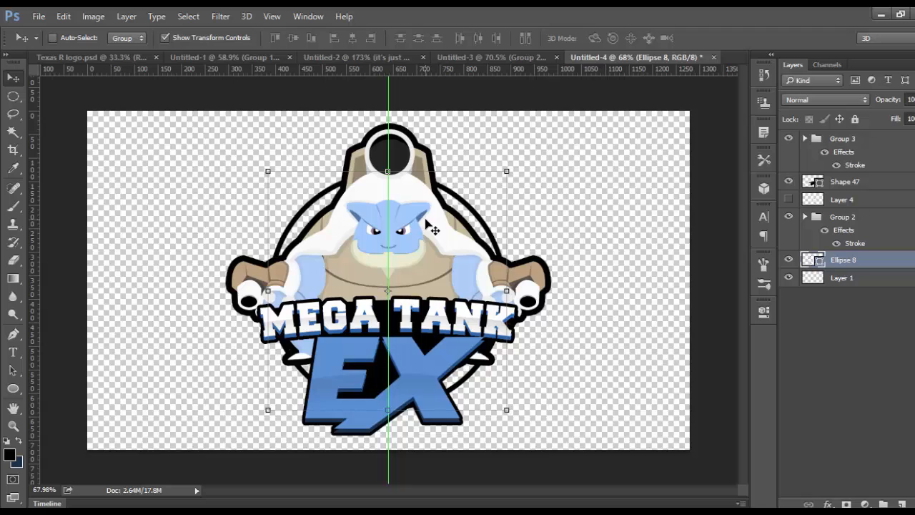
drag(506, 171, 528, 152)
mouse_move(486, 188)
mouse_down()
mouse_move(474, 198)
mouse_move(482, 194)
mouse_up()
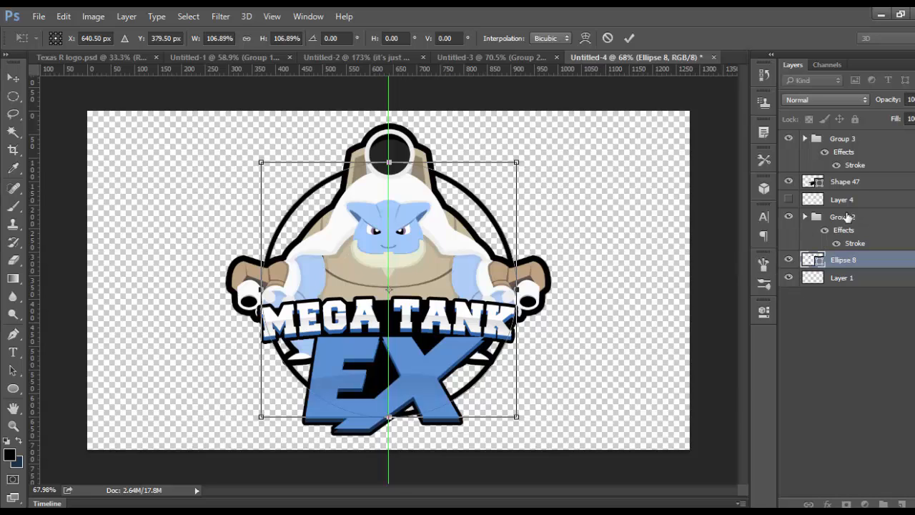
click(13, 96)
click(382, 215)
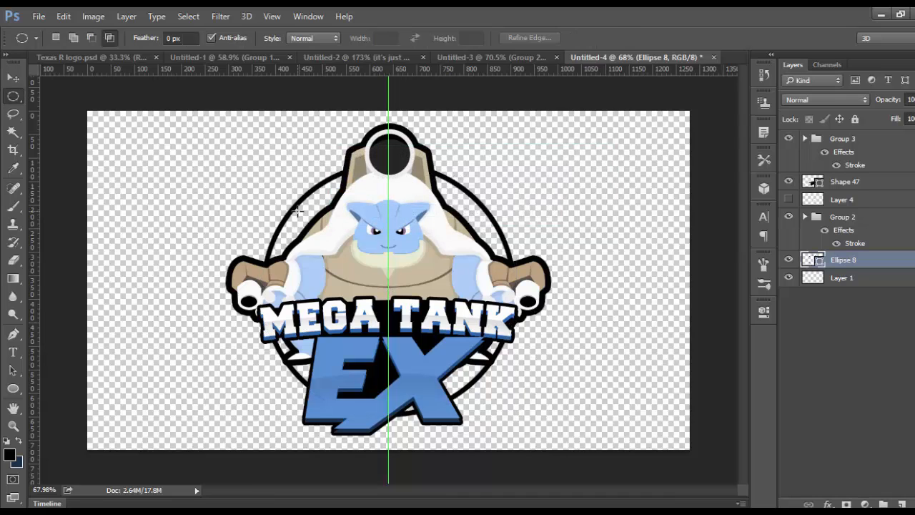
Fill the circle behind the character with the dark grey from the recently used colours.
click(12, 388)
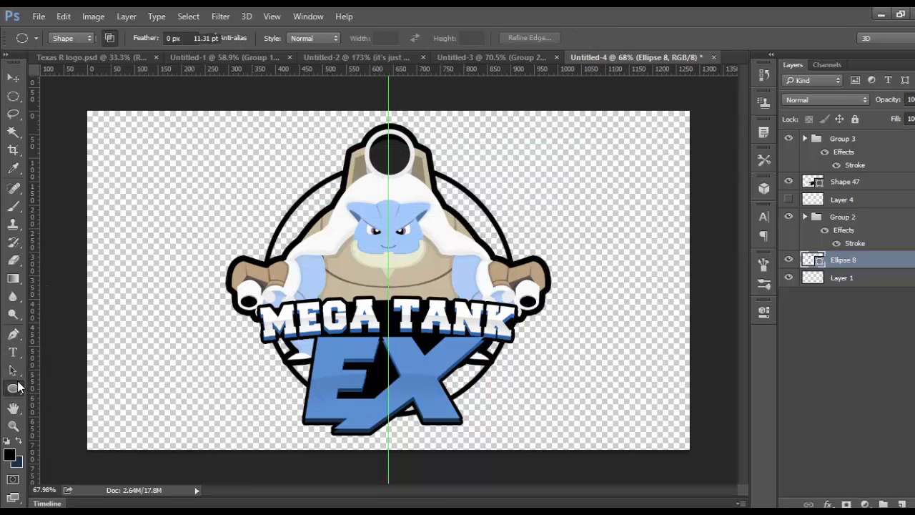
click(123, 40)
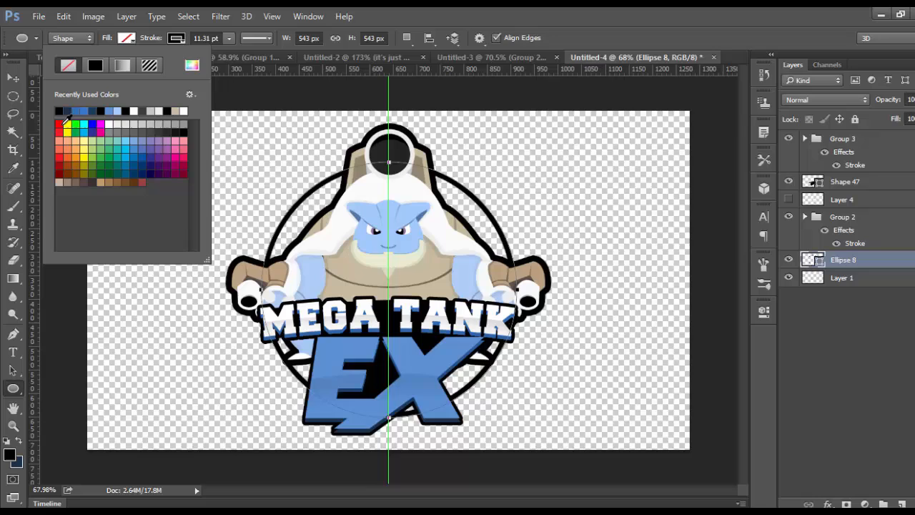
click(140, 111)
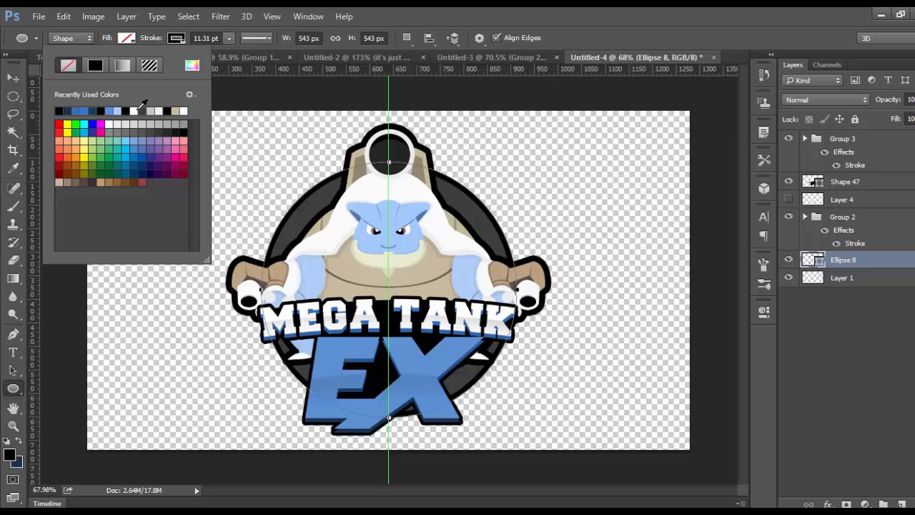
Remove the vertical centre guide from the canvas.
click(20, 98)
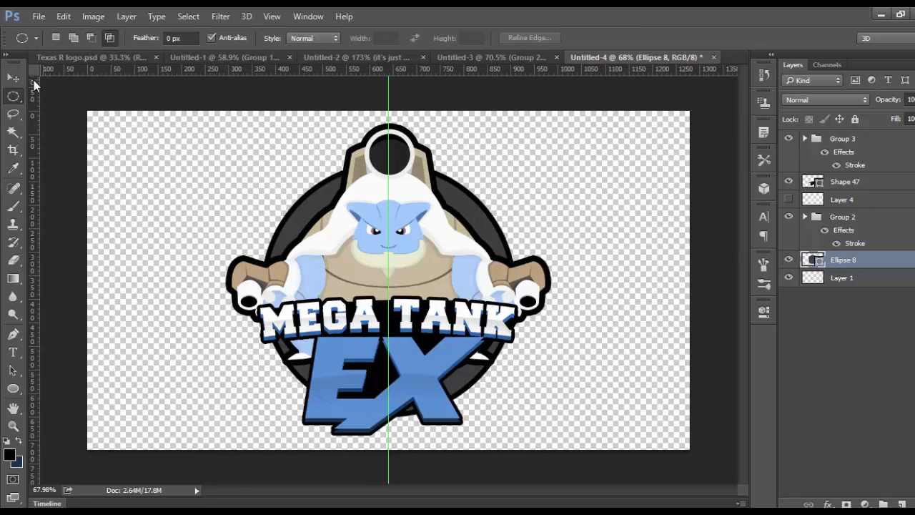
key(v)
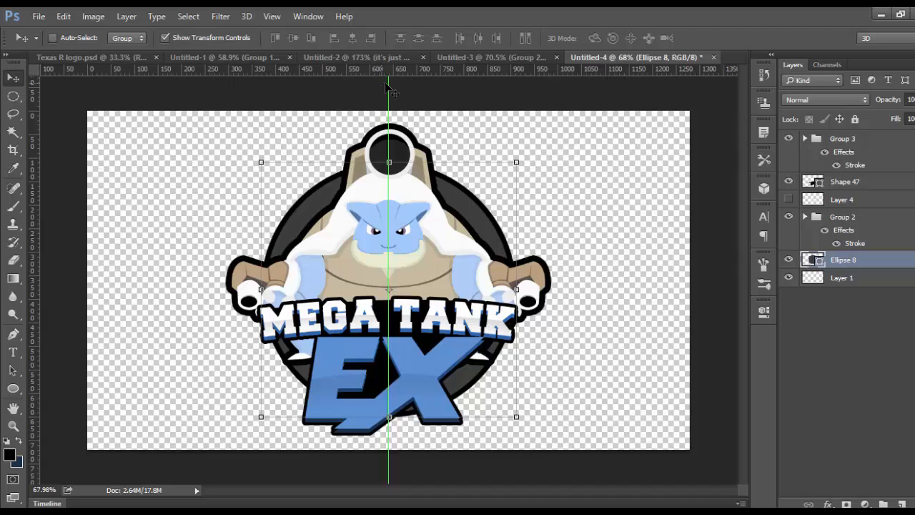
click(14, 97)
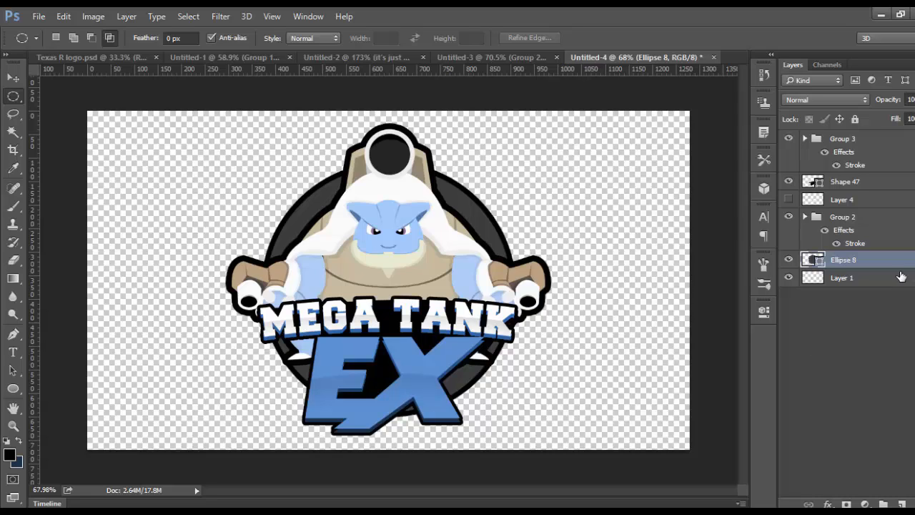
click(878, 187)
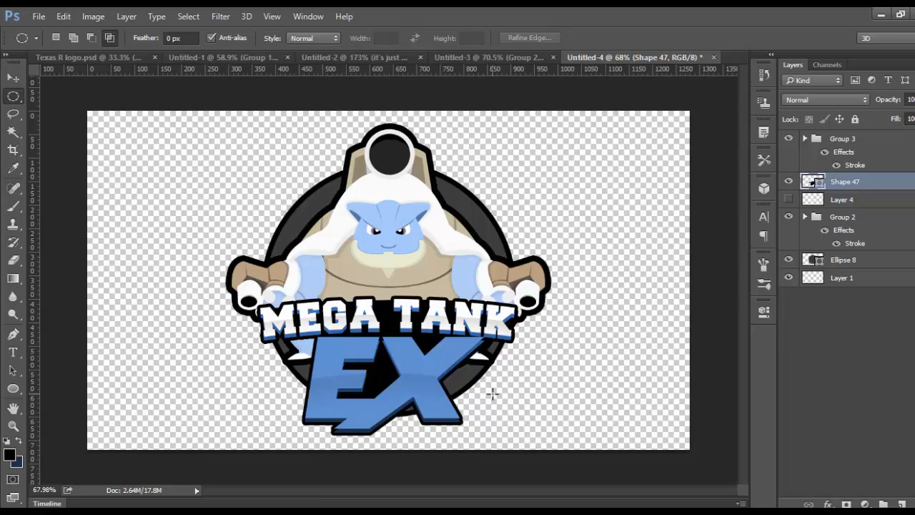
click(13, 334)
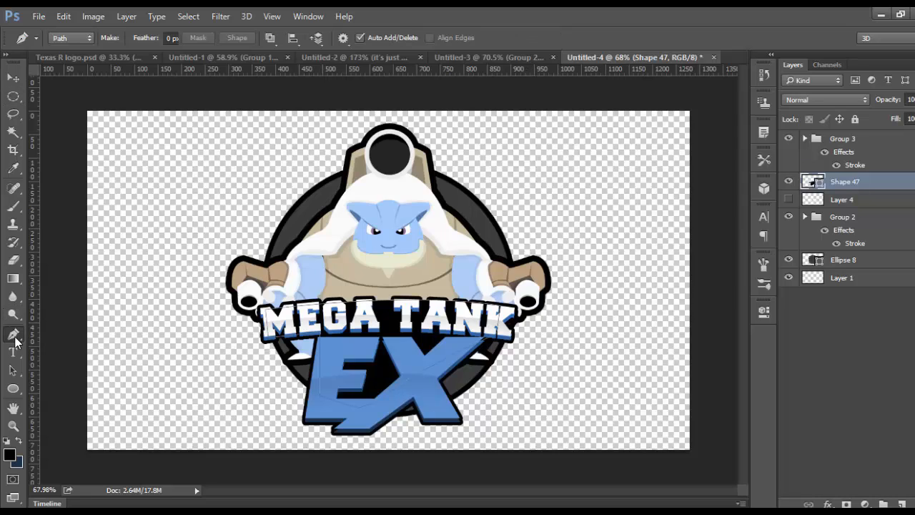
click(13, 96)
key(ctrl)
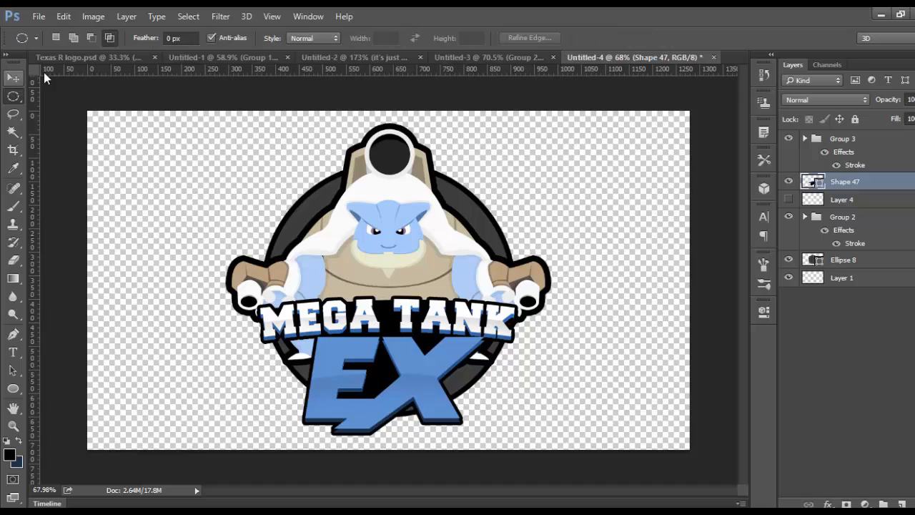
click(13, 96)
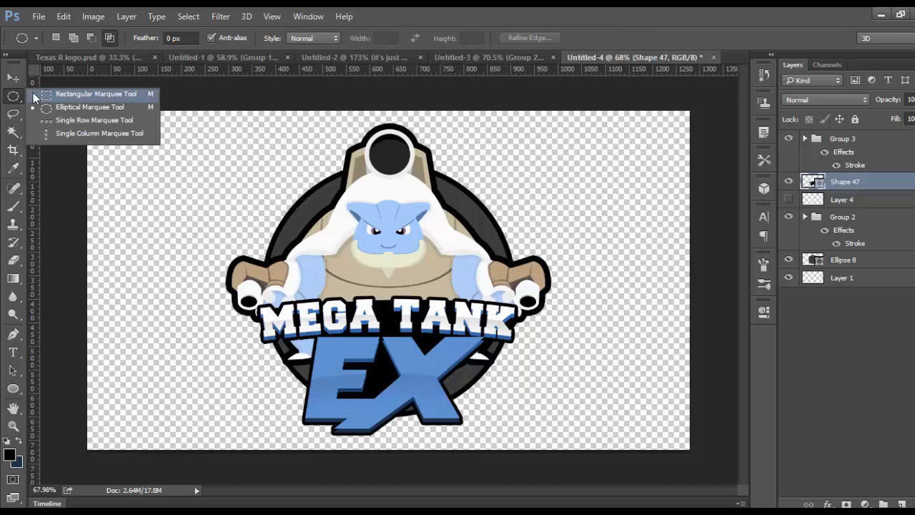
click(34, 96)
drag(74, 104, 737, 413)
click(701, 392)
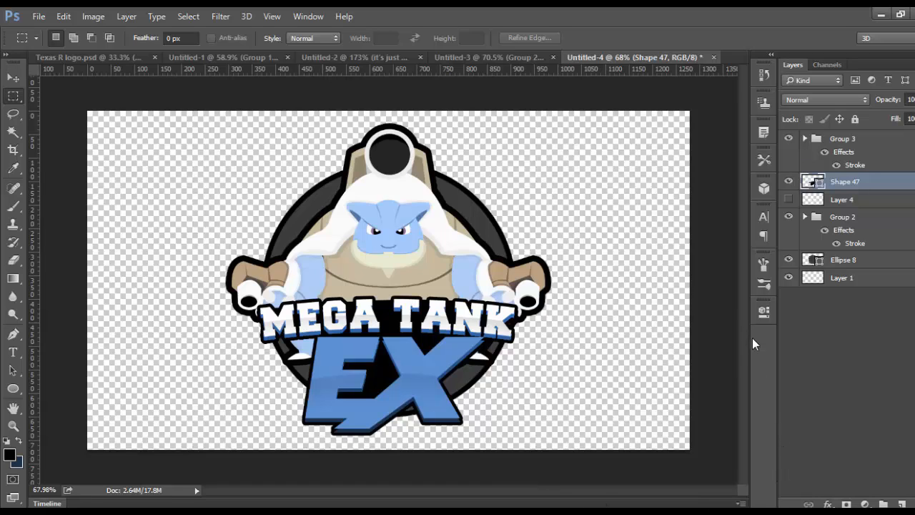
drag(749, 338, 773, 344)
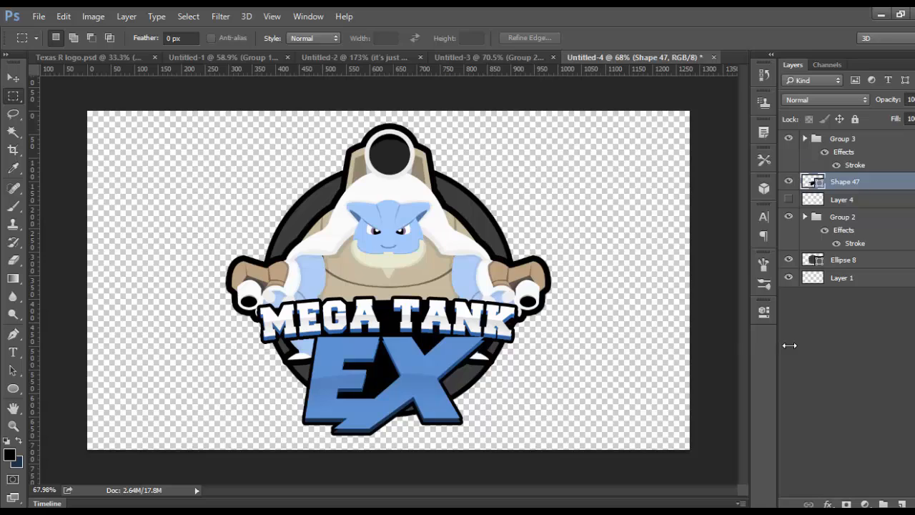